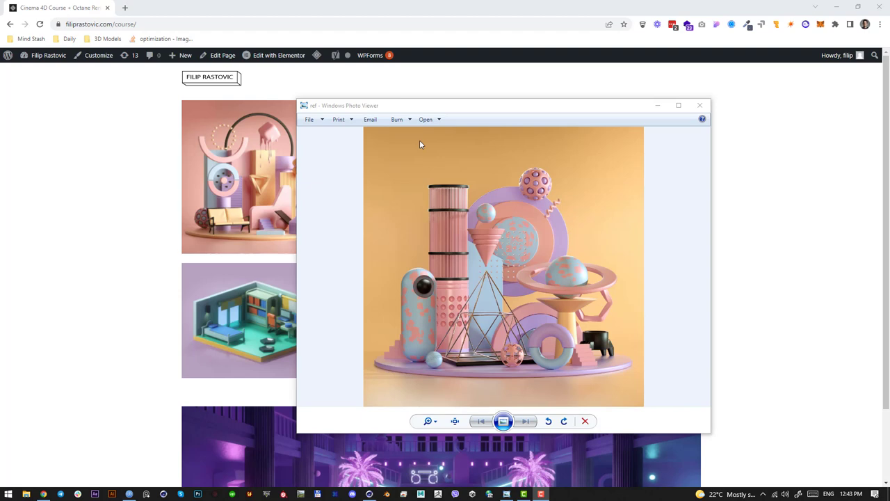
Step: Bring the course sign-up page in front of the reference image and look through its full content
left_click_drag(493, 111, 497, 107)
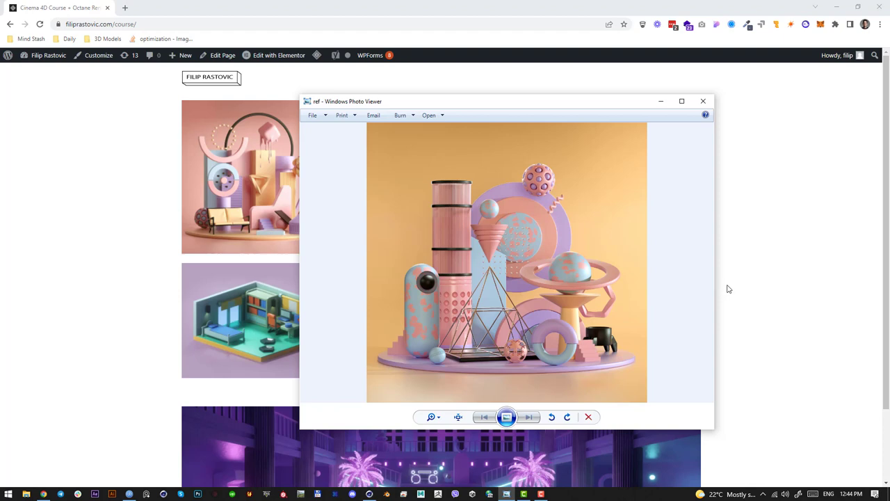
left_click(780, 292)
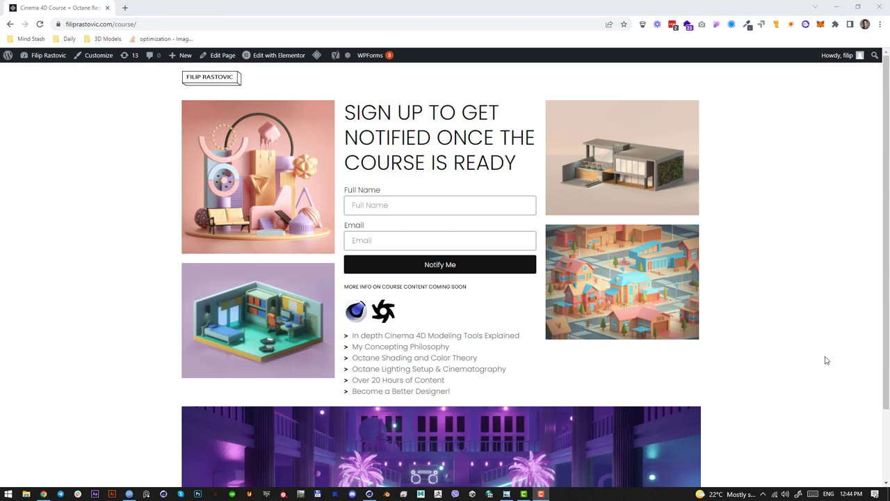
left_click(767, 320)
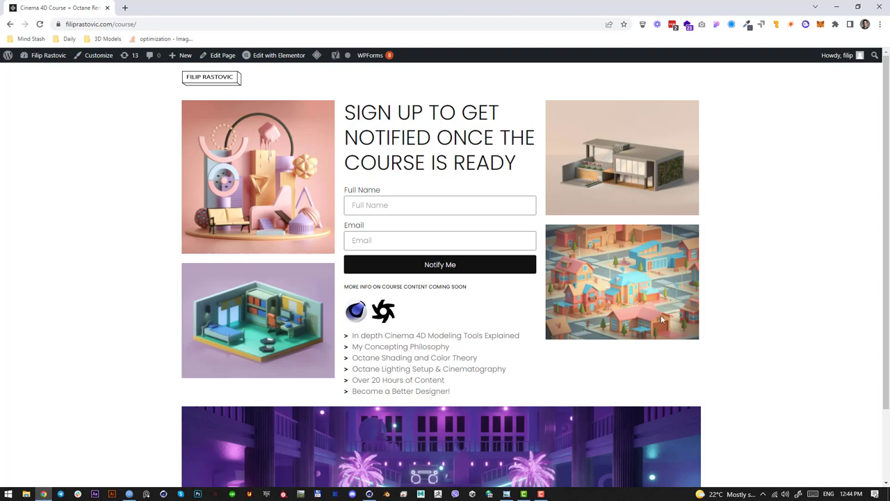
scroll(557, 383, "down", 2)
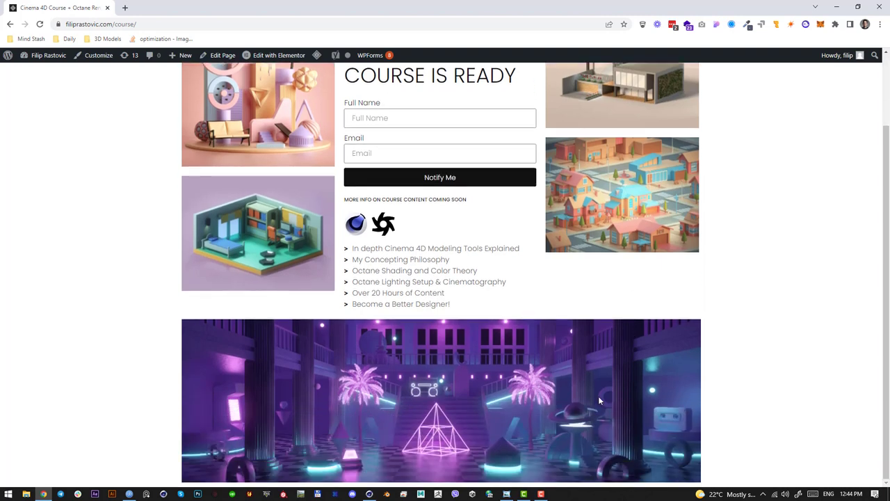
scroll(598, 400, "up", 2)
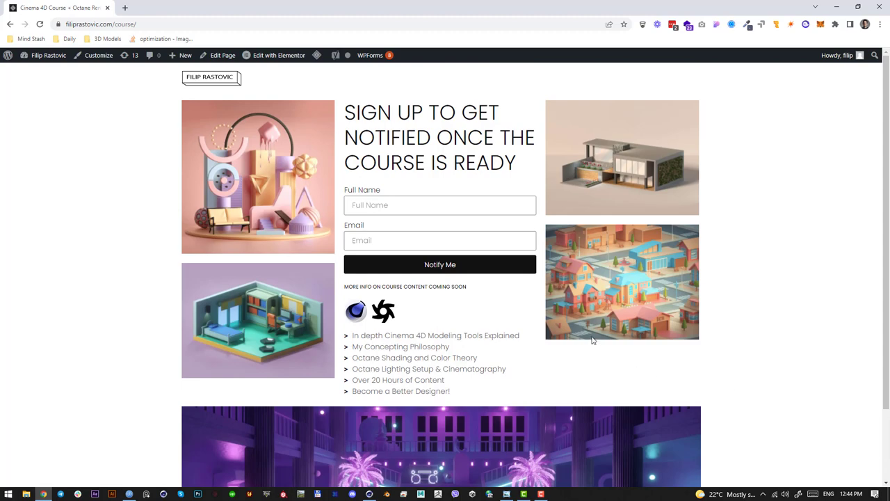
Step: Switch to Cinema 4D, bring up the reference image and move it out of the way of the viewport
left_click(369, 493)
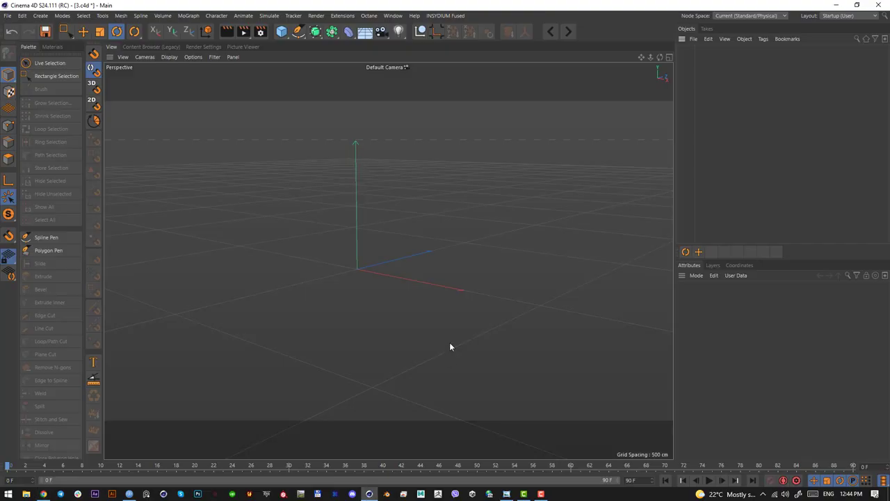
left_click(513, 495)
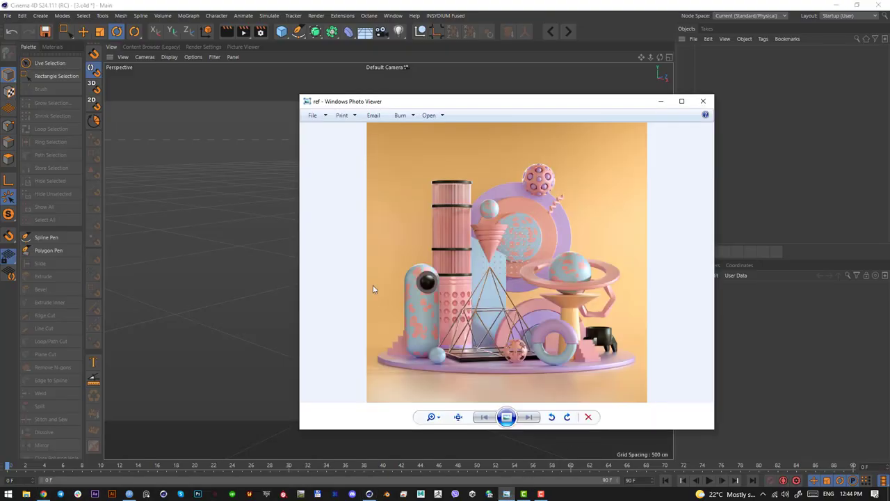
left_click_drag(567, 107, 0, 111)
Step: Create a plane and look up "ring select" in the command search
left_click_drag(282, 31, 369, 81)
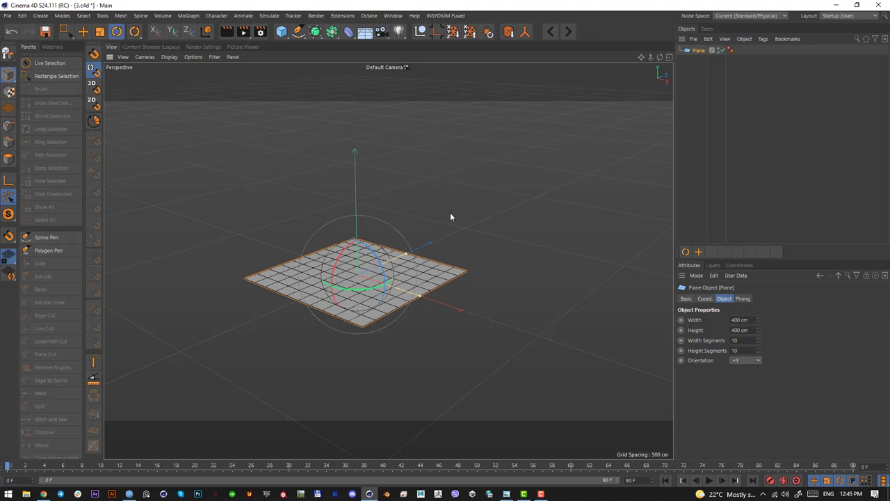
key("shift+c")
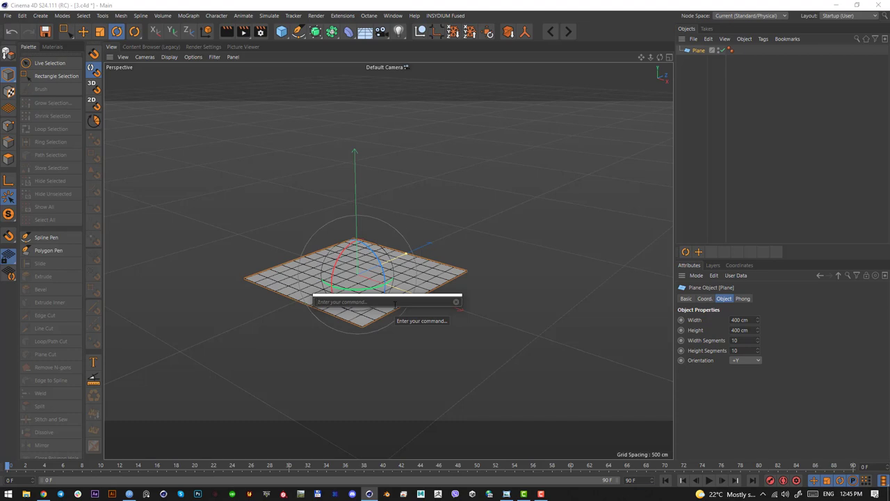
type("ring selec")
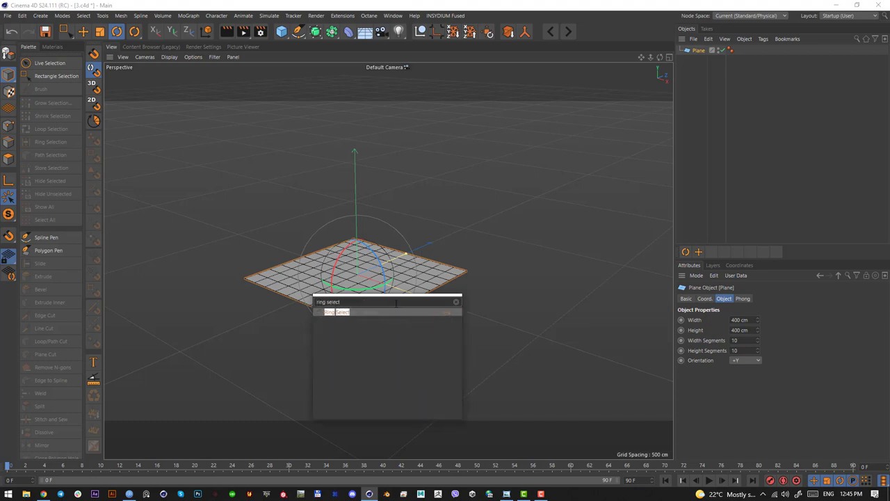
type("t")
Step: Make the plane editable in edge mode and activate Ring Selection through the command search
left_click(8, 142)
left_click(9, 142)
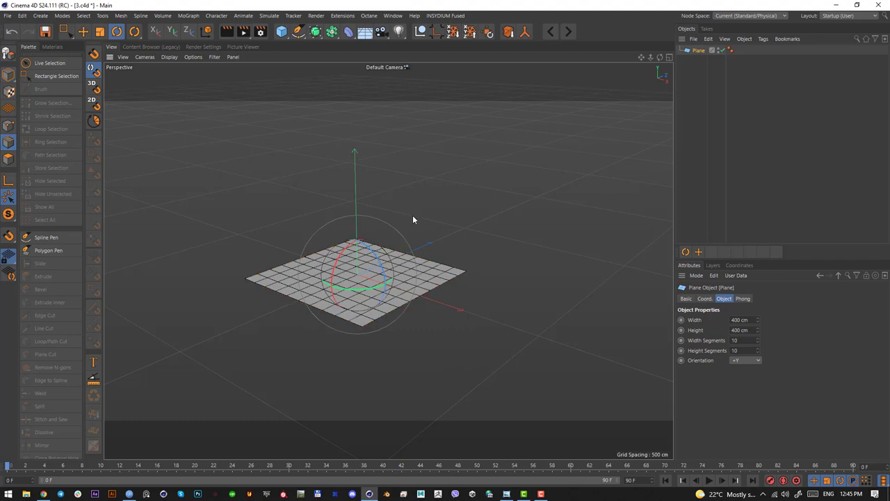
key("shift+c")
type("ring sele")
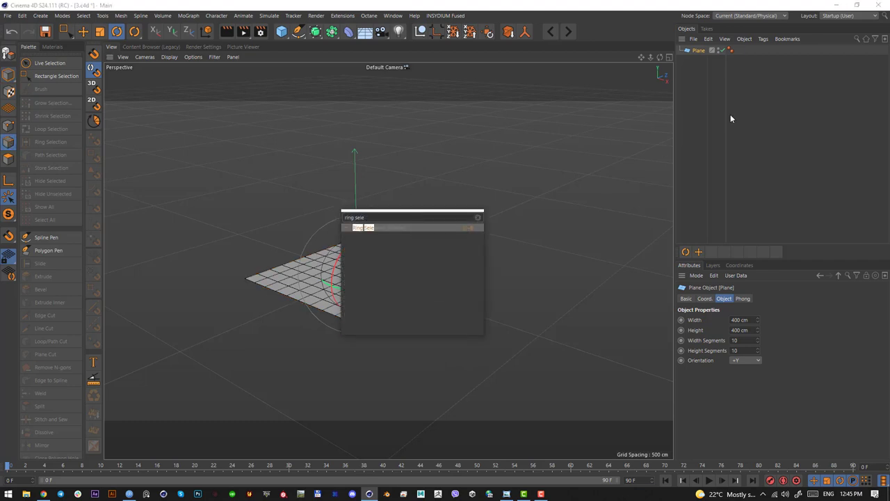
left_click(696, 52)
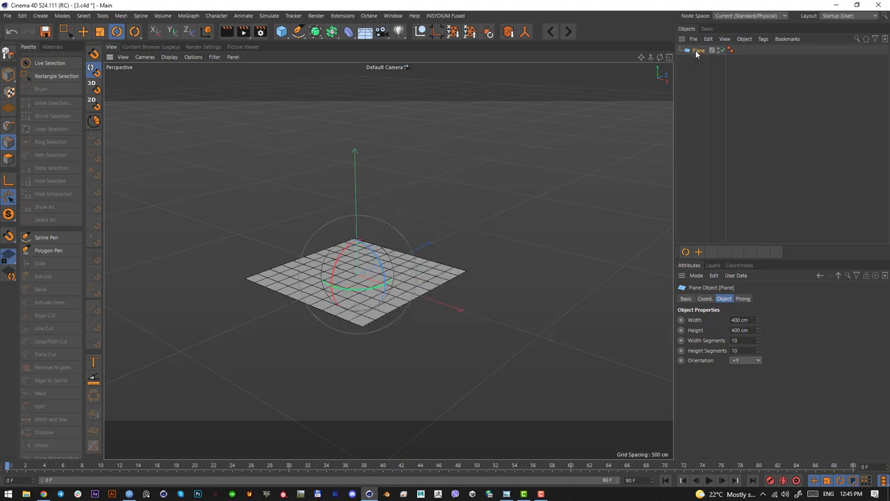
key("c")
key("shift+c")
type("ring")
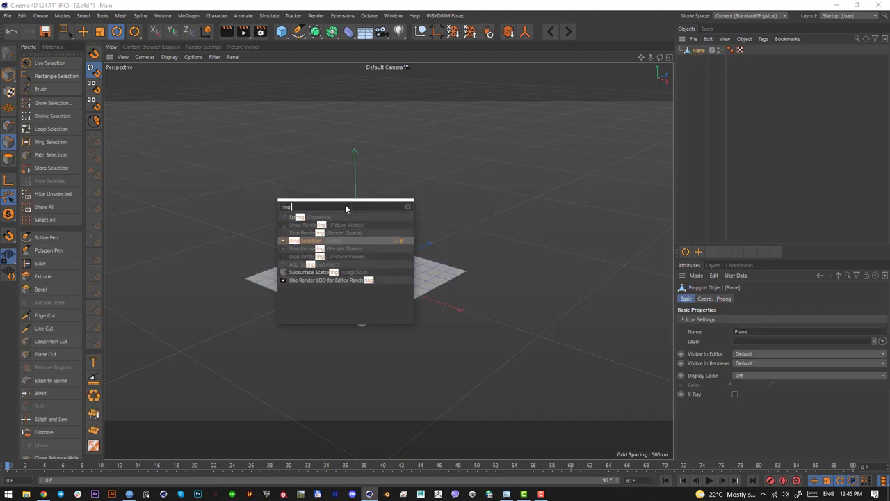
type(" se")
key("Return")
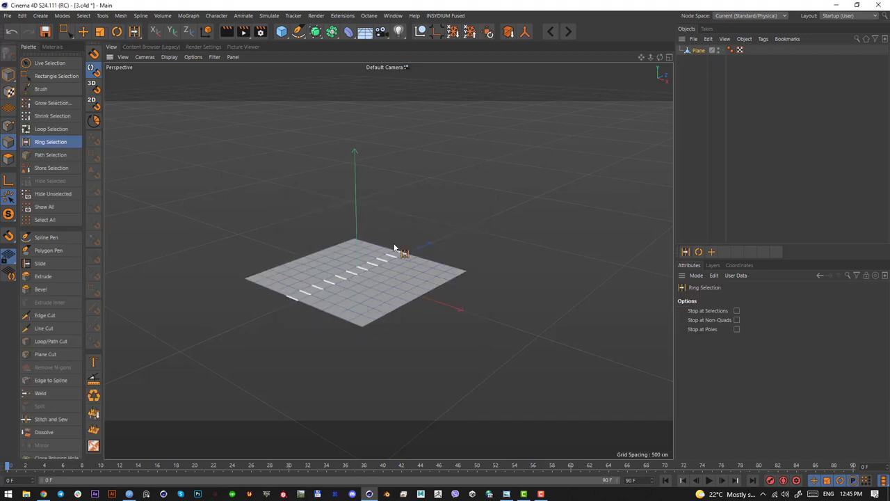
Step: Return to model mode with Live Selection and delete the plane
left_click(8, 75)
left_click_drag(66, 32, 86, 46)
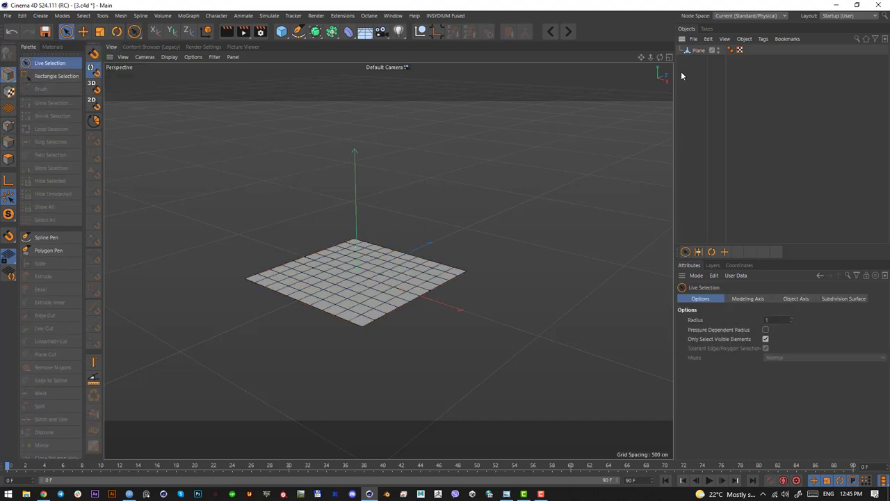
left_click(698, 50)
key("Delete")
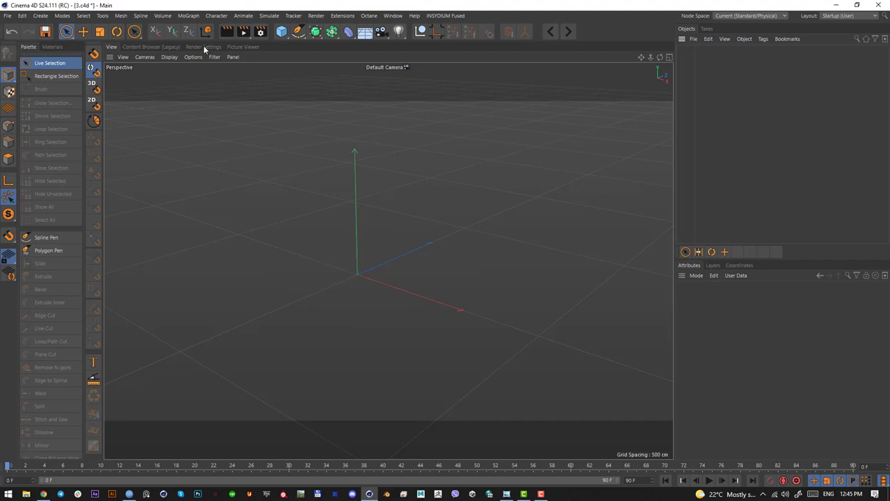
Step: Create a new plane with 100 width segments and 100 height segments
left_click_drag(282, 31, 374, 78)
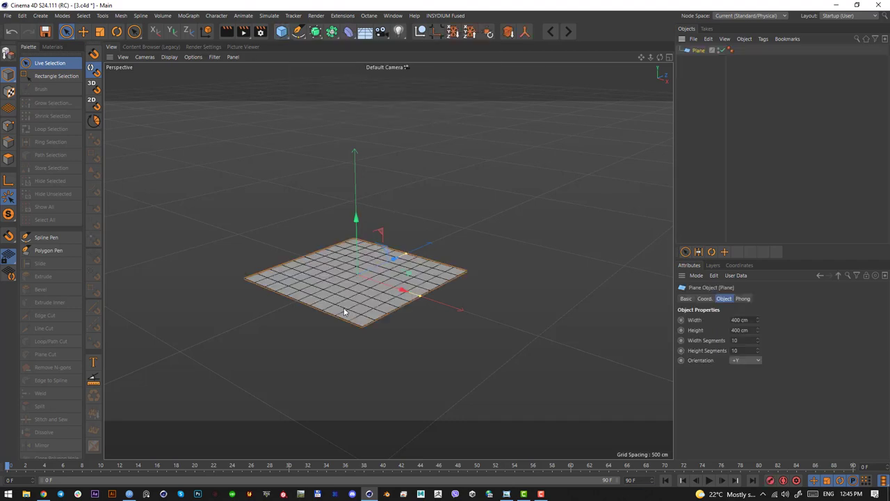
double_click(748, 339)
type("100")
key("Tab")
type("100")
key("Return")
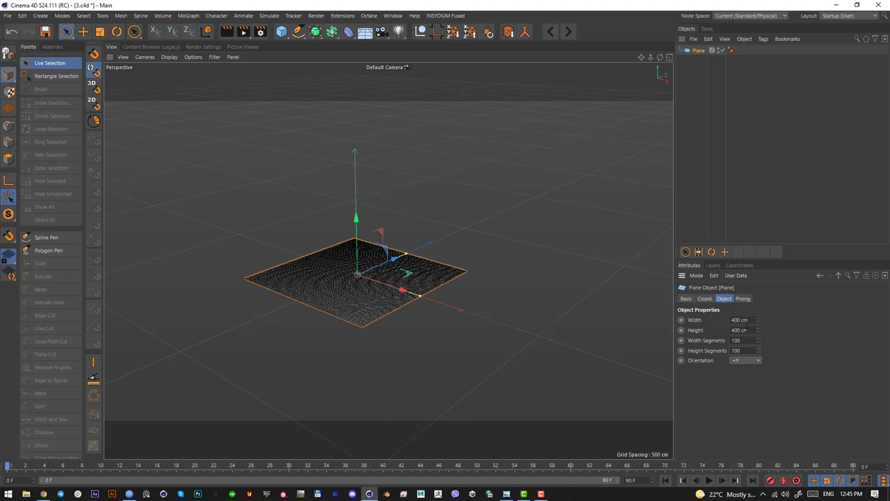
Step: Set the plane's width to 10000 cm and its height to 18000 cm
double_click(748, 320)
type("10000")
key("Tab")
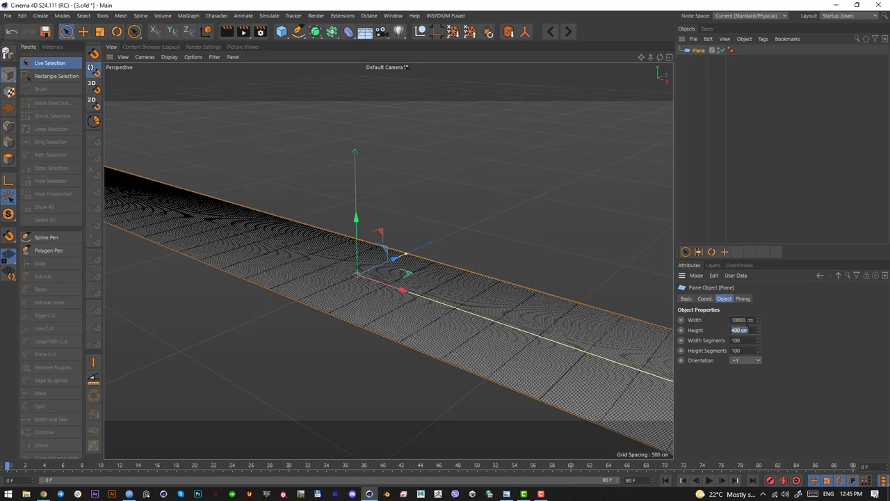
type("18000")
key("Return")
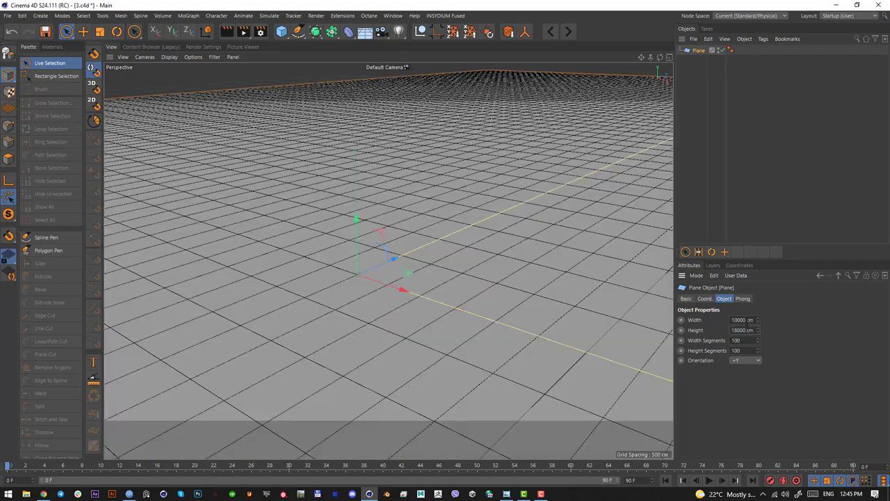
left_click(825, 233)
scroll(346, 275, "down", 10)
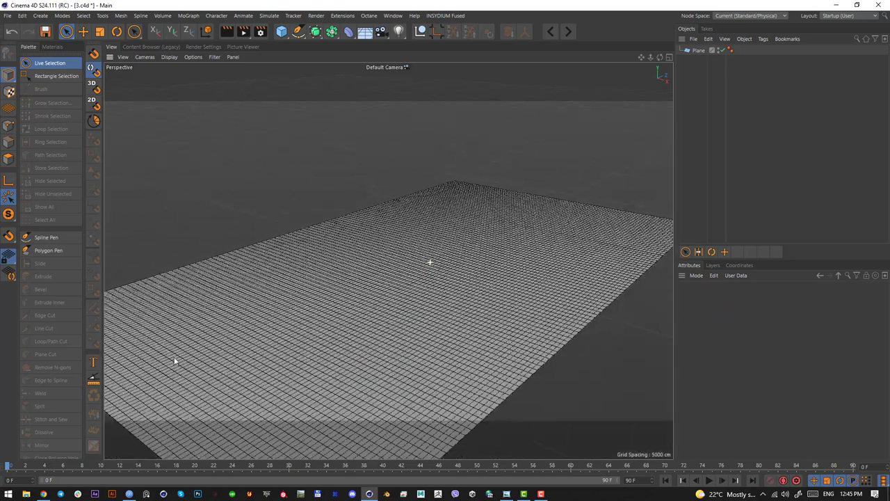
Step: Narrow the plane freehand in the viewport to a width of about 8525 cm
middle_click_drag(412, 287, 391, 264, "alt")
scroll(358, 274, "down", 1)
left_click(395, 270)
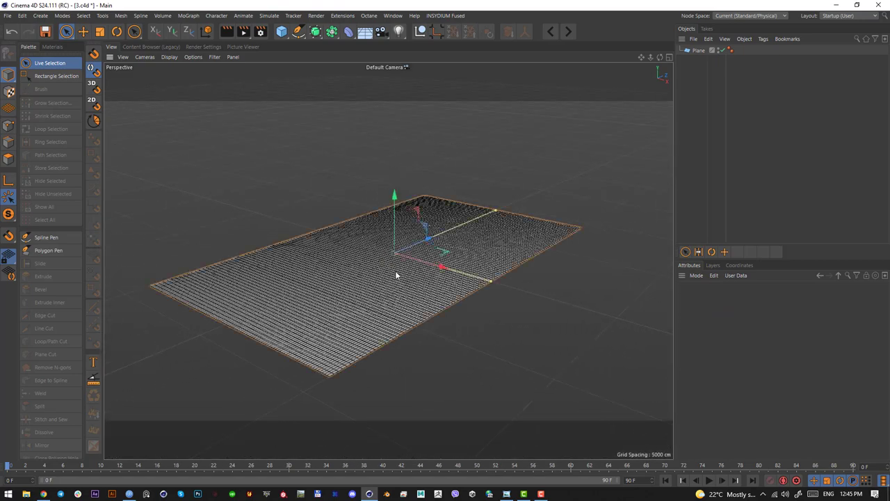
left_click_drag(418, 286, 418, 292, "alt")
left_click_drag(491, 279, 480, 278)
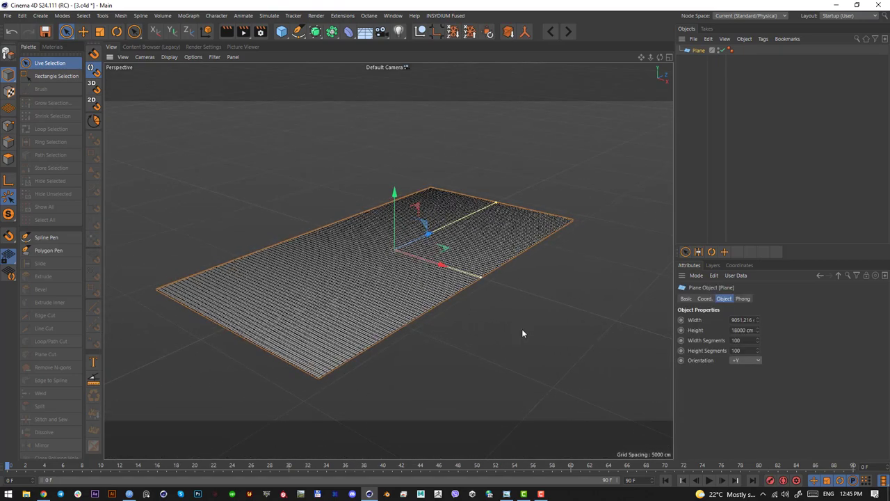
left_click_drag(404, 281, 404, 301, "alt")
left_click_drag(480, 276, 475, 276)
left_click_drag(416, 274, 418, 270, "alt")
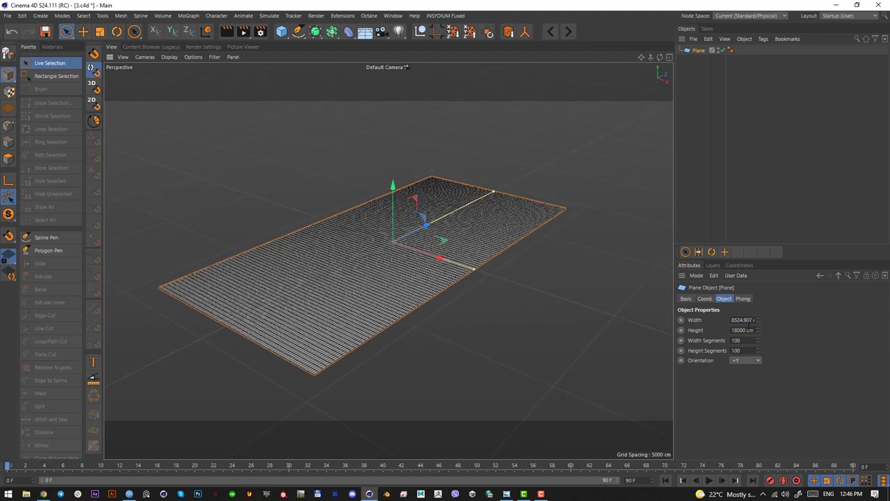
Step: Add a Bend deformer as a child of the plane
left_click(306, 157)
left_click(703, 52)
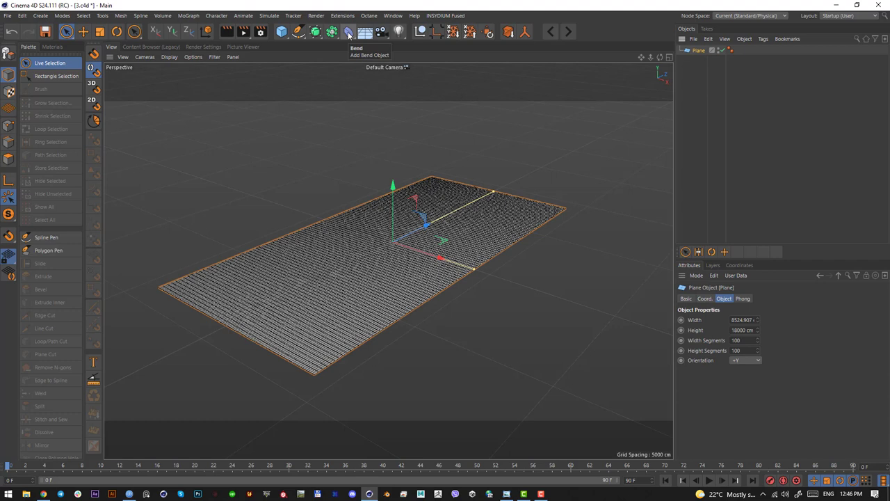
left_click(350, 33, "shift")
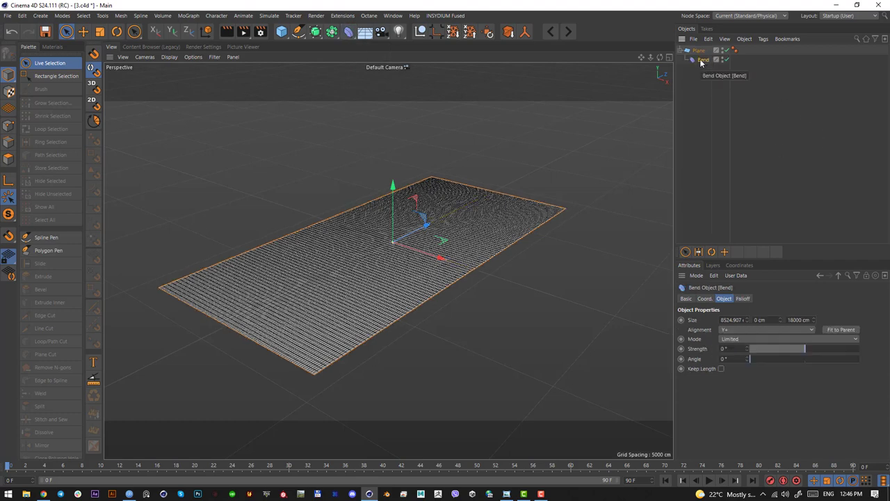
Step: Set the Bend deformer's size to 0 cm in X, 250 cm in Y and 250 cm in Z
right_click(749, 319)
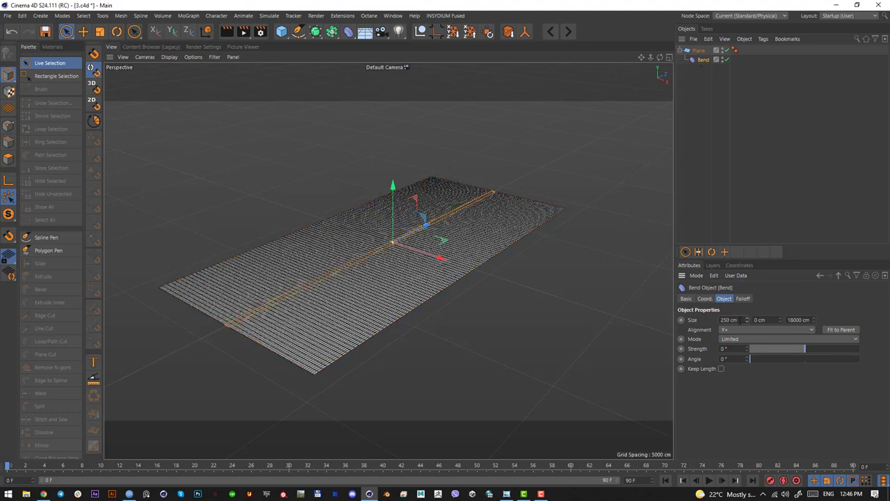
left_click(737, 320)
type("0")
key("Return")
left_click(765, 320)
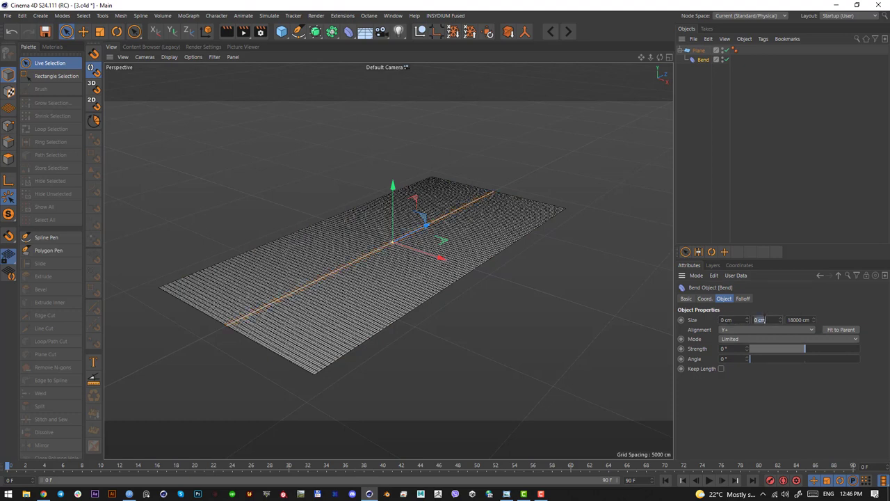
type("250")
key("Tab")
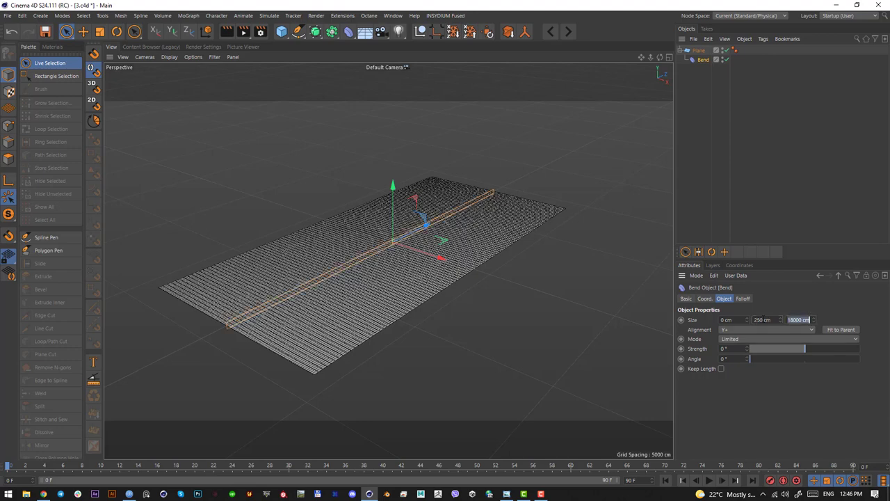
type("250")
key("Return")
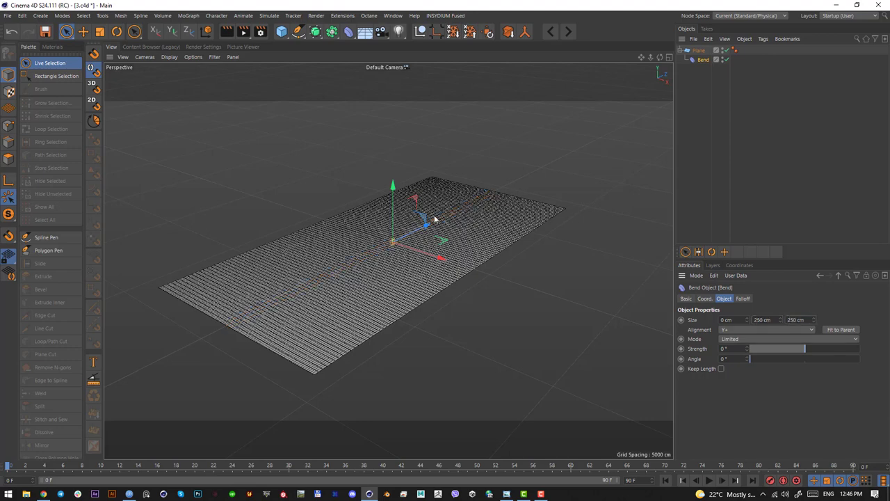
Step: Enlarge the Bend deformer's size to about 1198 cm in Y and about 3202 cm in Z
left_click_drag(393, 240, 393, 232)
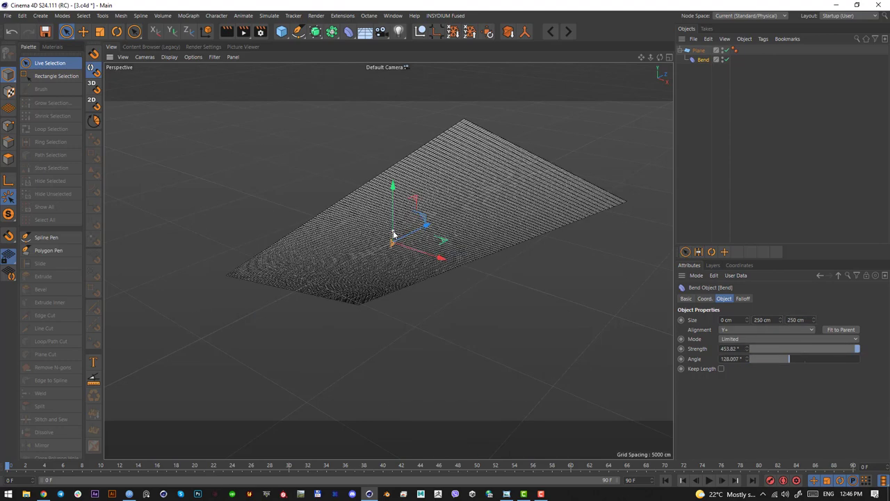
key("ctrl+z")
left_click_drag(780, 320, 781, 282)
left_click_drag(815, 321, 860, 322)
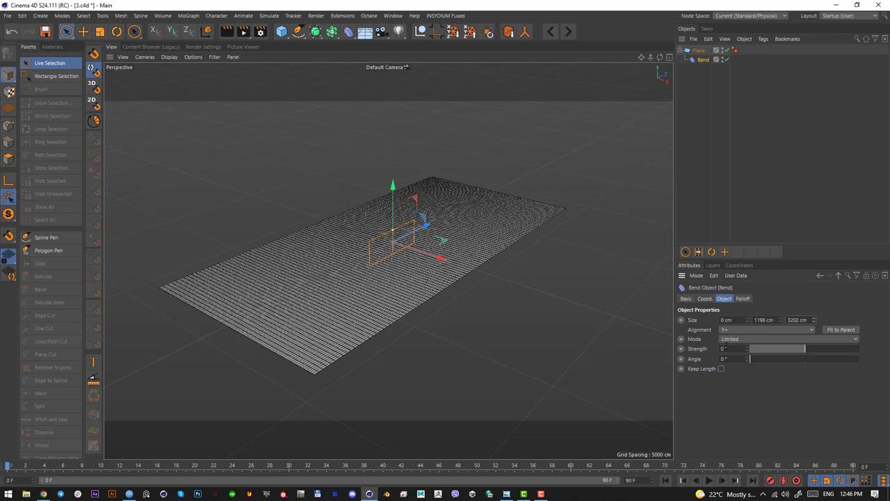
Step: Set the Bend deformer's strength to -180°
left_click(728, 349)
type("-180")
key("Return")
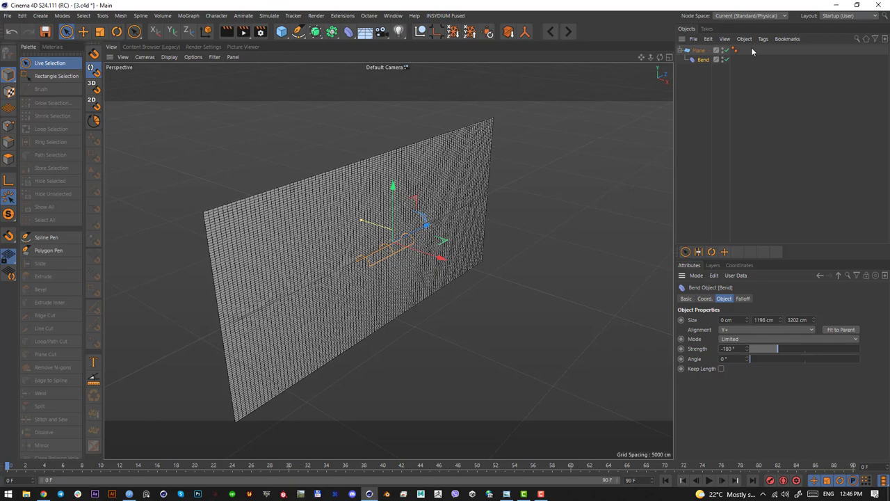
Step: Rotate the Bend deformer by -90° around the vertical axis, plus around a second axis, so the plane folds into a sideways U shape
key("r")
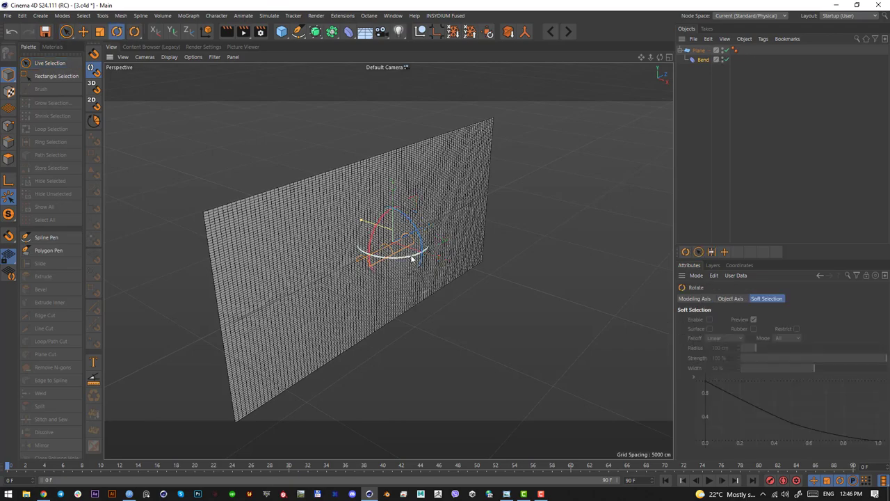
left_click_drag(413, 258, 347, 256)
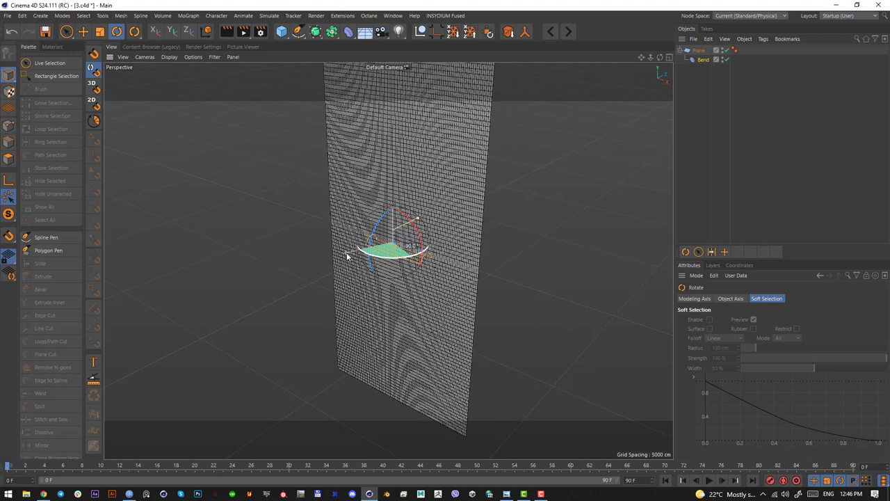
left_click_drag(347, 257, 384, 212)
left_click_drag(392, 290, 347, 256, "alt")
left_click_drag(424, 297, 398, 295, "alt")
Step: Increase the Bend deformer's Y size to widen the plane's curved fold
left_click(704, 59)
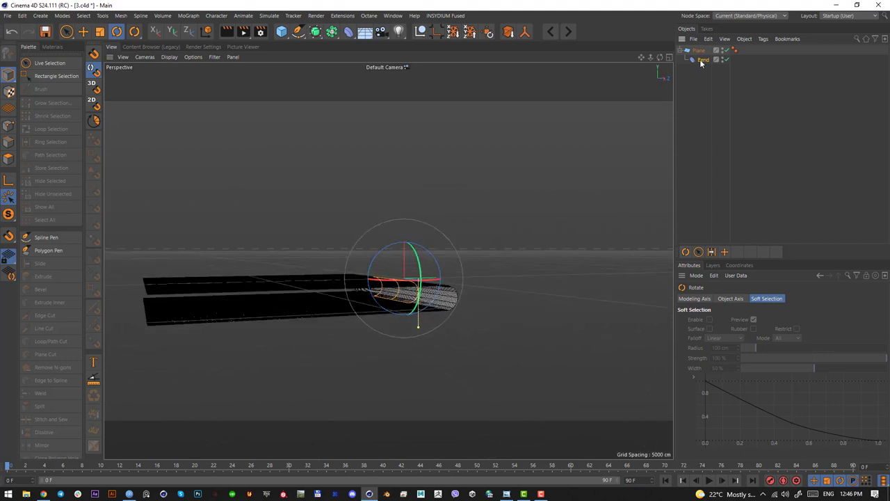
left_click_drag(781, 318, 781, 286)
mouse_move(781, 320)
left_mouse_down()
mouse_move(780, 294)
mouse_move(780, 313)
left_mouse_up()
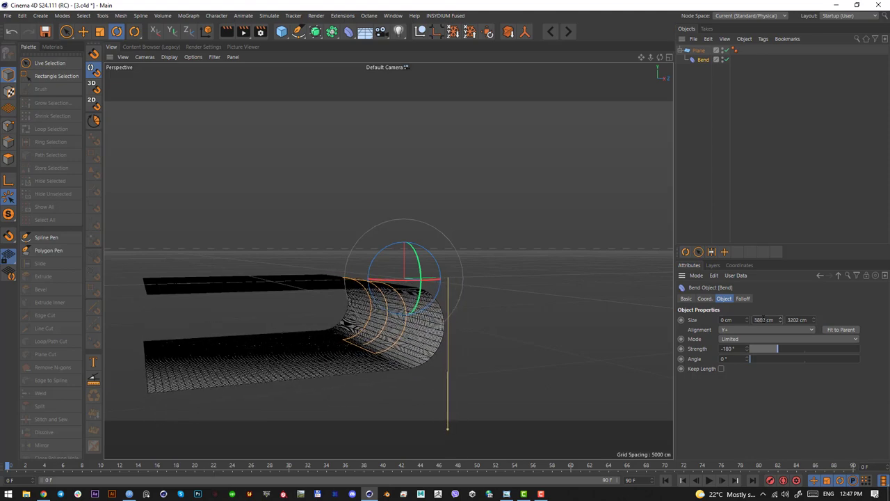
left_click(489, 316)
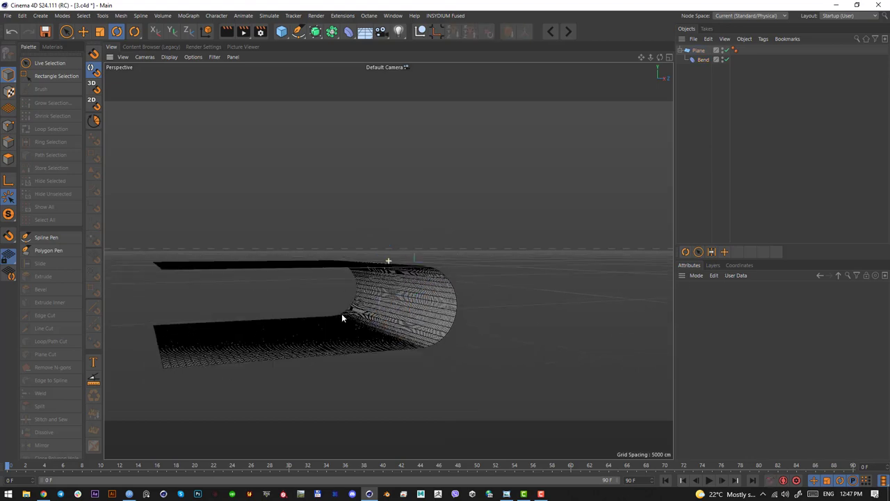
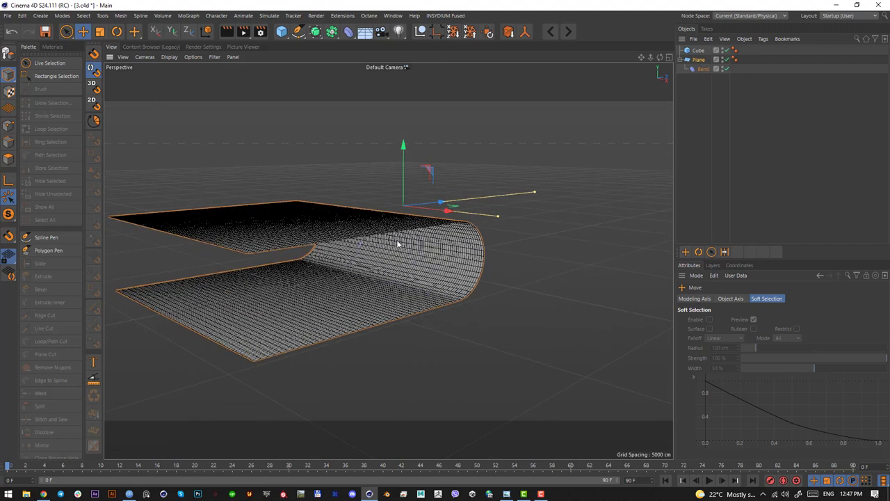
Step: Examine the curved plane and the cube in the top, right, front and perspective views
key("F2")
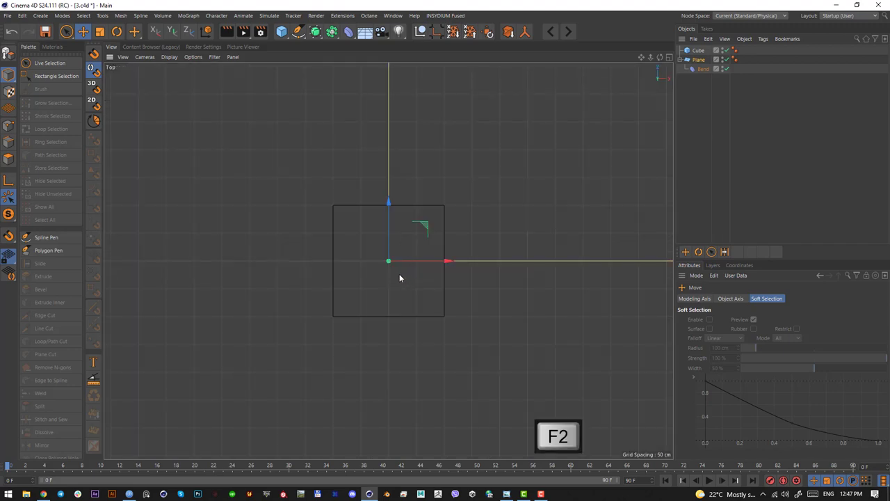
scroll(399, 274, "down", 8)
right_click_drag(341, 314, 392, 309, "alt")
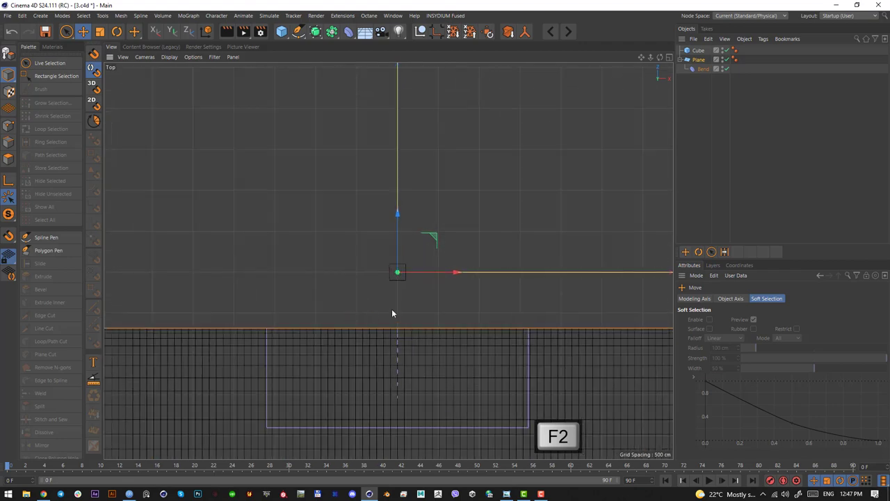
middle_click_drag(396, 307, 389, 283, "alt")
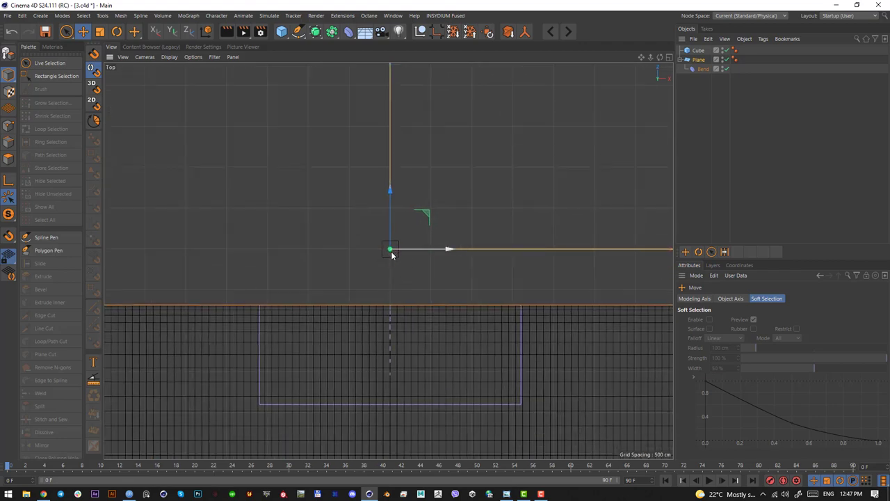
key("F3")
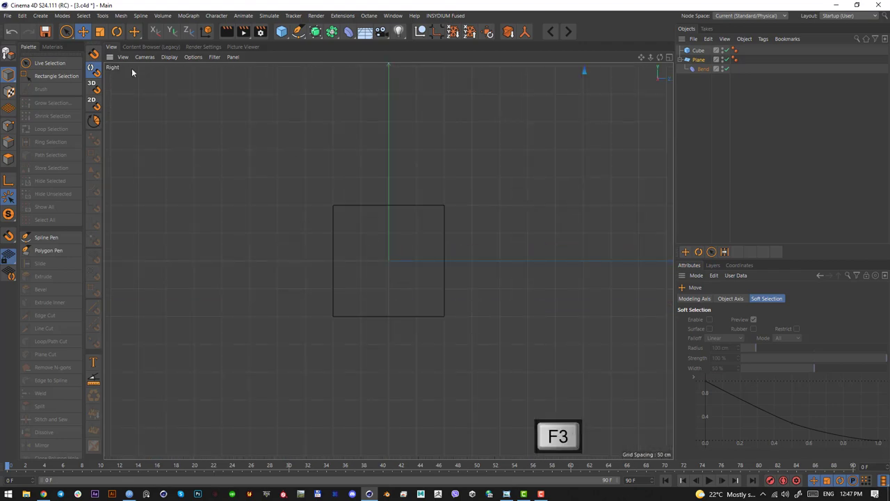
key("F4")
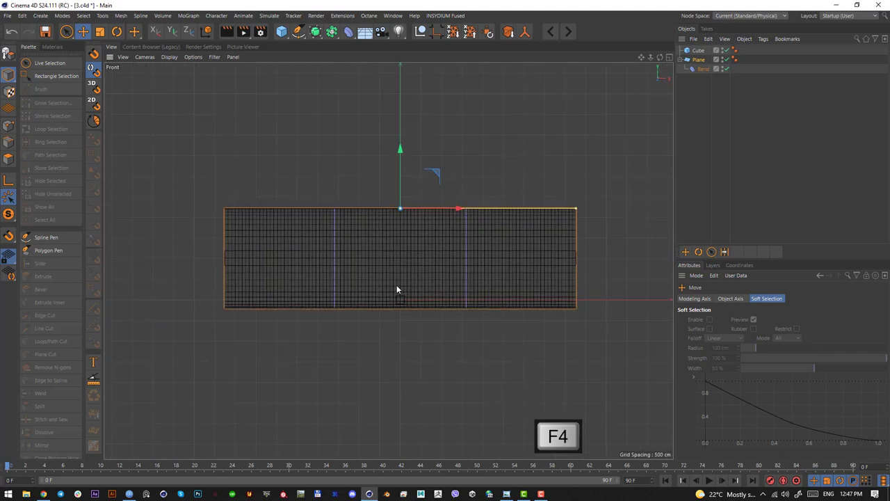
left_click(144, 58)
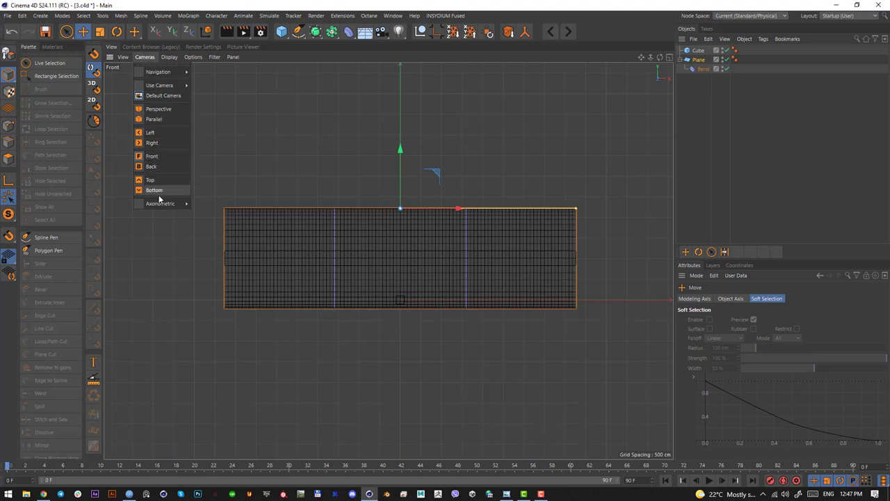
left_click(400, 10)
key("F1")
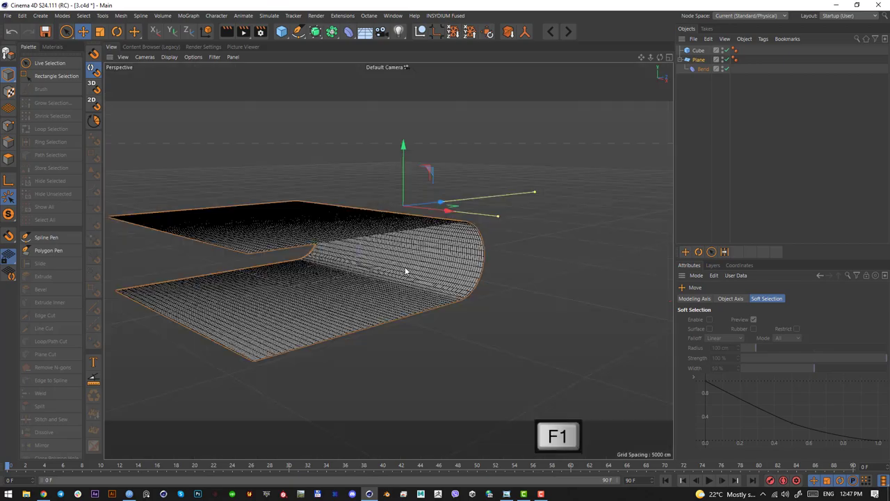
left_click_drag(403, 261, 513, 216, "alt")
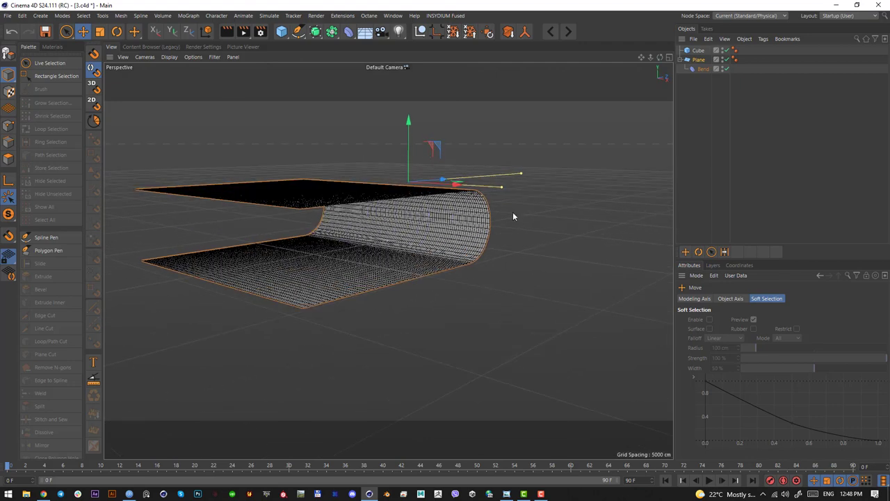
Step: Move the curved plane back along the Z axis in the right view so its fold sits farther behind the cube
left_click(724, 146)
left_click(465, 245)
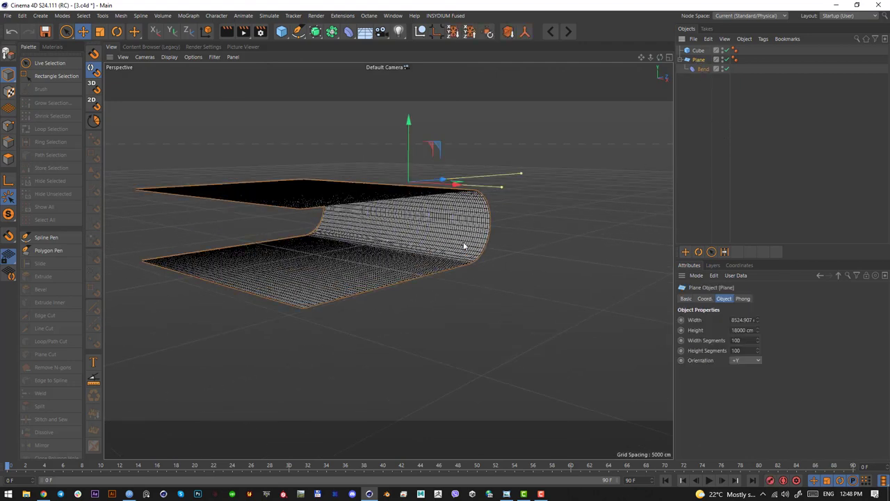
left_click(698, 51)
key("F2")
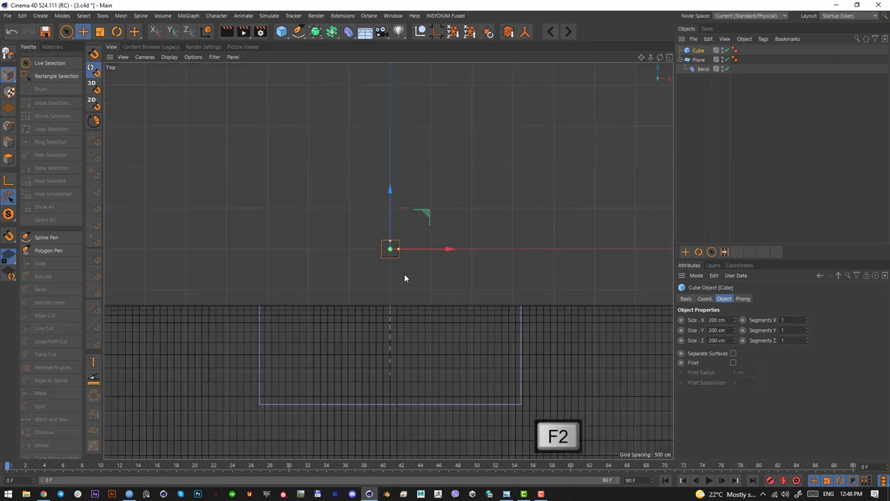
left_click(699, 61)
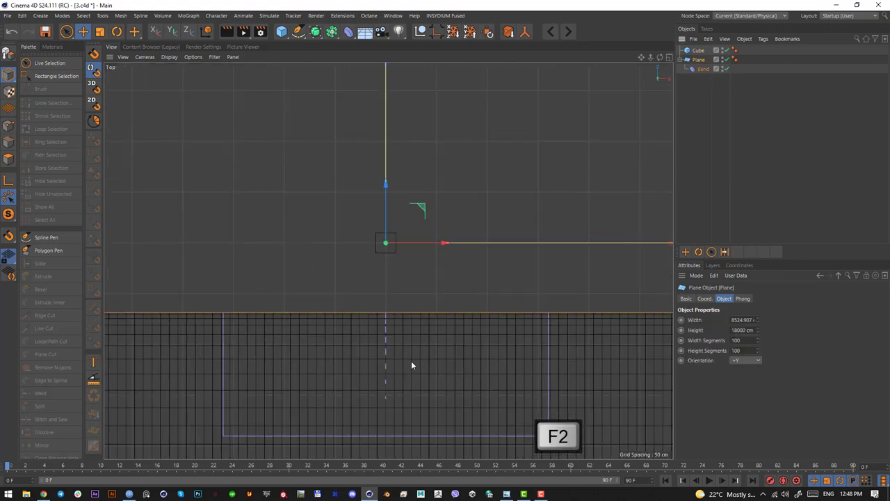
scroll(411, 360, "down", 10)
left_click_drag(408, 281, 408, 255)
key("F3")
scroll(453, 331, "down", 5)
scroll(429, 348, "down", 10)
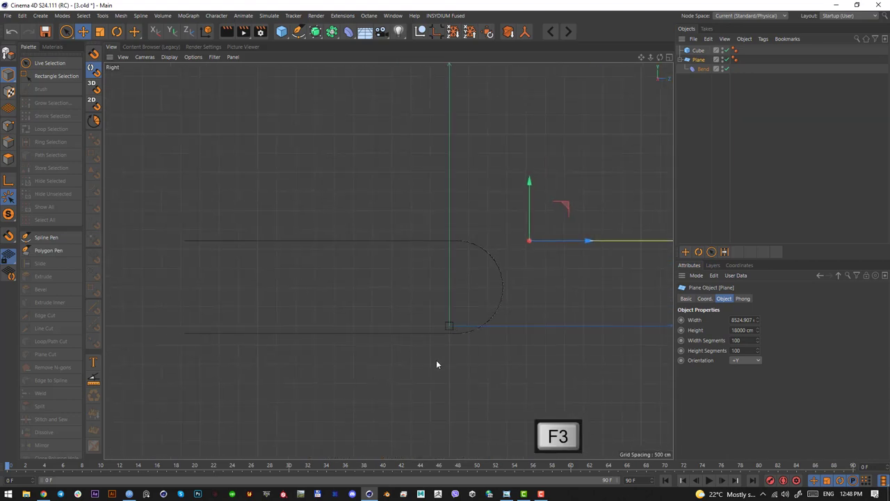
middle_click_drag(437, 361, 398, 365, "alt")
left_click_drag(541, 245, 592, 244)
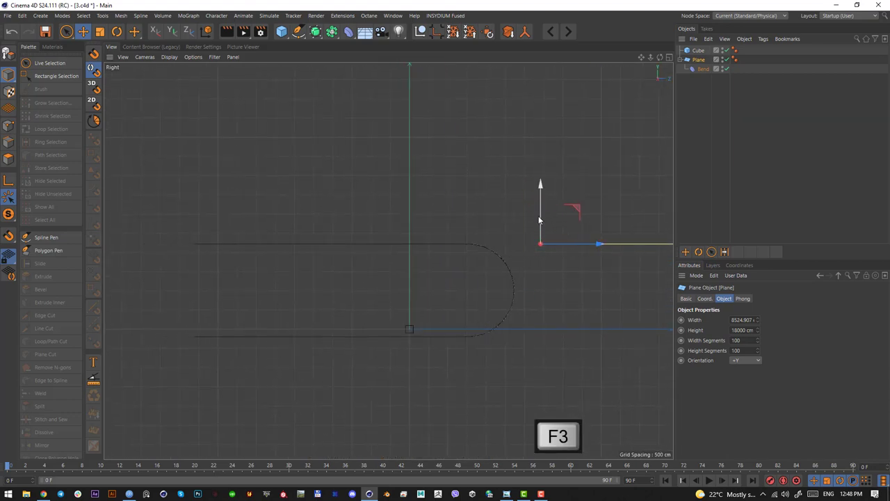
key("F1")
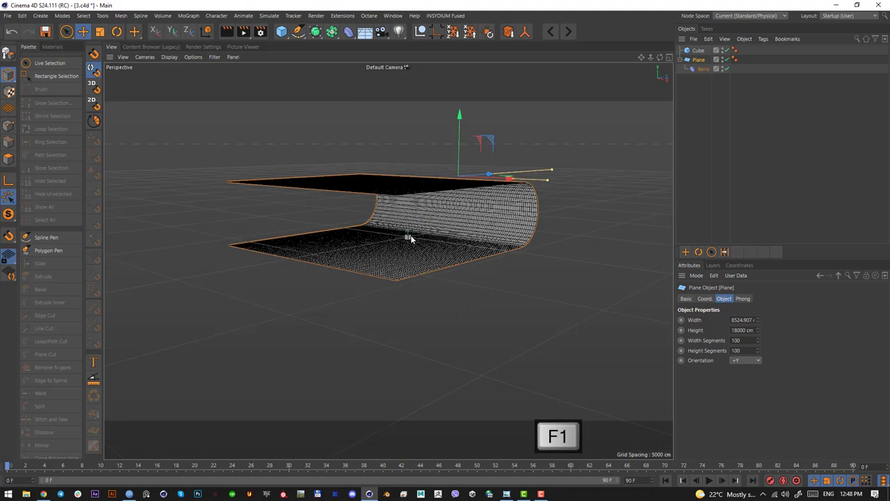
left_click(408, 239)
left_click(453, 335)
left_click(408, 240)
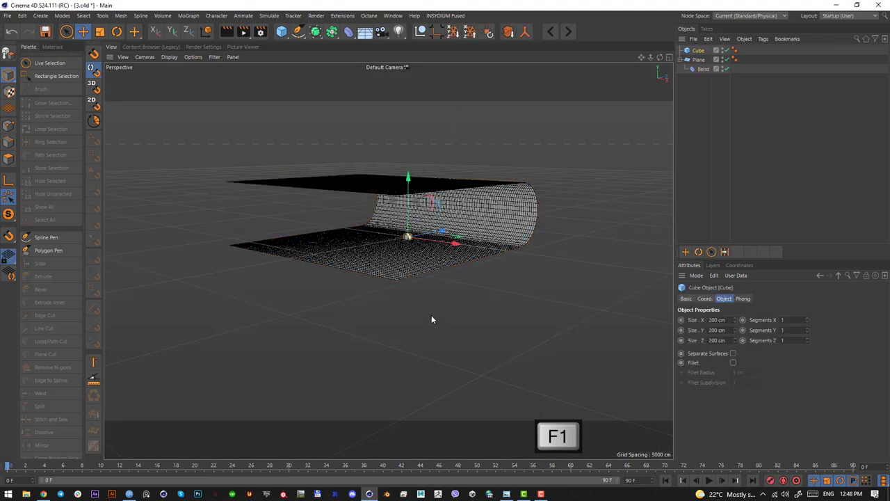
left_click(685, 138)
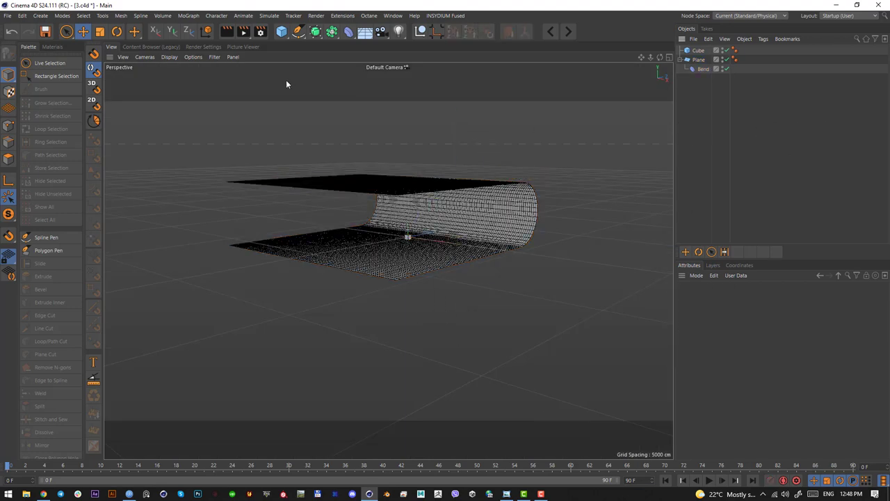
Step: Add an Octane camera from the Live Viewer and look through it in the perspective view
left_click(368, 16)
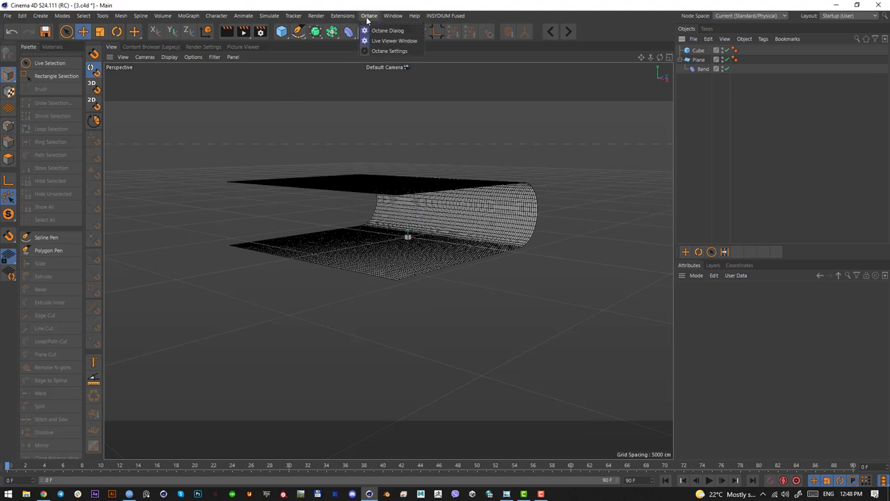
left_click(401, 42)
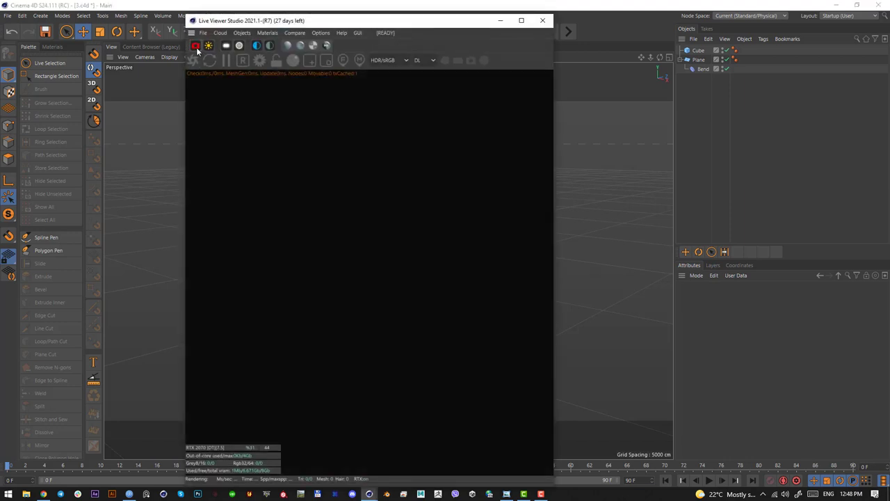
left_click(195, 46)
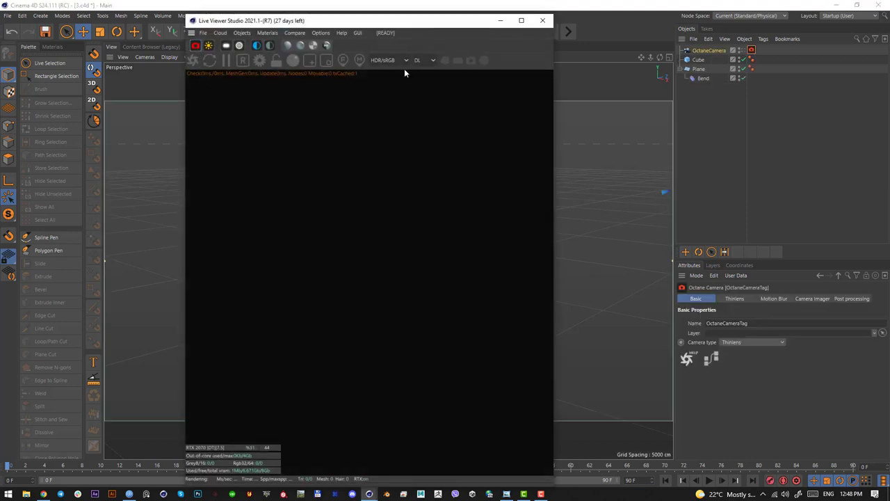
left_click(543, 21)
left_click(743, 50)
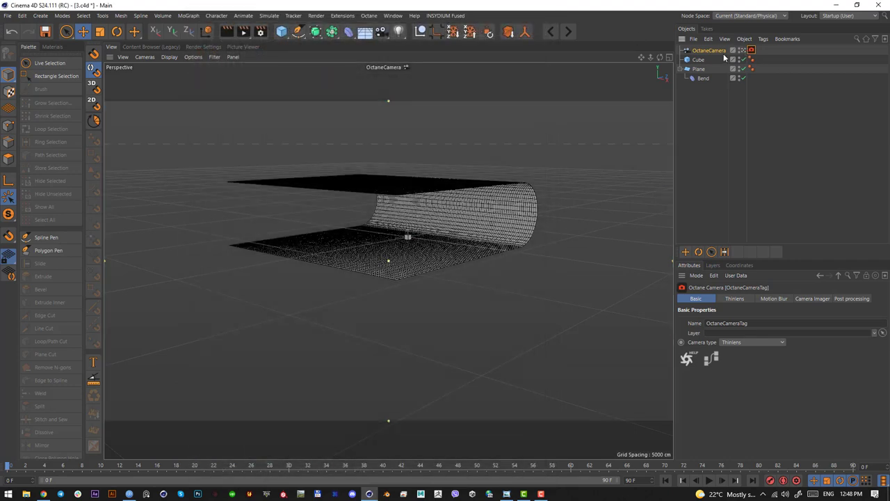
Step: Reset the Octane camera's X, Y and Z position to 0 cm and its heading and pitch to 0°
left_click(713, 50)
left_click(748, 299)
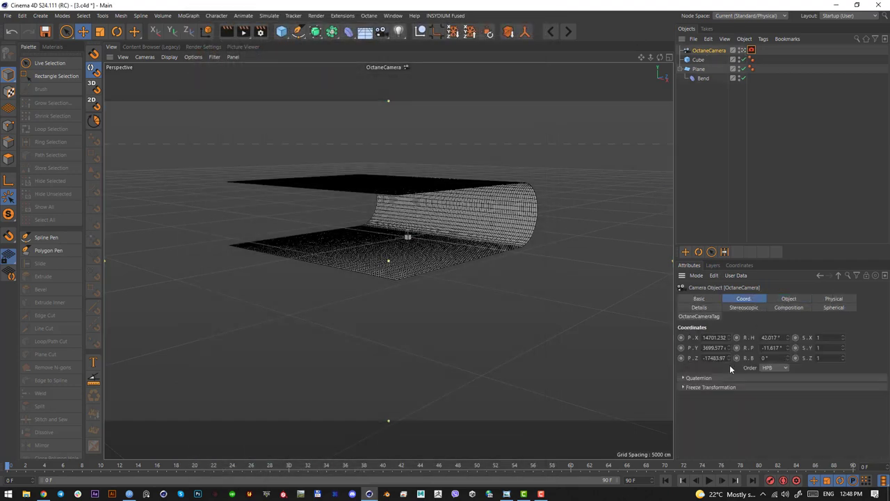
right_click(729, 339)
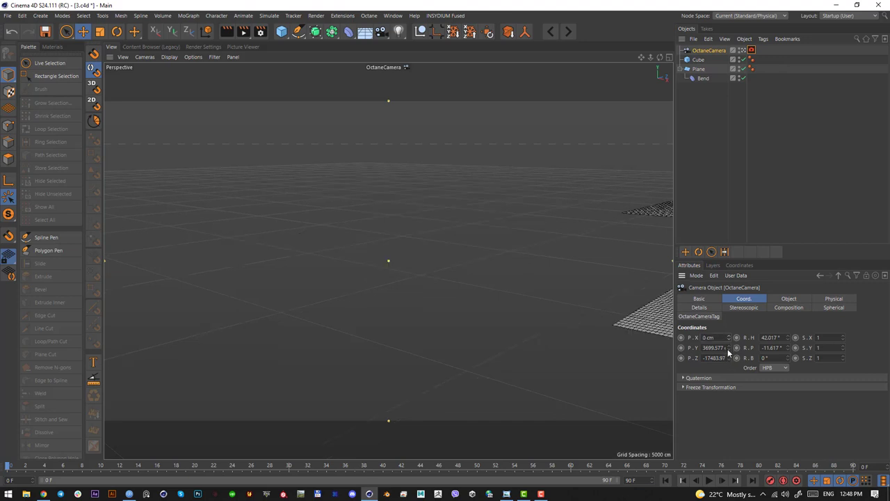
right_click(728, 348)
right_click(730, 357)
right_click(787, 348)
right_click(786, 338)
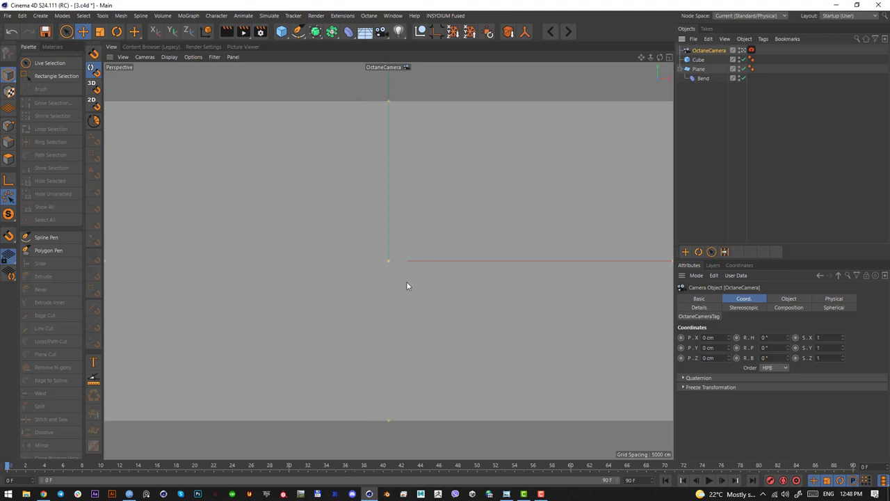
Step: Pull the Octane camera back to about -6664 cm in Z and raise it to about 635 cm in Y
key("F2")
scroll(416, 321, "up", 2)
middle_click_drag(413, 321, 346, 148, "alt")
left_click_drag(345, 136, 345, 188)
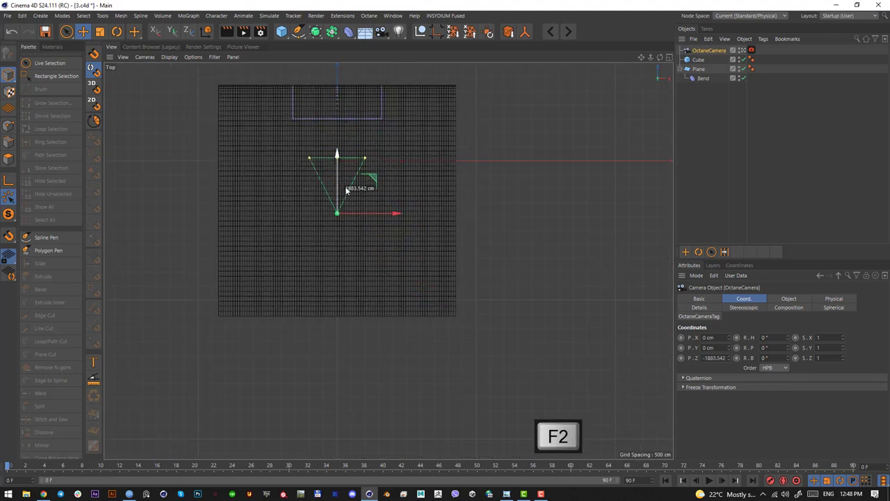
key("F3")
left_click_drag(349, 286, 229, 268)
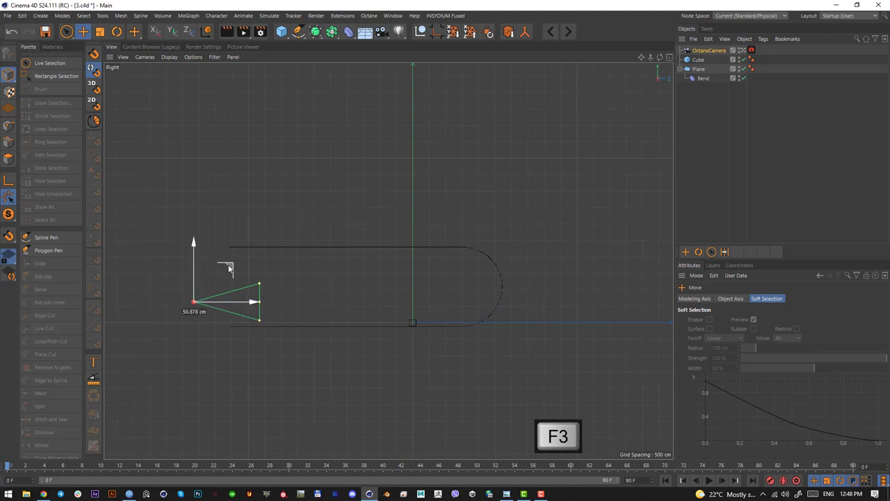
Step: Set the Octane camera's focal length to Portrait (80 mm)
left_click(707, 51)
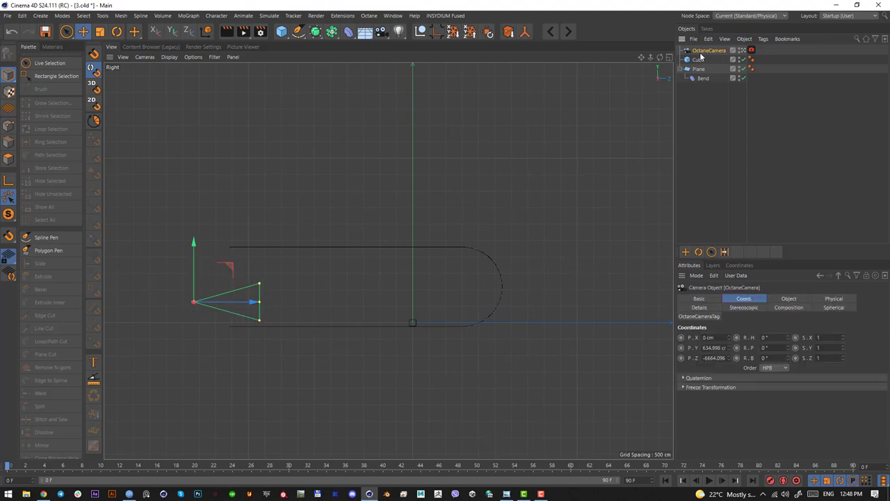
left_click(789, 299)
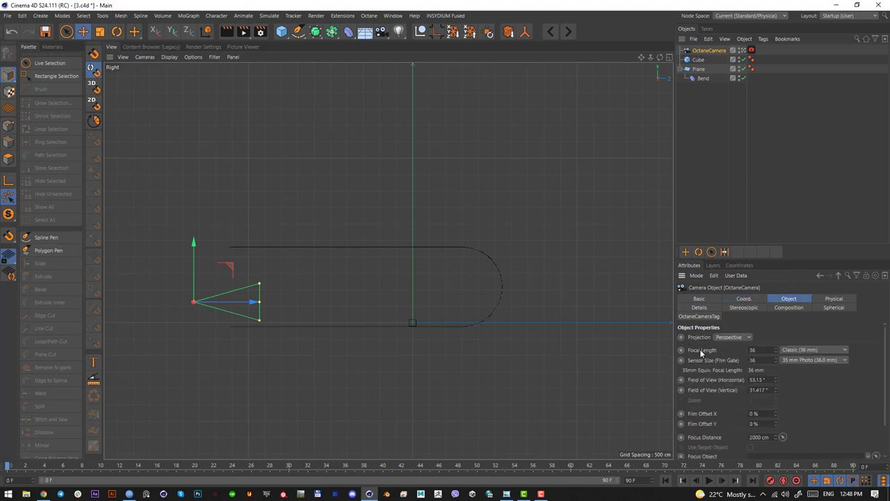
left_click(814, 350)
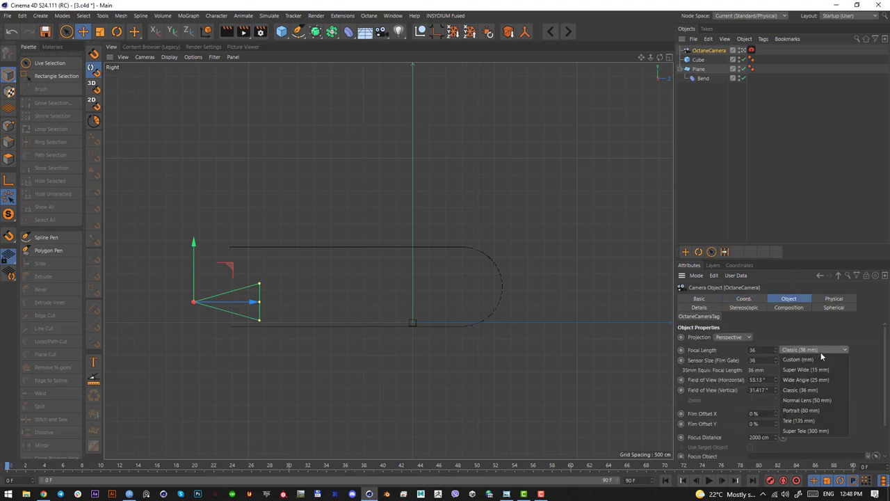
left_click(817, 410)
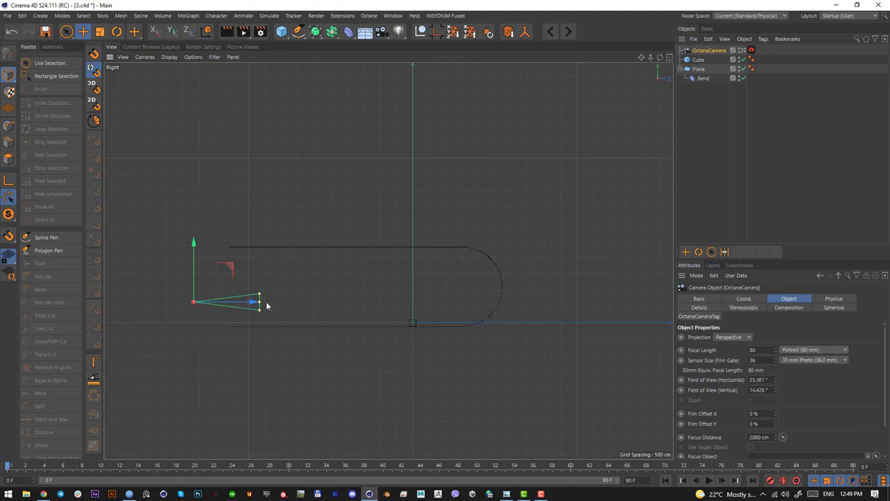
Step: Move the Octane camera farther back in the side view and extend its focus distance to the scene origin, about 7831 cm
left_click_drag(266, 307, 413, 308)
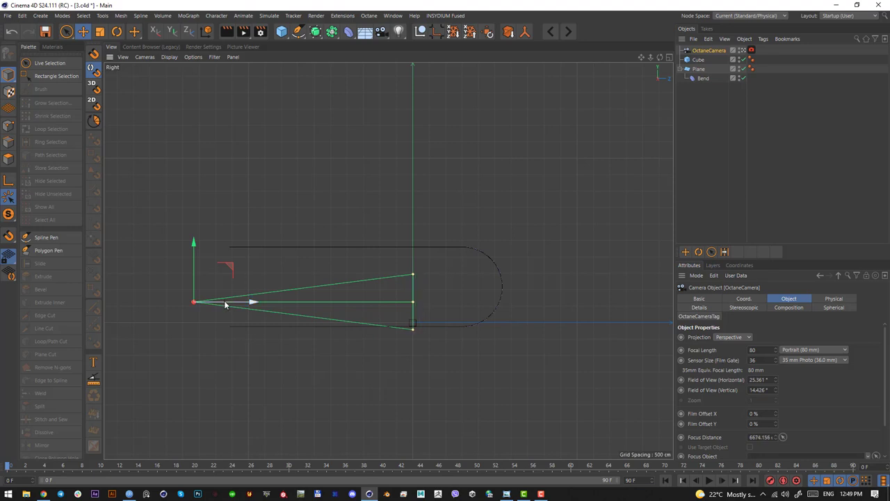
left_click_drag(241, 302, 206, 306)
left_click_drag(373, 310, 412, 311)
key("F1")
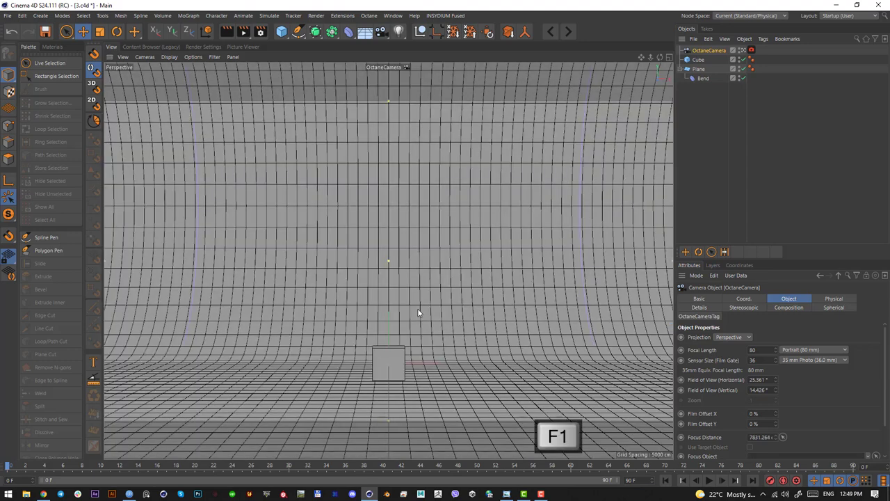
Step: Select the cube in the camera view and save the scene
left_click(394, 381)
left_click(481, 288)
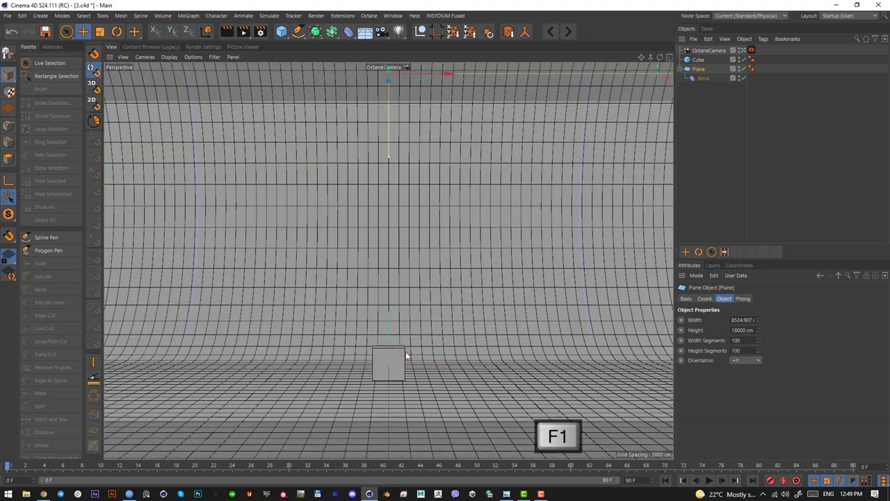
left_click(393, 356)
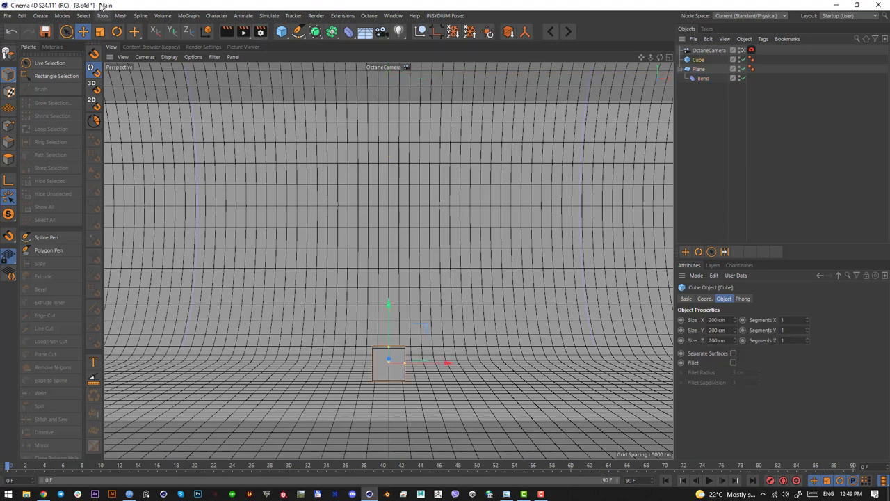
key("ctrl+s")
Step: Make the render output square by setting its width to 720 pixels, matching the height, and return to the viewport
left_click(261, 32)
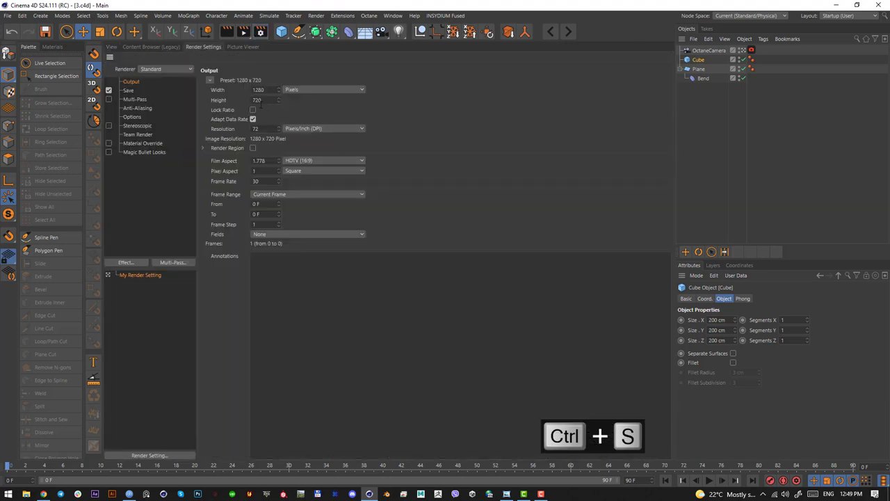
double_click(256, 99)
key("ctrl+c")
double_click(258, 89)
key("ctrl+v")
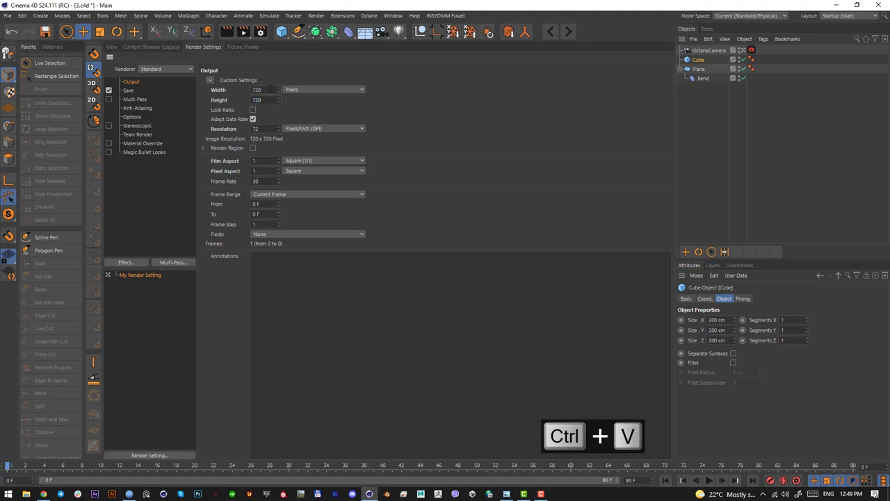
left_click(112, 47)
left_click(458, 374)
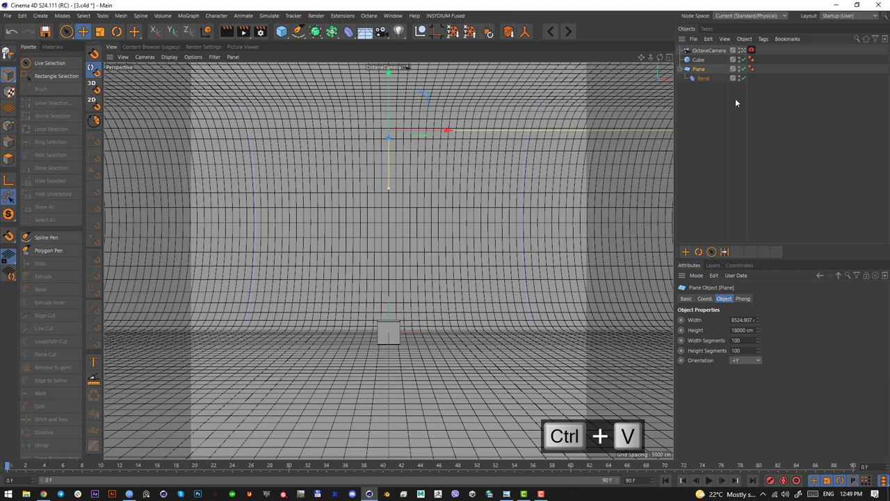
Step: Move the Octane camera slightly closer to the scene and higher in the side view, and save the scene
key("F3")
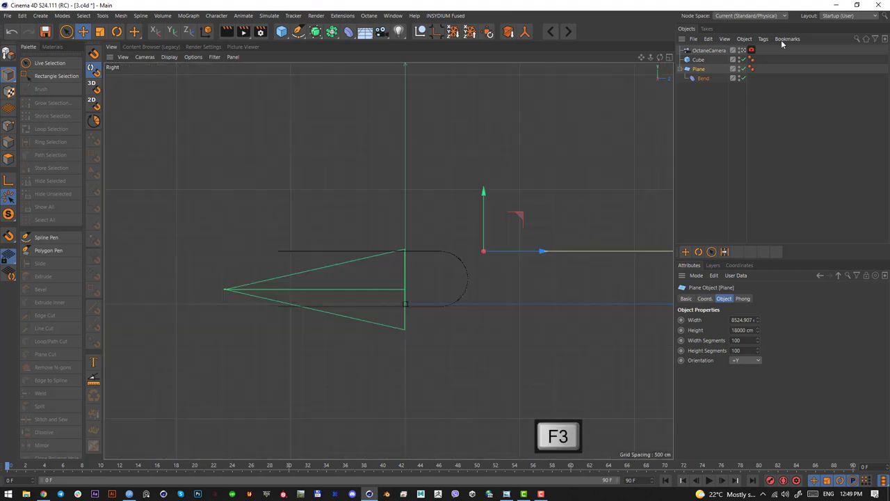
left_click(271, 291)
left_click_drag(257, 255, 278, 252)
key("F1")
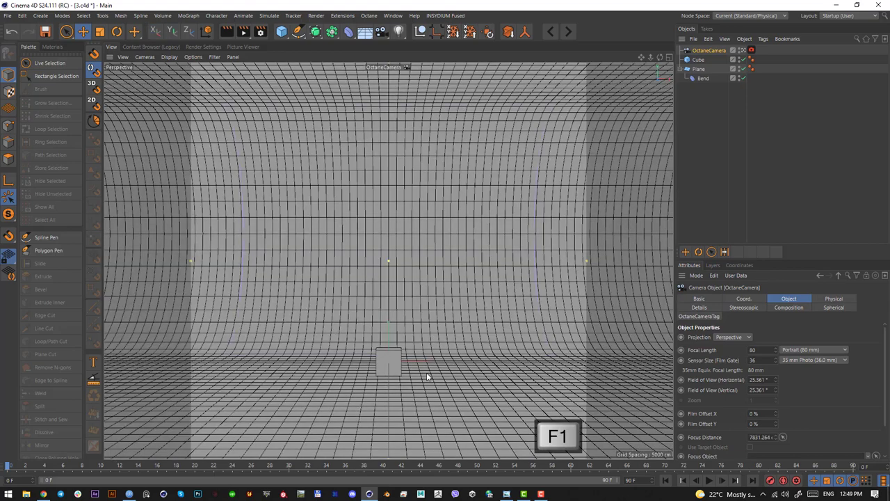
key("ctrl+s")
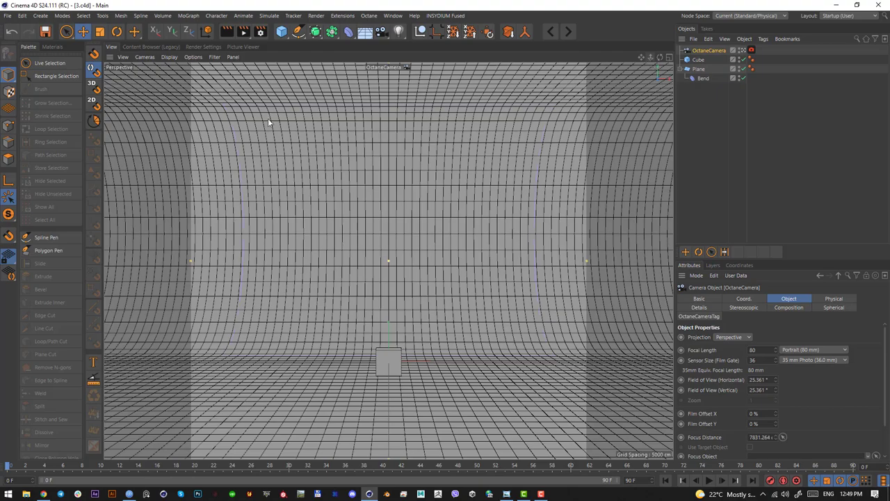
Step: Compare the camera framing with the ref image in Windows Photo Viewer, and close the image
key("Print")
left_click_drag(258, 123, 562, 66)
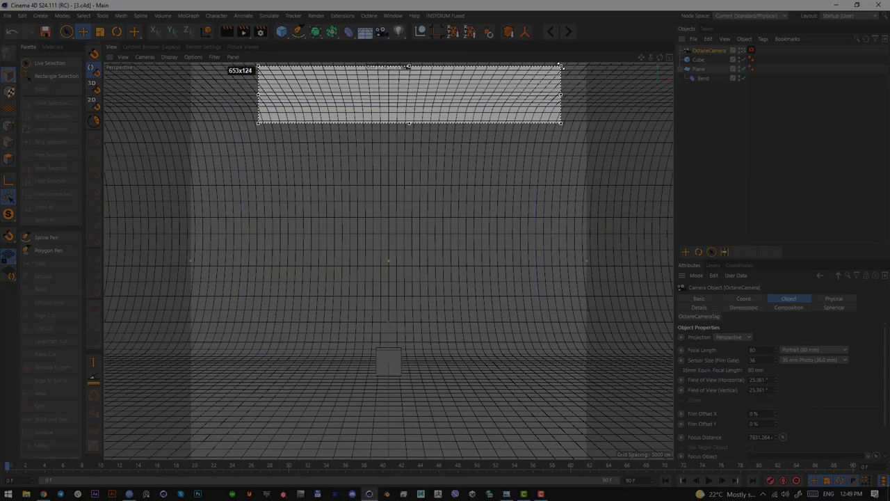
left_click(555, 132)
key("alt+Tab")
left_click_drag(383, 111, 454, 119)
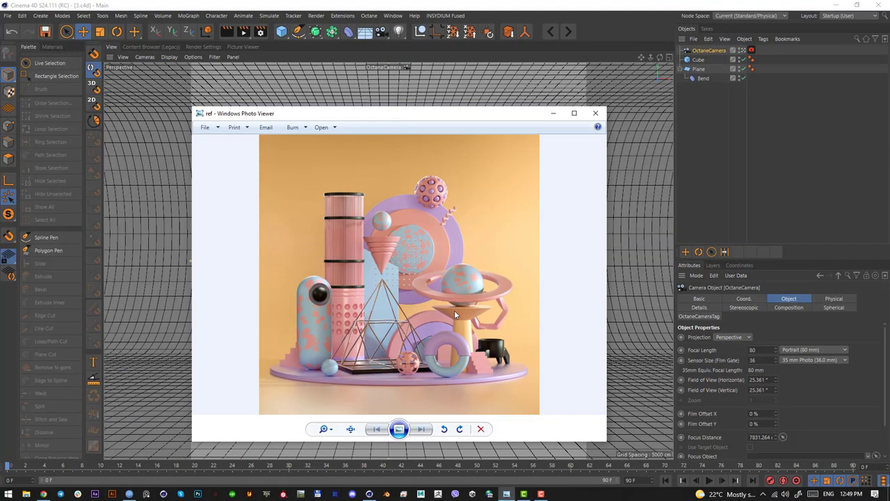
left_click(596, 112)
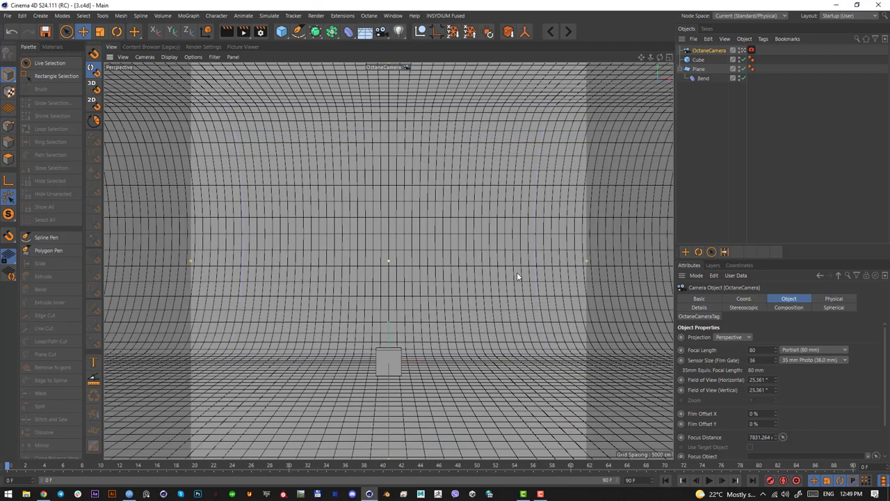
Step: Reframe the Octane camera closer to the cube, at about X -8 cm, Y 729 cm and Z -5021 cm
left_click_drag(651, 58, 587, 121)
middle_click_drag(413, 165, 415, 155, "alt")
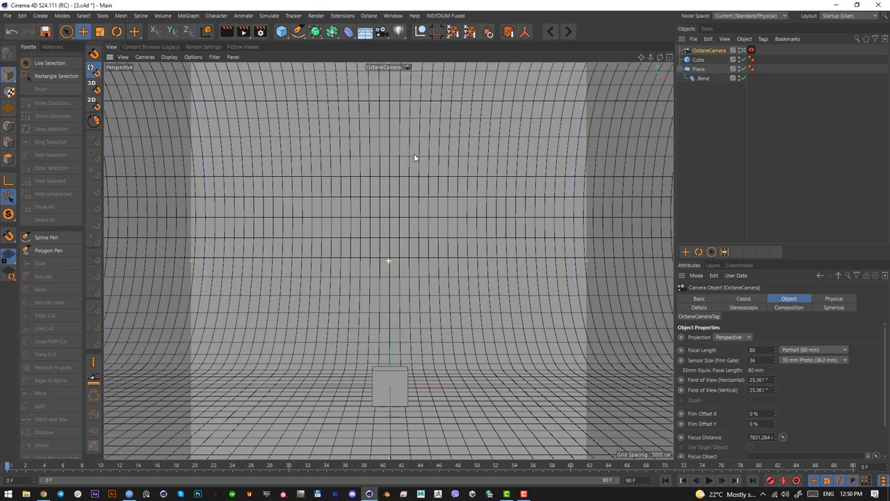
left_click_drag(414, 157, 414, 178, "alt")
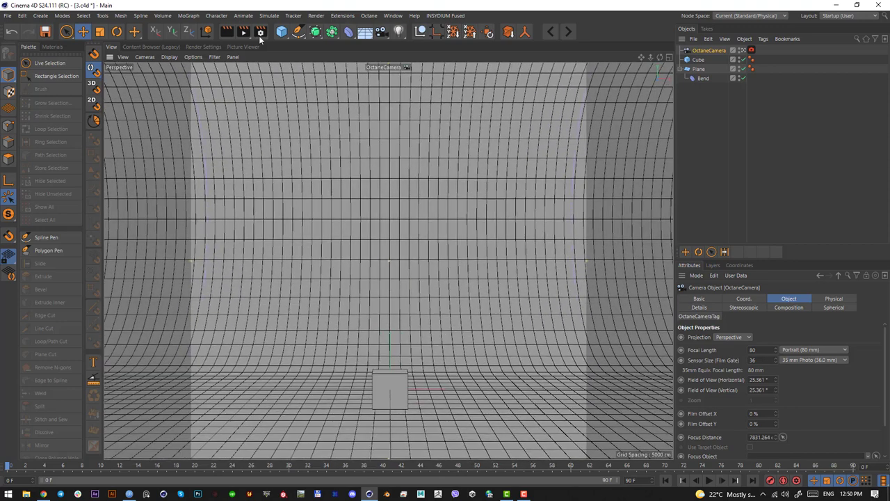
Step: Add a cylinder at the scene origin and widen its radius to about 966 cm
left_click_drag(282, 32, 464, 47)
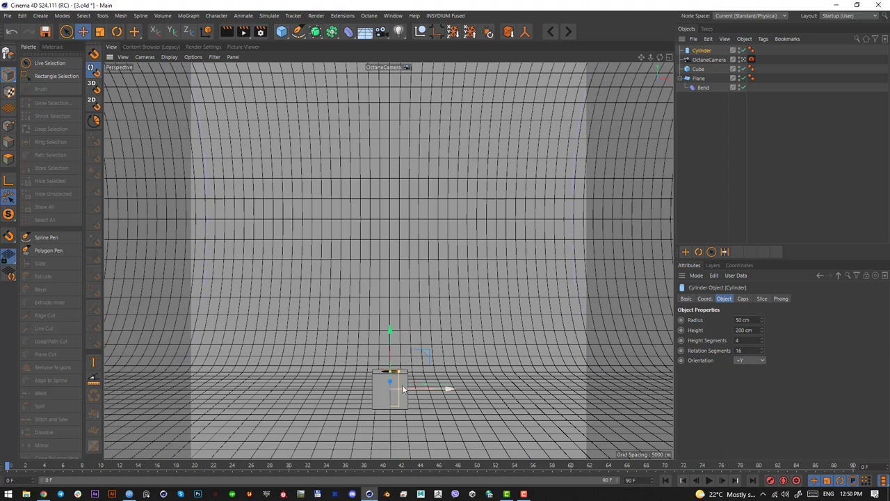
mouse_move(400, 372)
left_mouse_down()
mouse_move(575, 374)
mouse_move(564, 383)
mouse_move(587, 445)
left_mouse_up()
key("Print")
left_click_drag(576, 412, 192, 404)
left_click(208, 446)
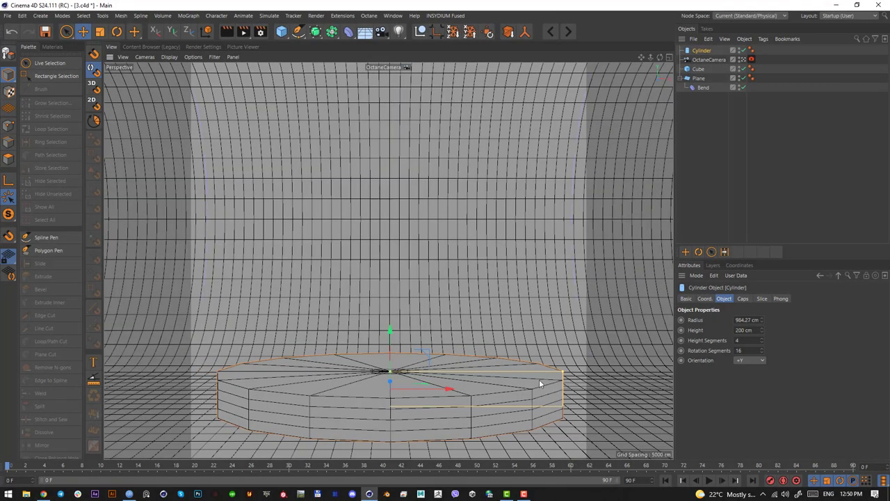
left_click_drag(564, 373, 561, 373)
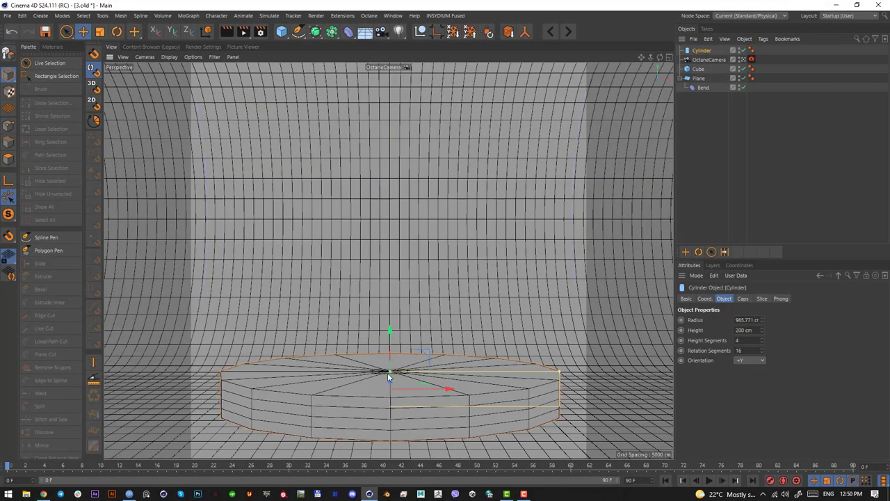
Step: Flatten the cylinder to a height of about 81 cm and lower it onto the backdrop floor in the side view
left_click_drag(387, 373, 389, 351)
key("F3")
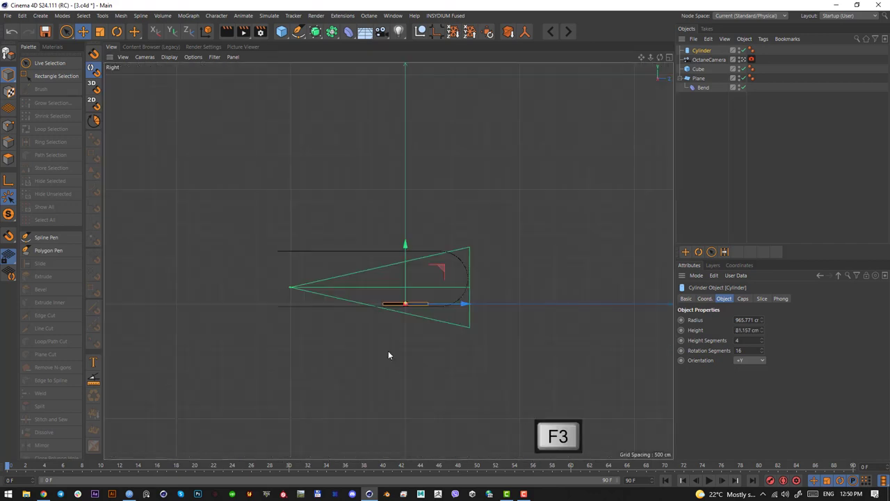
scroll(412, 314, "up", 8)
left_click_drag(409, 262, 414, 281)
key("F1")
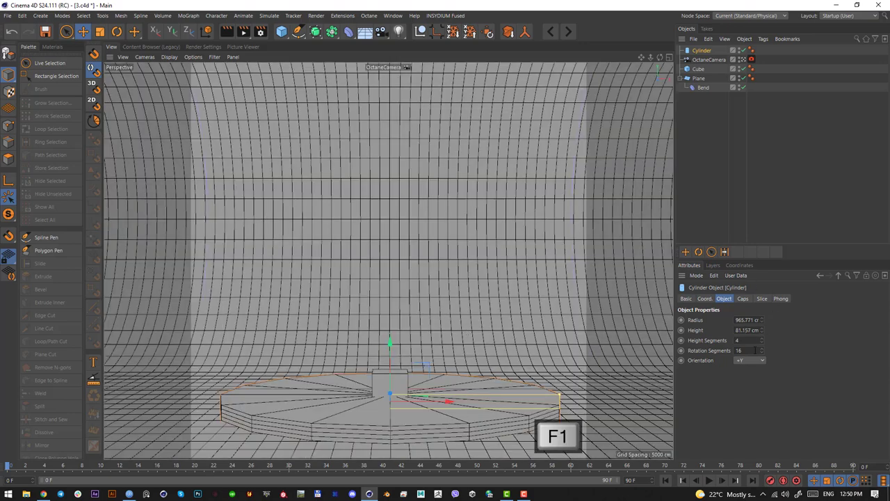
Step: Set the cylinder's rotation segments to 61 and enable a cap fillet with a 6 cm radius
left_click_drag(762, 351, 762, 329)
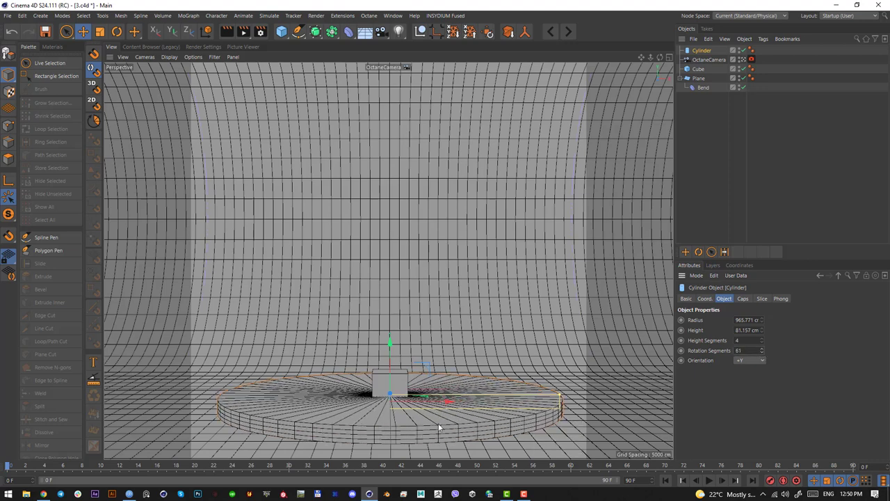
left_click(743, 299)
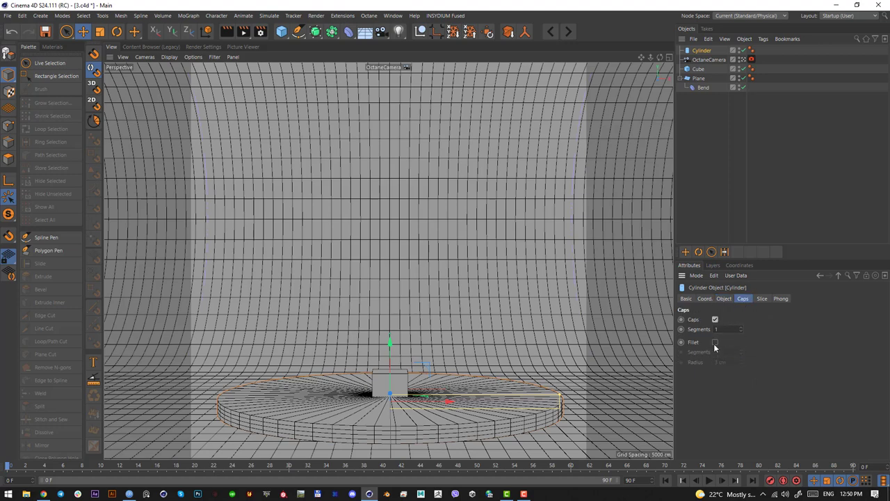
left_click(715, 343)
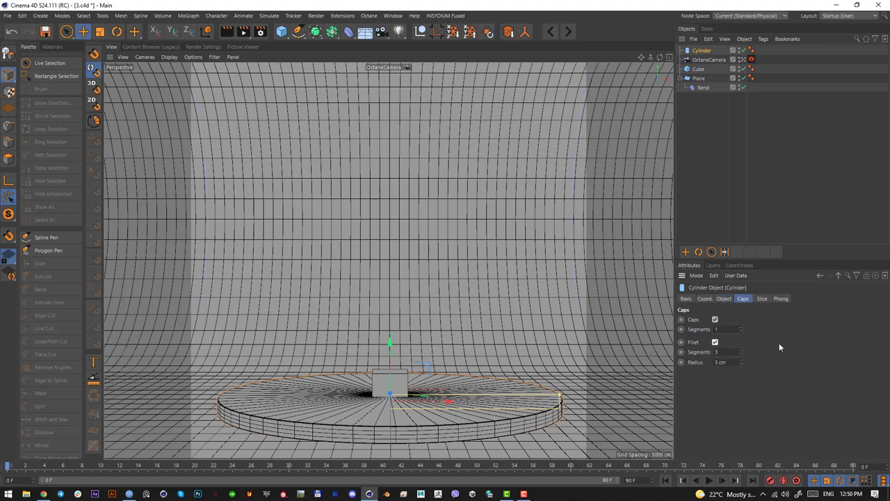
left_click(742, 360)
left_click(742, 360)
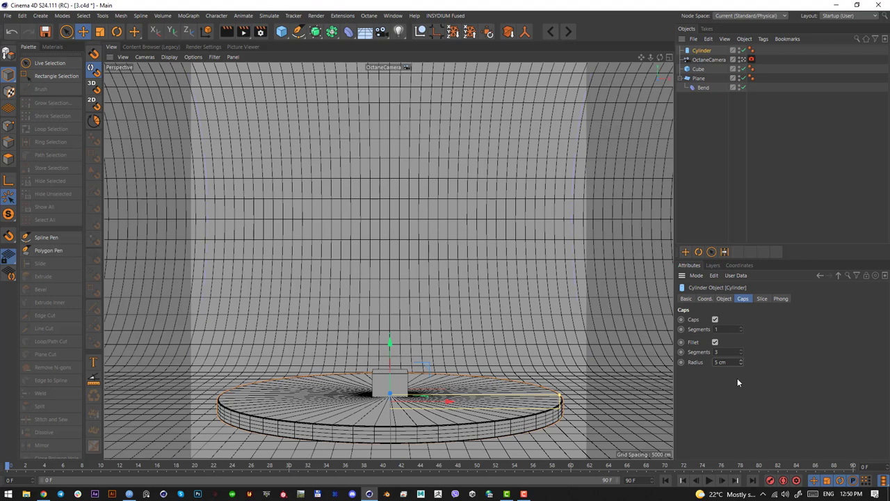
left_click(742, 359)
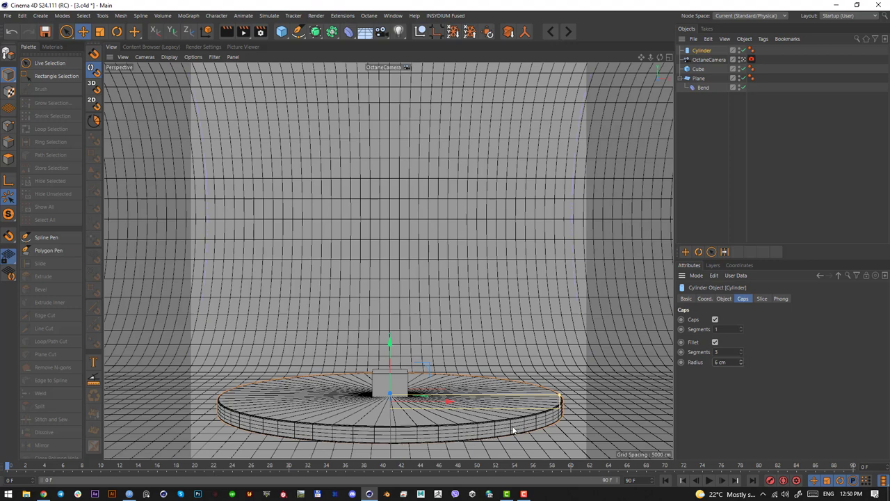
Step: Reduce the cylinder's height to about 35 cm and lower it onto the backdrop floor in the side view
left_click(724, 298)
scroll(748, 331, "down", 20)
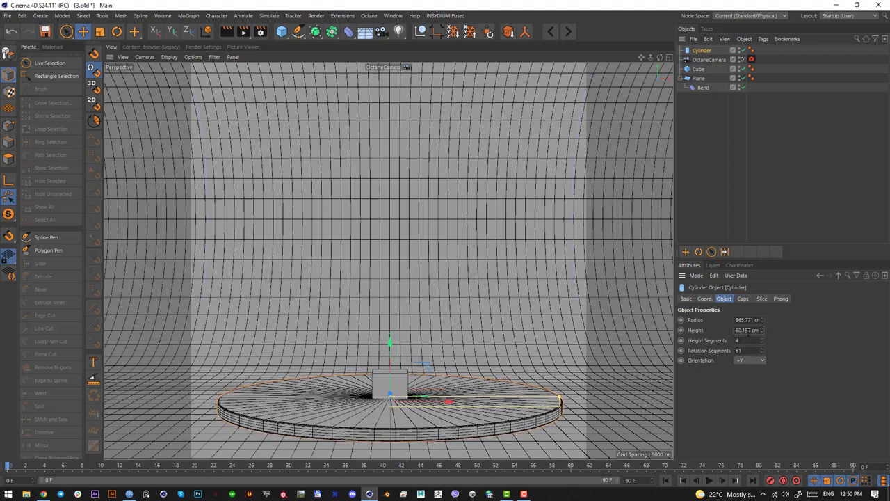
left_click_drag(748, 333, 749, 333)
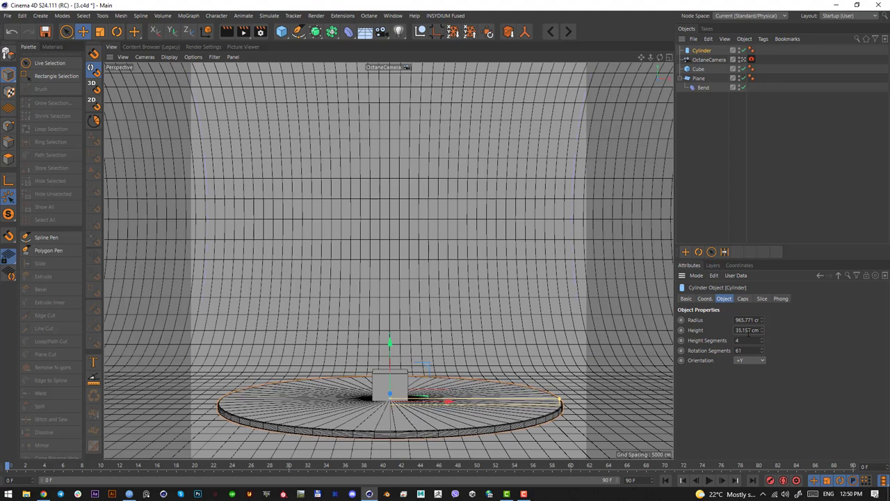
key("F3")
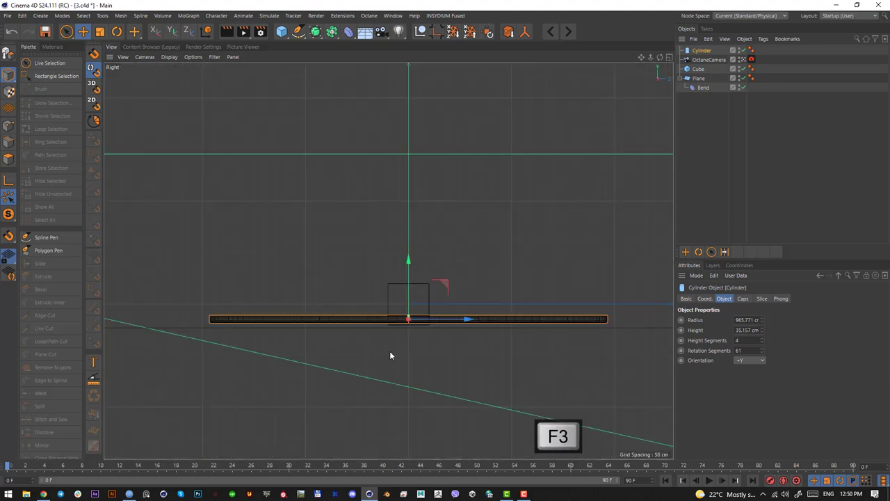
scroll(392, 358, "up", 4)
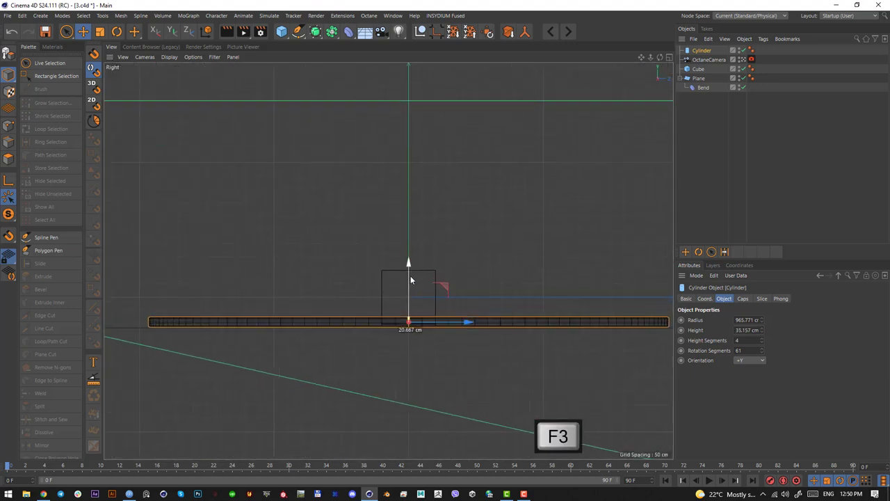
key("F1")
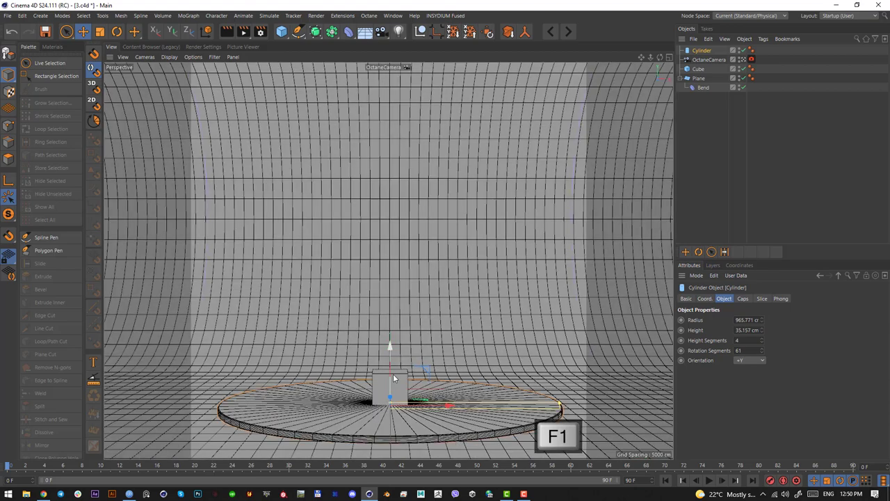
Step: Raise the cube onto the flat cylinder and rotate it slightly about its vertical axis
left_click(397, 376)
left_click_drag(391, 353, 391, 338)
key("r")
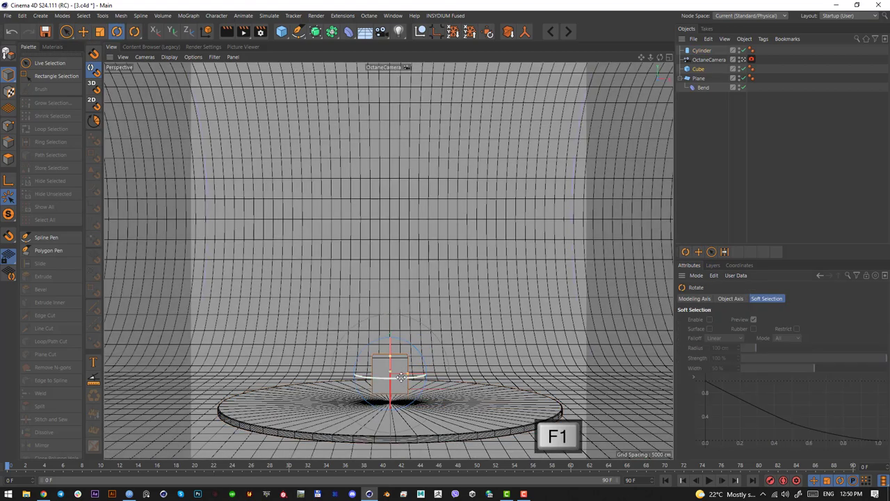
Step: Lower the Octane camera's Y position to about 705 cm
left_click(704, 60)
left_click(743, 299)
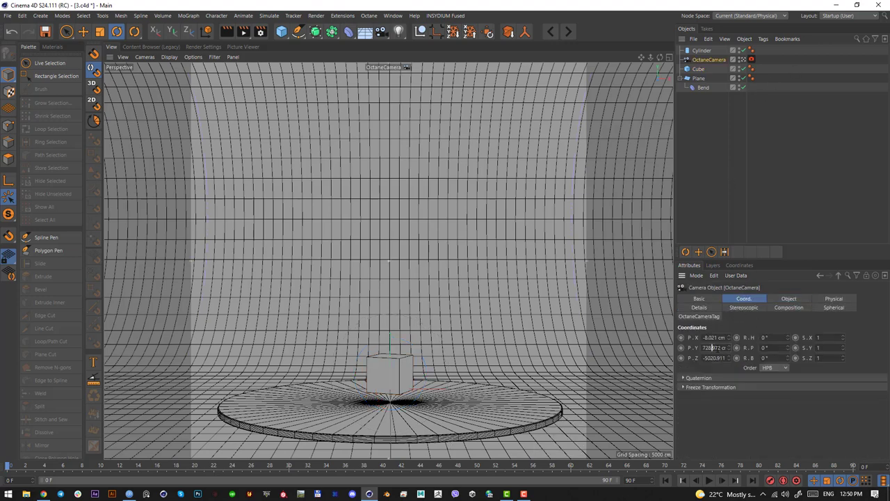
scroll(717, 350, "down", 20)
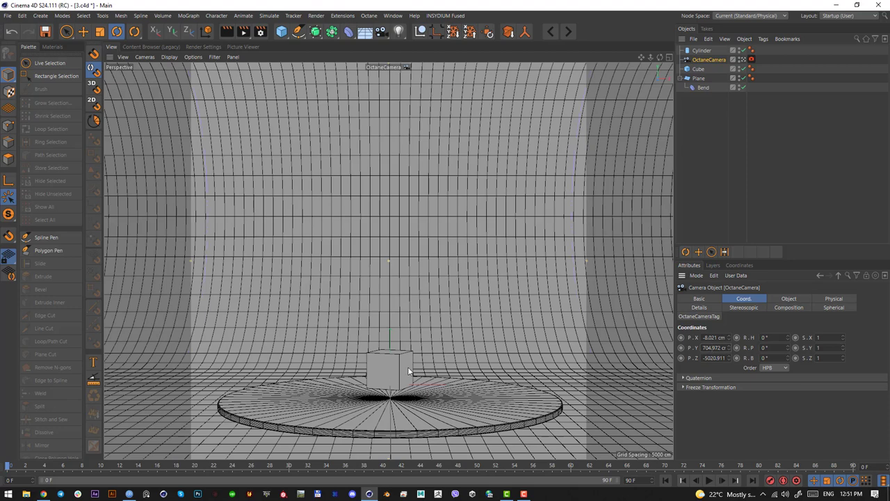
Step: Open the ref image in Windows Photo Viewer to examine the shapes of the reference scene
left_click(26, 495)
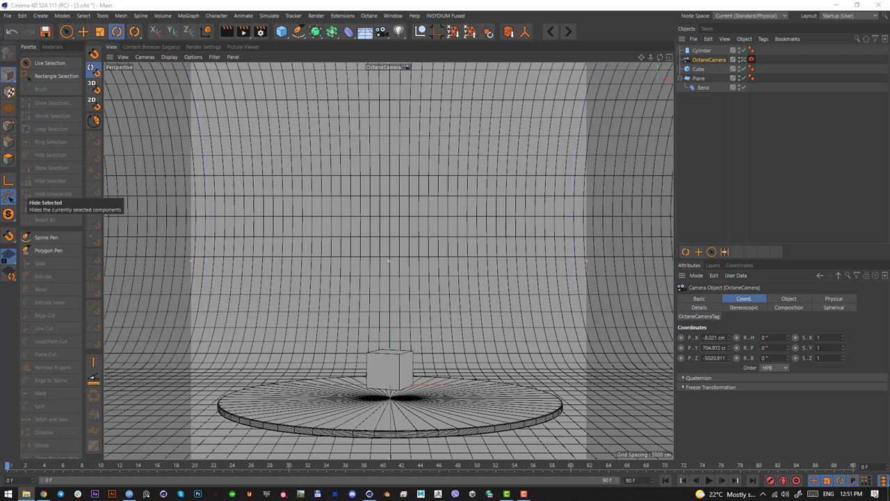
key("Return")
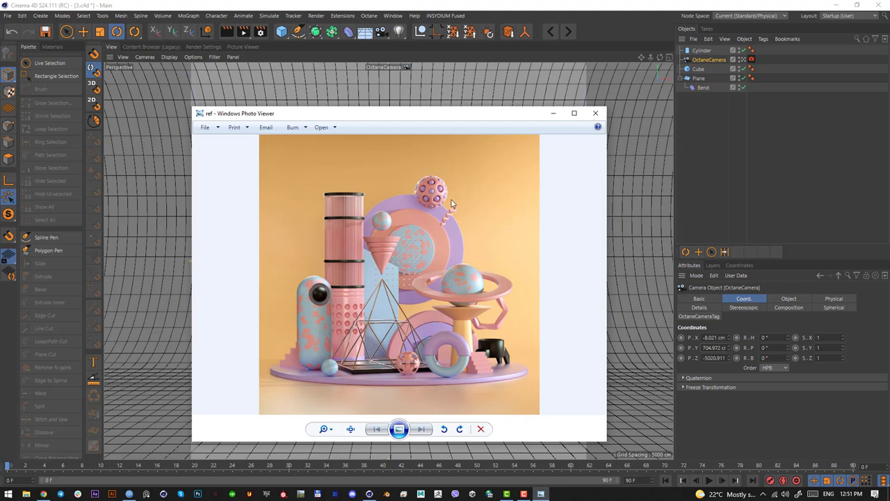
Step: Examine the tall banded pillar and its base in the ref image, and move the image out of the way
key("F1")
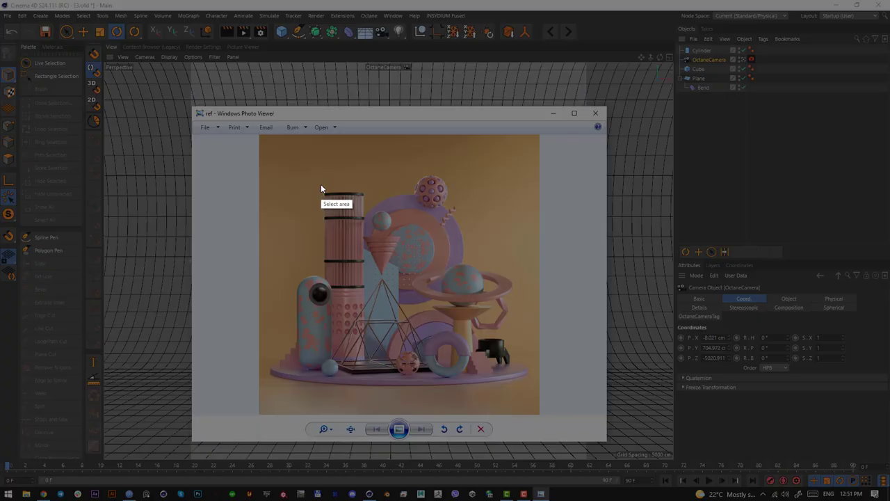
left_click_drag(320, 183, 368, 375)
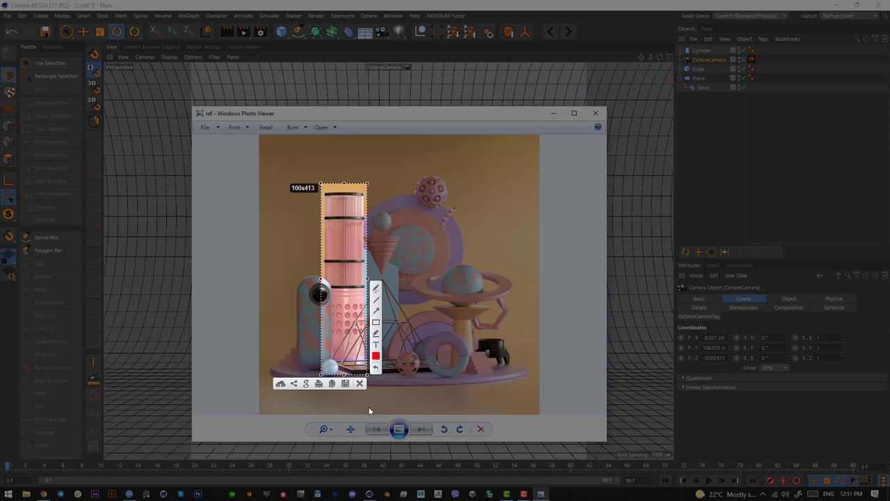
left_click_drag(351, 330, 349, 323)
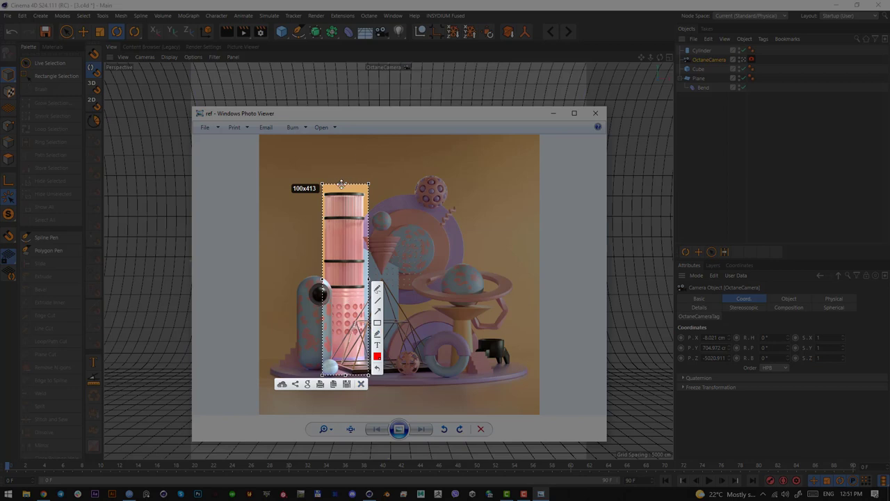
left_click_drag(346, 184, 347, 363)
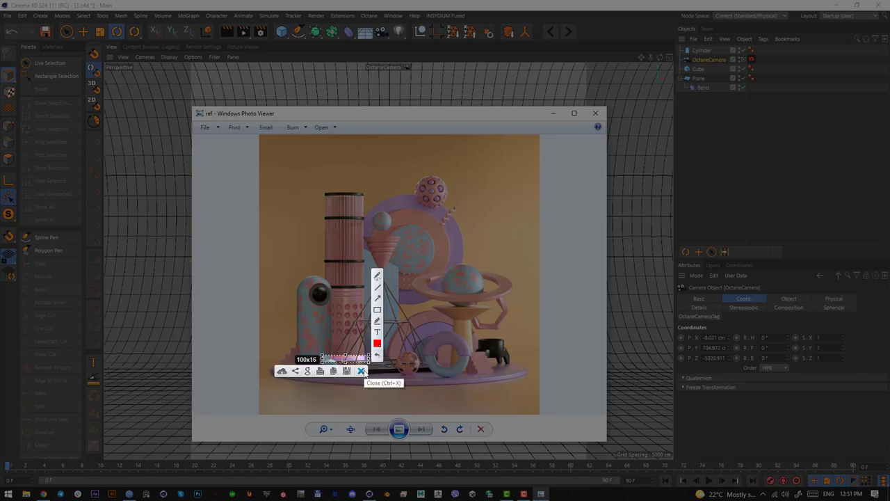
left_click(363, 372)
left_click_drag(467, 115, 0, 114)
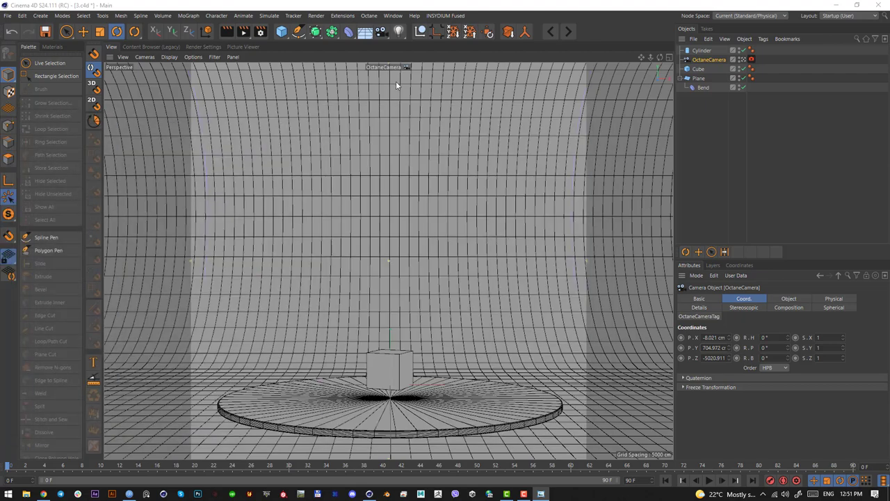
Step: Add a second cylinder, enlarge its radius to about 136 cm, and place it behind and left of the cube on the platform
left_click(282, 31)
left_click(421, 64)
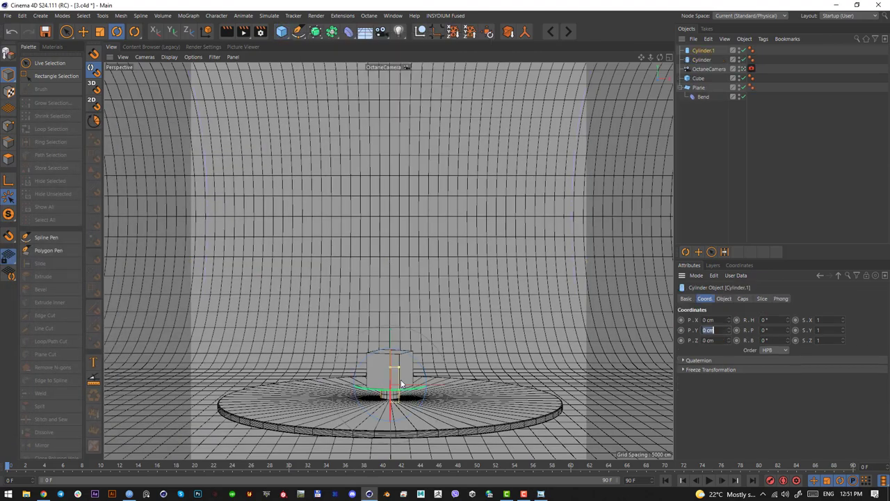
key("F2")
scroll(346, 205, "up", 12)
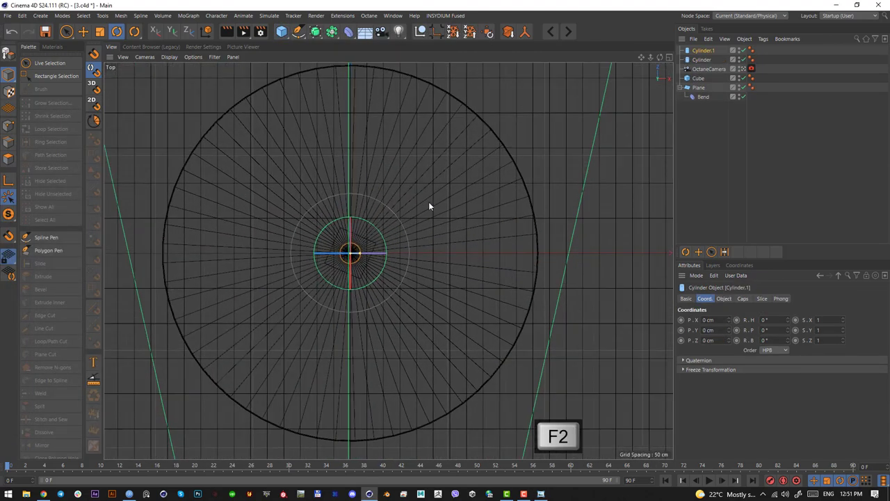
key("e")
left_click_drag(428, 197, 363, 149)
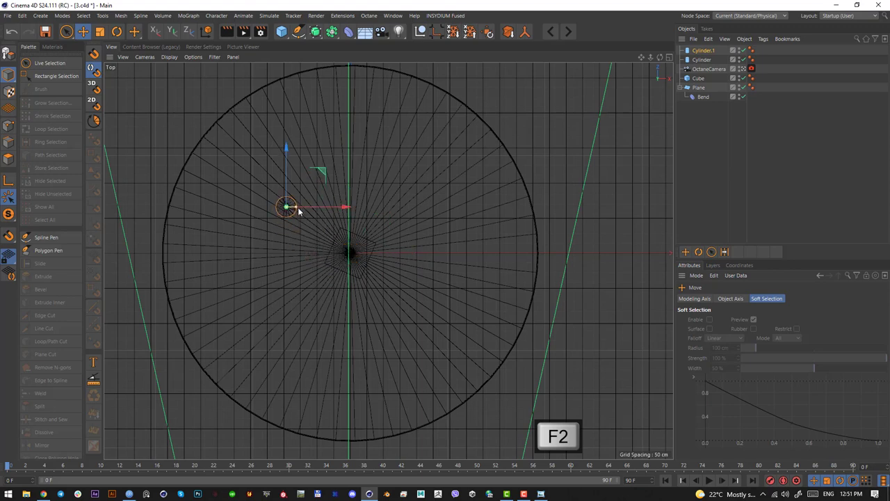
key("F1")
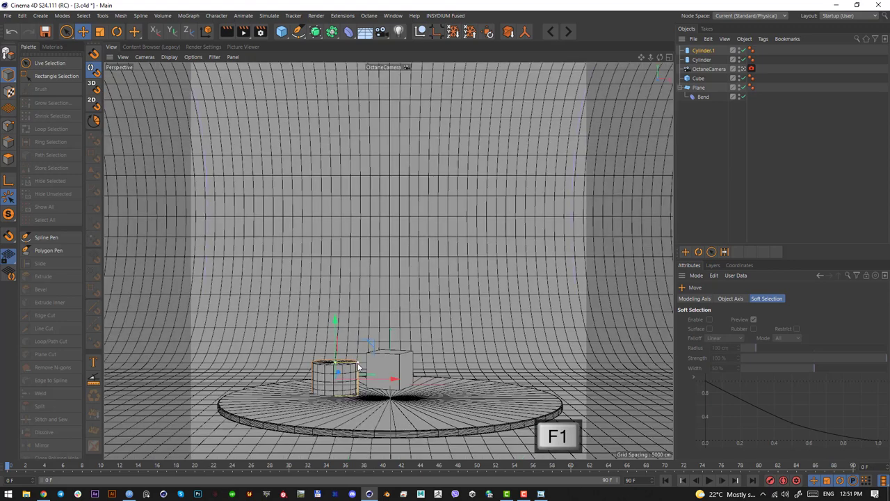
Step: Flatten the new cylinder to about 23 cm high and lower it onto the round platform in the side view
key("F3")
scroll(493, 287, "up", 4)
left_click_drag(464, 264, 465, 302)
key("F1")
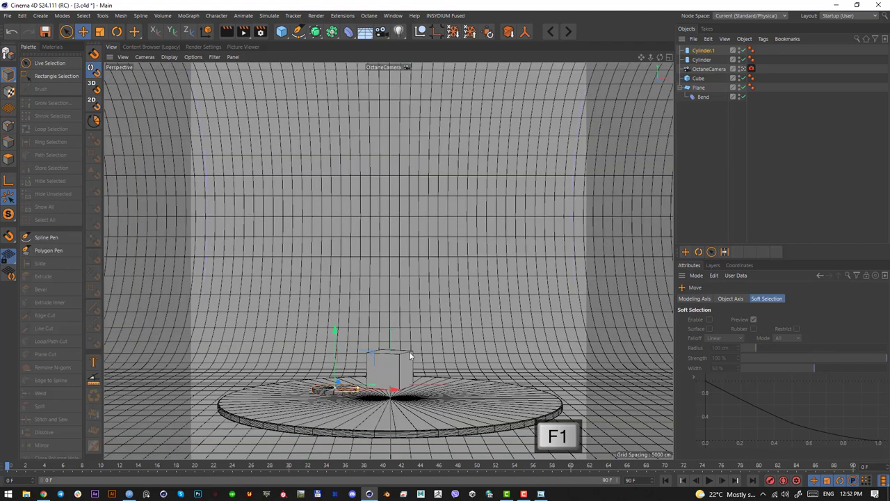
Step: Fillet the caps of the small flat cylinder with 3 segments and a 3 cm radius
left_click(701, 51)
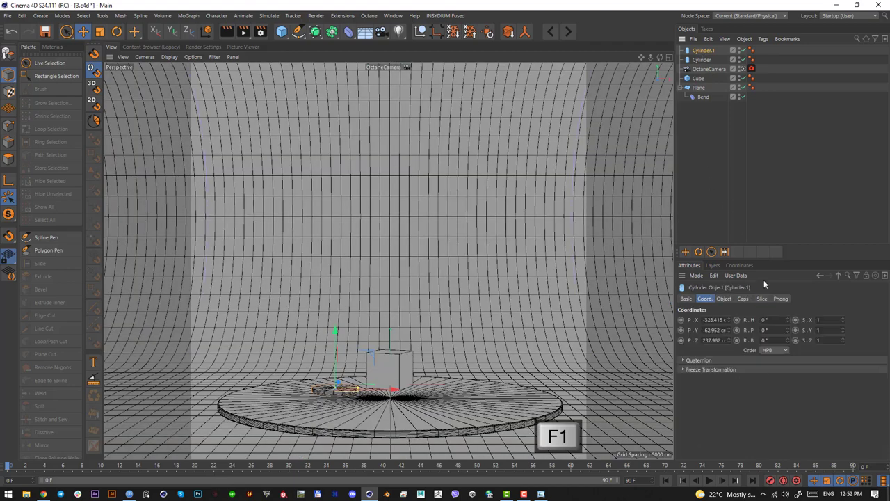
left_click_drag(763, 351, 763, 345)
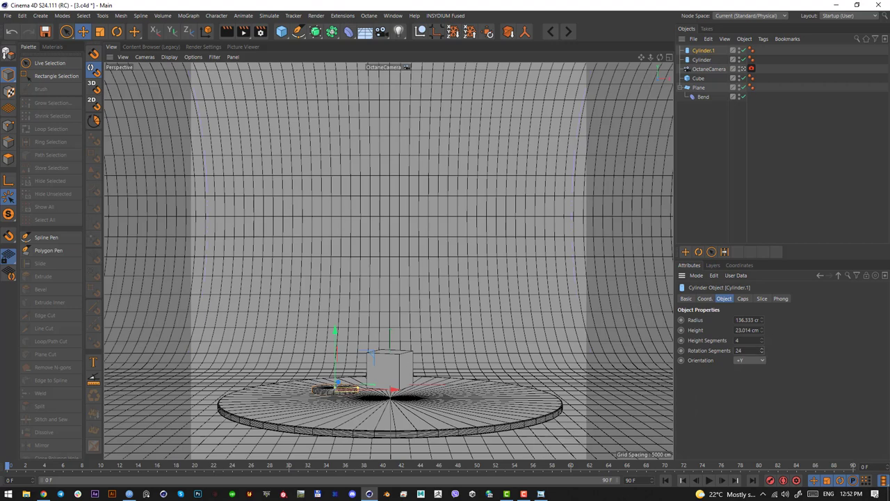
left_click(743, 299)
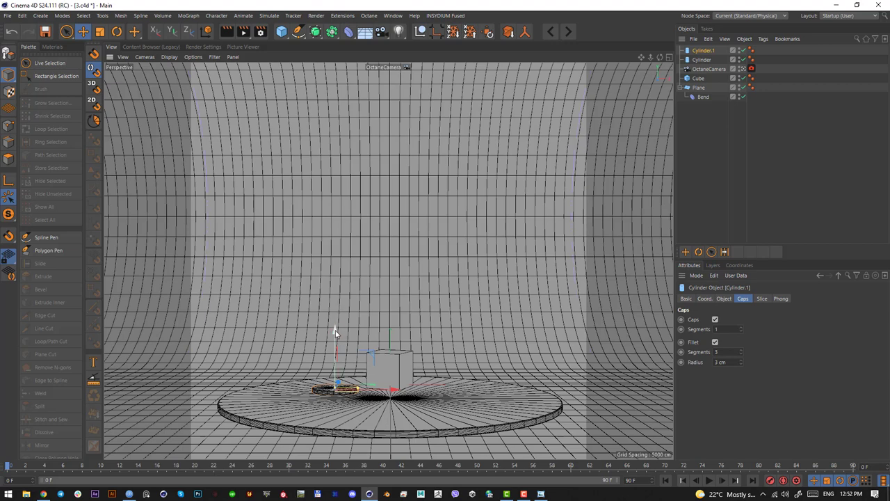
Step: Duplicate the small flat cylinder upward and stretch the copy into a tall cylinder resting on the original
left_click_drag(336, 330, 336, 294, "ctrl")
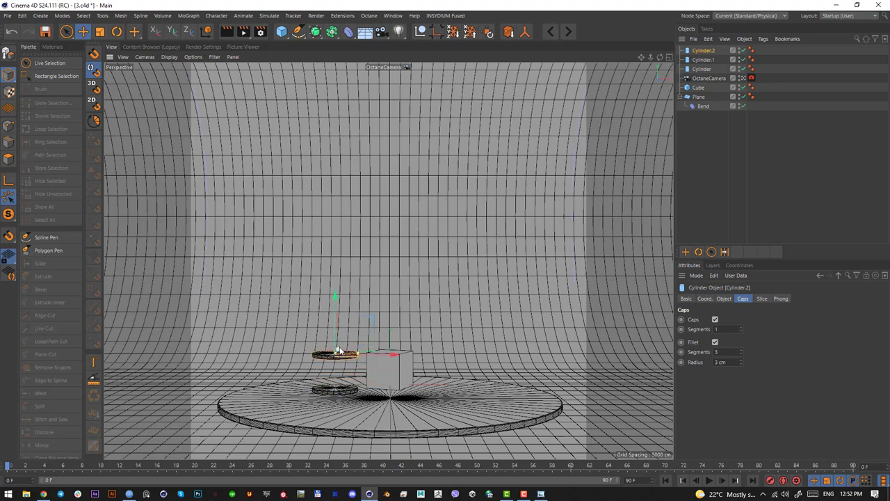
left_click_drag(337, 350, 336, 316)
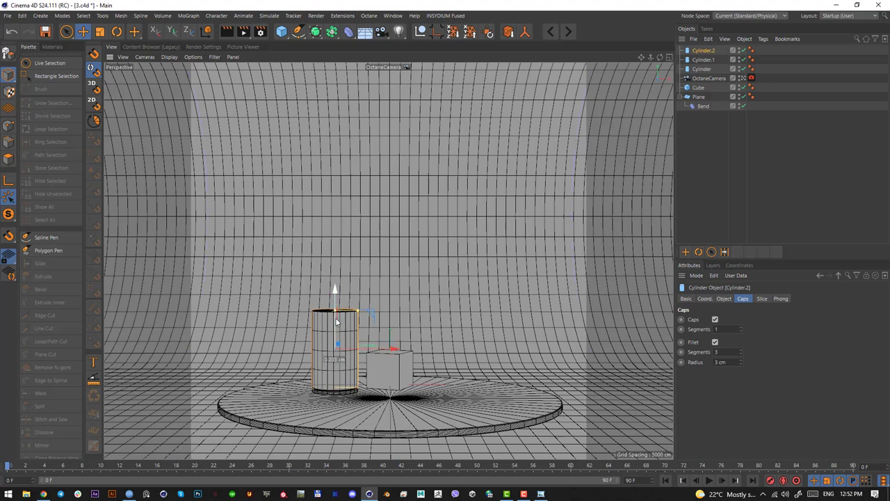
key("F3")
scroll(462, 209, "up", 3)
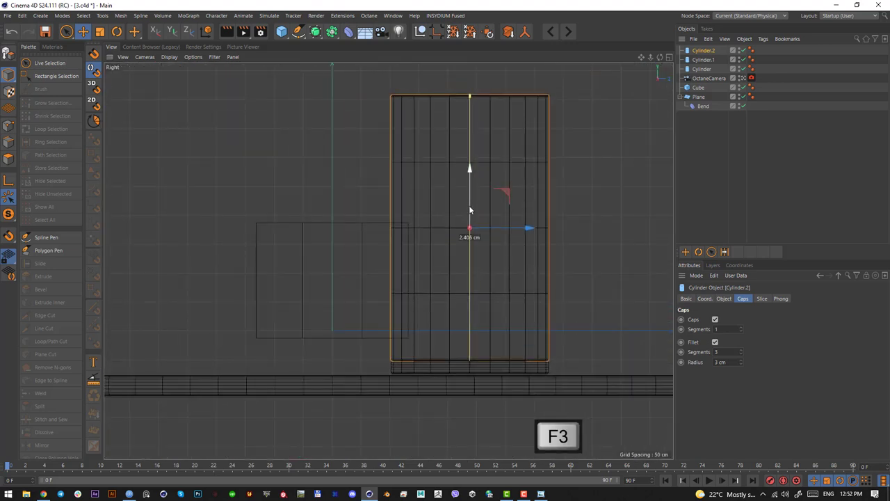
key("F1")
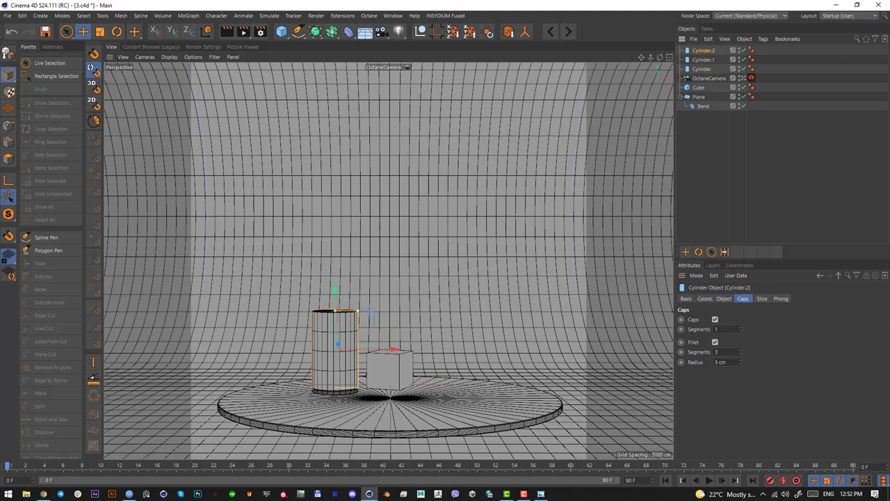
Step: Examine the band at the top of the pillar's lower section in the ref image, and move the image aside
key("r")
key("alt+Tab")
key("F1")
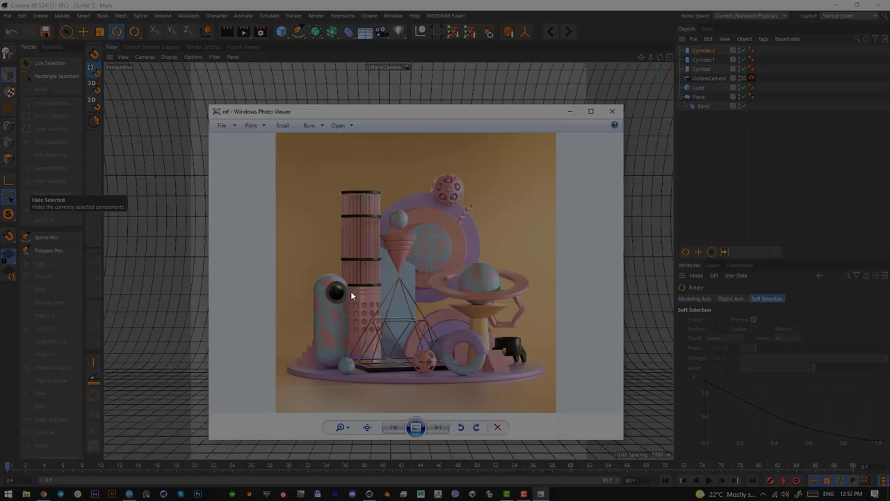
left_click_drag(342, 284, 383, 299)
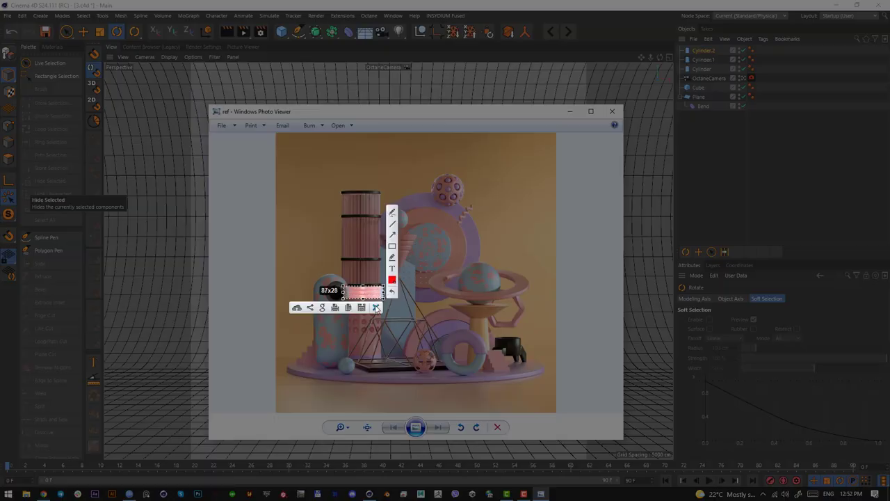
left_click(376, 307)
left_click_drag(467, 115, 0, 110)
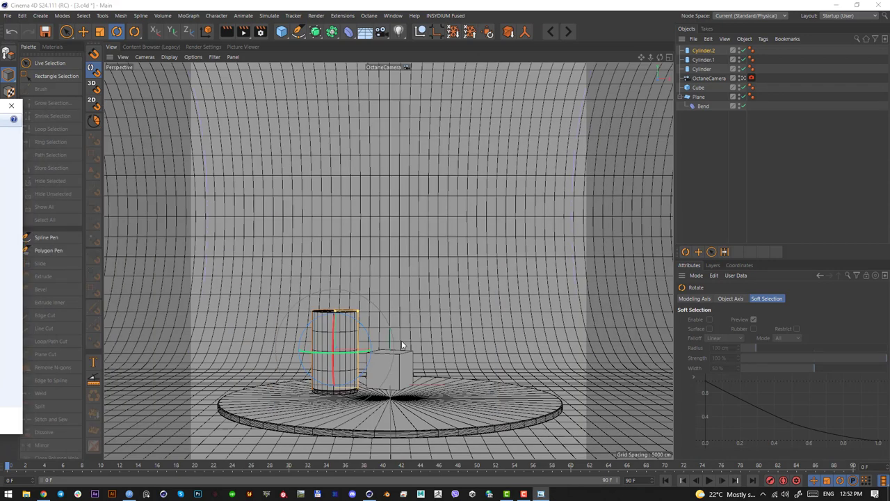
left_click(854, 107)
Step: Make the tall cylinder editable and run Optimize on all of its points
left_click(701, 51)
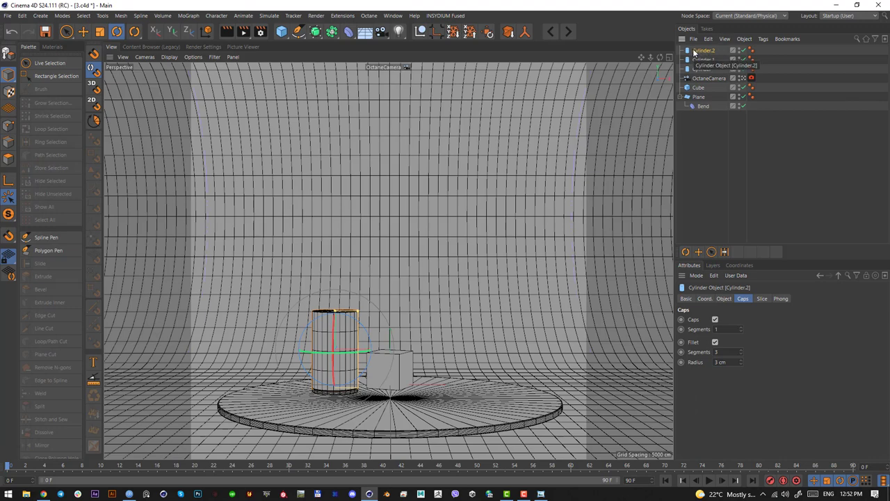
key("c")
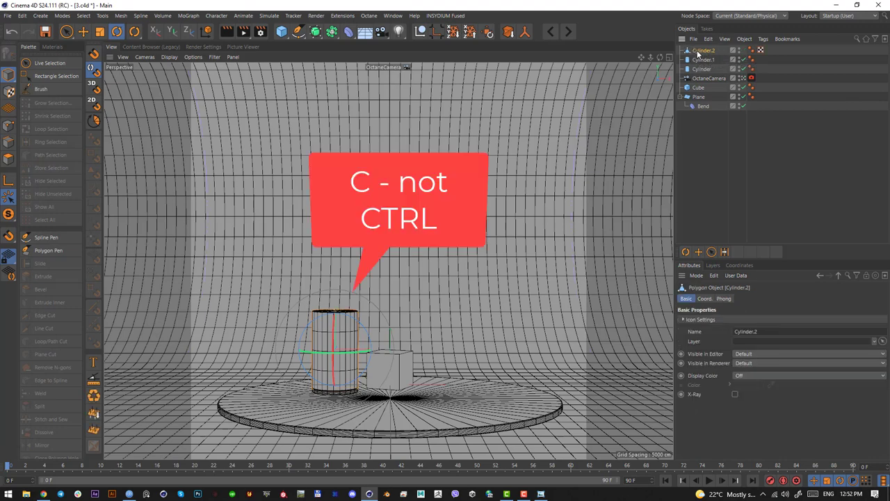
left_click(9, 126)
left_click(6, 125)
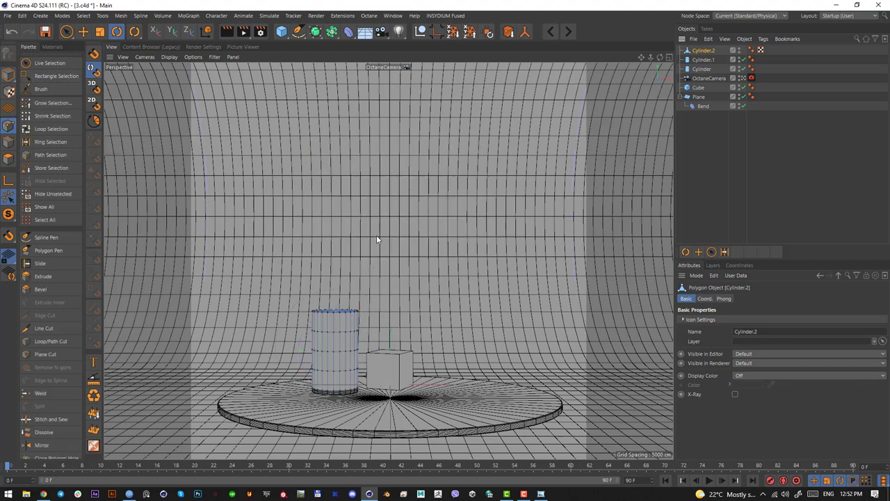
key("ctrl+a")
right_click(376, 235)
left_click(403, 470)
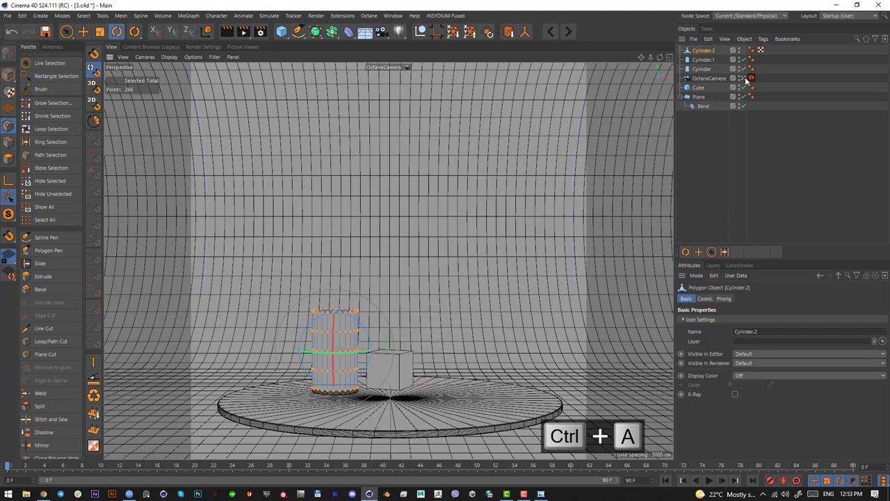
Step: Add a Protection tag to the Octane camera
left_click(709, 78)
right_click(704, 78)
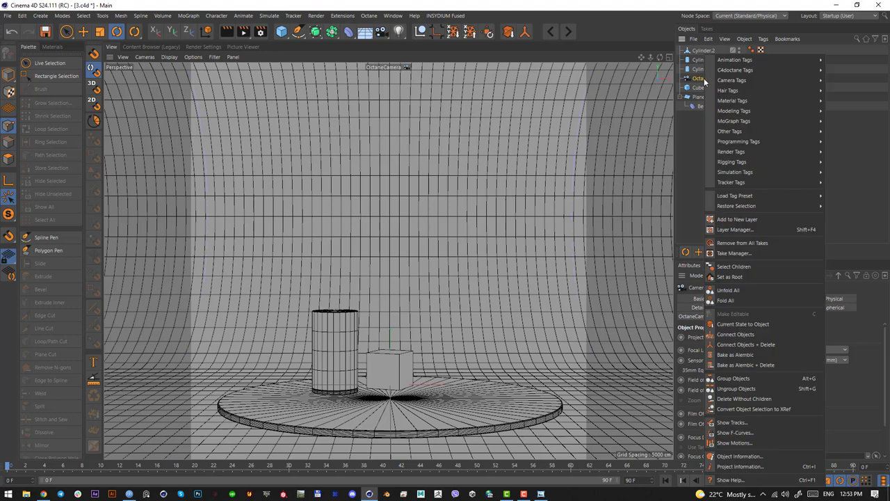
mouse_move(718, 71)
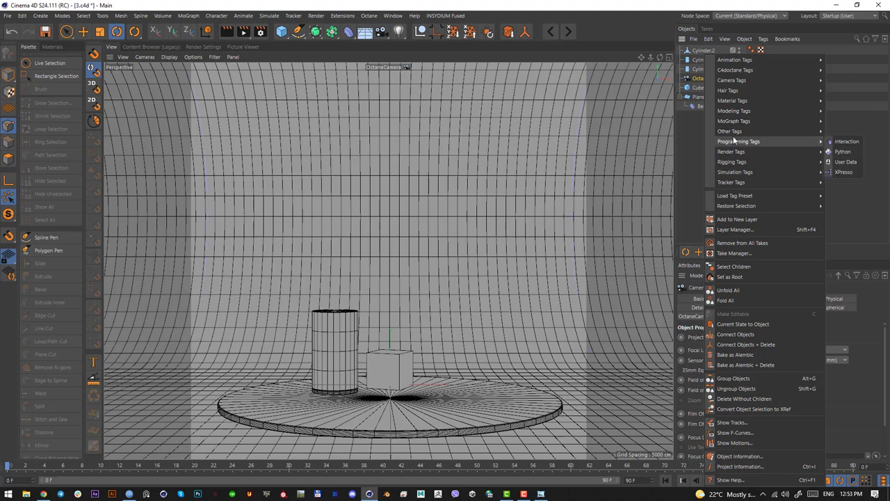
mouse_move(734, 133)
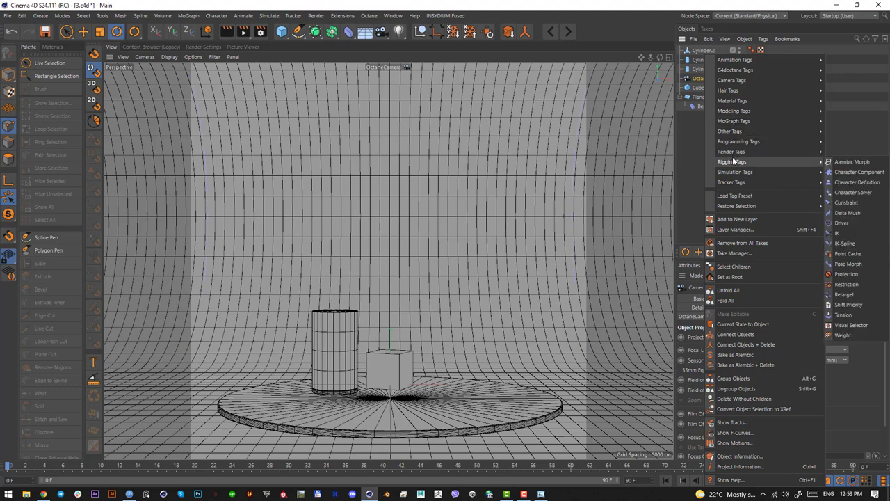
mouse_move(734, 152)
left_click(847, 274)
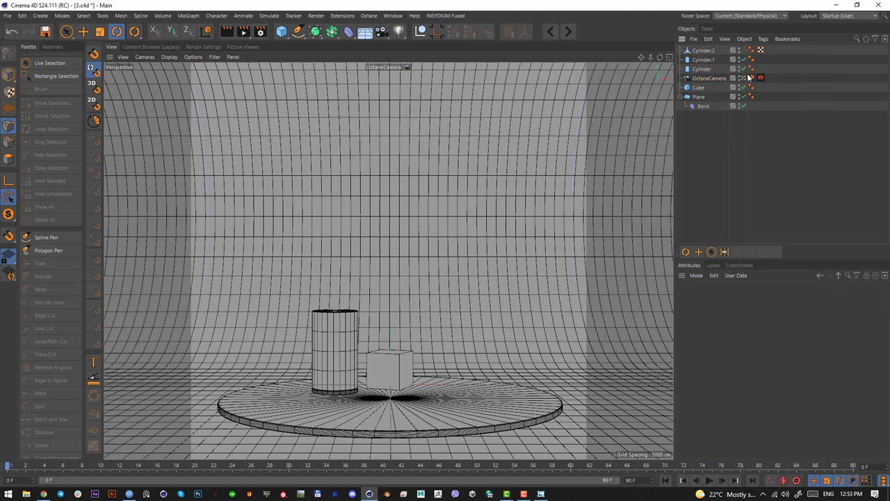
left_click(700, 79)
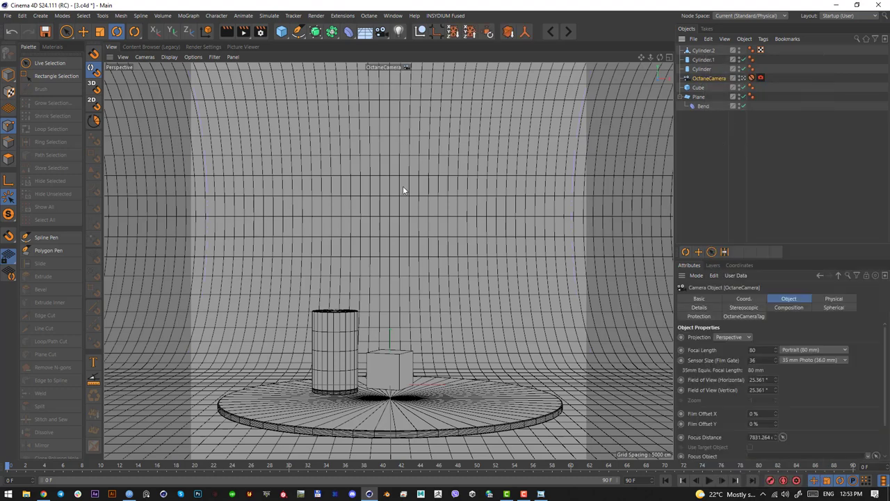
Step: Switch the viewport from the Octane camera to the default camera for a close view of the tall cylinder
left_click(743, 79)
left_click_drag(325, 259, 395, 262, "alt")
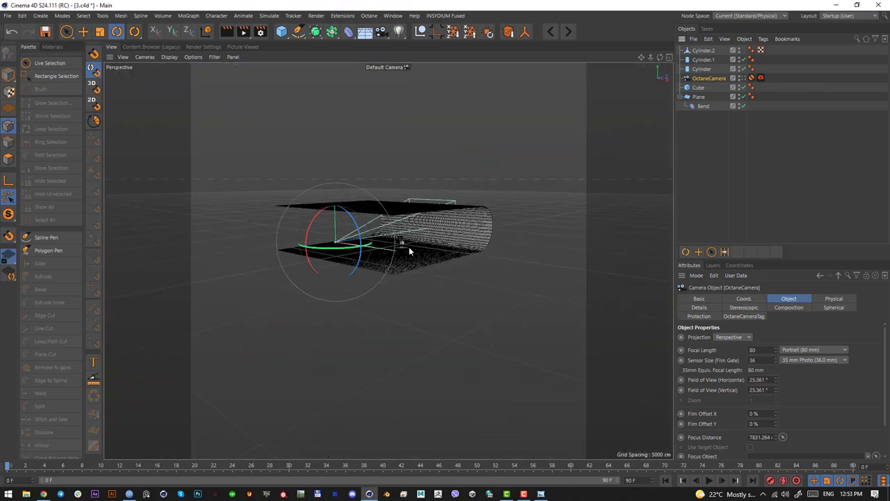
scroll(400, 240, "up", 5)
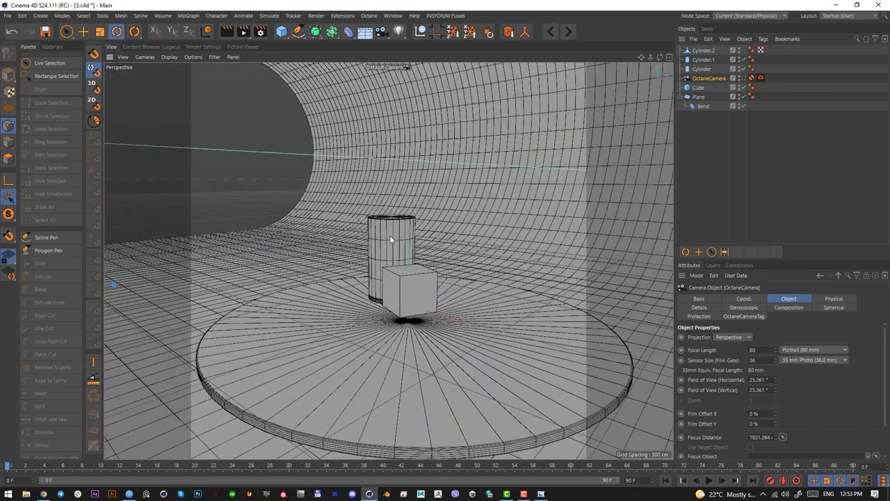
scroll(390, 240, "up", 6)
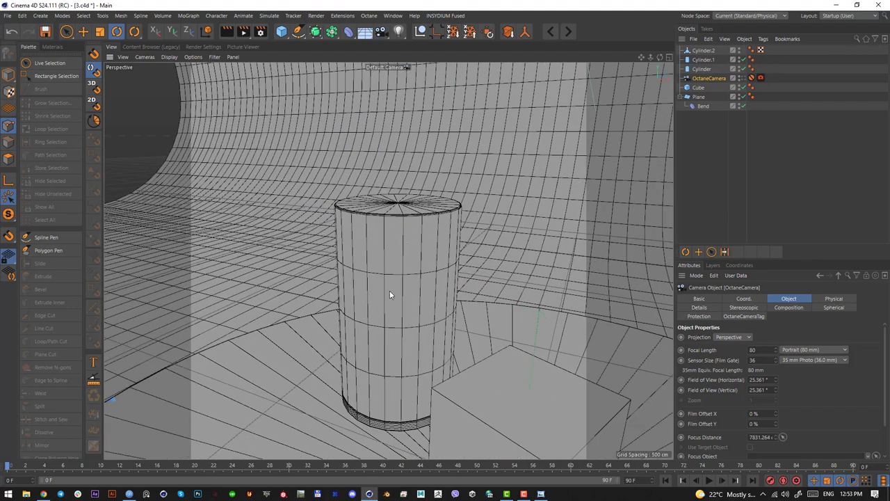
Step: Cut four horizontal edge loops, arranged as two narrow pairs, just below the top of the tall cylinder with Loop/Path Cut
left_click(35, 63)
left_click(408, 253)
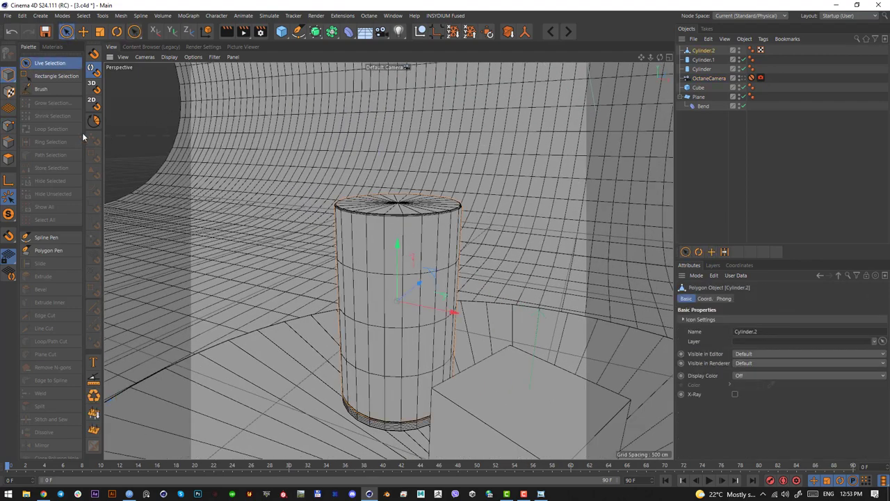
left_click(10, 144)
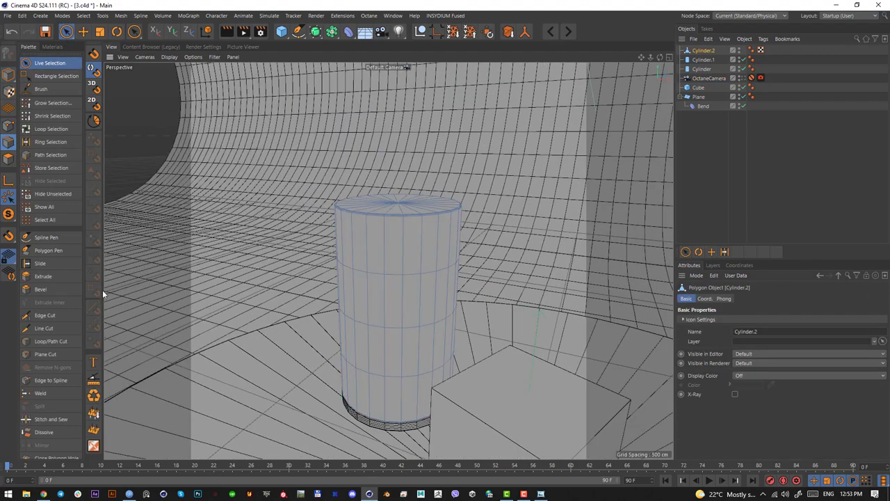
left_click(64, 342)
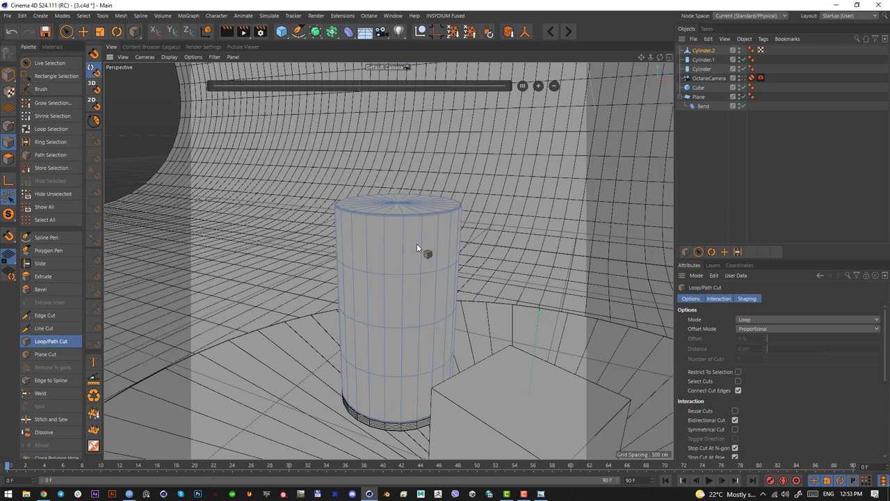
key("shift+c")
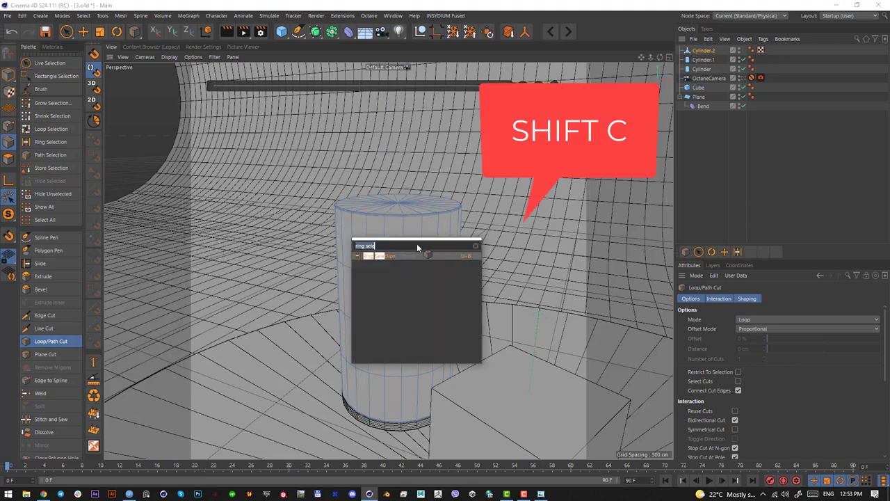
type("loop cut")
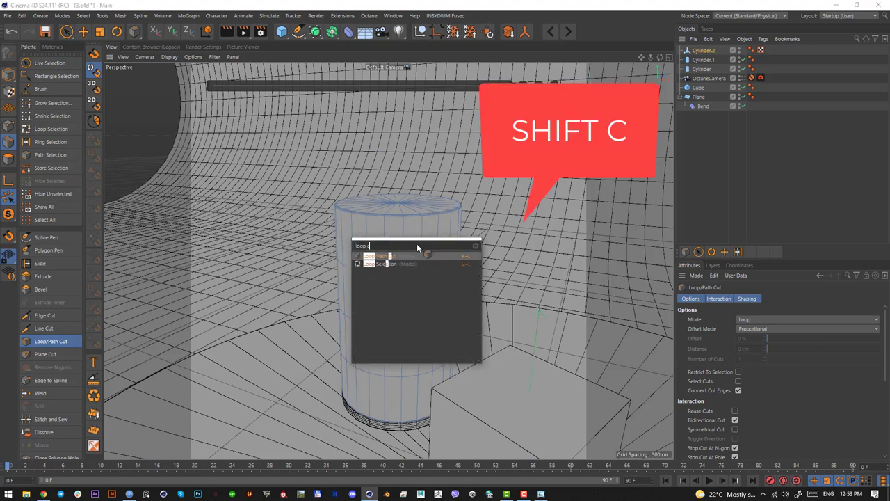
key("Return")
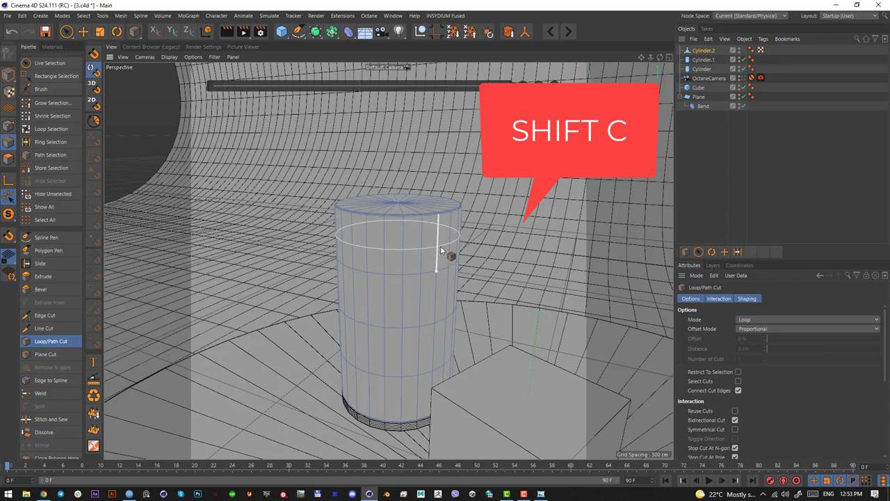
scroll(452, 232, "up", 3)
left_click(445, 226)
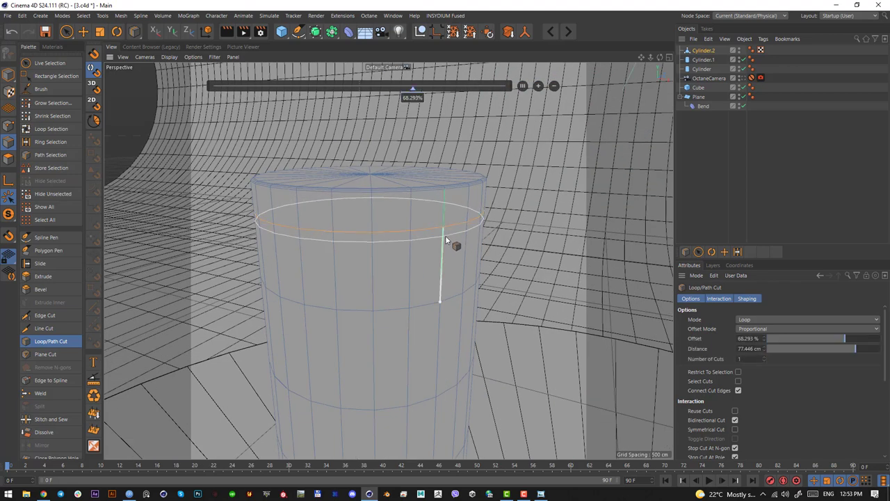
left_click_drag(445, 232, 439, 304)
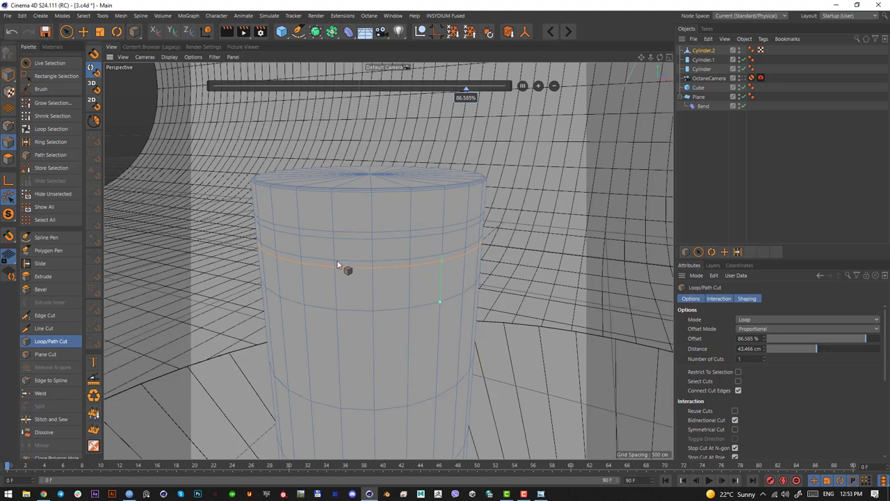
Step: Loop-select the two narrow polygon bands near the cylinder's top and extrude them inward with an offset of -5.3 cm
left_click(8, 159)
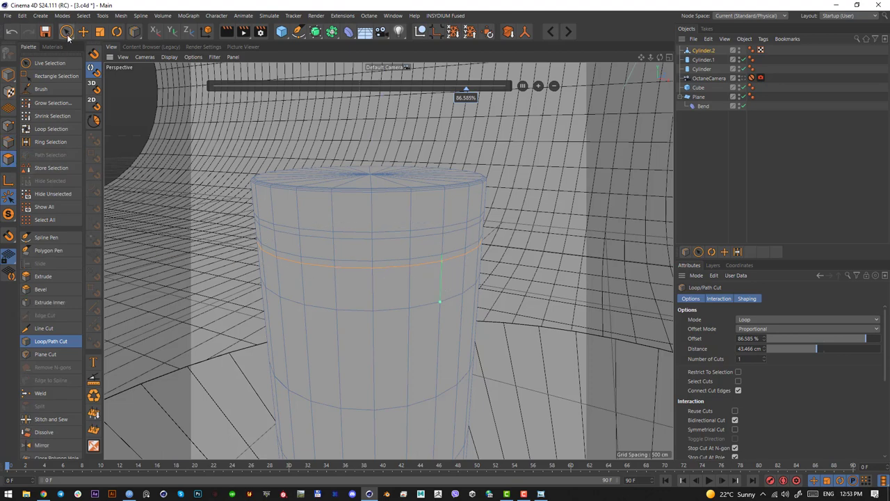
left_click(67, 34)
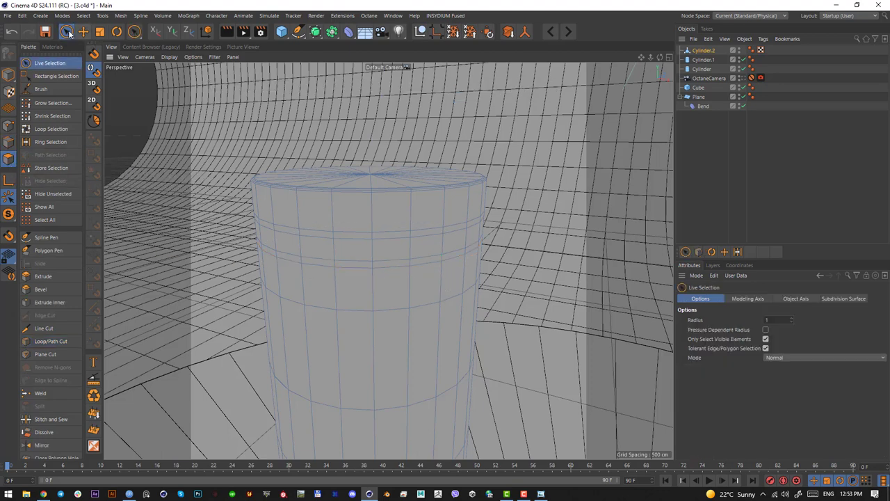
key("u")
key("l")
left_click(352, 265)
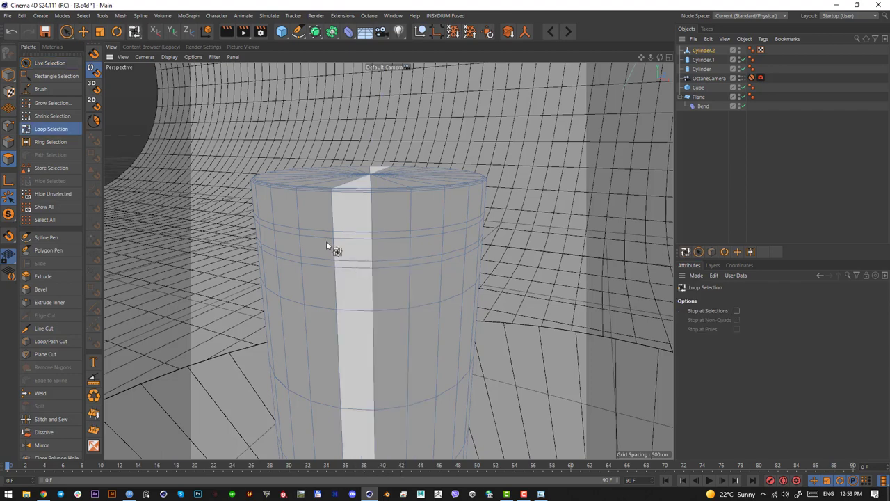
left_click(375, 242)
left_click(377, 263, "shift")
key("d")
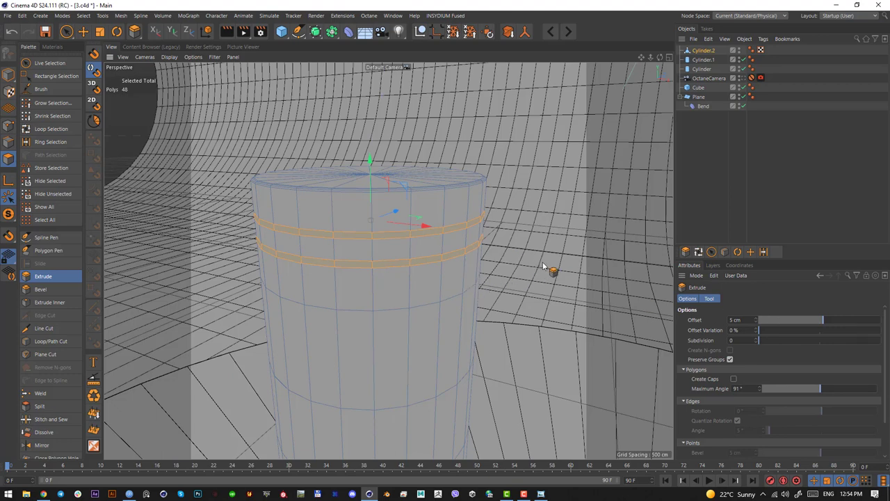
left_click_drag(544, 268, 538, 267)
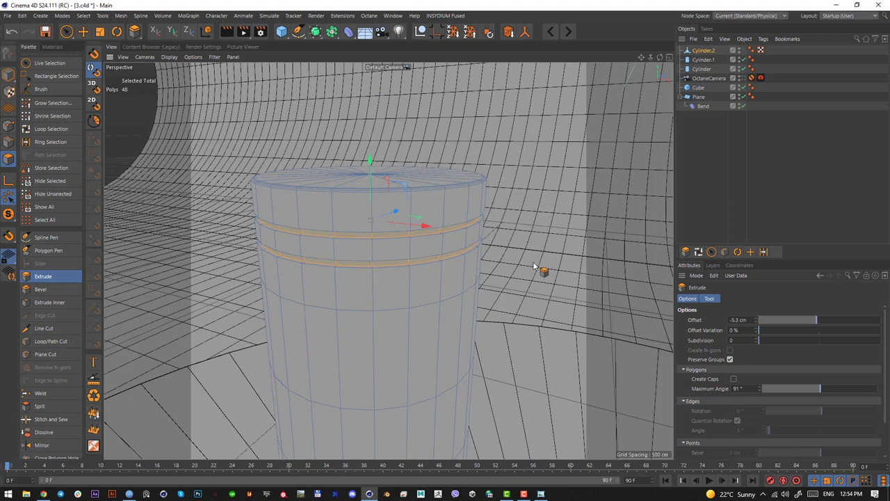
Step: Select the horizontal edge loops that border both grooves of the tall cylinder
key("u")
key("l")
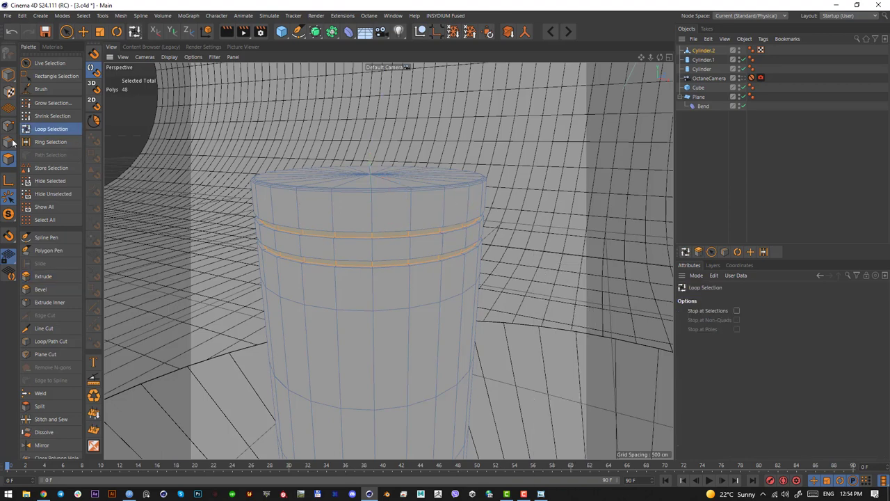
left_click(8, 142)
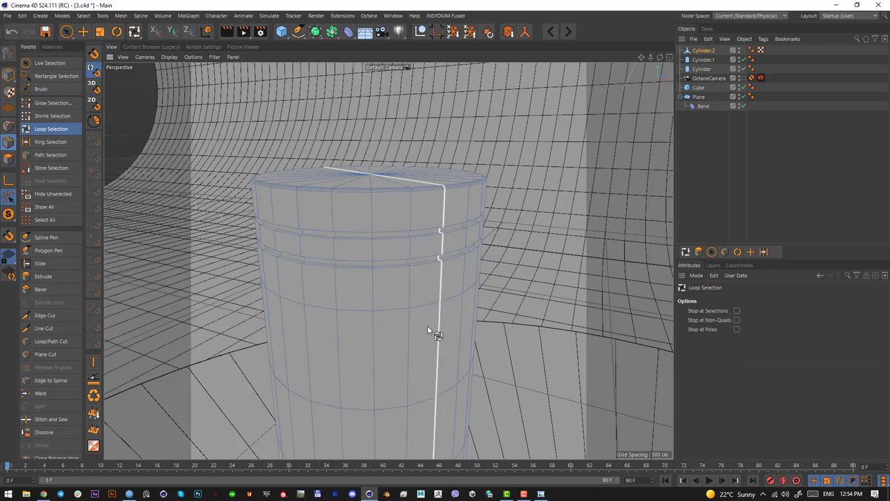
scroll(391, 266, "up", 2)
left_click(393, 265)
scroll(392, 265, "up", 2)
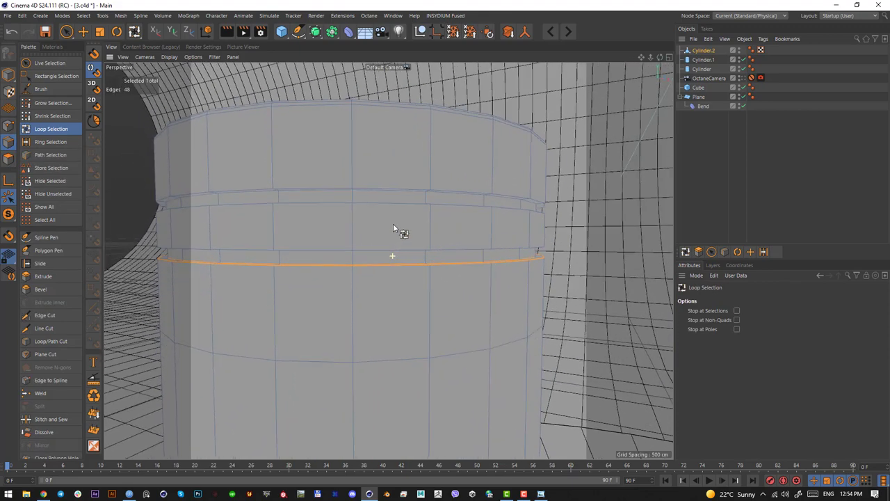
left_click_drag(393, 224, 393, 216, "alt")
left_click(395, 249, "shift")
mouse_move(395, 247)
left_mouse_down("alt")
mouse_move(398, 207)
mouse_move(401, 250)
left_mouse_up("alt")
left_click(392, 204, "shift")
left_click(390, 212, "shift")
Step: Bevel the selected groove edges with a 0.8 cm offset and 2 subdivisions
key("m")
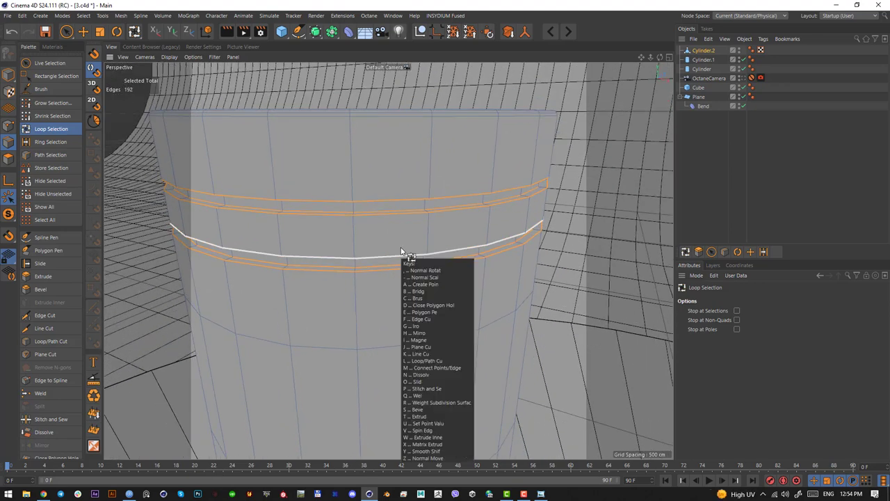
key("s")
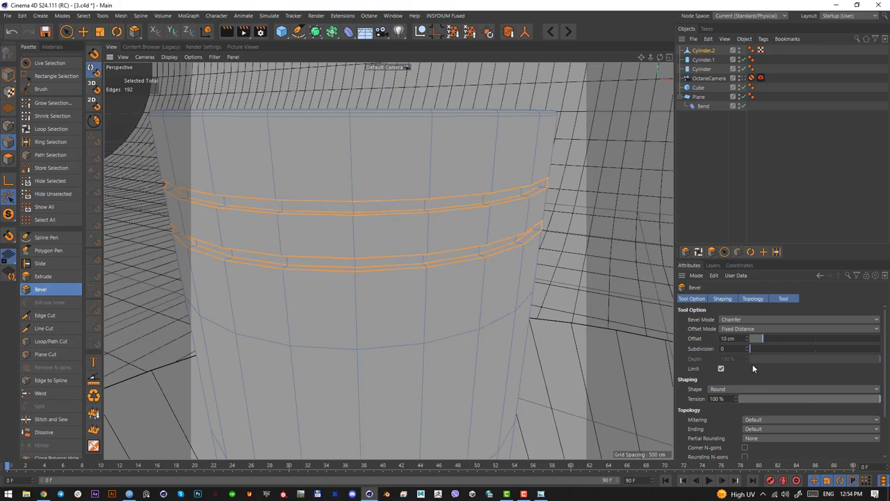
left_click_drag(409, 293, 415, 282)
right_click_drag(423, 276, 469, 247, "alt")
left_click_drag(435, 243, 427, 284, "alt")
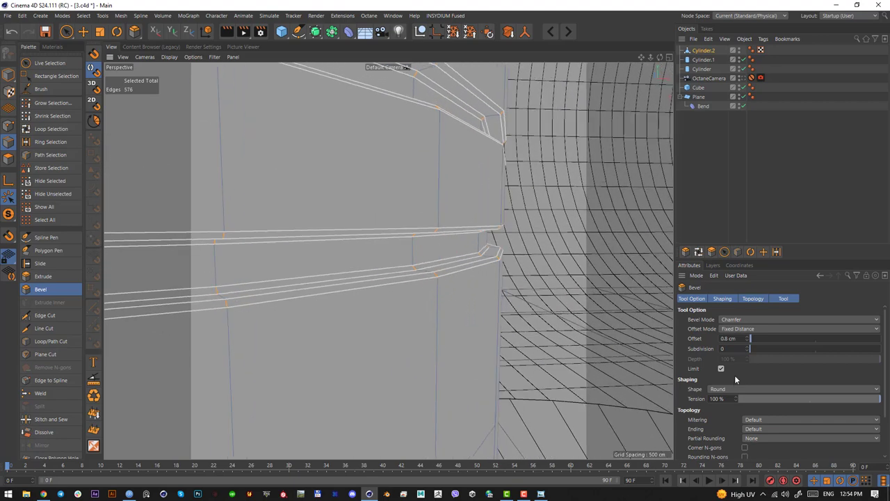
left_click(747, 347)
left_click(748, 347)
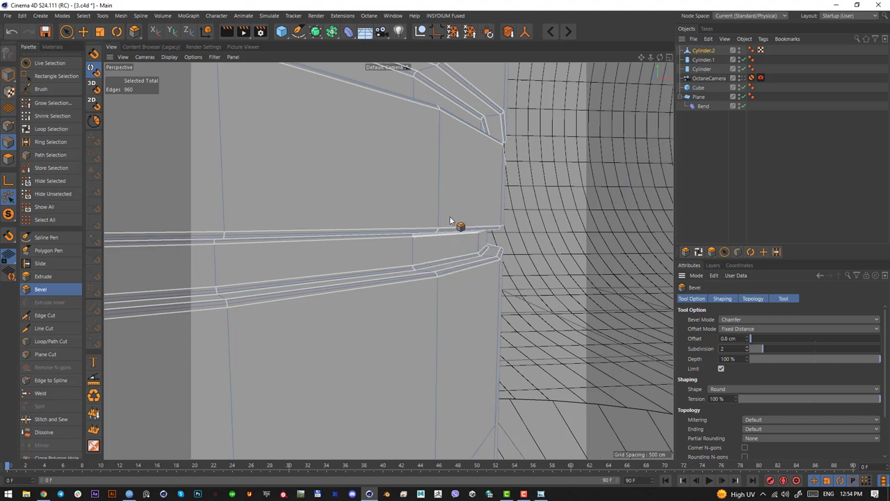
Step: Check the grooved cylinder in model mode through the Octane camera and from the default camera
left_click(9, 76)
left_click(751, 78)
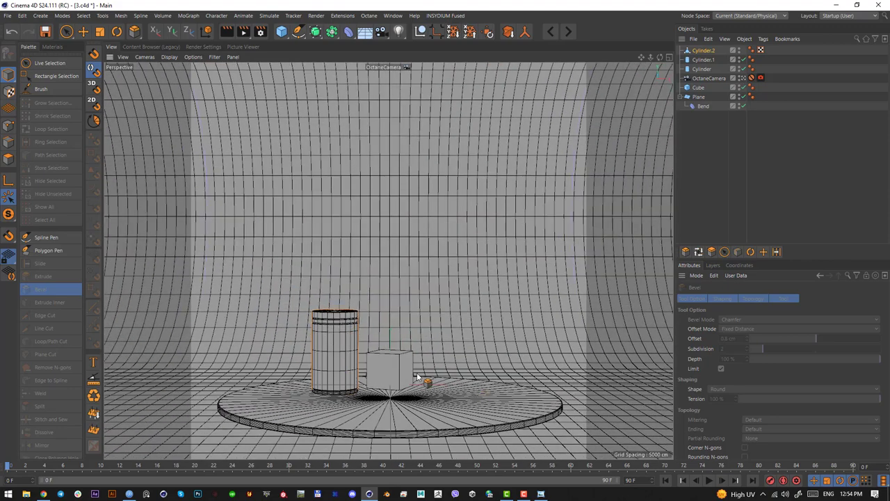
left_click(744, 79)
left_click_drag(351, 295, 359, 345, "alt")
scroll(326, 307, "down", 7)
left_click_drag(326, 308, 341, 319, "alt")
scroll(341, 318, "down", 4)
left_click_drag(299, 294, 333, 304, "alt")
middle_click_drag(346, 327, 326, 287, "alt")
left_click_drag(326, 287, 307, 293, "alt")
Step: Examine the round dimples on the pillar's lower section in the ref image, and move the image aside
left_click_drag(0, 104, 376, 96)
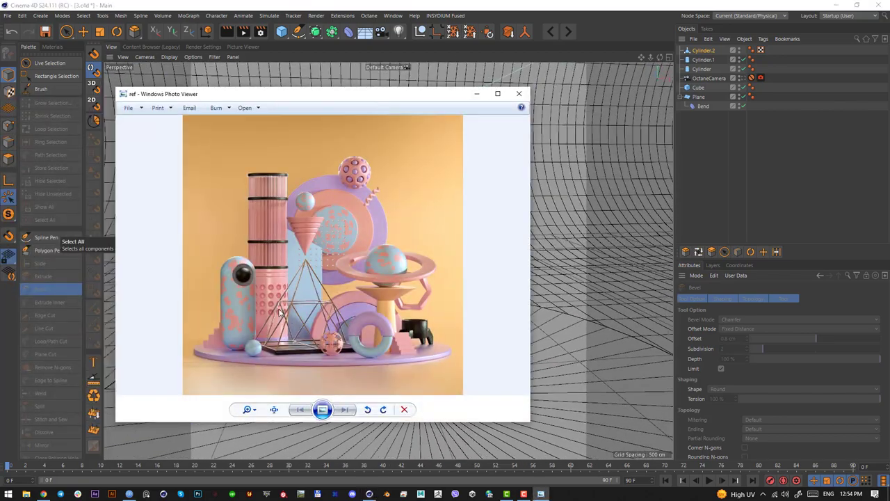
key("Print")
left_click_drag(251, 284, 272, 304)
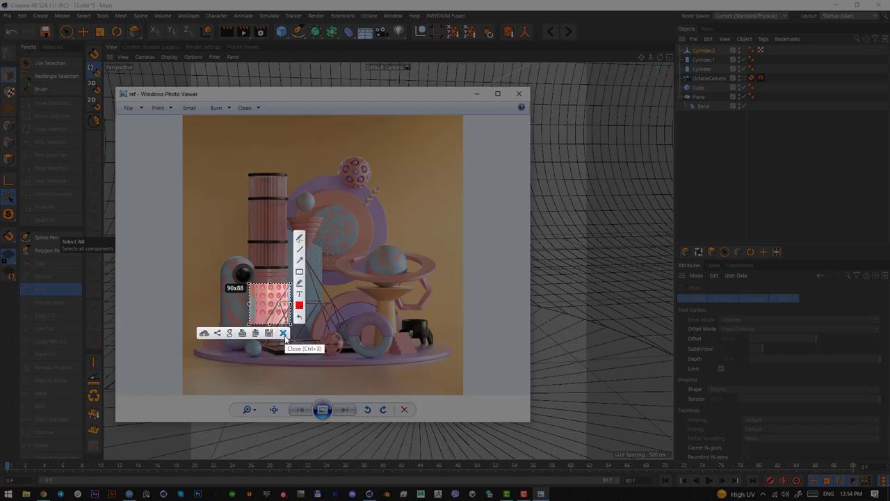
left_click(285, 335)
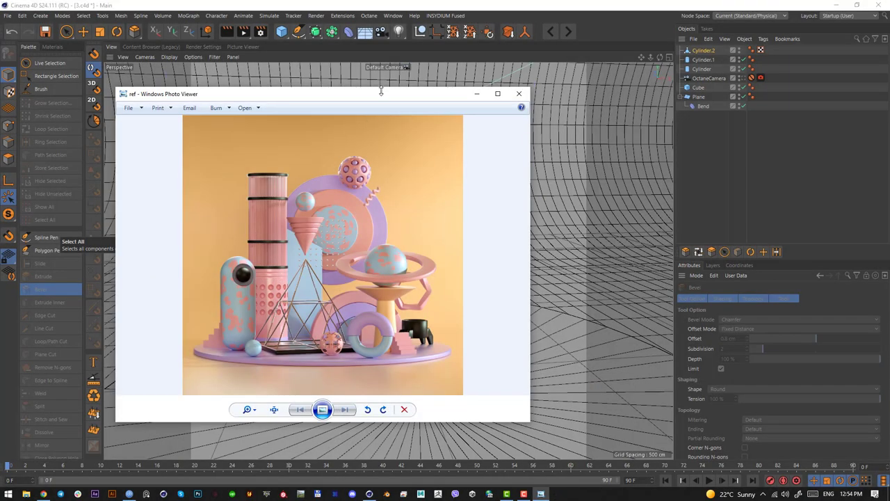
left_click_drag(381, 91, 0, 88)
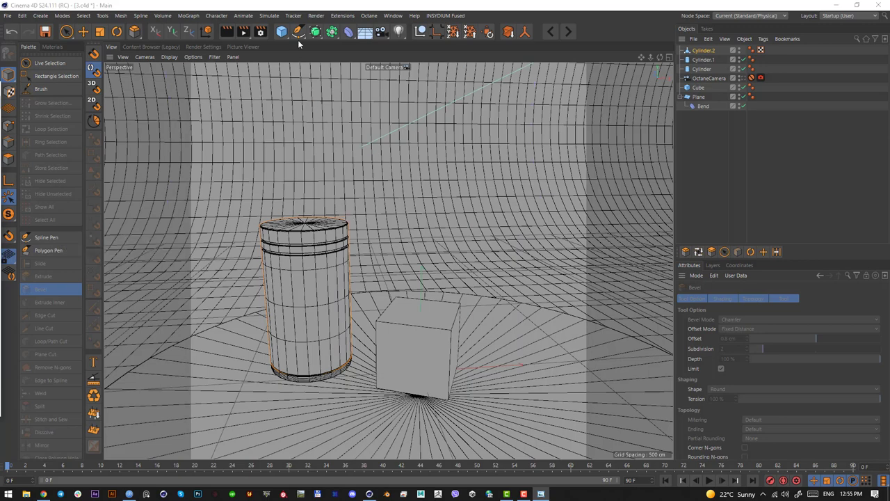
Step: Add a sphere and move it in the top view about 119 cm, to the front wall of the tall cylinder
left_click(12, 74)
left_click(700, 51)
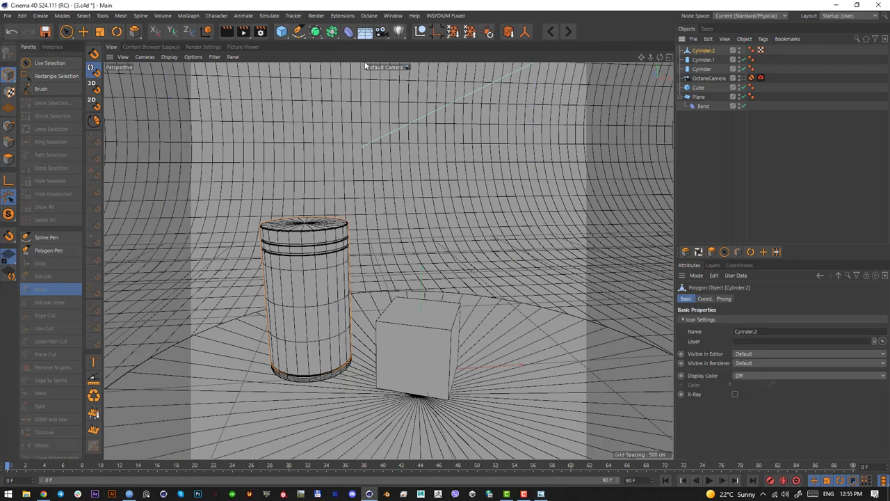
left_click(281, 35)
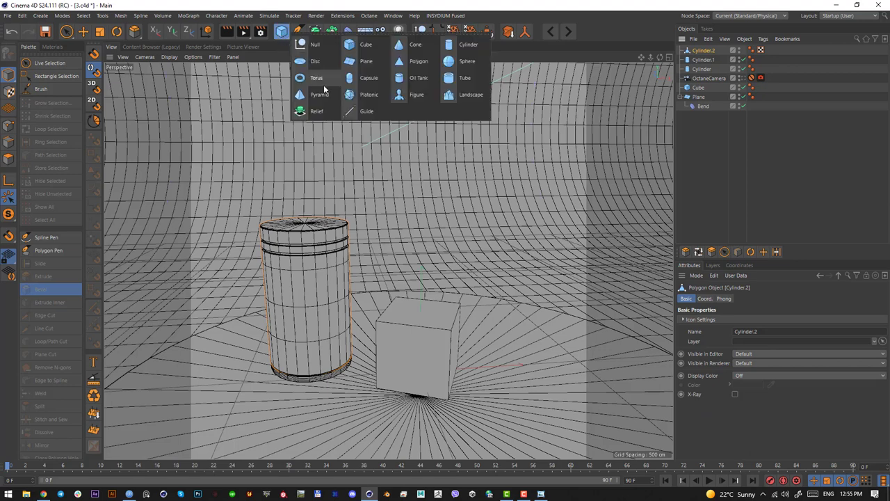
left_click(462, 61)
key("F2")
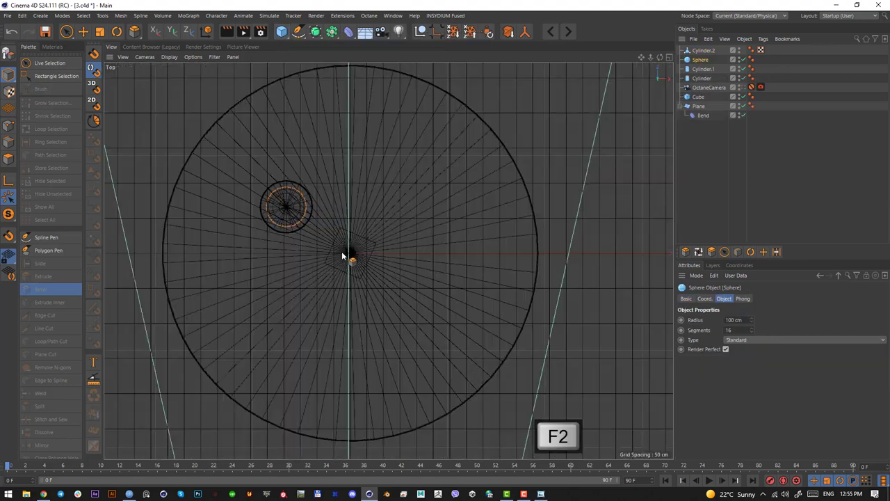
key("e")
left_click_drag(286, 177, 290, 199)
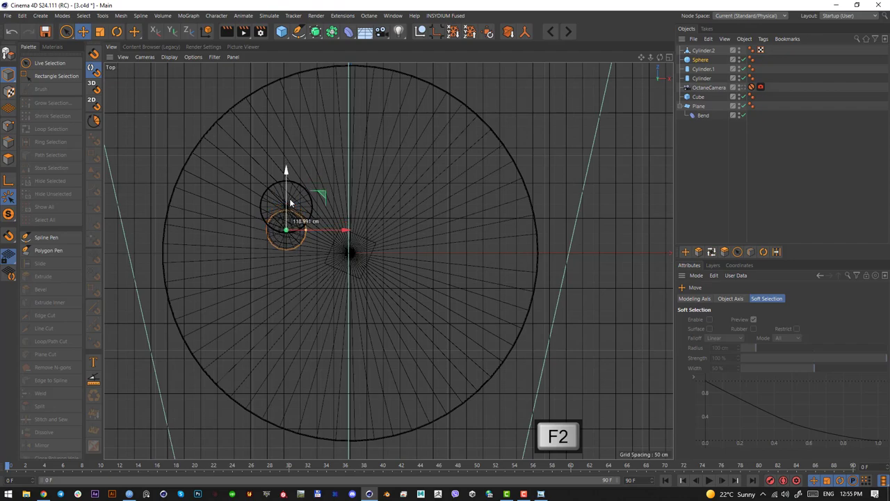
Step: Shrink the sphere to a 26.28 cm radius, lower it near the cylinder's base and set its segments to 32
key("F1")
middle_click_drag(310, 337, 348, 315, "alt")
left_click_drag(348, 315, 333, 331, "alt")
scroll(351, 327, "up", 1)
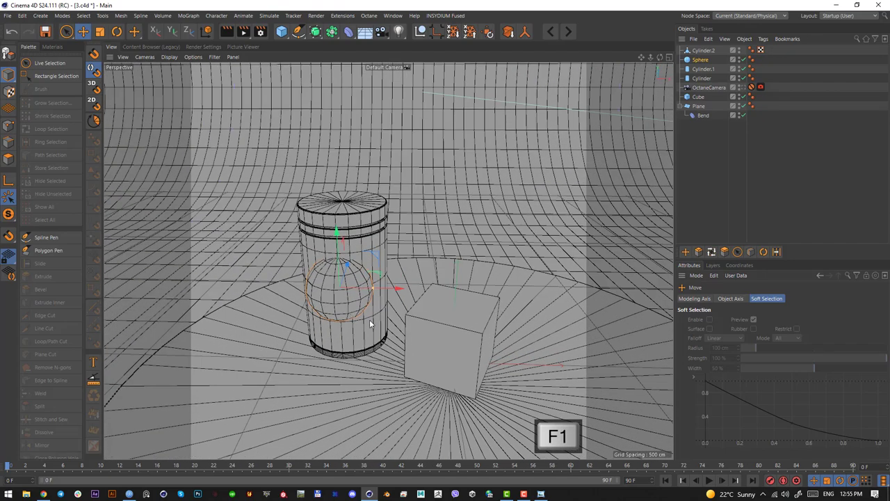
mouse_move(363, 294)
left_mouse_down("alt")
mouse_move(372, 289)
mouse_move(349, 295)
left_mouse_up("alt")
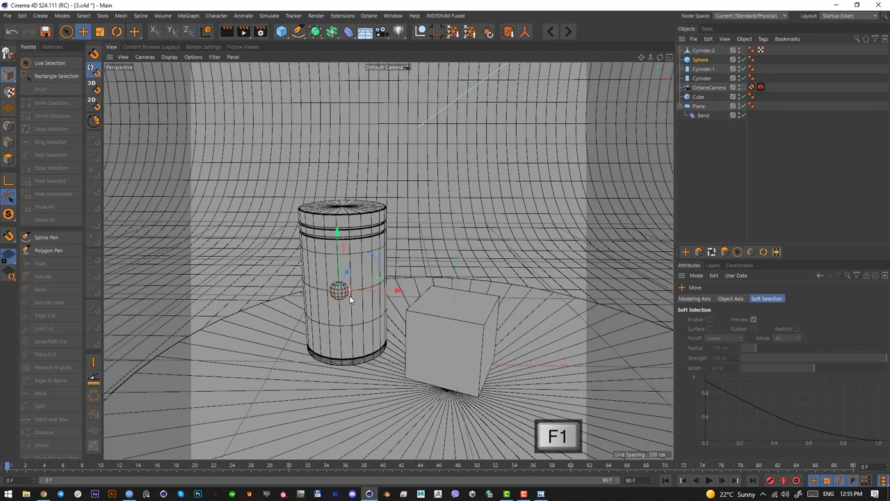
left_click_drag(340, 262, 340, 307)
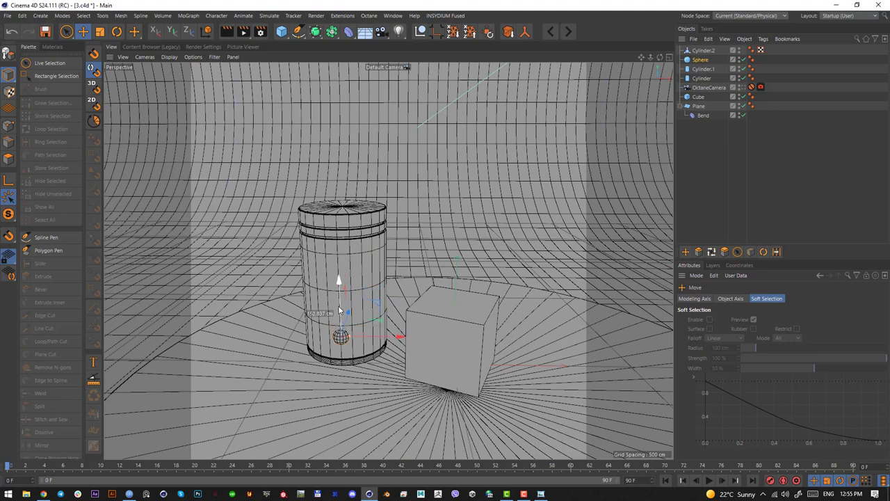
left_click(702, 60)
left_click_drag(751, 330, 751, 323)
left_click_drag(344, 338, 400, 324, "alt")
right_click_drag(340, 329, 348, 291, "alt")
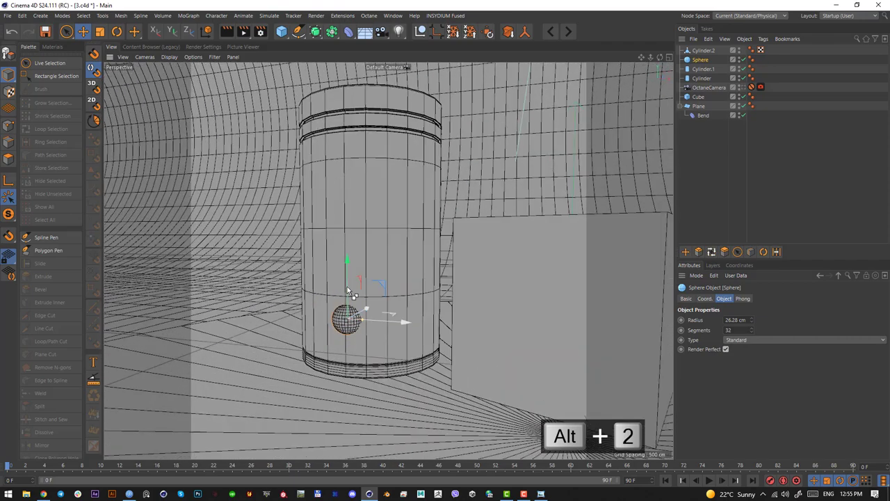
Step: Duplicate the small sphere 70 cm straight up along the cylinder's front
key("ctrl+z")
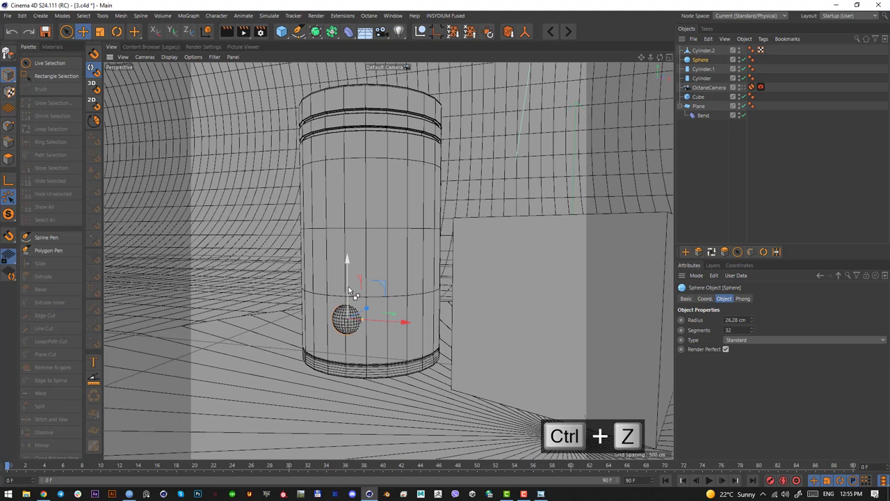
left_click_drag(349, 287, 350, 241, "ctrl")
key("ctrl+z")
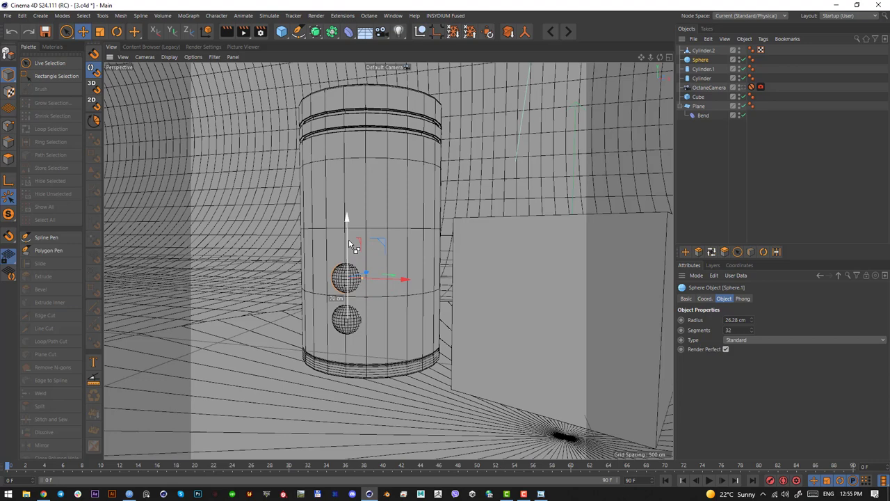
Step: Duplicate the upper small sphere twice more straight up the cylinder's front to form an evenly spaced column of four
left_click_drag(349, 240, 349, 160, "ctrl")
key("ctrl+z")
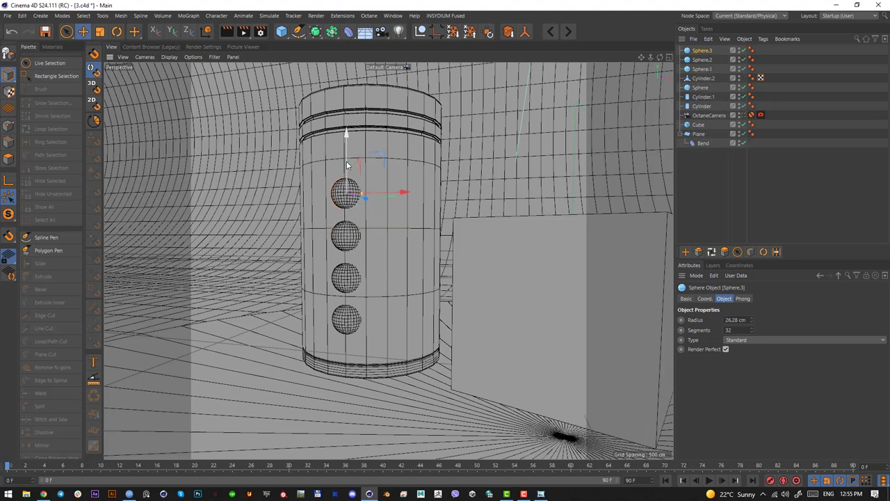
left_click(707, 217)
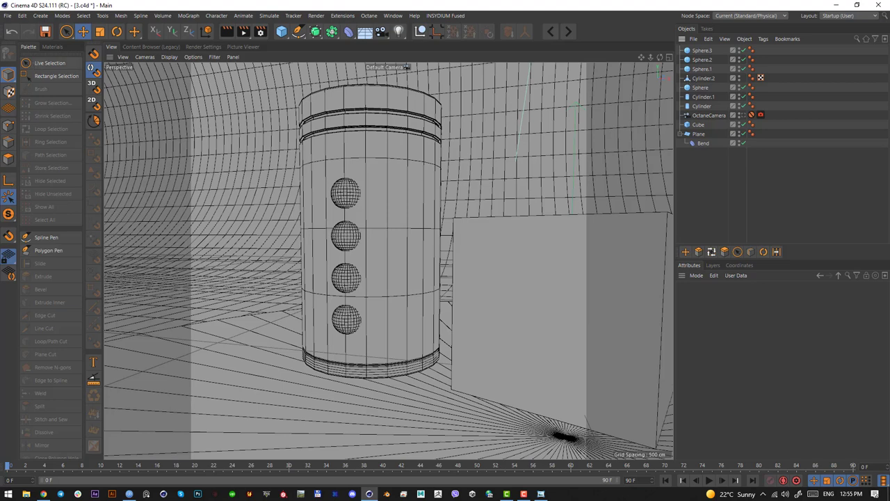
Step: Add a MoGraph Cloner centred on the tall cylinder
left_click(8, 74)
left_click(422, 213)
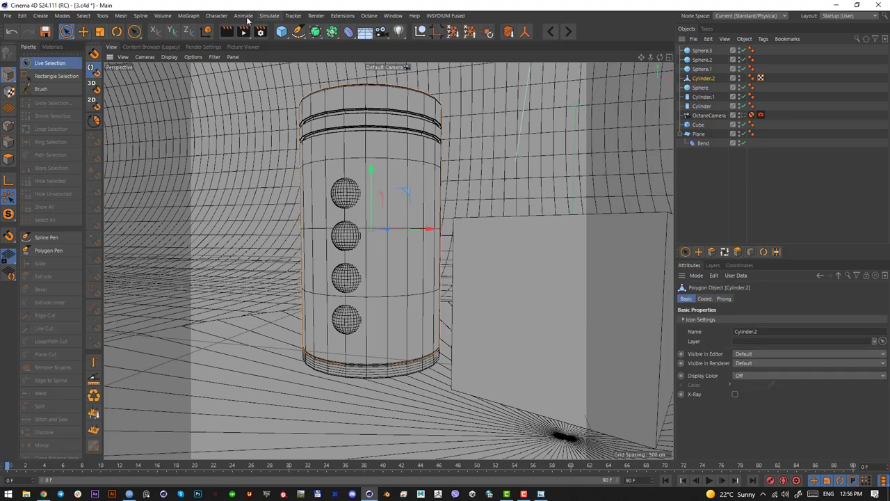
left_click(217, 16)
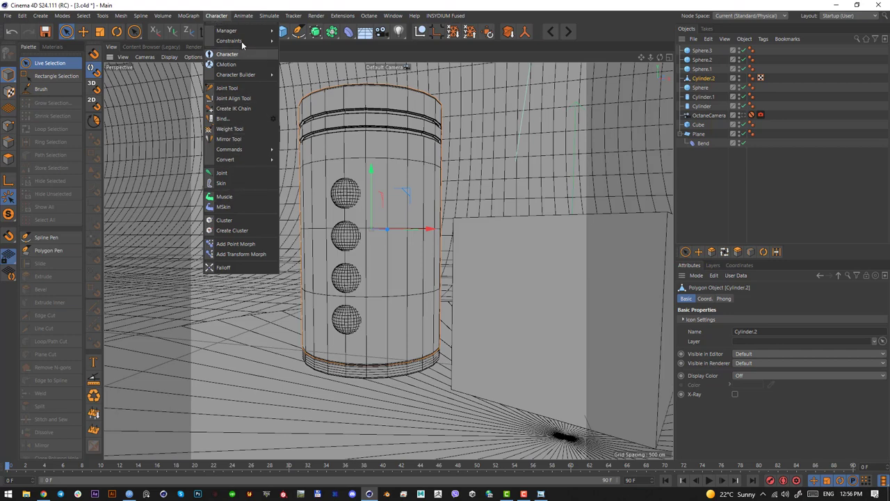
mouse_move(188, 15)
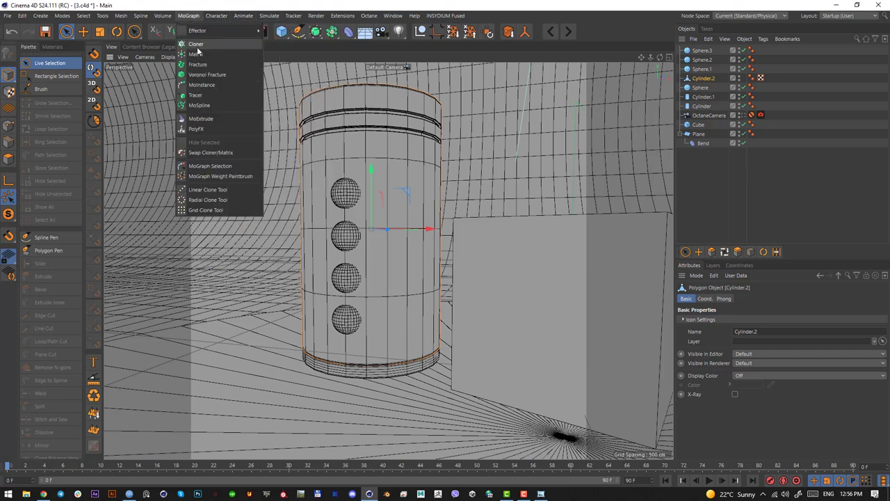
left_click(197, 44)
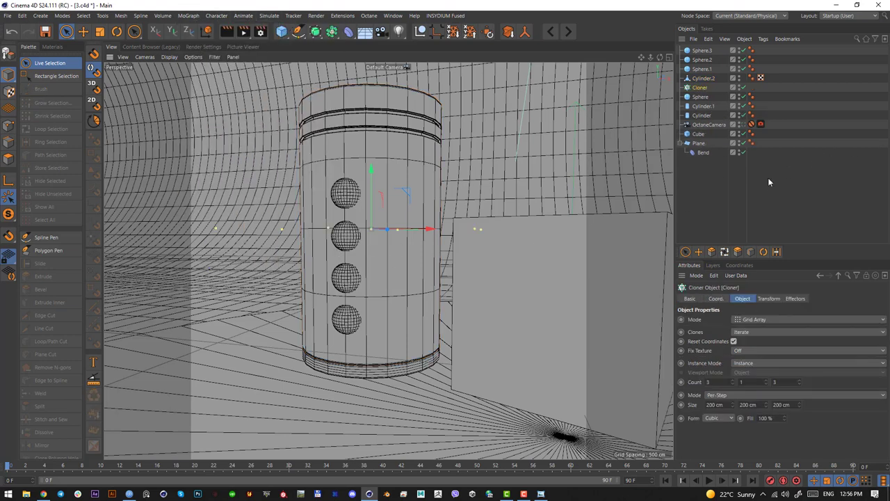
Step: Set the new cloner's mode to Radial
key("F2")
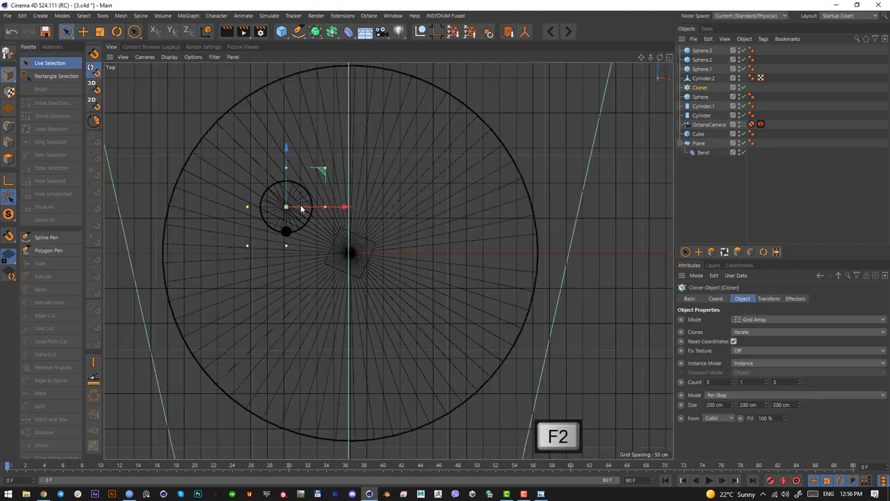
scroll(302, 207, "up", 5)
scroll(259, 224, "down", 2)
middle_click_drag(262, 225, 330, 244, "alt")
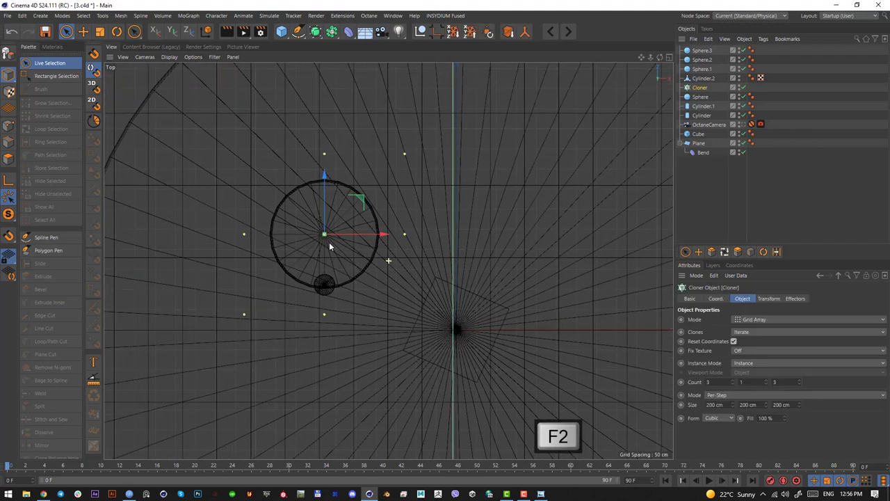
left_click(762, 320)
left_click(756, 350)
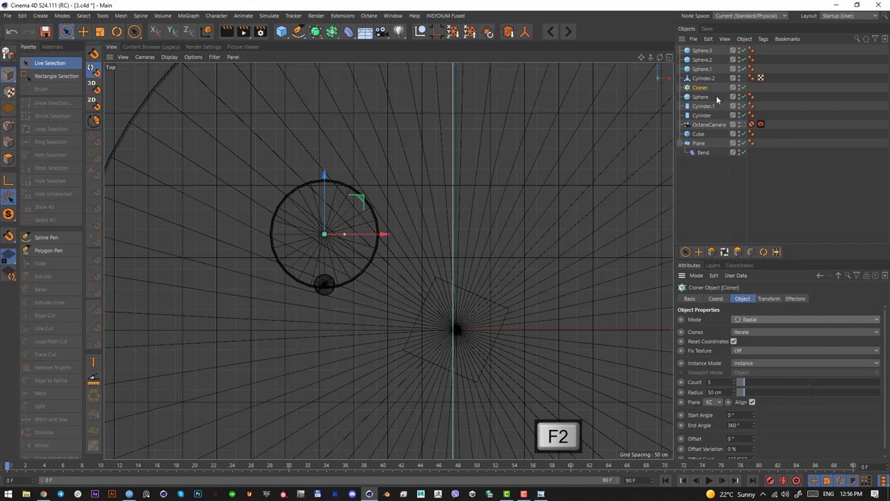
Step: Group the four small spheres into a null and place that null inside the cloner
left_click(701, 71)
left_click(703, 78)
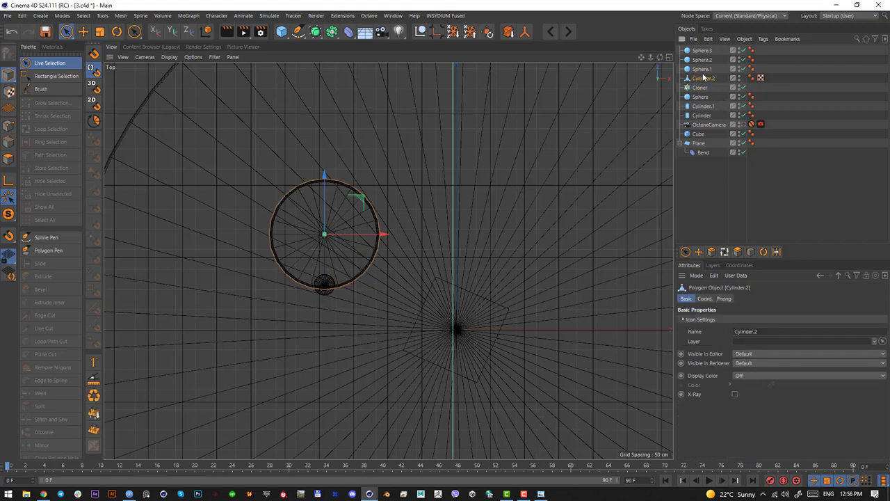
left_click(702, 69)
left_click(703, 51, "shift")
key("F1")
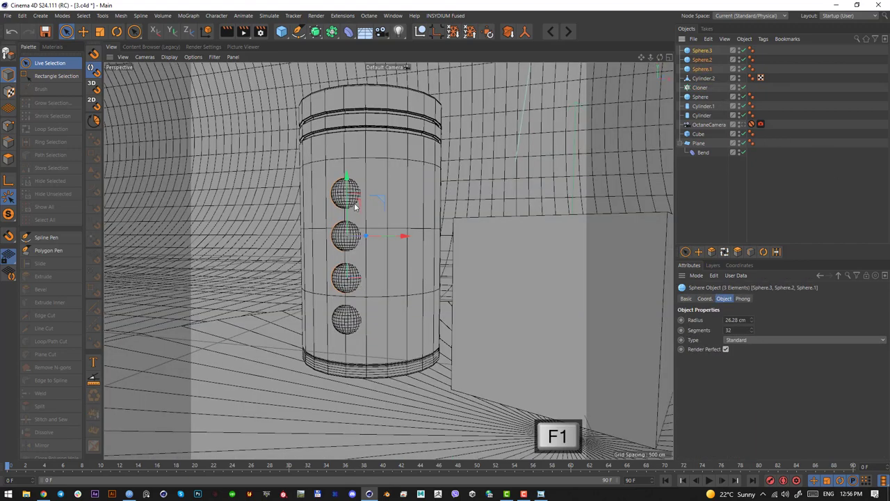
left_click_drag(351, 216, 352, 198)
key("ctrl+z")
left_click(354, 318, "shift")
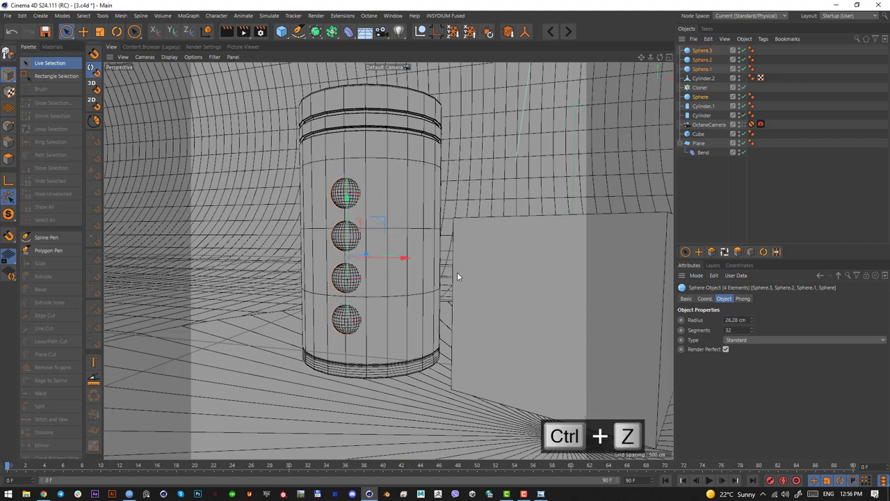
key("alt+g")
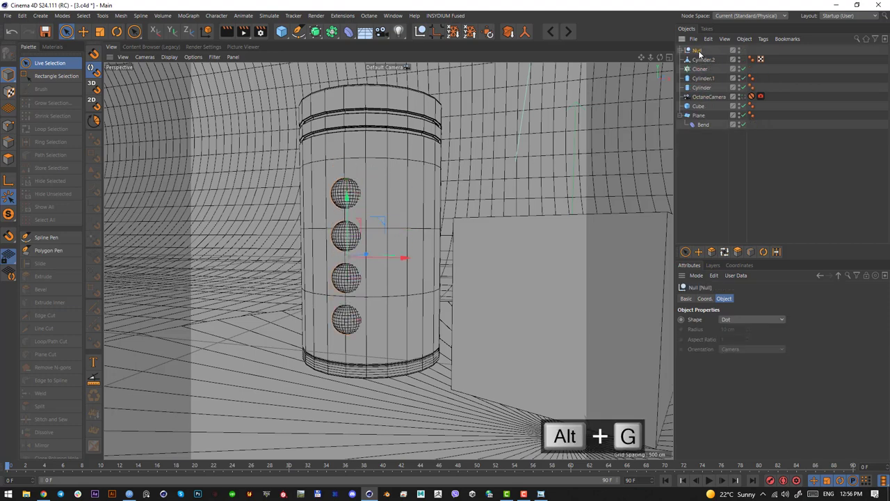
left_click_drag(699, 50, 700, 69)
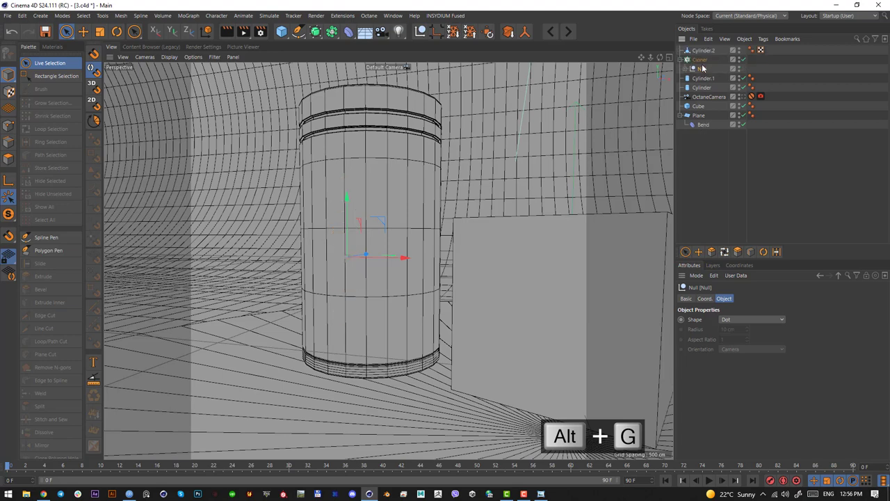
Step: Set the cloner's radius to 143 cm and its count to 11, and lower the ring of spheres slightly on the cylinder
left_click(699, 59)
key("F2")
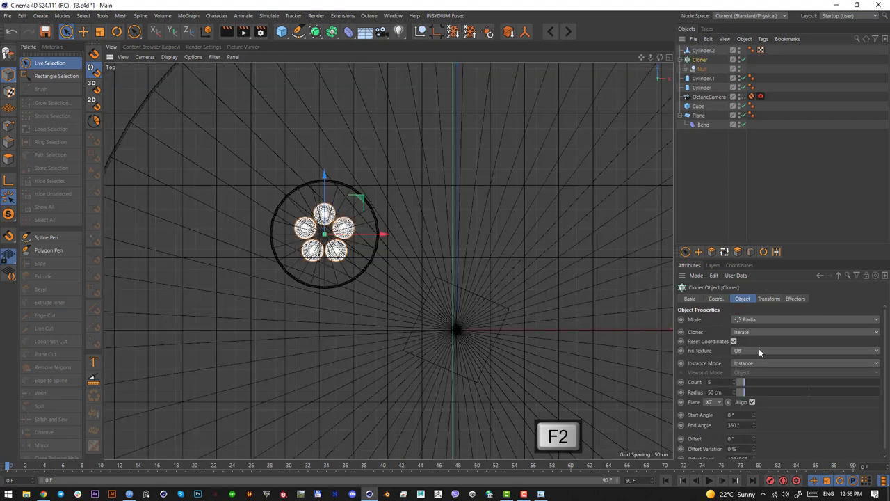
mouse_move(747, 393)
left_mouse_down()
mouse_move(759, 400)
mouse_move(754, 381)
left_mouse_up()
key("F1")
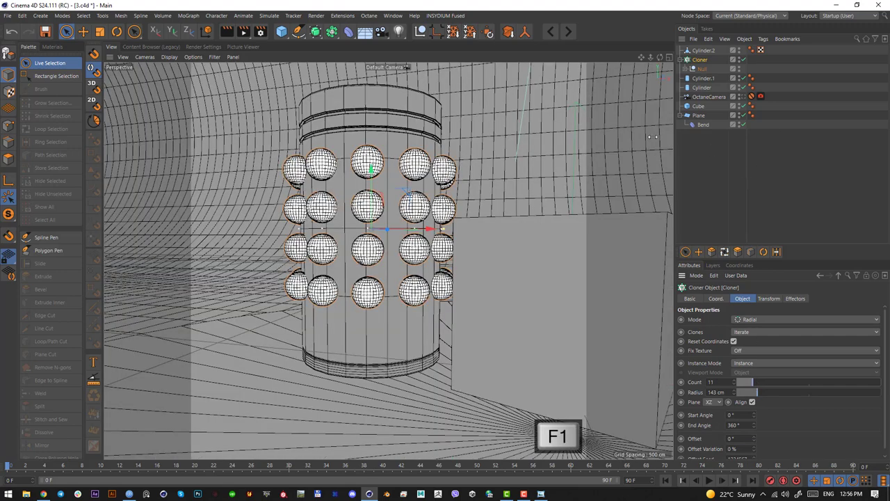
left_click_drag(371, 171, 371, 176)
left_click(718, 169)
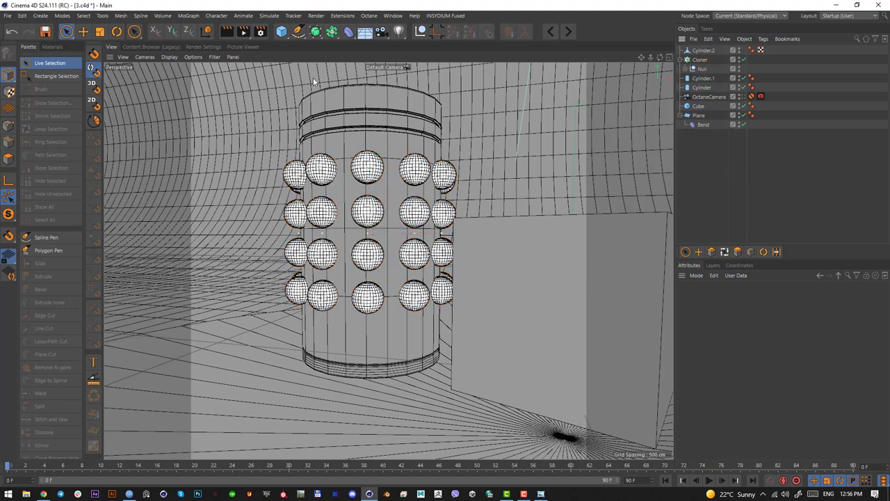
Step: Add a Boole and put the tall cylinder and the sphere cloner inside it so the spheres are subtracted from the cylinder
left_click(315, 31)
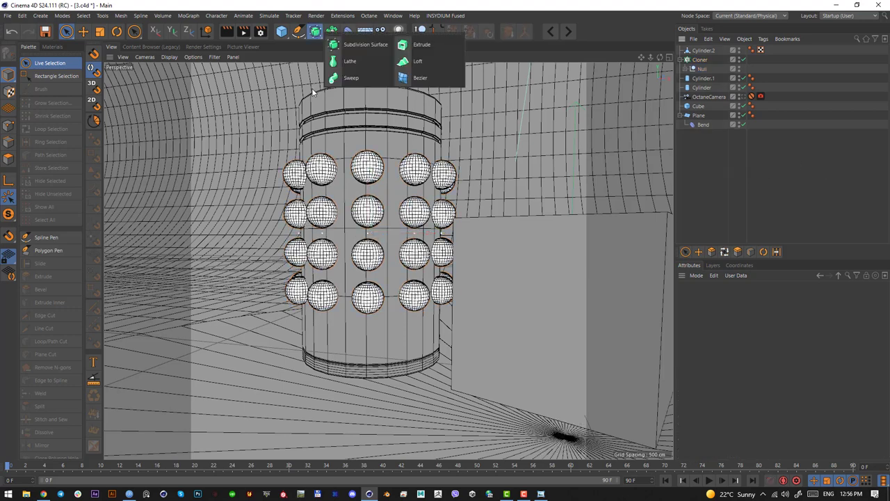
left_click(332, 31)
left_click(511, 44)
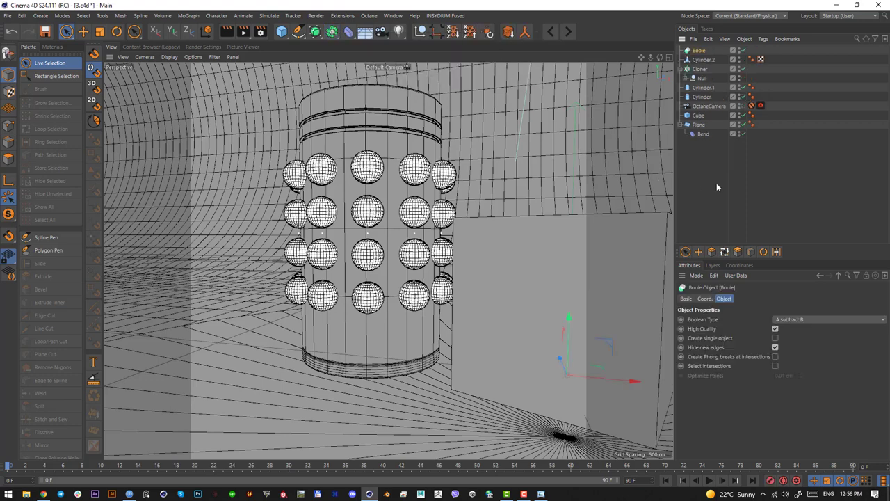
left_click(699, 70)
left_click(704, 61)
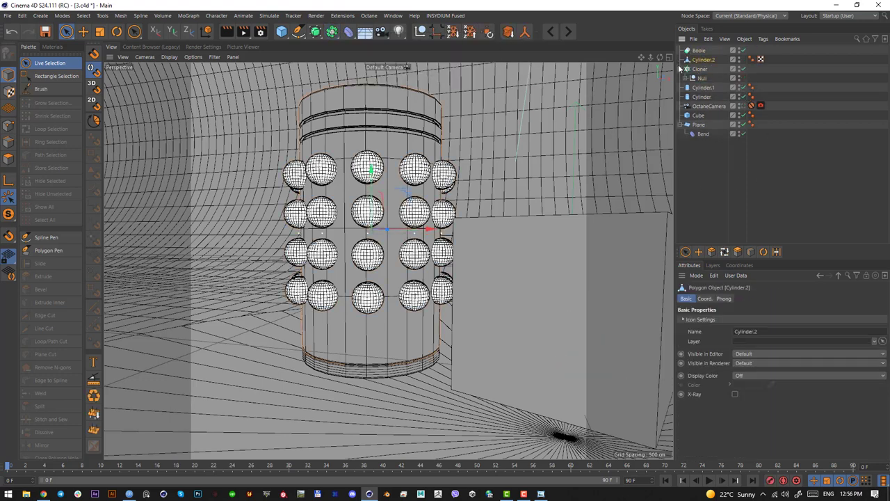
mouse_move(701, 62)
left_mouse_down()
mouse_move(701, 53)
mouse_move(702, 65)
left_mouse_up()
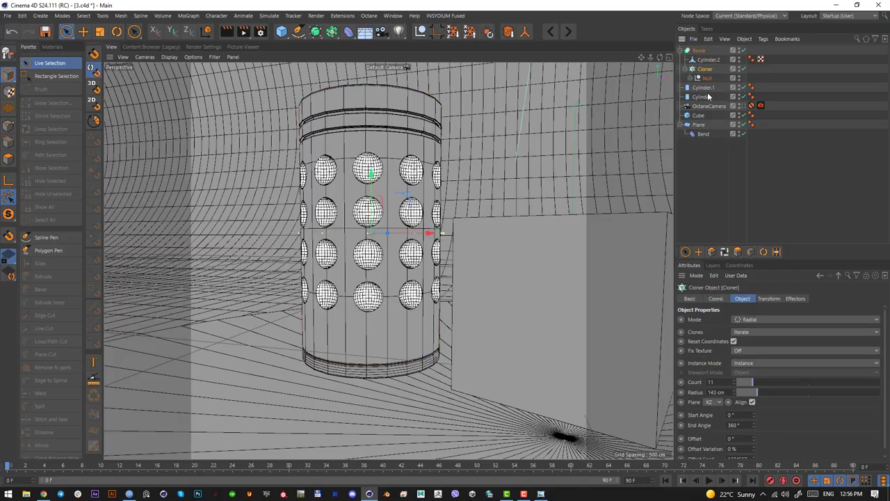
Step: Examine the round dimples cut into the tall cylinder up close and from several angles
left_click(391, 315)
left_click_drag(390, 335, 364, 362, "alt")
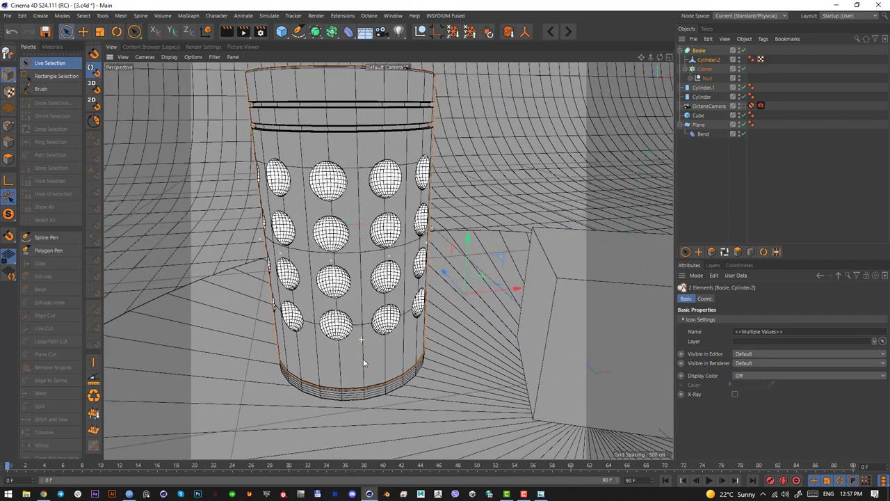
left_click(699, 51)
left_click_drag(391, 248, 387, 261, "alt")
scroll(386, 260, "up", 10)
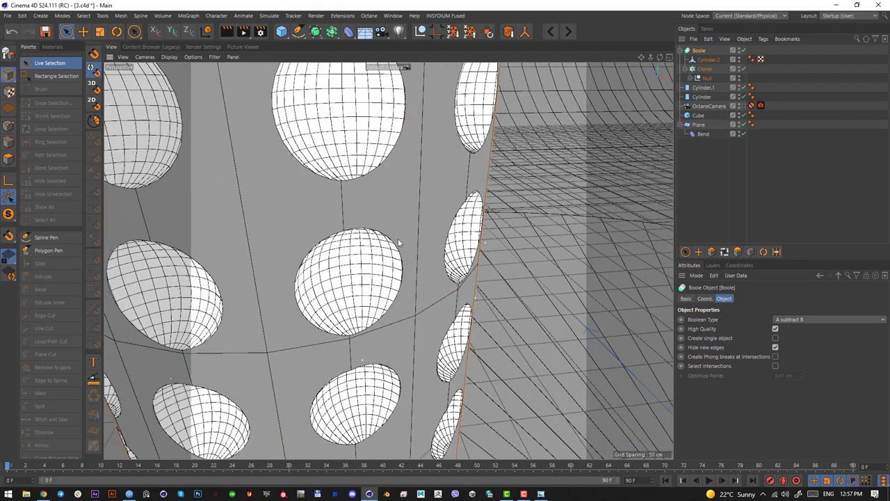
scroll(437, 262, "up", 8)
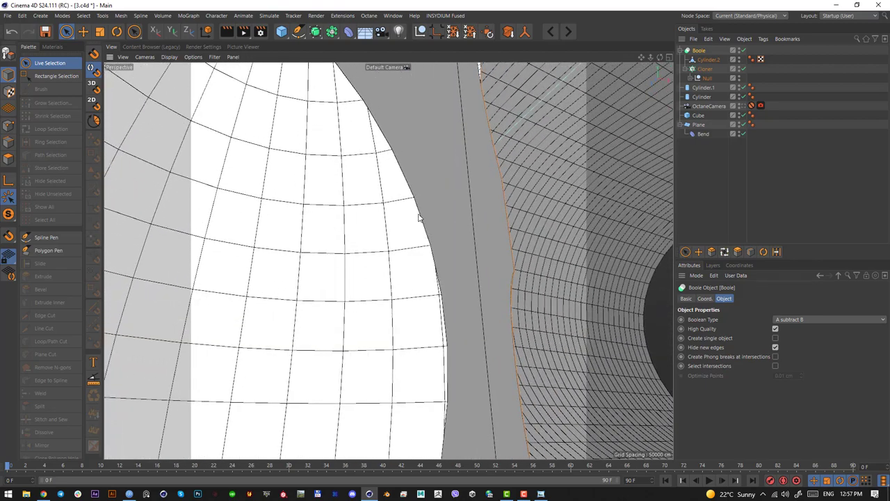
left_click_drag(419, 217, 447, 279, "alt")
right_click_drag(443, 281, 419, 308, "alt")
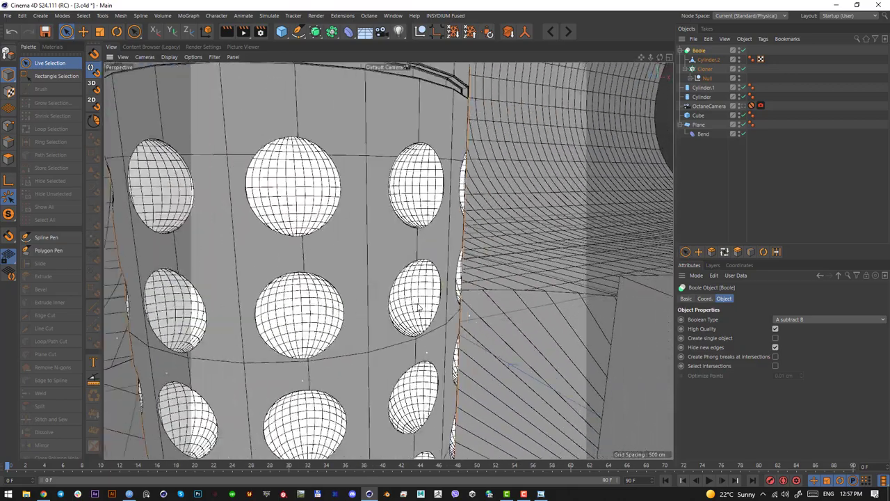
scroll(418, 307, "down", 10)
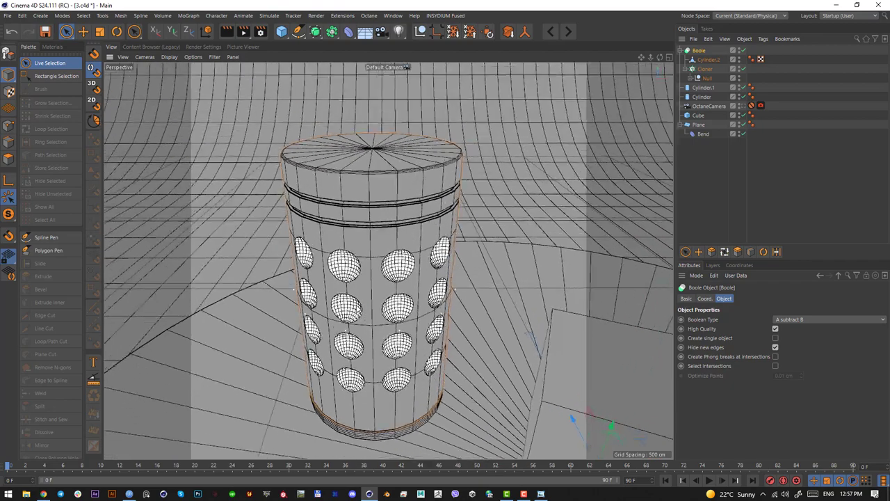
left_click_drag(522, 312, 506, 252, "alt")
Step: Return to the OctaneCamera view, duplicate the thin base disc and place the copy on the tall cylinder's upper end
left_click(750, 106)
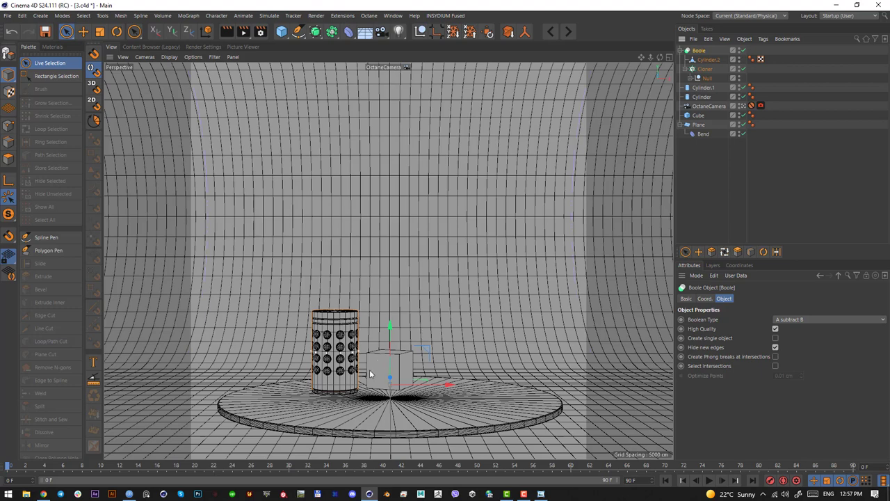
left_click(323, 385)
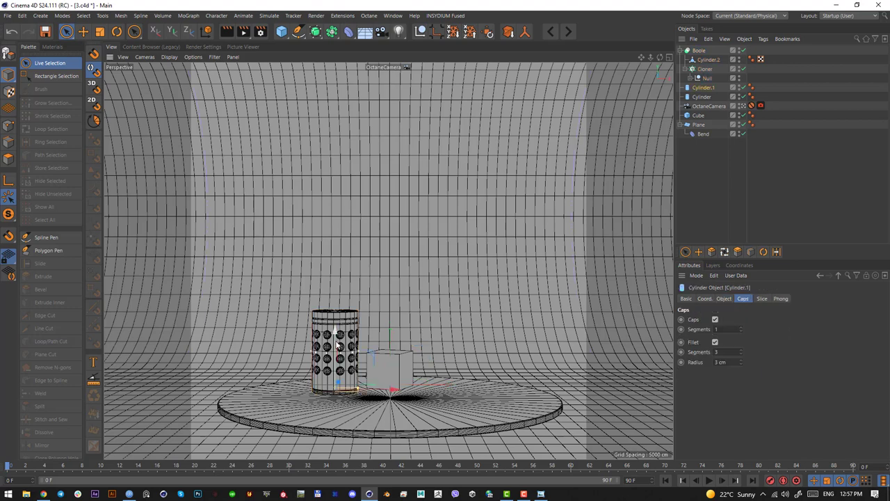
key("ctrl+v")
key("F3")
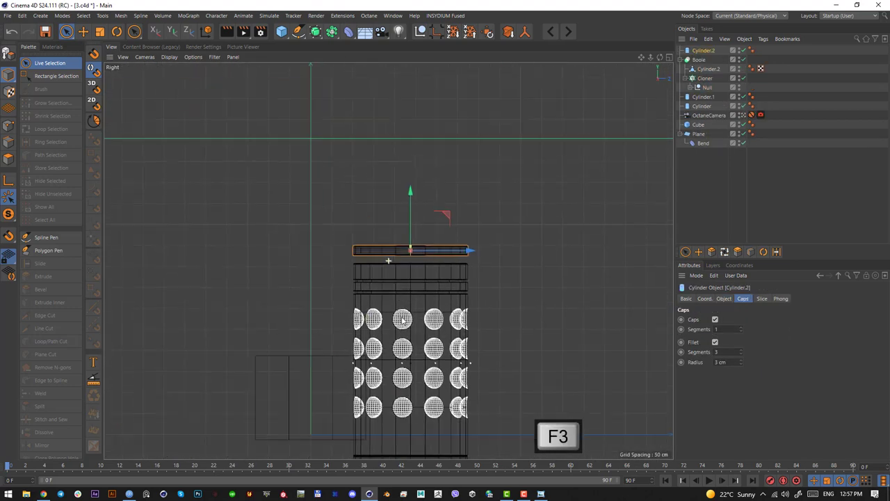
scroll(417, 247, "up", 10)
left_click_drag(396, 253, 396, 278)
key("ctrl+z")
key("ctrl+z")
key("ctrl+z")
key("ctrl+z")
scroll(447, 336, "down", 10)
middle_click_drag(447, 336, 375, 378, "alt")
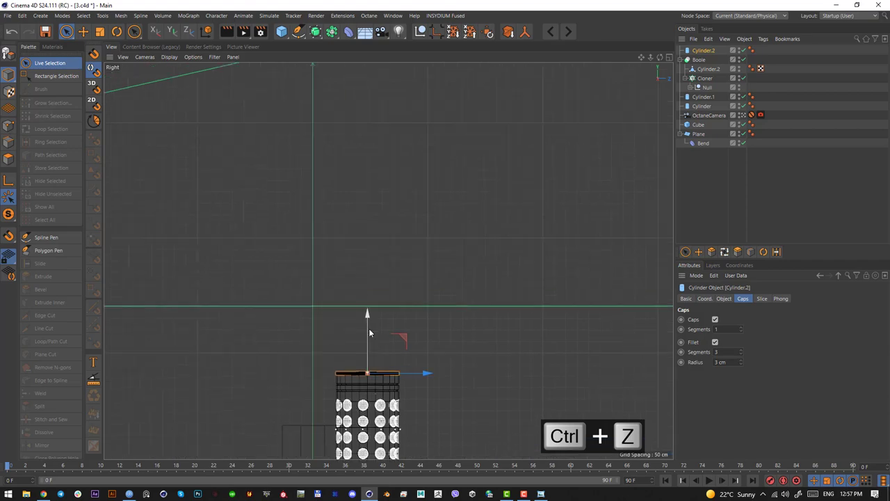
Step: Duplicate the upper disc three times straight up above the cylinder, and adjust the height of the two highest copies together
key("F1")
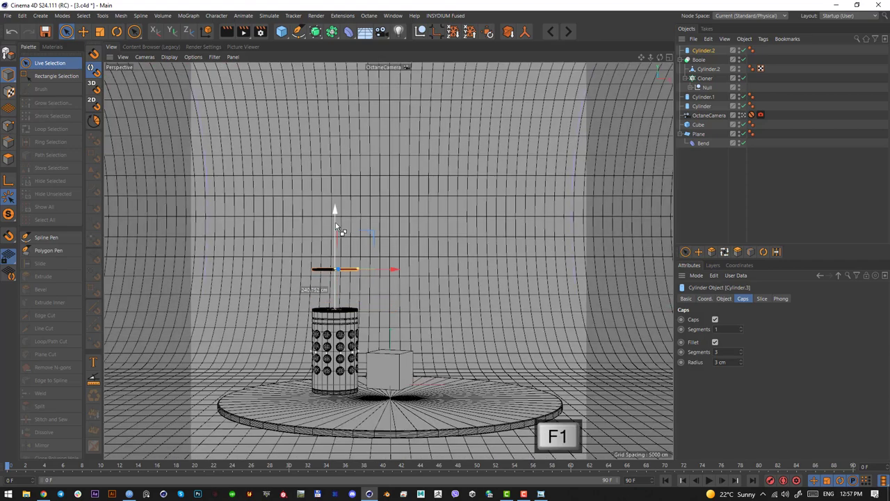
left_click_drag(335, 227, 334, 142, "ctrl")
left_click(338, 214, "shift")
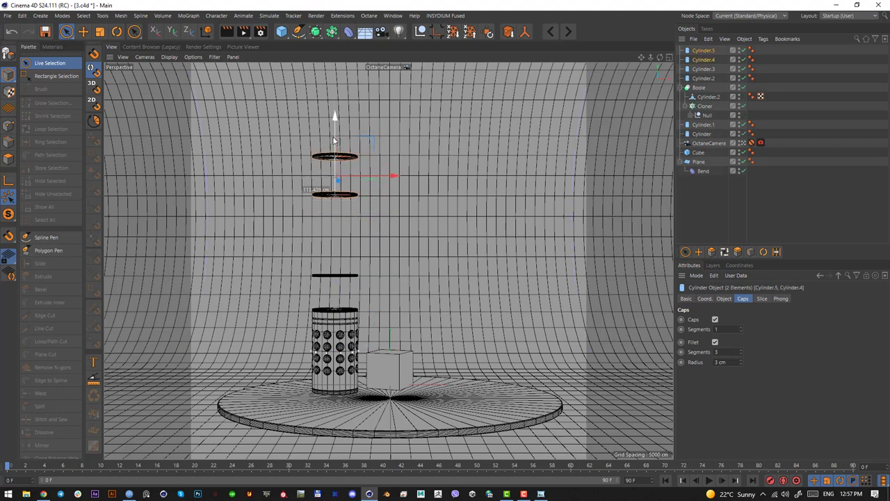
Step: Copy the sphere cloner from inside the Boole and paste it as a separate object at the top level
left_click(698, 88)
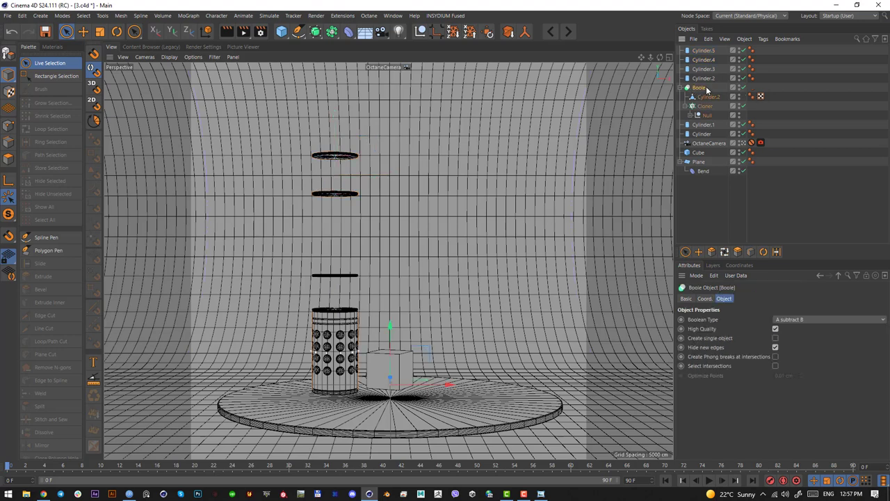
left_click(705, 105)
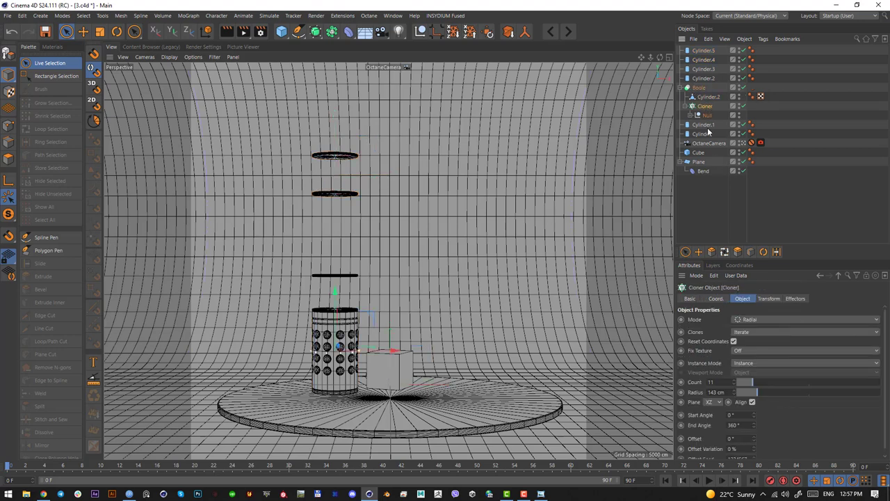
key("ctrl+c")
key("ctrl+v")
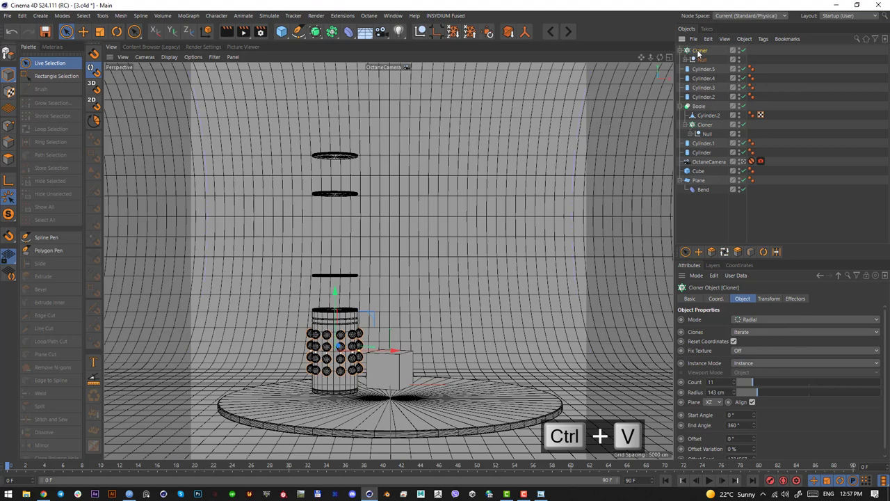
Step: Move the pasted sphere cloner up between the floating discs, expand its hierarchy and disable the cloner
left_click_drag(336, 296, 344, 179)
left_click(685, 60)
left_click(702, 60)
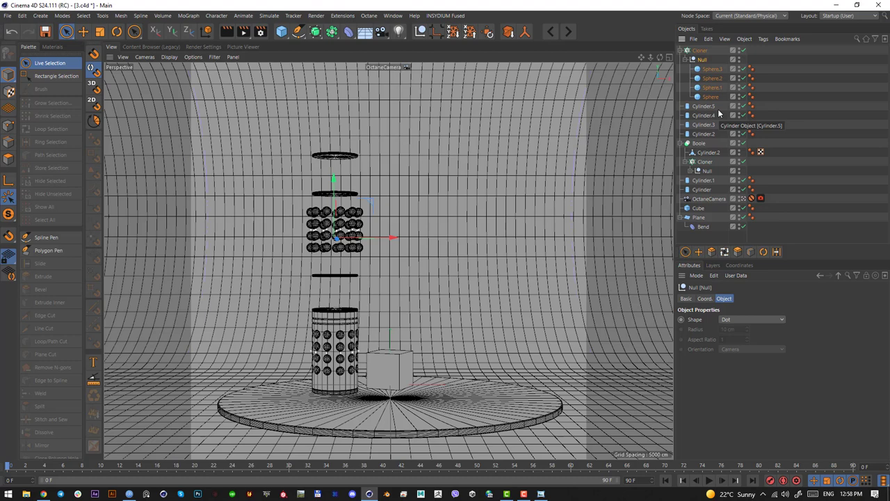
left_click(742, 51)
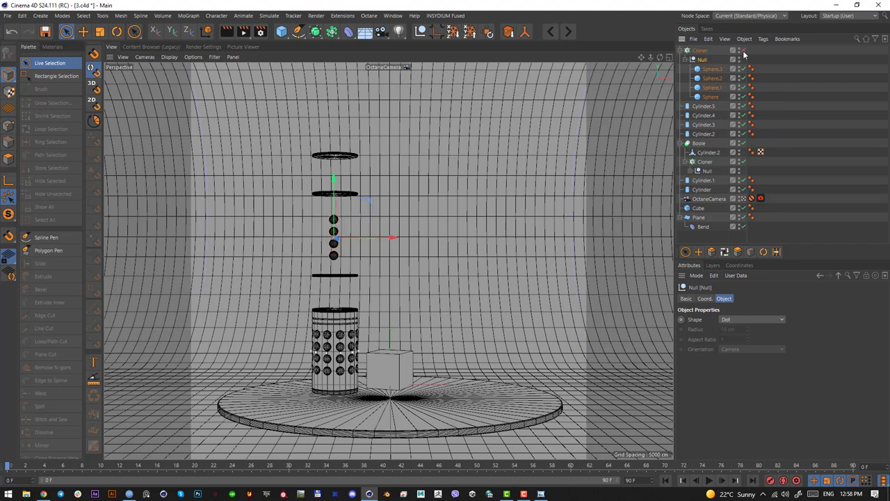
Step: Add a cylinder directly under the disabled cloner and delete the null that holds its spheres
left_click(710, 70)
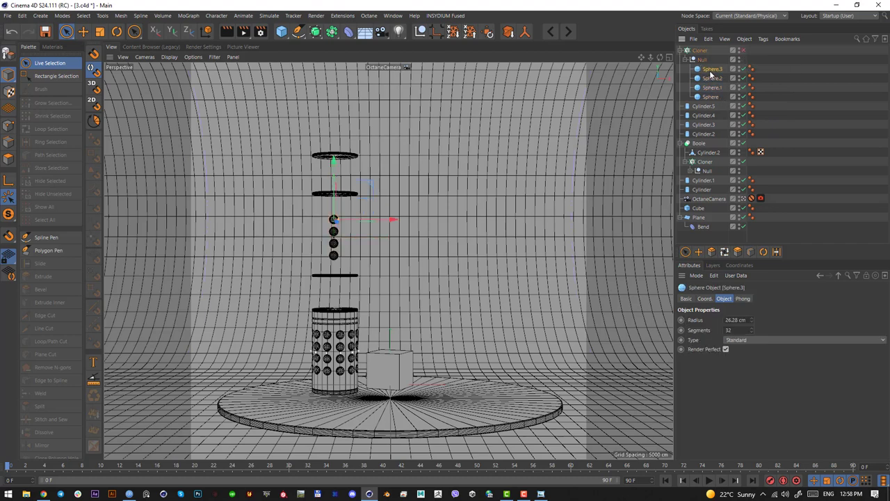
left_click(282, 31)
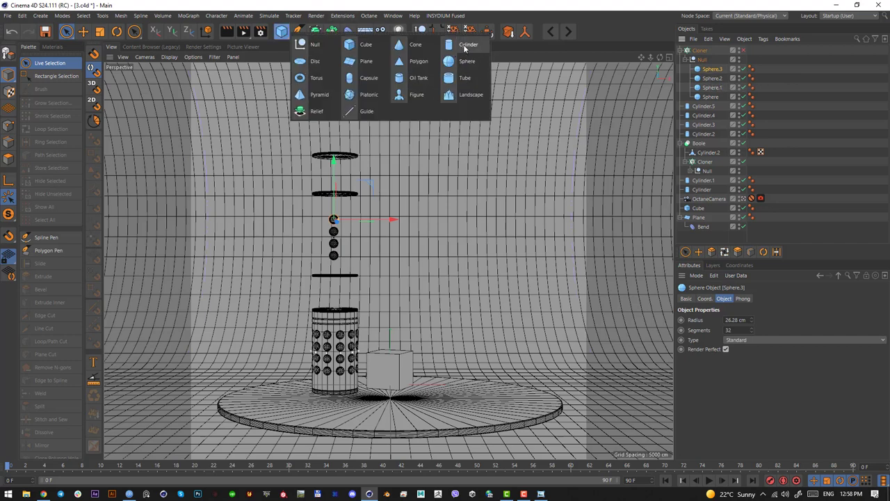
left_click(465, 45)
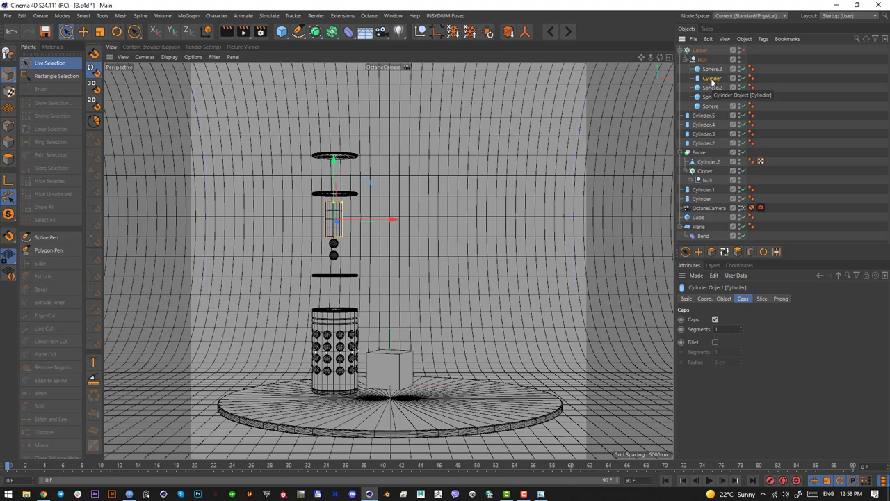
left_click_drag(713, 82, 711, 57)
left_click(704, 70)
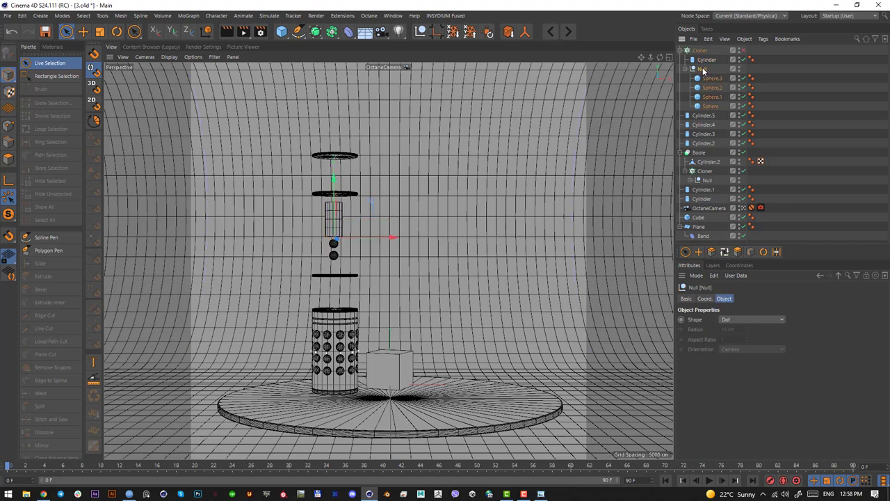
key("Delete")
Step: Slim the new cylinder to a 16.48 cm radius, re-enable its cloner and set the cylinder's height to 923 cm
left_click(707, 60)
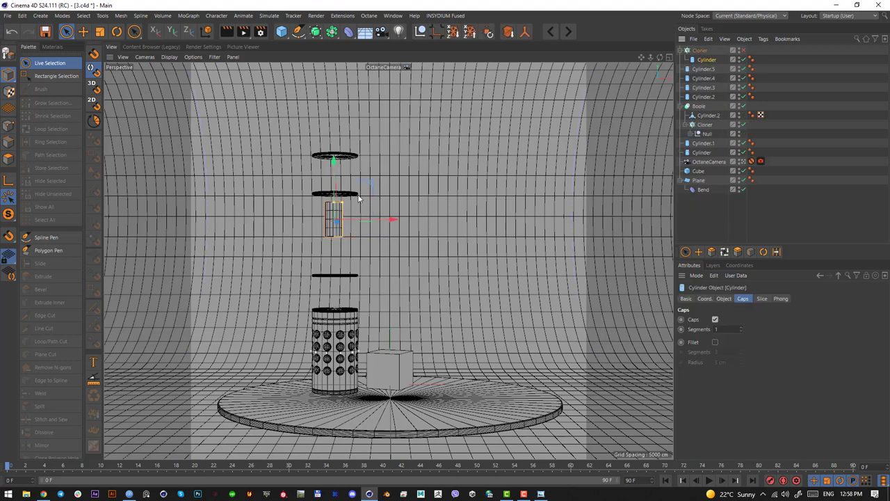
left_click_drag(343, 204, 336, 206)
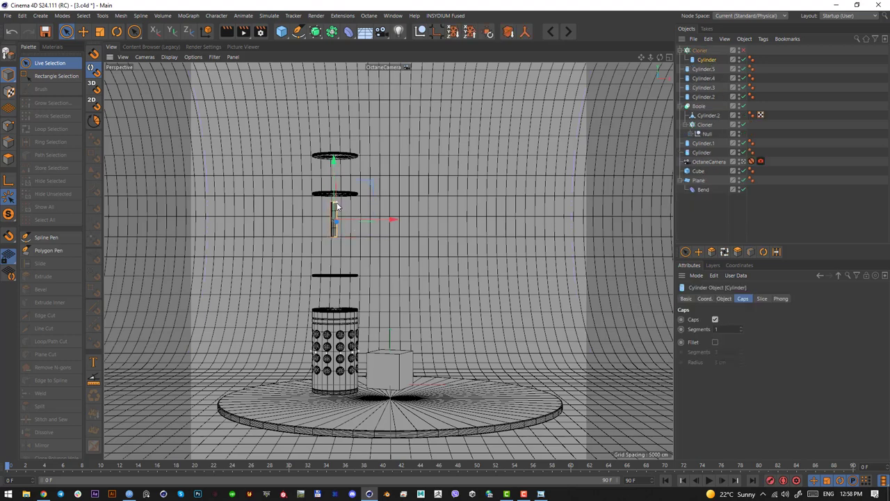
left_click(742, 51)
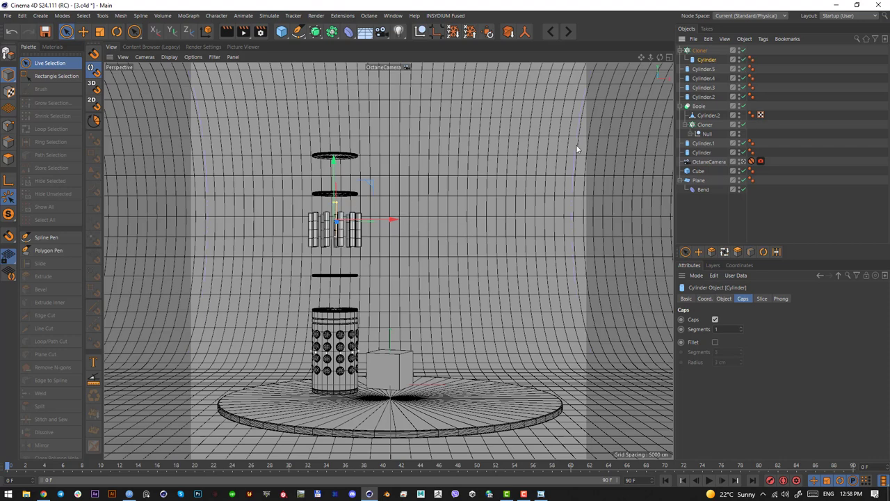
left_click(724, 299)
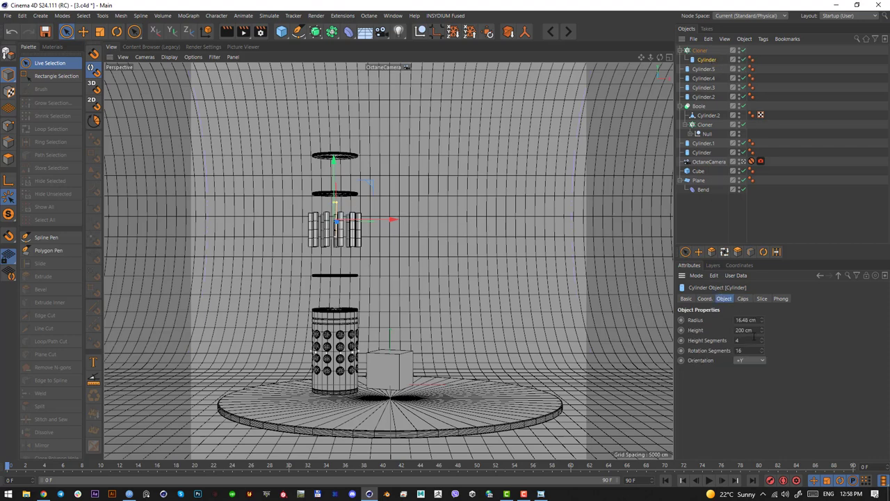
left_click_drag(762, 330, 807, 330)
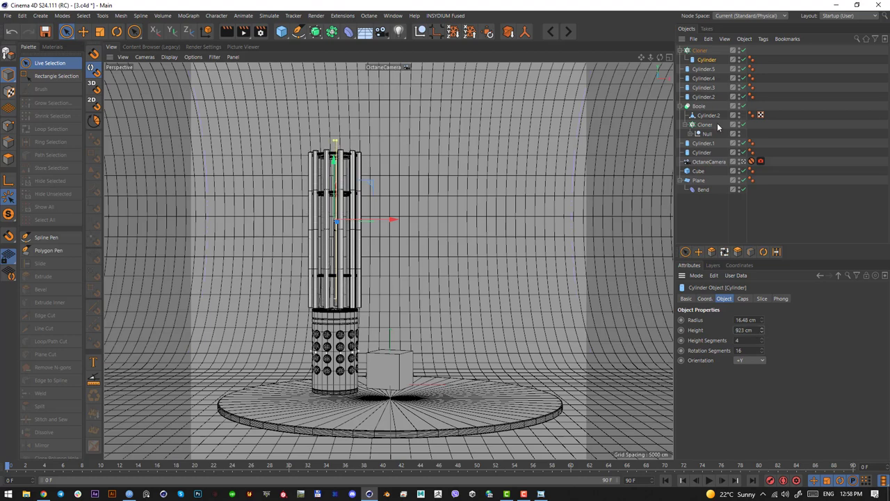
Step: In the top view, set the upper cloner's radius to 116 cm and its cylinder's radius to 3.48 cm
key("F2")
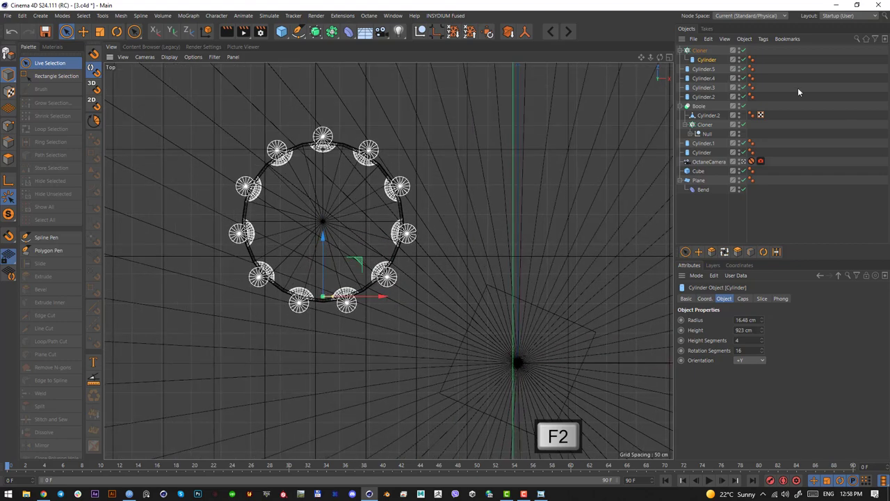
left_click(700, 50)
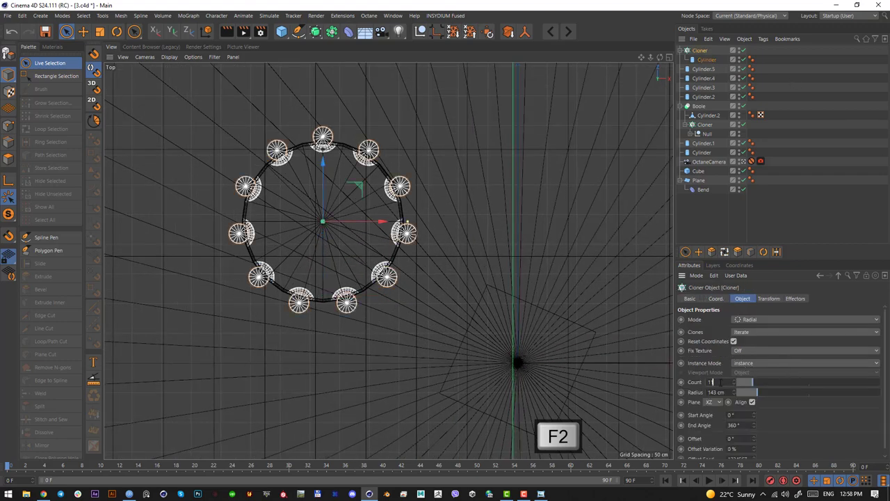
scroll(727, 395, "down", 20)
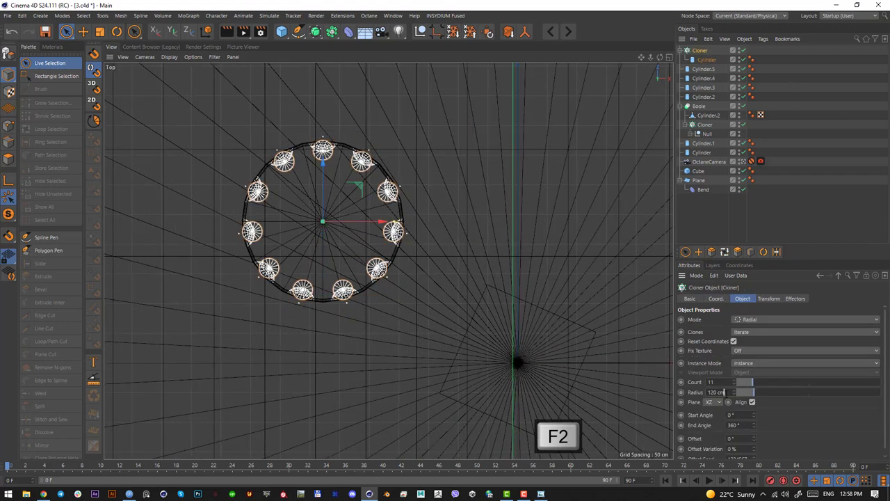
scroll(727, 395, "down", 1)
scroll(727, 394, "up", 2)
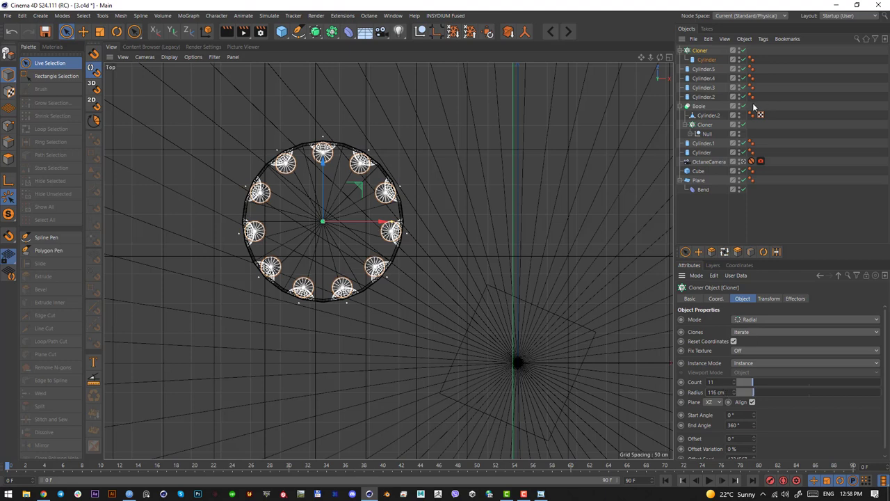
left_click(704, 60)
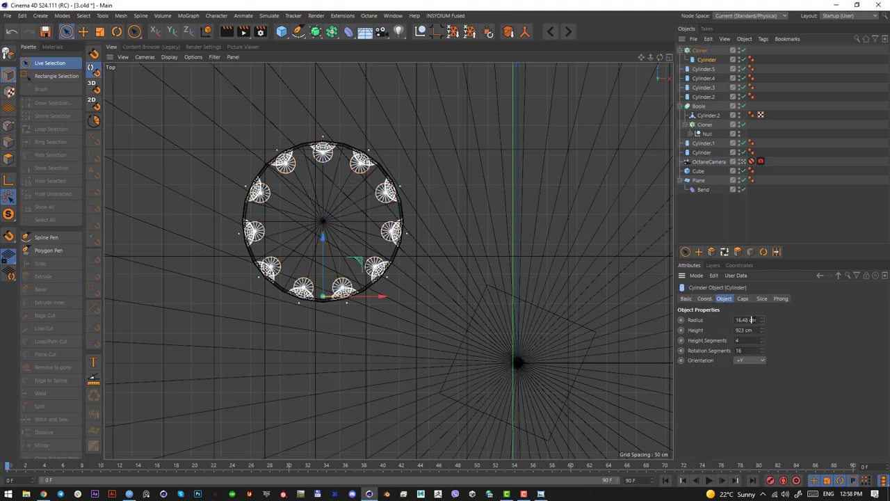
scroll(752, 320, "down", 13)
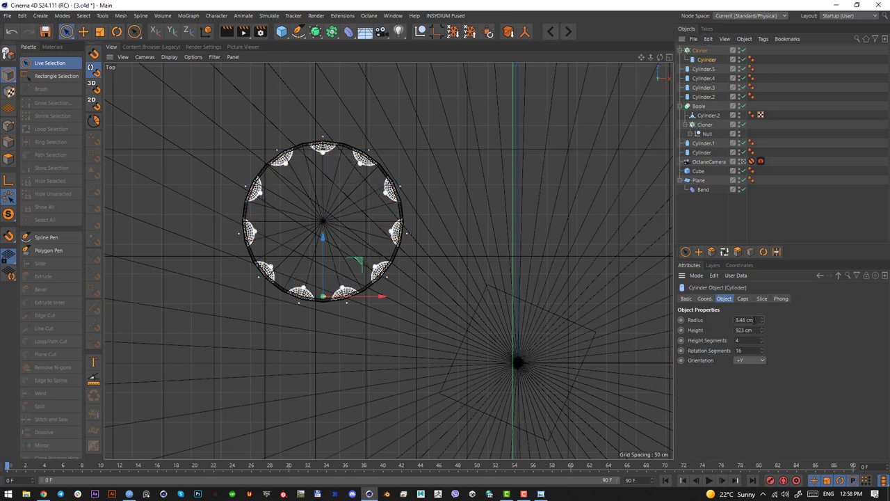
Step: Increase the upper cloner's count to 59 and return to the perspective view
left_click(700, 51)
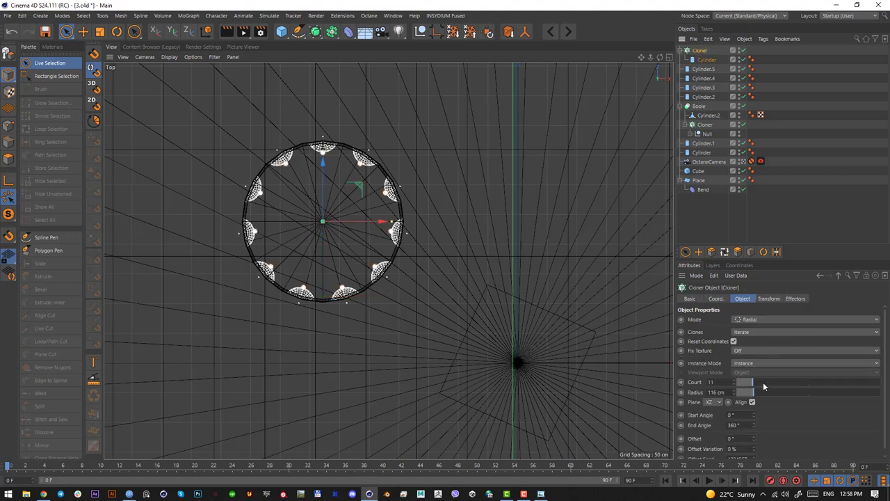
left_click_drag(758, 384, 823, 387)
key("F1")
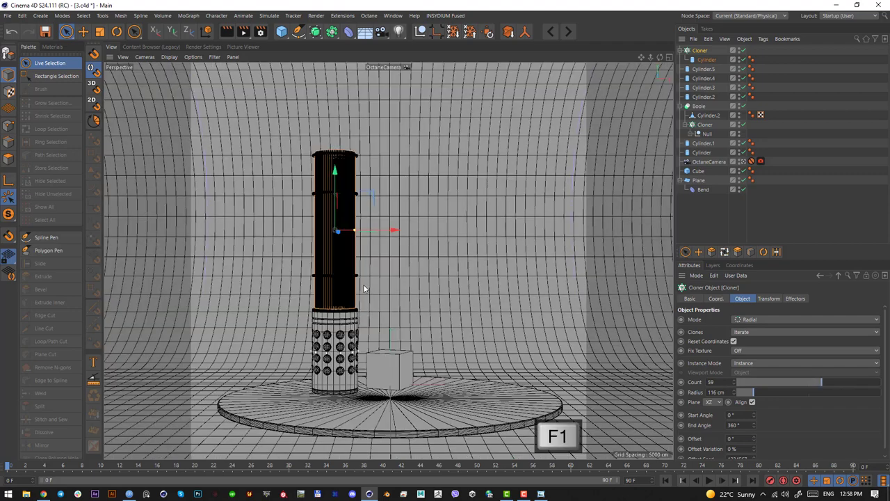
Step: Widen the upper cloner's radius to 127 cm and lower the ring of rods slightly between the discs
left_click_drag(753, 394, 756, 396)
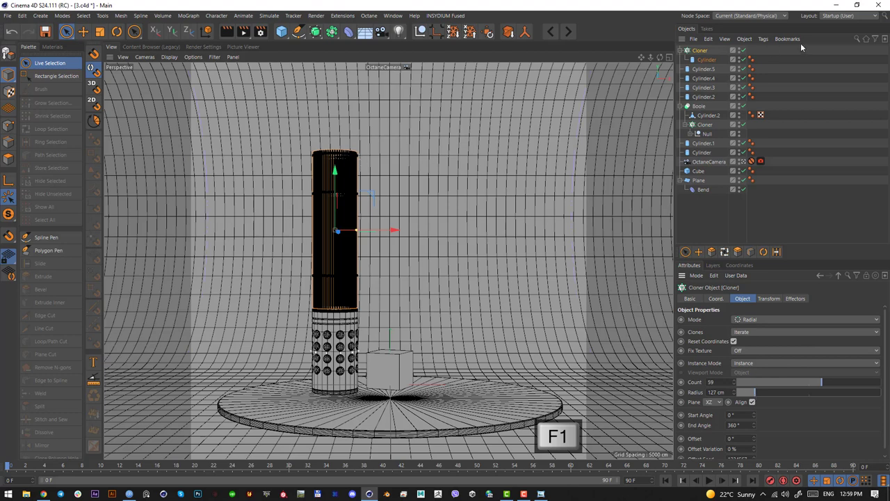
left_click_drag(336, 195, 337, 197)
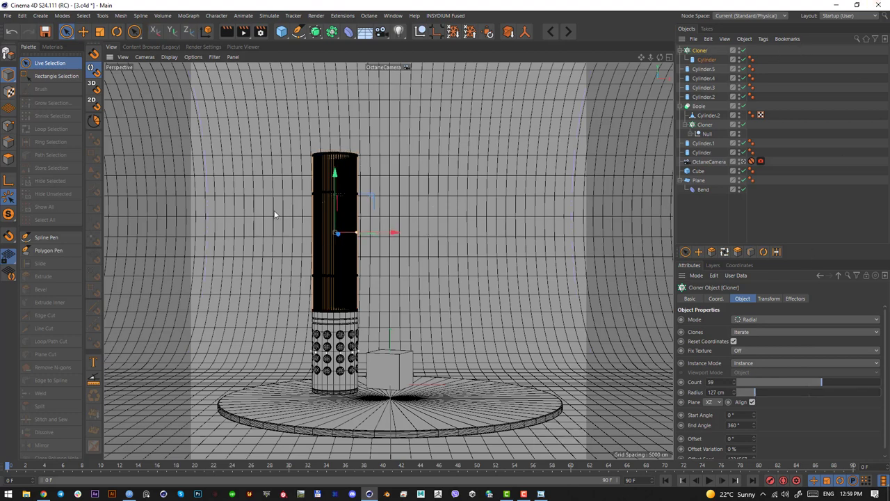
left_click(738, 221)
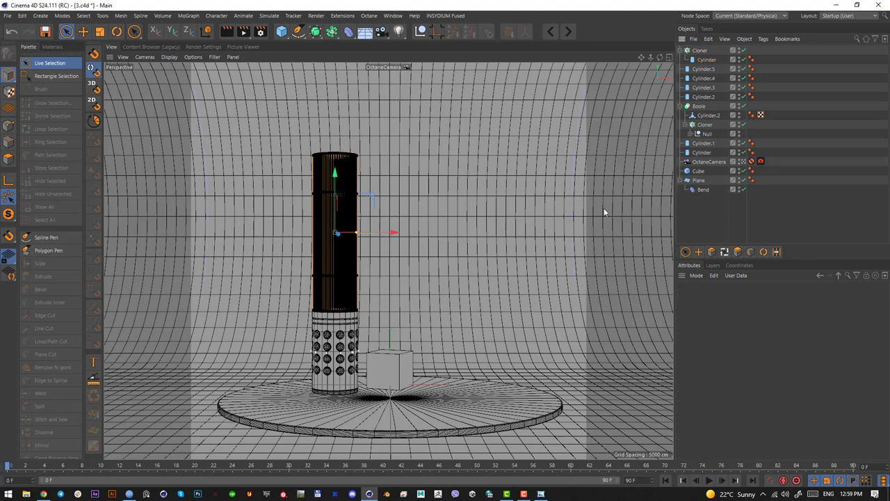
Step: Compare the pillar in Constant Shading, Hidden Line, Quick Shading (Lines) and Gouraud Shading (Lines), ending on Constant Shading (Lines)
left_click(169, 57)
left_click(188, 110)
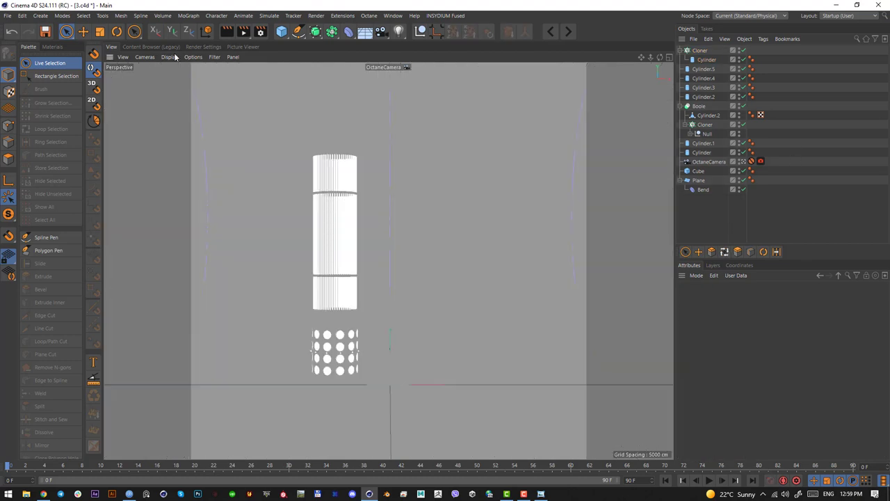
left_click(169, 56)
left_click(190, 117)
left_click(170, 57)
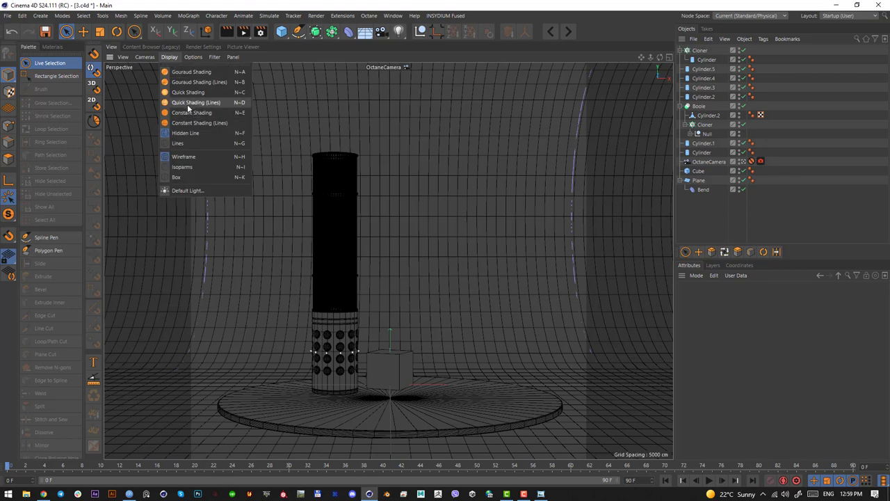
left_click(187, 103)
left_click(174, 57)
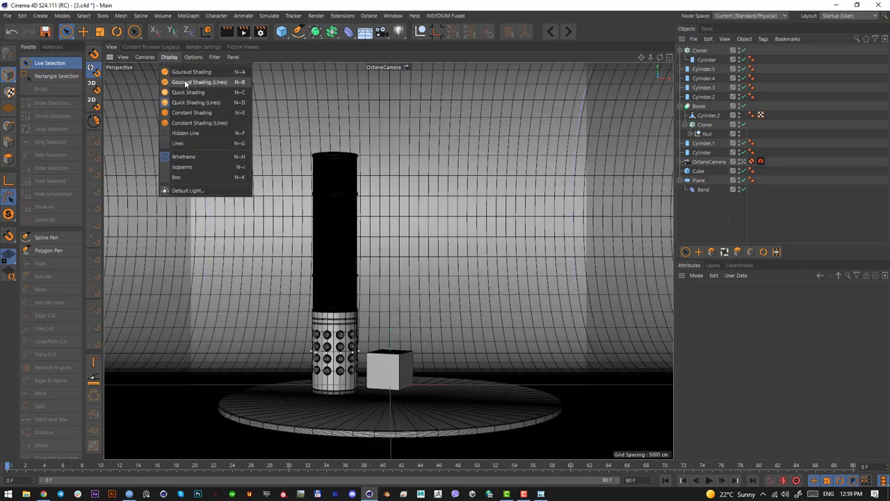
left_click(184, 81)
left_click(169, 57)
left_click(181, 123)
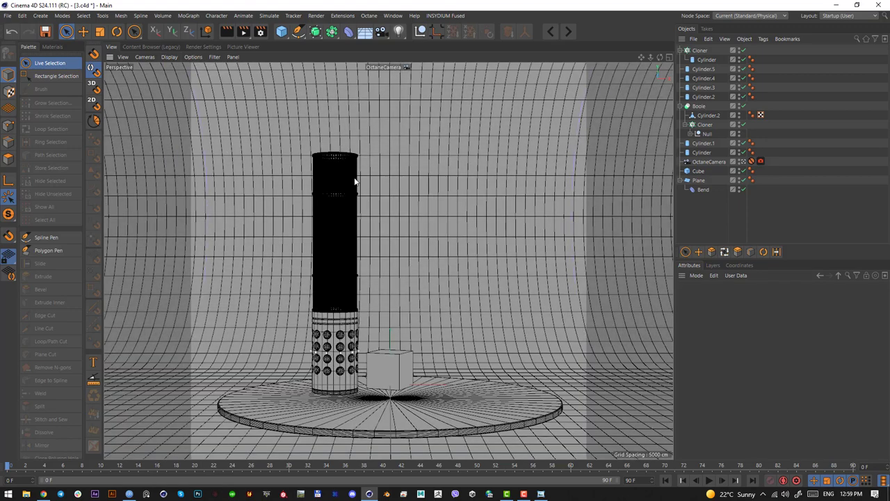
Step: Make the upper rod cloner editable and expand its hierarchy
left_click(351, 179)
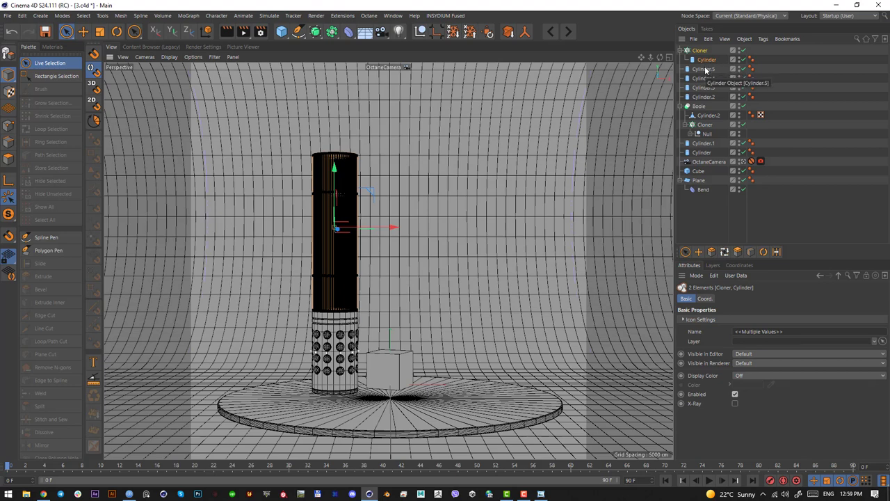
left_click(740, 176)
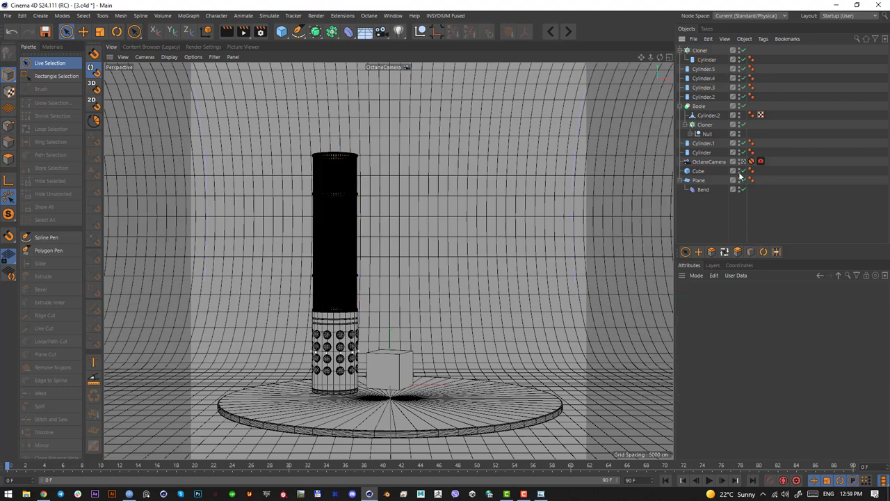
left_click(700, 53)
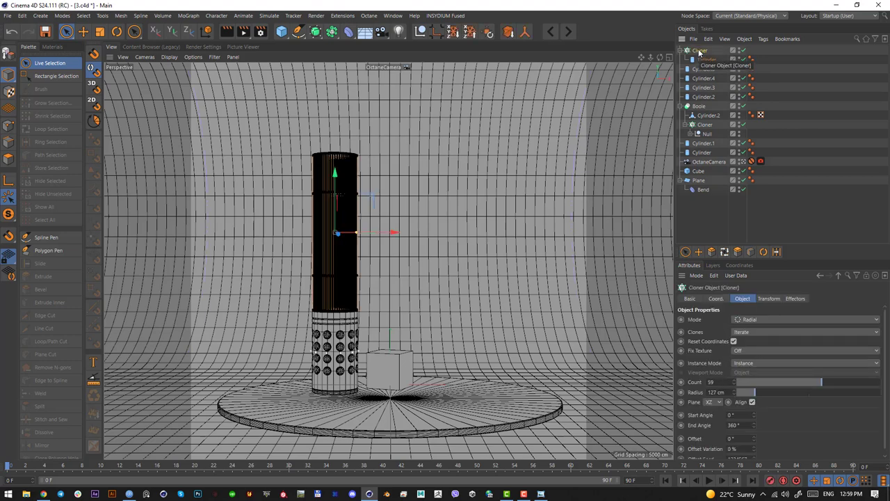
key("c")
left_click(568, 200)
left_click(696, 50)
left_click(682, 51)
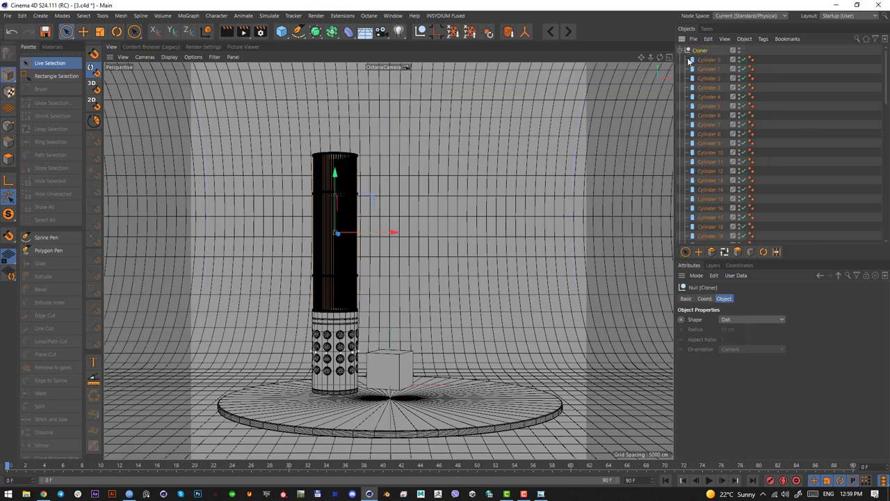
Step: Examine the list of separate rod cylinders and pick one of the rods on the pillar
left_click(703, 61)
scroll(699, 132, "down", 7)
scroll(698, 133, "up", 7)
scroll(696, 131, "down", 10)
left_click(422, 208)
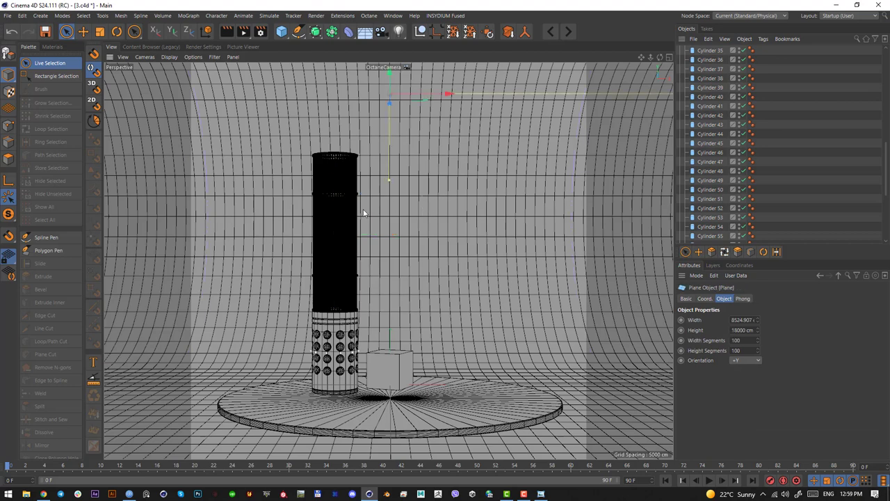
left_click(343, 224)
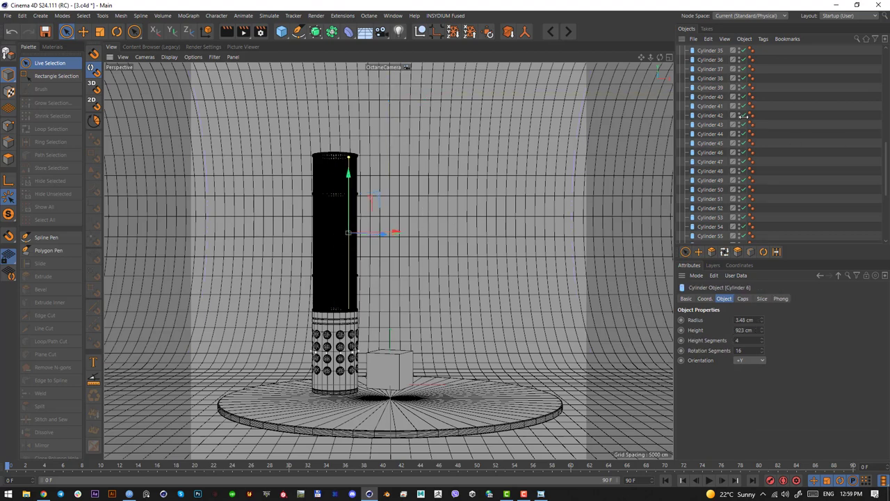
scroll(770, 128, "up", 10)
Step: Undo the conversion of the upper rod cloner to editable objects and check that cloner's settings
key("ctrl+z")
key("ctrl+z")
key("ctrl+z")
key("ctrl+z")
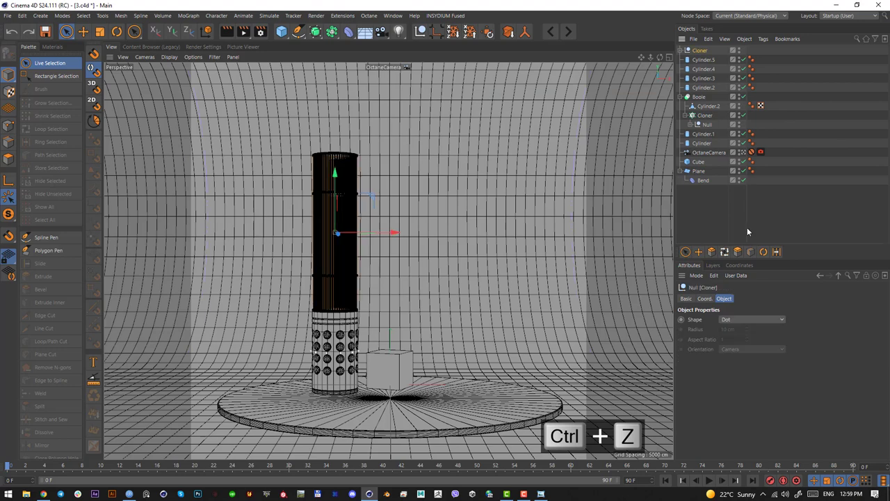
left_click(704, 115)
left_click(702, 51)
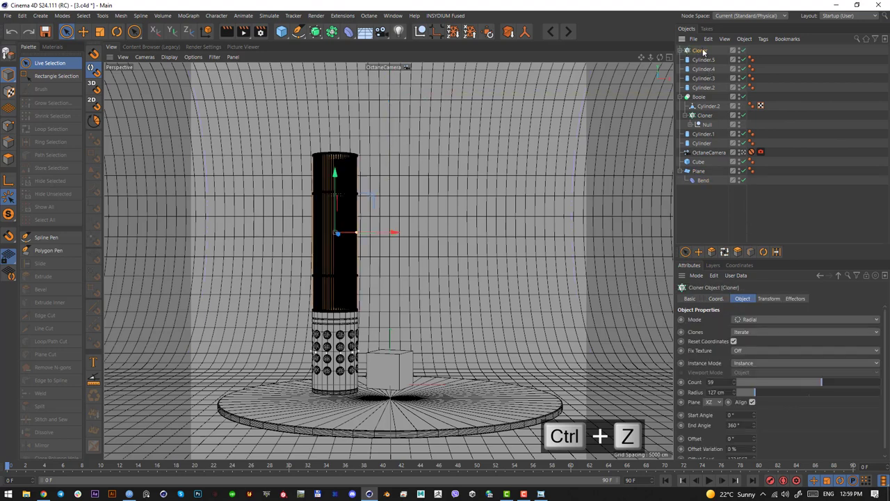
left_click(746, 224)
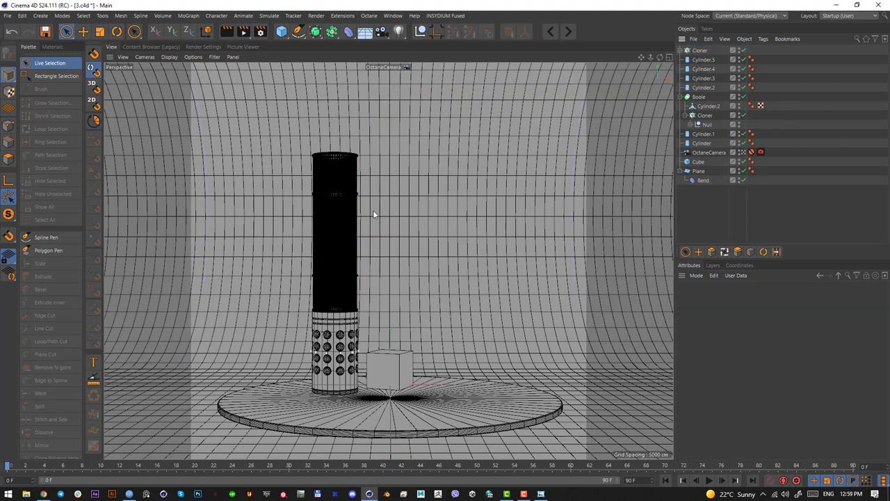
Step: Inspect the pillar's rods and rings up close outside the camera, and return to the OctaneCamera view
left_click(353, 276)
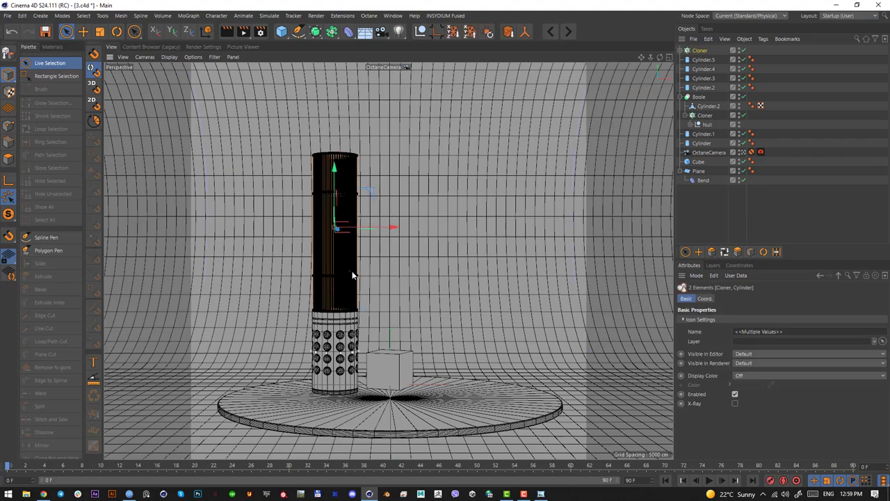
left_click(744, 153)
scroll(419, 139, "up", 5)
middle_click_drag(419, 138, 339, 291, "alt")
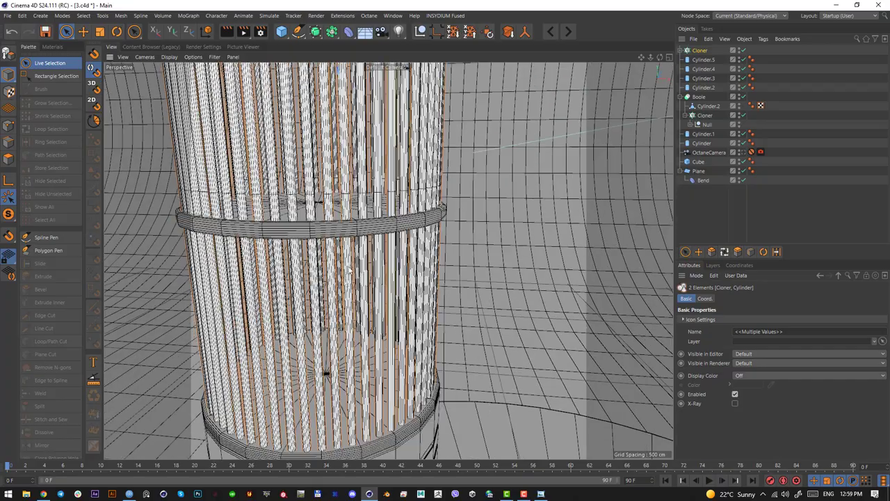
left_click_drag(349, 270, 506, 265, "alt")
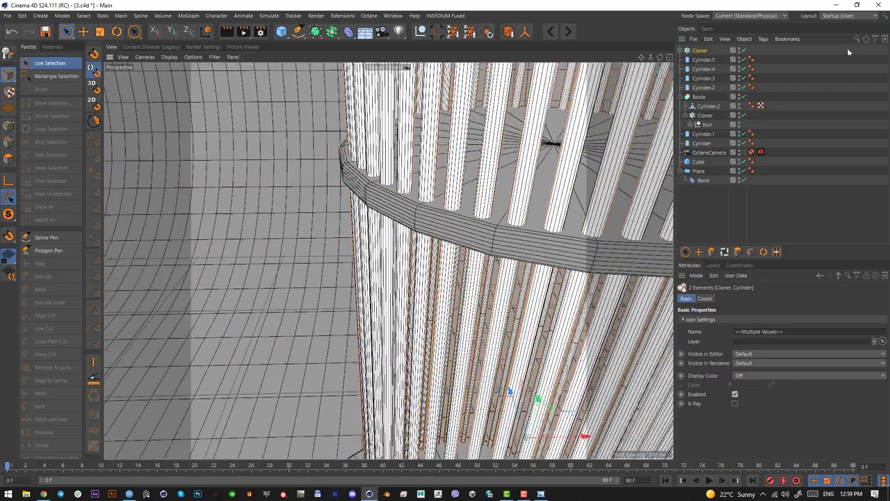
left_click(743, 153)
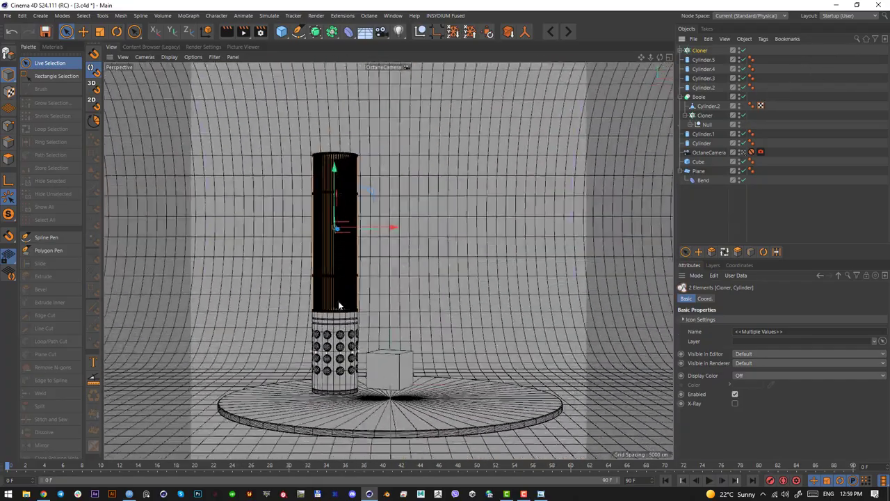
Step: Delete the cube standing beside the pillar
left_click(398, 374)
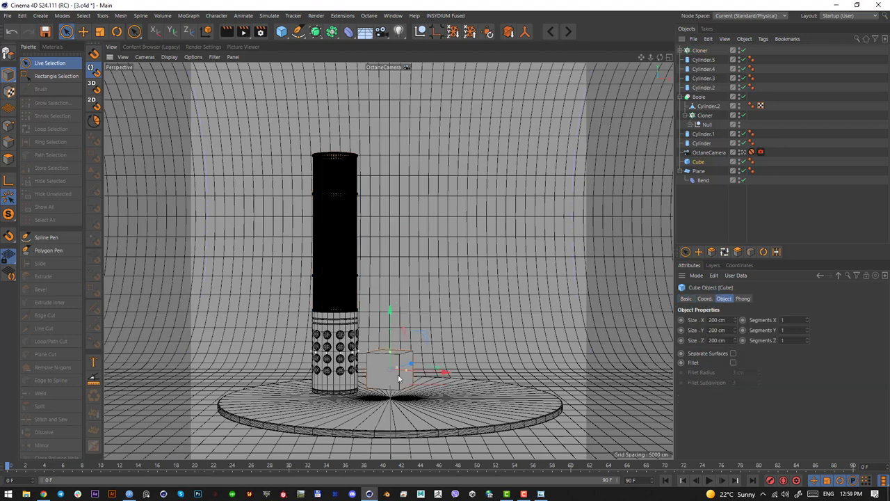
key("Delete")
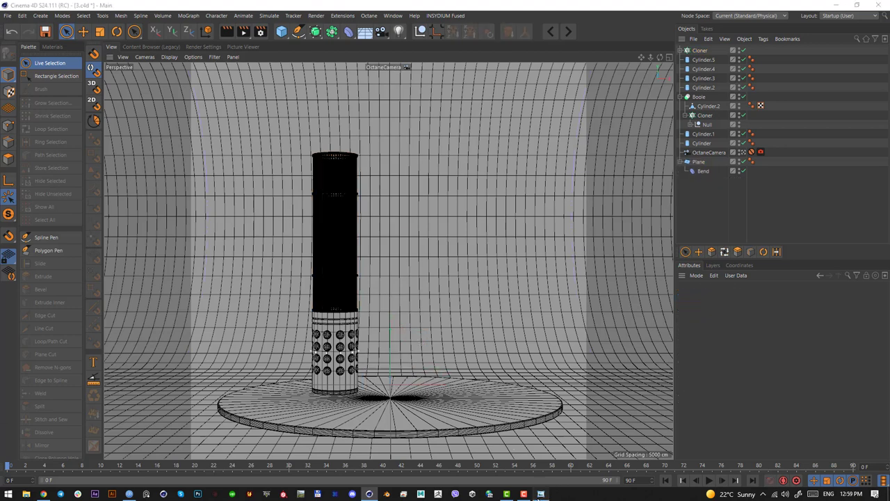
Step: Examine the concentric discs behind the pillar in the reference image in Windows Photo Viewer, and move its window out of the way
left_click(541, 494)
left_click_drag(143, 103, 381, 106)
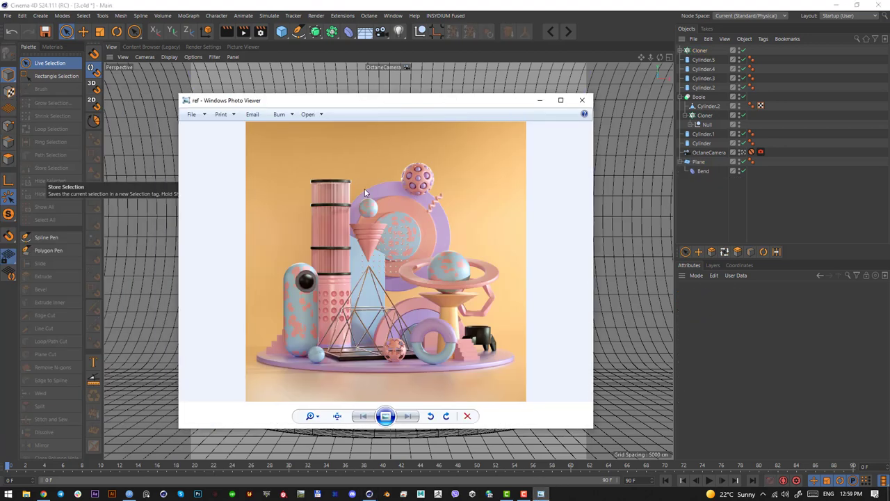
key("Print")
left_click_drag(342, 178, 454, 286)
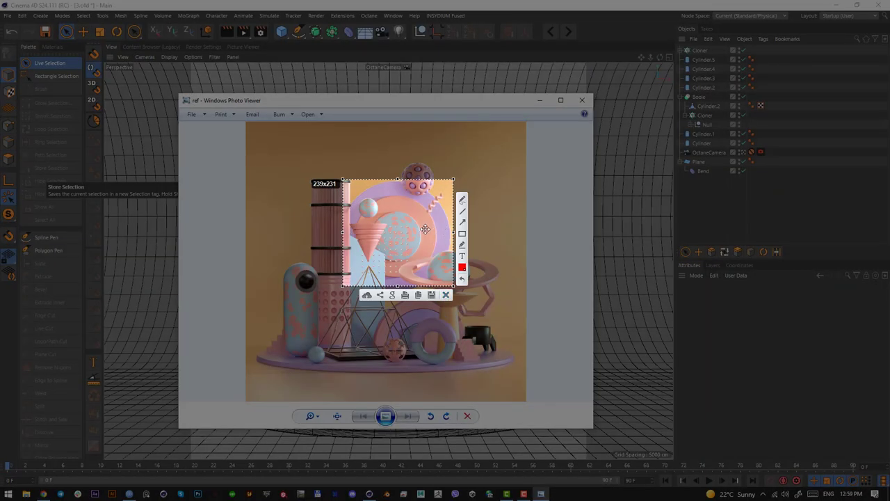
left_click(446, 294)
left_click_drag(442, 106, 0, 96)
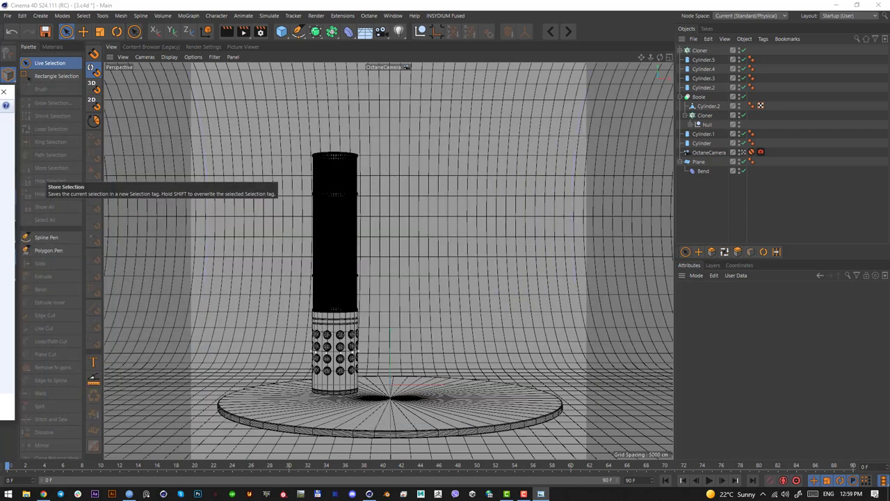
Step: Add a cylinder beside the pillar, raise it above the base and rotate it so its round cap faces the camera
left_click(281, 34)
left_click(467, 45)
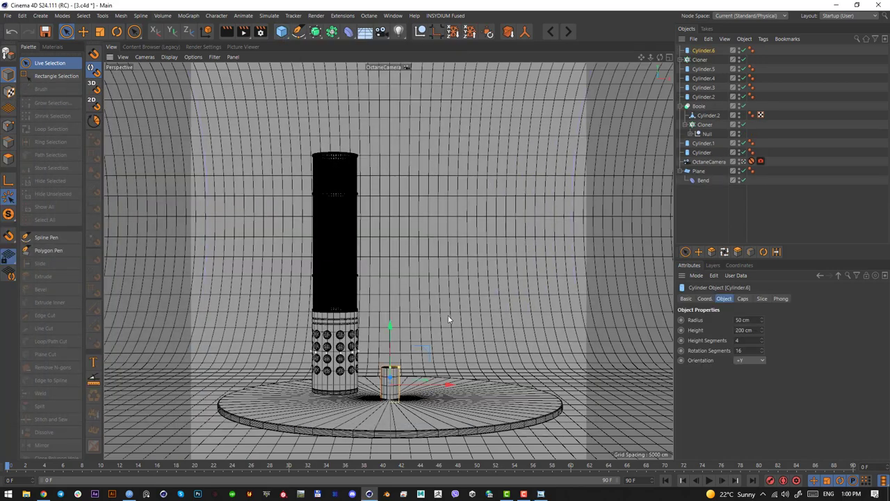
left_click_drag(391, 327, 389, 241)
key("r")
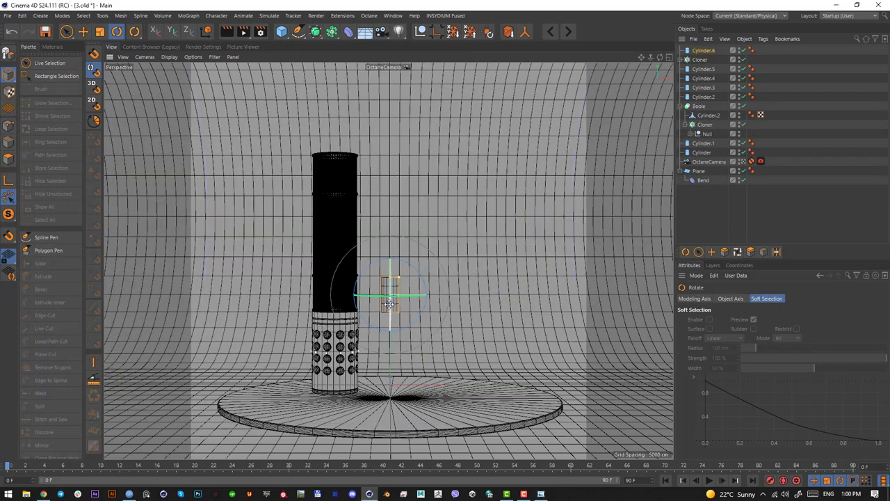
left_click_drag(390, 308, 384, 412)
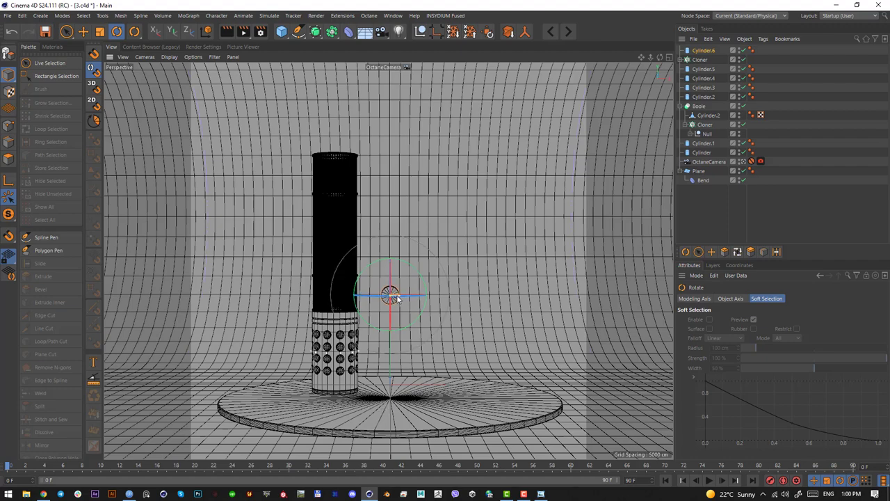
Step: Enlarge the new cylinder to a radius of about 455 cm and move it back behind the pillar
left_click_drag(402, 296, 449, 299)
key("F2")
key("e")
scroll(456, 320, "down", 5)
middle_click_drag(456, 324, 330, 333, "alt")
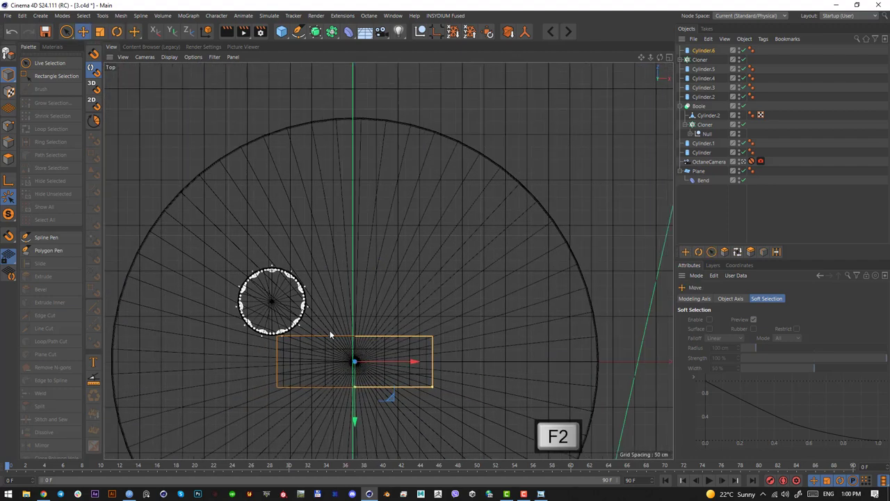
left_click_drag(384, 264, 400, 143)
key("F1")
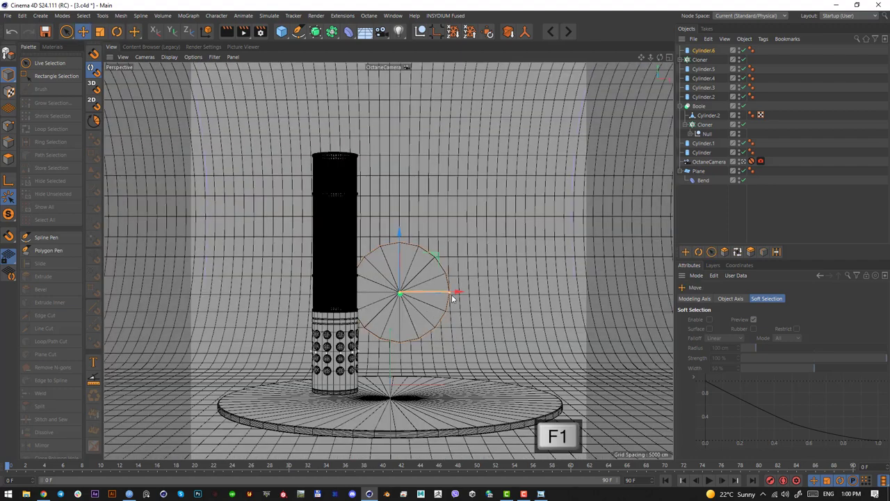
left_click_drag(453, 299, 473, 258)
Step: Turn the large cylinder slightly about the vertical axis and flatten it into a disc about 42 cm thick
key("r")
key("F2")
key("e")
key("F1")
key("F2")
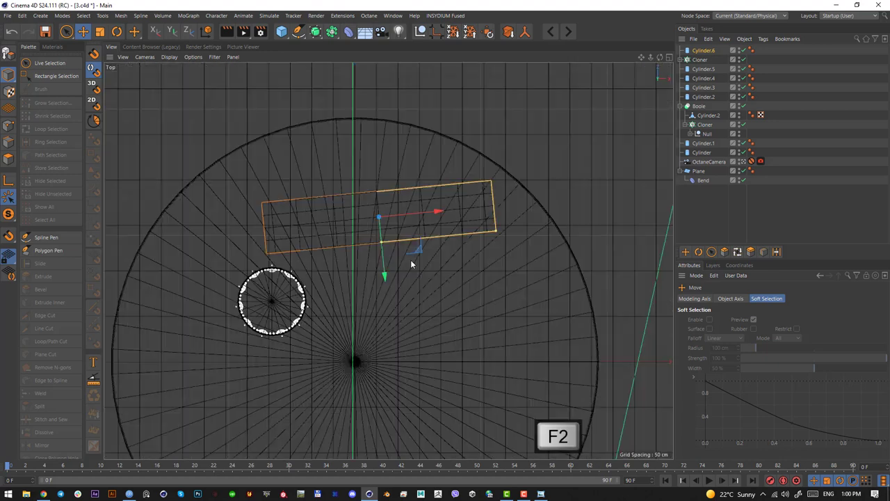
left_click_drag(386, 243, 385, 222)
left_click_drag(411, 251, 411, 254)
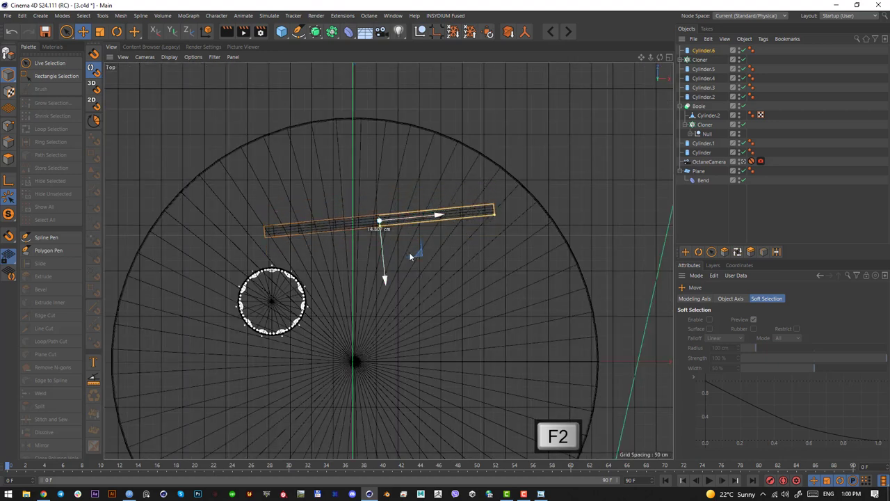
key("F1")
Step: Set the large disc's rotation segments to 77 and shift the disc slightly up and away from the pillar
left_click(710, 50)
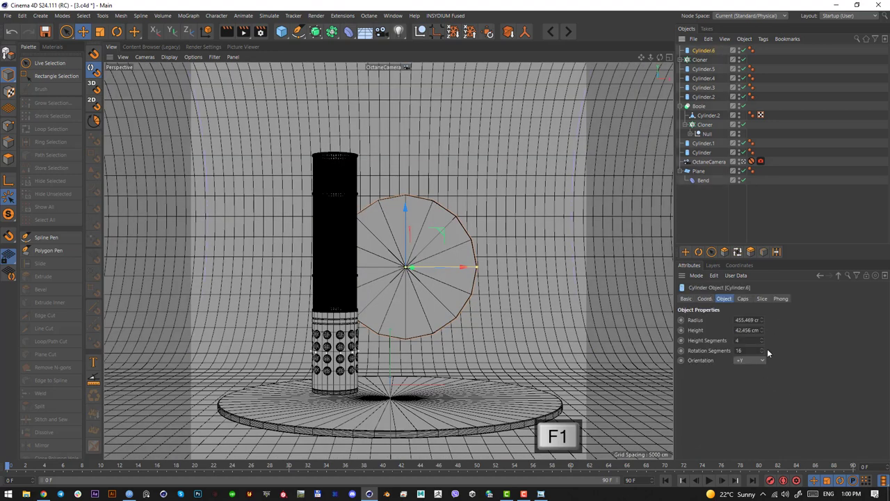
left_click_drag(762, 350, 793, 343)
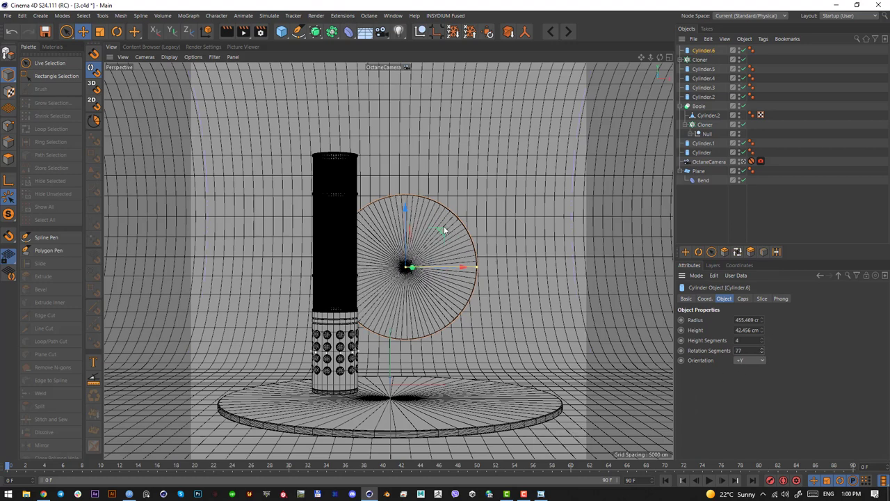
left_click_drag(444, 232, 449, 229)
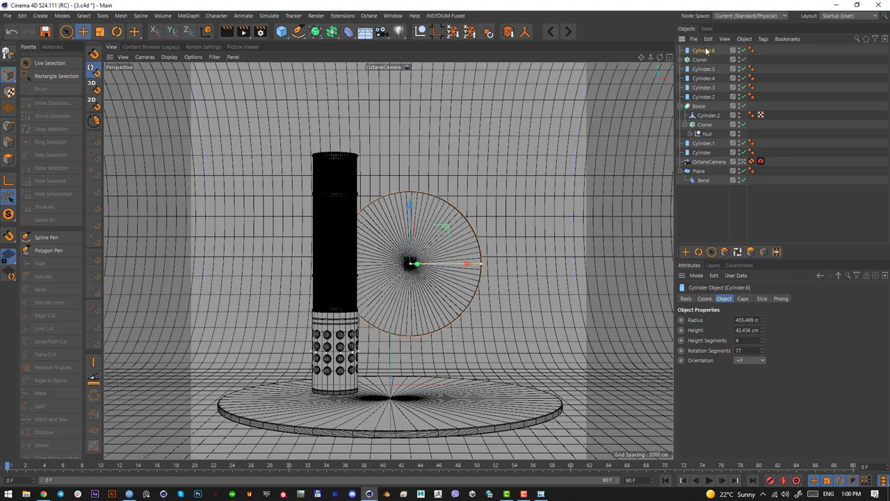
Step: Duplicate the large disc, move the copy in front of it and reduce the copy's radius to about 263 cm
key("ctrl+c")
key("ctrl+v")
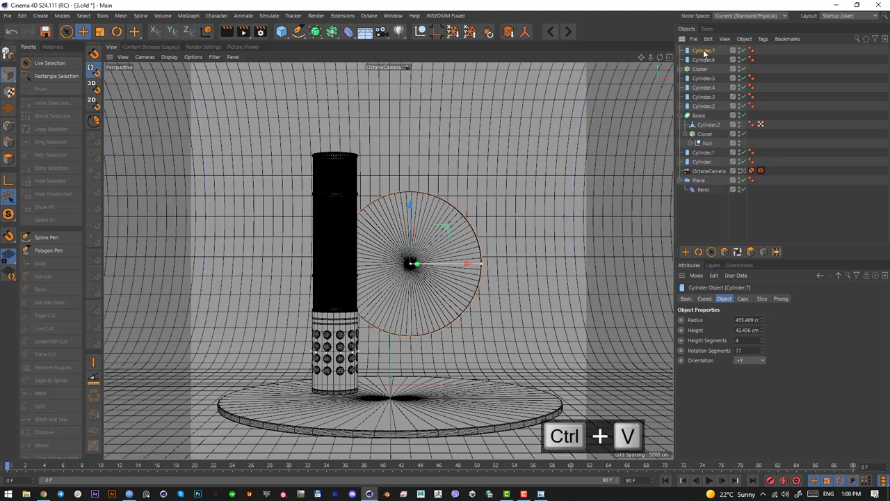
key("F2")
left_click_drag(389, 231, 396, 259)
left_click_drag(504, 228, 454, 231)
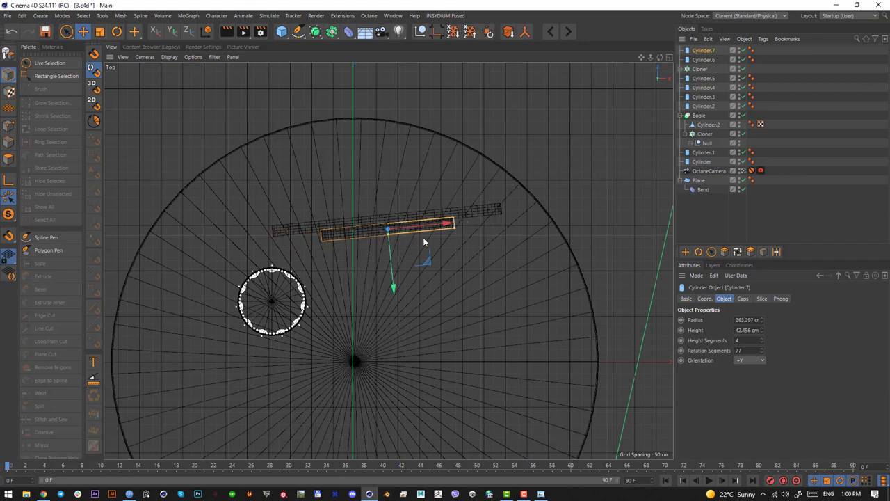
Step: Thin the second disc to about 30 cm against the large one and enlarge its radius to about 301 cm
left_click_drag(391, 254, 362, 264)
scroll(344, 242, "up", 5)
key("F1")
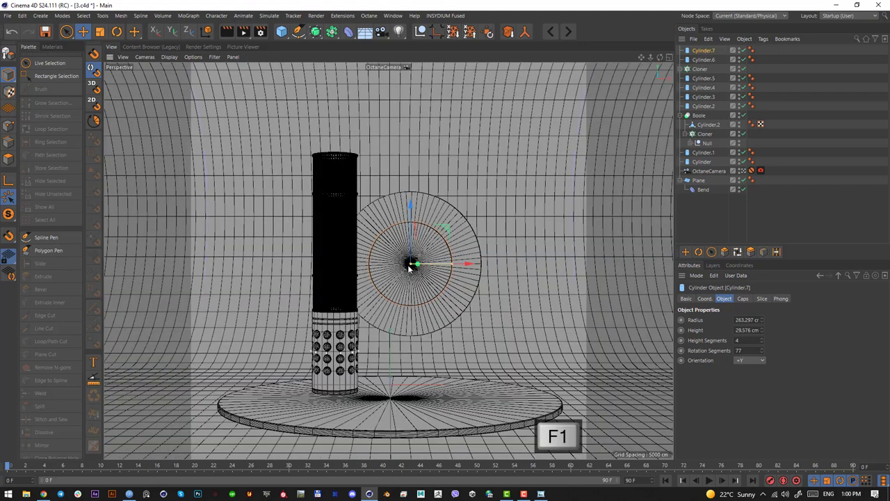
left_click_drag(454, 265, 459, 268)
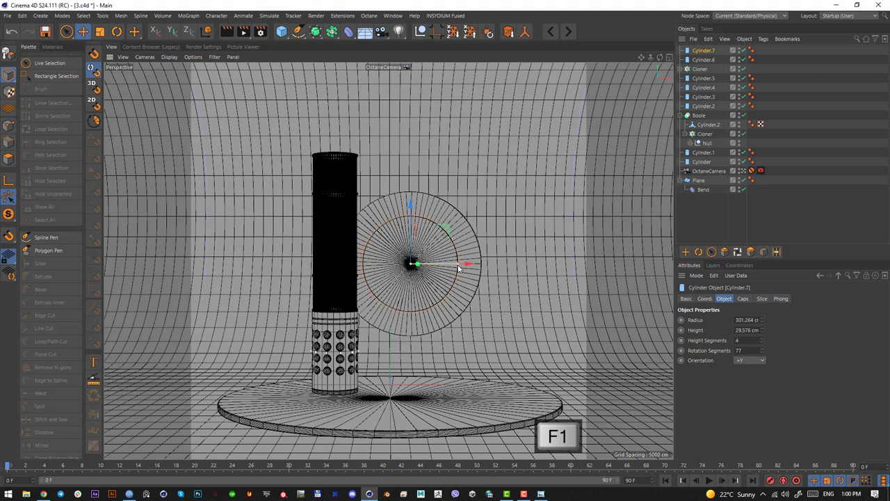
Step: Enable a cap fillet on the large disc and set the fillet radius to 8 cm
left_click(703, 60)
left_click(743, 299)
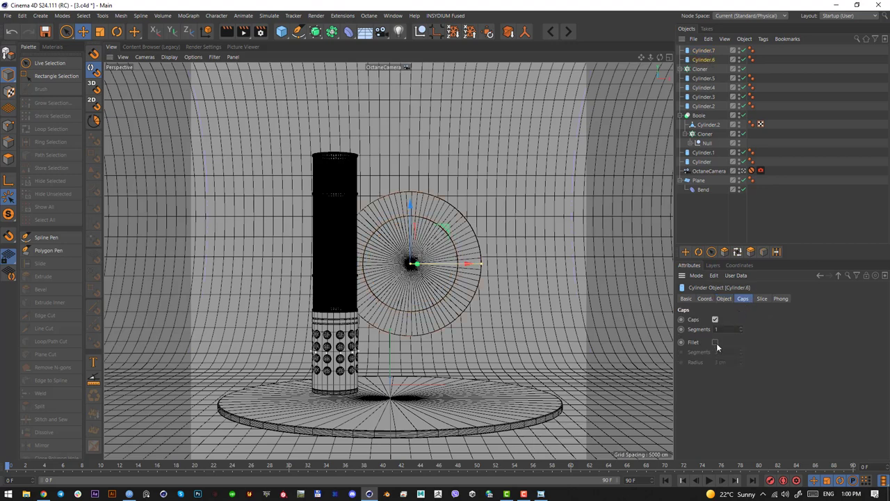
left_click(715, 342)
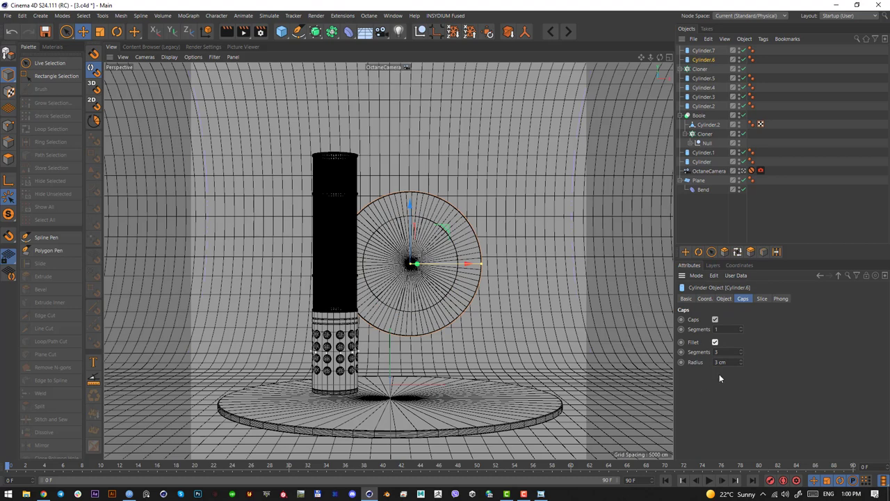
left_click(741, 361)
left_click(742, 360)
left_click(742, 360)
left_click(742, 360)
left_click(742, 360)
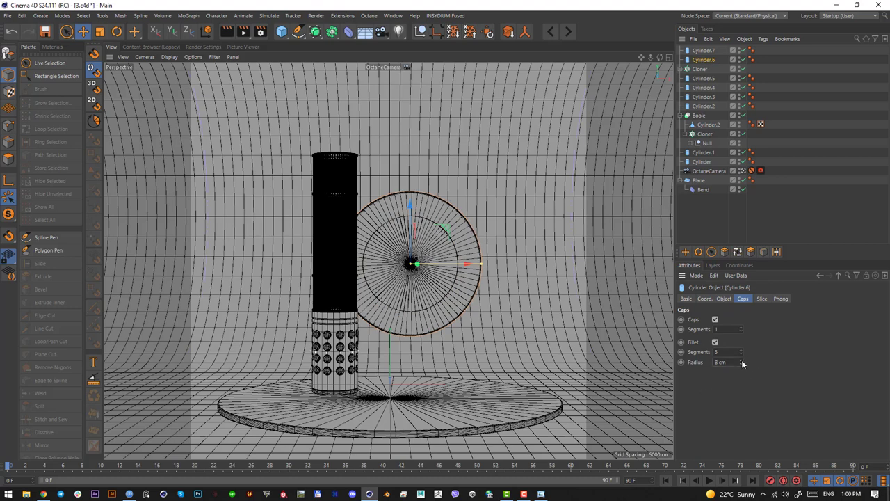
Step: Enable a cap fillet on the second disc and set the fillet radius to 9 cm
left_click(444, 282)
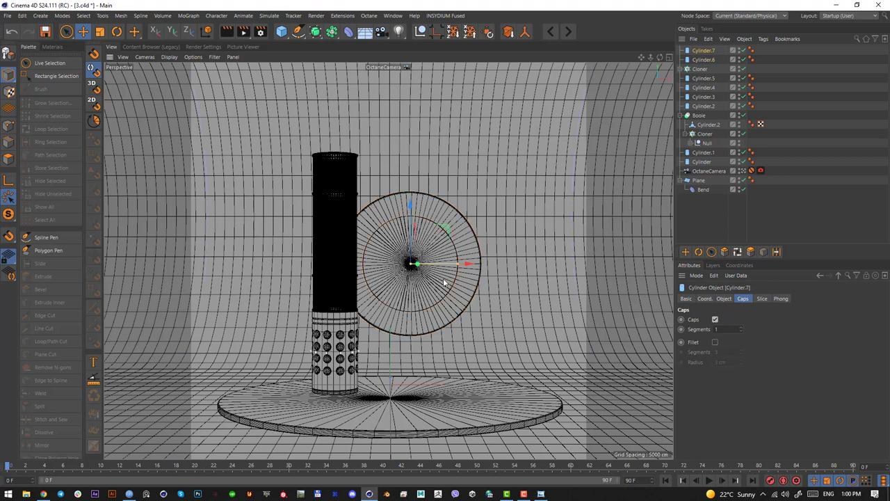
left_click(715, 342)
left_click_drag(741, 362, 740, 362)
Step: Duplicate the second disc slightly forward and reduce the copy's radius to about 204 cm
key("F2")
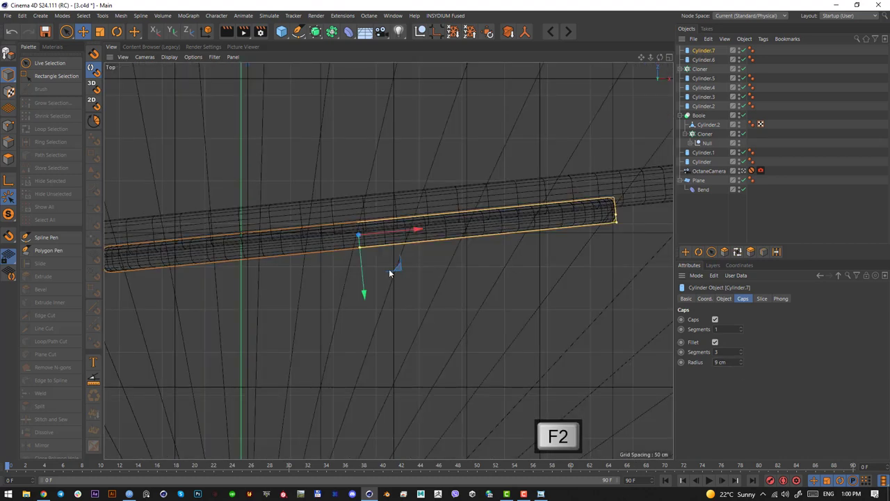
left_click_drag(362, 278, 366, 300, "ctrl")
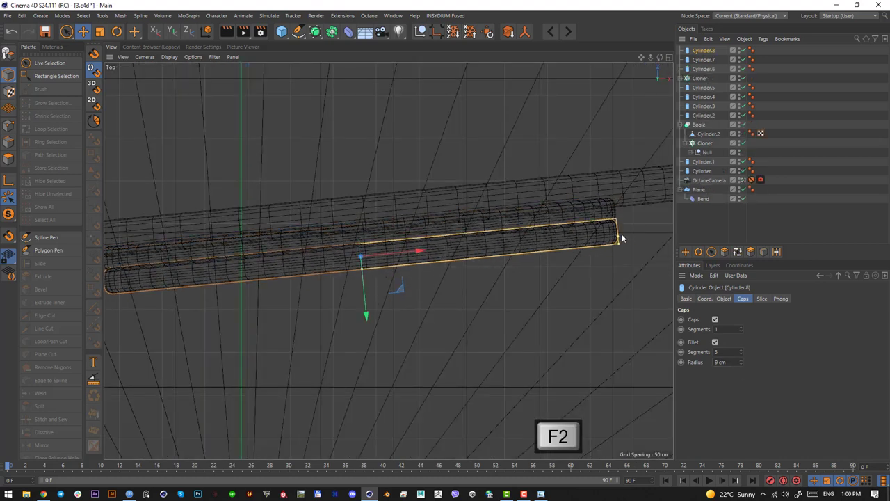
left_click_drag(619, 248, 537, 261)
key("F1")
key("F2")
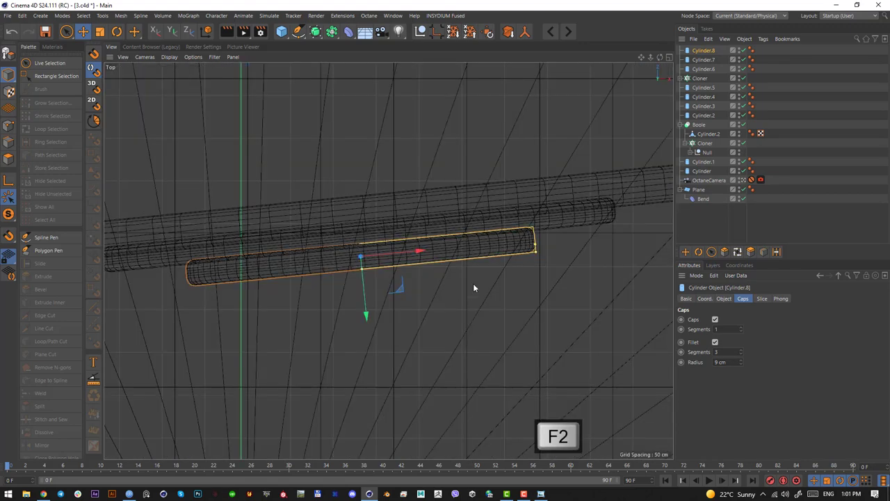
key("F1")
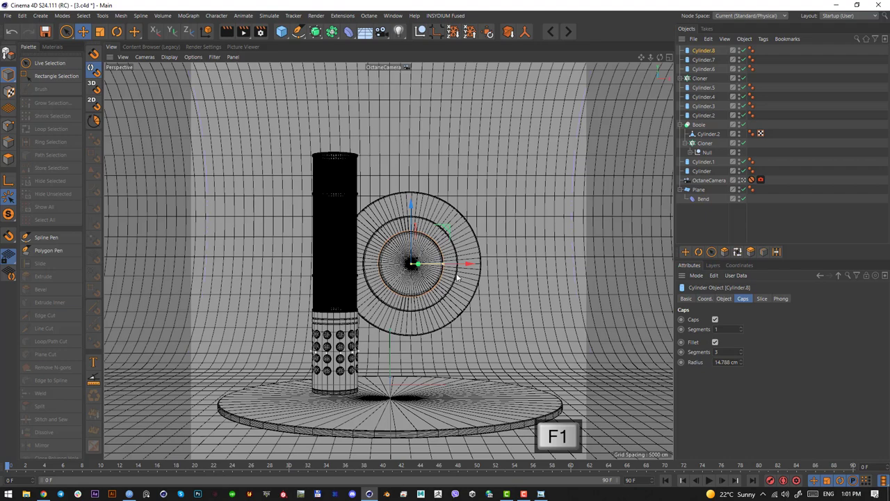
key("ctrl+z")
key("F4")
scroll(496, 261, "up", 5)
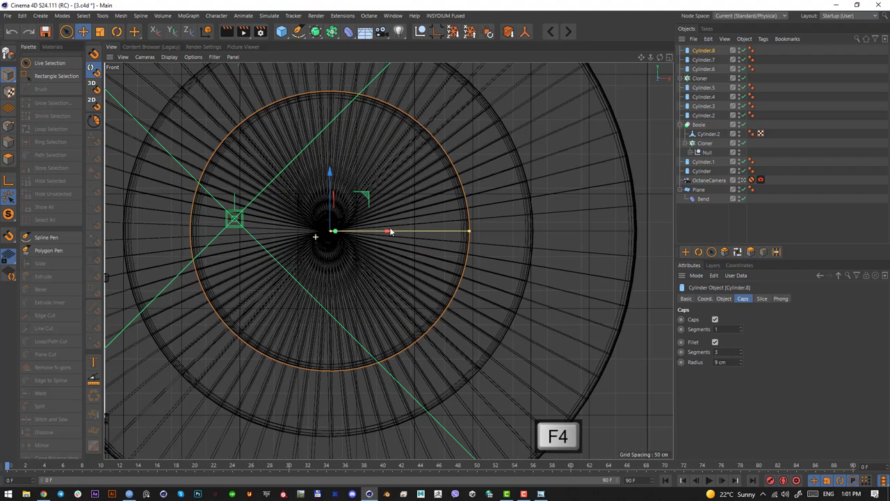
left_click_drag(467, 233, 453, 239)
key("F1")
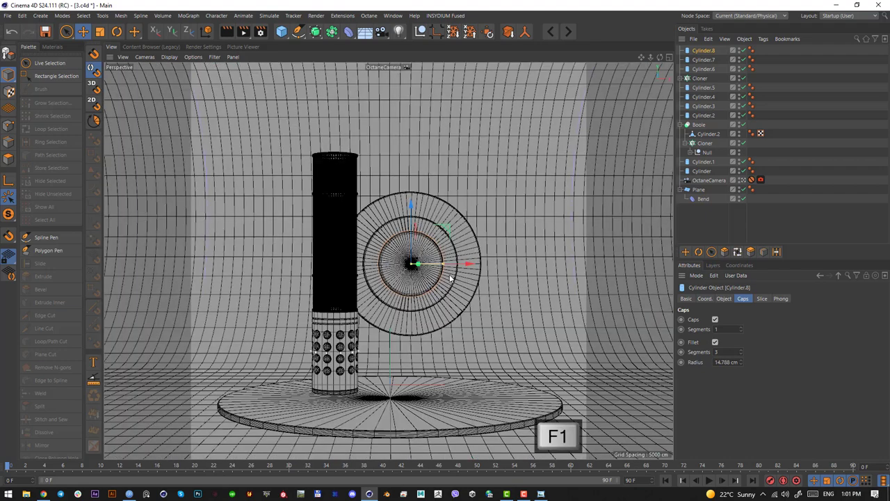
key("ctrl+z")
Step: Set the smallest disc's radius to about 179 cm
left_click(729, 299)
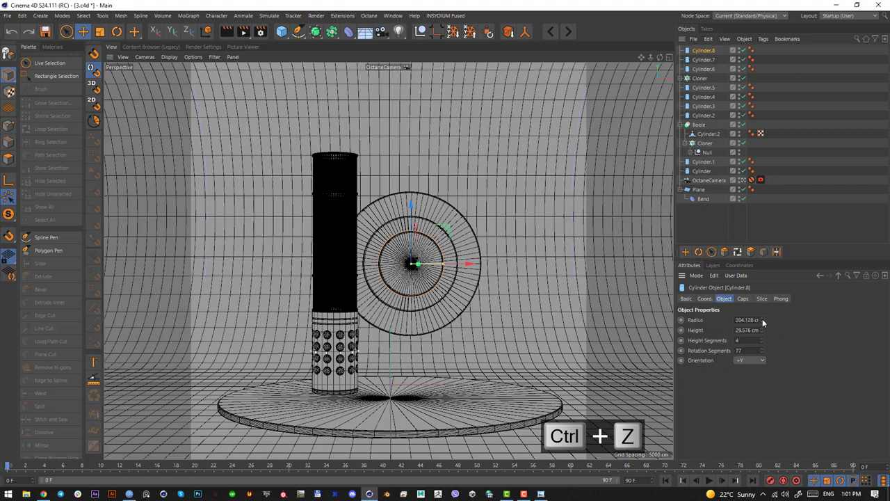
left_click_drag(763, 319, 669, 297)
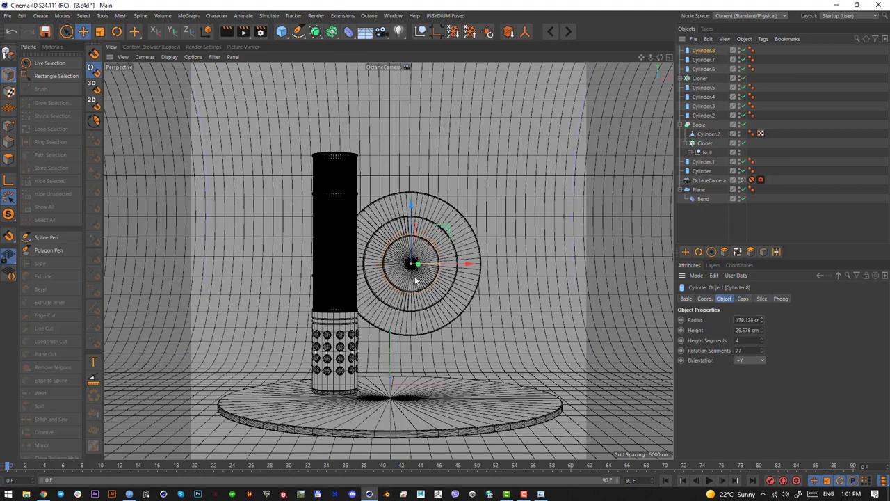
Step: Add a sphere of about 136 cm radius at the upper-right edge of the round discs and set its segments to 38
left_click(281, 32)
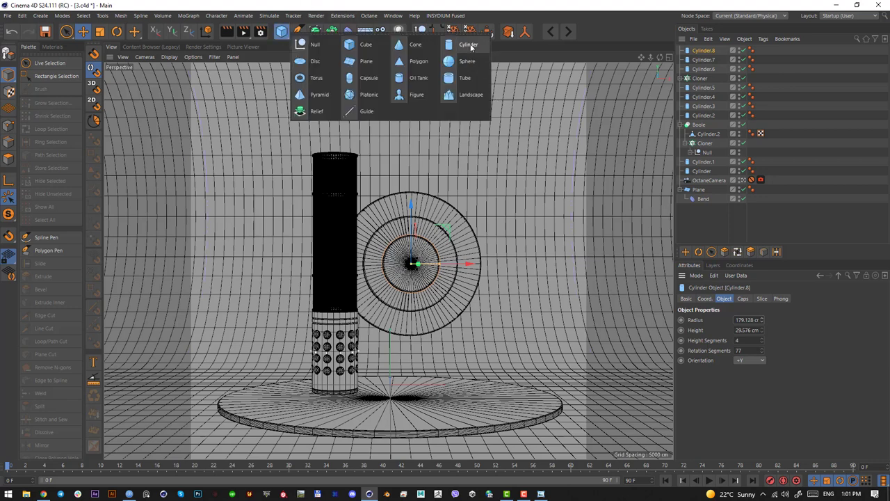
left_click(467, 61)
key("e")
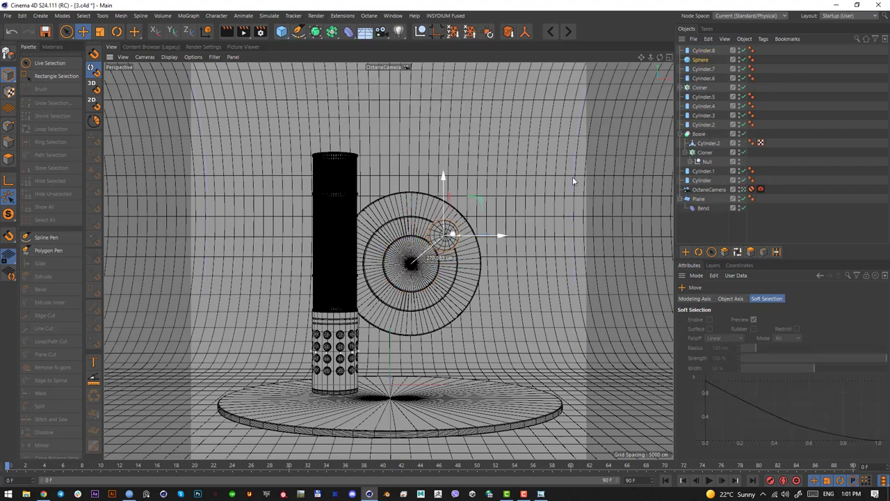
key("F2")
key("F1")
key("t")
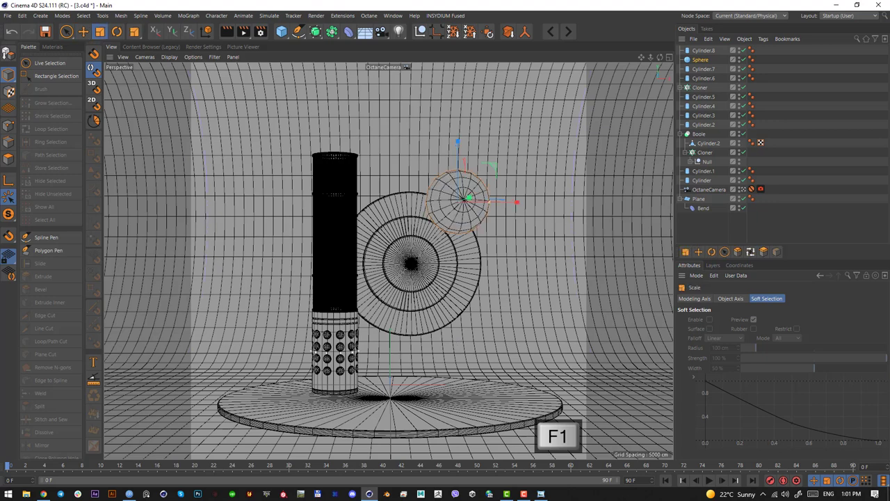
left_click_drag(526, 211, 390, 373)
left_click(700, 60)
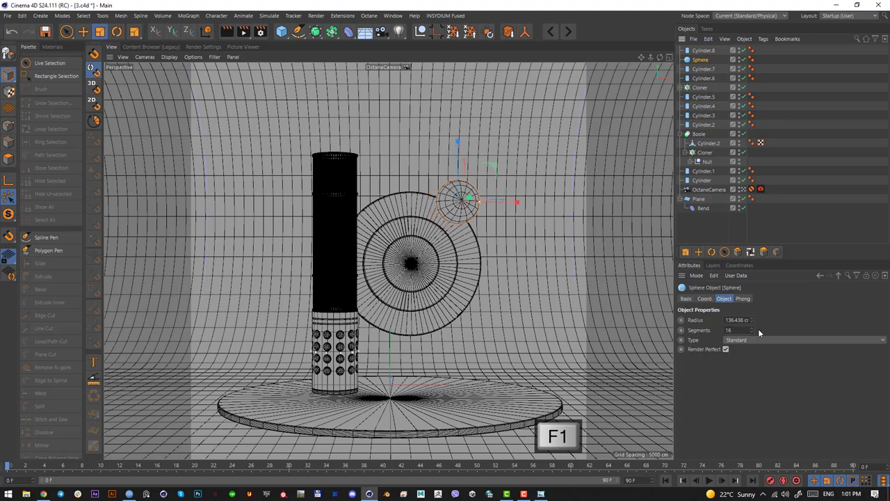
left_click_drag(752, 330, 752, 314)
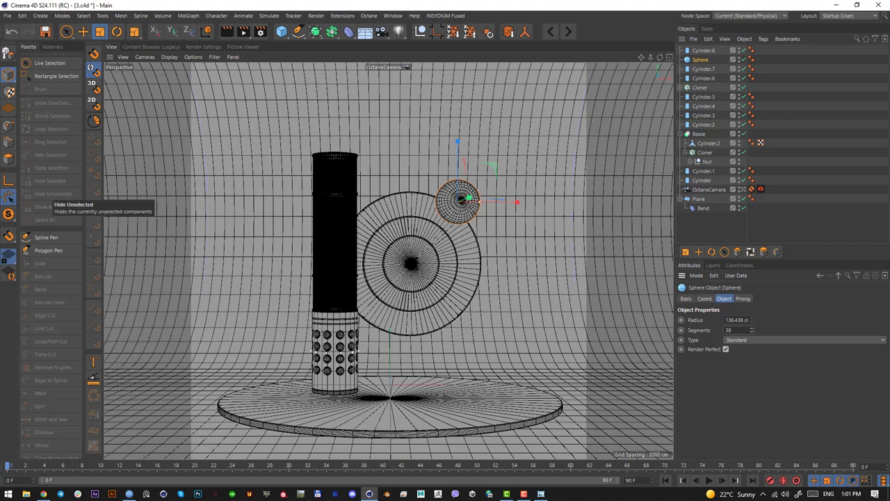
Step: Following the reference's blue panel, add a cube about 478 cm wide and 22 cm thick between the column and the discs
left_click(341, 200)
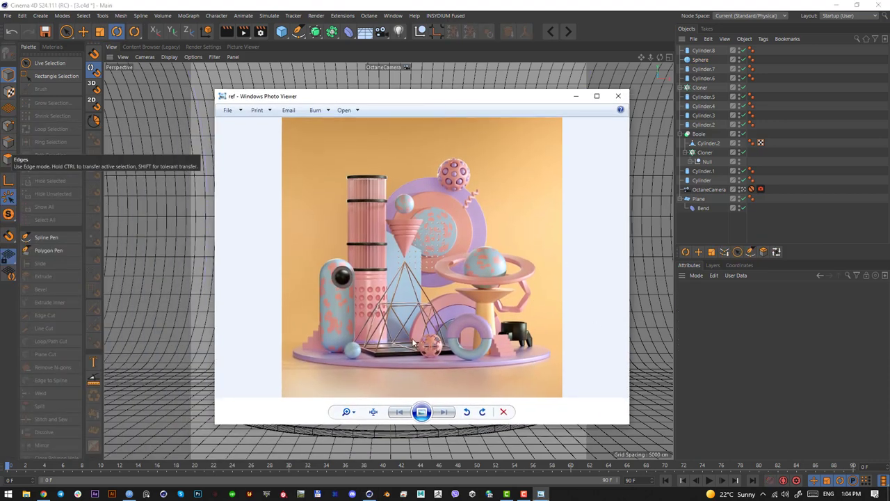
key("Print")
left_click_drag(422, 348, 348, 169)
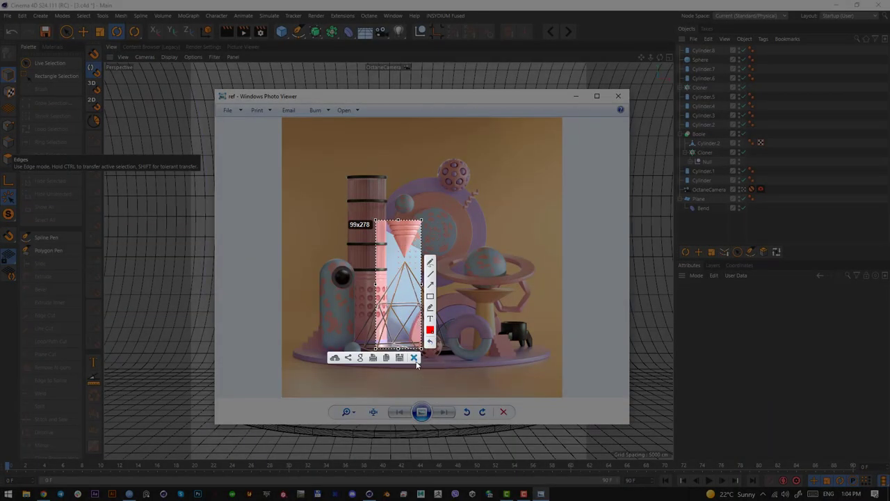
key("ctrl+c")
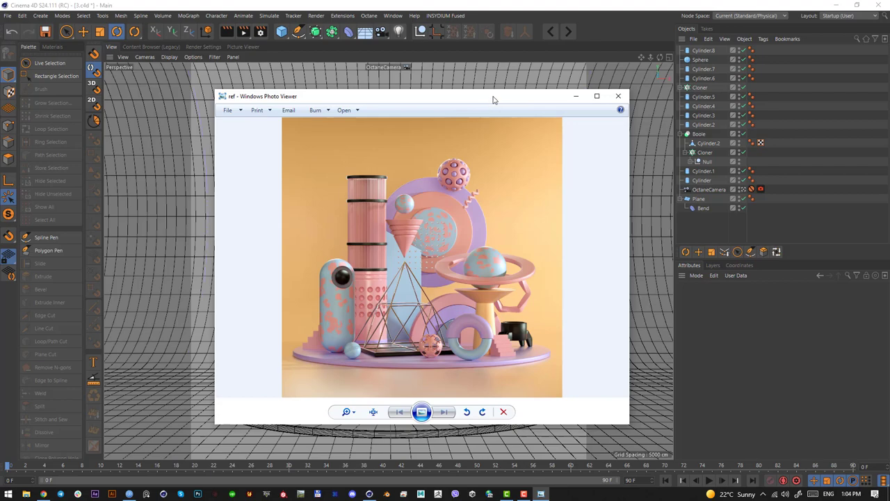
left_click_drag(493, 97, 0, 93)
left_click(281, 31)
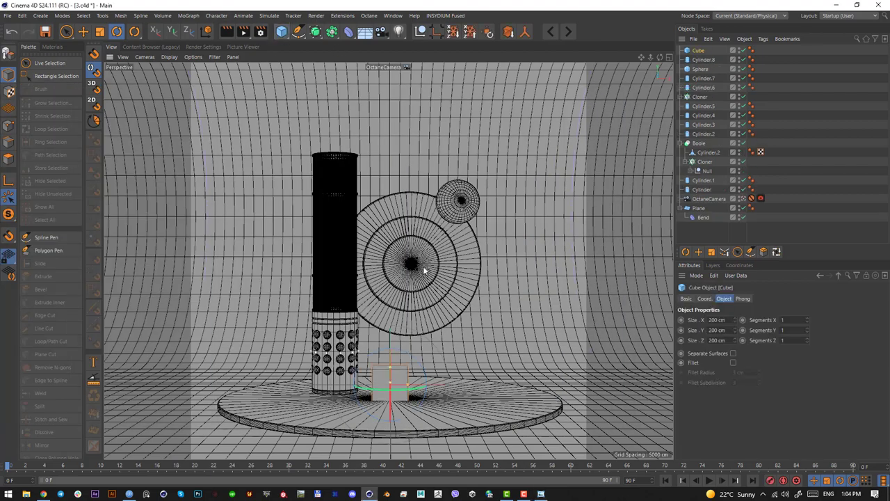
key("F2")
key("e")
left_click_drag(340, 294, 337, 265)
scroll(285, 233, "up", 8)
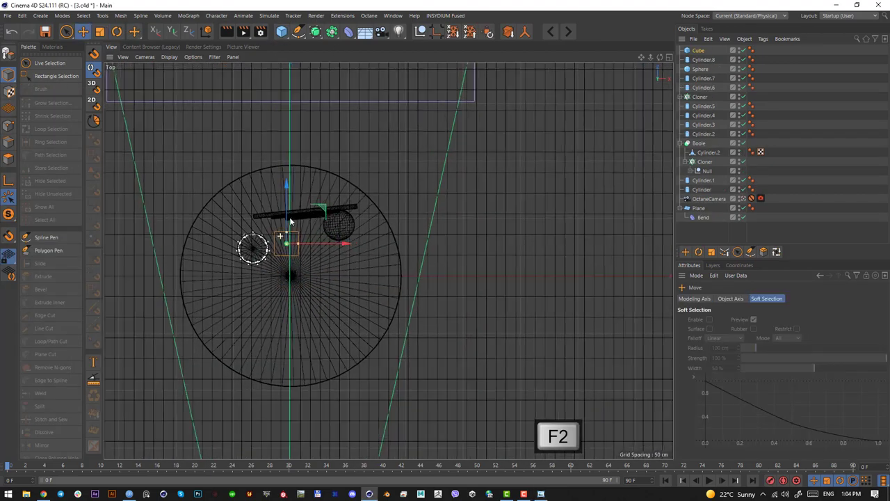
left_click_drag(297, 227, 300, 255)
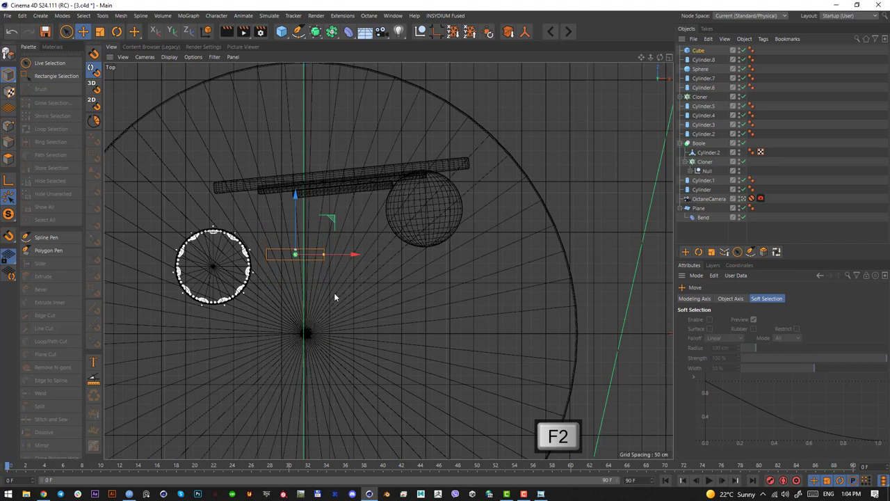
left_click_drag(334, 292, 302, 212)
left_click_drag(242, 207, 243, 204)
Step: Stretch the cube to about 1030 cm tall and raise it to stand on the platform beside the column
key("F3")
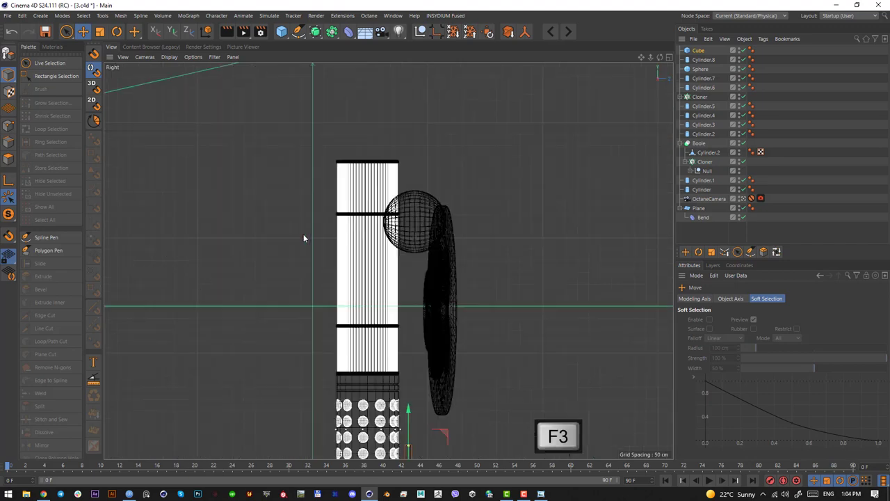
scroll(304, 237, "down", 5)
scroll(416, 326, "up", 8)
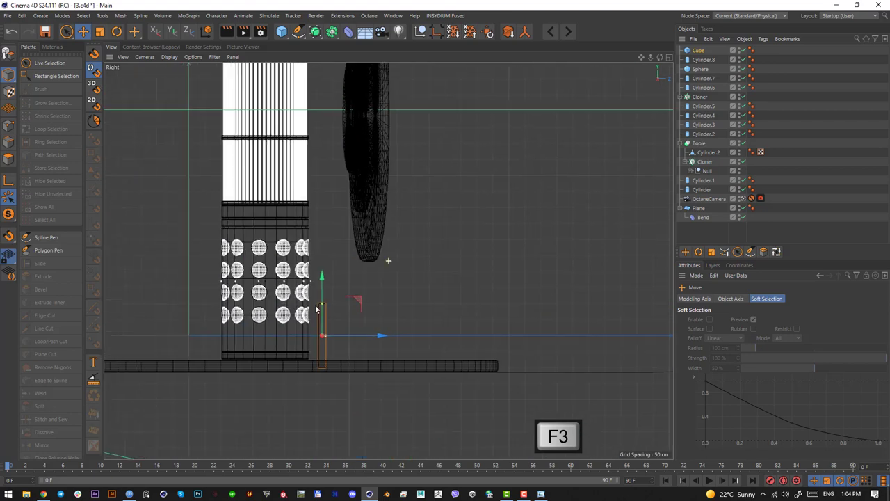
scroll(334, 379, "down", 3)
left_click_drag(326, 358, 326, 286)
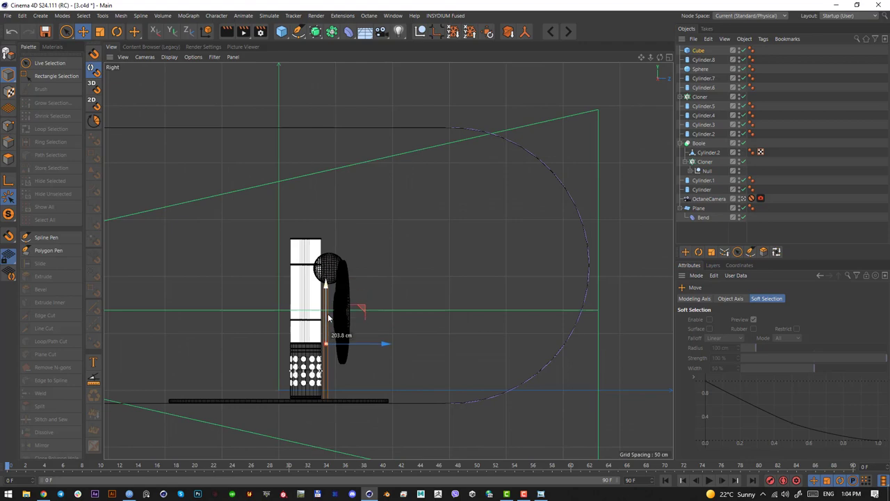
key("F1")
left_click_drag(400, 313, 421, 304)
Step: Round the panel's edges with a 7 cm fillet and shift the panel slightly down and to the right
left_click(698, 51)
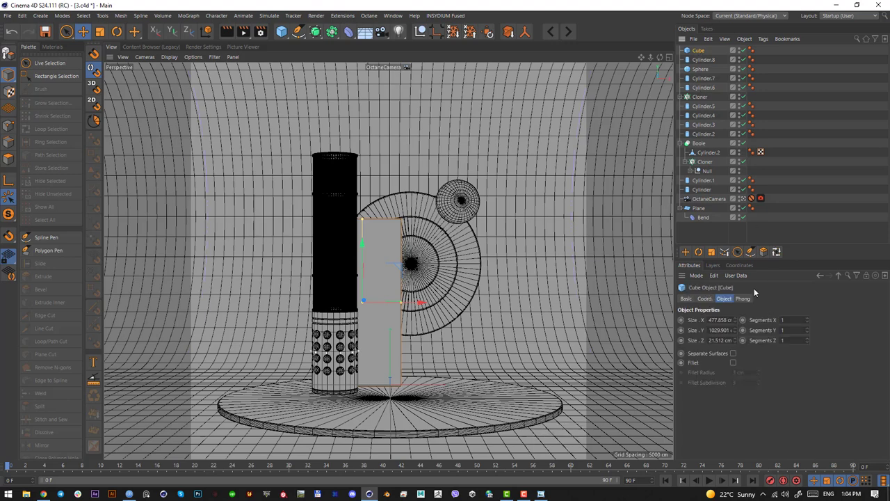
left_click(733, 363)
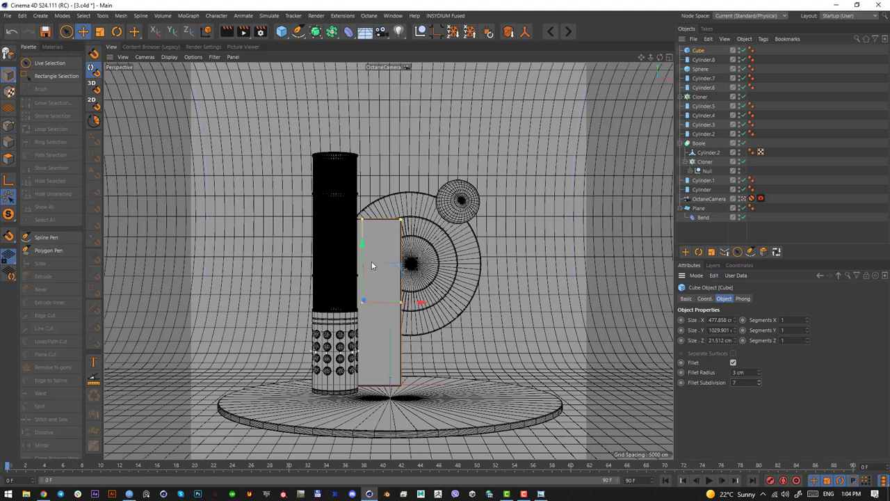
left_click_drag(759, 376, 759, 367)
left_click_drag(362, 253, 362, 255)
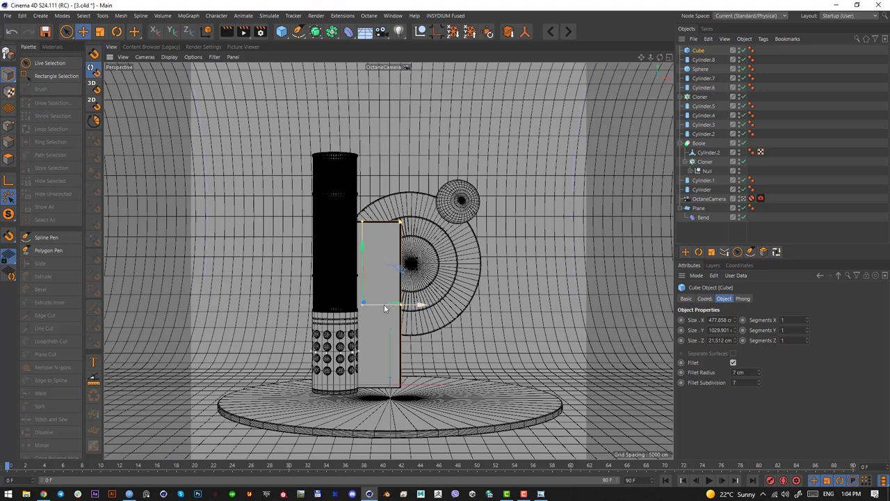
left_click_drag(384, 304, 394, 306)
Step: Make the panel editable and reshape its right-side points, lowering the upper corner for a slanted top and widening the panel
key("c")
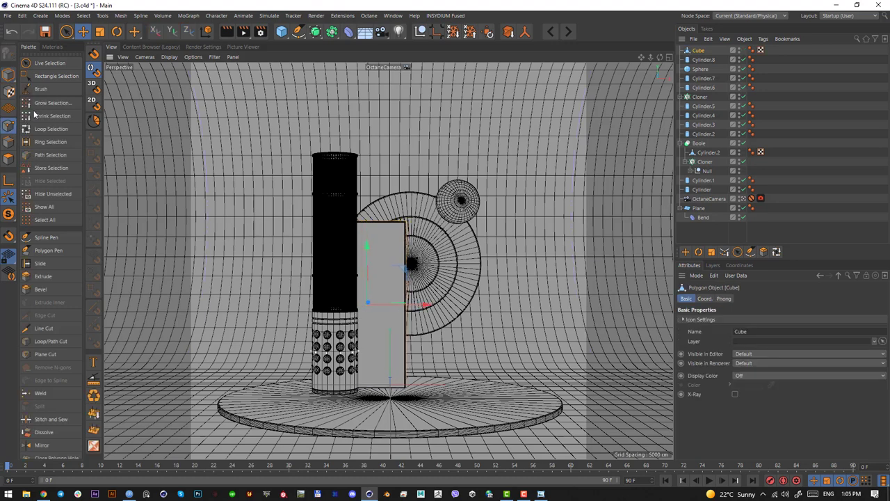
left_click_drag(66, 31, 82, 54)
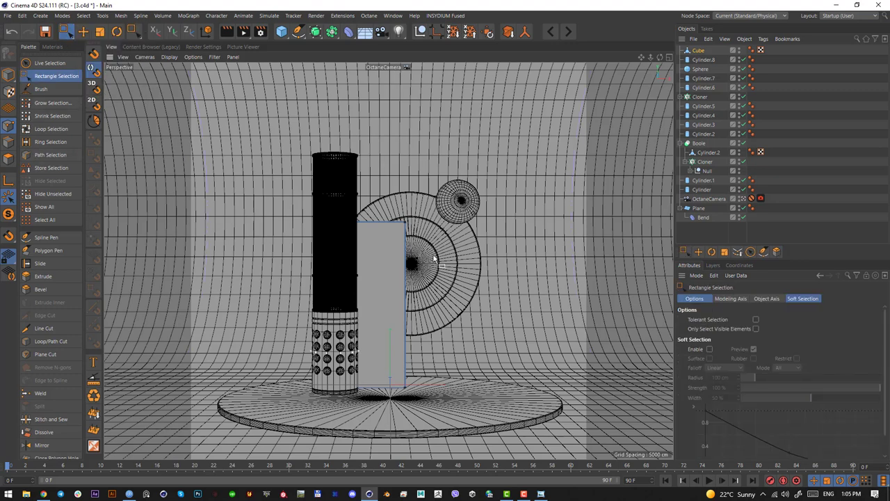
left_click_drag(434, 256, 407, 220)
left_click_drag(446, 422, 383, 248)
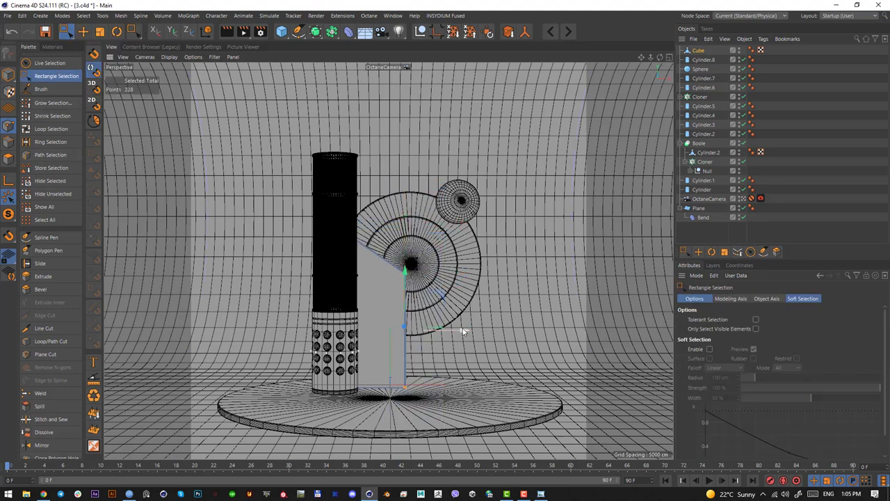
left_click_drag(463, 332, 469, 334)
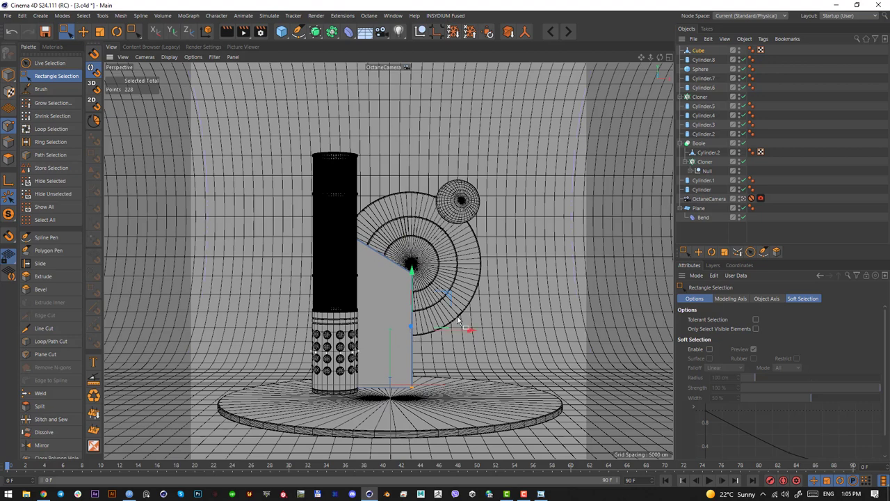
Step: Following the arch in the reference image, add a tube in object mode and slice it from 0° to 180°
left_click_drag(0, 103, 309, 109)
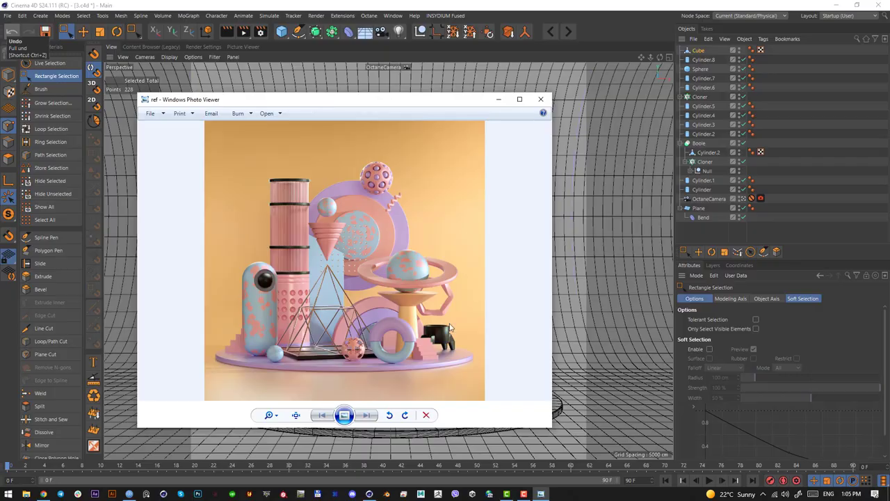
key("Print")
left_click_drag(334, 342, 427, 297)
left_click(418, 352)
left_click_drag(429, 102, 0, 108)
left_click(8, 75)
left_click(276, 35)
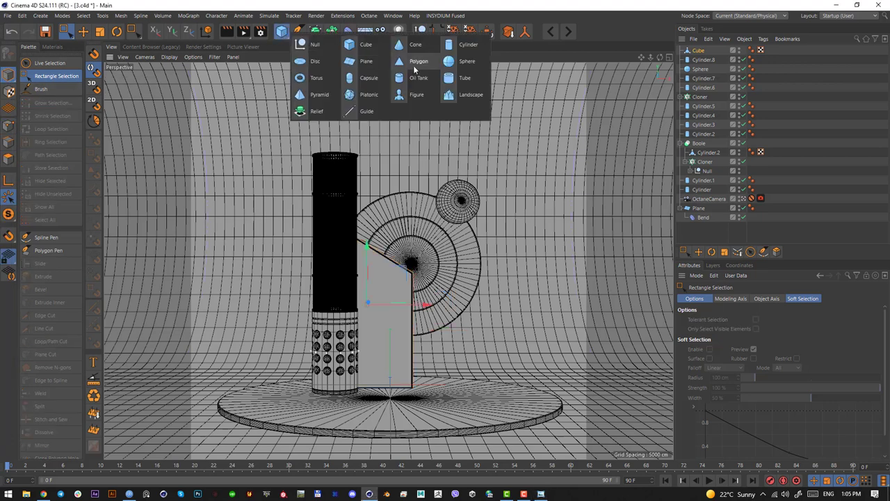
left_click(449, 85)
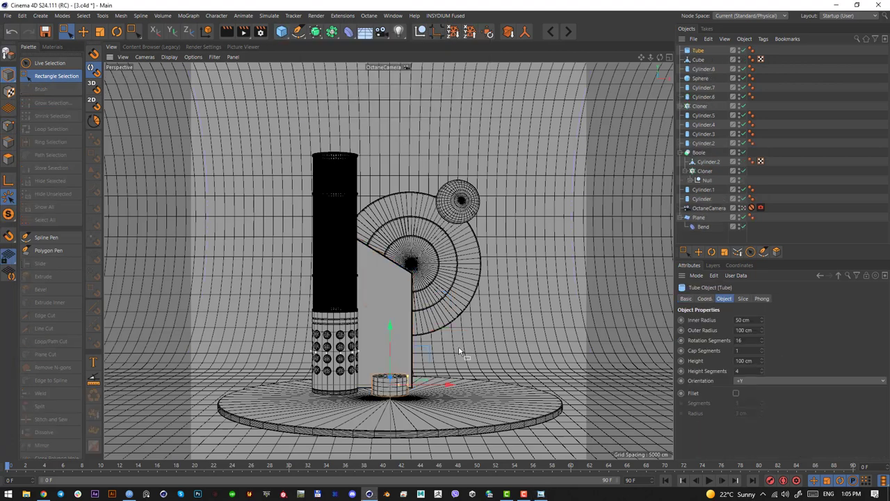
left_click(747, 298)
left_click(721, 320)
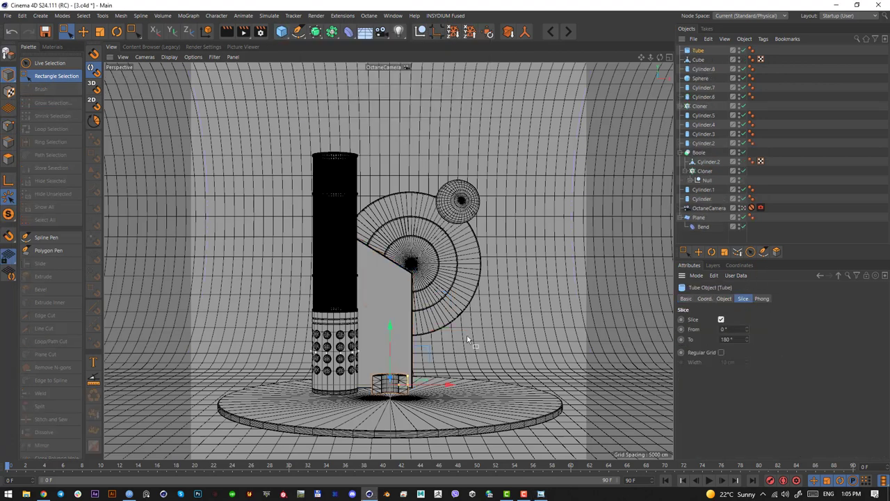
Step: Rotate the sliced tube upright so it forms an arch facing the camera, undoing the surplus rotation
key("r")
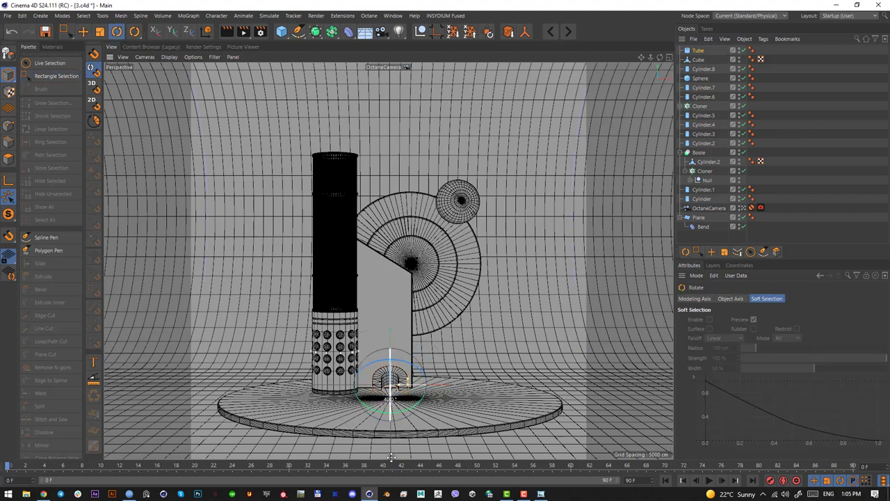
left_click_drag(391, 457, 391, 500)
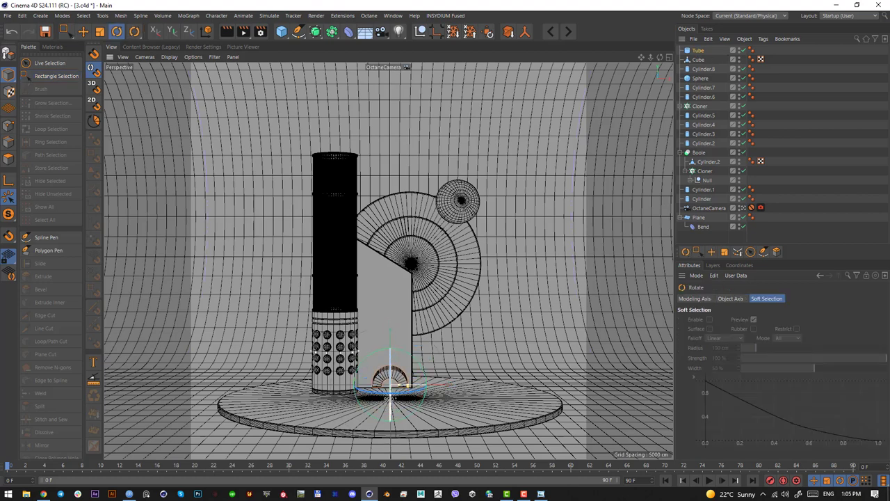
left_click_drag(390, 398, 390, 398)
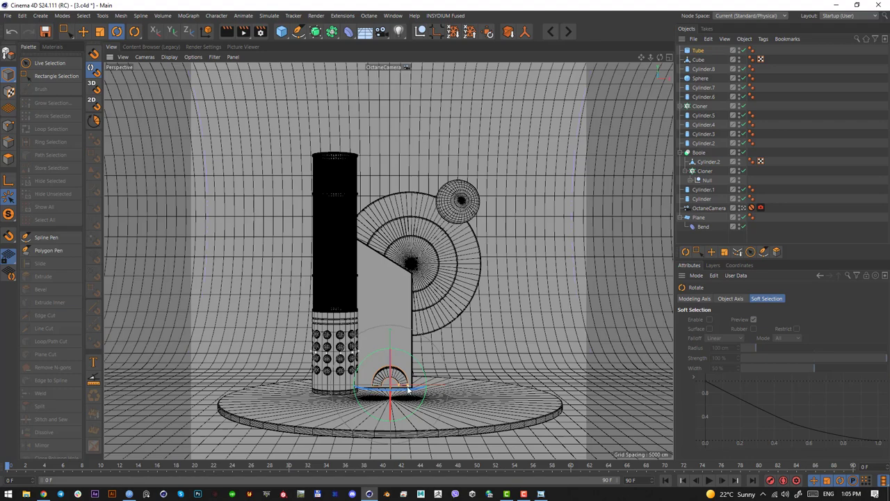
key("ctrl+z")
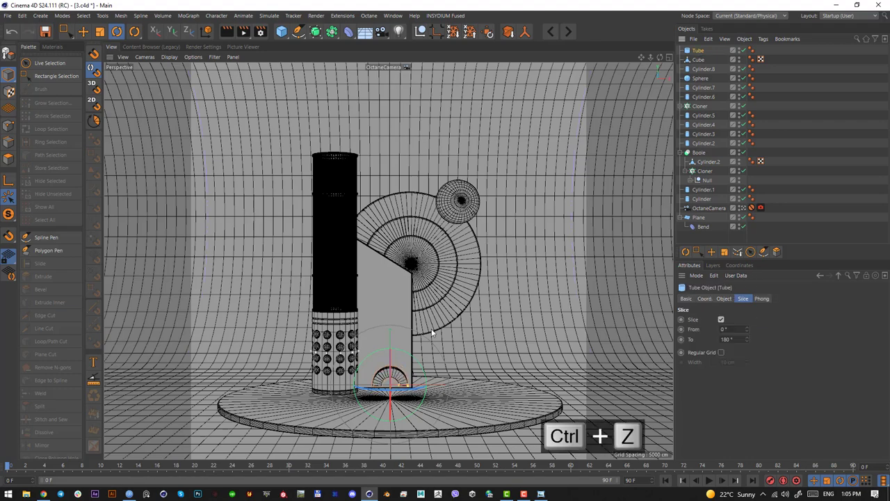
Step: Resize the arch to about 229 cm outer radius, 129 cm inner radius and 56 cm depth, and turn it slightly
key("F2")
key("e")
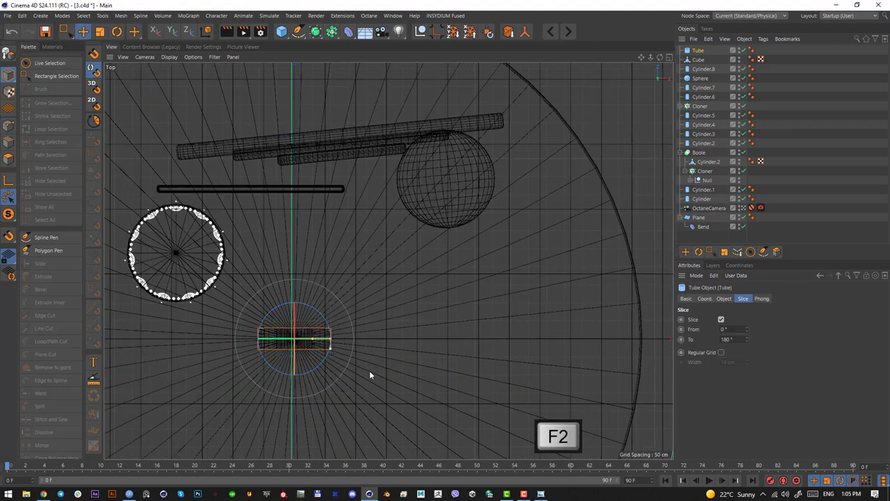
left_click_drag(370, 375, 423, 305)
key("r")
key("e")
left_click_drag(479, 352, 430, 323)
Step: Position the arch on the platform in front of the slanted panel's lower-right corner
key("F1")
left_click_drag(366, 243, 409, 252)
key("F2")
key("F1")
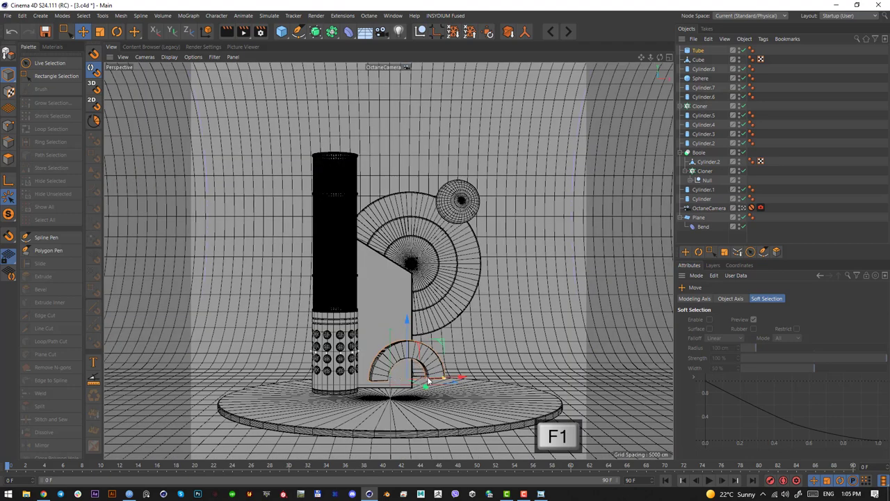
left_click_drag(428, 376, 433, 376)
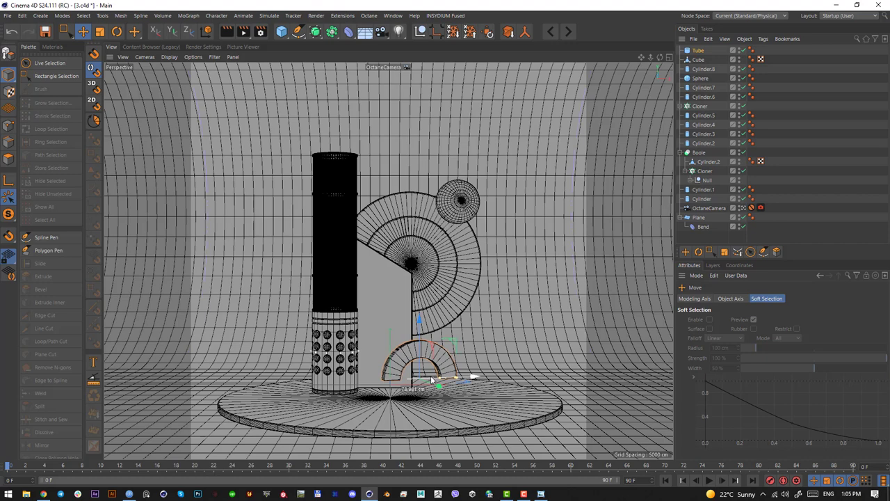
mouse_move(421, 339)
left_mouse_down()
mouse_move(422, 354)
mouse_move(423, 346)
left_mouse_up()
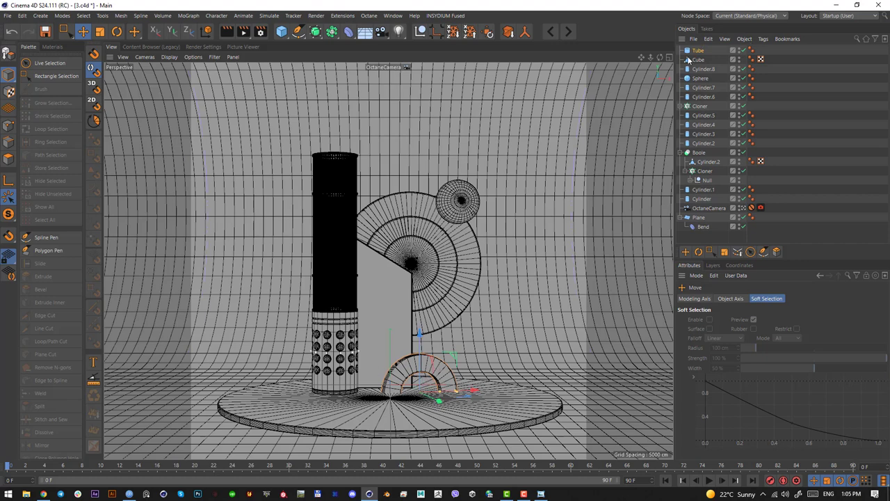
Step: Enable the fillet on the arch's tube object
left_click(694, 52)
left_click(725, 298)
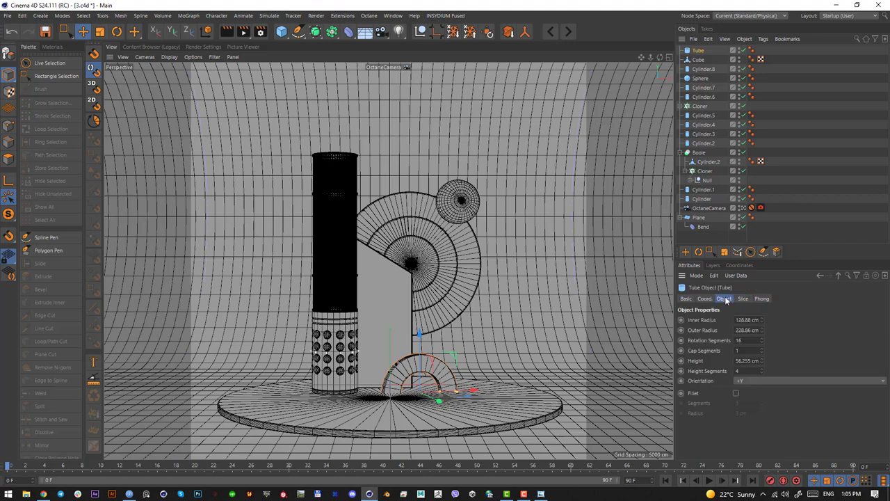
left_click(736, 394)
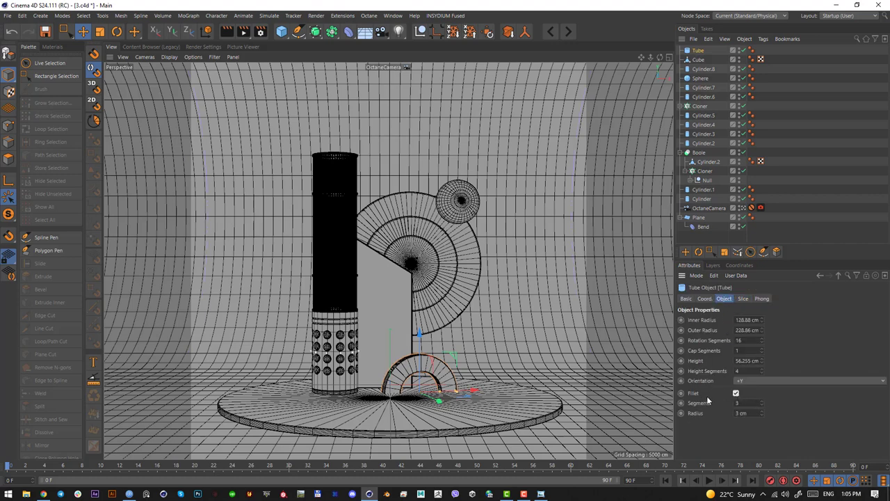
Step: Set the arch tube's fillet radius to 6 cm
left_click(763, 412)
left_click(763, 412)
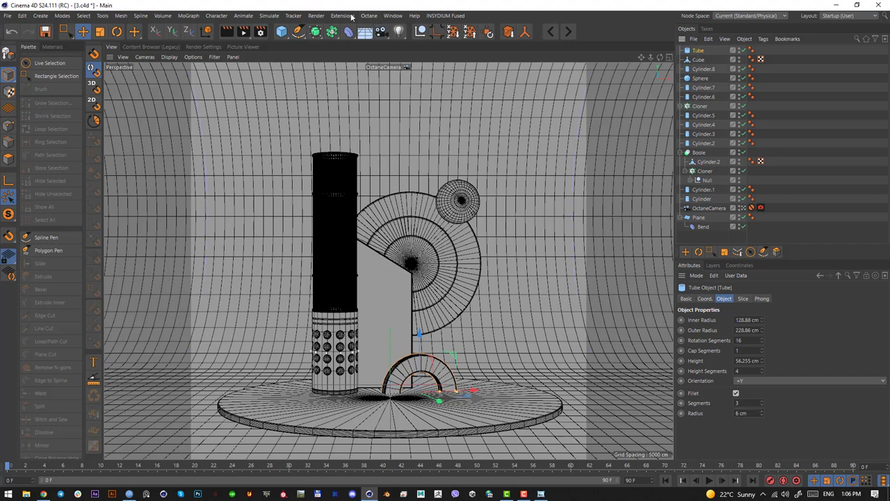
Step: Add a cylinder inside the arch and resize it to about 132 cm radius and 55 cm height
left_click(283, 33)
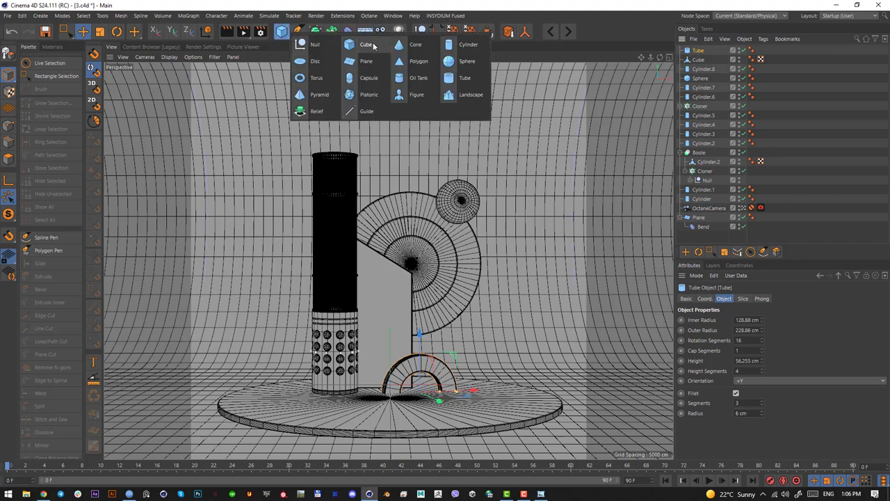
left_click(468, 44)
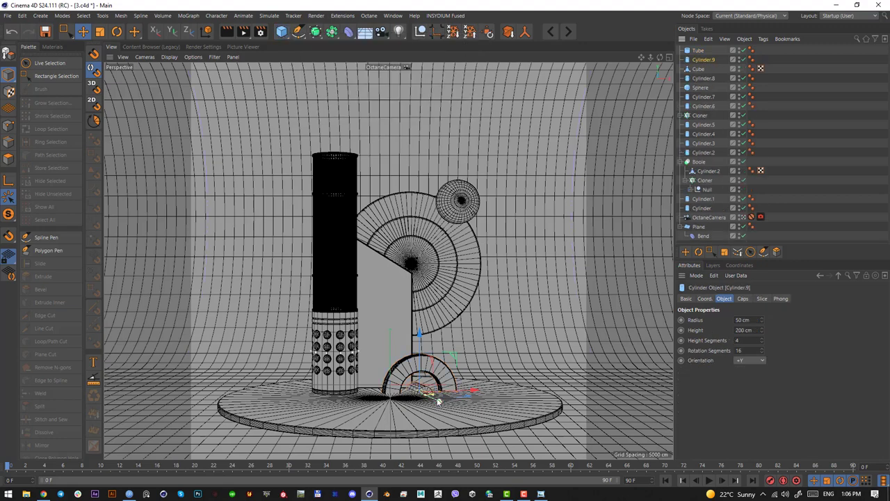
left_click_drag(438, 401, 447, 395)
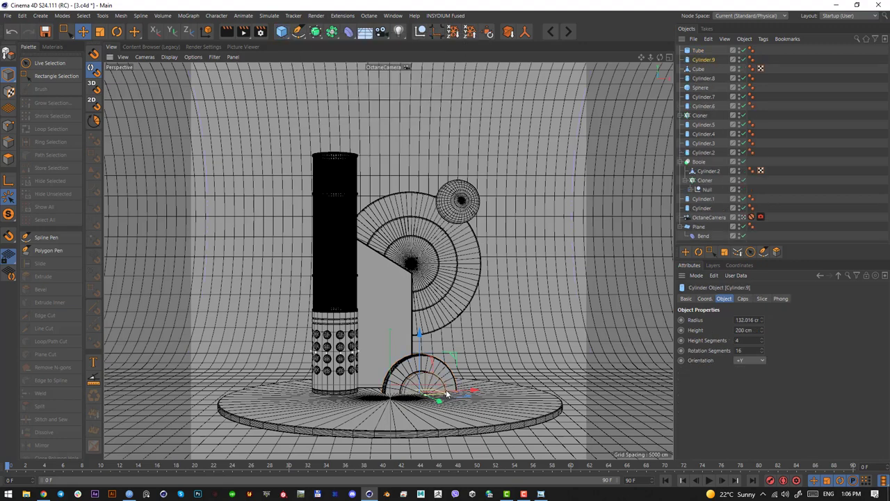
key("F2")
scroll(373, 297, "up", 2)
left_click_drag(375, 294, 371, 259)
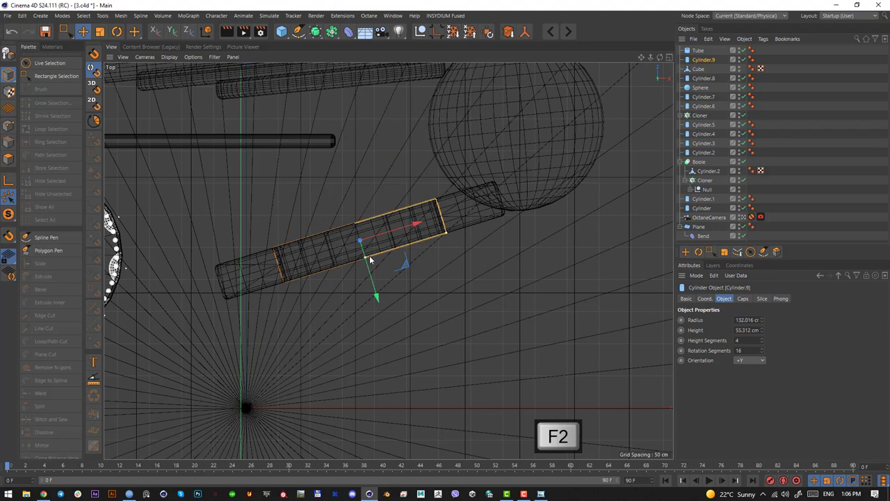
Step: Copy the arch's height of 56.255 cm into the height of the cylinder inside it
left_click(698, 51)
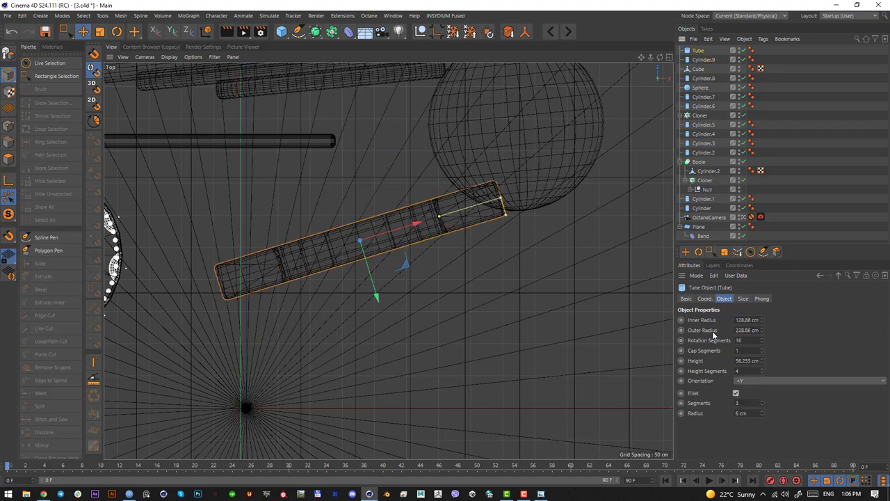
double_click(745, 360)
key("ctrl+c")
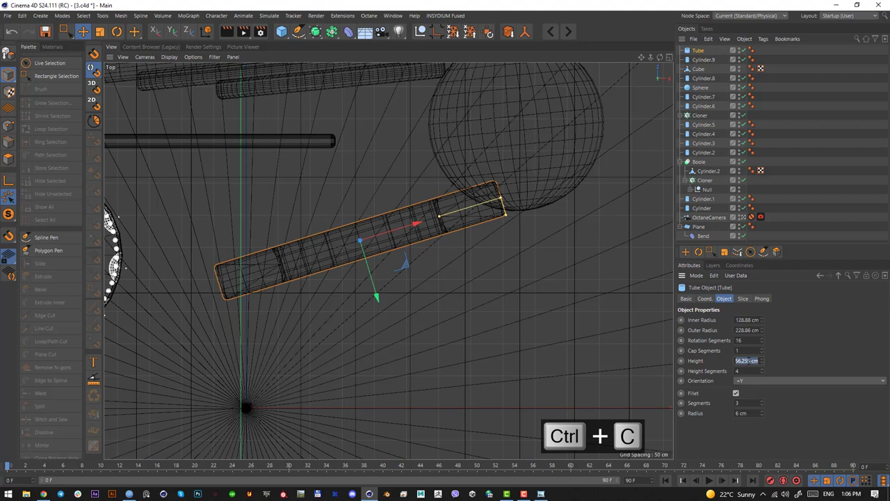
left_click(703, 60)
key("ctrl+a")
key("ctrl+v")
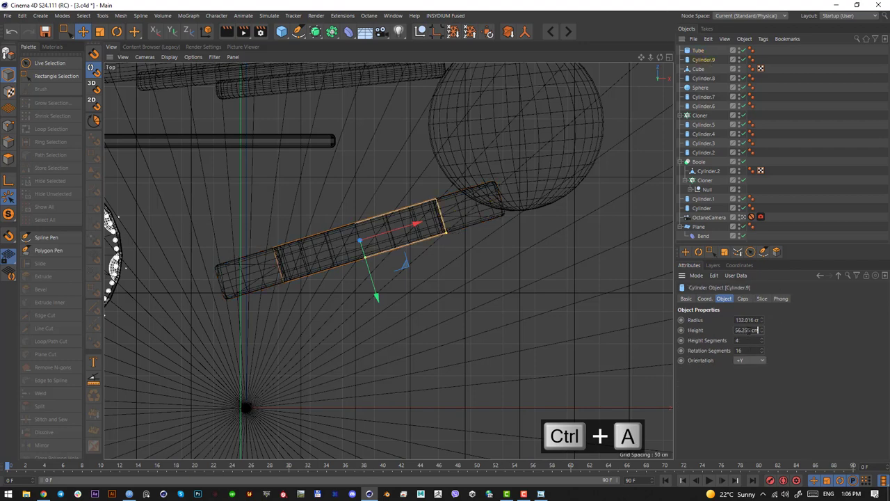
key("Return")
key("F1")
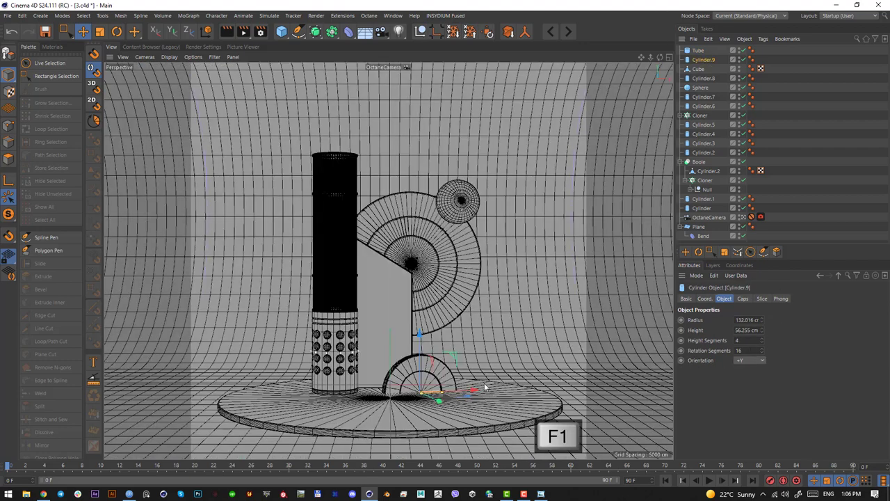
Step: Increase the rotation segments of the cylinder inside the arch
left_click(743, 299)
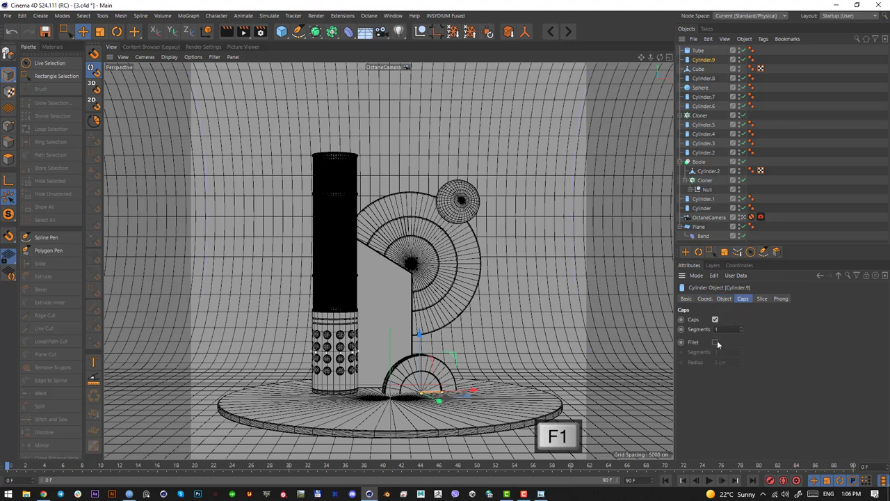
left_click(725, 298)
left_click_drag(762, 355, 762, 334)
Step: Duplicate the arch as a larger outer ring with 346.86 cm outer radius and the first arch's 228.86 cm as inner radius
left_click(451, 382)
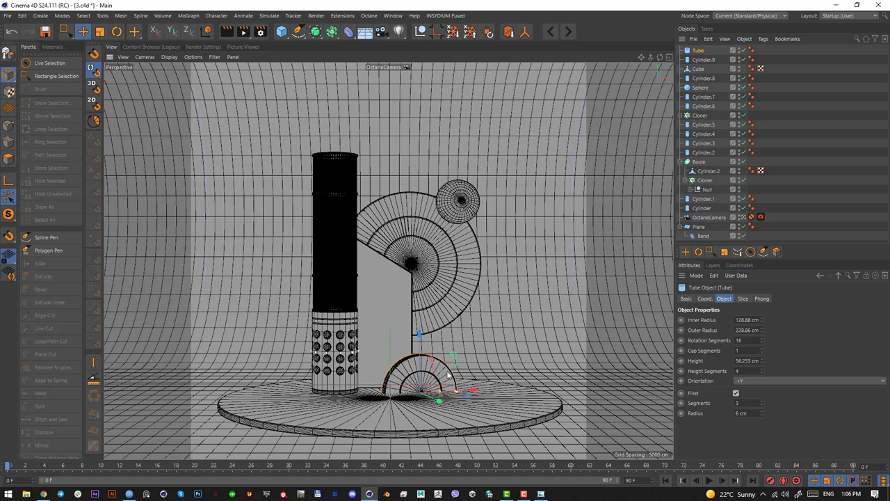
key("ctrl+v")
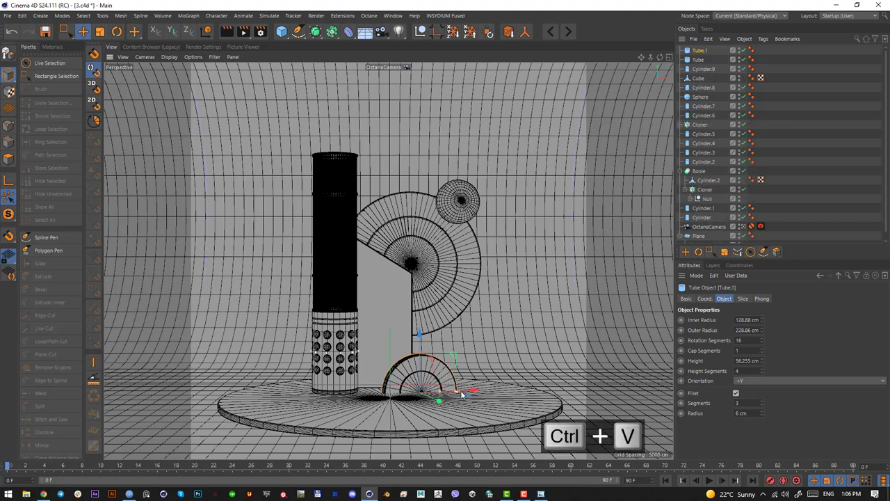
left_click(700, 60)
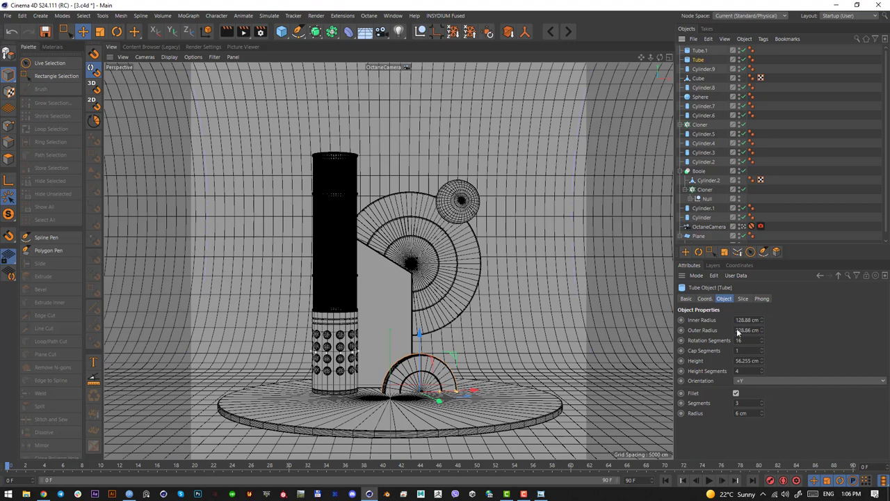
double_click(739, 331)
key("ctrl+c")
left_click(699, 53)
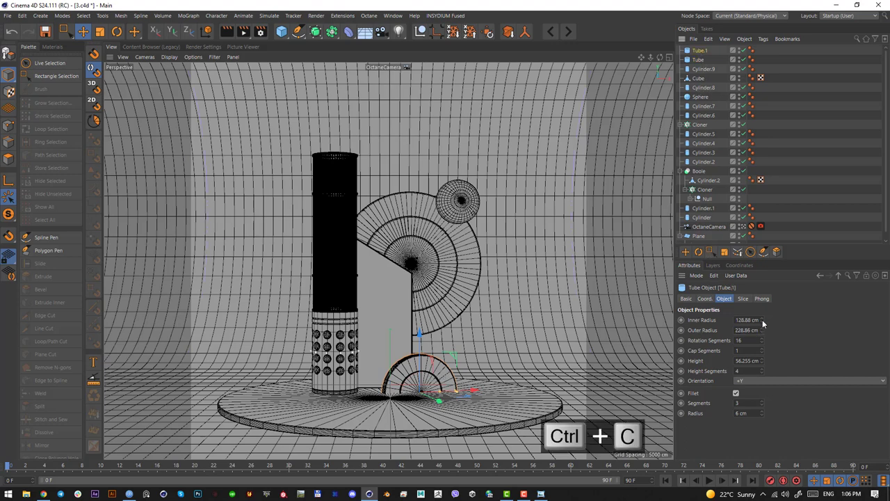
left_click_drag(763, 329, 766, 273)
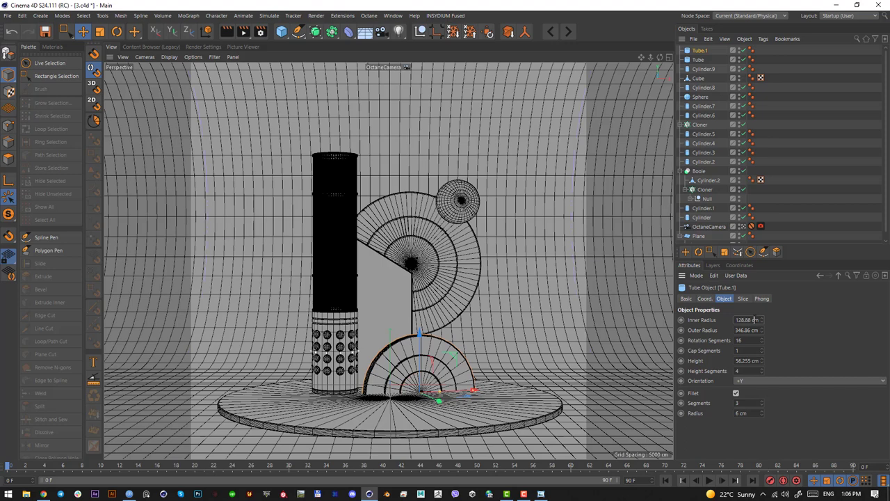
key("ctrl+a")
key("ctrl+v")
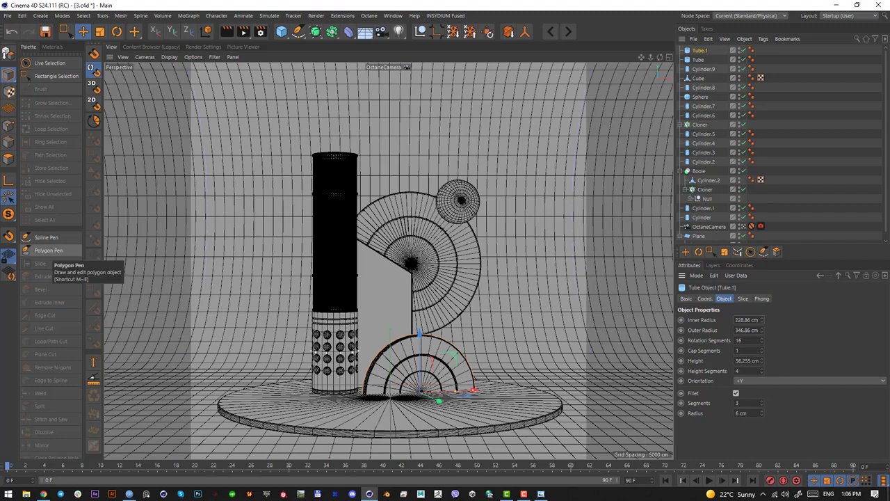
Step: Check the composition against the reference image
key("alt+Tab")
key("Print")
left_click_drag(422, 364, 473, 262)
left_click_drag(379, 259, 475, 303)
left_click(465, 313)
left_click_drag(465, 112, 0, 111)
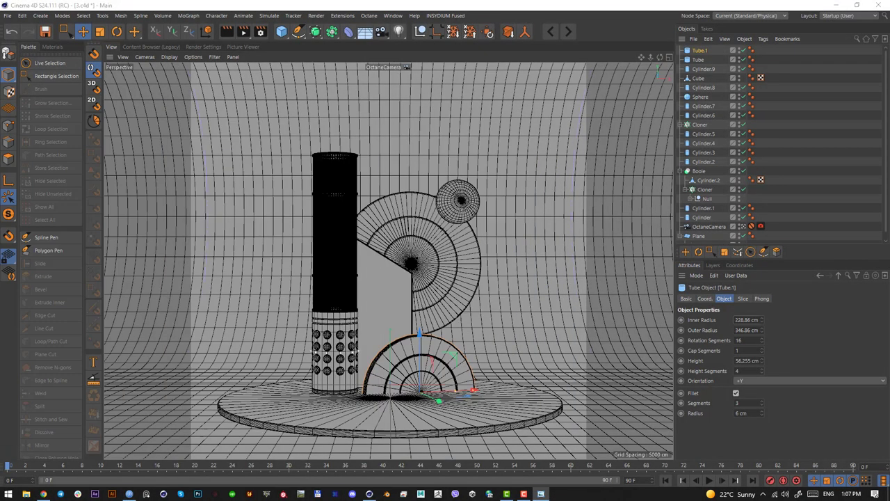
Step: Add another cylinder, place it on the platform in front of the arches' outer end, and enlarge its radius
left_click_drag(282, 30, 468, 46)
key("F2")
left_click_drag(361, 287, 522, 269)
middle_click_drag(512, 278, 443, 232, "alt")
scroll(404, 264, "down", 3)
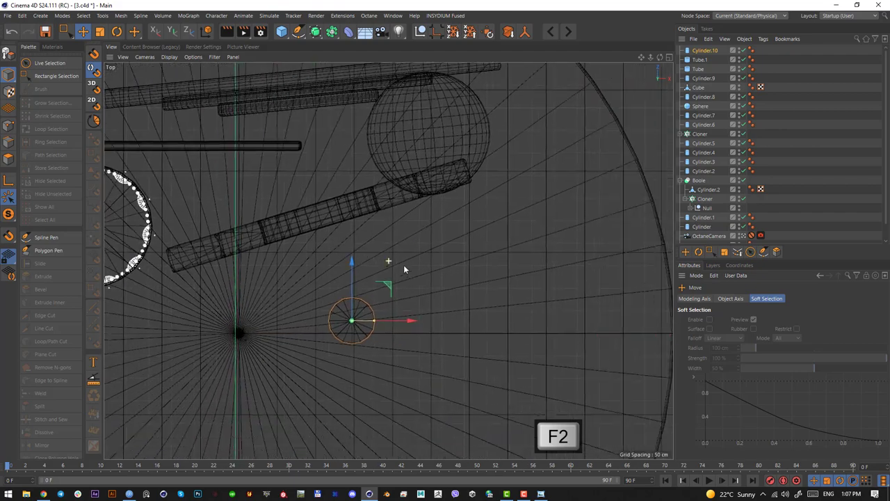
left_click_drag(446, 278, 536, 250)
key("F1")
key("F2")
left_click_drag(460, 288, 493, 294)
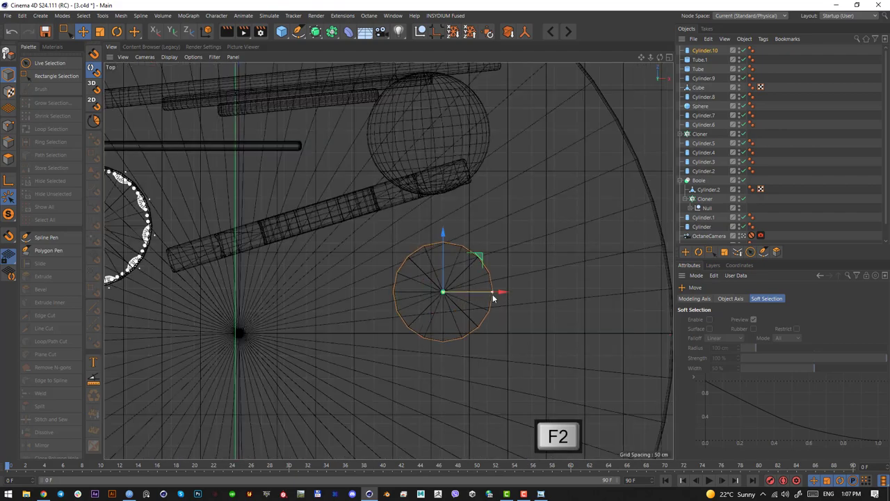
Step: Resize the new cylinder to about 135 cm radius and 309 cm height, standing on the platform beside the arches
key("F1")
left_click_drag(486, 365, 475, 333)
key("F2")
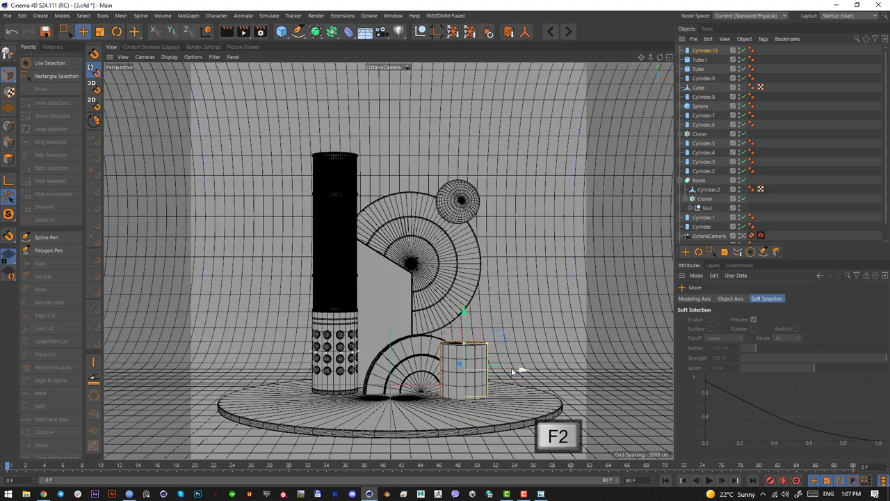
key("F1")
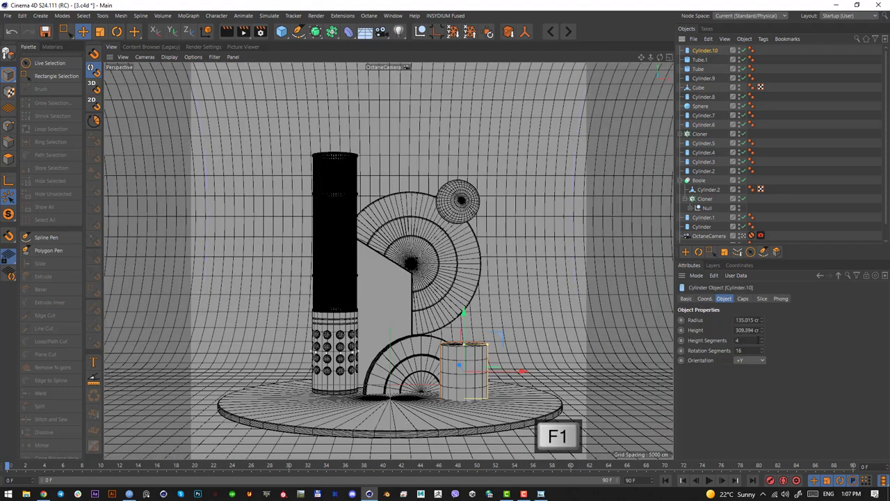
Step: Set the new cylinder to 31 rotation segments and 1 height segment
left_click_drag(762, 352, 762, 324)
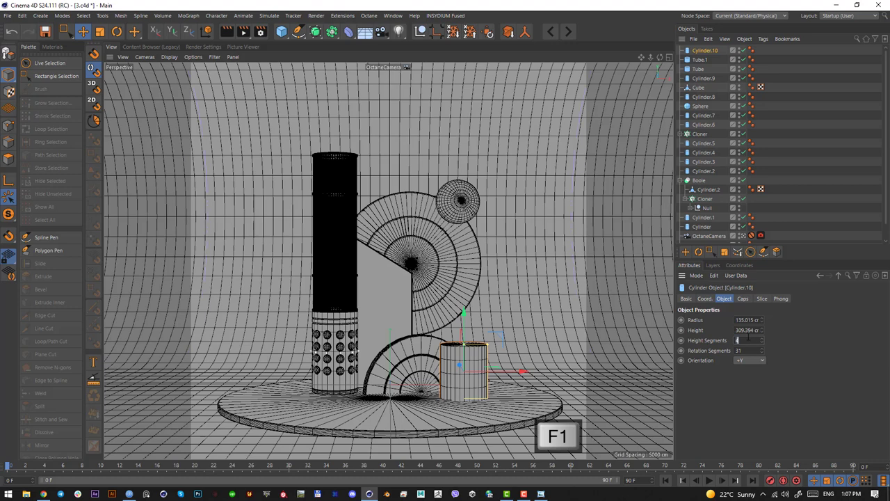
key("BackSpace")
type("9")
key("BackSpace")
type("1")
key("Return")
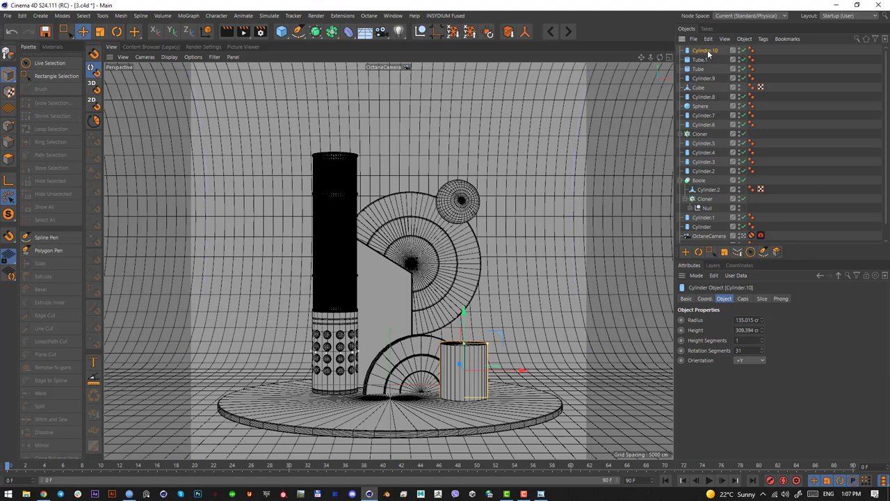
Step: Make the new cylinder editable and optimize all of its points
key("c")
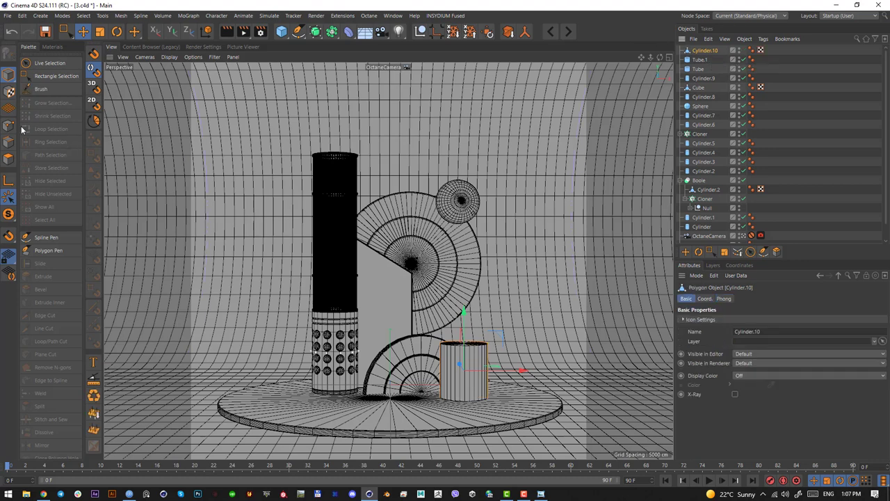
left_click(10, 127)
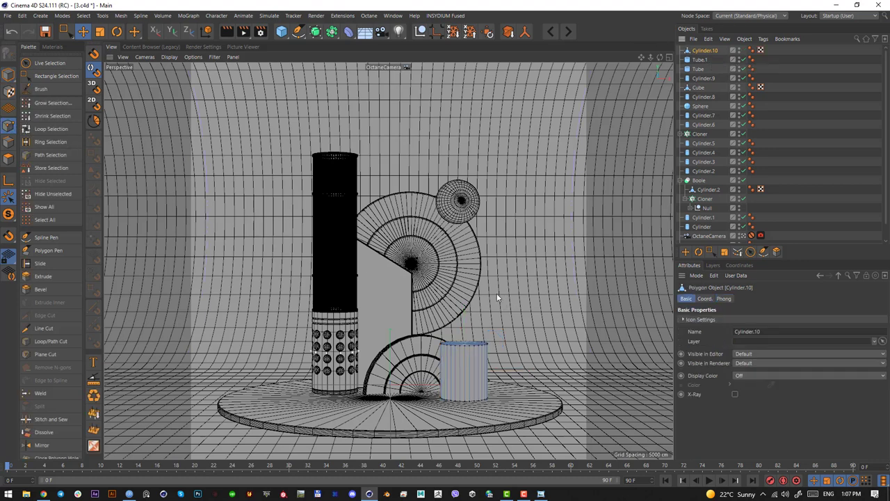
key("ctrl+a")
right_click(496, 291)
left_click(523, 469)
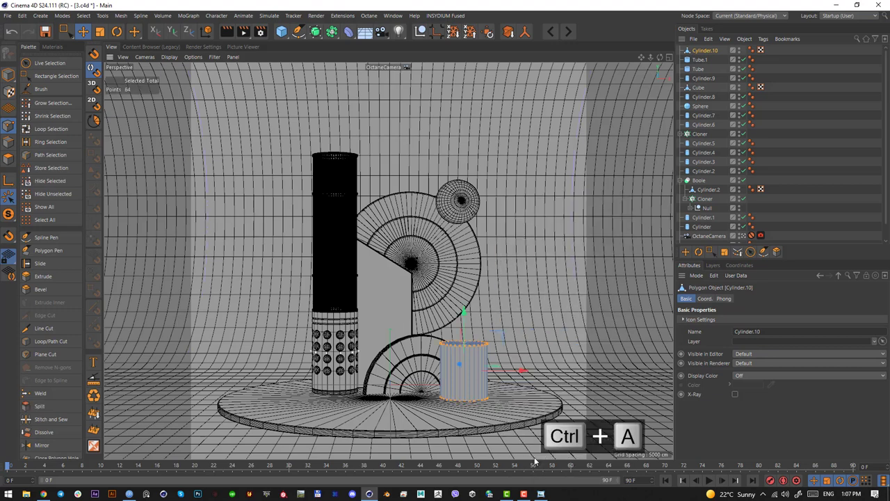
Step: Put the editable cylinder under a Subdivision Surface and select its mesh in edge mode
left_click(315, 31, "alt")
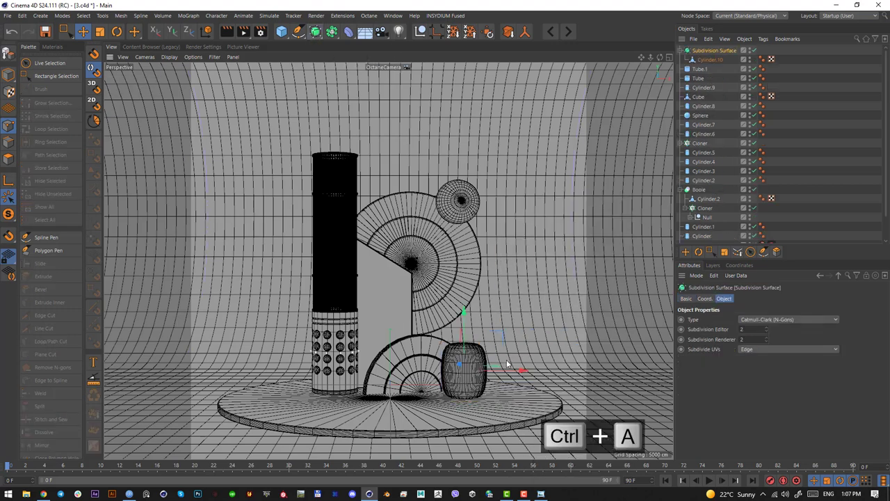
left_click(9, 142)
left_click(711, 61)
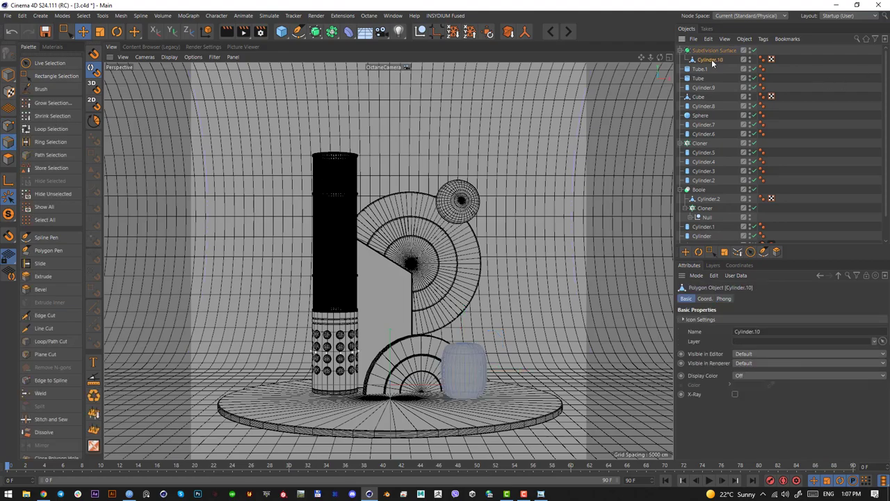
Step: Switch the viewport from the Octane camera to the default camera, stepping back through view changes until the composition is framed
scroll(783, 142, "down", 3)
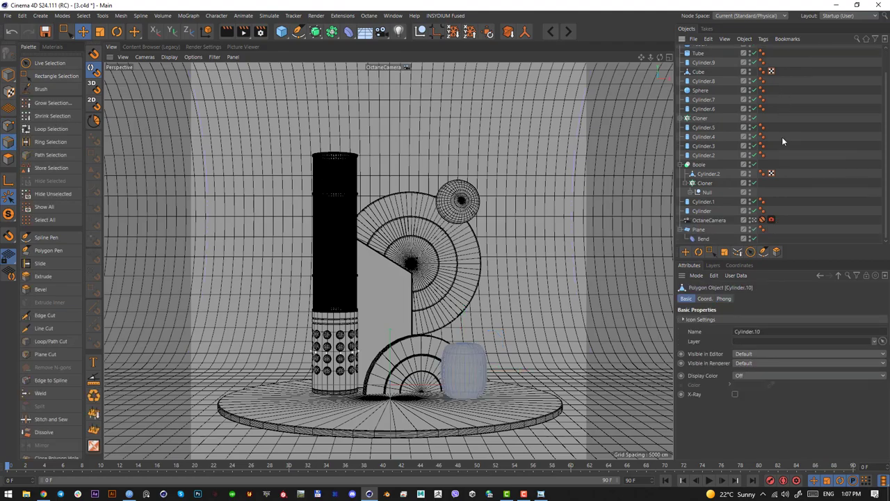
left_click(755, 219)
key("ctrl+shift+z")
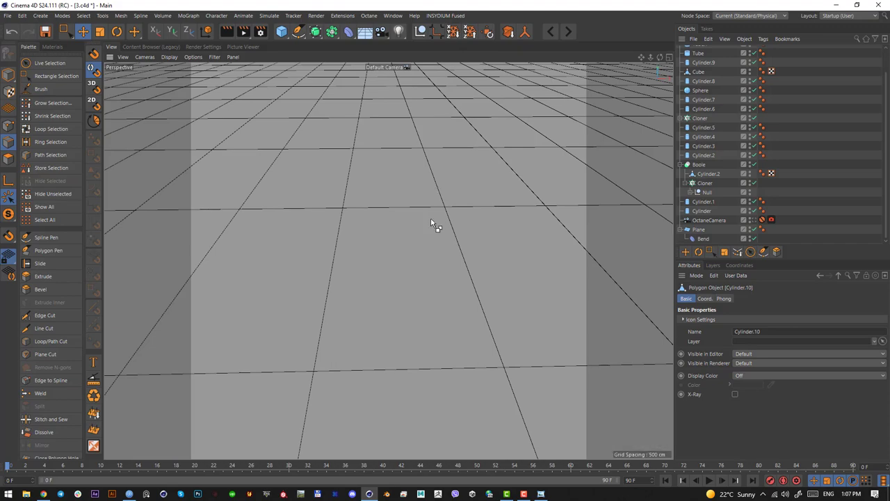
key("ctrl+shift+z")
key("ctrl+shift+z")
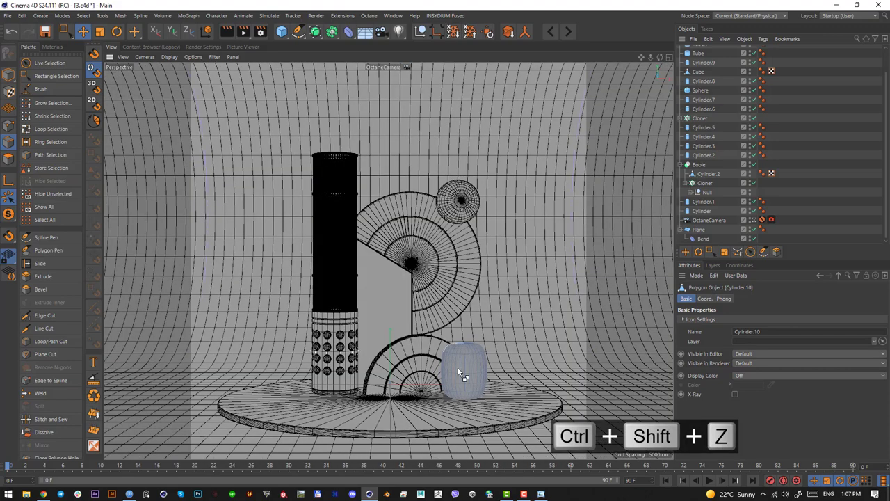
key("ctrl+shift+z")
key("ctrl+shift+z")
key("ctrl+shift+z")
key("ctrl+shift+z")
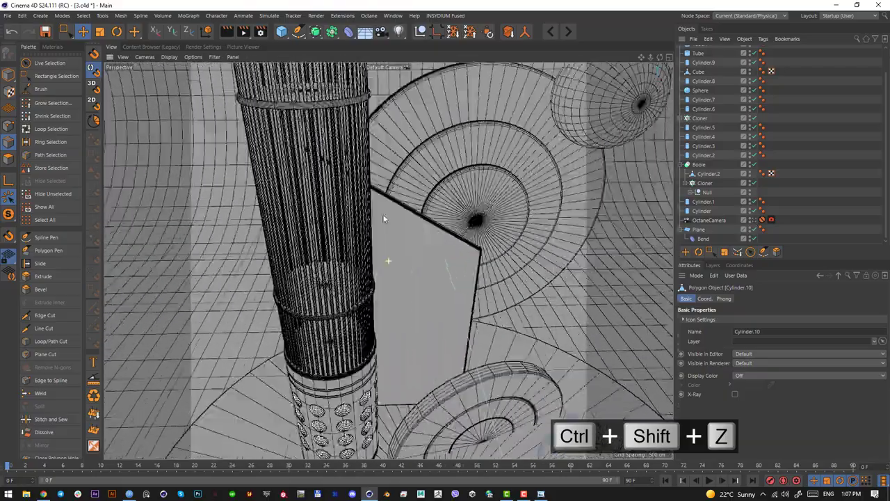
Step: Turn off the Subdivision Surface on the cylinder beside the arches
middle_click_drag(384, 218, 427, 308, "alt")
left_click_drag(400, 306, 366, 251, "alt")
right_click_drag(366, 251, 391, 314, "alt")
middle_click_drag(390, 314, 361, 258, "alt")
right_click_drag(360, 259, 373, 262, "alt")
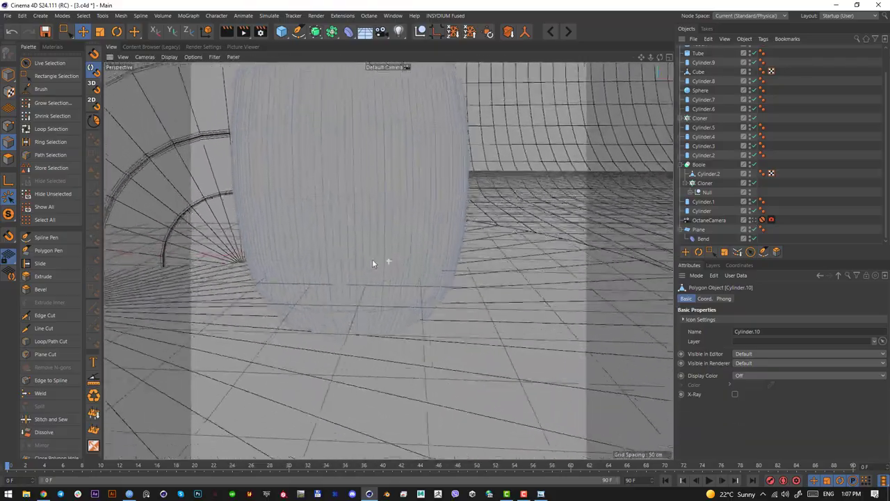
scroll(703, 60, "up", 2)
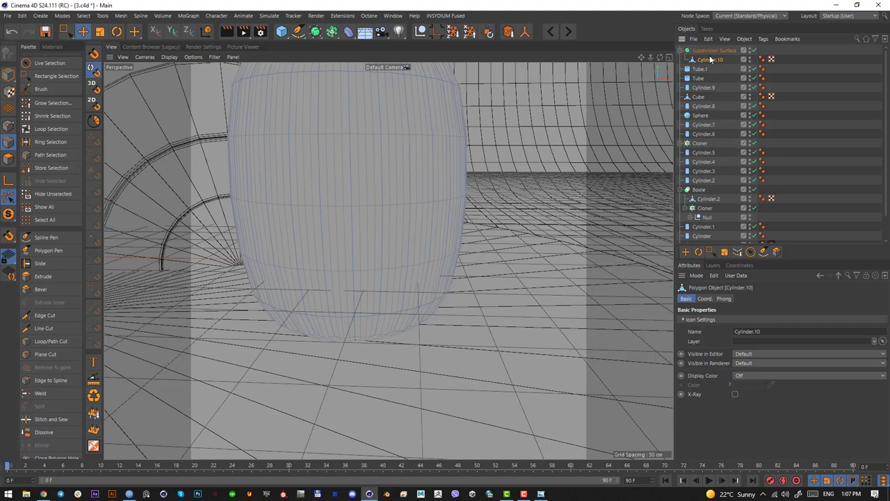
key("q")
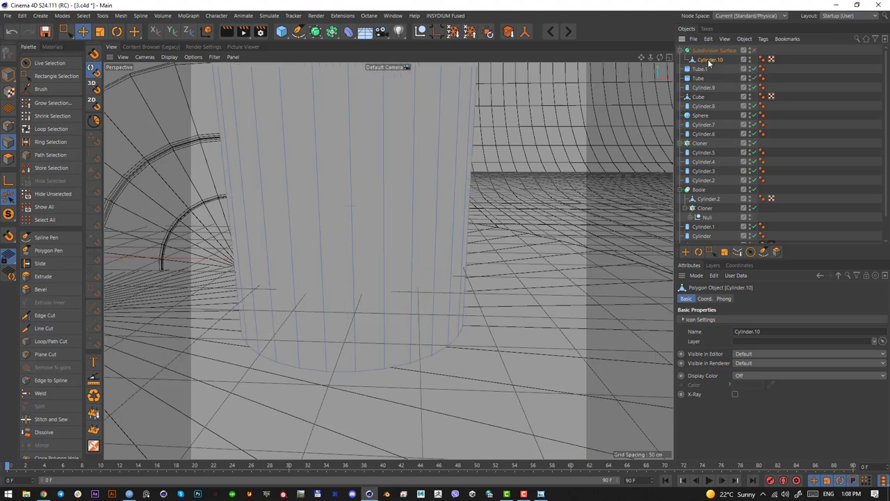
Step: Cut an edge loop close to the bottom rim of the cylinder at about 2.6% offset
left_click_drag(341, 267, 343, 261, "alt")
right_click_drag(344, 262, 331, 266, "alt")
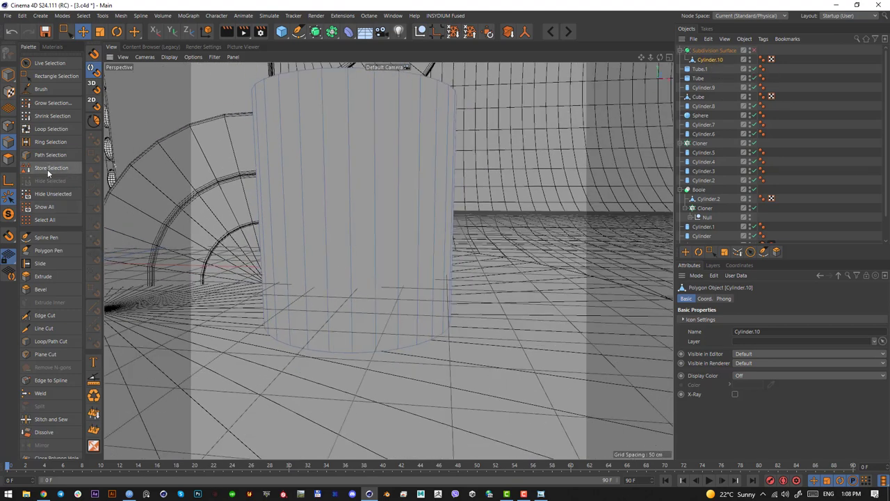
left_click(51, 341)
scroll(447, 299, "up", 2)
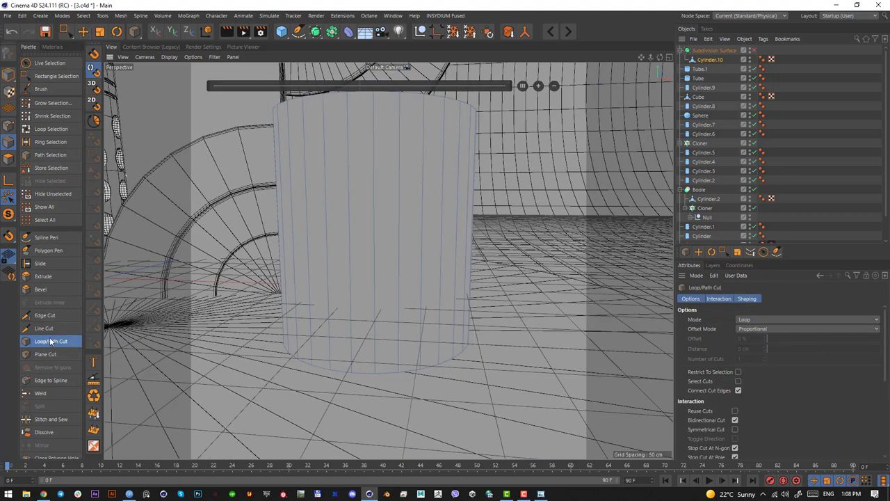
left_click(421, 365)
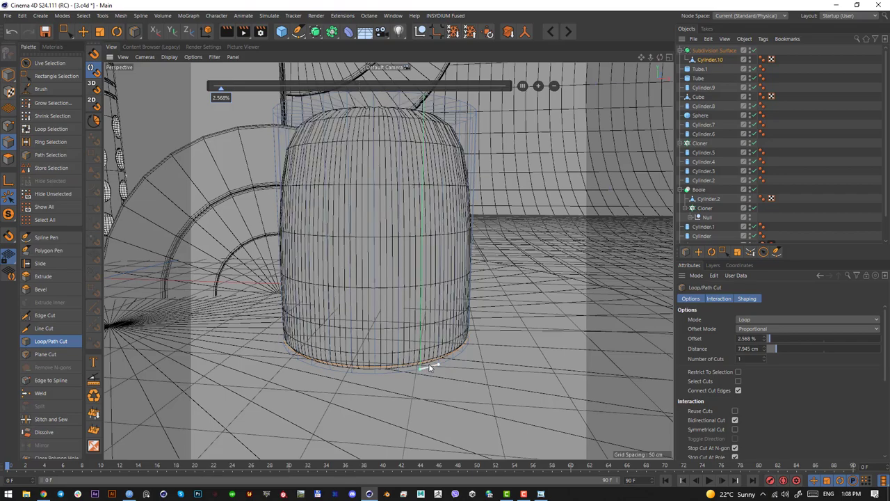
Step: Cut another edge loop close to the top rim of the cylinder at about 1.3% offset
left_click_drag(408, 185, 416, 231, "alt")
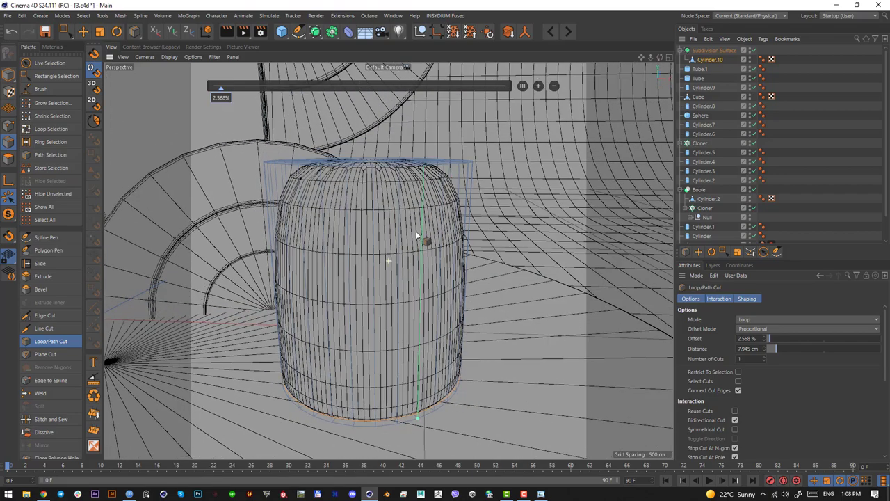
left_click(426, 173)
left_click_drag(426, 199, 426, 254, "alt")
middle_click_drag(427, 256, 405, 300, "alt")
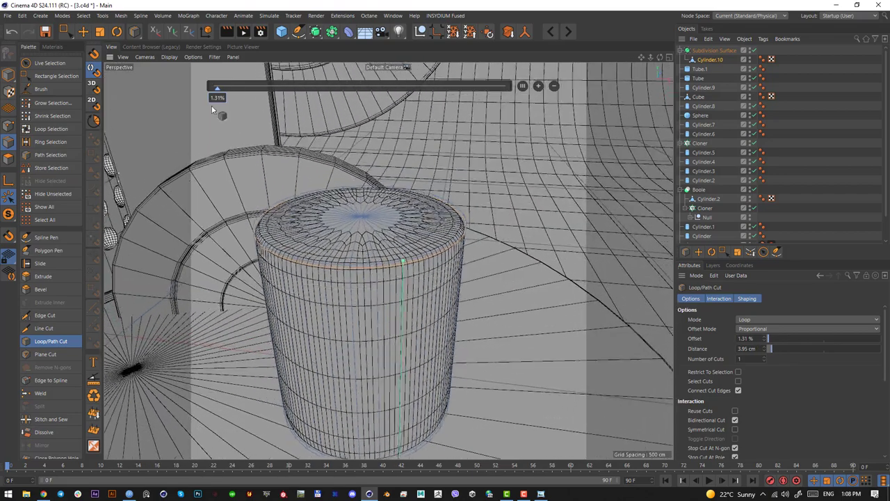
Step: In polygon mode, loop-select all the polygons of the cylinder's top cap
left_click(8, 159)
left_click(65, 32)
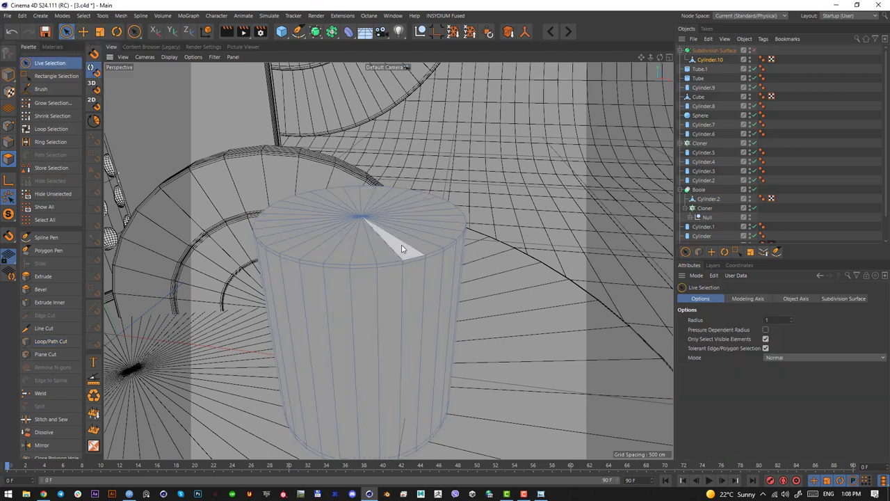
key("u")
key("l")
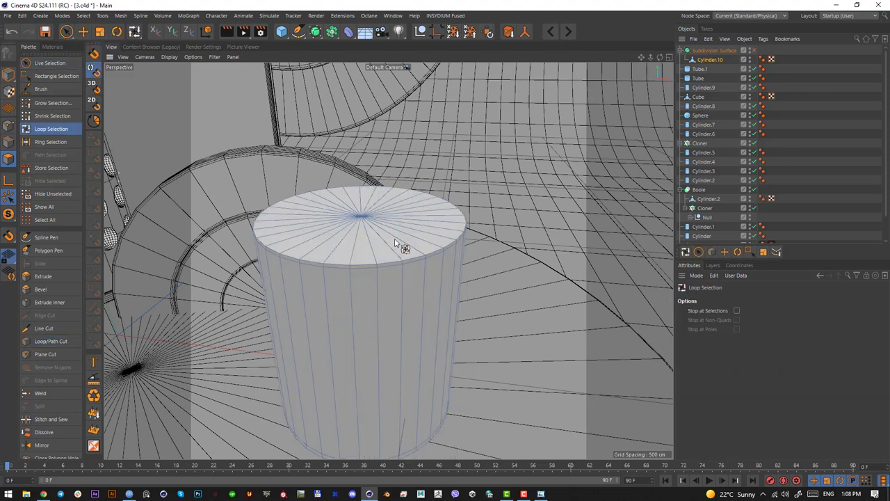
left_click(398, 250)
mouse_move(396, 308)
left_mouse_down("alt")
mouse_move(407, 335)
mouse_move(413, 295)
mouse_move(388, 318)
mouse_move(400, 315)
left_mouse_up("alt")
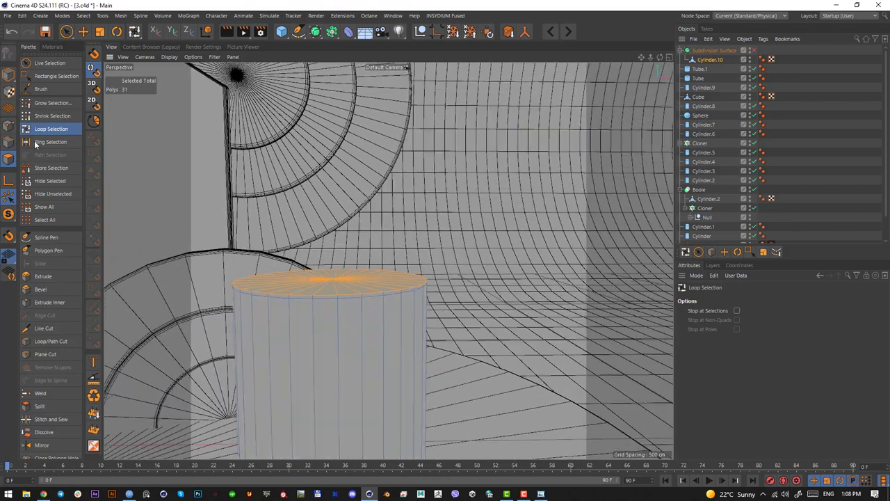
left_click(10, 142)
left_click_drag(387, 277, 386, 287, "alt")
left_click(373, 298)
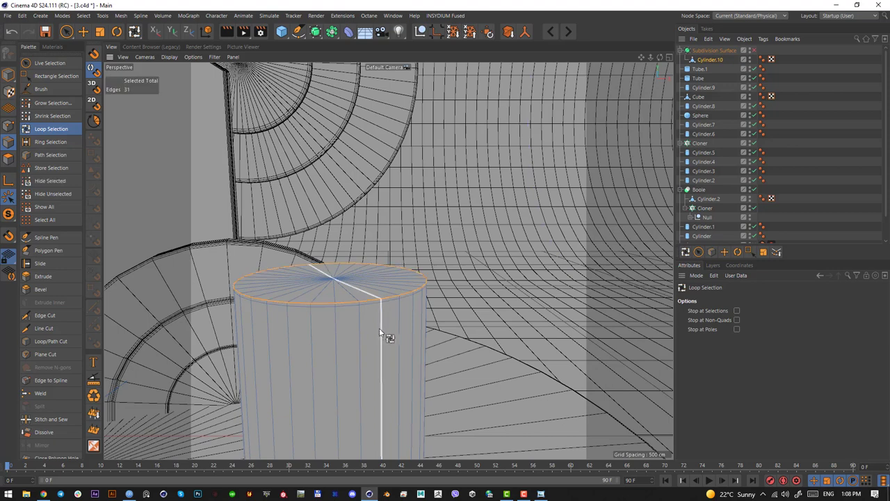
left_click_drag(379, 328, 377, 327, "alt")
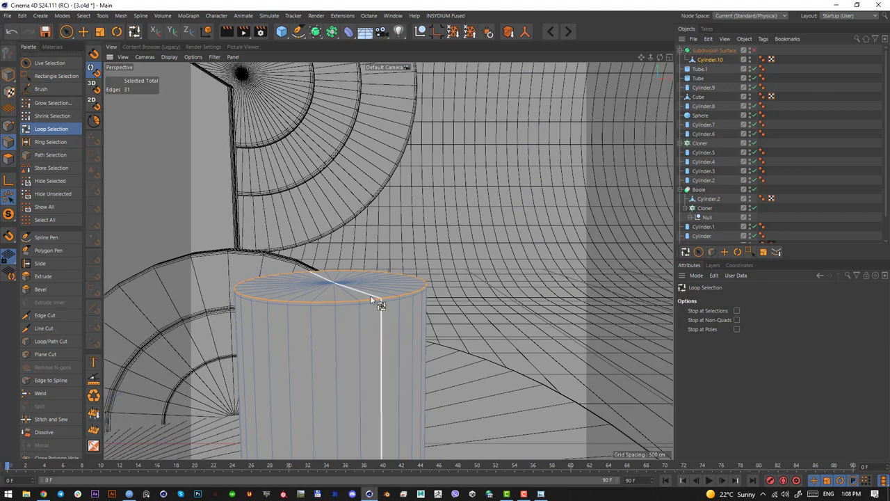
left_click(8, 158)
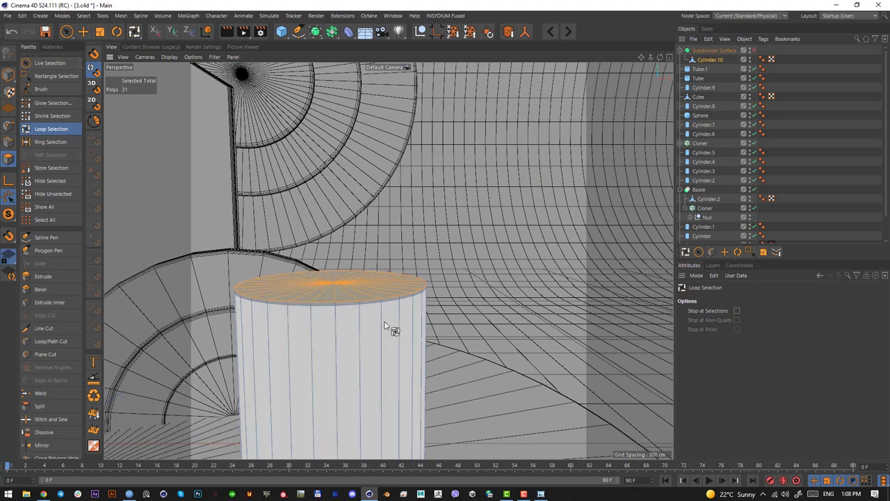
Step: Extrude the selected top cap polygons straight up, undoing a plain move of the cap first
left_click_drag(389, 324, 354, 284, "alt")
key("e")
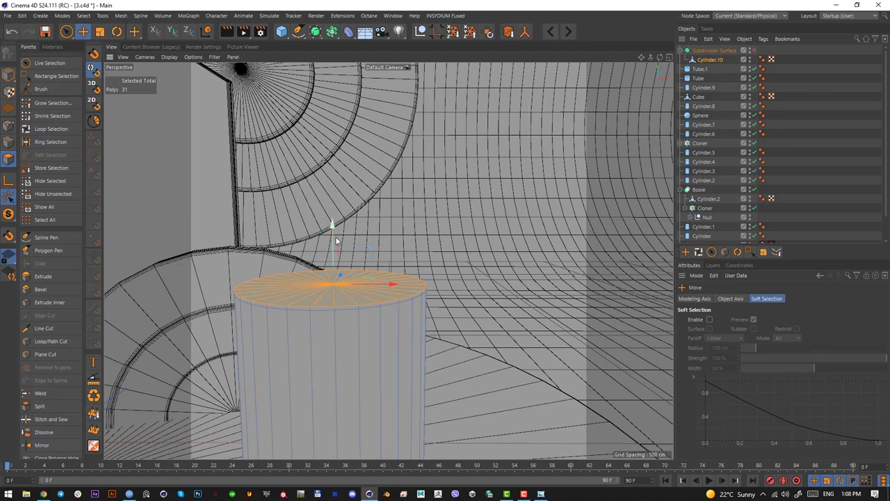
left_click_drag(336, 240, 332, 199)
key("ctrl+z")
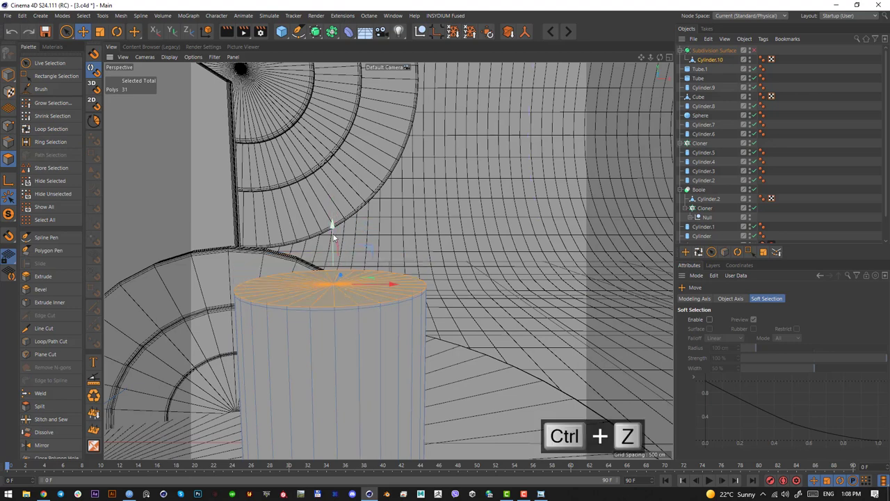
left_click_drag(333, 238, 332, 165, "ctrl")
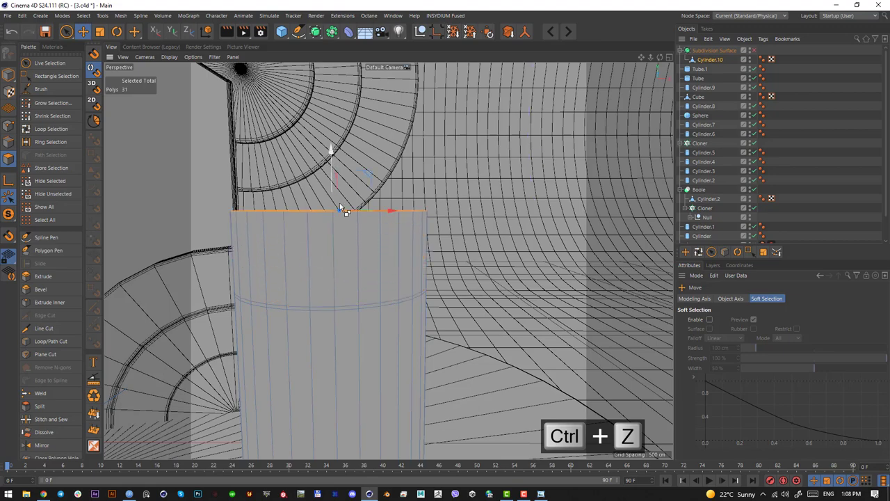
Step: Scale the extruded top cap outward so the new upper section flares like a funnel
left_click_drag(348, 258, 383, 278, "alt")
key("t")
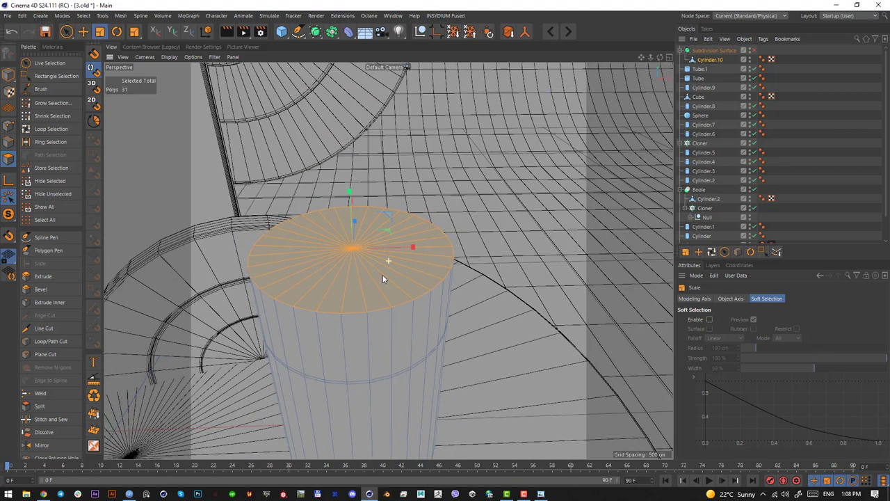
left_click_drag(388, 230, 386, 232)
left_click_drag(347, 331, 415, 251, "alt")
Step: Cut an edge loop just below the flared rim at about 4.2% offset with the Subdivision Surface turned back on
key("q")
left_click(61, 342)
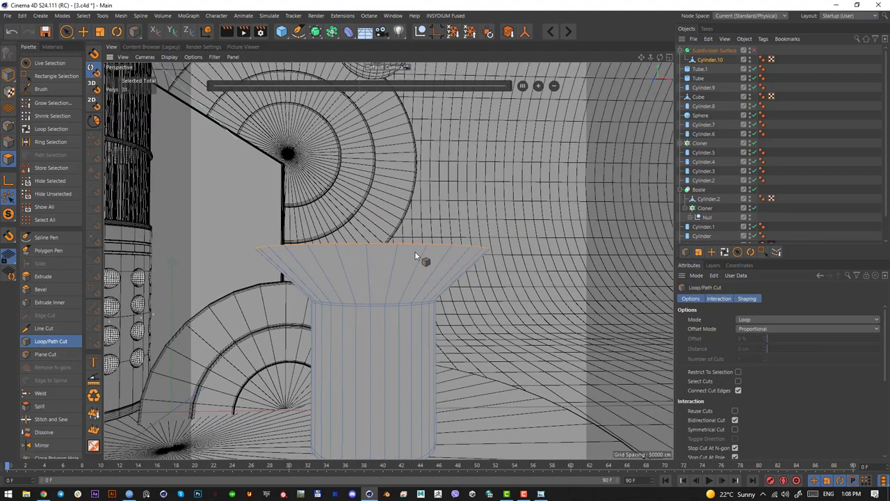
left_click(425, 247)
key("q")
left_click_drag(407, 293, 400, 266, "alt")
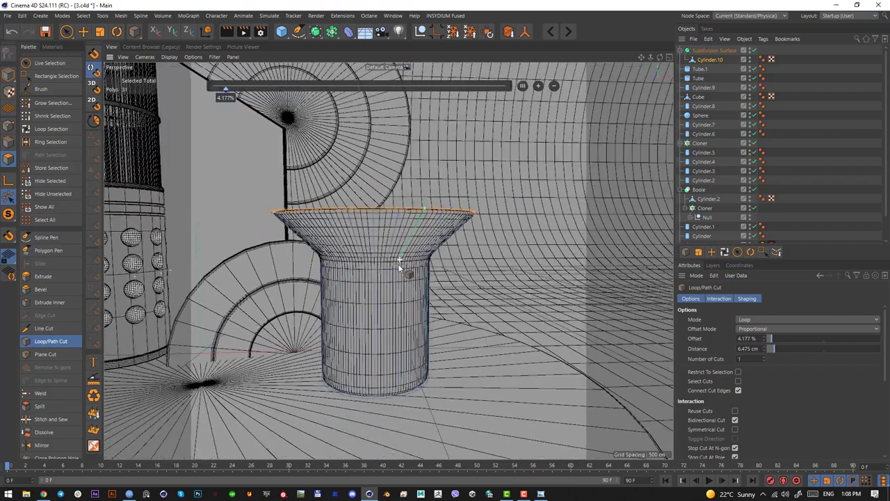
Step: Turn off the Subdivision Surface, box-select the points where the flare meets the column and scale them inward into a narrow waist
left_click(9, 128)
left_click_drag(418, 340, 390, 285, "alt")
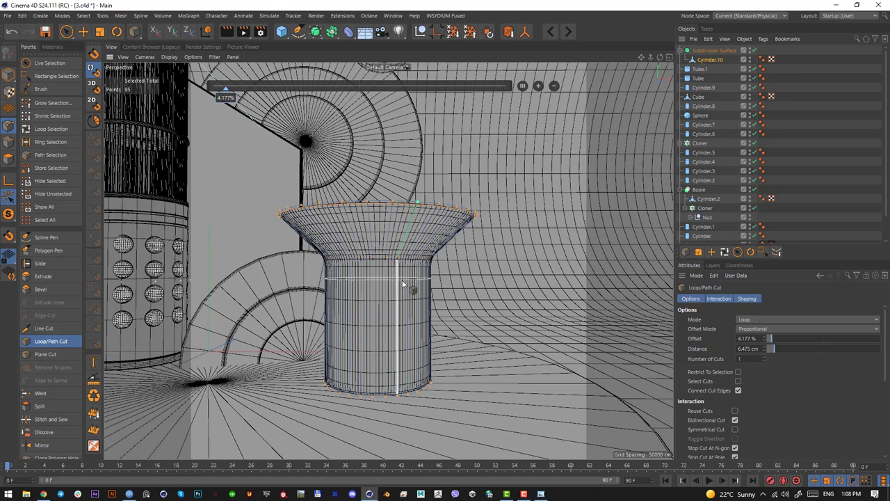
key("q")
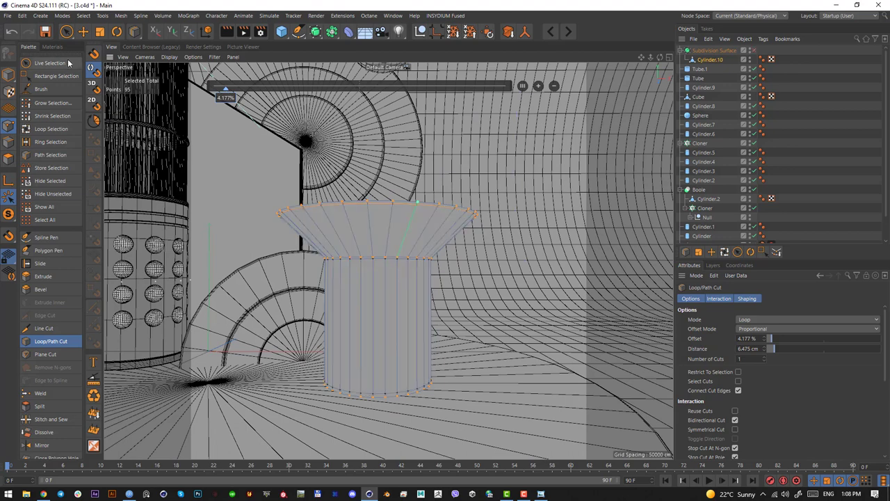
left_click_drag(68, 32, 98, 61)
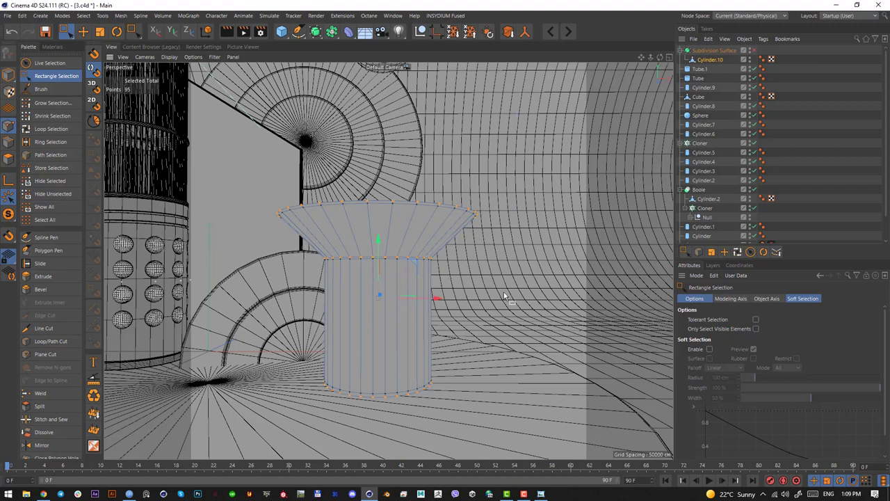
left_click_drag(505, 290, 243, 238)
key("t")
left_click_drag(393, 268, 395, 286, "alt")
left_click_drag(530, 293, 312, 300)
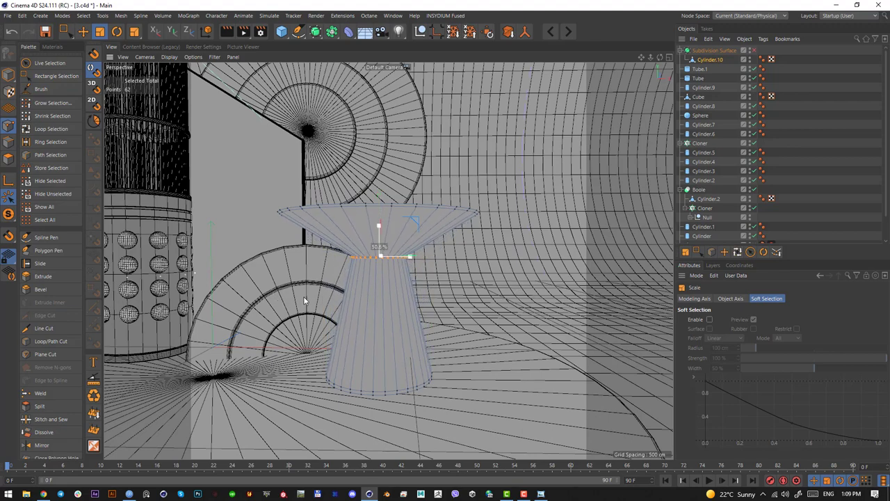
Step: Box-select the points of the flared top rim and scale them inward to reduce its width
left_click_drag(373, 273, 379, 281, "alt")
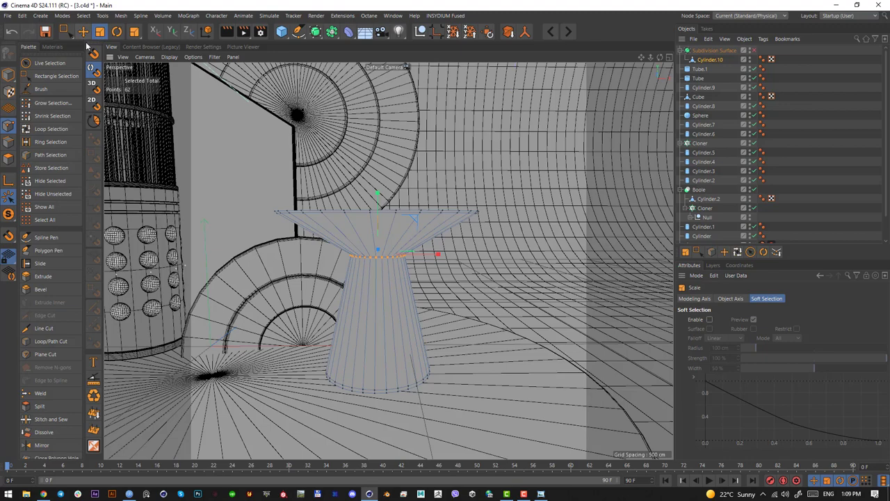
left_click_drag(71, 32, 99, 61)
left_click_drag(235, 181, 531, 242)
left_click_drag(392, 251, 395, 260, "alt")
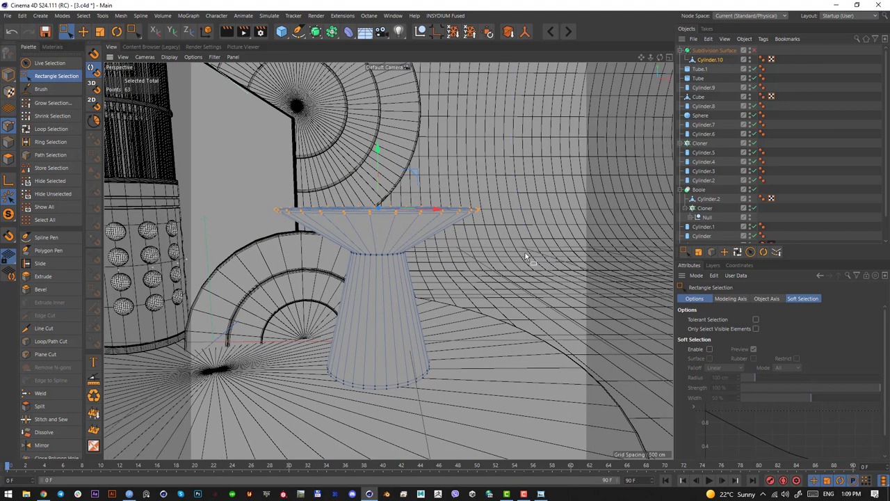
key("t")
left_click_drag(525, 253, 443, 251)
Step: Look through the Octane camera and raise the selected rim points by about 32 cm
scroll(770, 208, "down", 2)
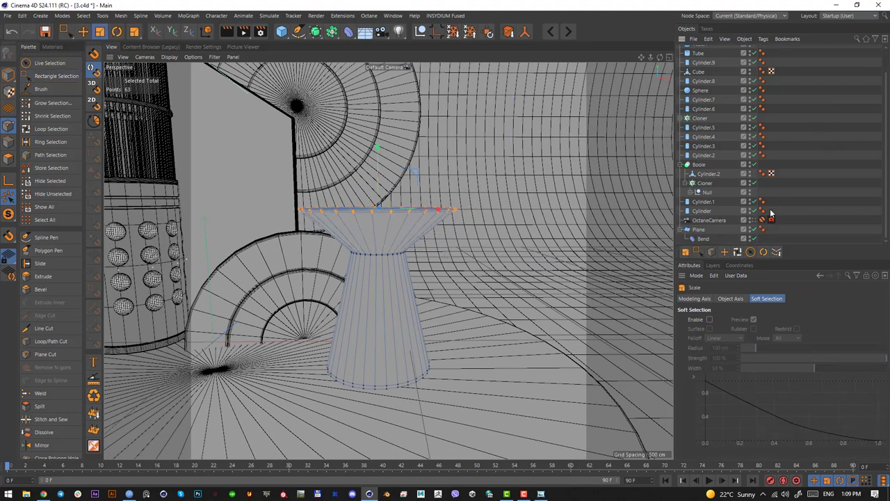
left_click(756, 221)
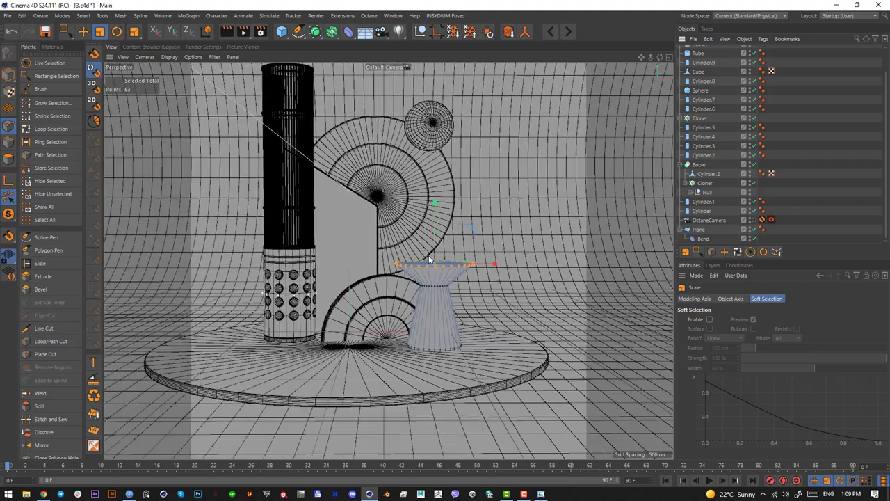
key("e")
left_click_drag(465, 268, 464, 264)
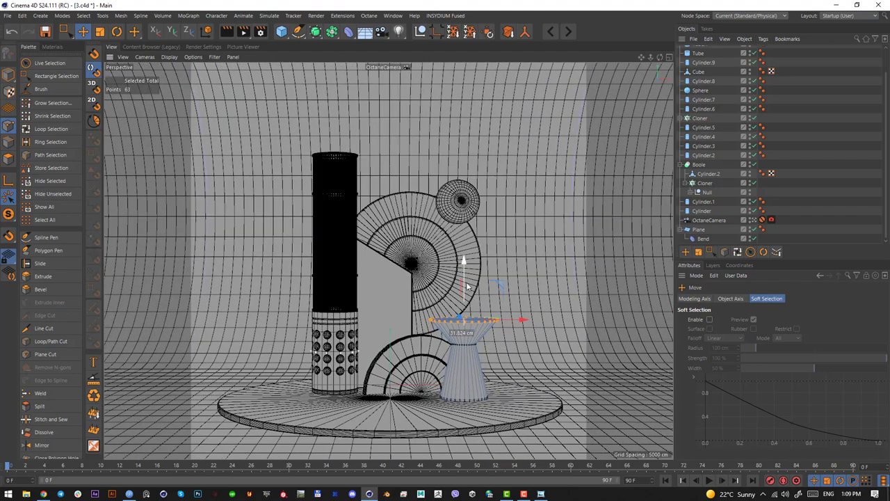
Step: Turn the pedestal's Subdivision Surface back on, clear the point selection and return to model mode
key("q")
left_click(523, 276)
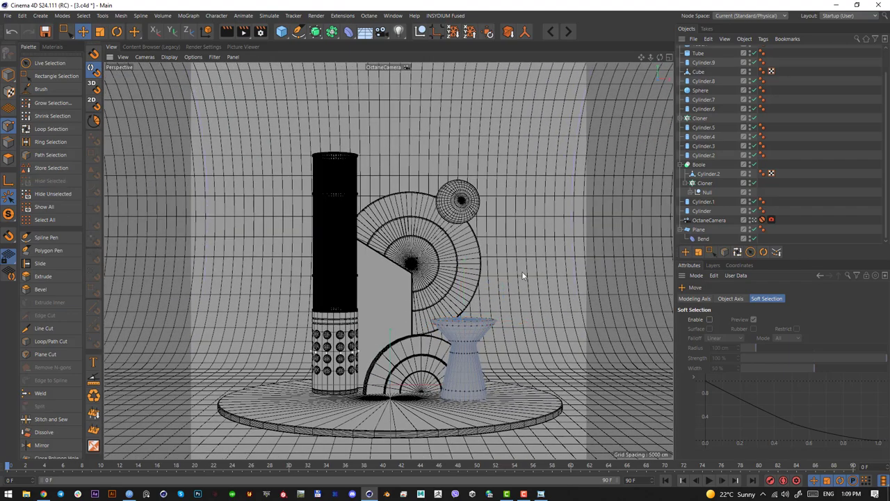
left_click(9, 72)
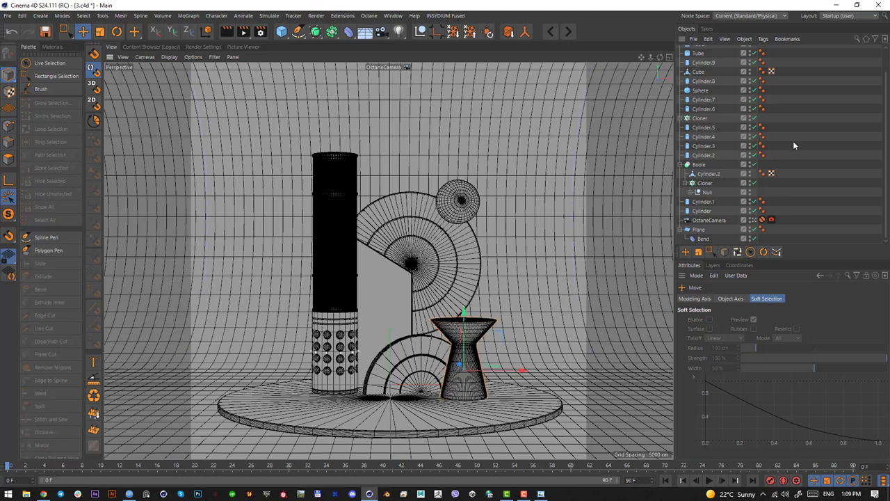
Step: Add a sphere above the pedestal with a radius of about 171 cm and 39 segments, lowered onto the rim
scroll(702, 54, "up", 2)
left_click(689, 52)
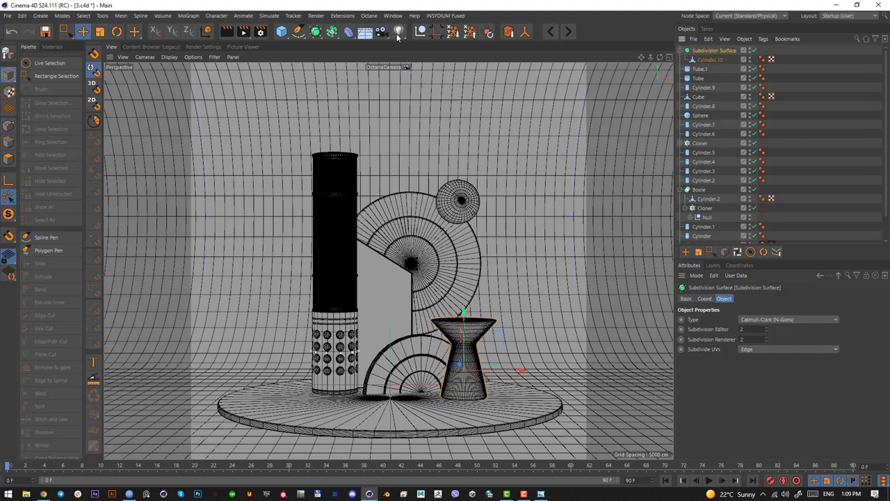
left_click(286, 37)
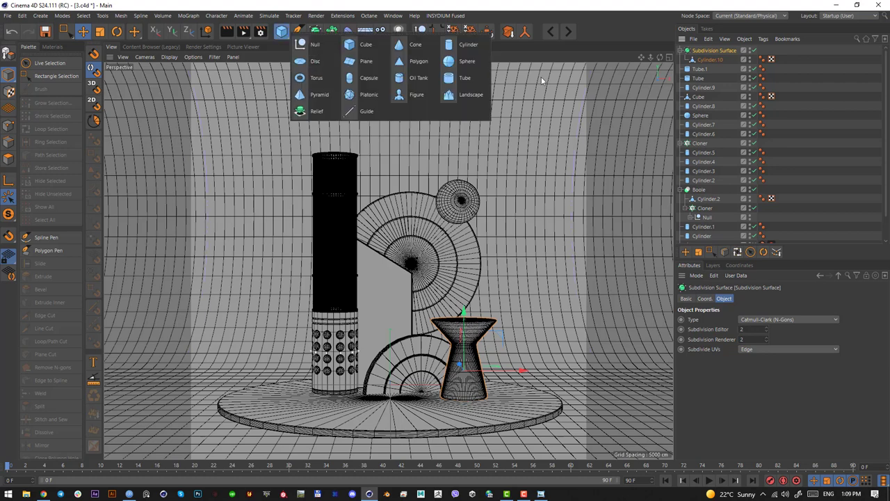
left_click(464, 62)
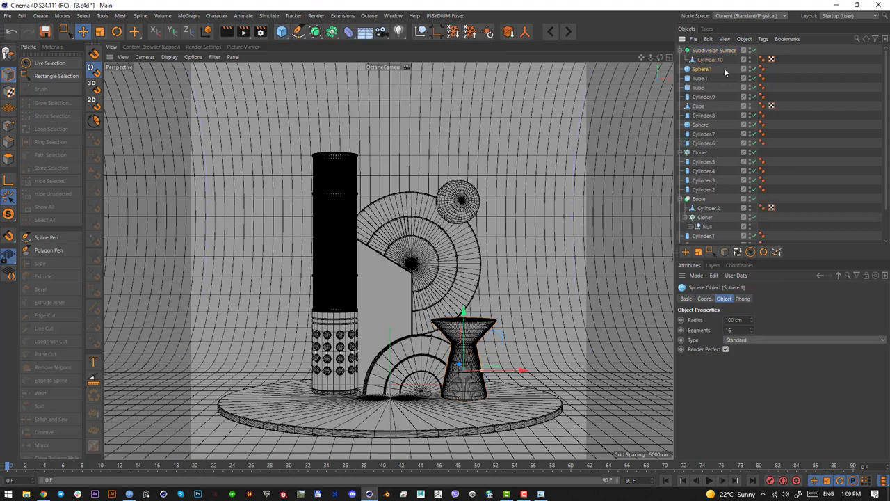
left_click_drag(466, 332, 492, 283)
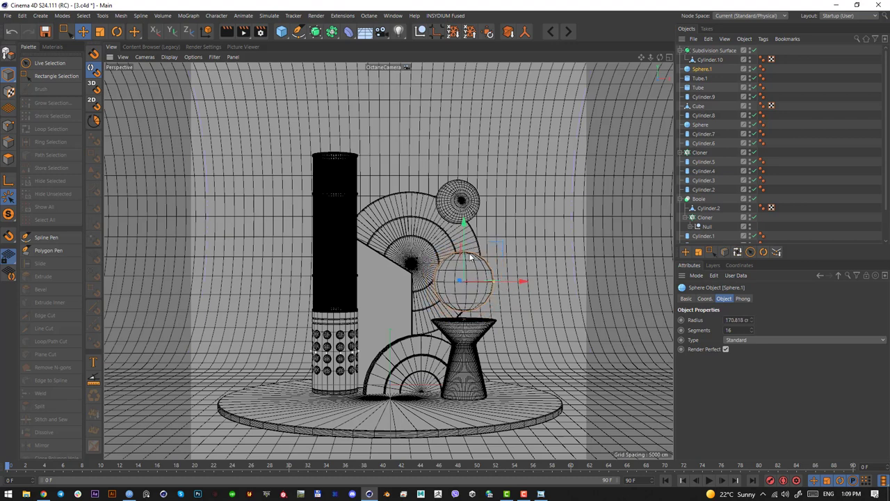
left_click_drag(464, 222, 464, 230)
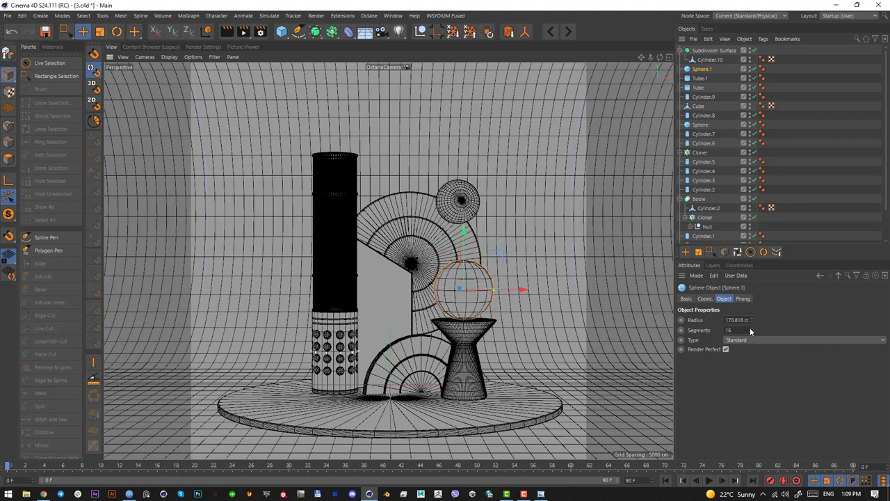
left_click_drag(751, 331, 750, 314)
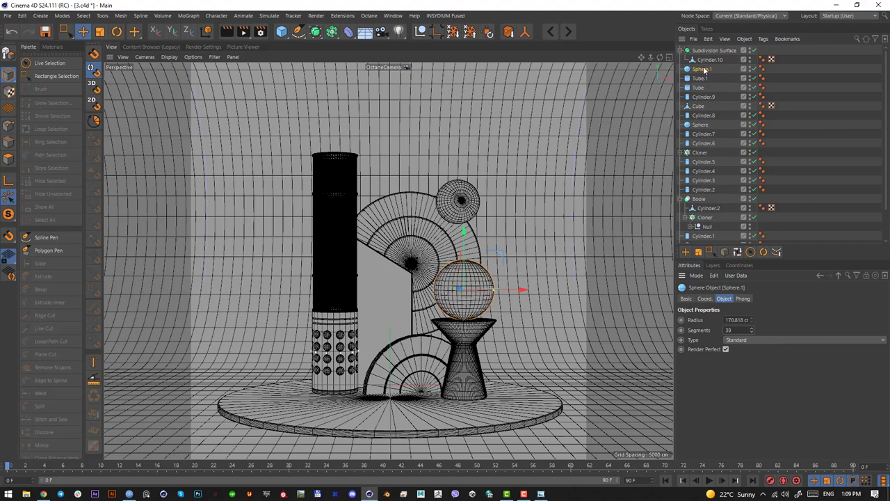
Step: Switch to the reference image in Windows Photo Viewer to compare the sphere and pedestal
key("alt+Tab")
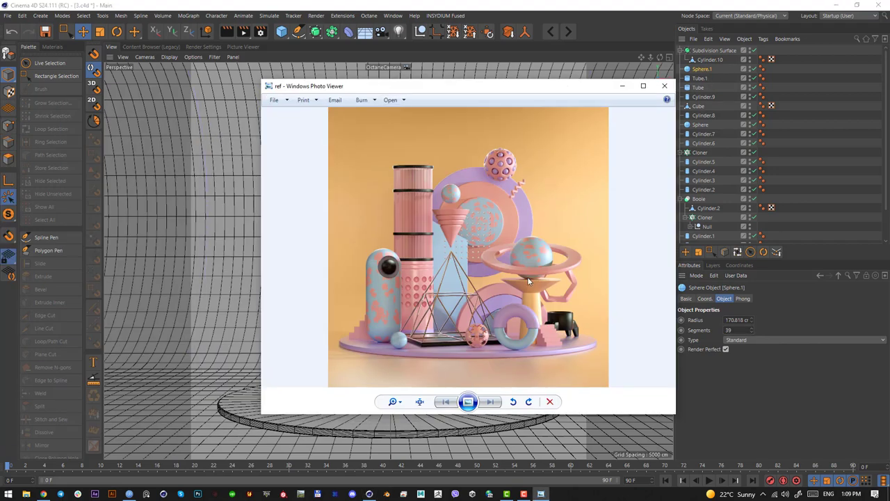
Step: Turn off the pedestal's Subdivision Surface, select the points around its base and scale them inward to narrow the foot
left_click_drag(535, 88, 0, 88)
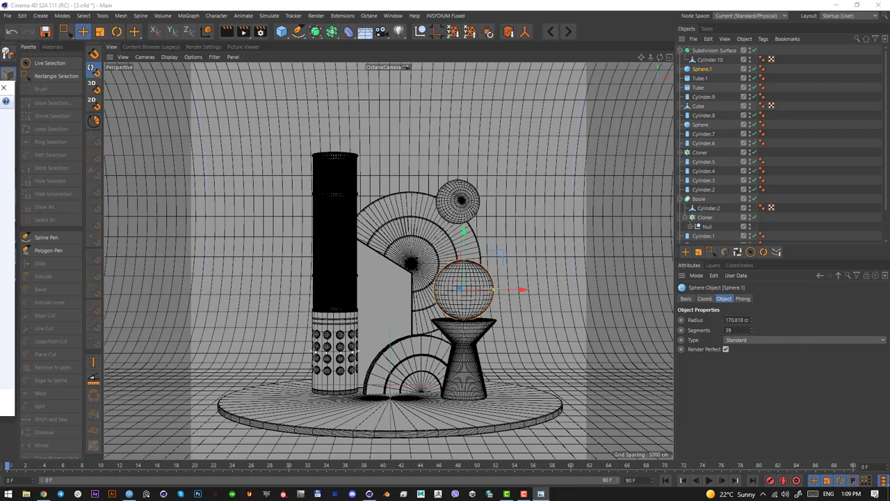
left_click(714, 61)
left_click(9, 125)
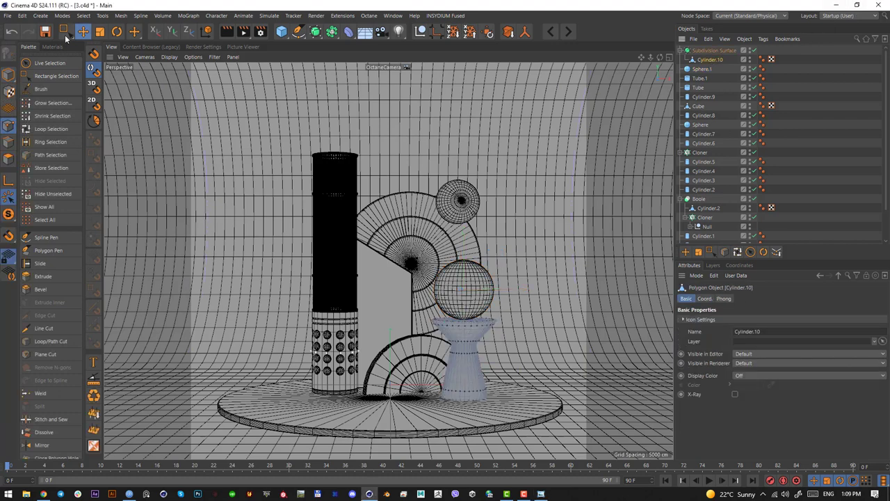
left_click(67, 32)
left_click(98, 64)
left_click_drag(434, 381, 340, 416)
key("t")
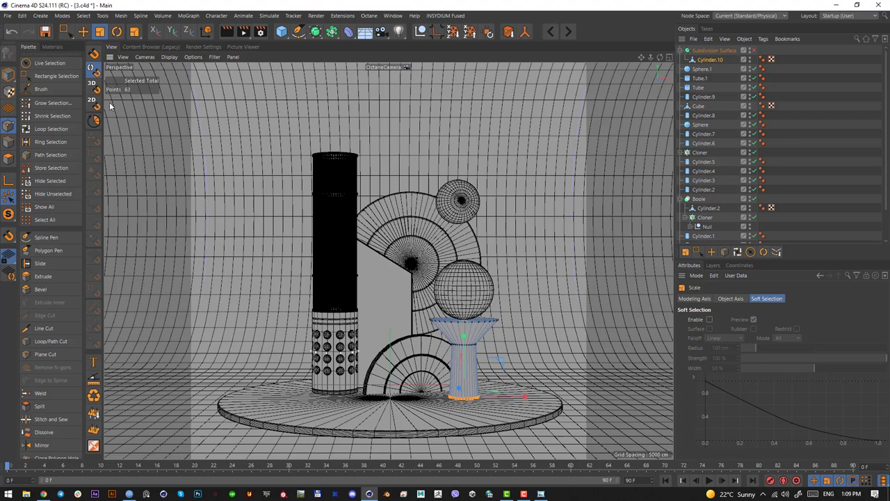
Step: Select the pedestal's upper rim points, lower them slightly and scale them outward to widen the rim
left_click_drag(67, 35, 105, 70)
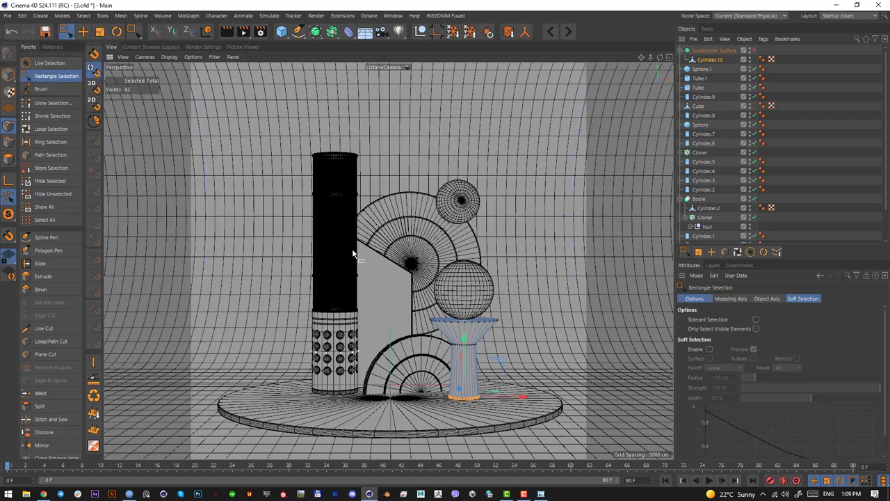
left_click_drag(375, 261, 564, 335)
key("e")
left_click_drag(464, 269, 466, 279)
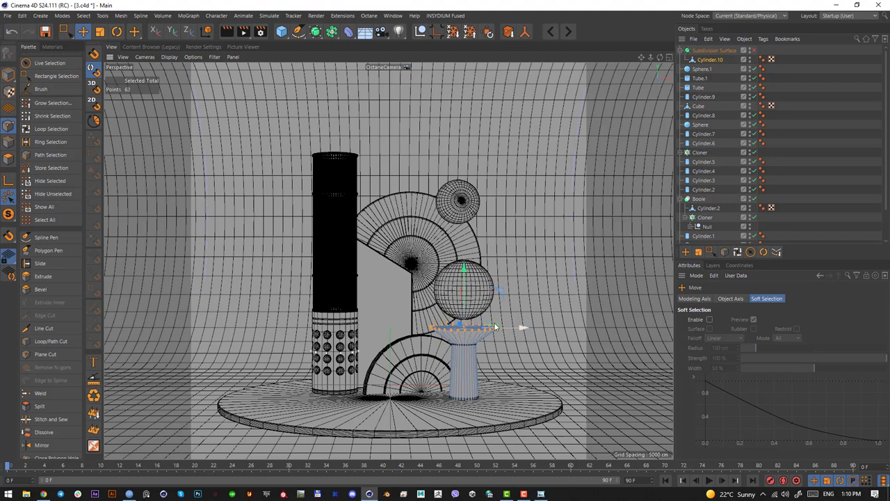
key("t")
key("F2")
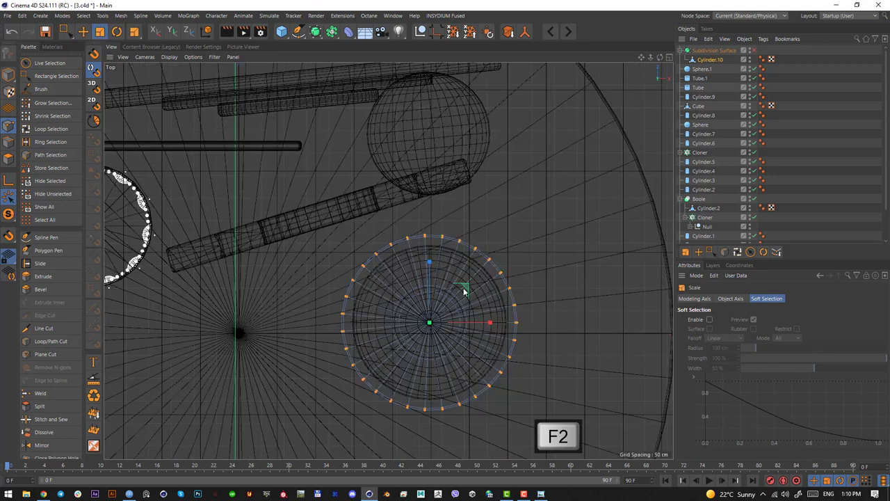
mouse_move(464, 290)
left_mouse_down()
mouse_move(473, 274)
mouse_move(456, 293)
left_mouse_up()
key("F1")
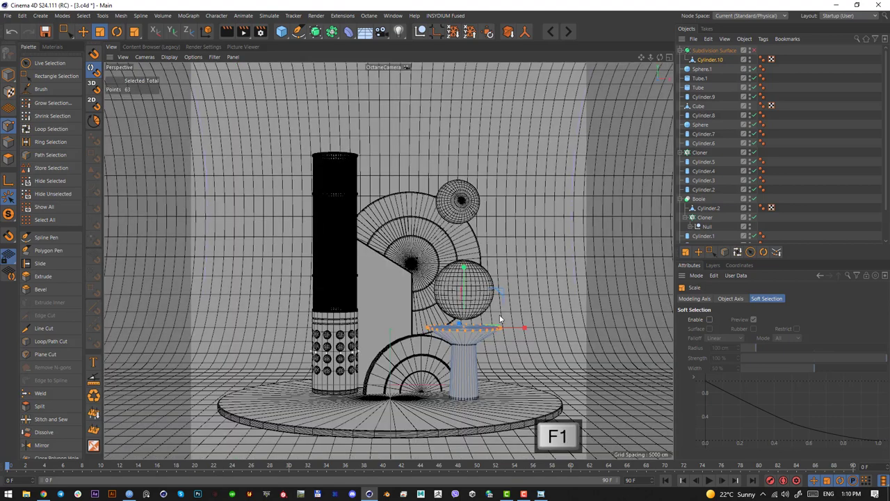
Step: Lower the sphere onto the pedestal's rim and reduce its radius to about 126 cm
left_click(8, 74)
left_click_drag(66, 32, 89, 44)
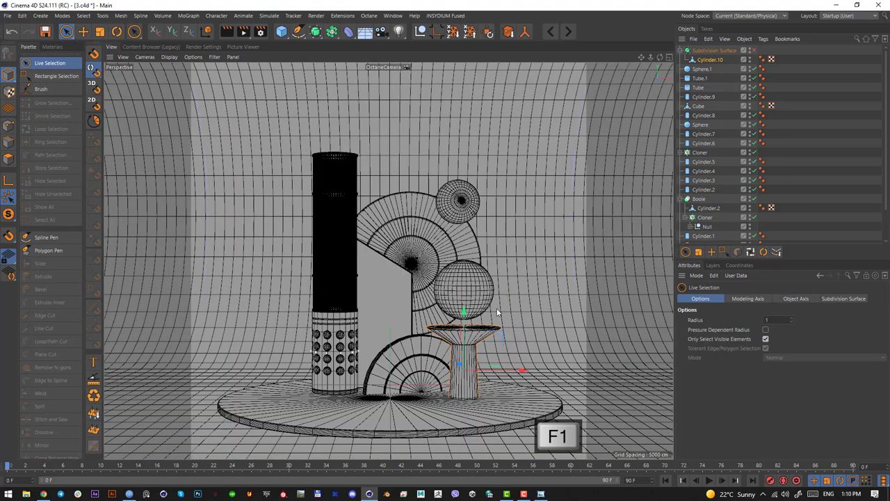
left_click(483, 291)
left_click_drag(467, 253, 472, 261)
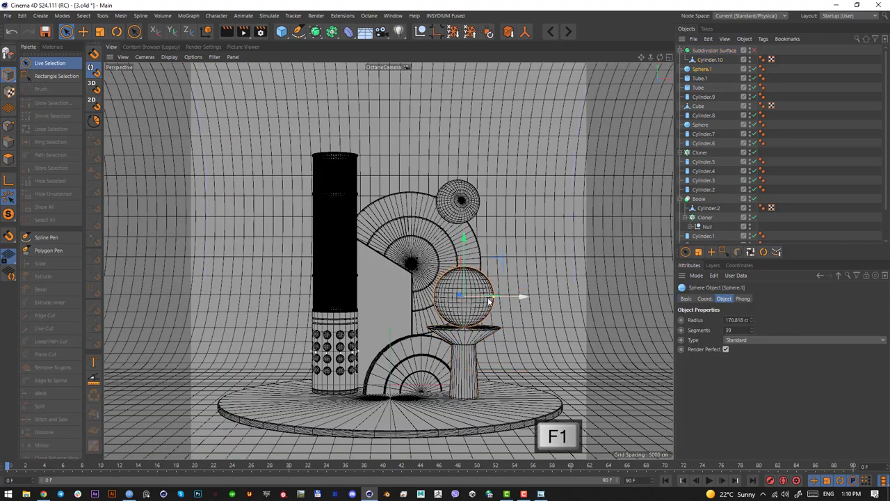
left_click_drag(496, 299, 393, 278)
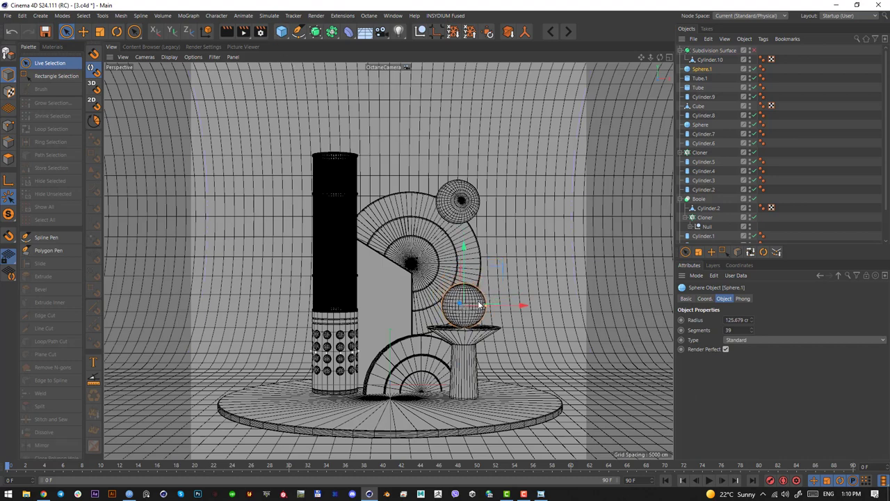
Step: Add a flat tube around the sphere with an outer radius of about 389 cm and a height of about 25 cm
left_click(282, 31)
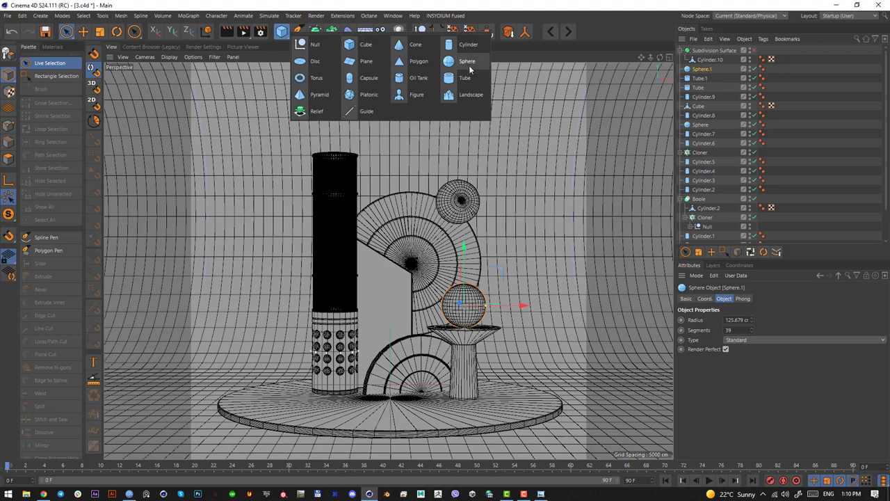
left_click(466, 77)
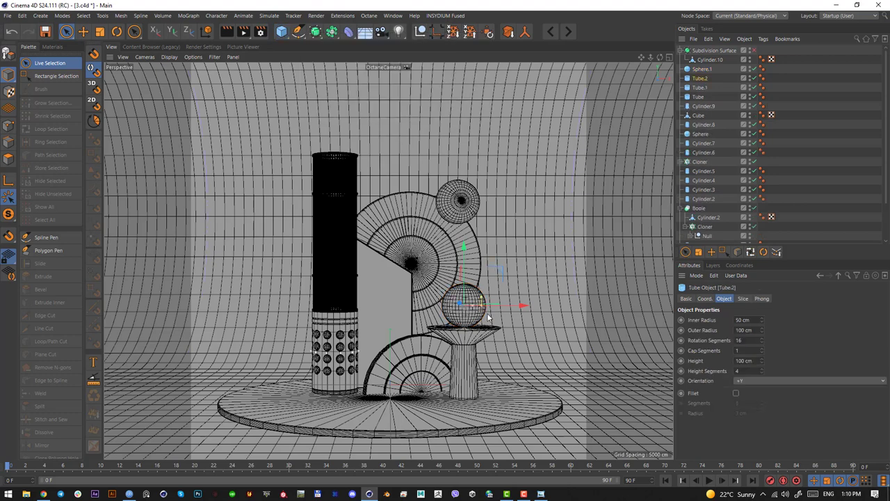
left_click_drag(482, 307, 534, 306)
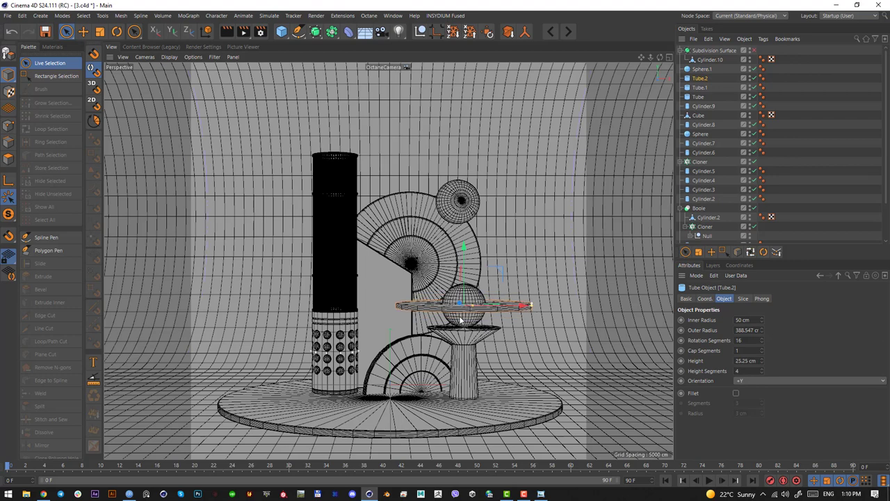
Step: Tilt the tube toward the camera around the sphere and widen its inner radius to about 245 cm
key("r")
left_click_drag(460, 320, 473, 351)
left_click_drag(473, 303, 507, 299)
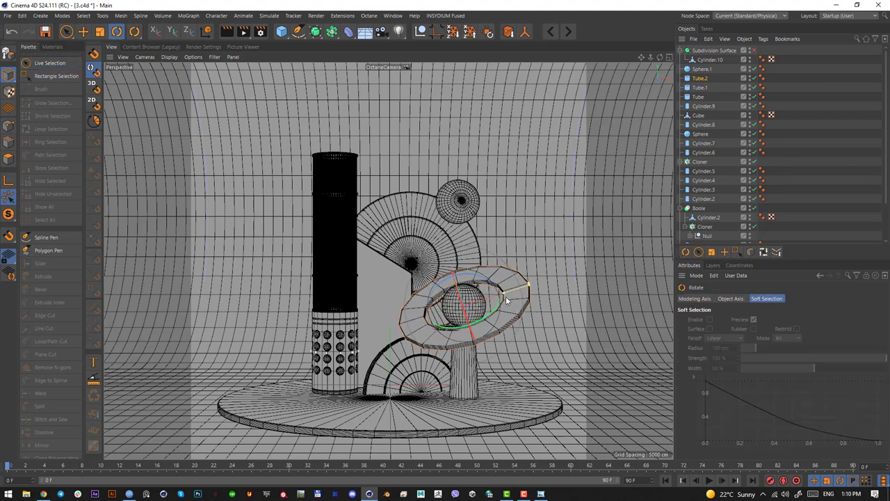
left_click_drag(452, 327, 475, 313)
left_click_drag(513, 289, 535, 299)
Step: Set the ring-shaped tube to 63 rotation segments and enable a 3 cm fillet with 3 segments
left_click(700, 79)
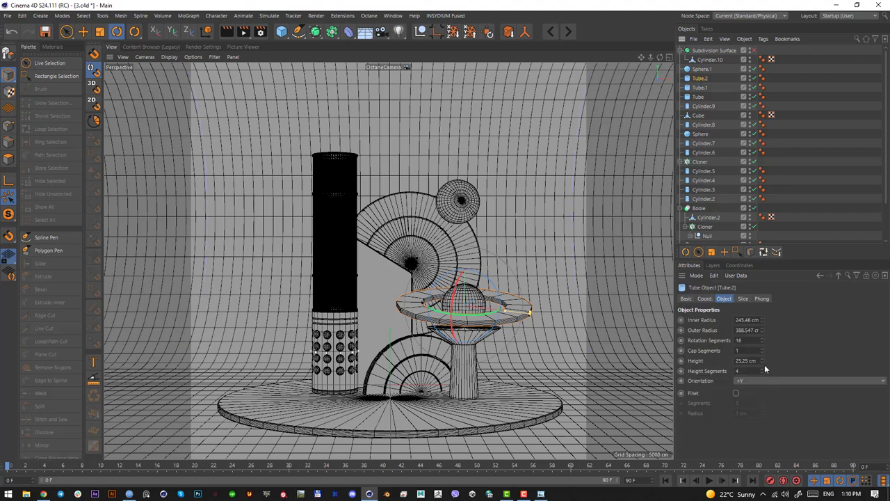
left_click_drag(762, 341, 763, 308)
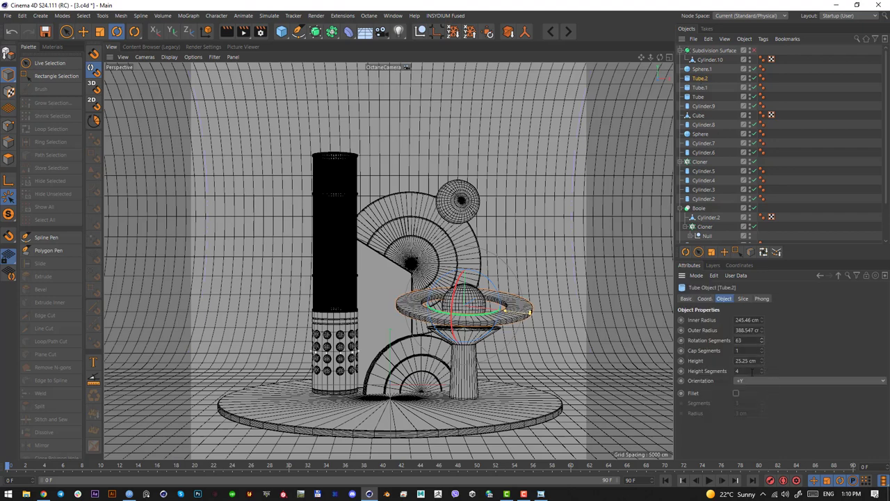
left_click(736, 394)
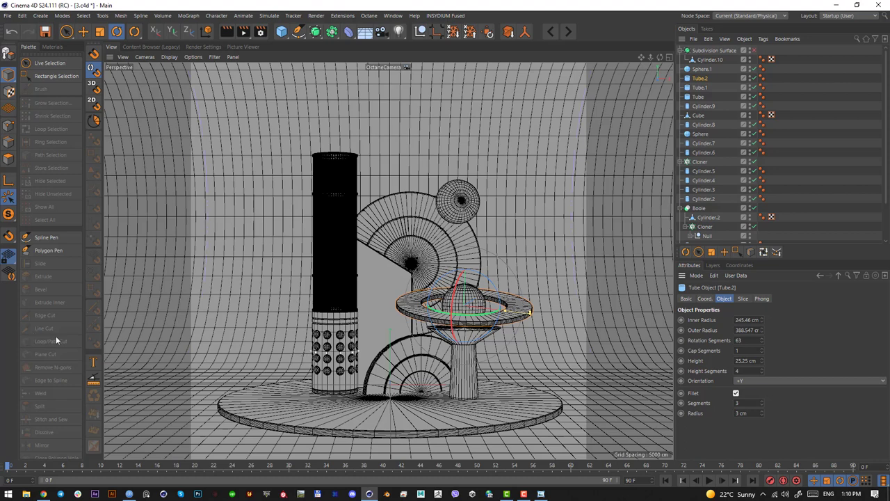
Step: Switch to the reference image in Windows Photo Viewer and copy a screen capture of the wireframe pyramid and its base
key("alt+Tab")
left_click_drag(108, 80, 374, 63)
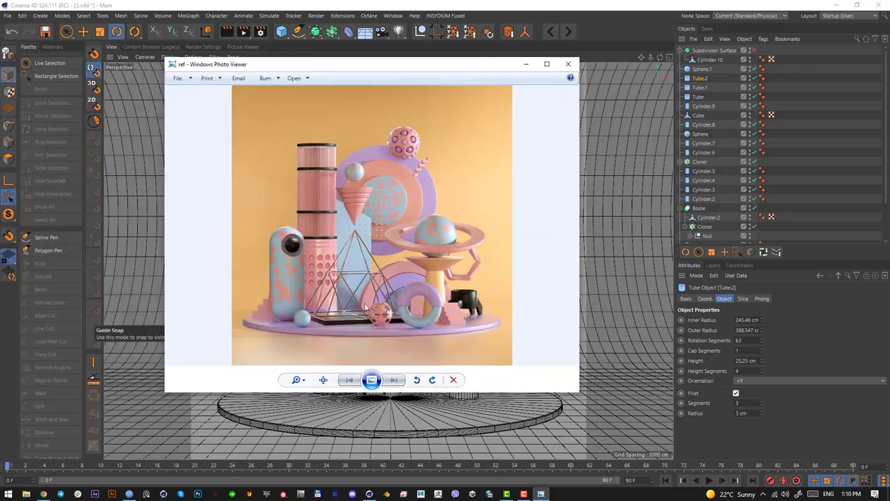
key("Print")
left_click_drag(317, 225, 404, 325)
key("ctrl+c")
left_click_drag(401, 66, 0, 80)
Step: Add a cube, rotate it diagonally about its vertical axis and move it just in front of the platform's centre
left_click(282, 31)
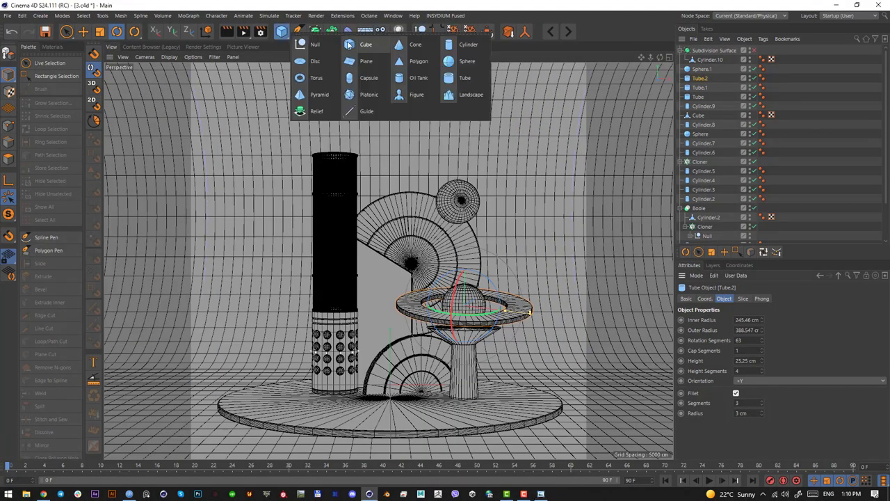
left_click(291, 40)
key("F2")
scroll(261, 313, "down", 5)
key("r")
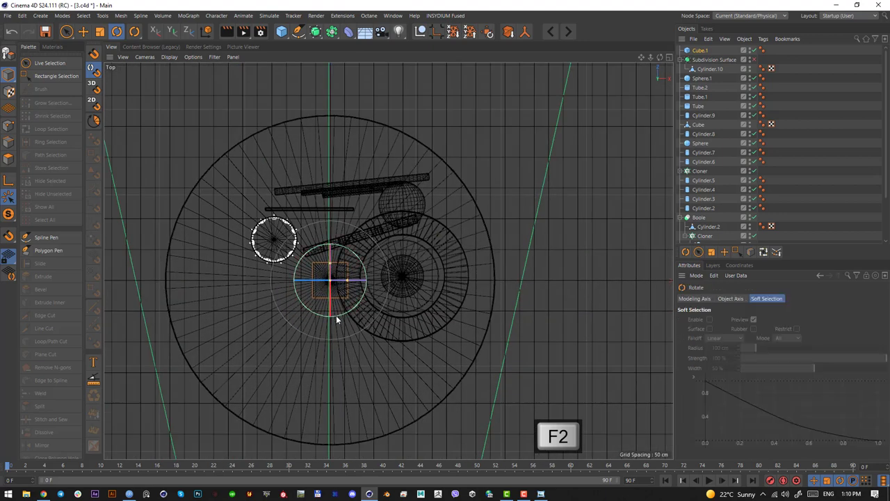
left_click_drag(336, 315, 370, 310)
key("e")
left_click_drag(389, 314, 368, 344)
Step: Enlarge the cube to about 610 cm wide and flatten it into a slab about 15 cm high resting on the platform
key("t")
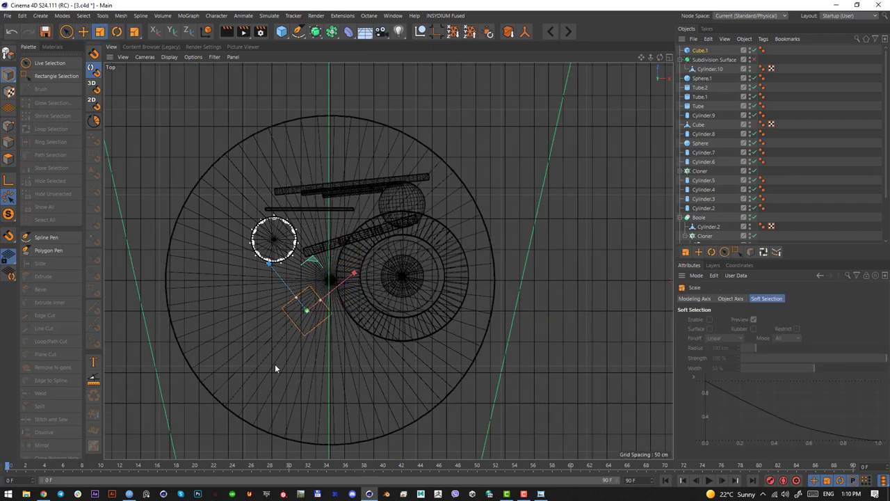
mouse_move(278, 364)
left_mouse_down()
mouse_move(308, 306)
mouse_move(284, 368)
left_mouse_up()
key("F3")
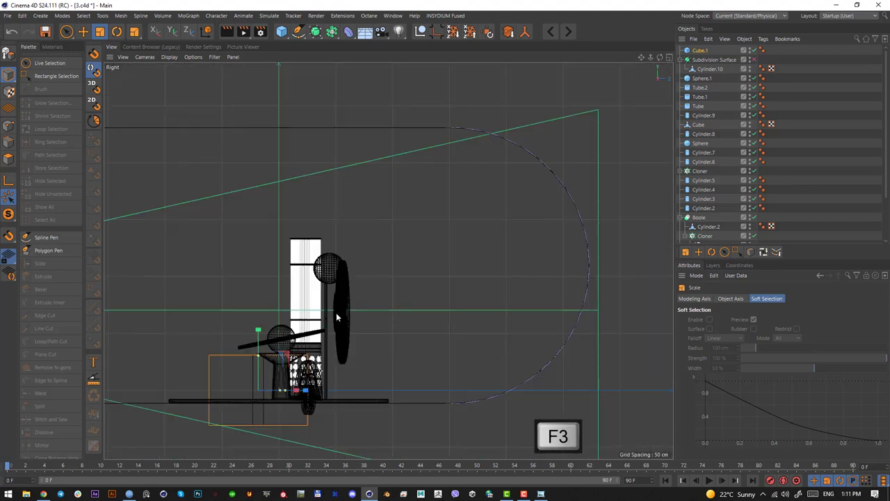
middle_click_drag(286, 370, 363, 297, "alt")
left_click_drag(314, 287, 318, 363)
key("e")
key("F2")
key("F1")
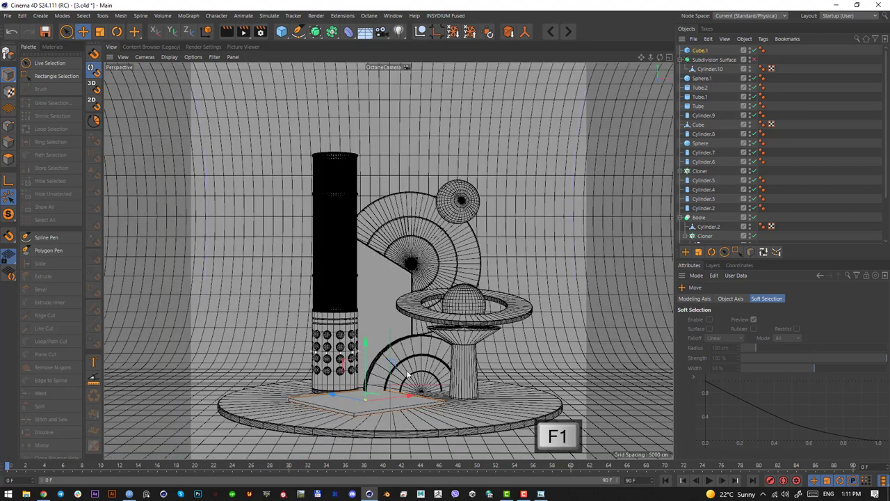
Step: Move the slab toward the front of the platform and shorten its Z size to about 456 cm
key("F2")
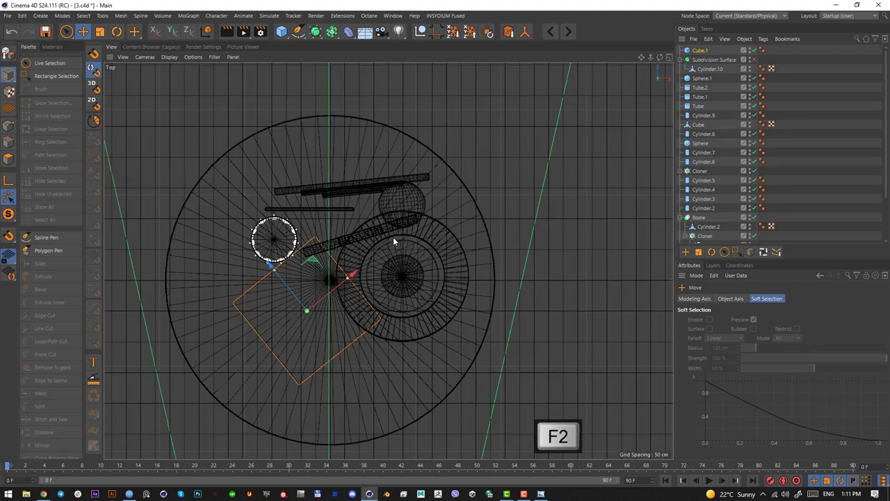
left_click_drag(393, 236, 387, 256)
key("r")
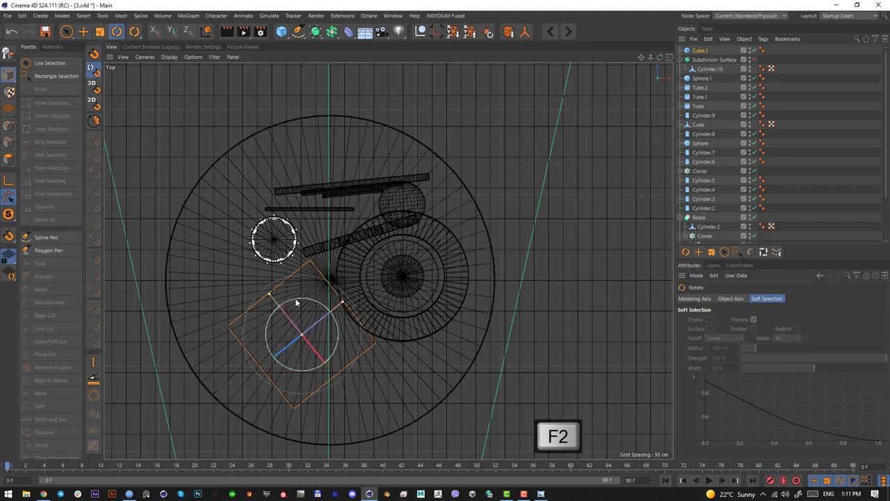
left_click_drag(273, 294, 287, 306)
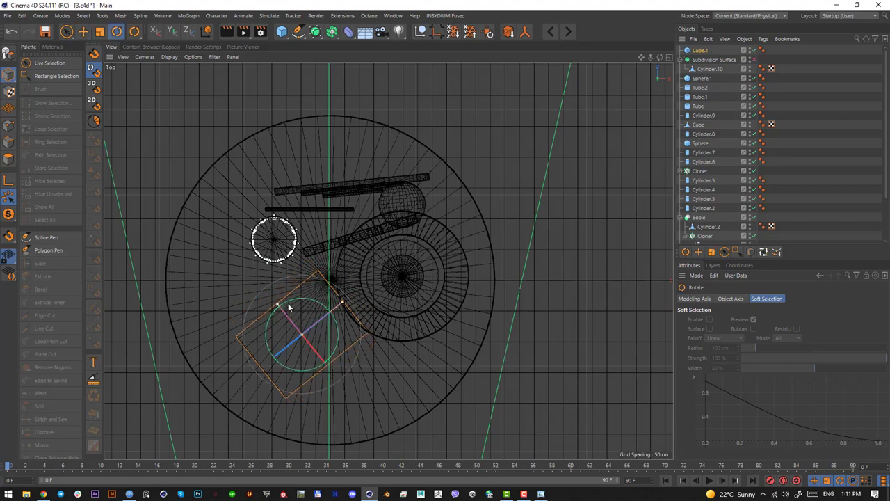
Step: Shift the slab sideways through the Octane camera so it sits between the tall column and the pedestal
key("e")
key("F1")
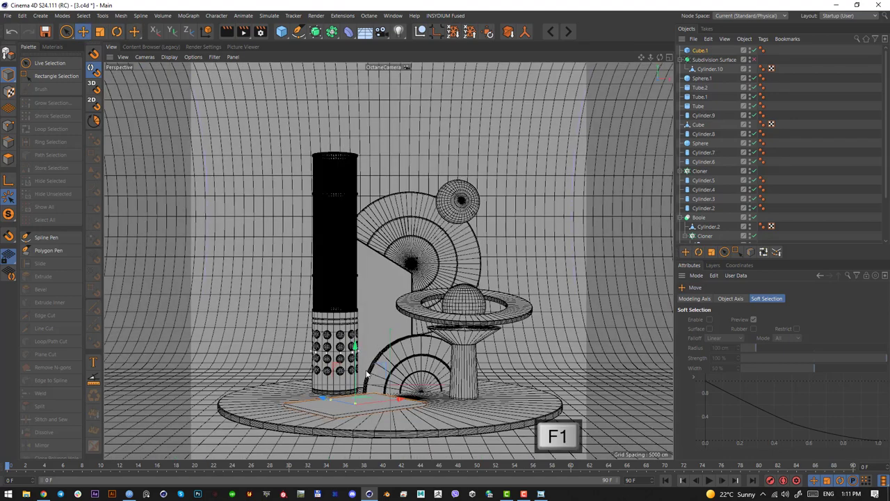
key("r")
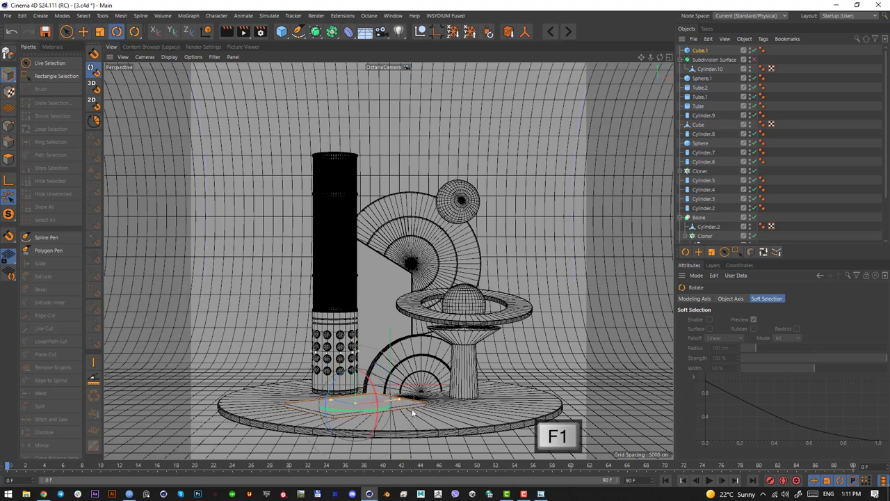
key("e")
left_click_drag(356, 409, 400, 404)
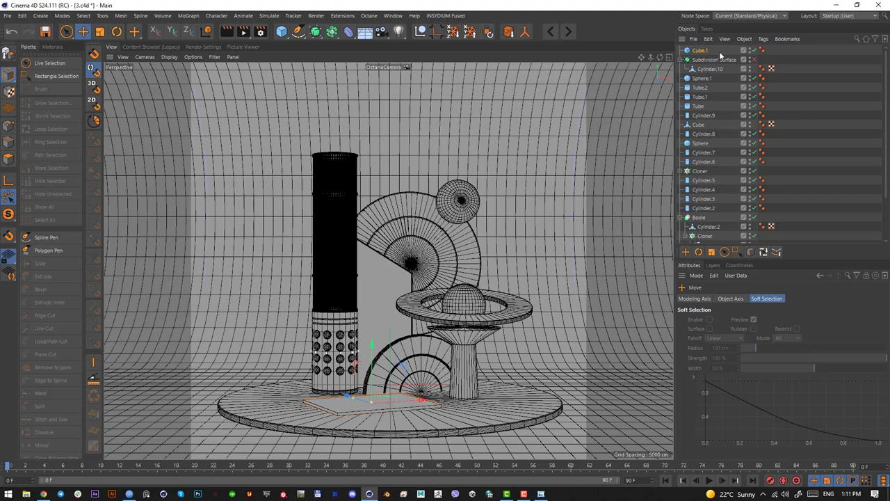
left_click(698, 51)
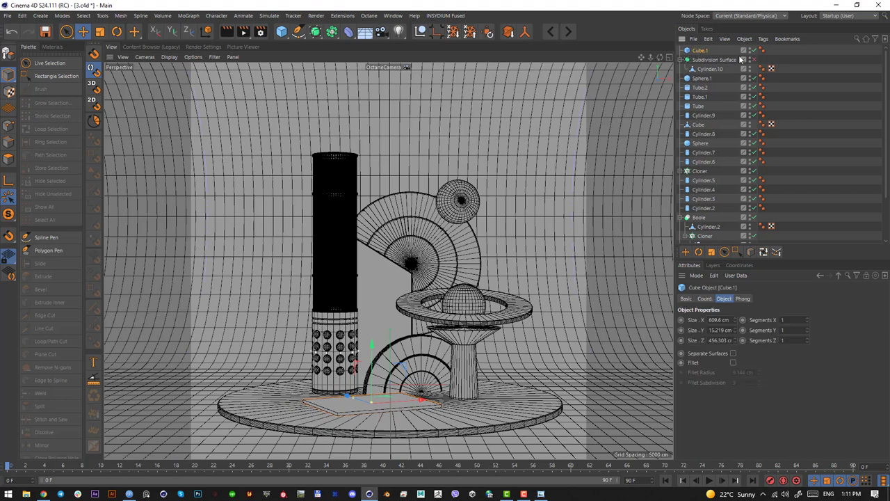
key("ctrl+v")
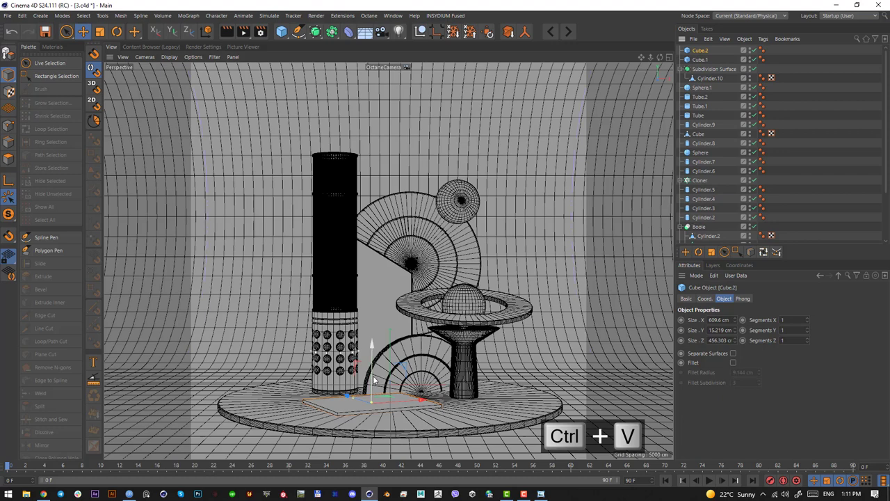
mouse_move(374, 379)
left_mouse_down()
mouse_move(373, 364)
mouse_move(382, 375)
left_mouse_up()
key("Delete")
Step: Fillet the slab's edges with a radius of 2.609 cm and 3 subdivisions
left_click(397, 405)
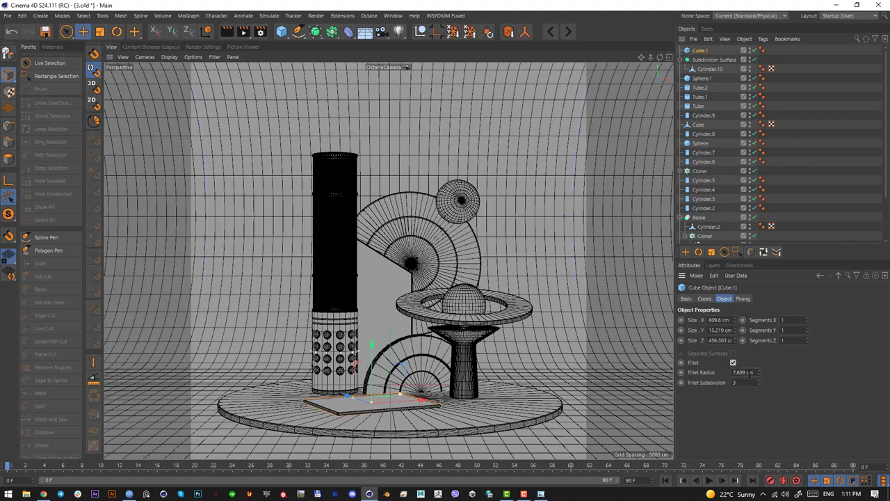
scroll(750, 373, "down", 5)
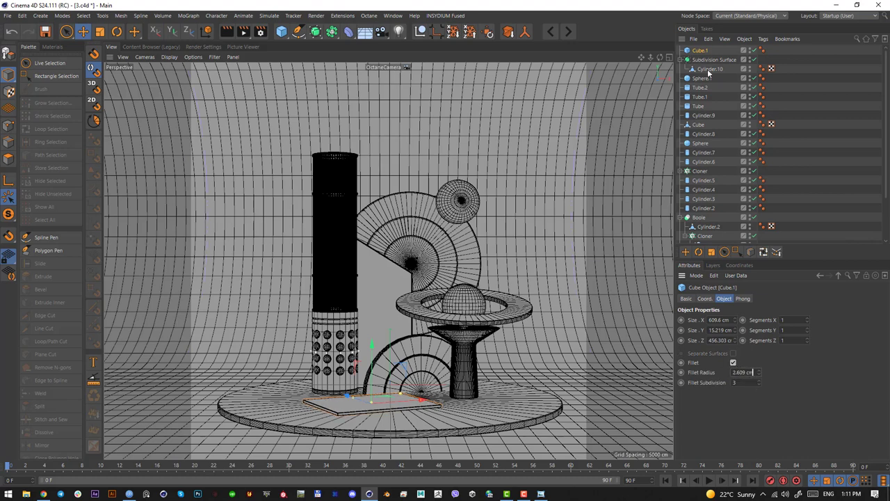
Step: Add a pyramid primitive and raise it above the slab, undoing the trial widening of its base
left_click(281, 32)
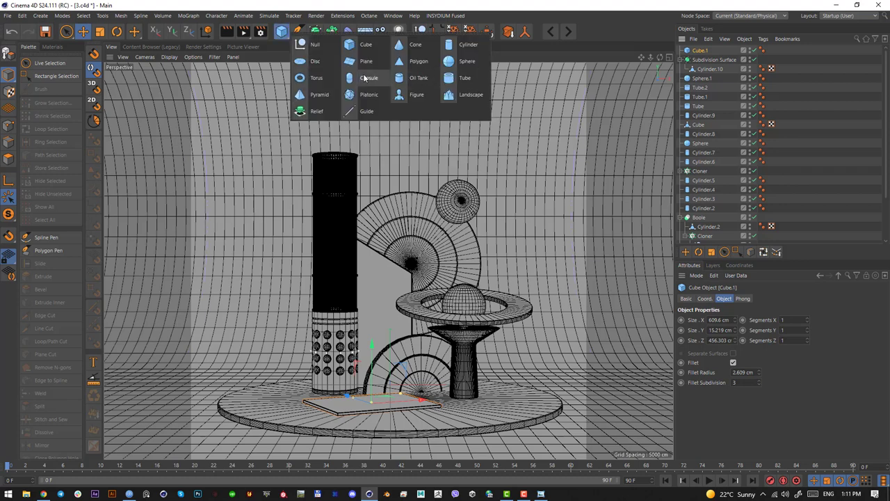
left_click(325, 95)
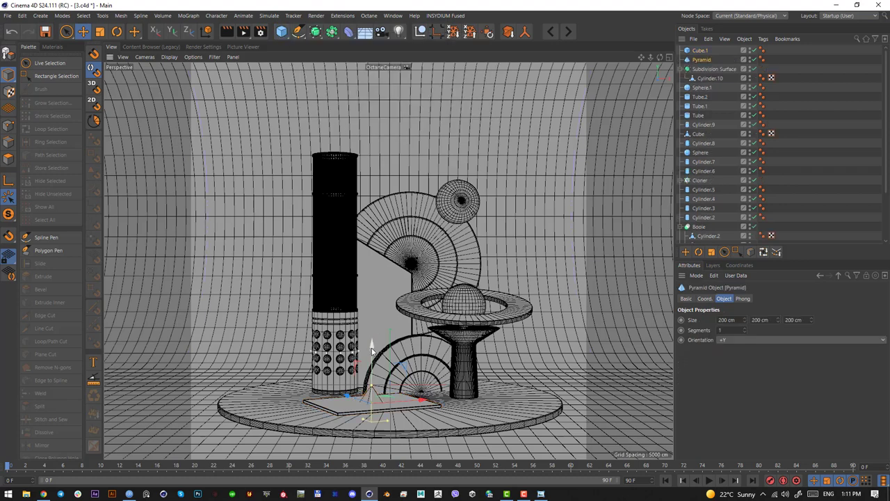
left_click_drag(372, 346, 376, 322)
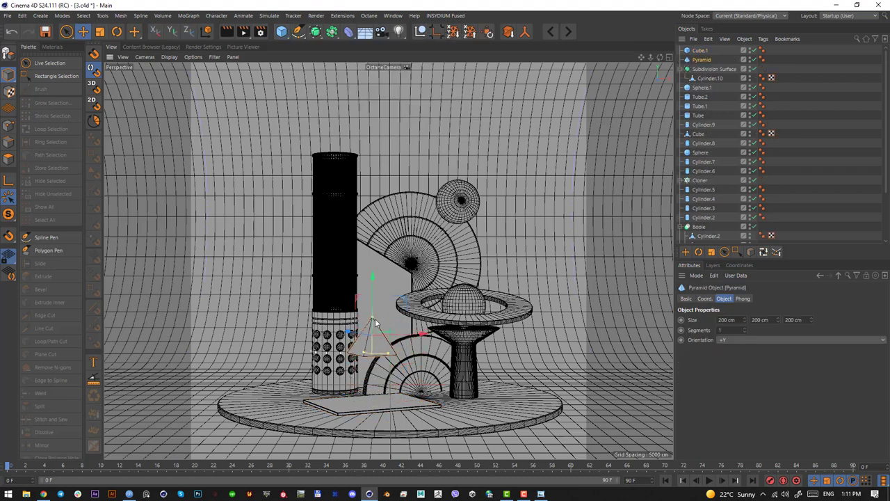
left_click_drag(392, 357, 407, 354)
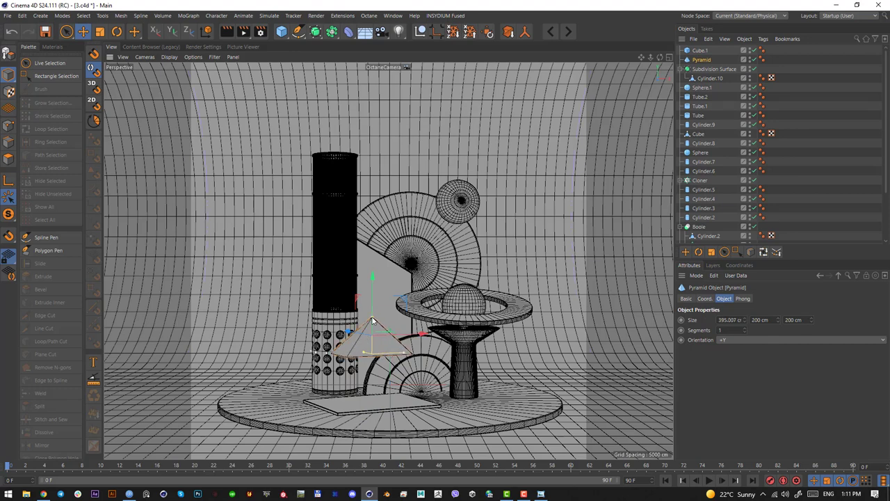
key("ctrl+z")
Step: Widen the pyramid's base to about 593 by 452 cm so that it matches the slab's footprint
key("F2")
scroll(326, 325, "up", 3)
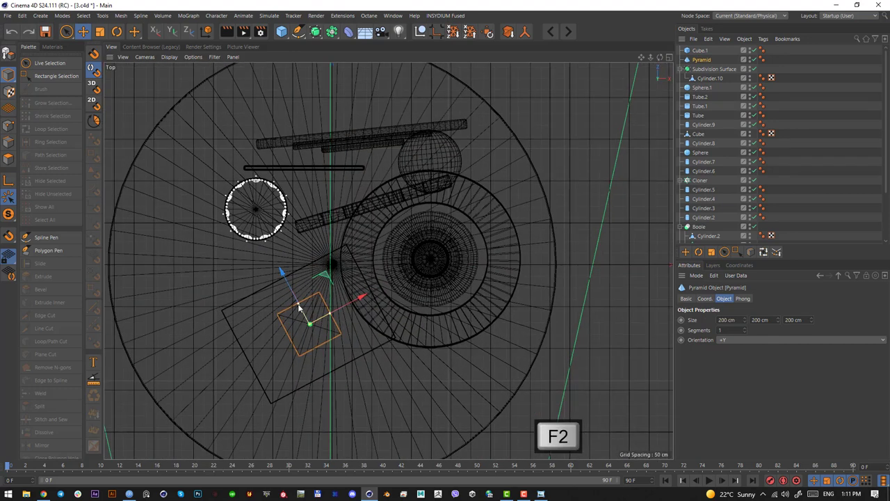
left_click_drag(299, 304, 287, 281)
left_click_drag(333, 318, 373, 296)
Step: Increase the pyramid's height to about 493 cm and set its base on the slab
key("F3")
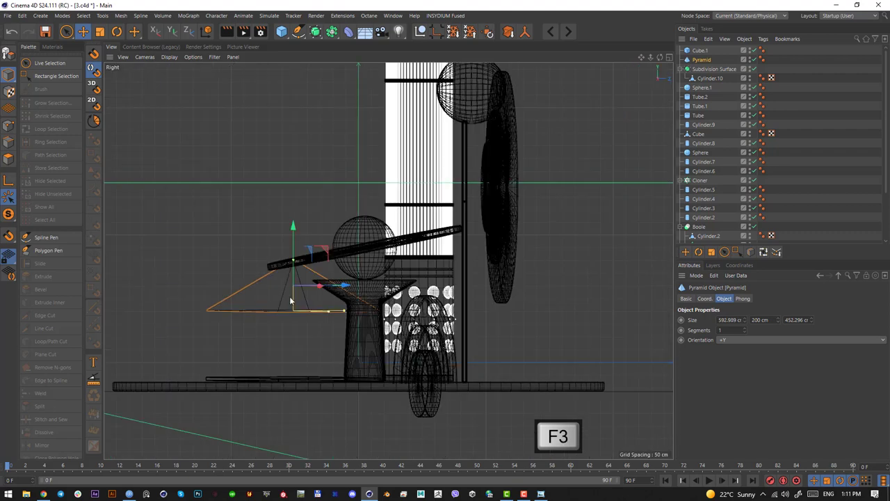
scroll(309, 259, "up", 1)
left_click_drag(295, 258, 295, 228)
left_click_drag(300, 282, 302, 303)
key("F1")
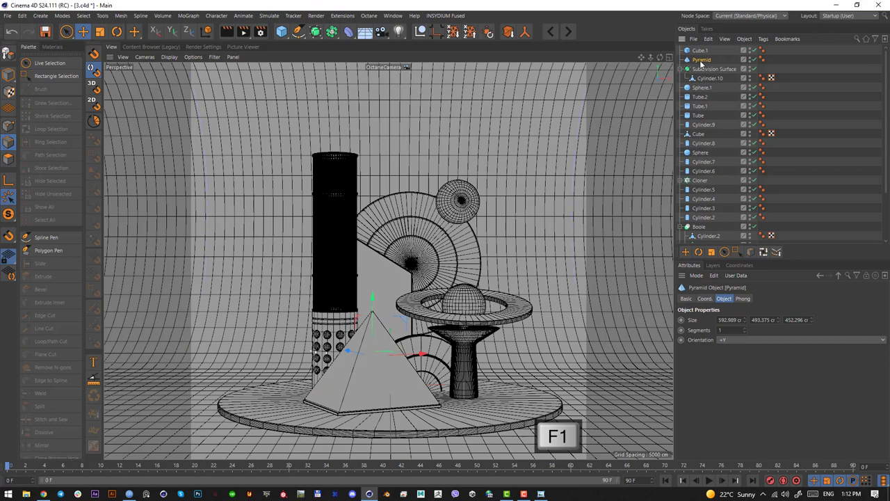
Step: Make the pyramid editable and add one horizontal loop cut around it at 48.4% offset
key("c")
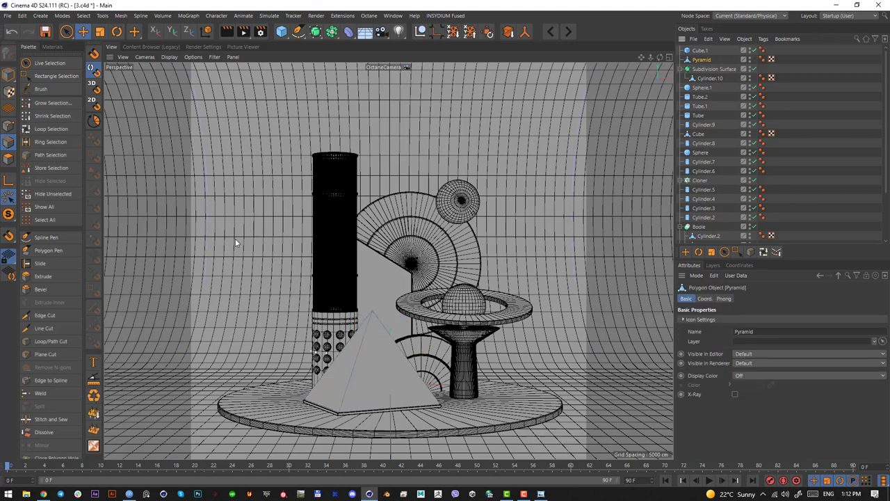
left_click(60, 344)
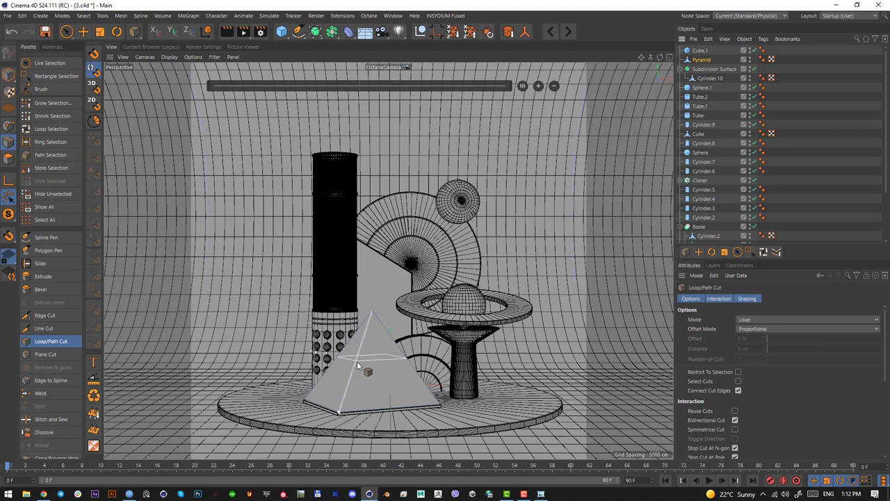
left_click(357, 361)
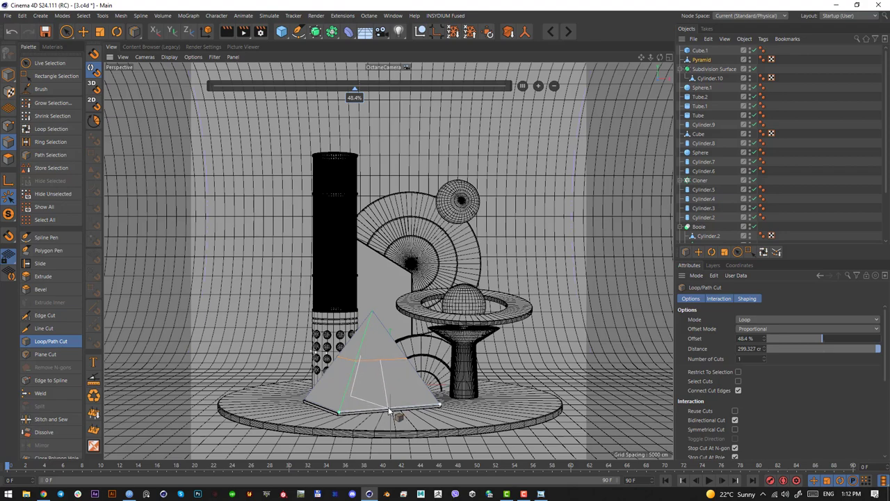
key("F3")
key("F4")
key("F2")
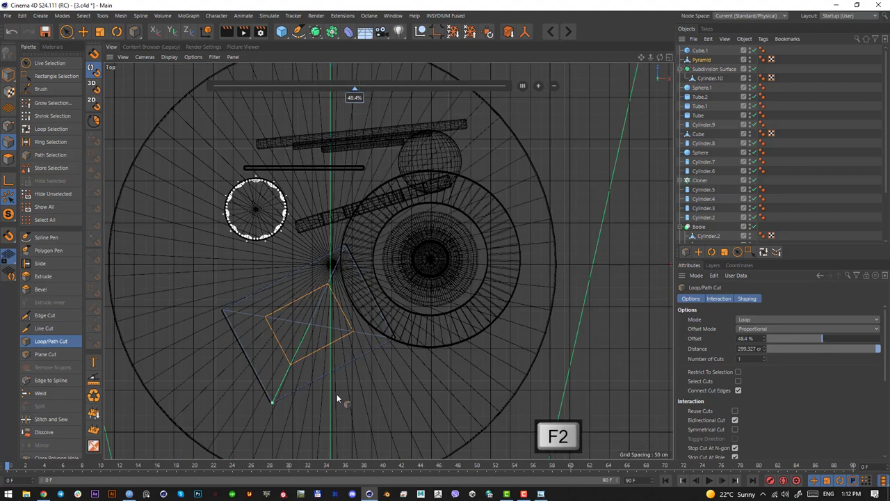
key("F1")
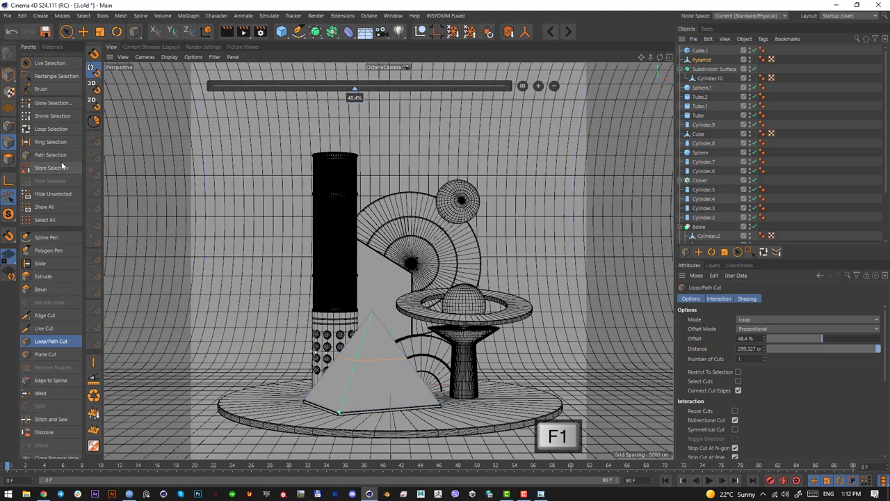
Step: Ring-select the pyramid's horizontal edges at the loop cut and base, and connect them with vertical edges down the middle of each side
left_click(63, 142)
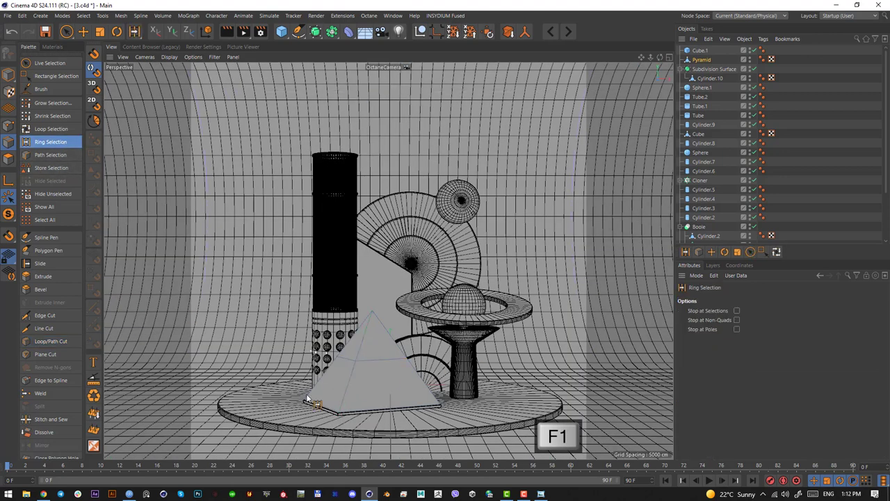
left_click(384, 359)
key("m")
key("m")
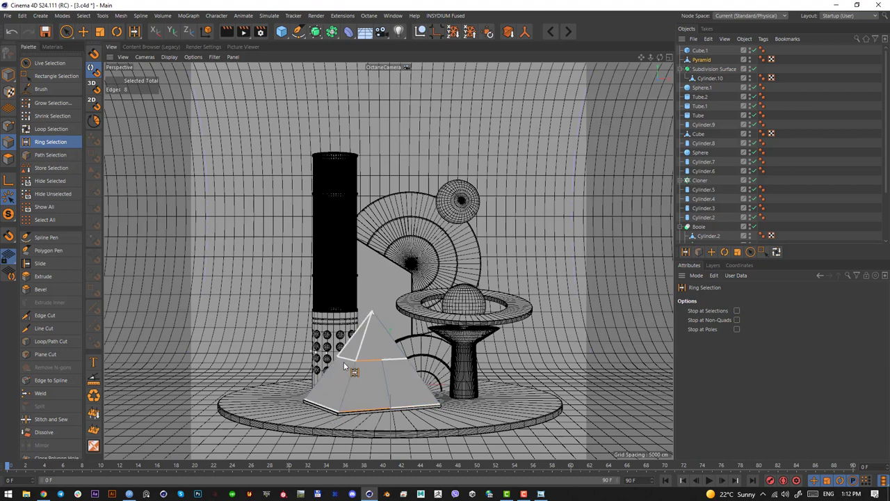
left_click(335, 408, "shift")
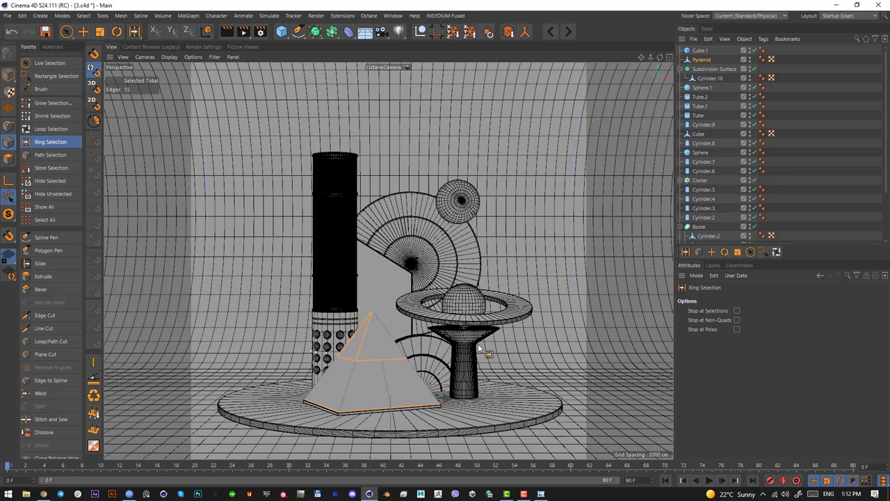
key("ctrl+z")
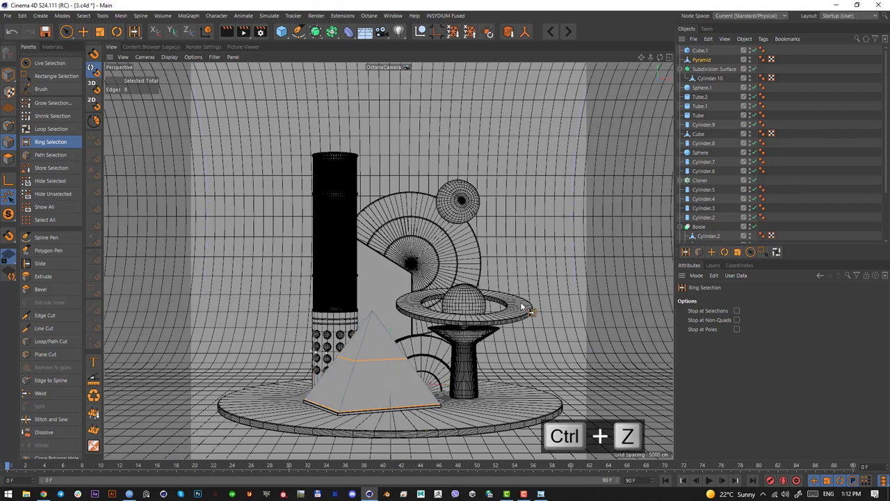
key("m")
key("m")
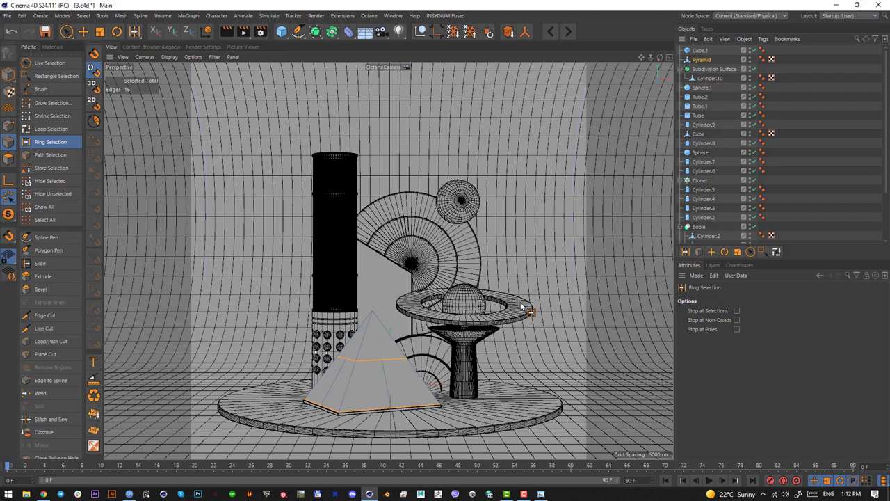
Step: Leave the Octane camera and use Line Cut in point mode to join each side's loop-cut midpoint to the pyramid's apex
left_click(9, 125)
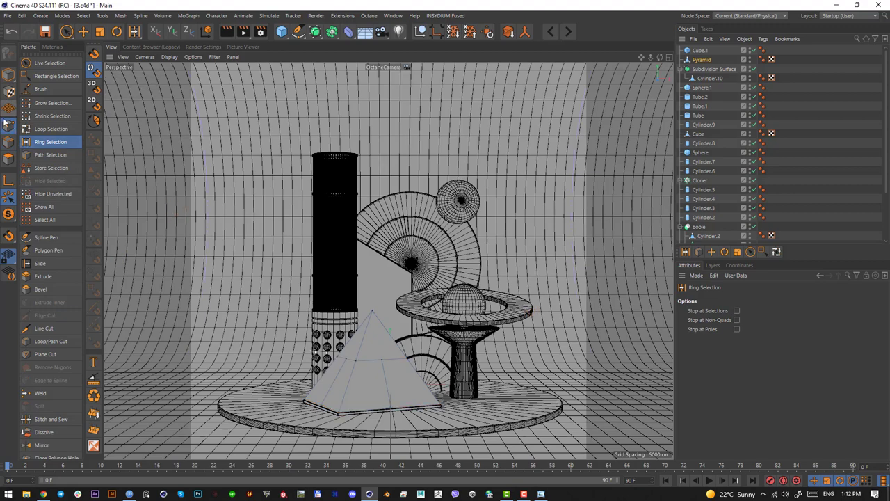
left_click(66, 33)
scroll(716, 139, "down", 3)
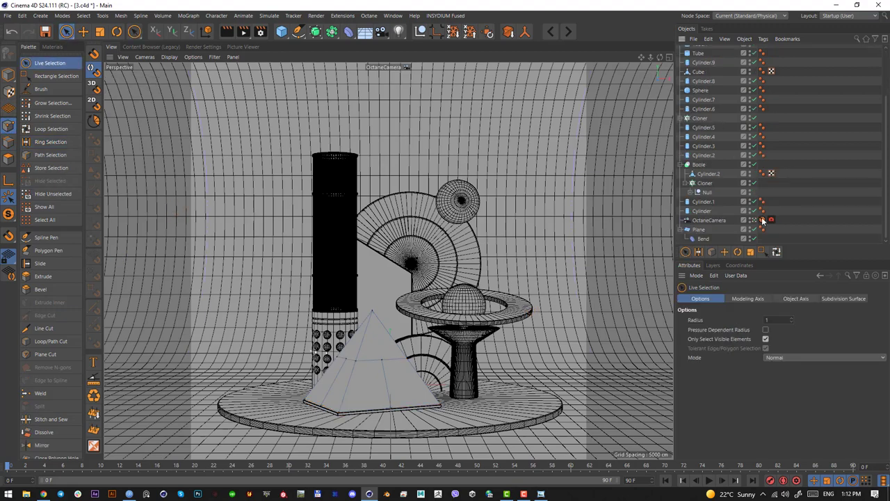
left_click(762, 220)
scroll(139, 250, "up", 5)
left_click(53, 329)
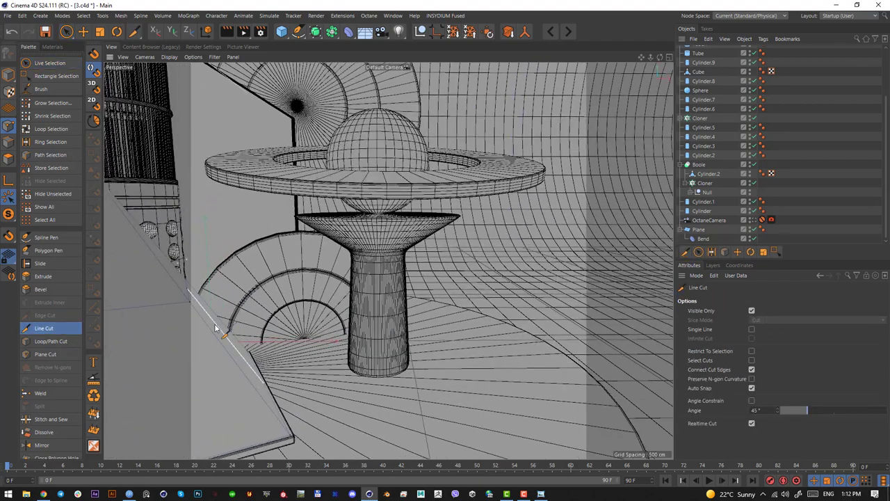
middle_click_drag(216, 327, 390, 343, "alt")
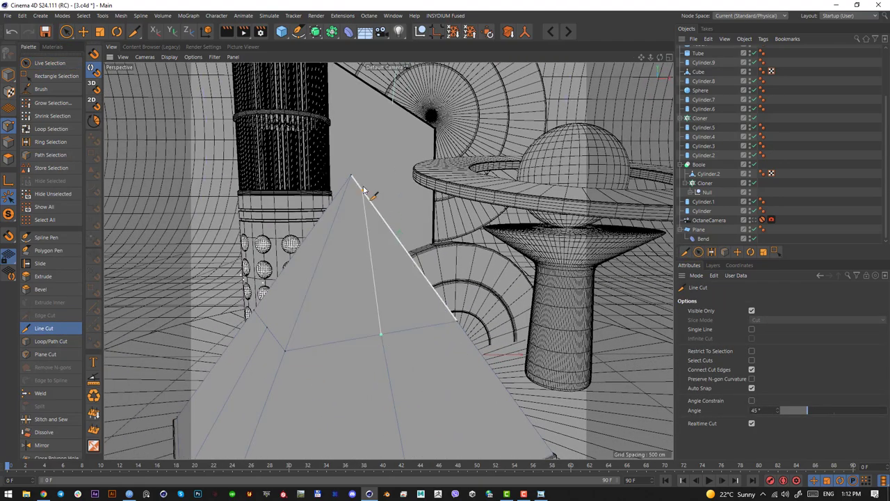
left_click_drag(359, 182, 254, 351, "alt")
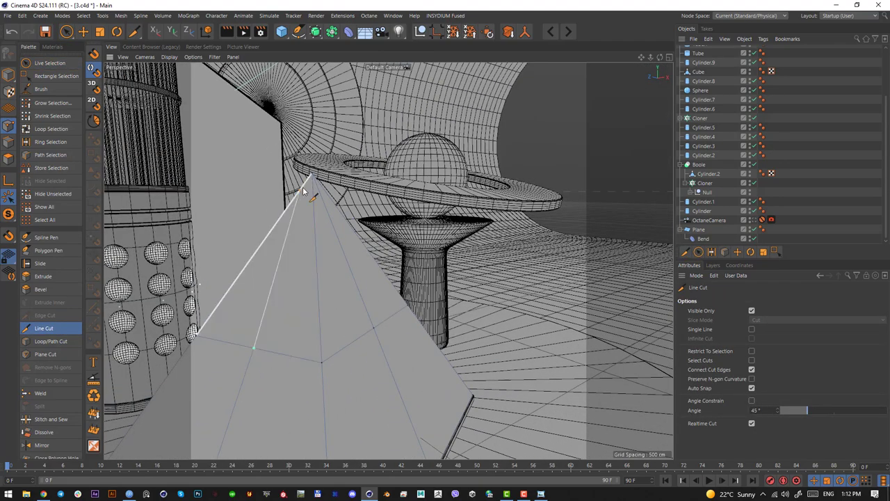
left_click_drag(288, 318, 408, 341, "alt")
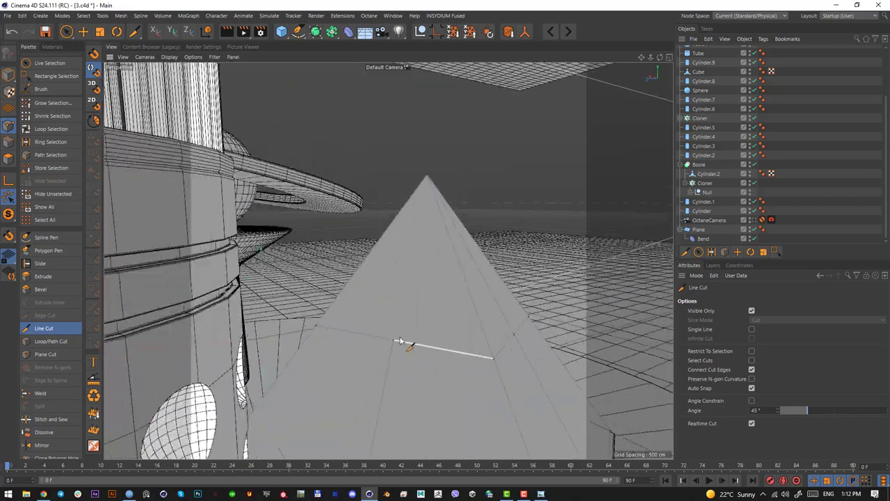
left_click_drag(418, 261, 471, 339, "alt")
left_click_drag(471, 339, 483, 401, "alt")
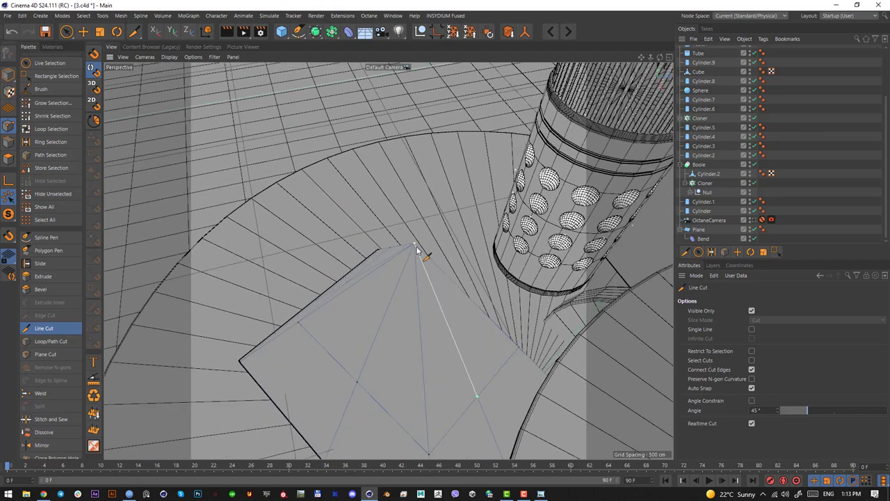
left_click_drag(428, 288, 397, 289, "alt")
Step: Return to model mode and place the pyramid inside an Atom Array to turn its edges into a wireframe
left_click(8, 76)
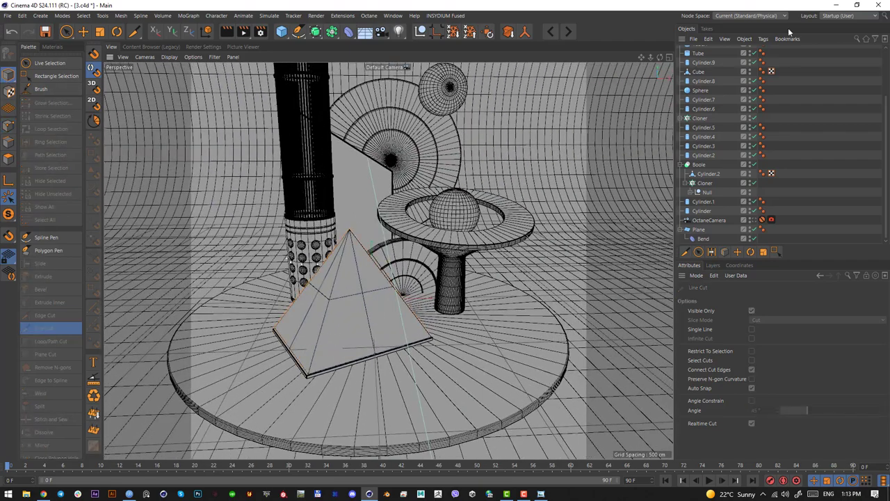
scroll(732, 104, "up", 3)
left_click(699, 61)
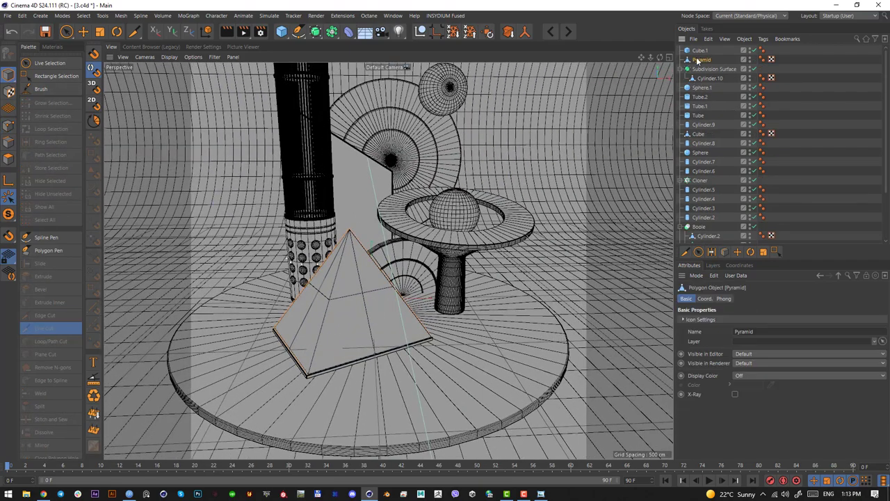
left_click(317, 34)
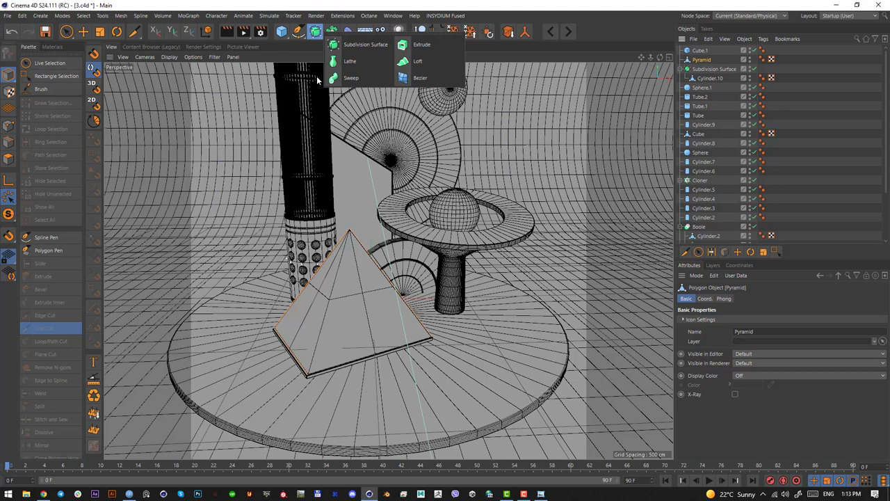
left_click(332, 32)
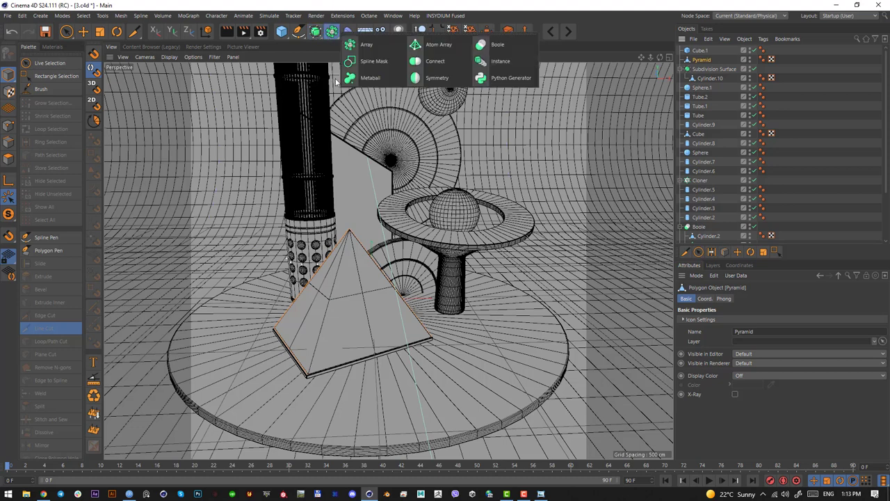
left_click(437, 46)
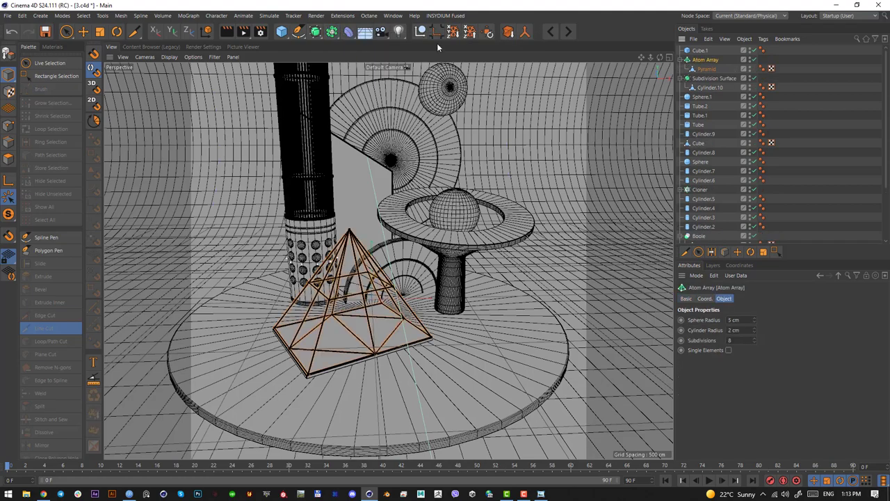
Step: Set the Atom Array's cylinder radius to 5 cm and return to the Octane camera view
mouse_move(352, 326)
left_mouse_down("alt")
mouse_move(383, 332)
mouse_move(337, 323)
left_mouse_up("alt")
scroll(361, 315, "up", 5)
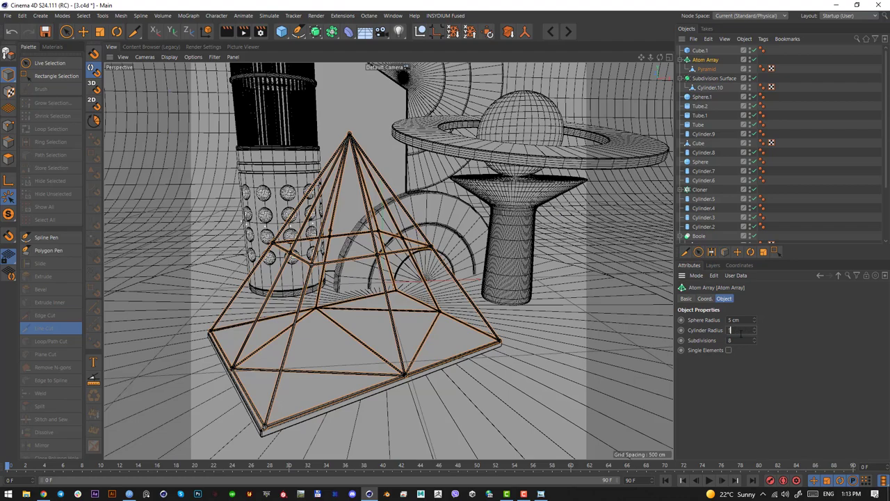
key("Return")
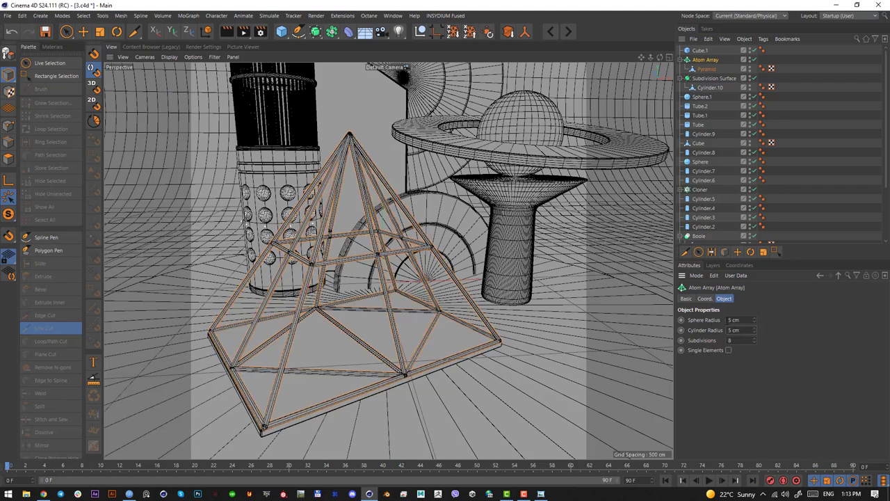
scroll(825, 155, "down", 4)
left_click(754, 220)
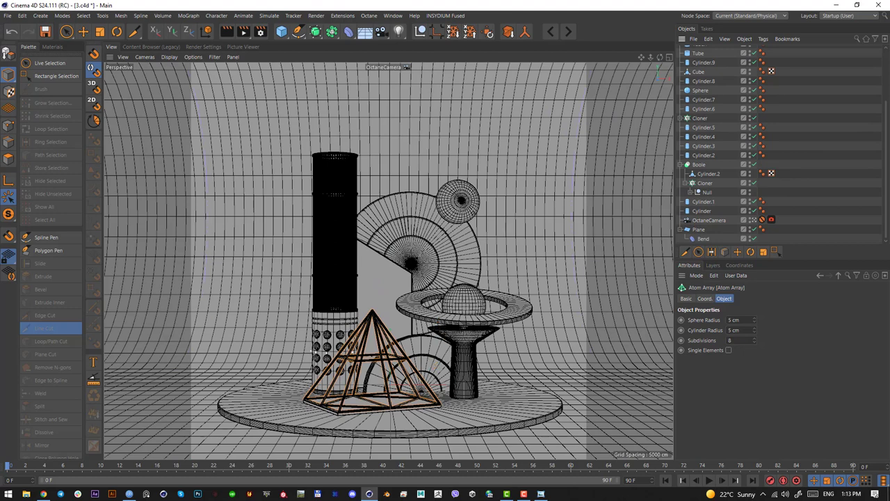
Step: Compare the wireframe with the reference image and set the Atom Array's sphere and cylinder radius to 4 cm
key("alt+Tab")
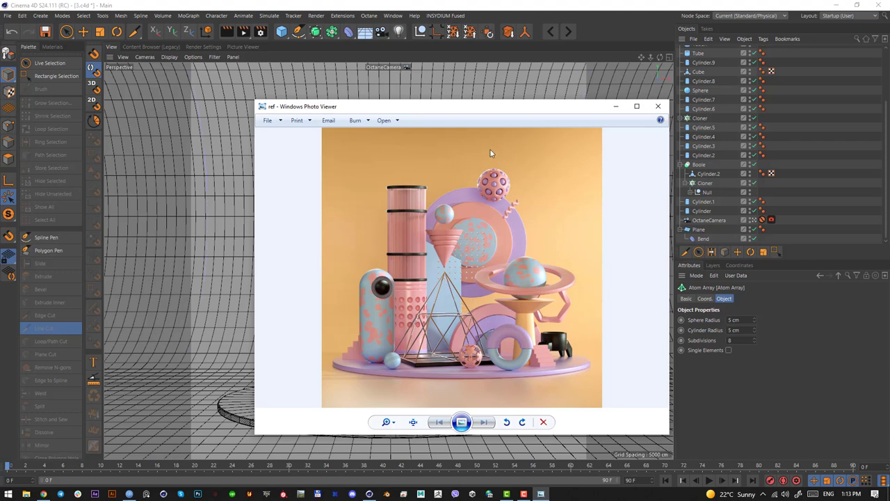
key("alt+Tab")
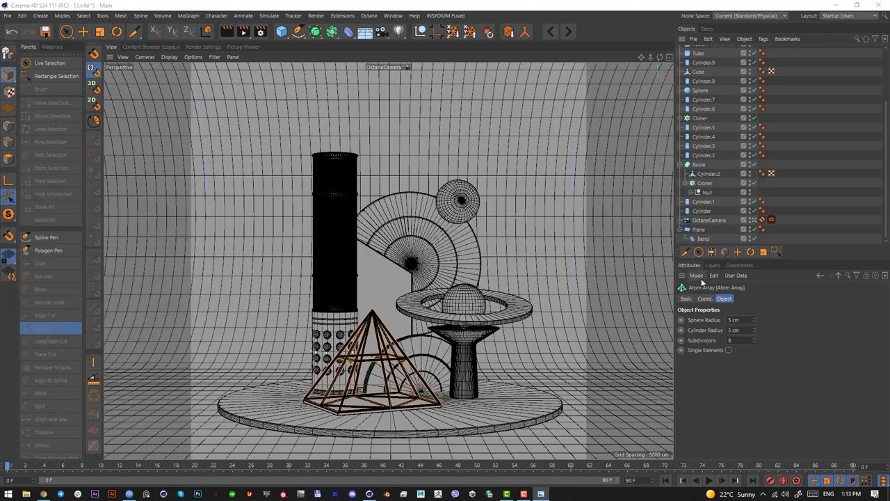
double_click(747, 320)
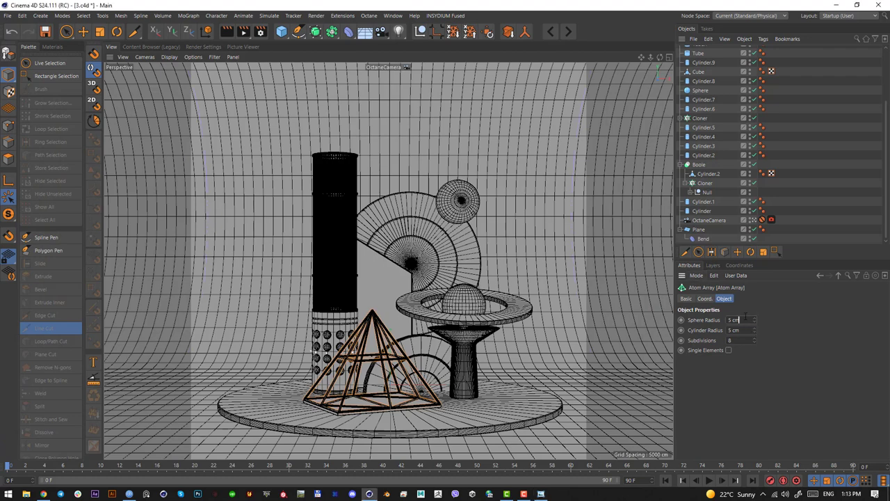
type("4")
double_click(748, 331)
type("4")
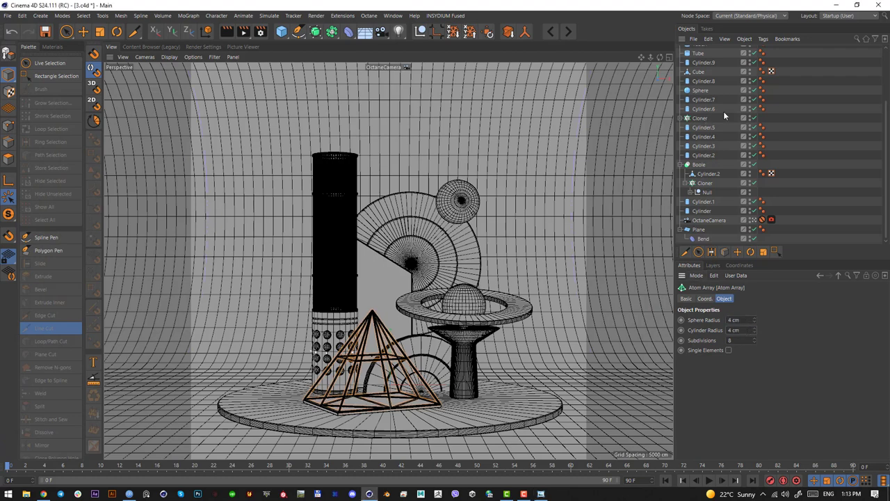
Step: Turn off the Atom Array and select the pyramid for editing in point mode
scroll(724, 115, "up", 3)
left_click(754, 59)
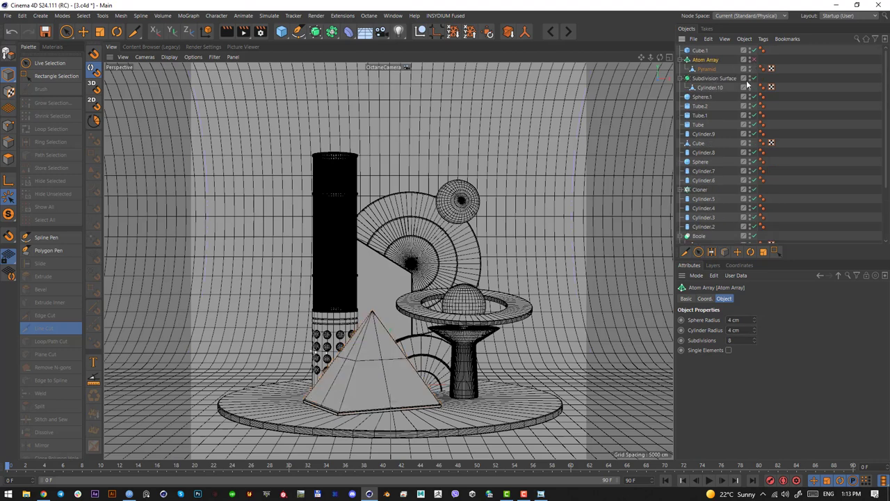
left_click(707, 69)
left_click(9, 126)
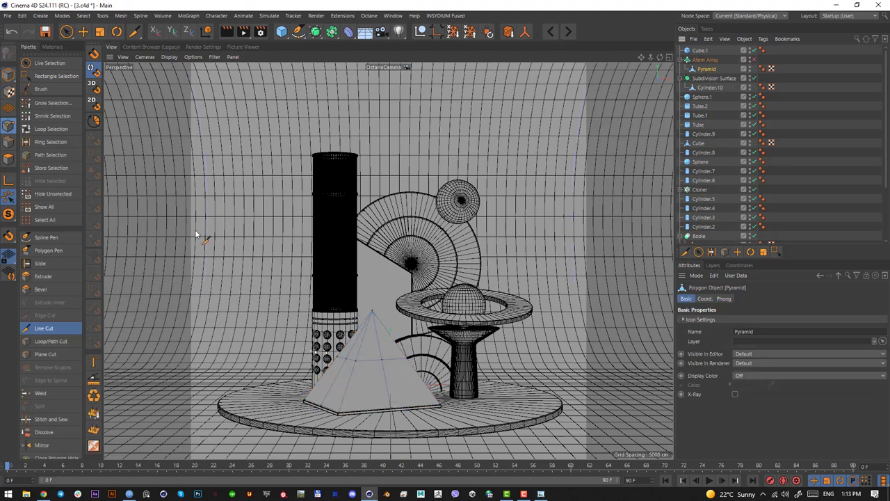
left_click(50, 62)
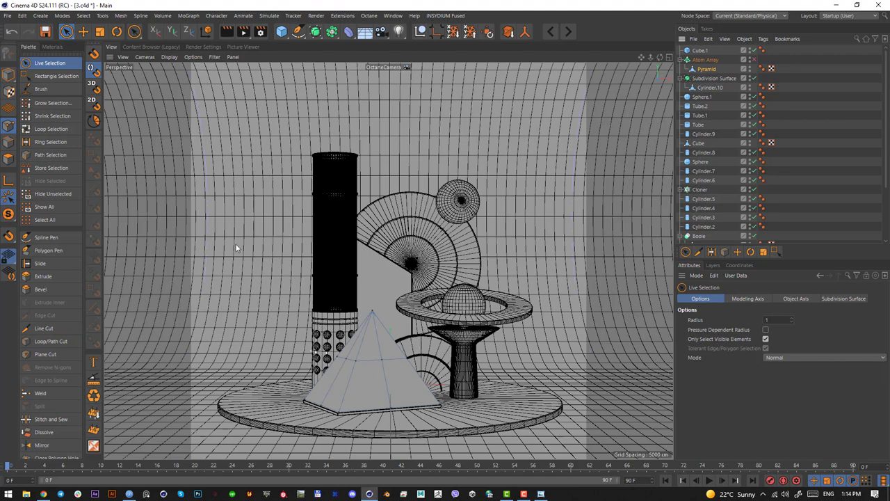
left_click_drag(69, 32, 103, 64)
left_click_drag(296, 286, 446, 374)
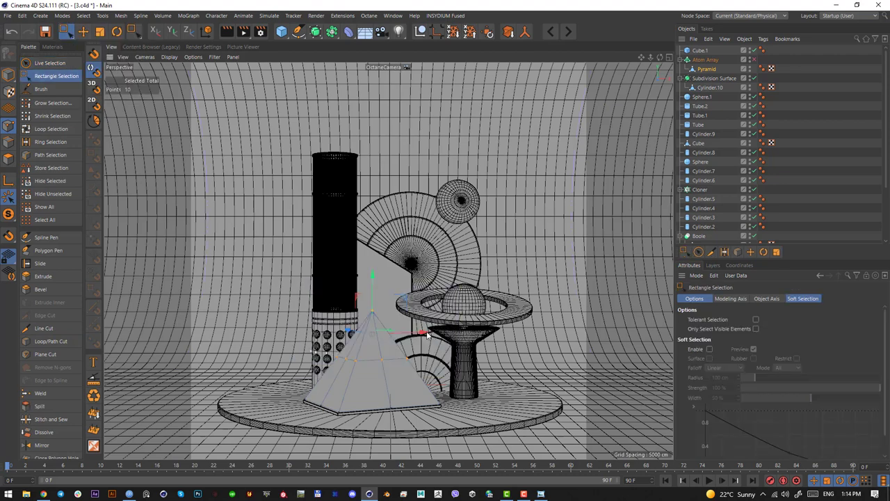
left_click_drag(373, 292, 373, 264)
key("ctrl+z")
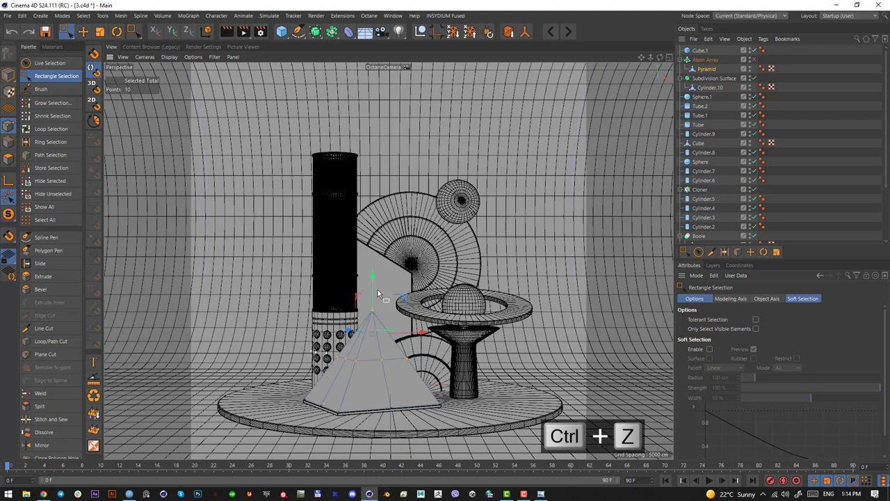
Step: Select all of the pyramid's points and stretch them vertically to make it taller while its base stays on the slab
key("ctrl+a")
key("t")
left_click_drag(374, 307, 371, 287)
key("e")
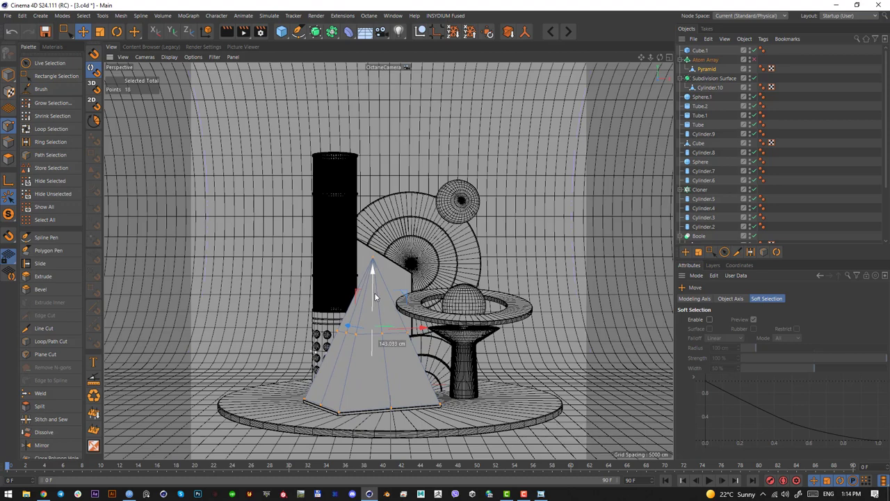
key("t")
left_click_drag(374, 276, 377, 294)
key("e")
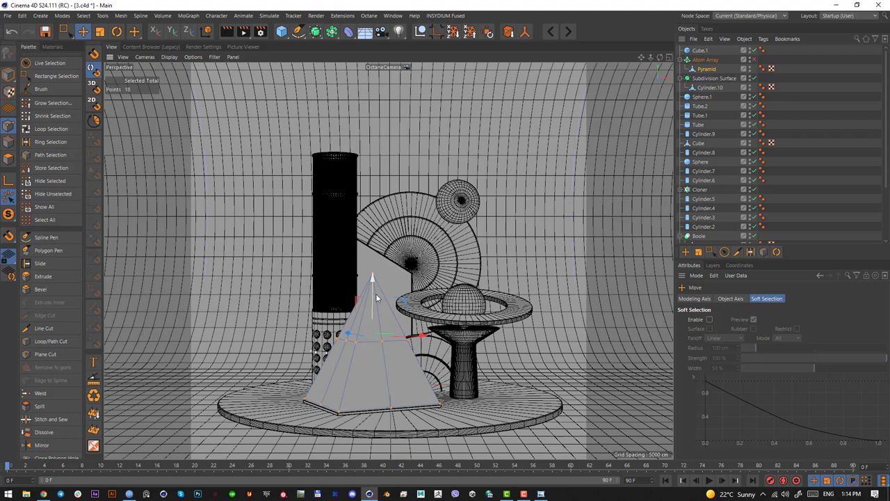
Step: Turn the Atom Array back on, lower the pyramid's apex slightly and return to model mode
key("q")
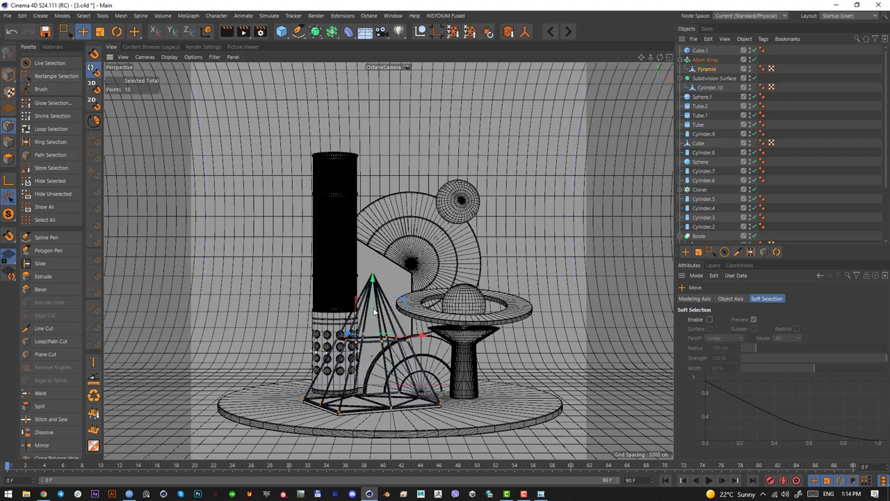
key("t")
key("e")
left_click_drag(373, 296, 373, 307)
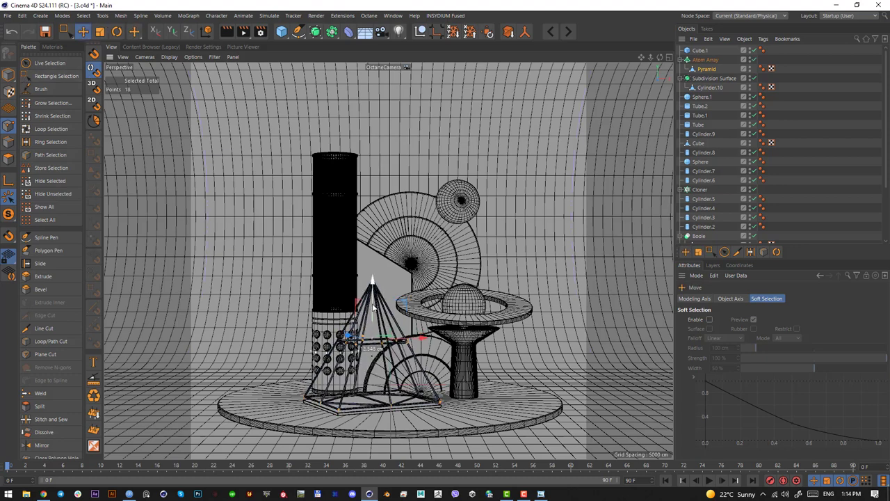
left_click(8, 75)
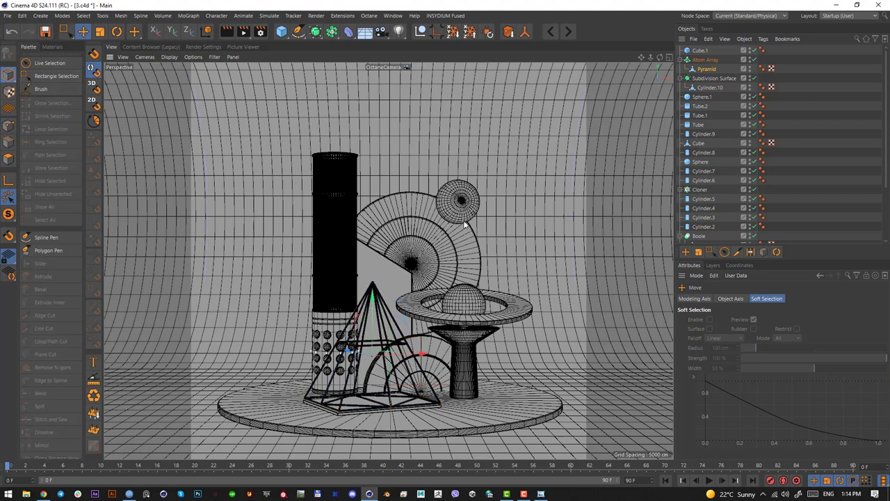
Step: Select the wireframe pyramid's Atom Array and shift it vertically about 4.5 cm in the right view to sit on its slab
left_click(464, 221)
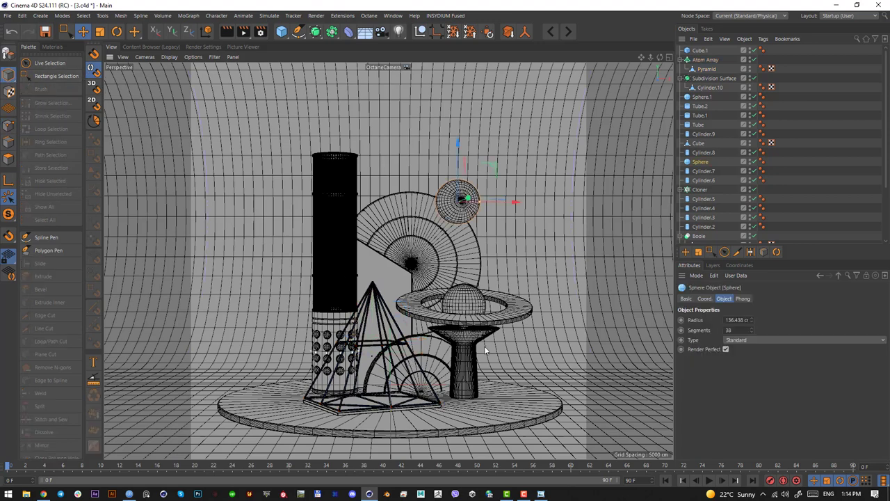
left_click(377, 304)
key("F3")
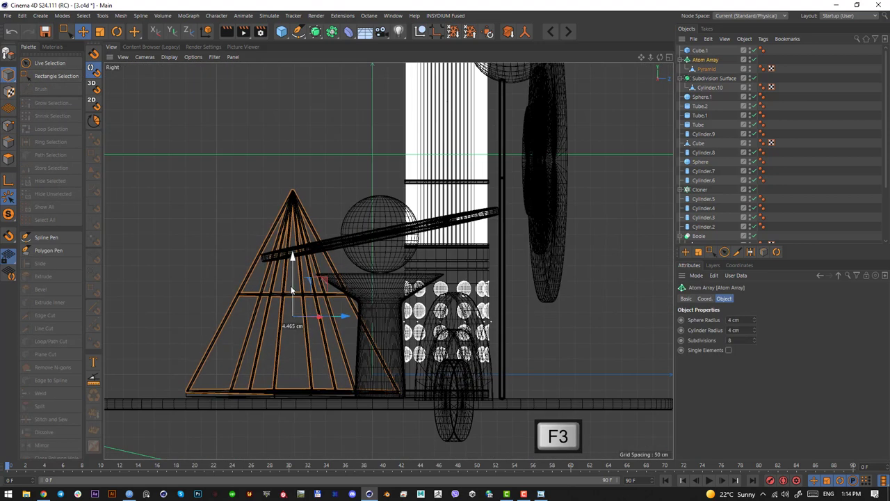
key("F1")
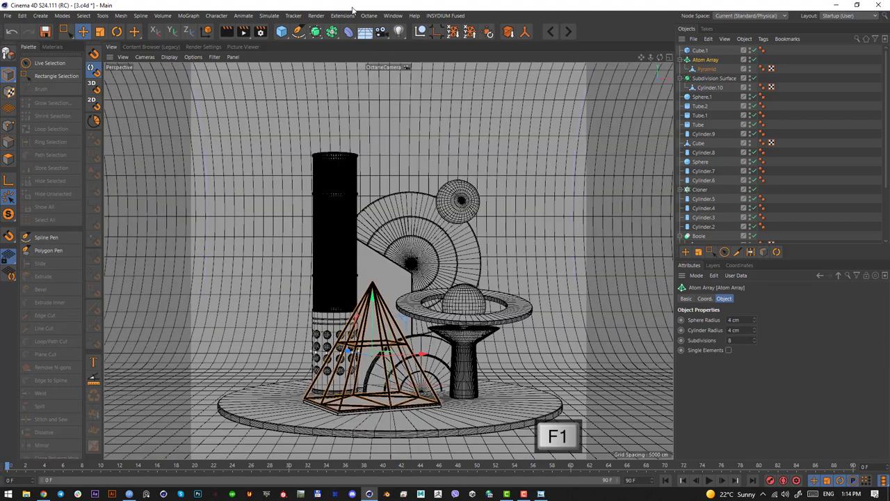
Step: Add a cone, raise it above the wireframe pyramid and rotate it upside down so its tip points at the apex
left_click(280, 32)
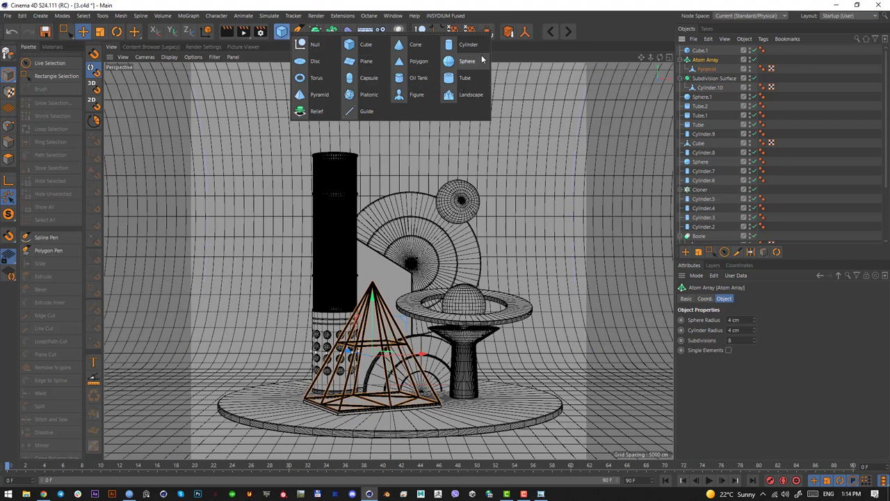
left_click(415, 49)
left_click_drag(374, 324, 373, 202)
key("r")
left_click_drag(385, 258, 346, 226)
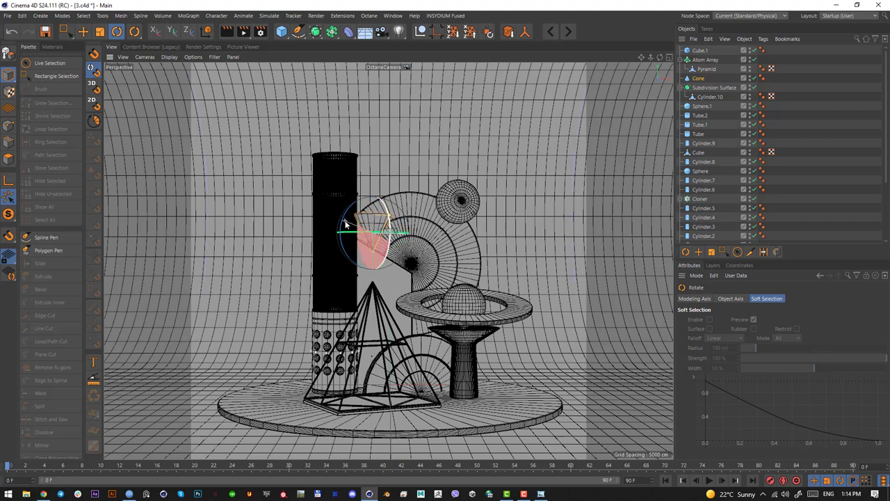
key("ctrl+z")
left_click_drag(387, 251, 411, 263)
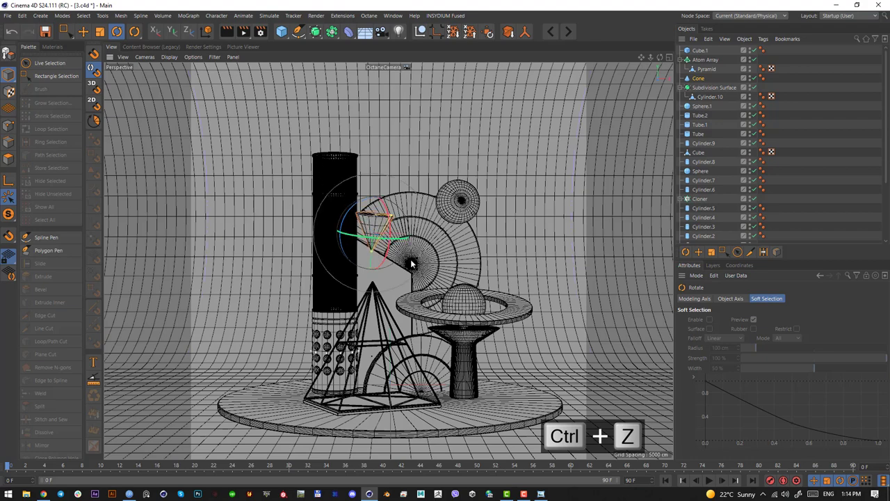
key("F3")
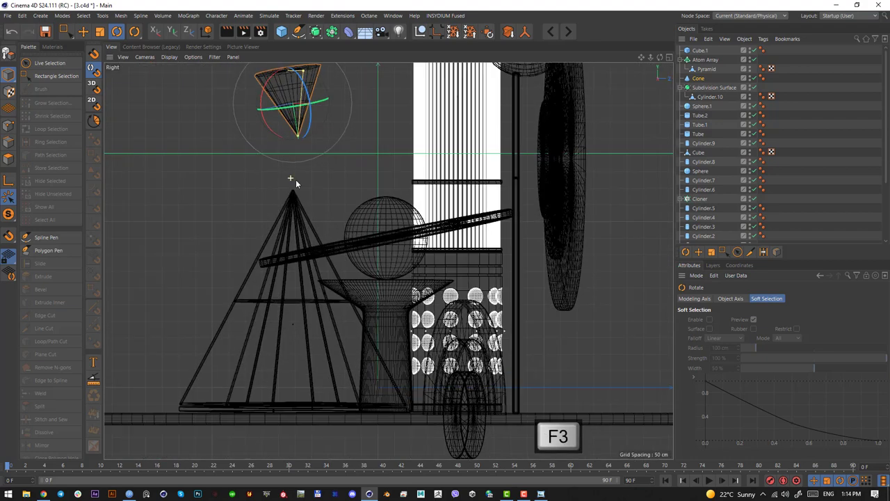
key("F1")
key("ctrl+z")
key("F2")
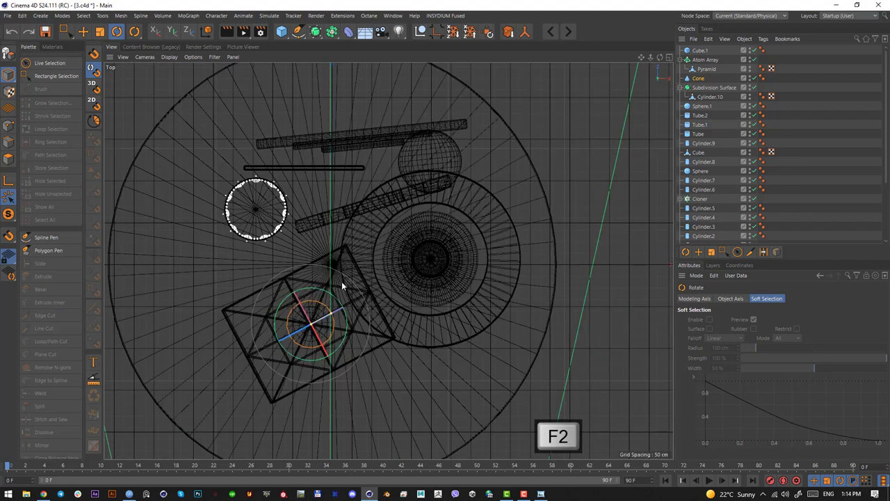
mouse_move(323, 342)
left_mouse_down()
mouse_move(328, 335)
mouse_move(317, 328)
left_mouse_up()
key("F1")
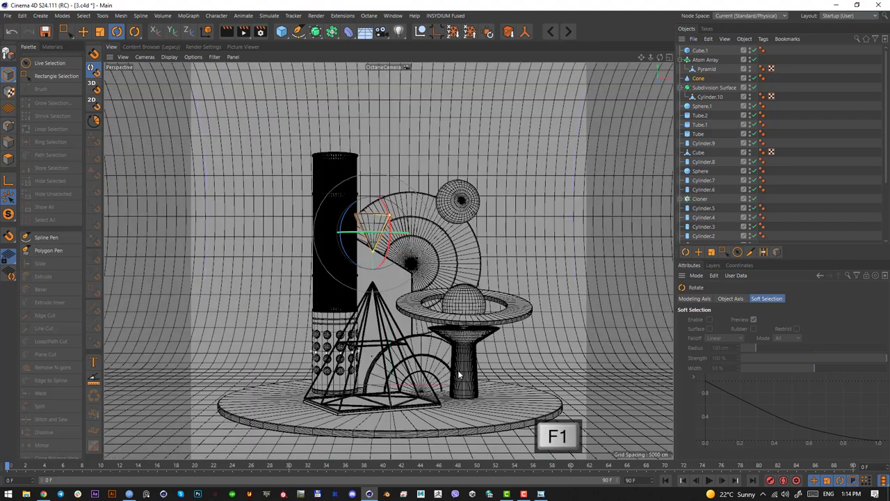
Step: Enlarge the cone to about 294 cm high with a 161 cm bottom radius and place its tip just above the pyramid's apex
left_click_drag(374, 256, 376, 268)
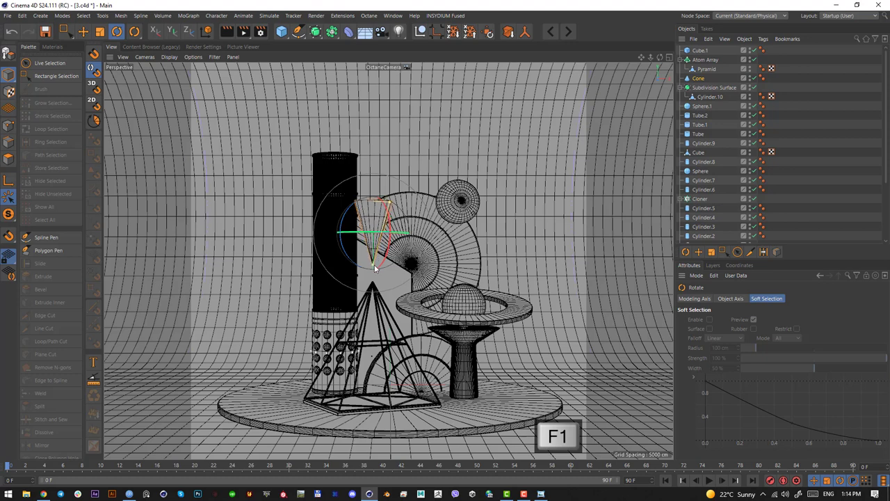
left_click_drag(378, 203, 401, 205)
key("e")
left_click_drag(374, 267, 374, 292)
Step: Leave the Octane camera and enable the top and bottom cap fillets on the cone
scroll(771, 222, "down", 3)
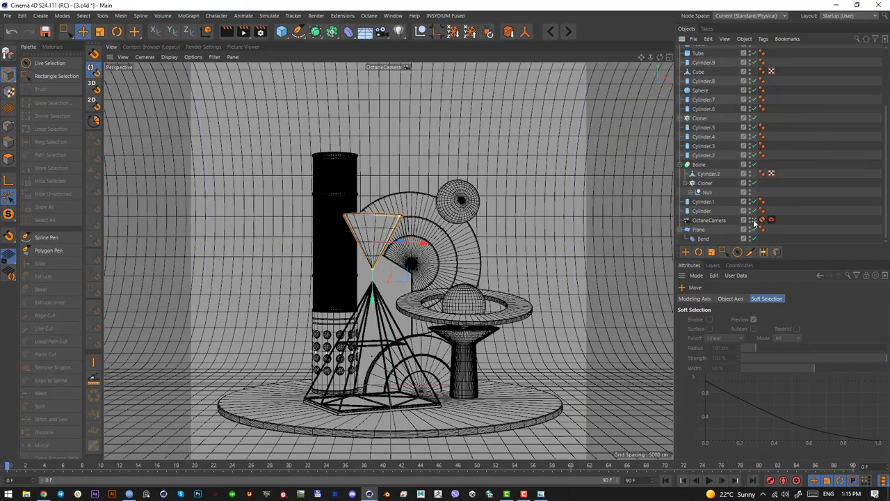
left_click(755, 221)
middle_click_drag(330, 228, 339, 379, "alt")
left_click_drag(351, 277, 358, 246, "alt")
scroll(698, 78, "up", 3)
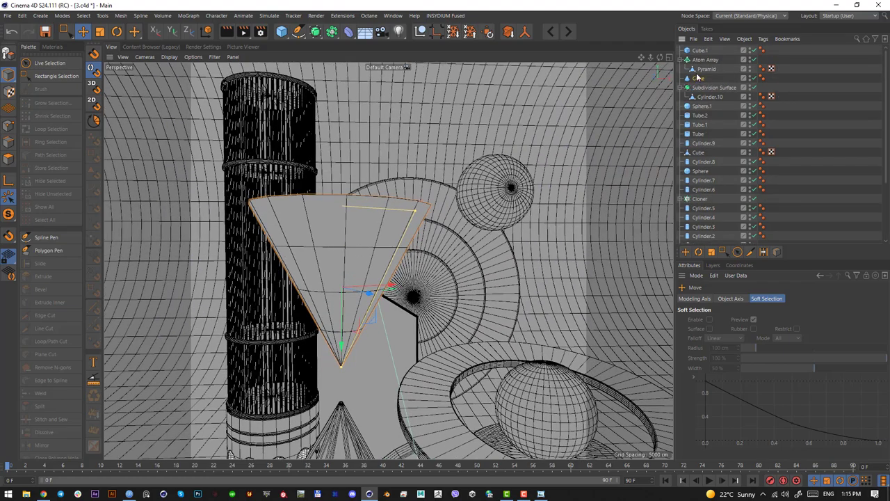
left_click(698, 78)
left_click(743, 298)
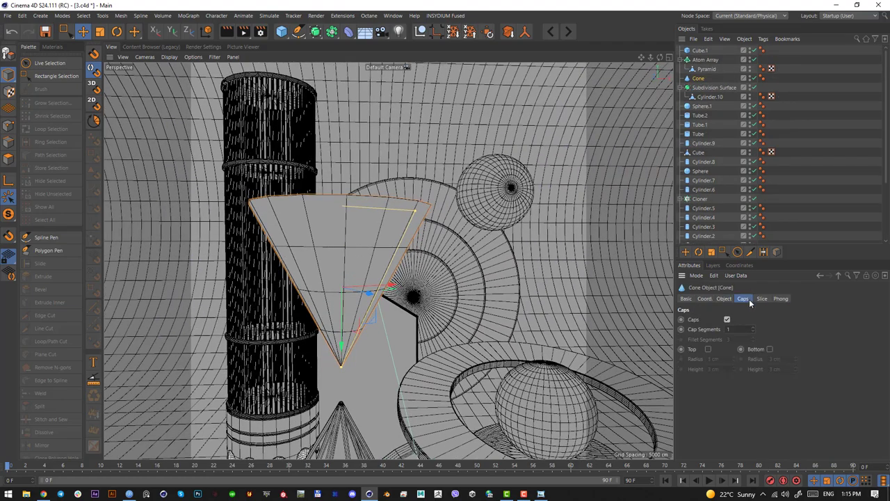
left_click(709, 349)
left_click_drag(433, 290, 367, 241, "alt")
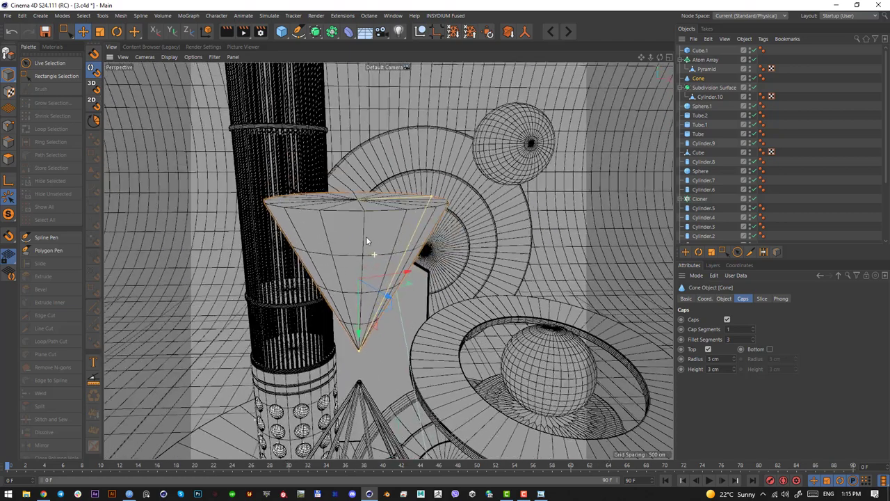
left_click(709, 349)
left_click(770, 349)
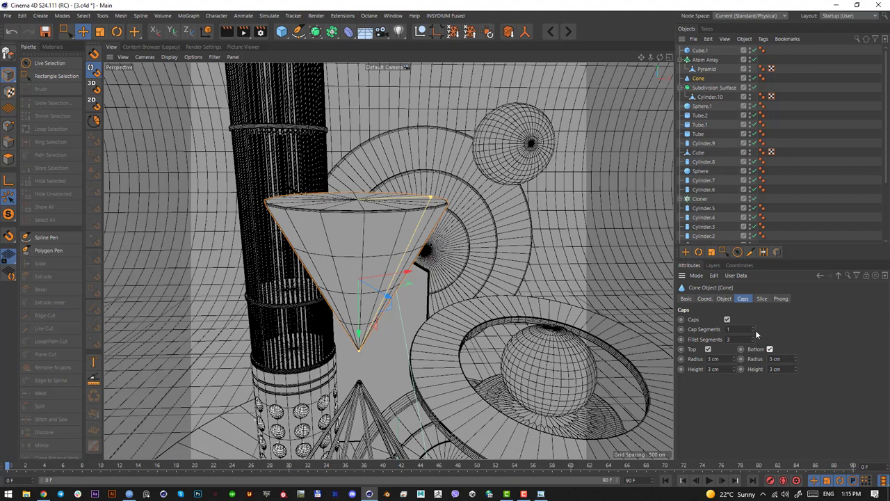
left_click_drag(410, 282, 385, 245, "alt")
Step: Set the cone's height segments to 1 and make the cone editable
left_click(721, 301)
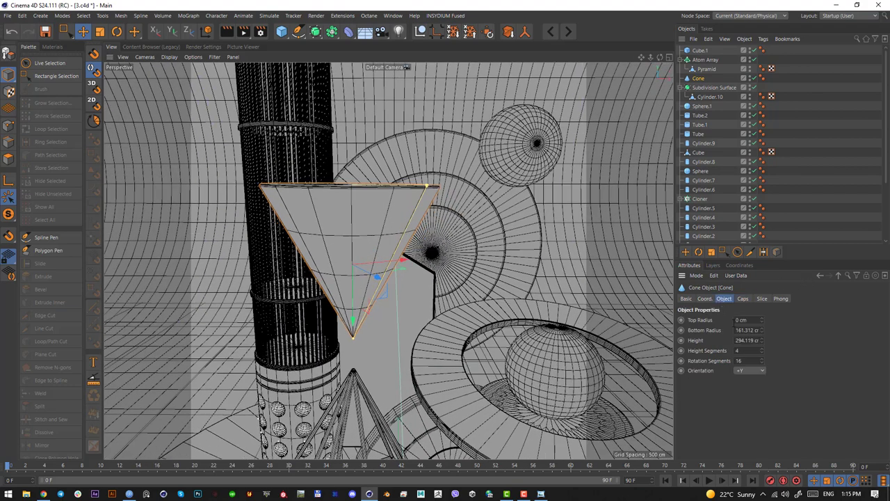
type("1")
key("Return")
left_click_drag(318, 270, 381, 235, "alt")
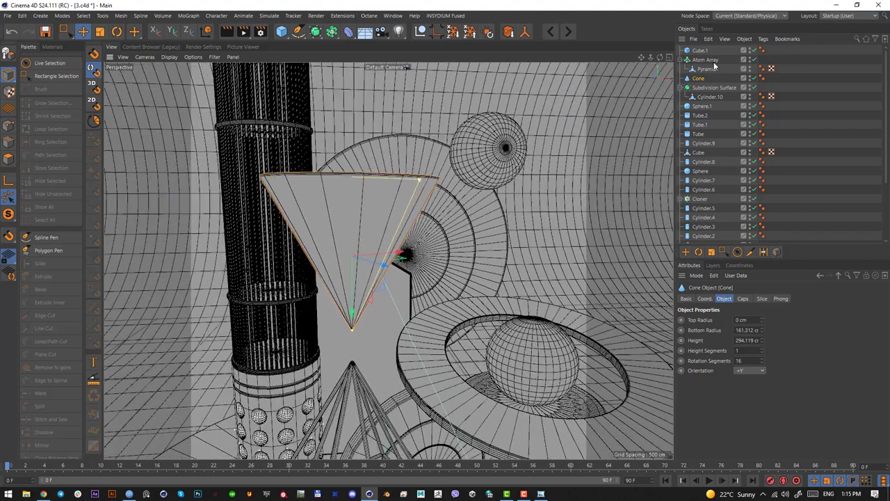
key("c")
Step: Select the ring of edges running down the cone's side and subdivide it twice to create horizontal bands
left_click(8, 142)
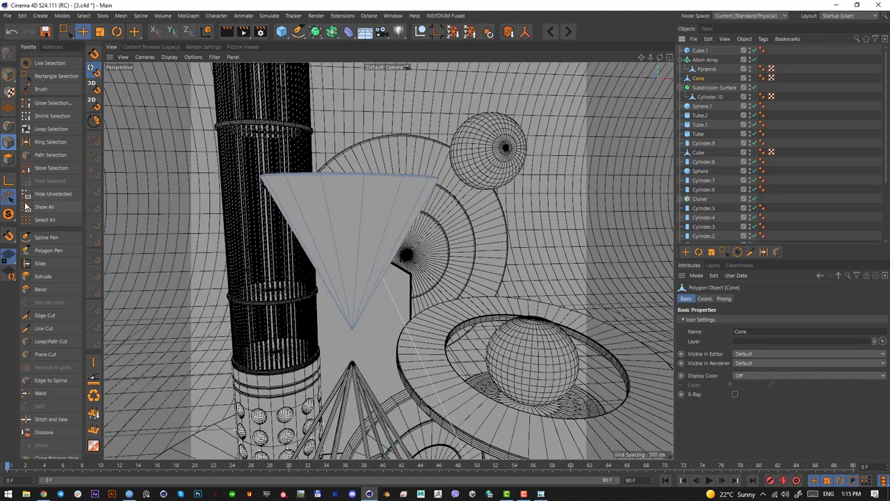
left_click(50, 341)
left_click_drag(424, 186, 369, 168, "alt")
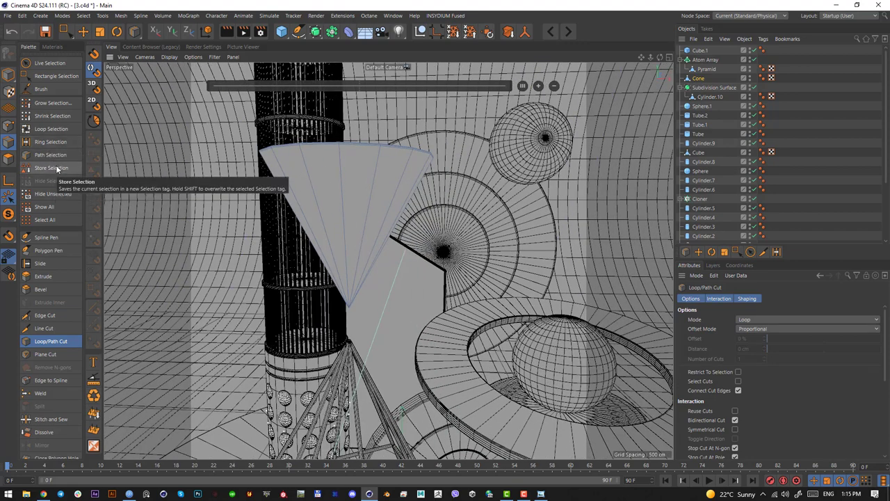
left_click(50, 141)
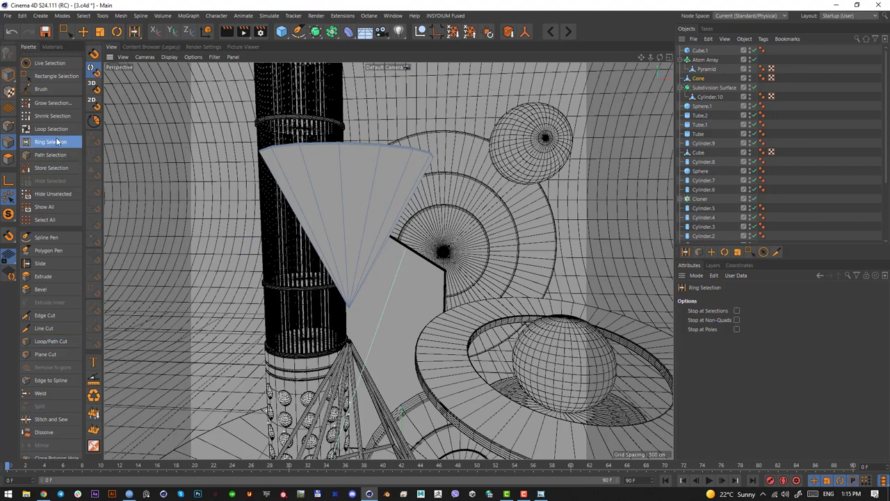
left_click(386, 237)
left_click(366, 210, "shift")
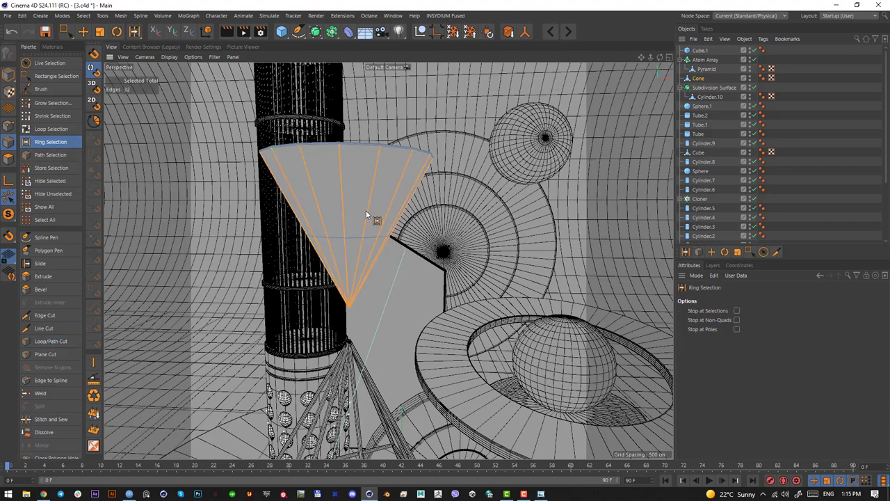
key("u")
key("s")
key("u")
key("s")
Step: Loop-select the three adjacent polygon bands below the cone's wide top band
left_click(7, 159)
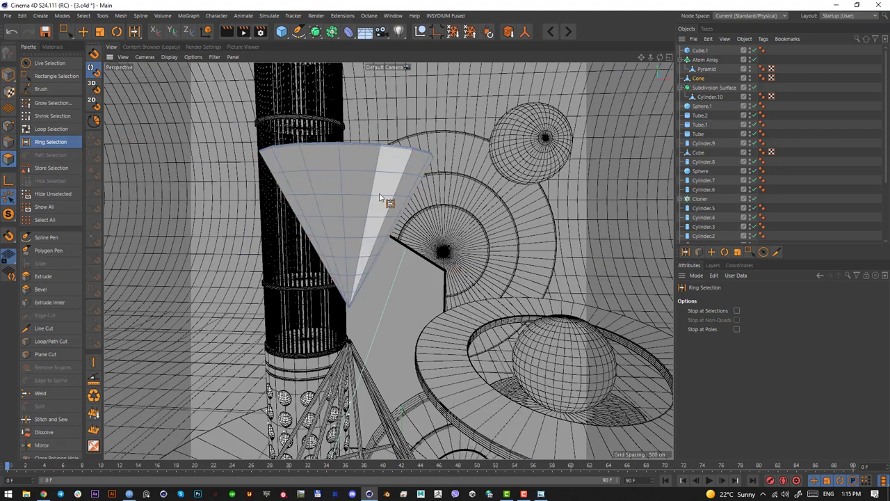
key("m")
key("l")
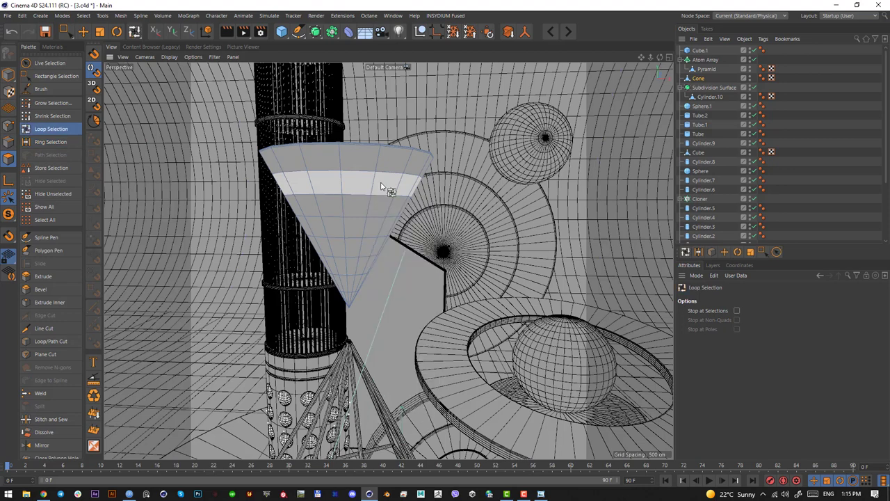
left_click(381, 185)
left_click(377, 206, "shift")
left_click(373, 225, "shift")
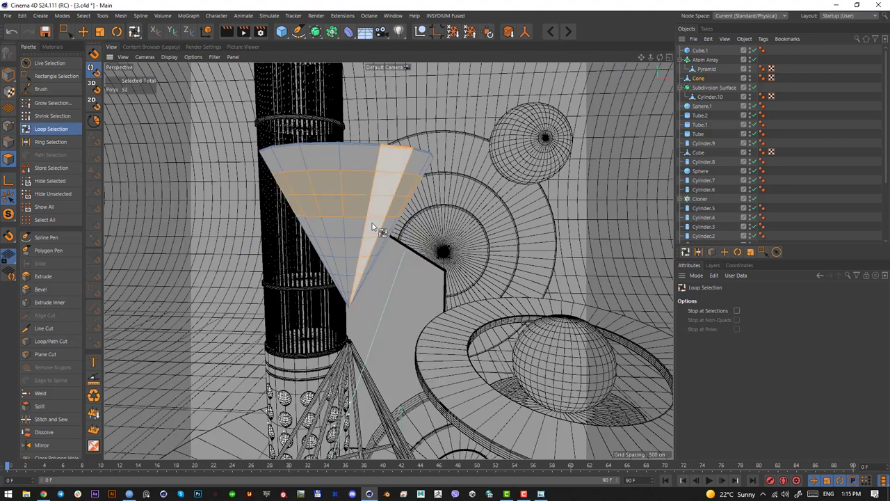
left_click(373, 227, "shift")
key("ctrl+z")
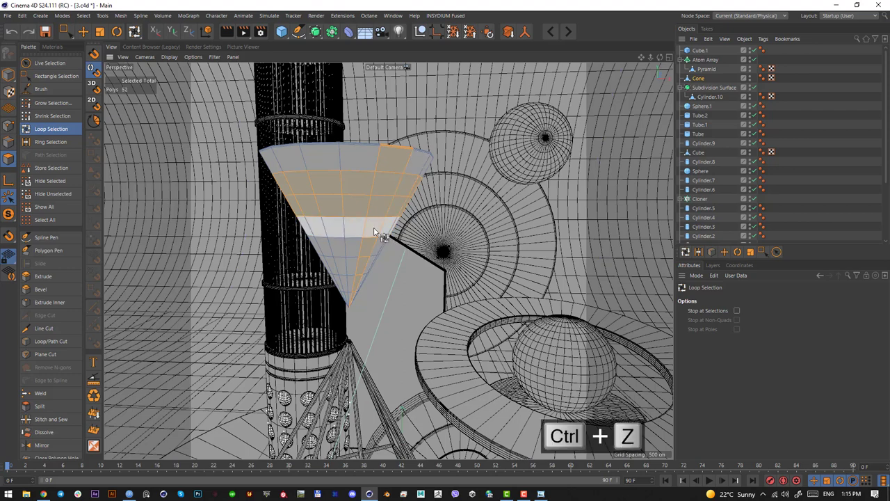
key("ctrl+z")
left_click(372, 232, "shift")
key("ctrl+z")
left_click(379, 227, "shift")
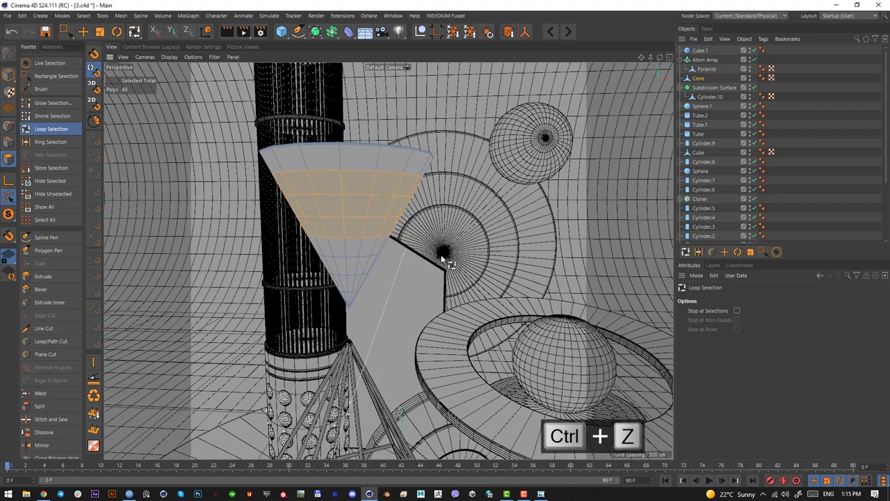
Step: Try Extrude Inner on the three bands together, with and without Preserve Groups and with varied offset settings, and undo the attempts
key("i")
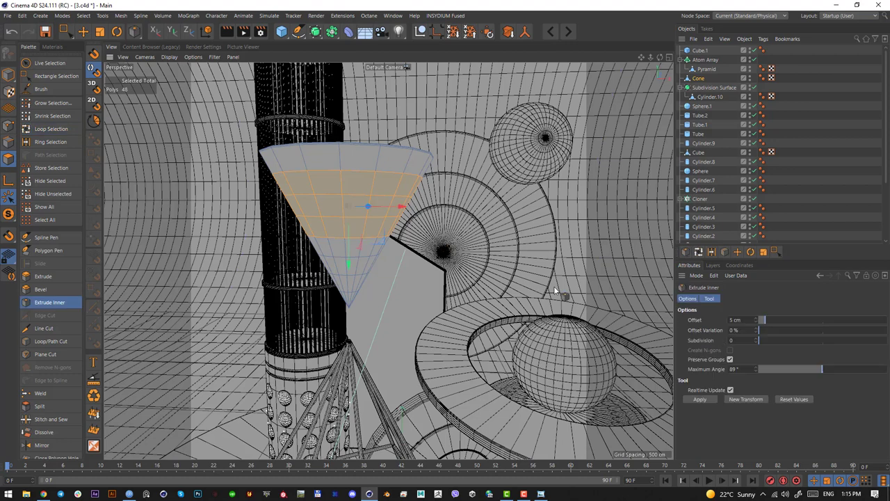
left_click_drag(554, 286, 644, 341)
key("ctrl+z")
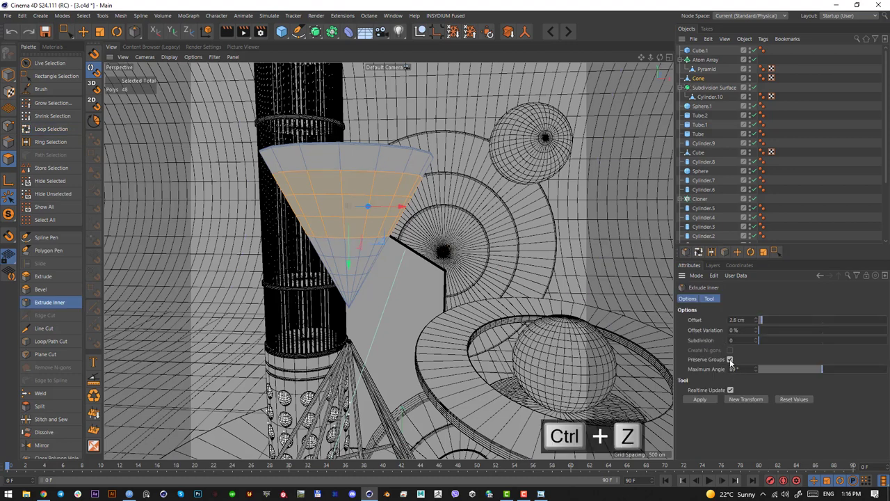
left_click(731, 360)
mouse_move(462, 232)
left_mouse_down()
mouse_move(471, 233)
mouse_move(463, 232)
left_mouse_up()
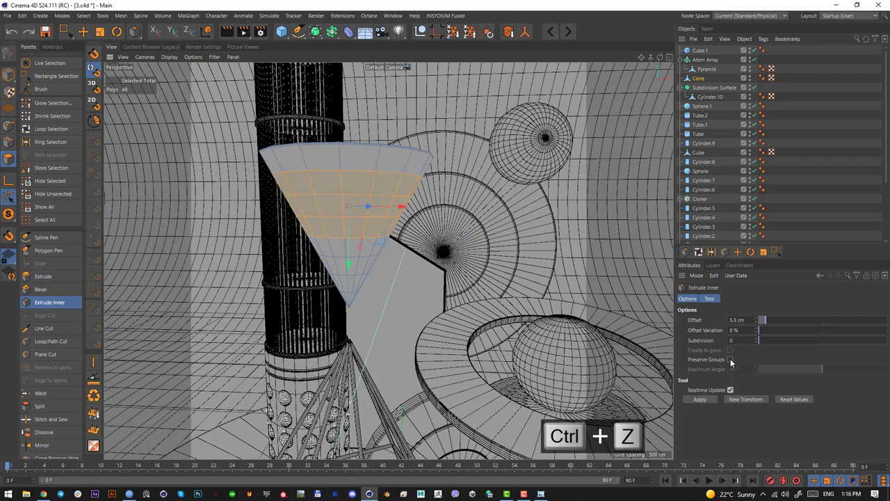
left_click(730, 360)
mouse_move(478, 231)
left_mouse_down()
mouse_move(507, 231)
mouse_move(482, 231)
left_mouse_up()
key("ctrl+z")
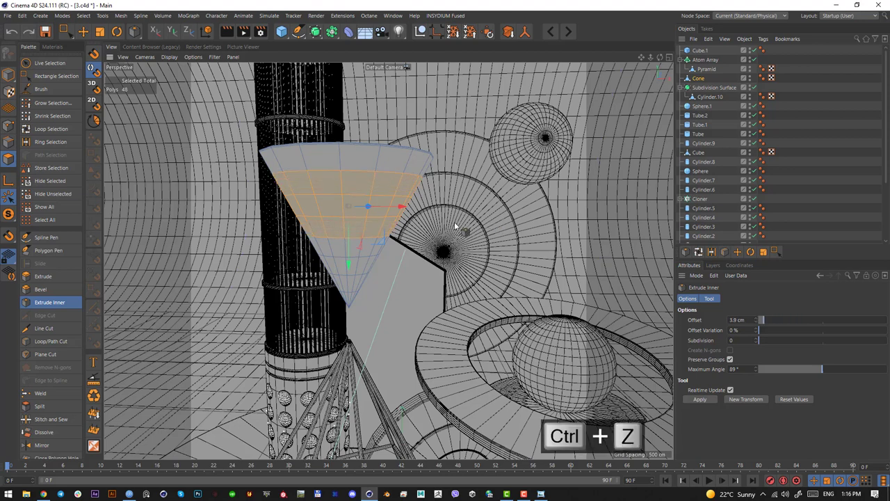
left_click(731, 360)
left_click_drag(476, 266, 479, 266)
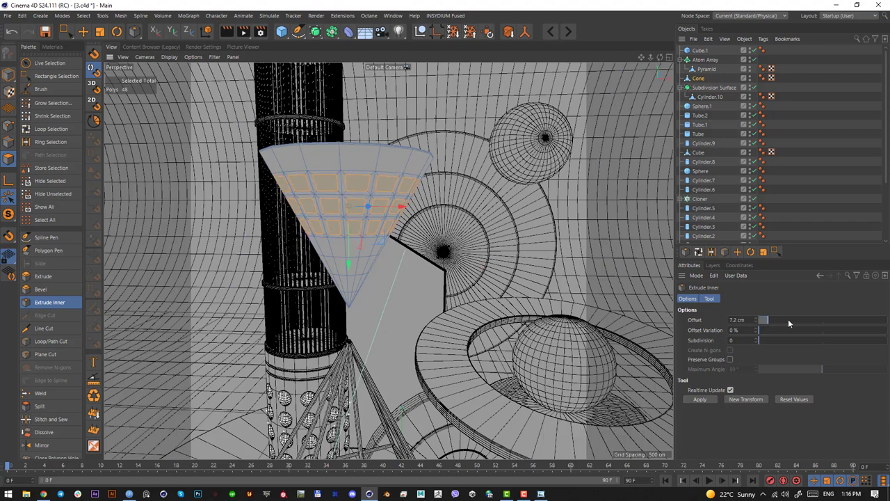
mouse_move(788, 323)
left_mouse_down()
mouse_move(769, 334)
mouse_move(783, 331)
left_mouse_up()
key("ctrl+z")
left_click_drag(491, 264, 496, 264)
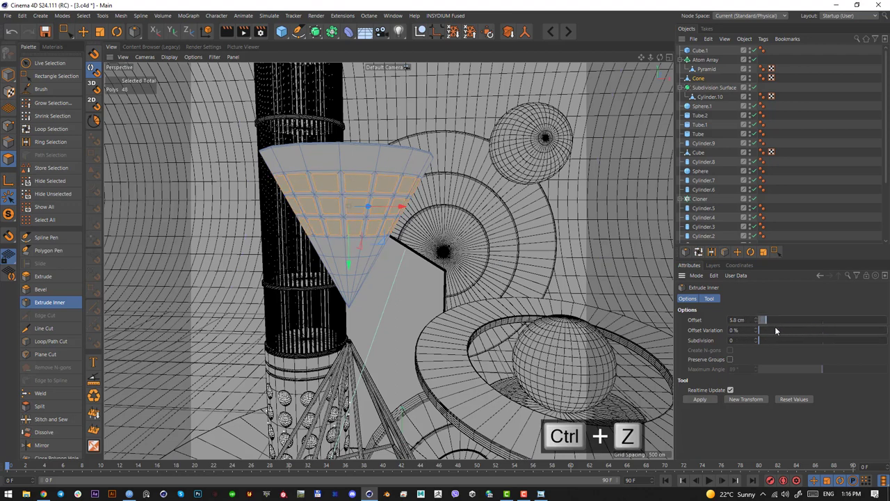
left_click_drag(772, 340, 848, 345)
key("ctrl+z")
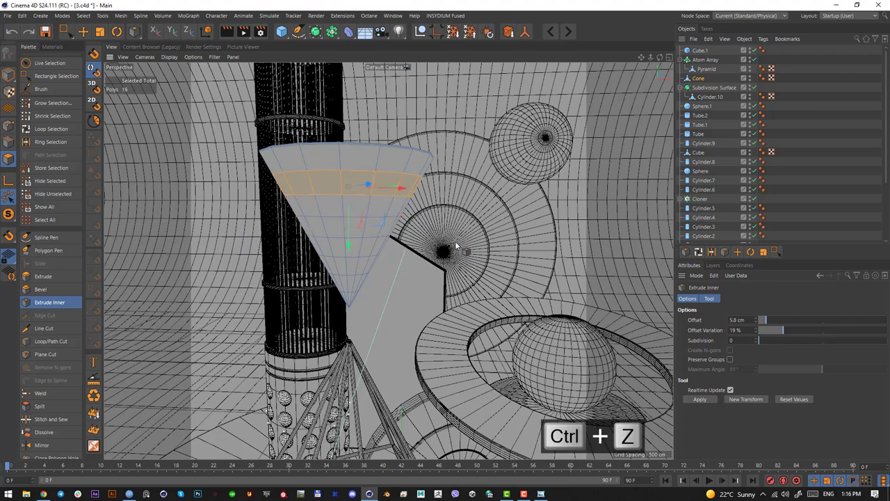
key("ctrl+z")
Step: Enable Preserve Groups and inset each of the cone's three bands separately with Extrude Inner
left_click(730, 359)
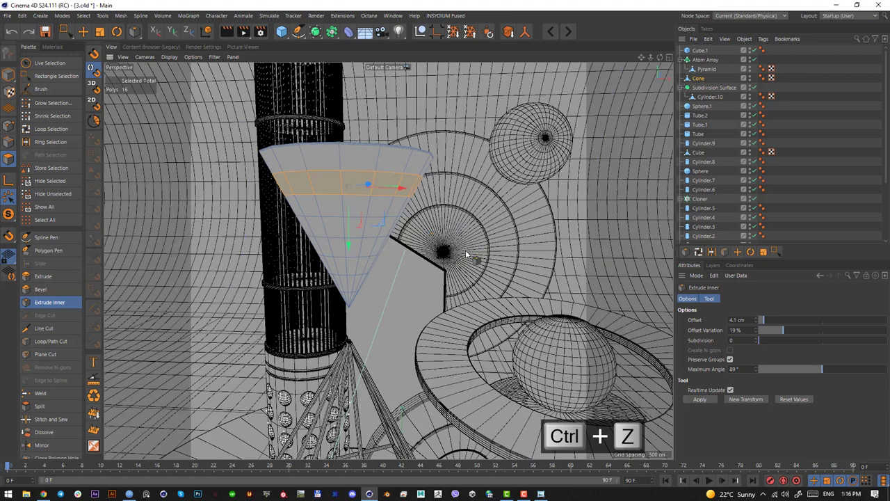
mouse_move(467, 250)
left_mouse_down()
mouse_move(480, 268)
mouse_move(501, 268)
mouse_move(484, 255)
left_mouse_up()
key("u")
key("l")
left_click(388, 204)
key("i")
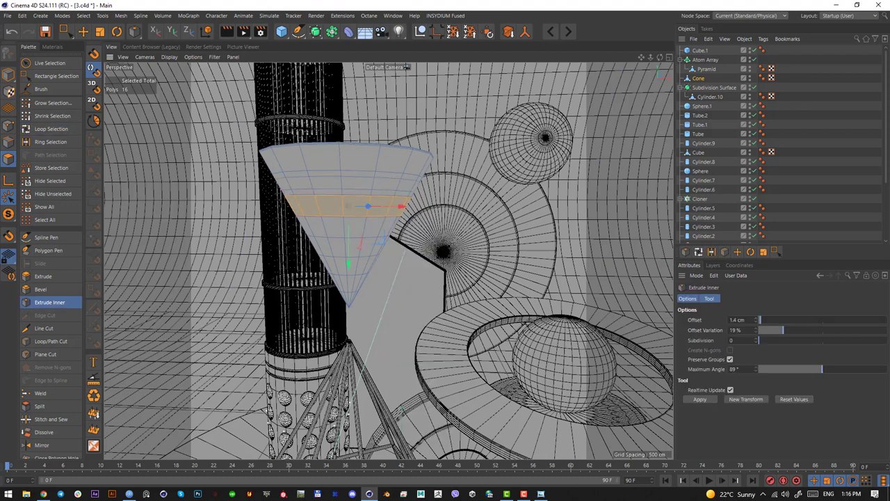
key("u")
key("l")
left_click(366, 230)
key("i")
left_click_drag(366, 230, 392, 231)
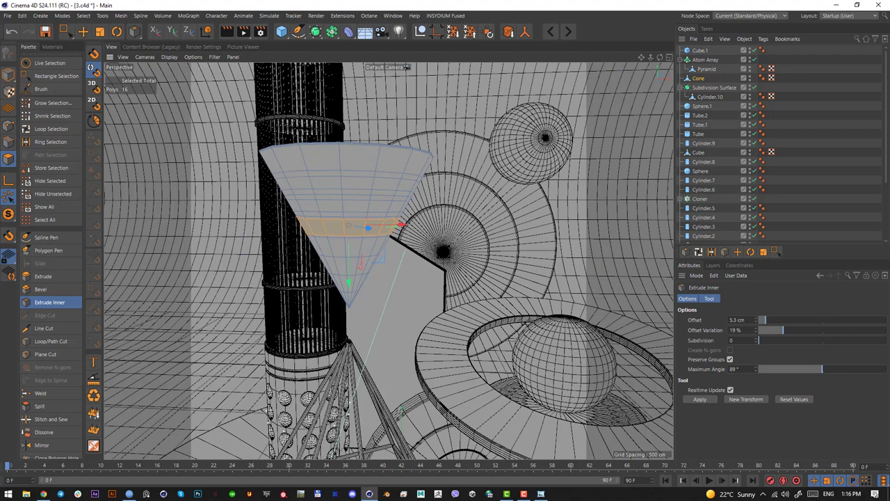
left_click_drag(457, 244, 459, 245)
Step: Loop-select the three inset bands and extrude them inward with an offset of about -7.9 cm to form grooves
key("u")
key("l")
left_click(390, 208, "shift")
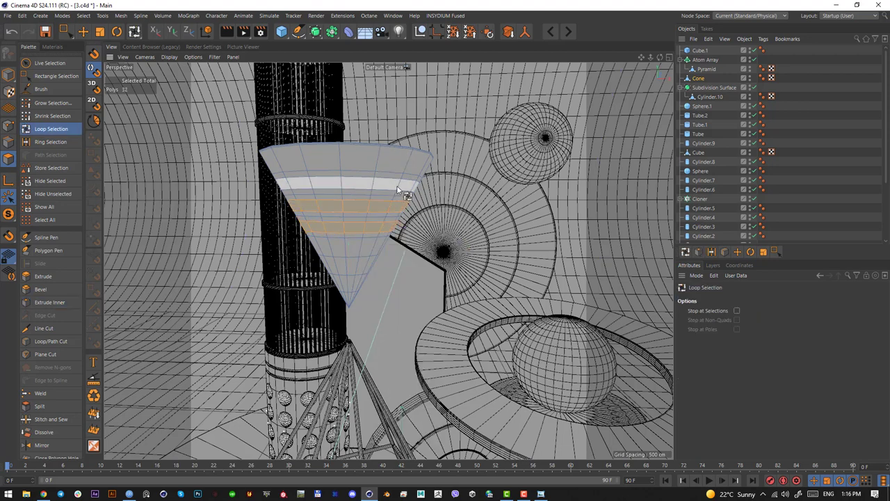
left_click(400, 189, "shift")
key("d")
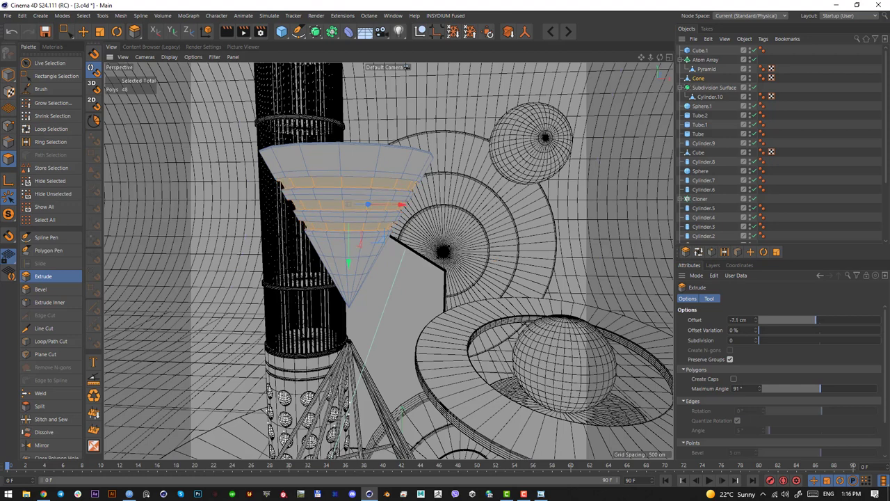
Step: Loop-select the inner and outer edge loops around the cone's lower grooves
left_click(9, 142)
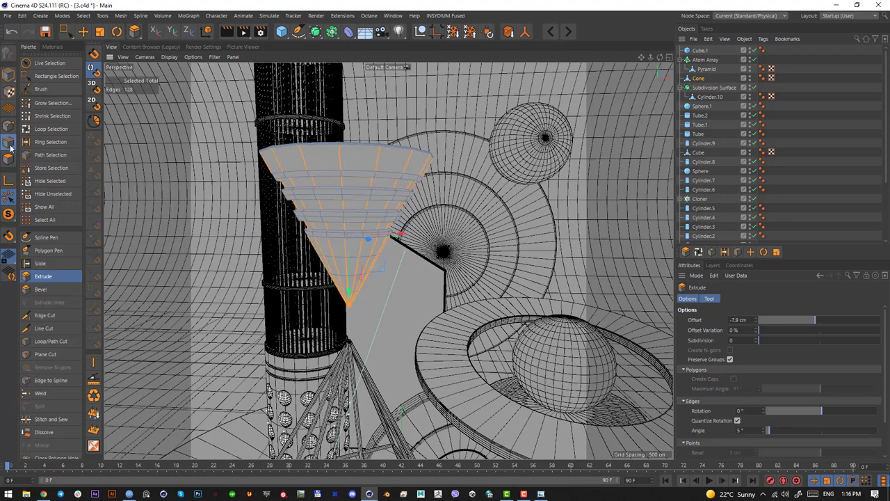
key("u")
key("l")
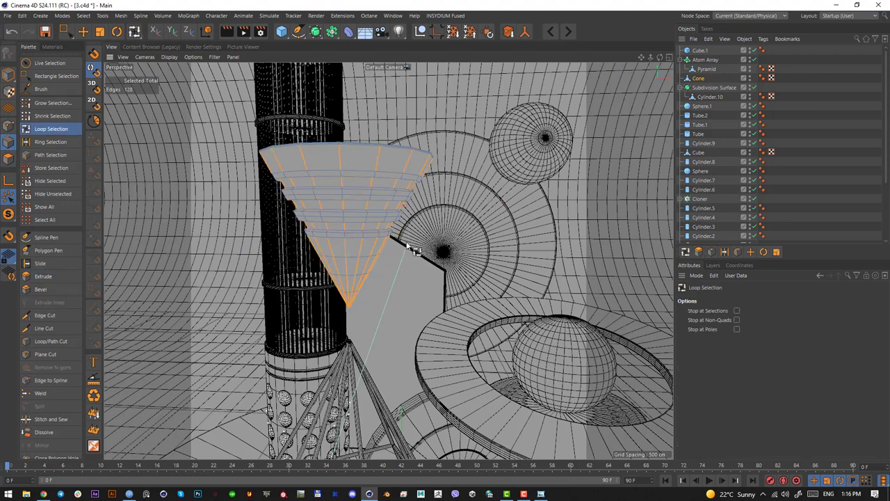
right_click_drag(359, 235, 419, 233, "alt")
left_click_drag(366, 231, 388, 222, "alt")
left_click(383, 232)
key("alt+shift")
left_click(400, 206, "shift")
left_click_drag(392, 193, 401, 126, "alt")
left_click(402, 210, "shift")
left_click_drag(402, 186, 416, 235, "alt")
left_click(401, 181, "shift")
Step: Undo the mistaken selection and add the remaining edge loops of the cone's uppermost groove
left_click(404, 170)
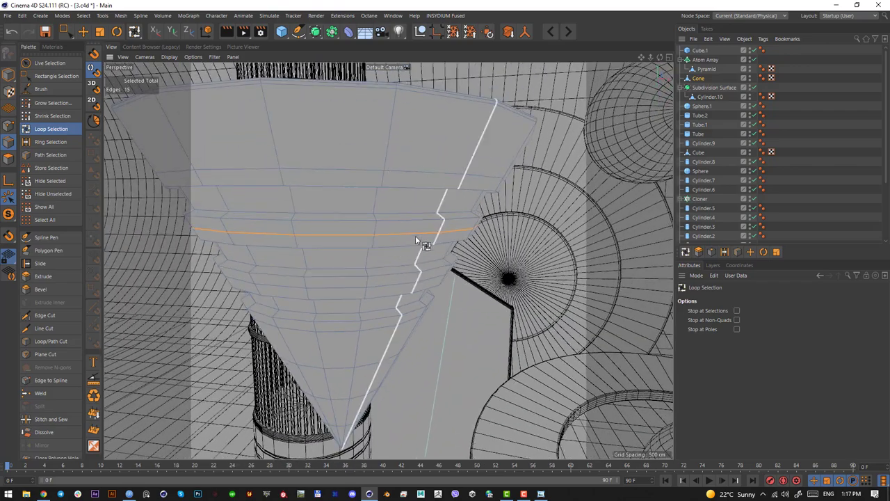
key("ctrl+z")
left_click(408, 187, "shift")
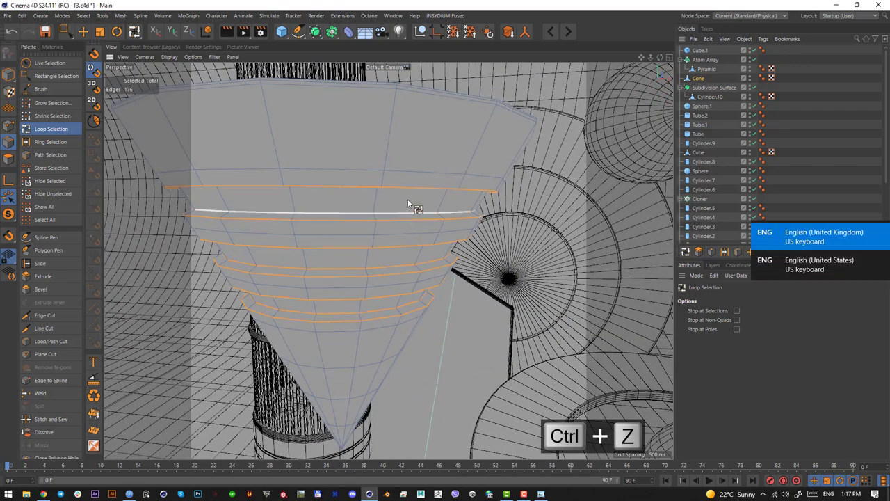
left_click_drag(405, 196, 402, 130, "alt")
left_click(397, 185, "shift")
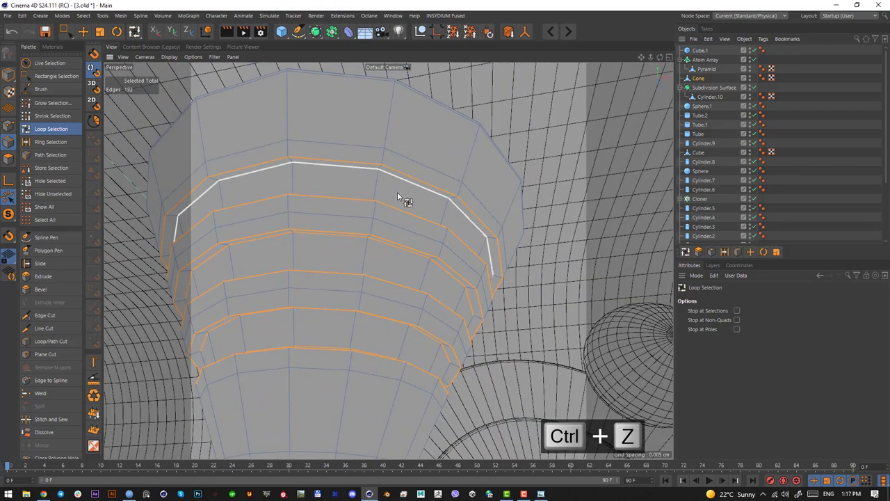
Step: Bevel the selected groove edges with an offset of about 1.7 cm and 2 subdivisions
left_click_drag(397, 192, 439, 214, "alt")
key("m")
key("s")
Step: Look through the Octane camera and return to Model mode
scroll(827, 192, "down", 5)
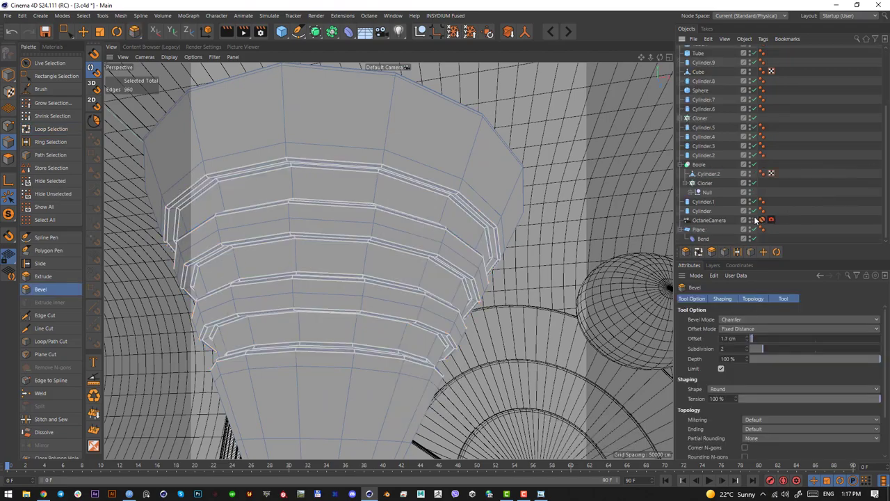
left_click(762, 220)
left_click(9, 75)
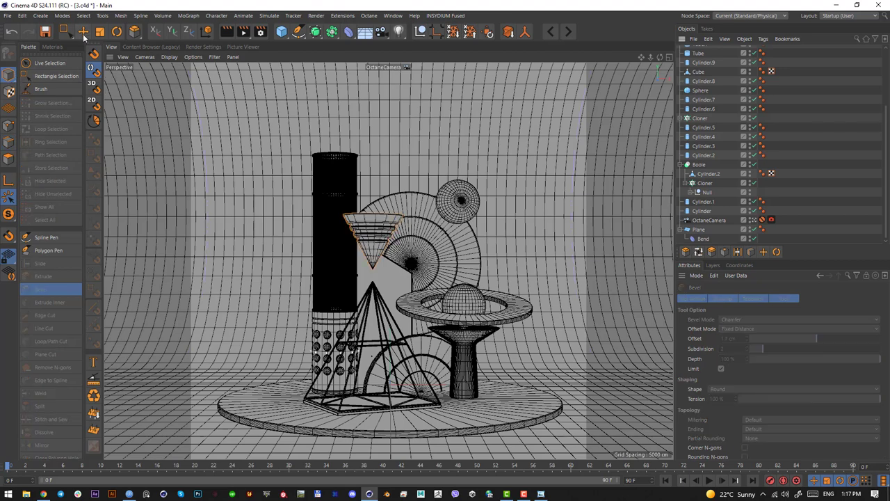
Step: Add a sphere at the cone, reduce it to about 75 cm radius and place it above the cone's flat top
left_click(70, 34)
left_click(365, 243)
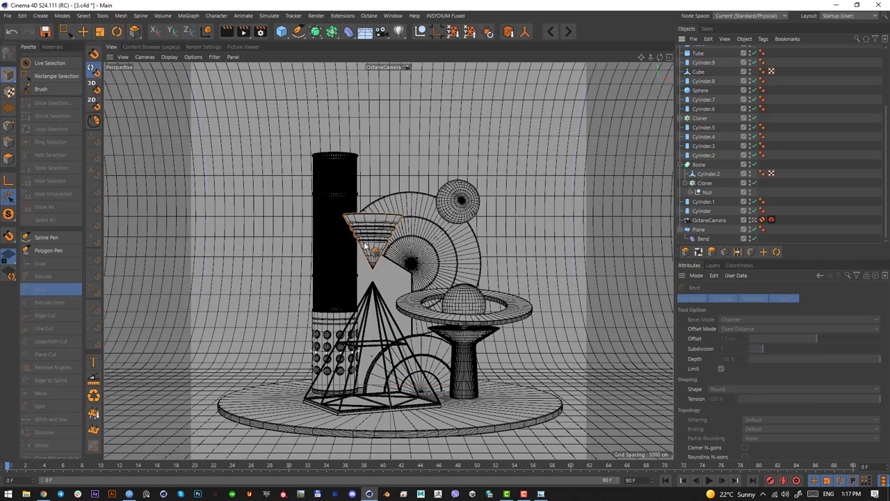
left_click(283, 32)
left_click(471, 64)
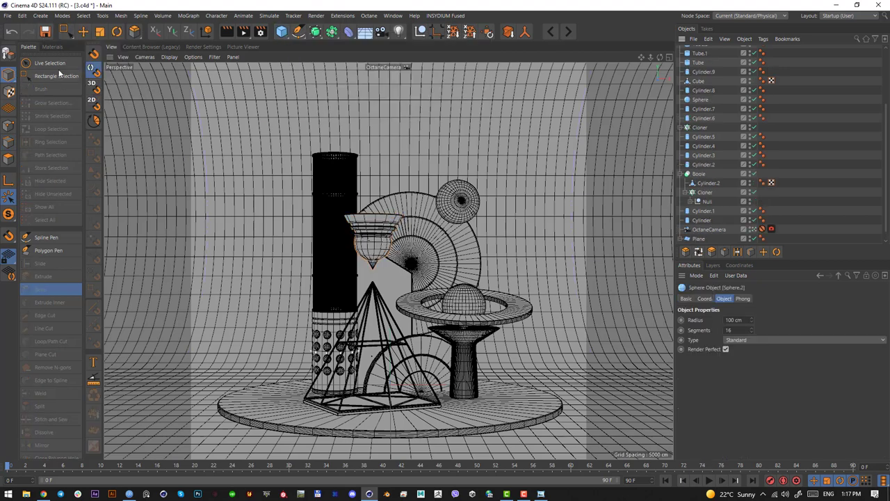
left_click(83, 31)
left_click_drag(381, 273, 372, 227)
Step: Set the new sphere's segments to 42 and save the scene
scroll(722, 93, "up", 3)
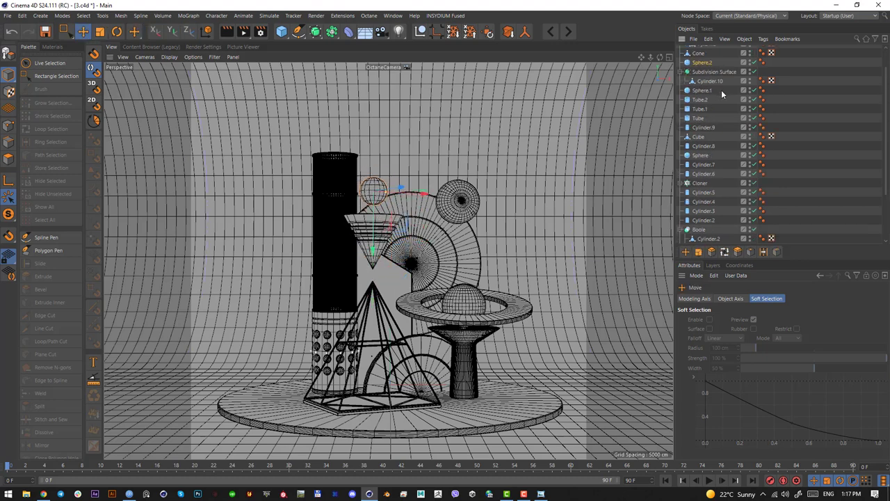
scroll(722, 93, "up", 2)
left_click(702, 88)
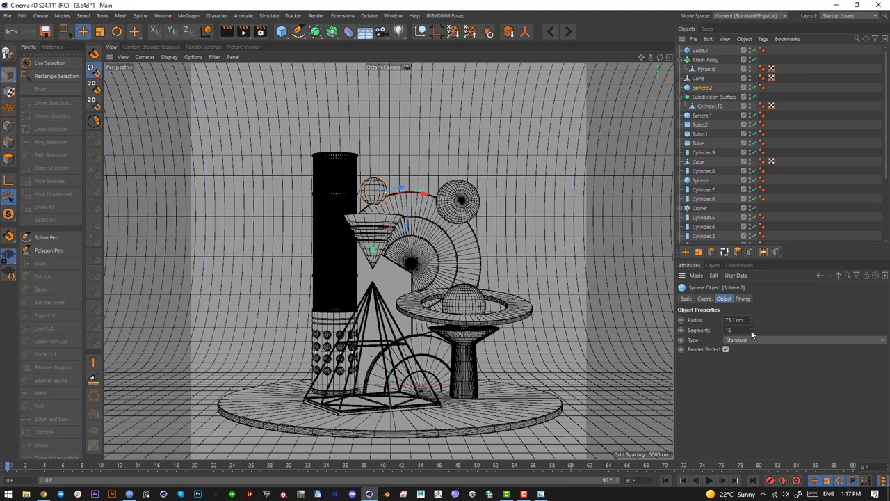
left_click_drag(752, 334, 751, 302)
key("ctrl+s")
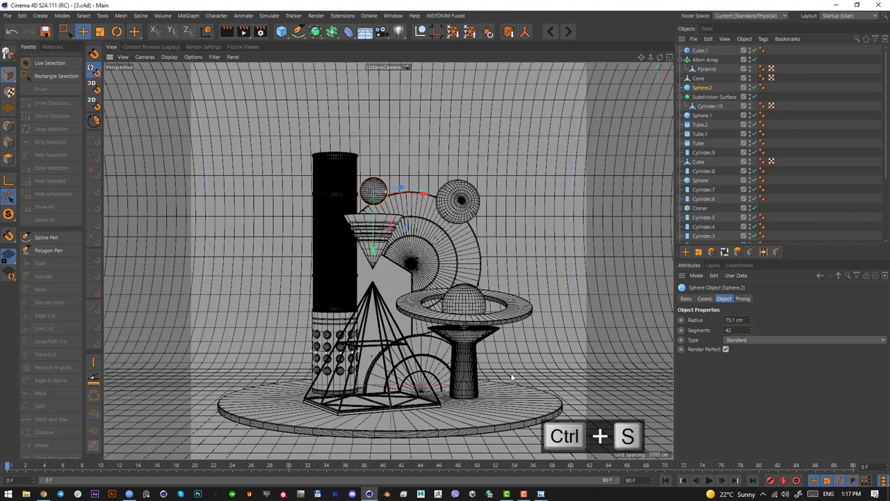
Step: Examine the small stepped blocks on the platform in the reference image
key("alt+Tab")
left_click_drag(369, 74, 557, 74)
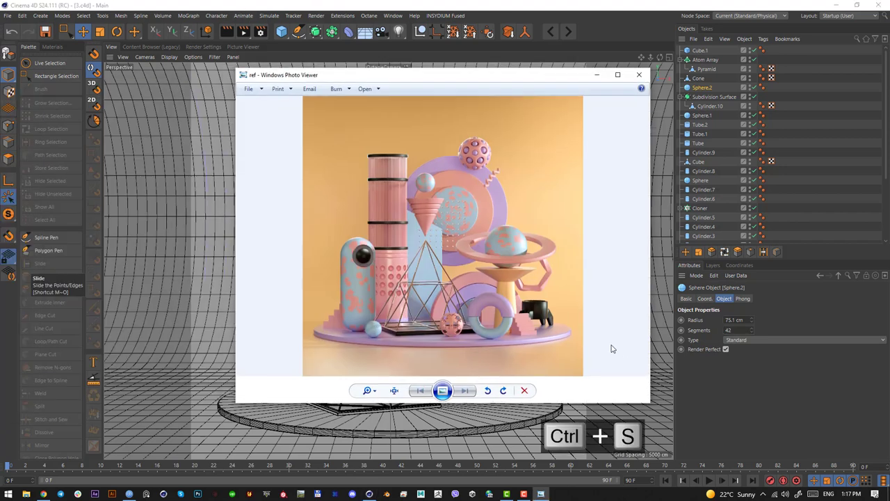
key("Print")
left_click_drag(540, 340, 519, 311)
left_click_drag(318, 306, 361, 326)
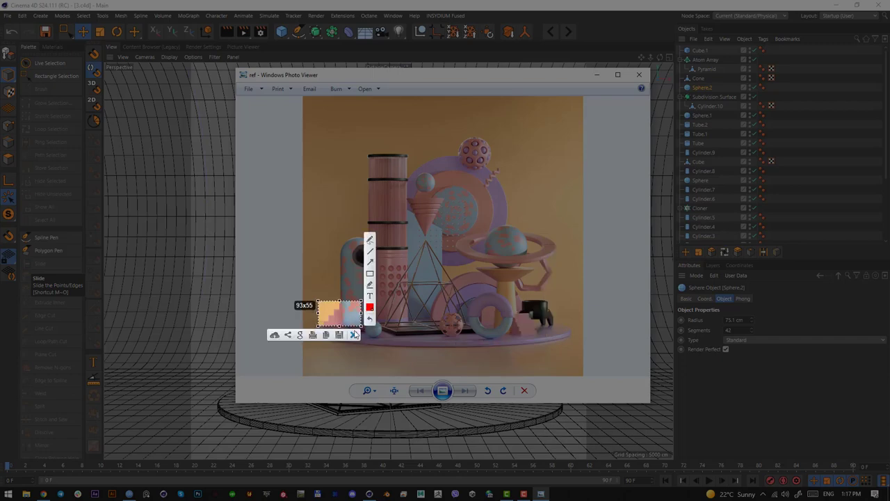
left_click(354, 334)
left_click_drag(516, 79, 0, 84)
Step: Add a cube and place it on the platform to the right of the flared column
left_click(283, 32)
key("F2")
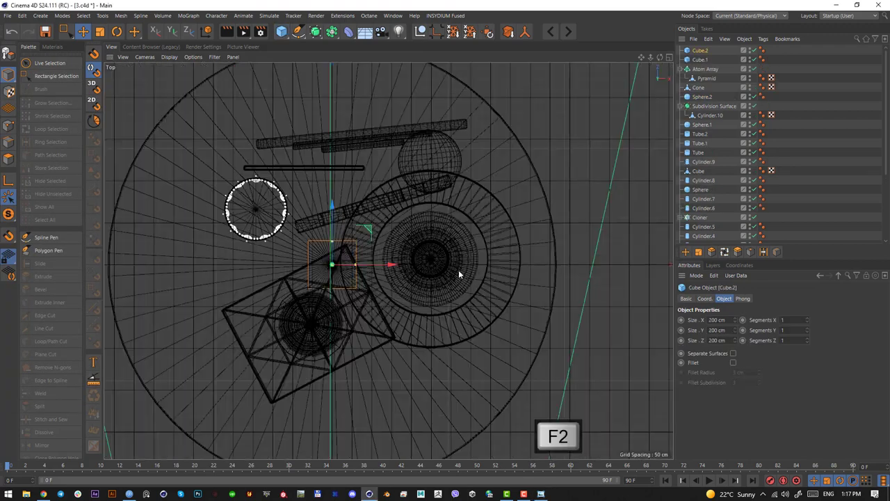
scroll(412, 311, "down", 4)
left_click_drag(413, 324, 489, 344)
key("F1")
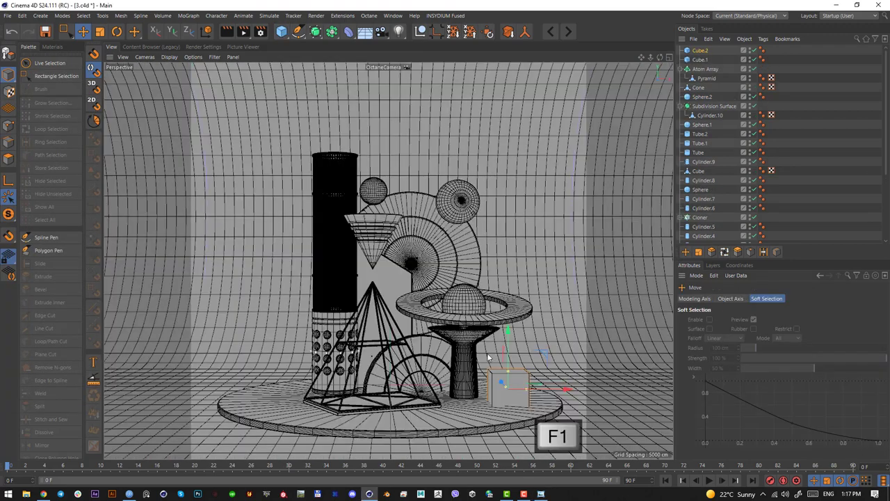
Step: Turn the new cube about its vertical axis and reposition it next to the flared column's base
key("r")
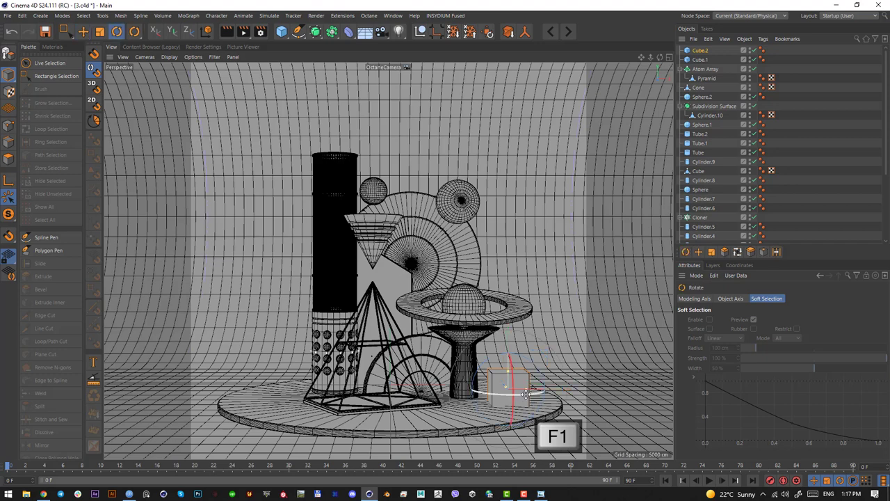
left_click_drag(531, 397, 550, 408)
key("e")
left_click_drag(512, 359, 512, 355)
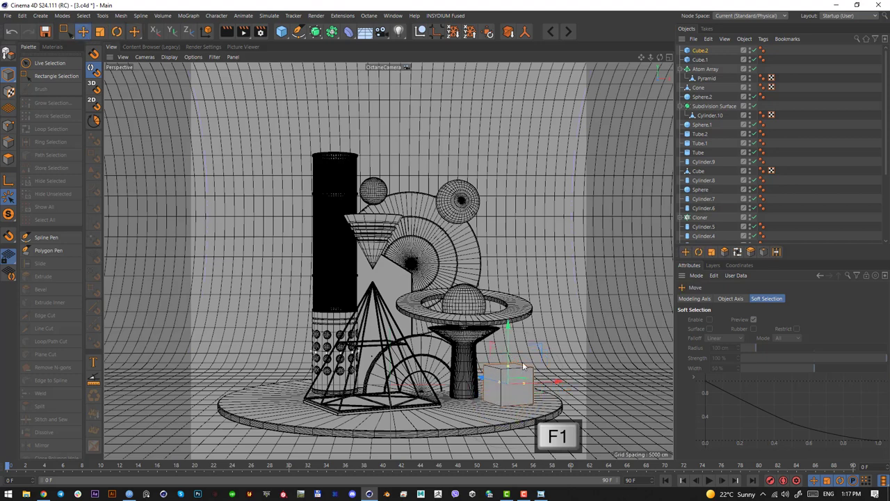
left_click_drag(535, 387, 515, 388)
Step: Give the cube 5 segments in Y and a Z size of 82 cm
left_click(701, 50)
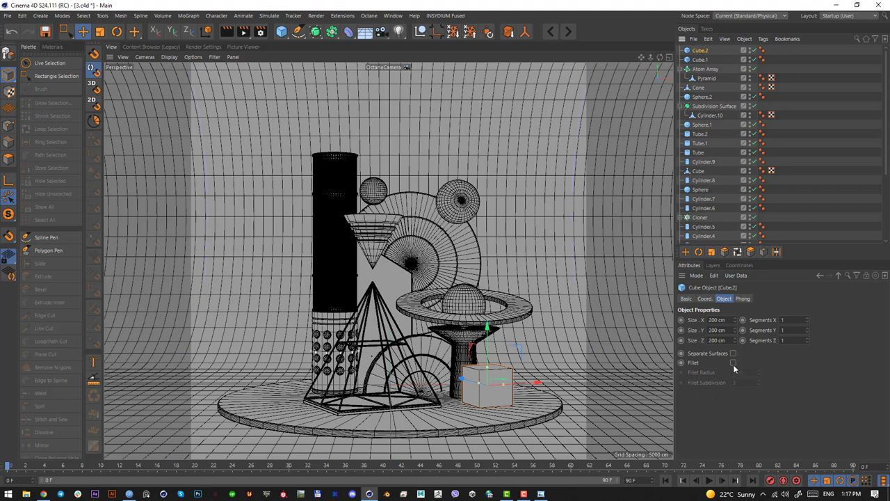
left_click(809, 321)
left_click(809, 329)
left_click(808, 330)
left_click(808, 329)
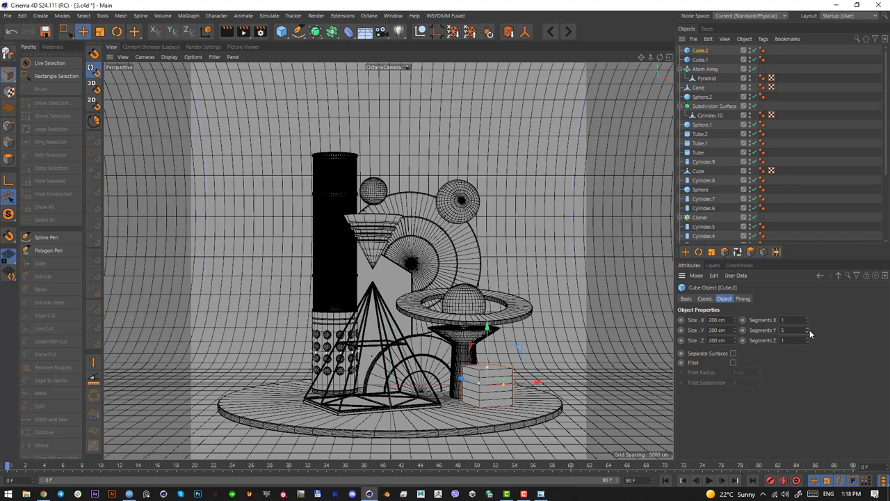
left_click(809, 333)
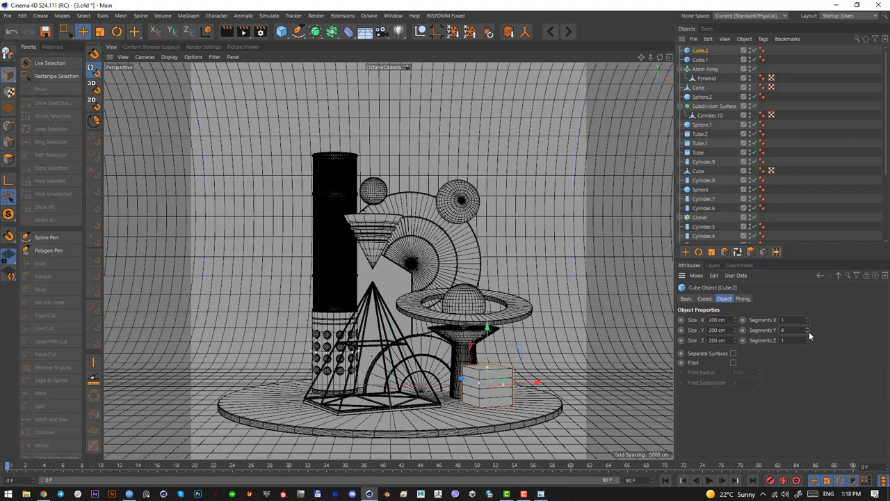
left_click(808, 330)
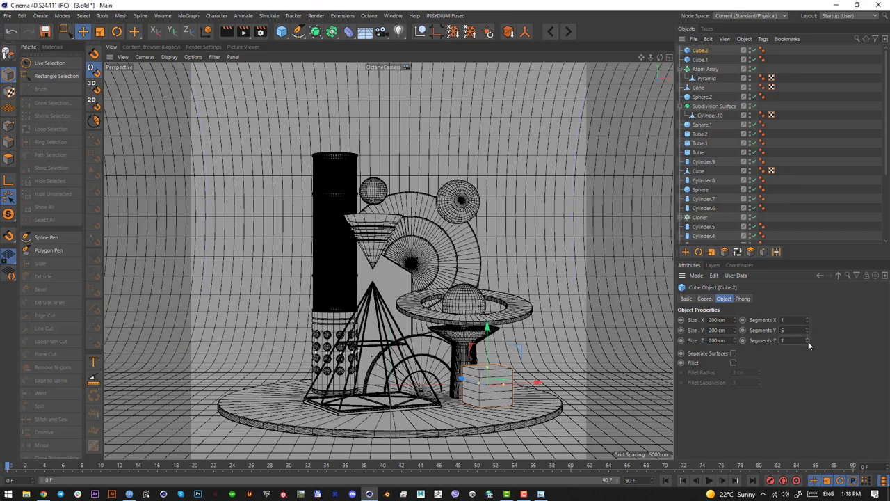
left_click_drag(736, 331, 735, 388)
key("ctrl+z")
key("ctrl+z")
Step: Leave the Octane camera view, then make the cube editable with all of its points selected
scroll(741, 206, "down", 5)
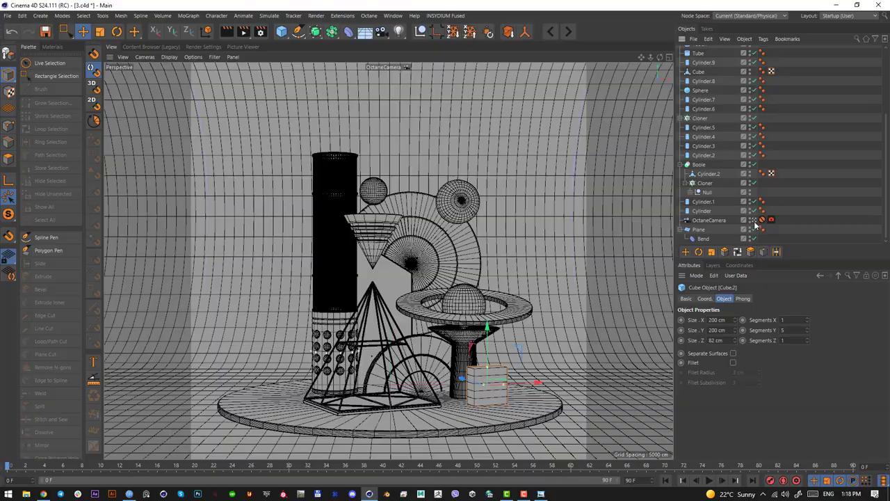
left_click(755, 220)
scroll(492, 396, "up", 5)
scroll(493, 396, "down", 8)
left_click_drag(459, 396, 332, 315, "alt")
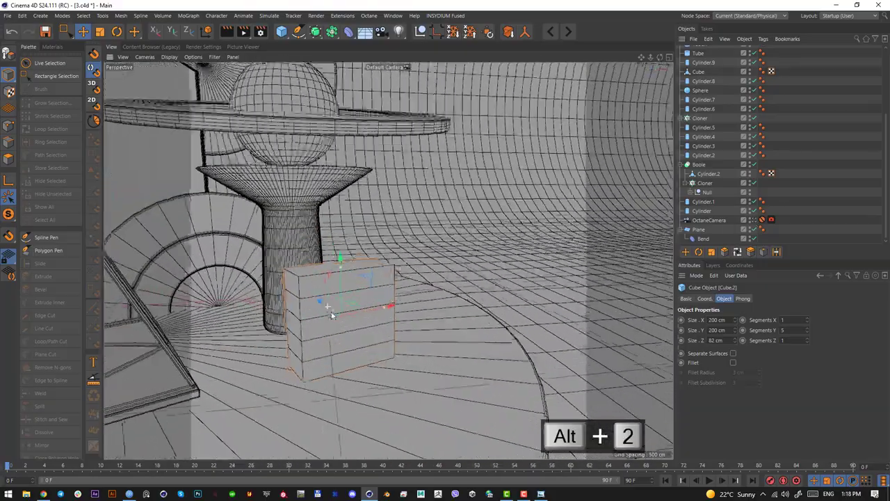
key("c")
key("Return")
key("ctrl+a")
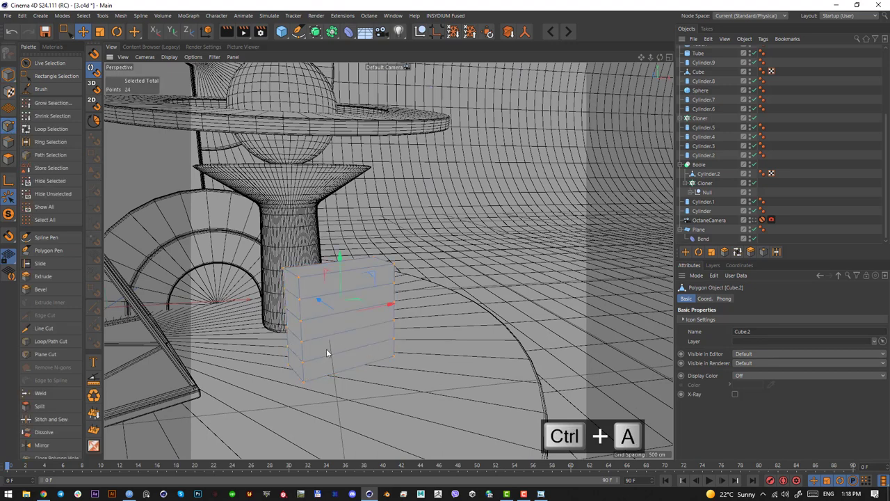
right_click(341, 335)
left_click(371, 474)
Step: Extrude the four lower front polygons of the block by 56.3 cm to form the first step
left_click(10, 158)
left_click_drag(64, 32, 91, 46)
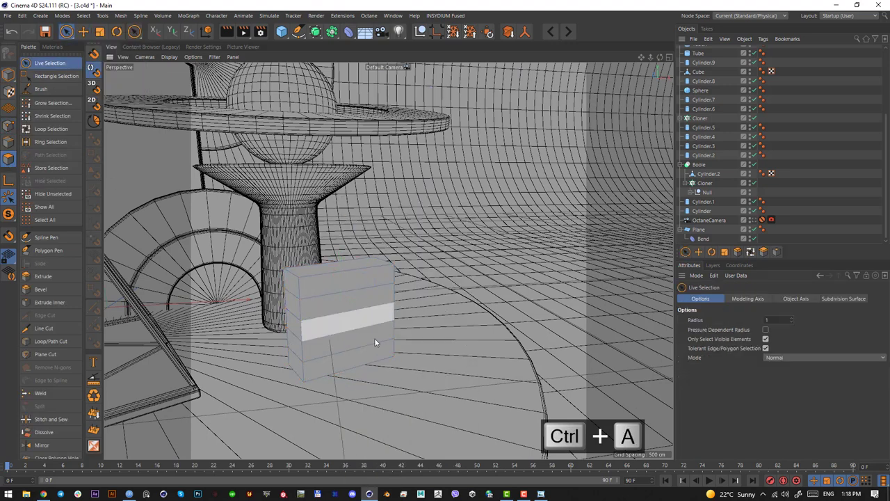
left_click_drag(374, 342, 378, 279, "alt")
left_click(378, 279)
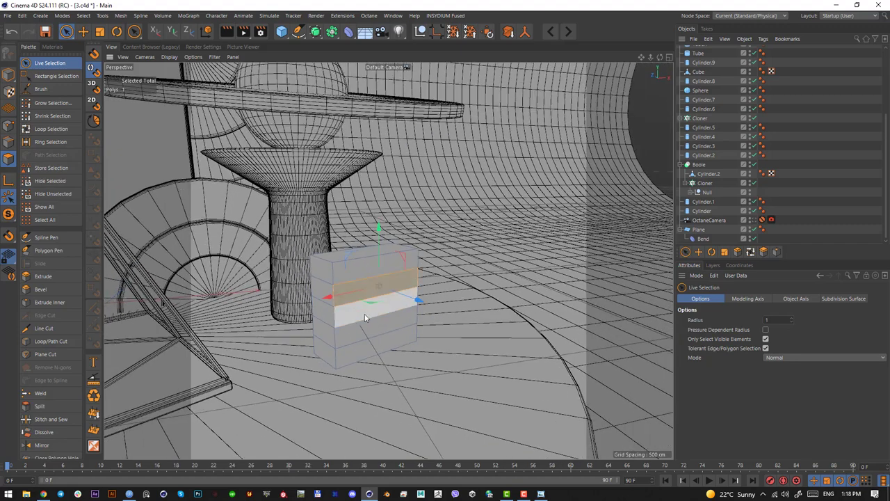
left_click(83, 32)
left_click_drag(388, 350, 373, 291)
key("ctrl+z")
left_click_drag(379, 348, 471, 372)
key("ctrl+z")
left_click(68, 33)
key("d")
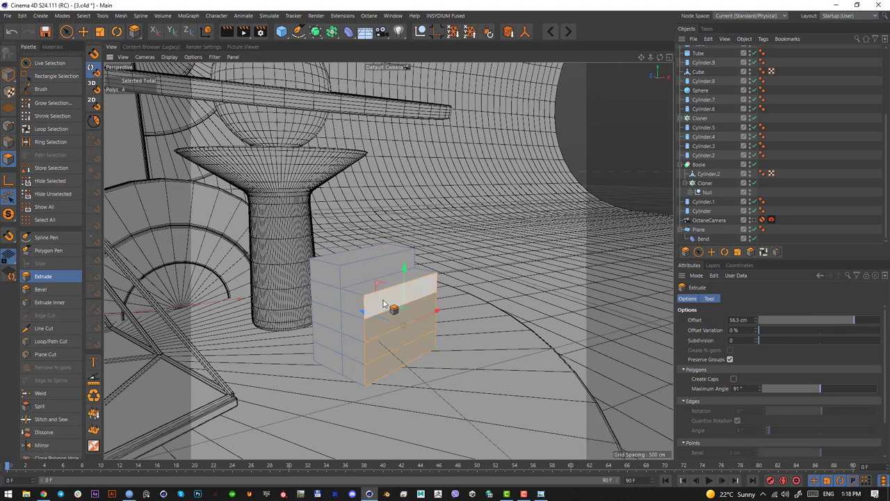
Step: Complete the staircase by repeating the 56.3 cm extrusion, dropping the topmost polygon from the selection each time
left_click(377, 307, "ctrl")
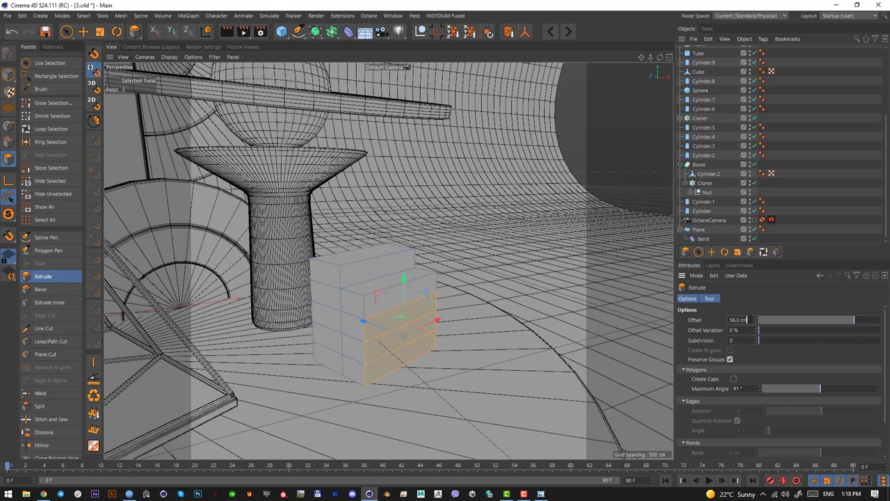
key("Return")
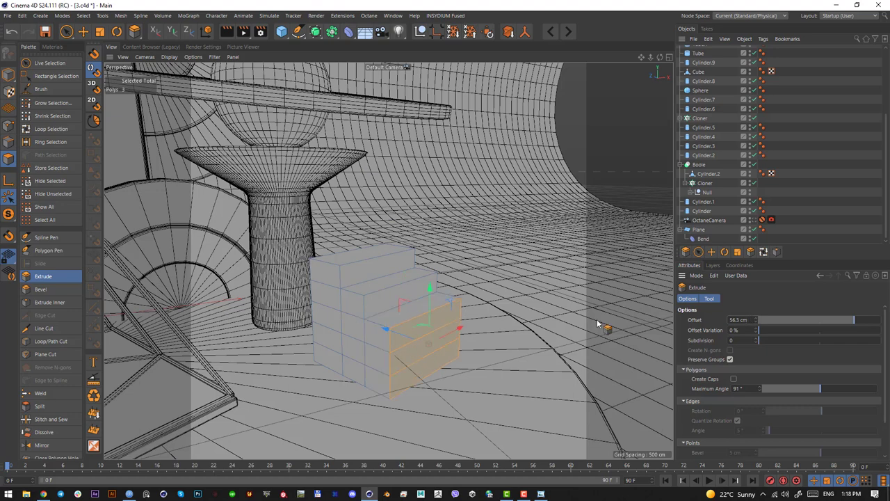
left_click(410, 331, "ctrl")
left_click(445, 372)
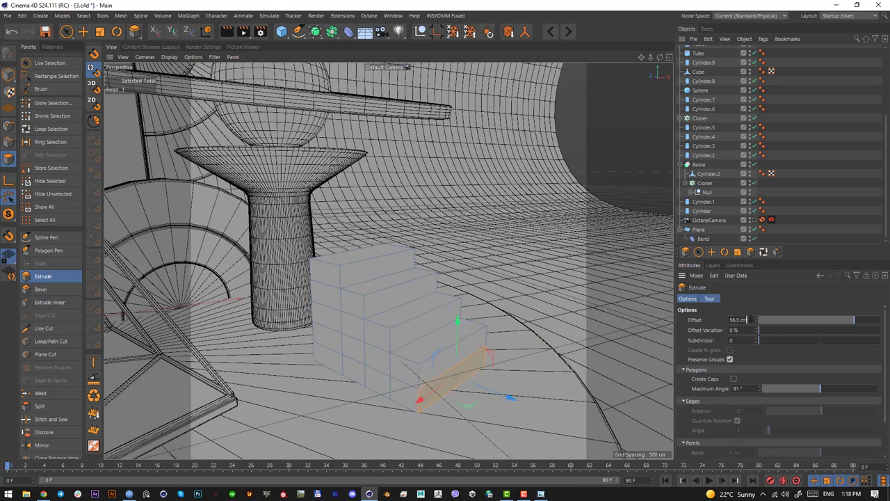
key("Return")
left_click(9, 78)
left_click_drag(411, 341, 367, 279, "alt")
left_click_drag(367, 278, 406, 286, "alt")
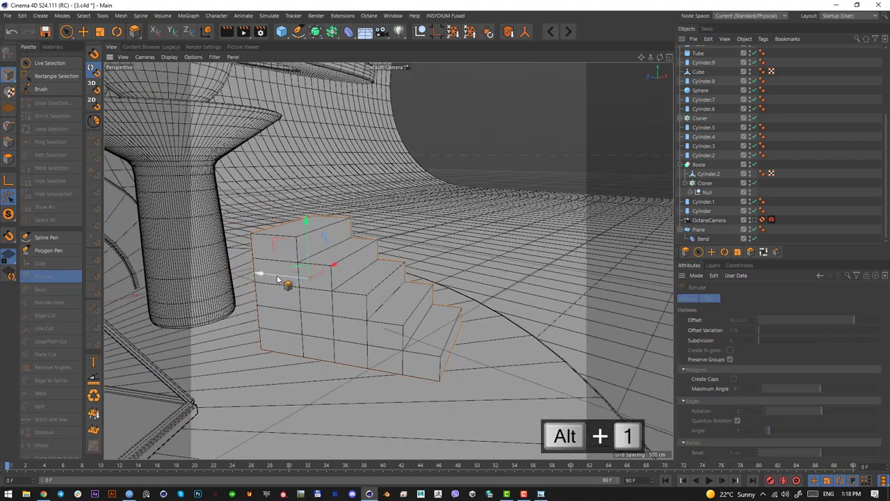
Step: Center the staircase's axis on its geometry with Center Axis to and scale the staircase shorter along its Z axis
key("t")
key("ctrl+z")
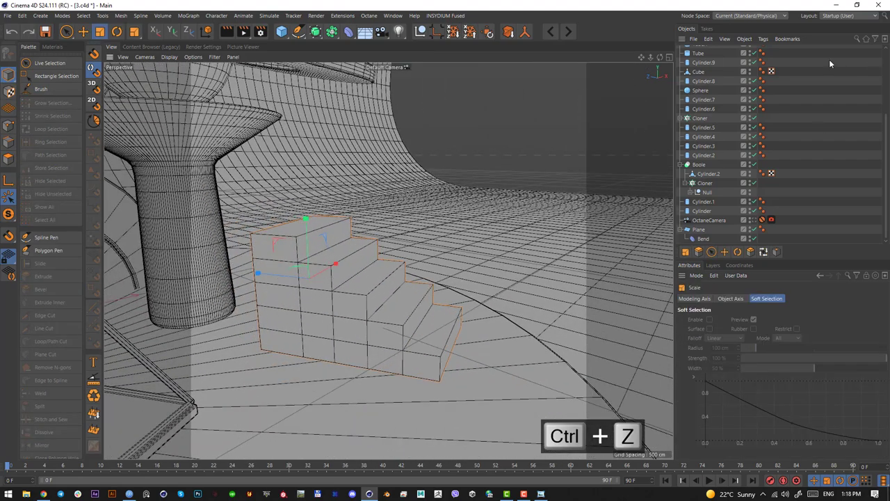
scroll(704, 118, "up", 4)
left_click(705, 53)
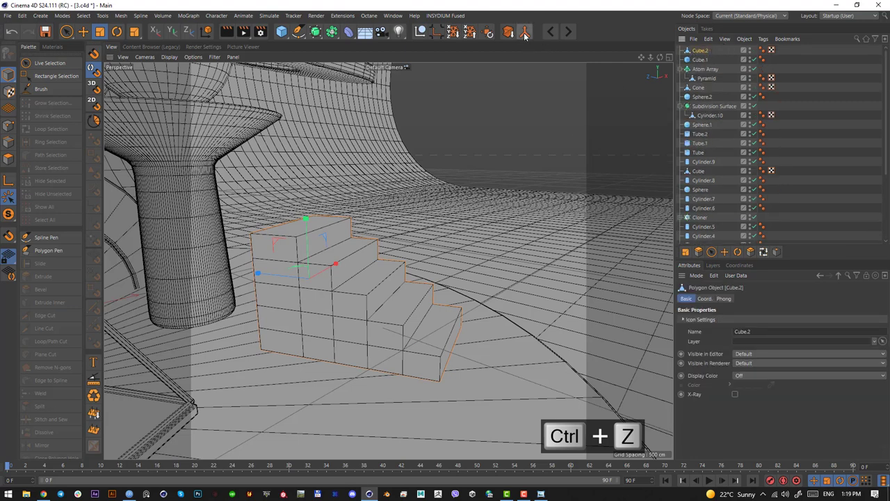
left_click(435, 34)
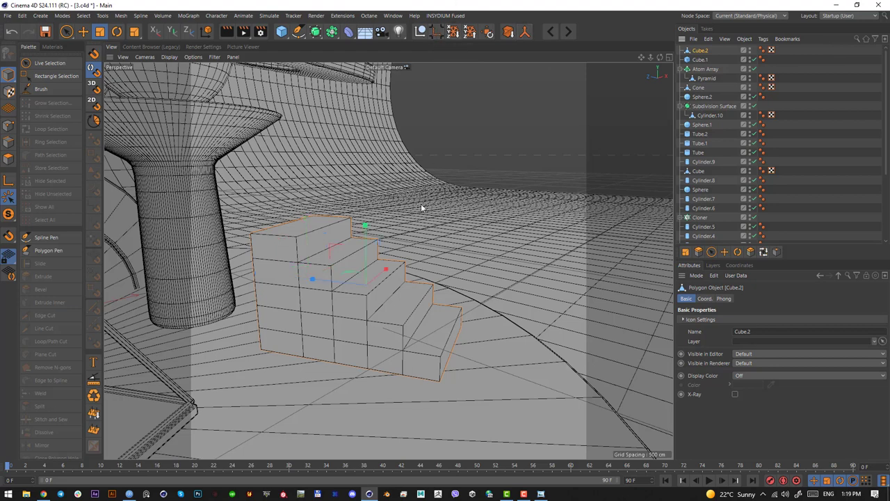
key("shift+c")
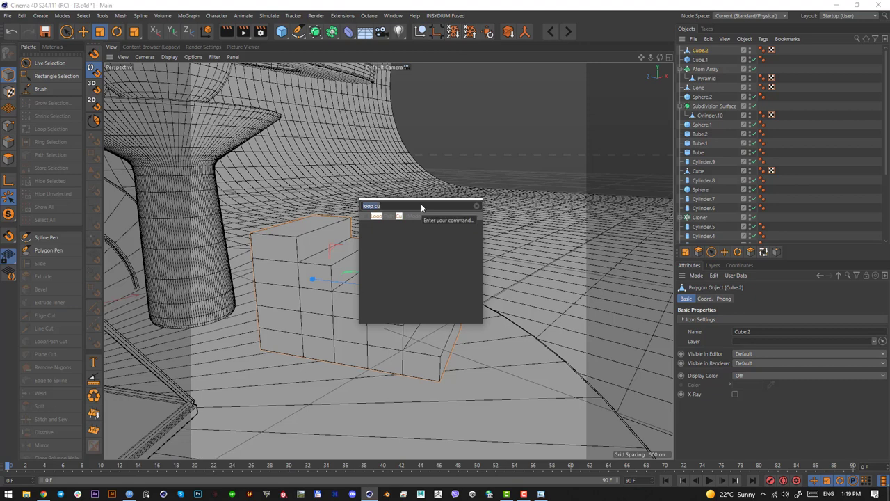
type("center")
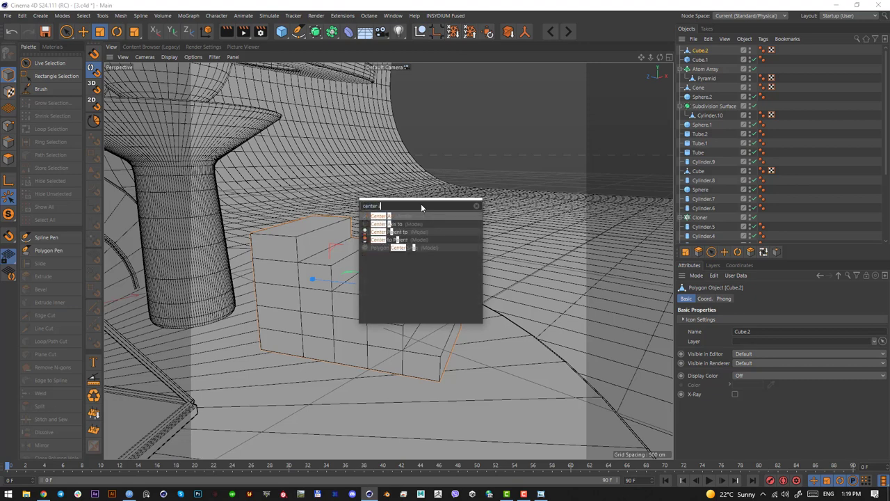
type(" axis to")
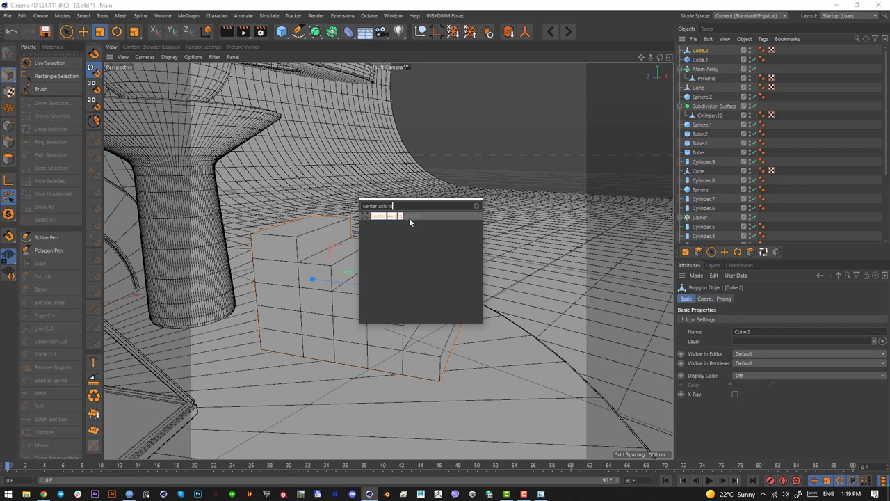
key("Return")
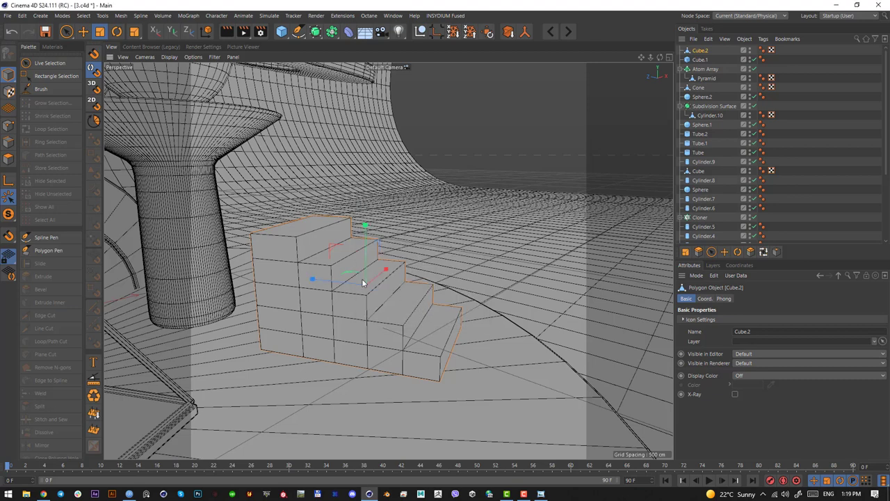
left_click_drag(322, 284, 336, 309)
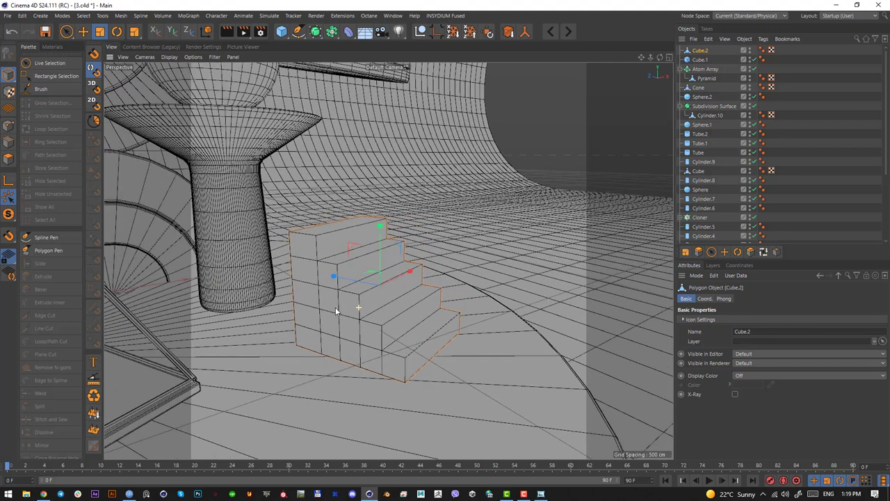
Step: Select the five polygons of the staircase's back face and move them inward to shorten the top step
left_click(9, 126)
left_click(9, 159)
left_click_drag(380, 340, 242, 341, "alt")
left_click_drag(464, 328, 113, 183, "alt")
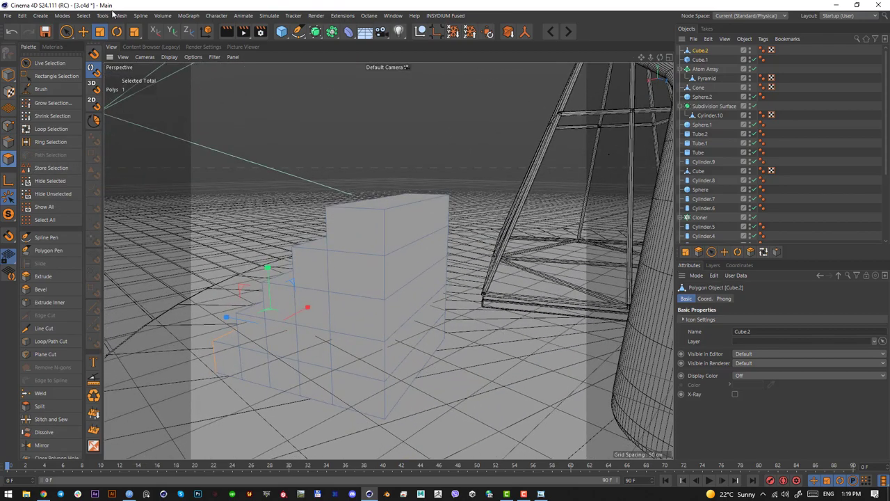
left_click(67, 33)
left_click_drag(438, 298, 414, 353, "alt")
left_click_drag(400, 389, 410, 217)
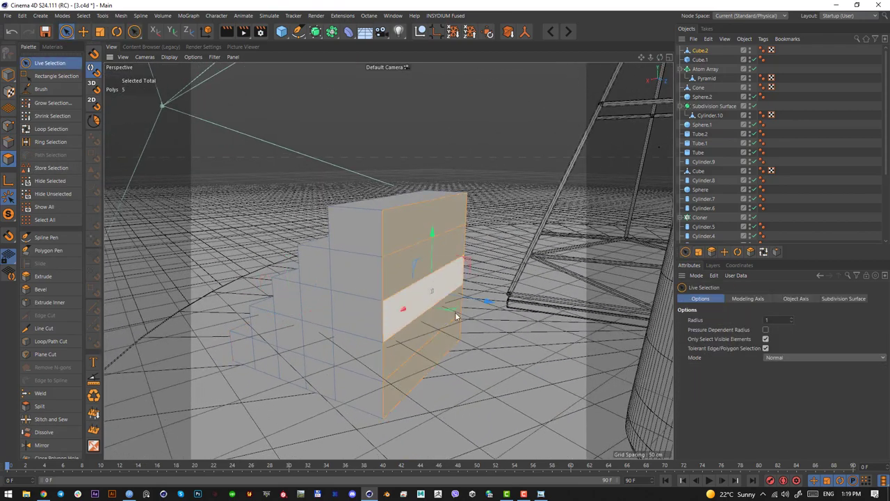
left_click_drag(340, 309, 336, 341, "alt")
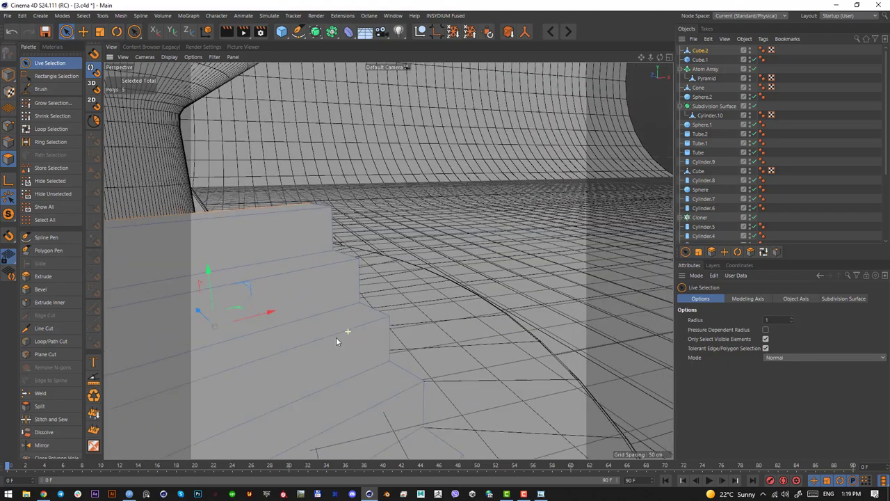
scroll(336, 341, "down", 5)
left_click_drag(438, 299, 470, 288, "alt")
Step: Move the whole staircase about 219.6 cm along its Z axis toward the flared column
left_click(9, 75)
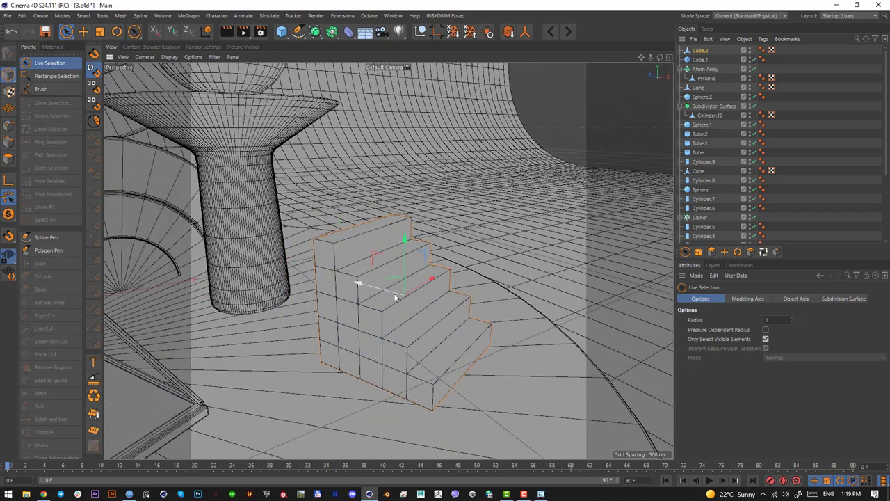
left_click_drag(395, 298, 291, 277)
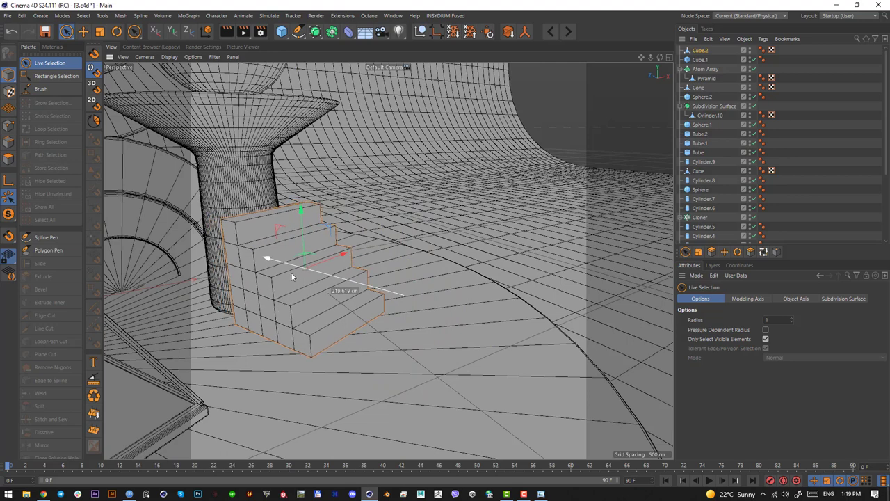
middle_click_drag(260, 243, 335, 252, "alt")
Step: Select the outline edge loops of both stepped side faces of the staircase
left_click(9, 142)
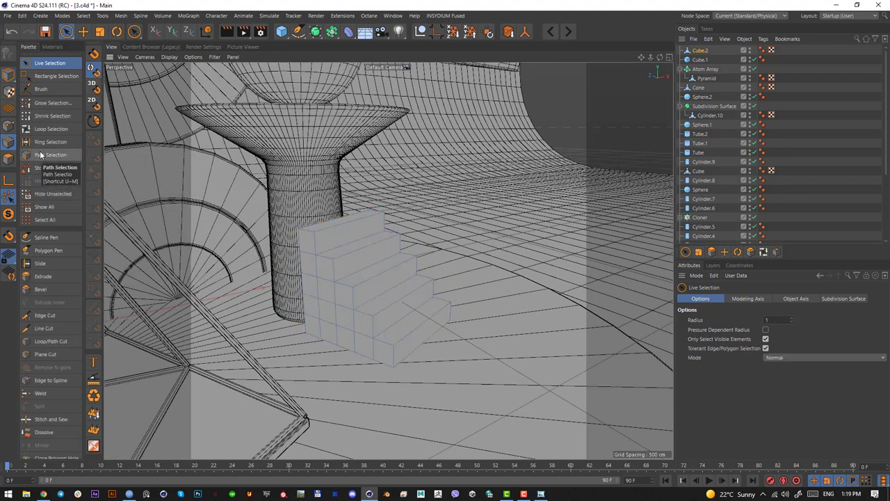
key("u")
key("l")
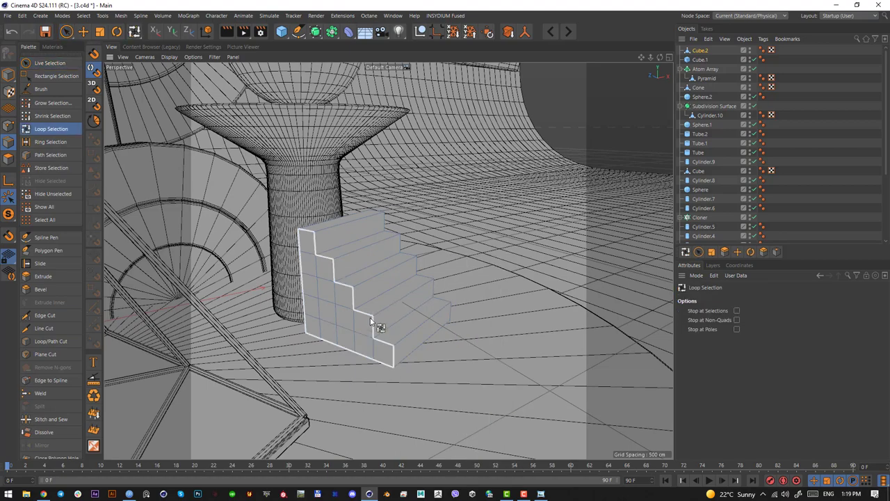
left_click(374, 321)
left_click_drag(417, 314, 354, 302, "alt")
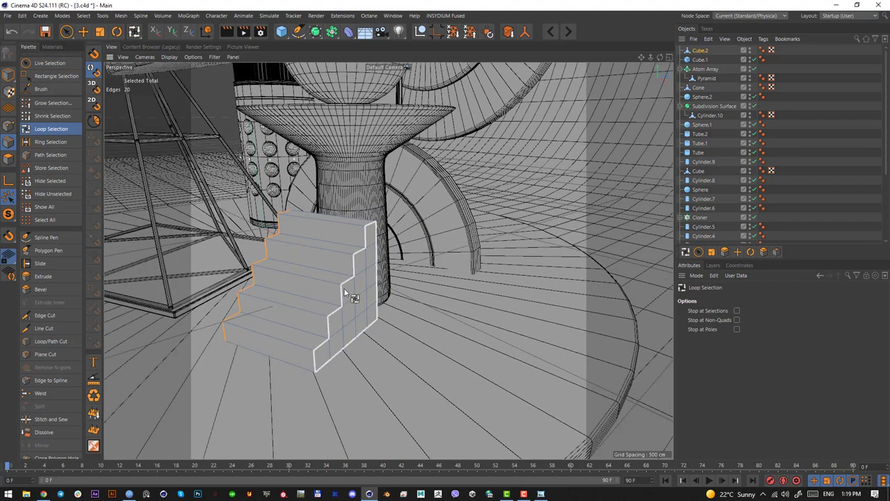
left_click(344, 292, "shift")
left_click_drag(285, 262, 266, 252, "alt")
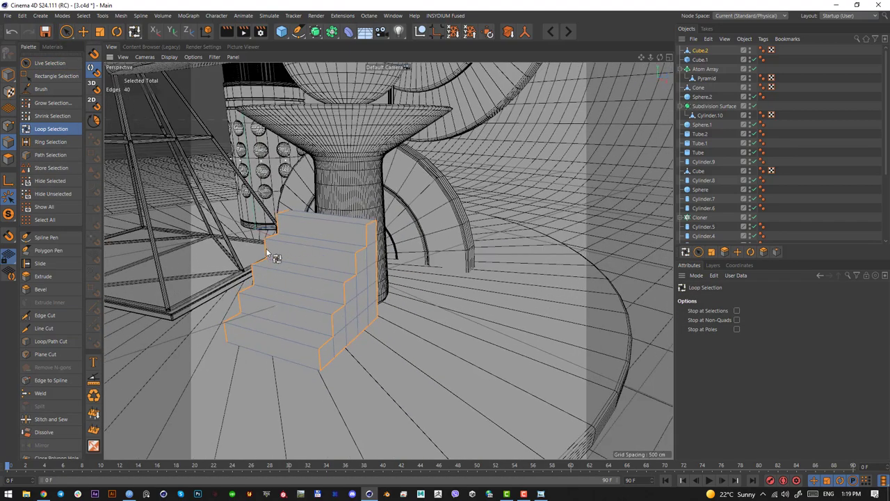
Step: Add the ring of edges running across the steps to the selection and bevel all selected edges with a 2.8 cm offset
left_click(50, 142)
left_click(313, 271, "shift")
left_click_drag(313, 271, 365, 295, "alt")
key("m")
key("s")
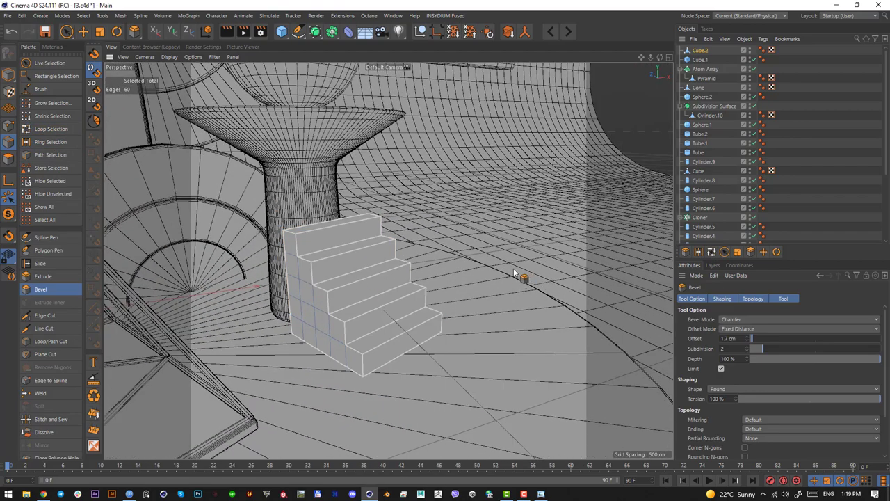
left_click_drag(515, 269, 529, 269)
Step: Look through the OctaneCamera, then place a copy of the whole staircase on the opposite side of the platform, beside the studded cylinder
scroll(827, 179, "down", 5)
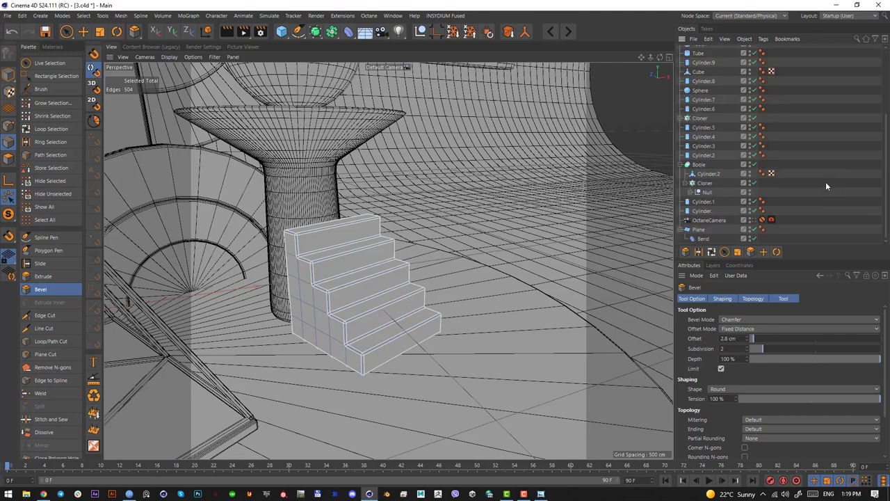
left_click(762, 220)
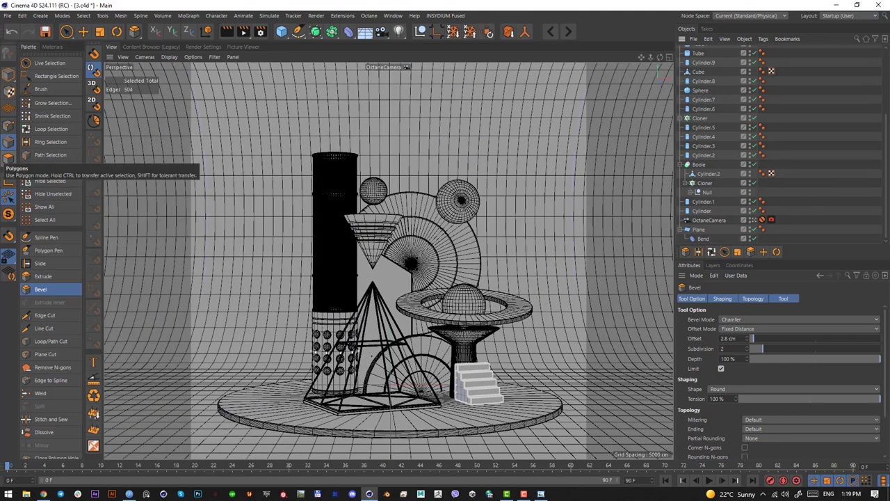
left_click(8, 73)
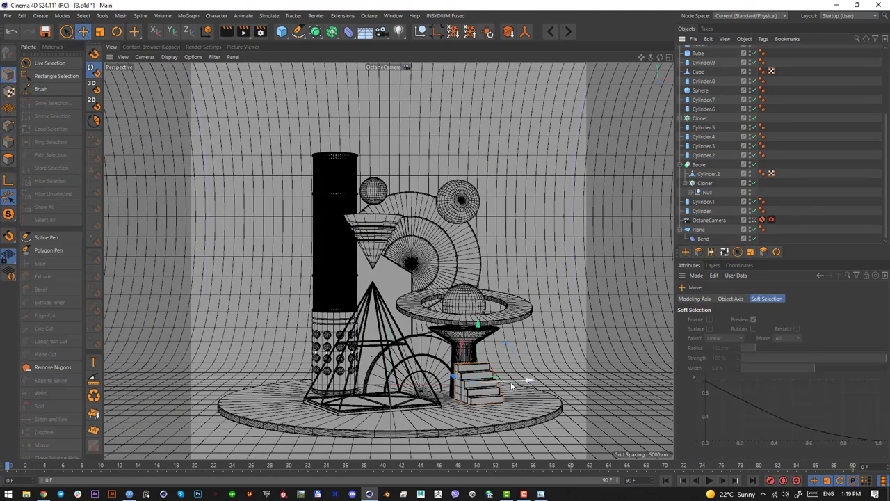
key("F2")
left_click_drag(499, 371, 336, 304, "ctrl")
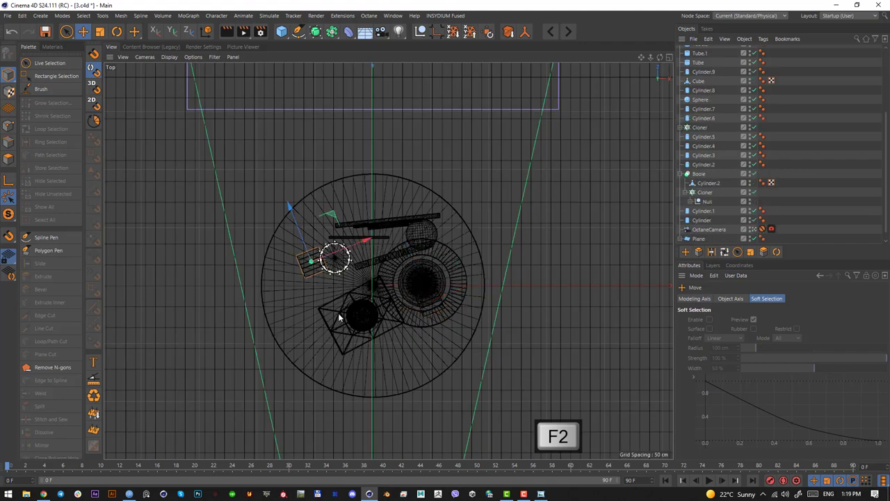
Step: Rotate the copied staircase around its vertical axis beside the studded cylinder, judging it from the camera view
key("F1")
key("r")
left_click_drag(307, 382, 200, 376)
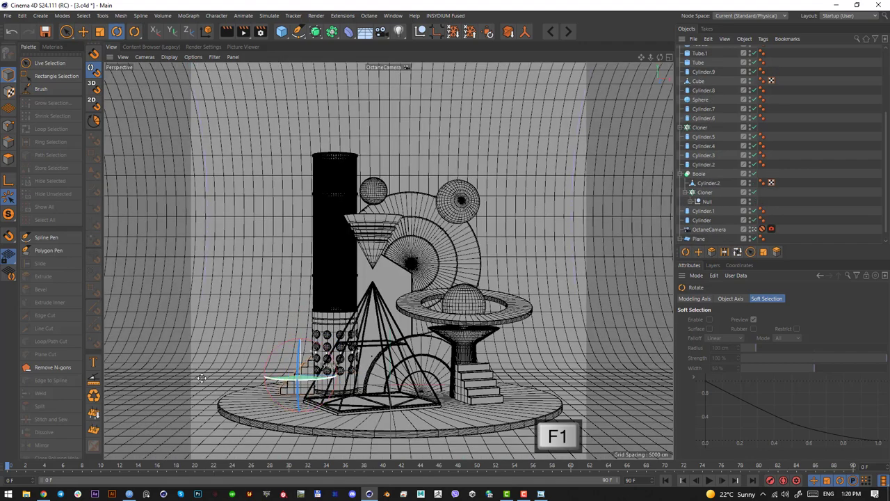
Step: Shift the stairs at the platform's left side slightly into position beside the perforated column
key("e")
mouse_move(441, 419)
left_mouse_down()
mouse_move(429, 420)
mouse_move(438, 421)
left_mouse_up()
Step: Switch to the reference image and examine the upright capsule with its hollow and the small sphere at its base
key("alt+Tab")
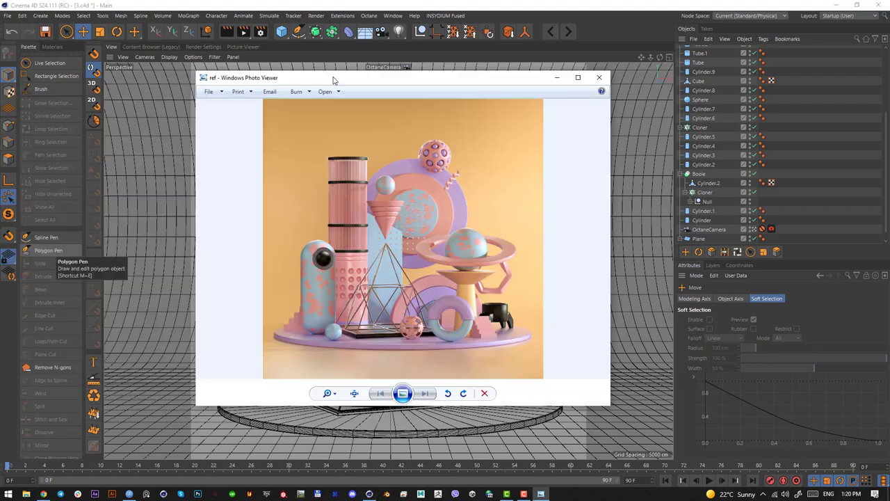
left_click_drag(334, 78, 399, 76)
key("Print")
left_click_drag(357, 232, 410, 336)
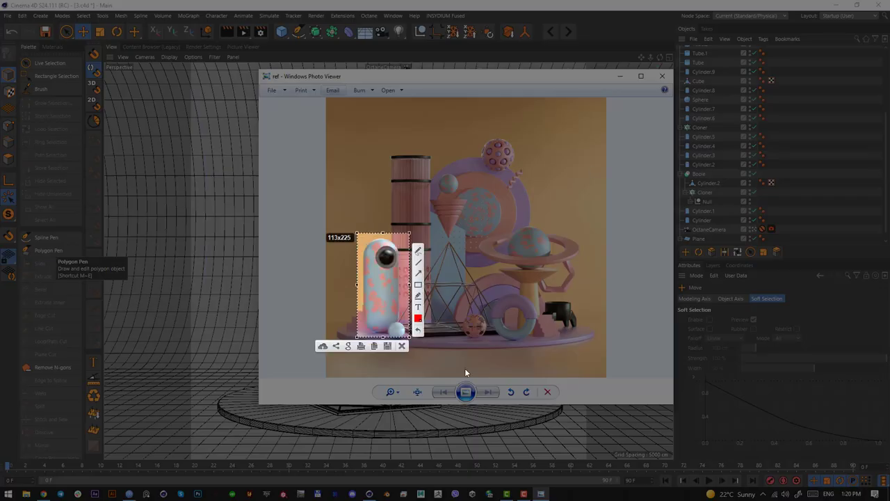
left_click(401, 346)
key("alt+Tab")
Step: Add a capsule in front of the left stairs, standing on the platform, about 121 cm in radius and 704 cm high
left_click(281, 31)
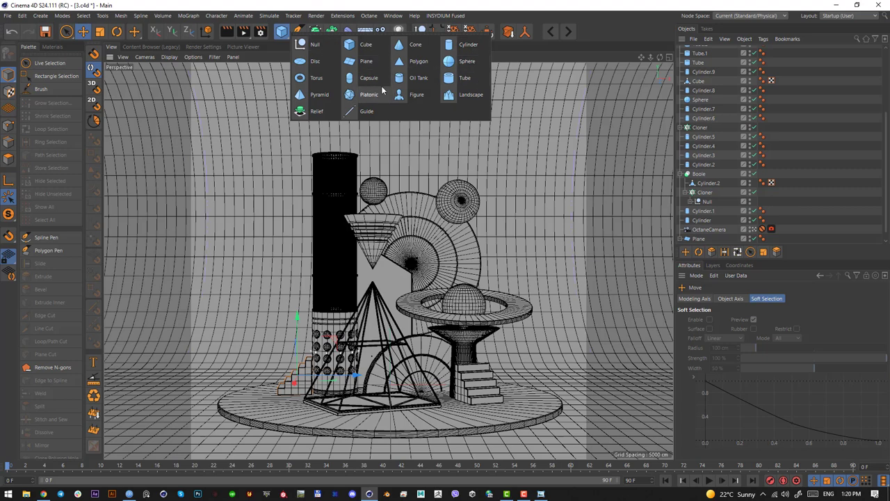
left_click(329, 50)
key("F2")
key("F1")
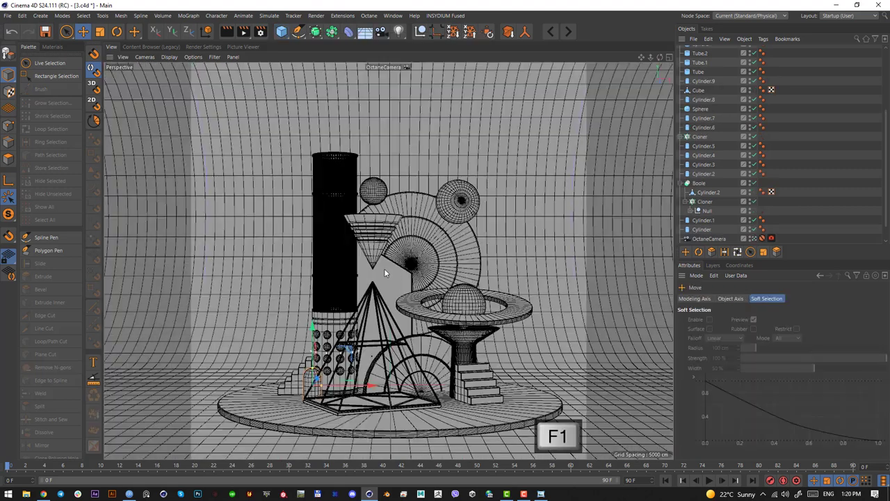
left_click_drag(309, 372, 312, 308)
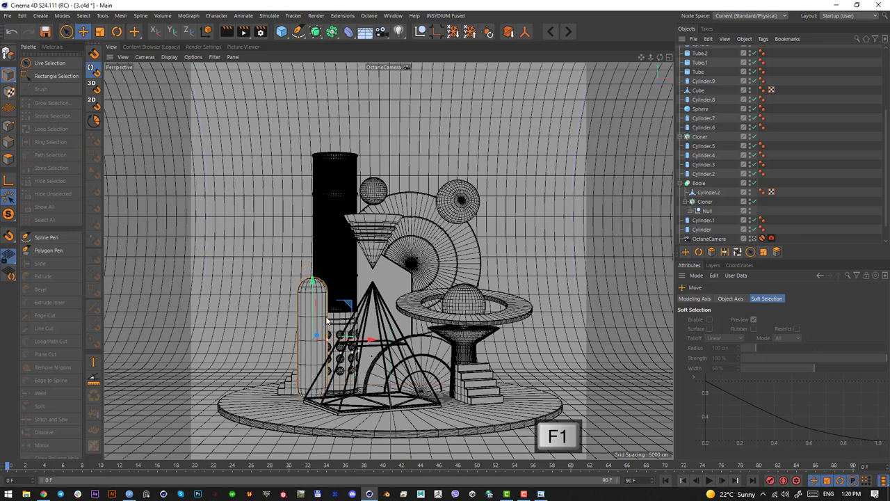
left_click_drag(332, 341, 339, 341)
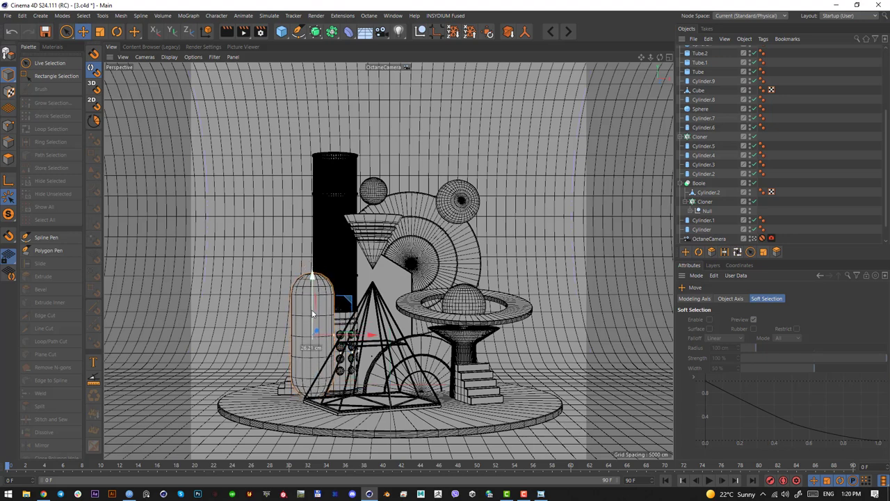
Step: Set the capsule to 20 height, 12 cap and 33 rotation segments, and nudge it slightly left
scroll(717, 111, "up", 5)
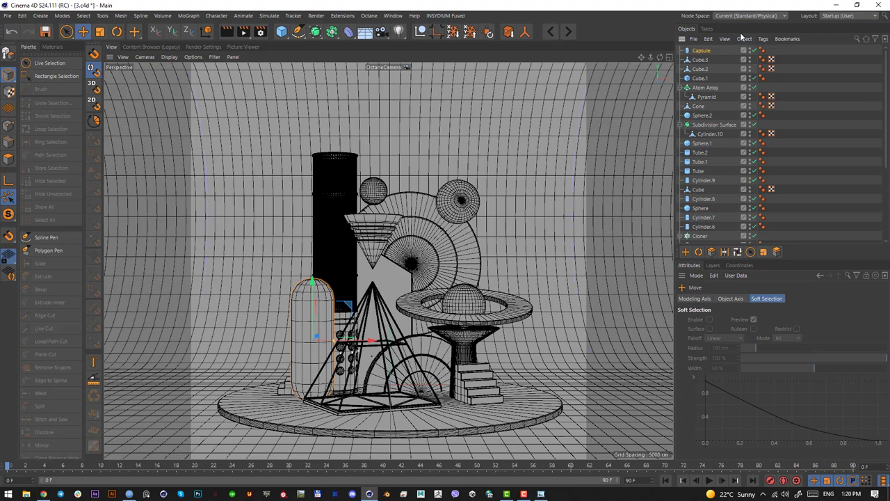
left_click(701, 51)
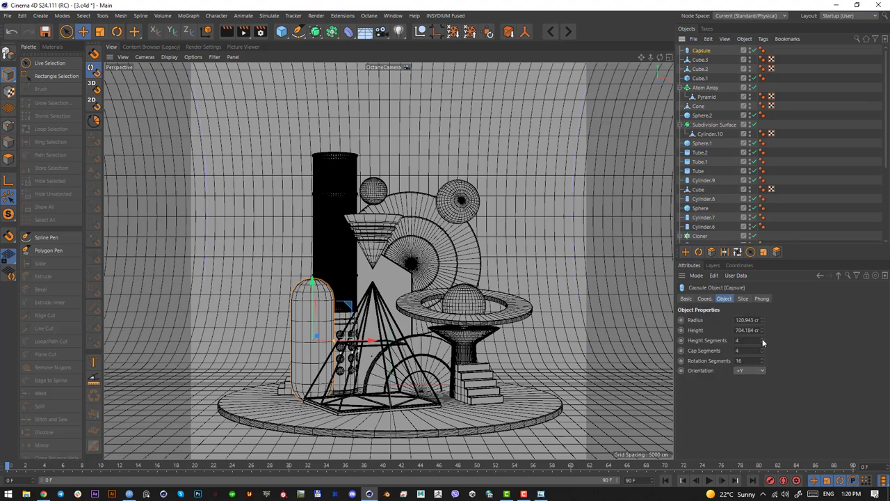
left_click_drag(762, 340, 763, 315)
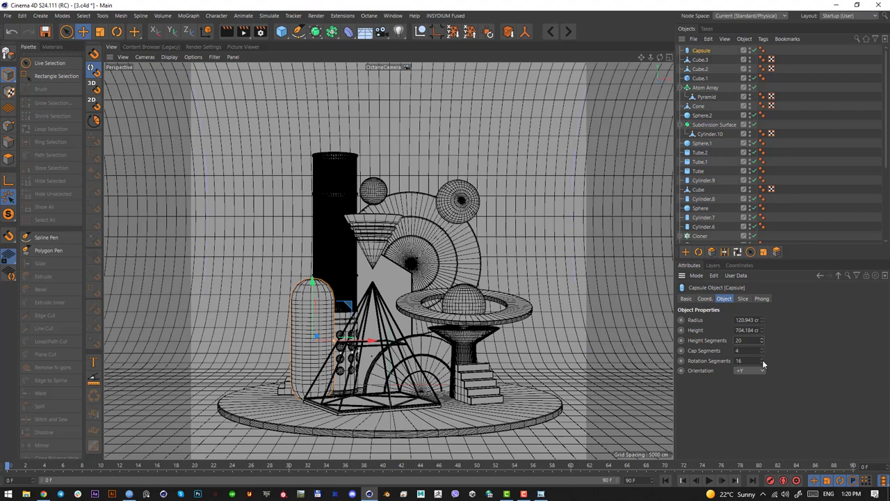
left_click_drag(763, 363, 762, 345)
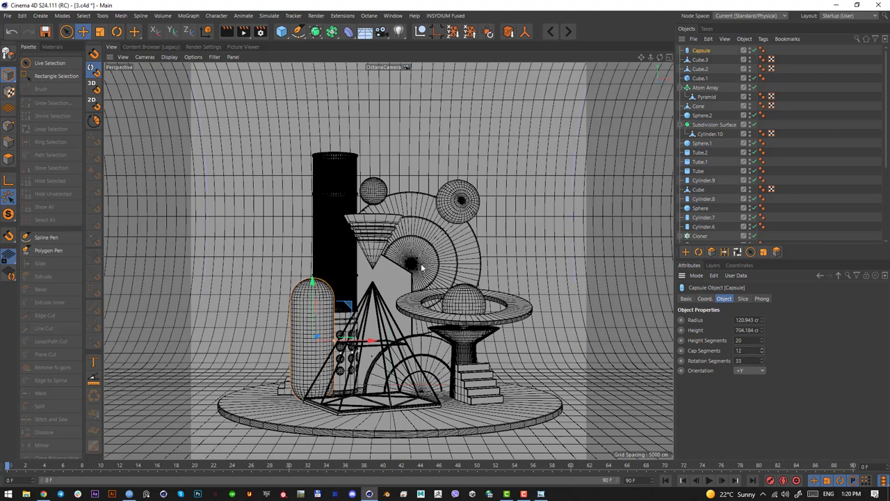
left_click_drag(371, 342, 368, 342)
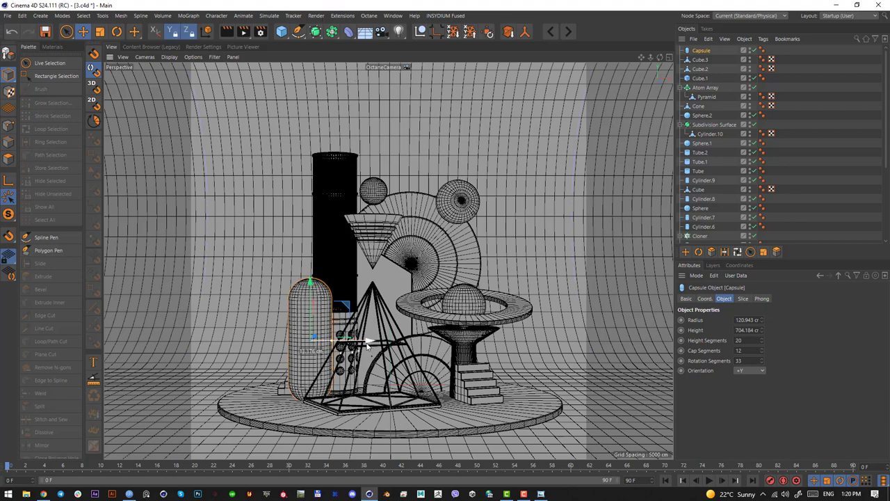
Step: Add a sphere at the front of the capsule and raise it to the capsule's upper part
left_click(287, 39)
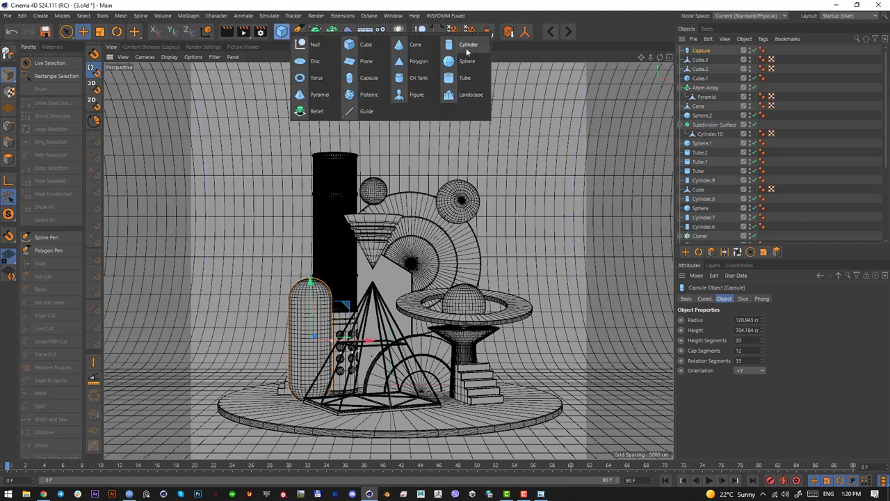
left_click(466, 47)
key("F2")
key("e")
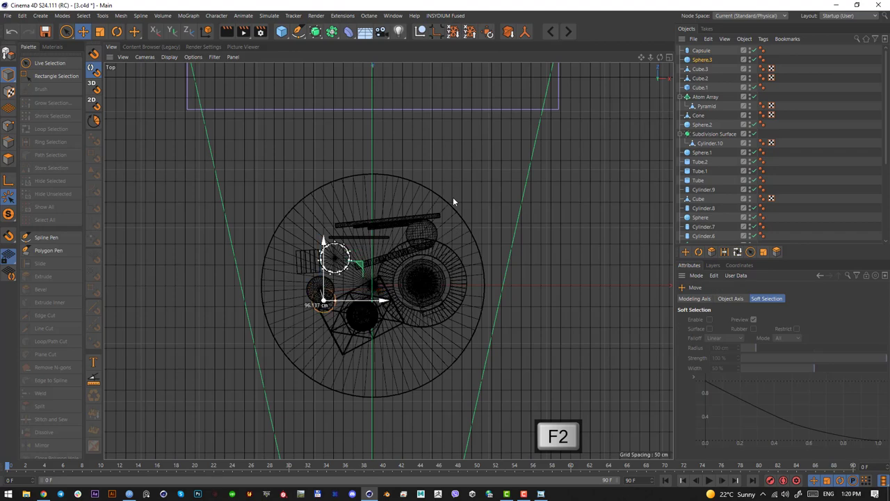
key("F1")
left_click_drag(313, 304, 313, 275)
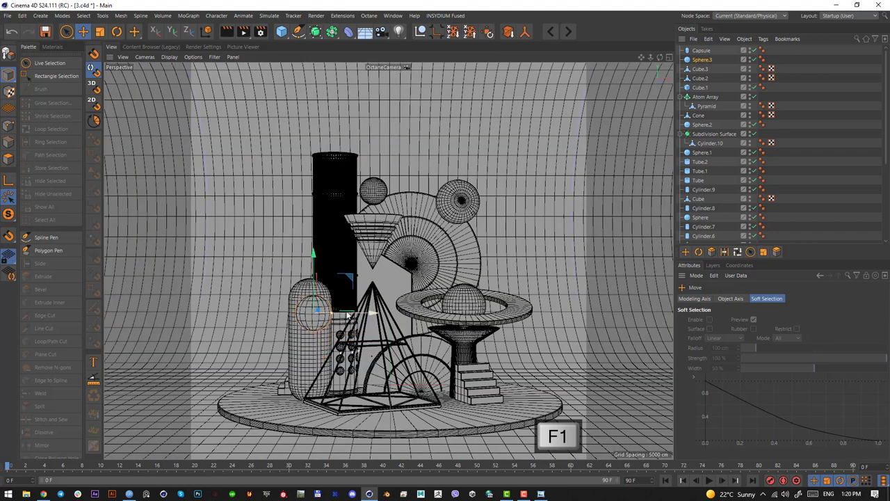
Step: Resize the sphere to a radius of about 86 cm and place it overlapping the capsule's upper right front
key("F2")
key("F1")
key("t")
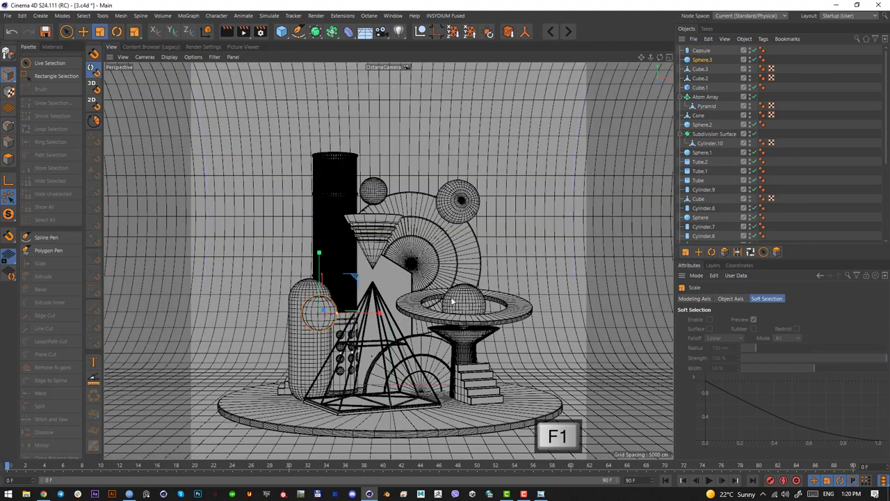
key("e")
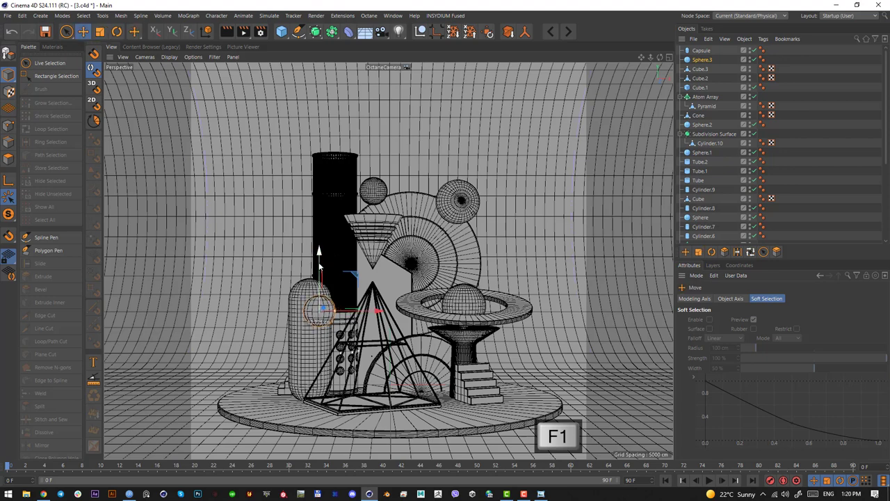
left_click(701, 61)
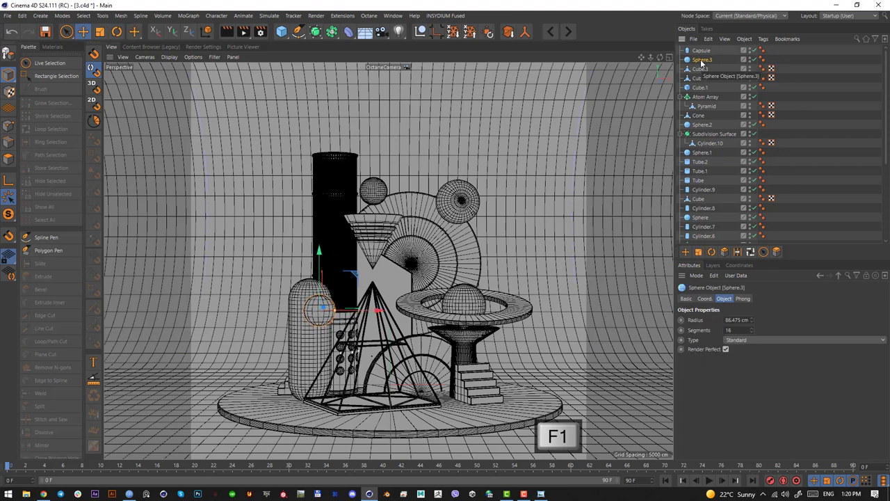
Step: Add a Boole and nest the capsule and the sphere in it, with the capsule first
left_click_drag(318, 34, 493, 43)
left_click(700, 68)
left_click(700, 60, "ctrl")
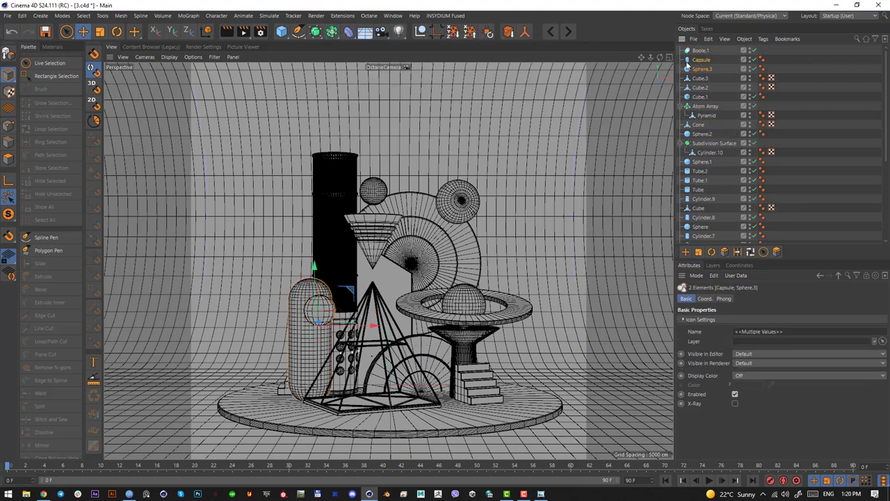
left_click_drag(688, 68, 705, 53)
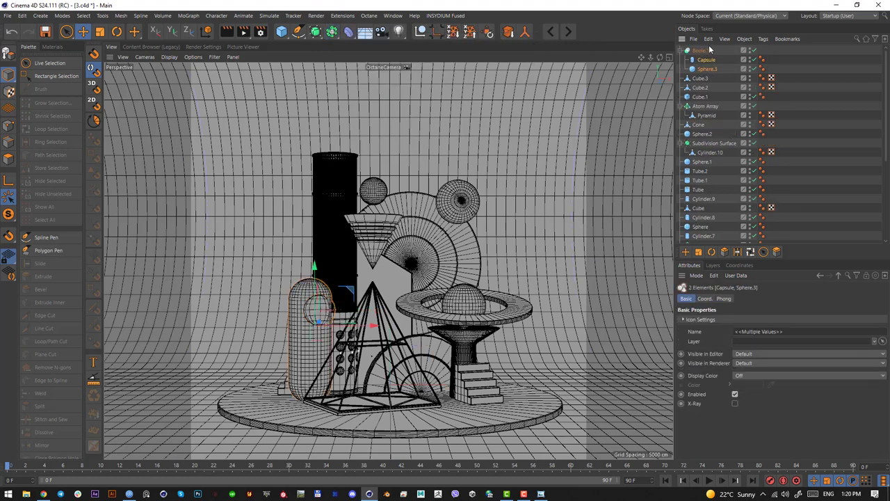
Step: Copy the cutting sphere outside the Boole and scale the copy down to sit inside the hollow
left_click(709, 69)
key("ctrl+c")
key("ctrl+v")
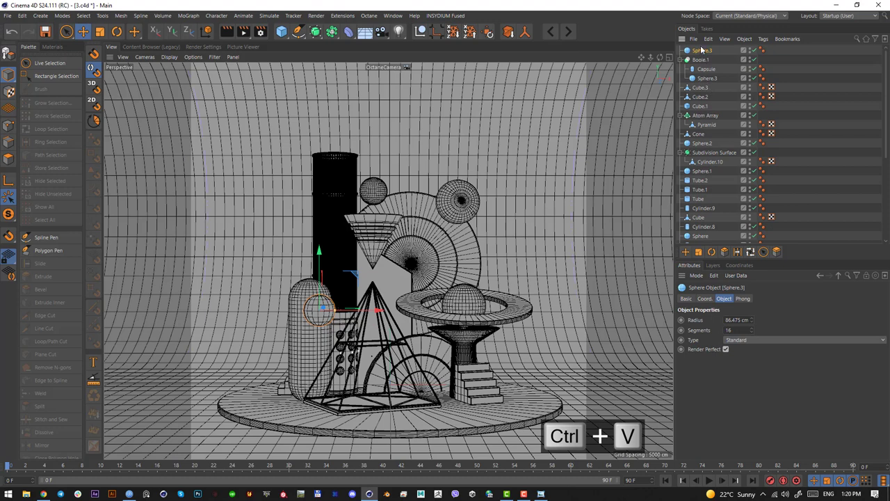
key("t")
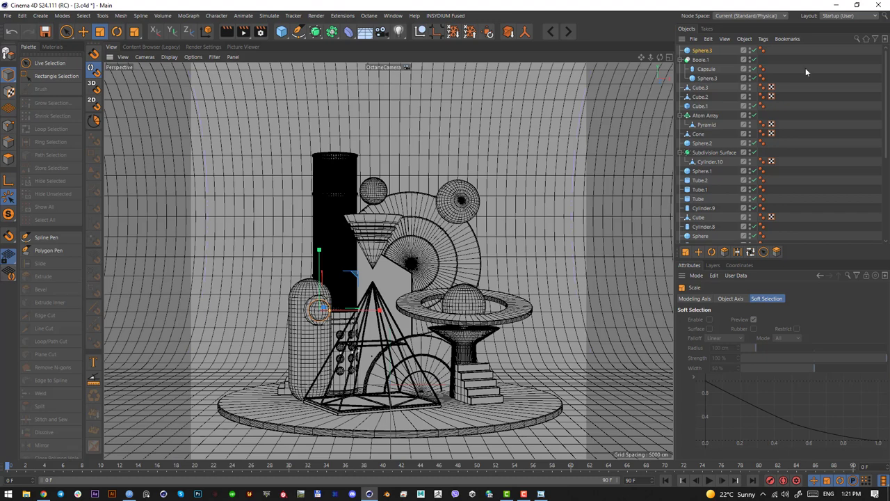
Step: Duplicate the small sphere and place the copy on the platform in front of the capsule's base
left_click(701, 52)
key("F2")
key("e")
left_click_drag(422, 186, 410, 222, "ctrl")
key("F1")
left_click_drag(304, 280, 325, 375)
Step: Move the stairs and the Boole capsule with its inner sphere left, away from the perforated column
left_click(282, 384)
key("ctrl+z")
key("ctrl+z")
key("ctrl+z")
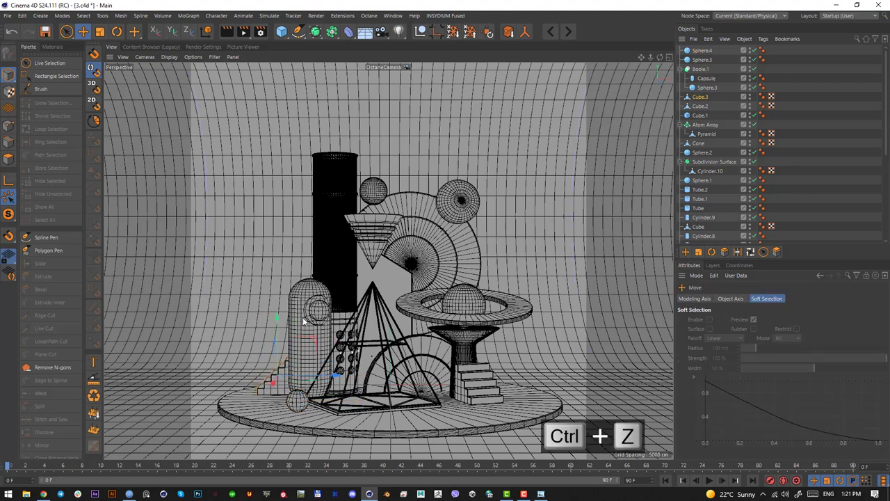
key("ctrl+z")
key("ctrl+z")
key("ctrl+z")
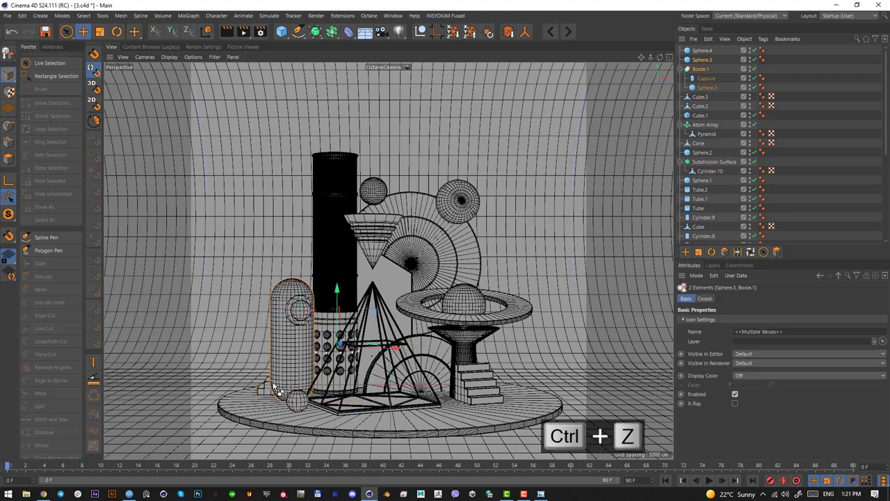
left_click_drag(378, 352, 362, 353)
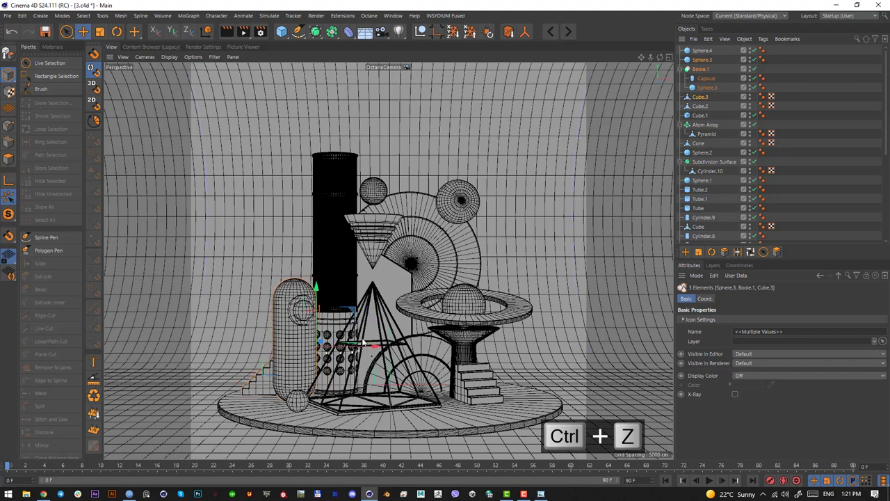
Step: Duplicate the small floor sphere and place the copy at the platform's front, right of the wire pyramid's front corner
left_click(297, 403)
key("F2")
key("e")
left_click_drag(409, 265, 459, 264, "ctrl")
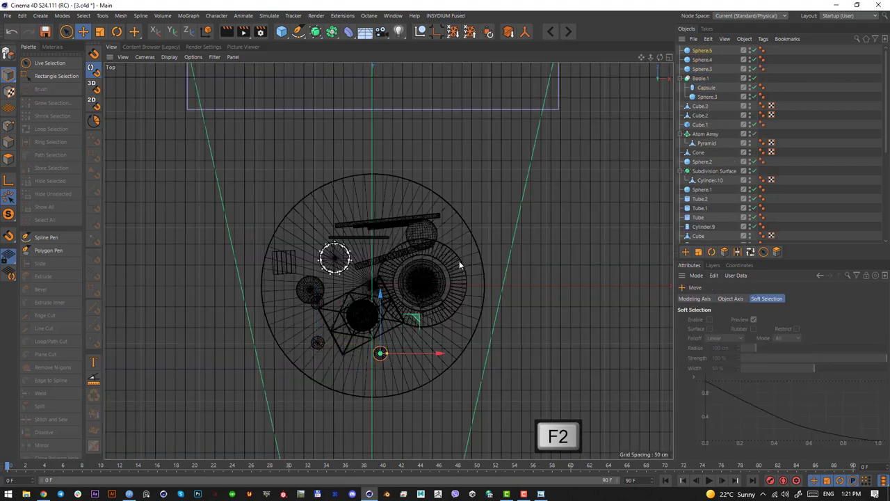
Step: Scale up the copied sphere at the front and adjust its height to rest on the platform
key("F1")
key("t")
left_click_drag(689, 282, 730, 283)
key("e")
left_click_drag(405, 397, 406, 391)
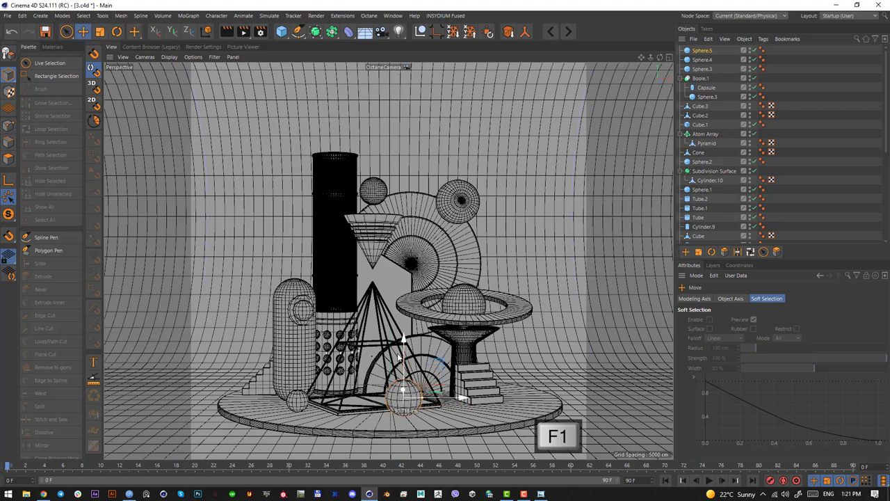
Step: Set the front sphere, the small floor sphere and the capsule's inner sphere to 31 segments together
left_click(294, 407, "shift")
left_click(304, 310, "shift")
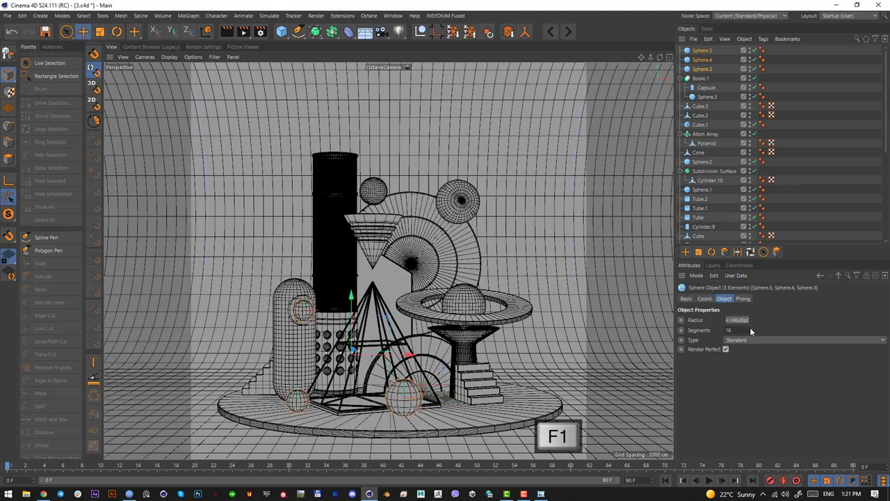
left_click_drag(752, 332, 762, 326)
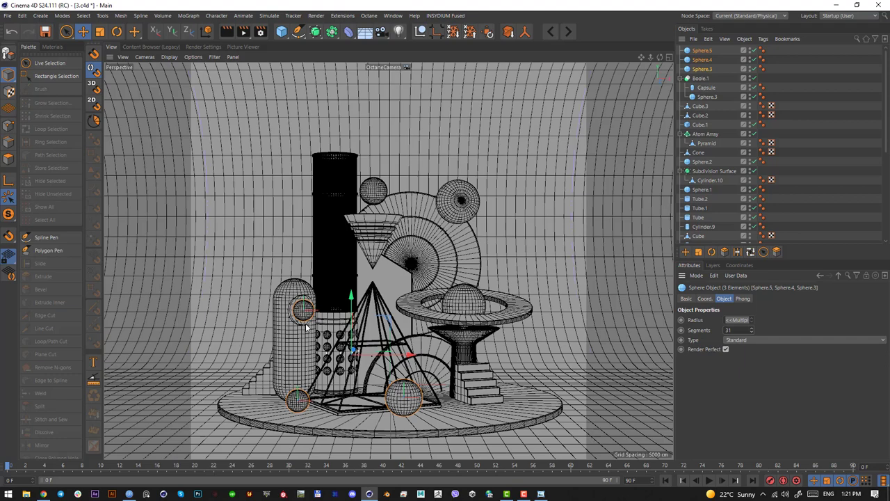
left_click(473, 388)
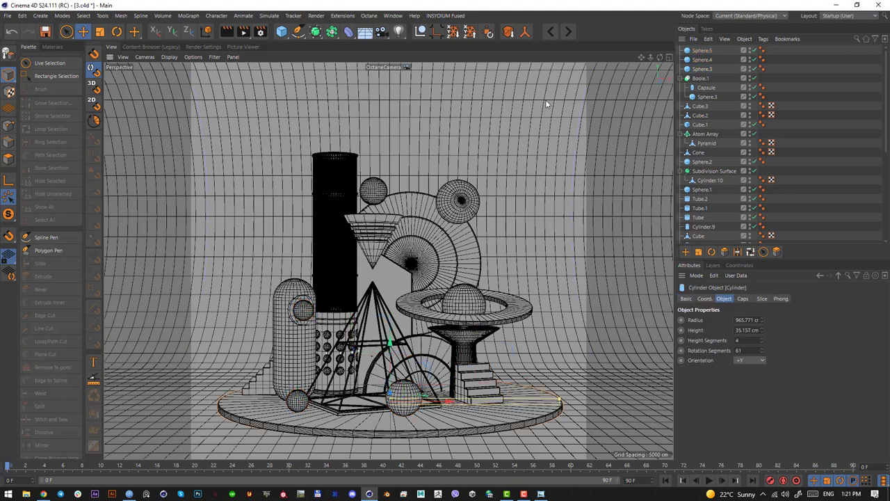
Step: Switch to the reference image and examine the ring and neighbouring shapes at the platform's front
key("alt+Tab")
key("Print")
left_click_drag(366, 295, 426, 352)
key("Escape")
left_click_drag(438, 91, 0, 90)
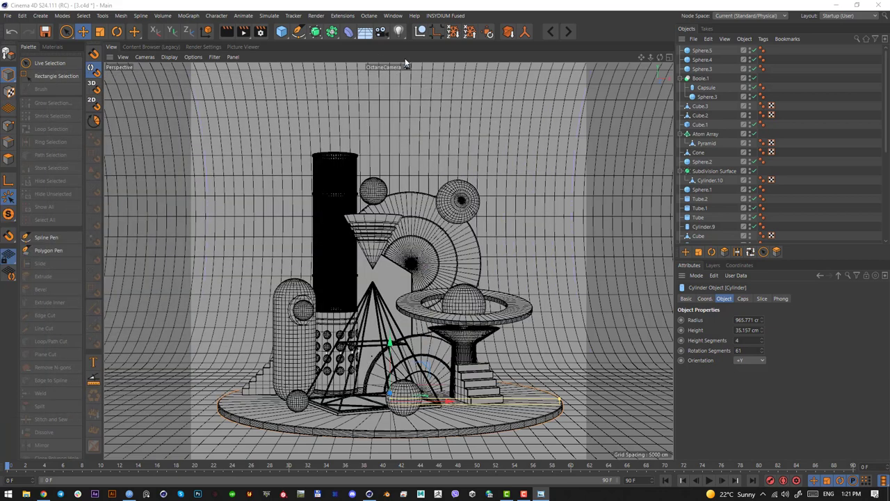
Step: Add a torus and place it at the platform's front, to the right of the large front sphere
left_click(283, 32)
left_click(318, 78)
key("F2")
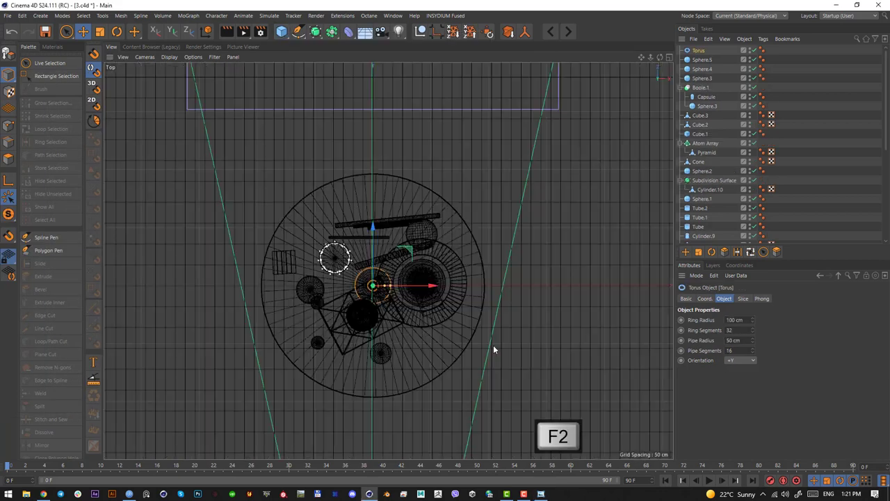
left_click_drag(452, 247, 489, 308)
left_click_drag(431, 359, 497, 341)
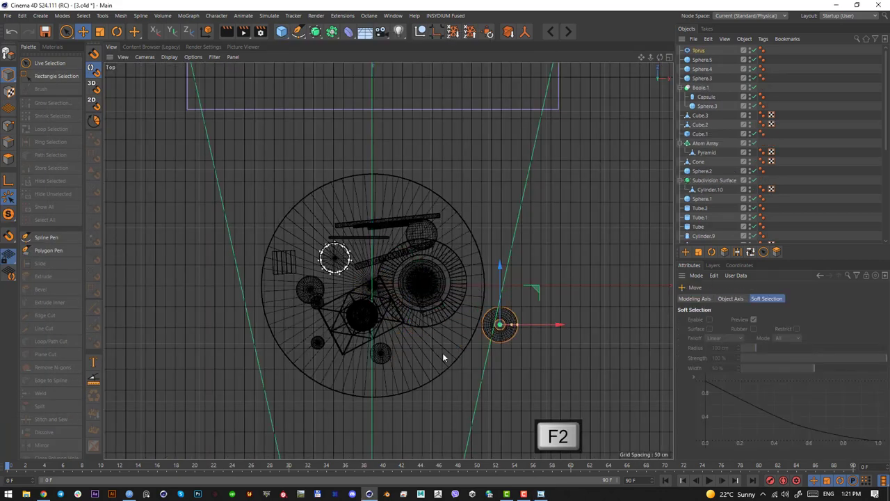
key("ctrl+z")
scroll(483, 347, "up", 5)
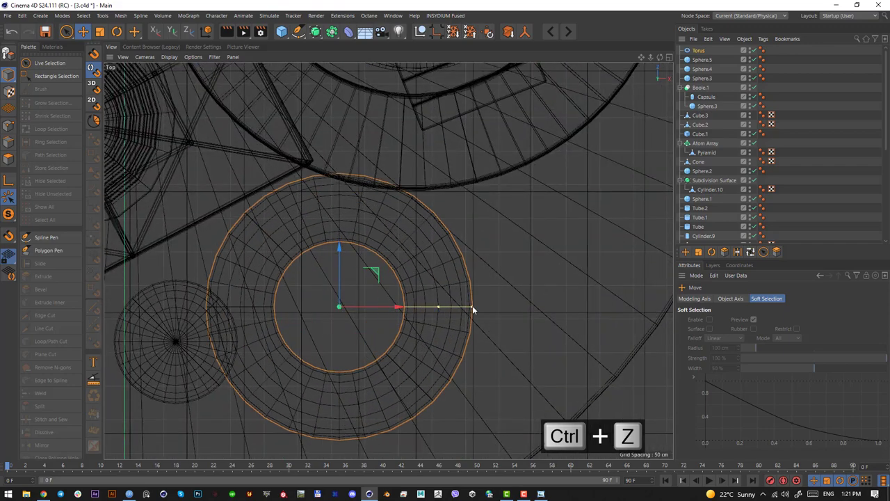
Step: Rotate the torus 90° so that it stands upright facing the camera
key("r")
left_click_drag(340, 324, 334, 424)
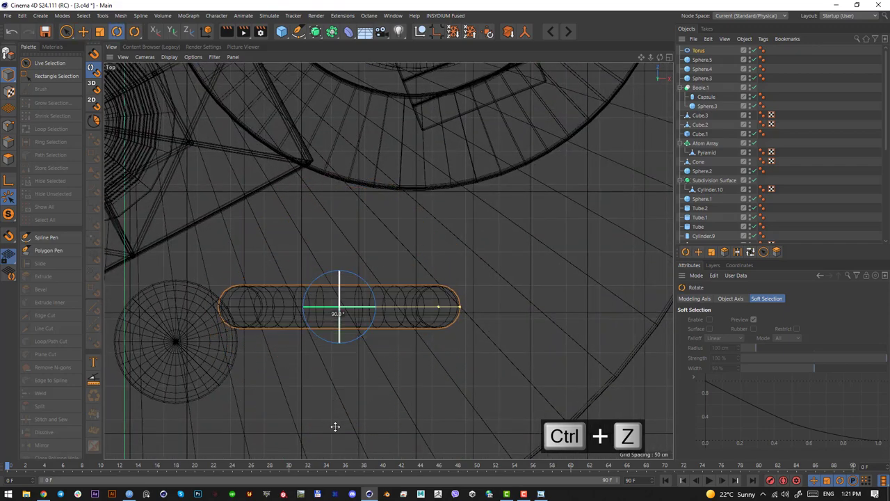
key("F1")
key("e")
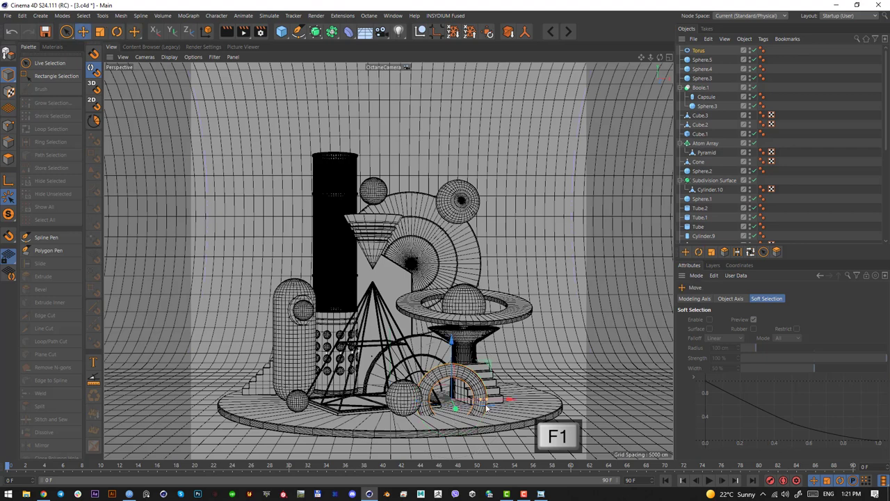
Step: Raise the torus so that it stands on the platform beside the front sphere, and scale it down
left_click_drag(479, 383, 511, 391)
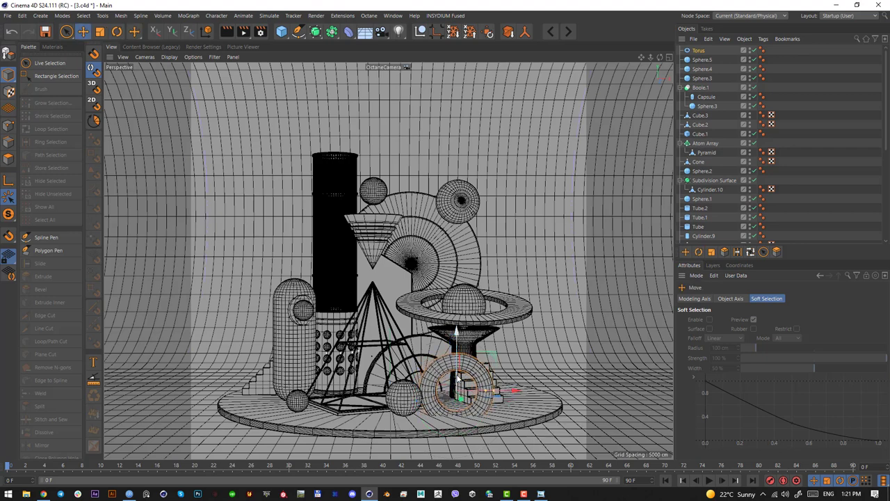
key("t")
left_click_drag(588, 410, 514, 418)
key("e")
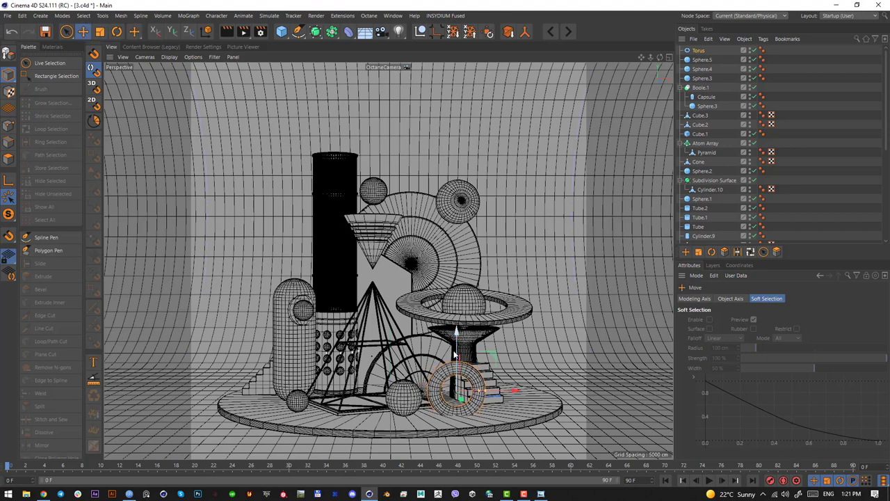
key("t")
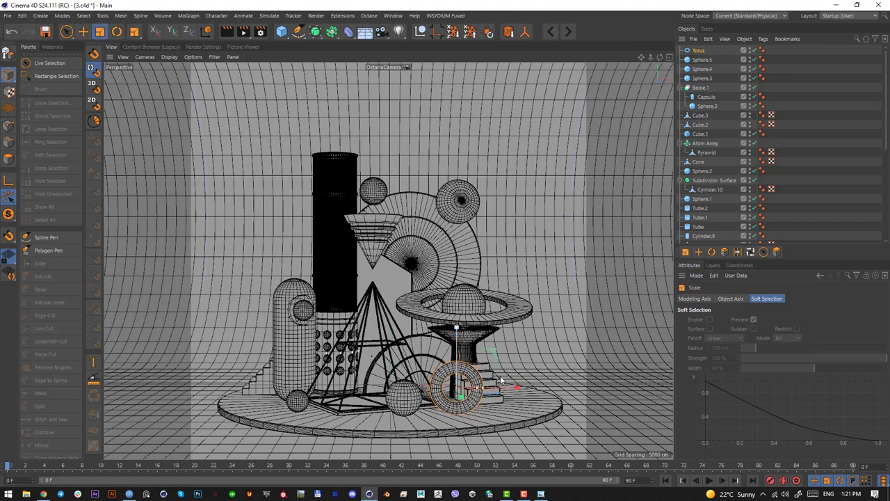
Step: Set the torus to 17 pipe segments and 47 ring segments
left_click(698, 51)
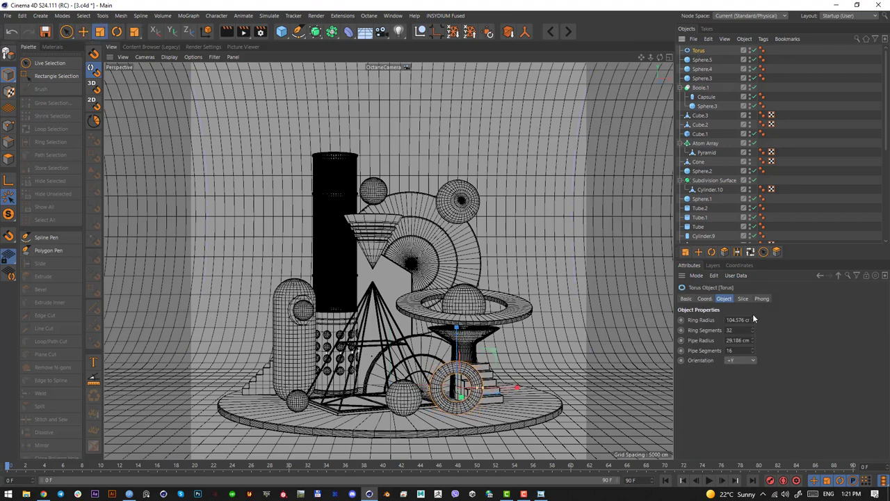
left_click(752, 350)
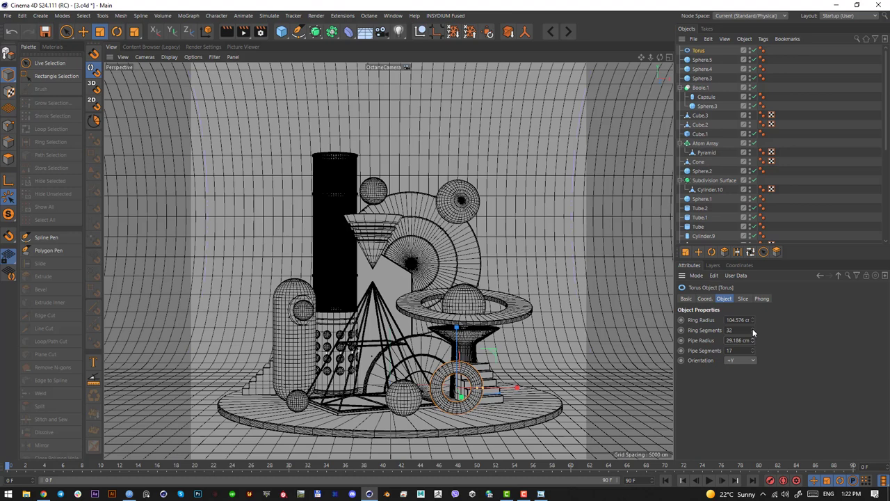
left_click_drag(753, 332, 771, 331)
Step: Slice the torus from 0° to 180° to keep its upper half, and set its pipe radius to 38.186 cm
left_click(743, 298)
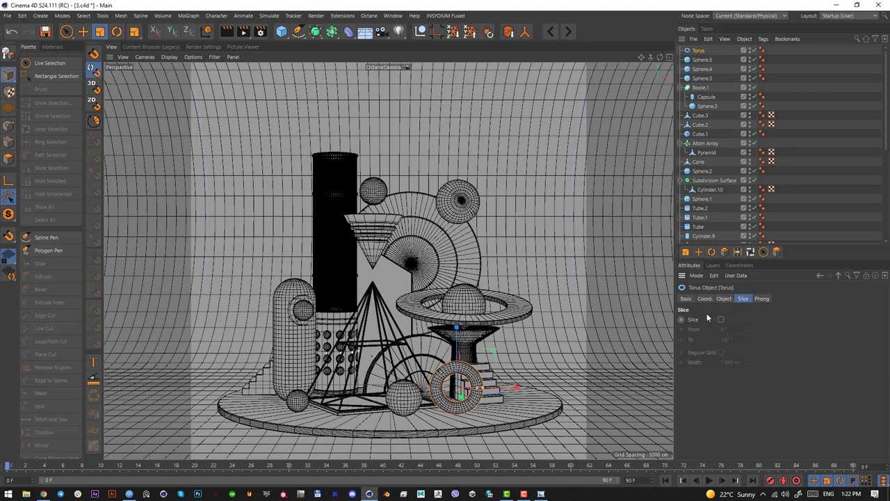
left_click(722, 319)
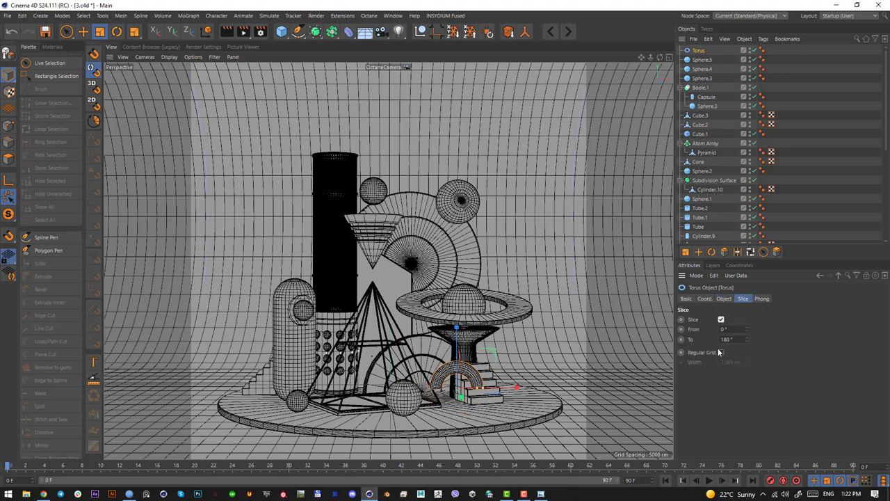
left_click(724, 298)
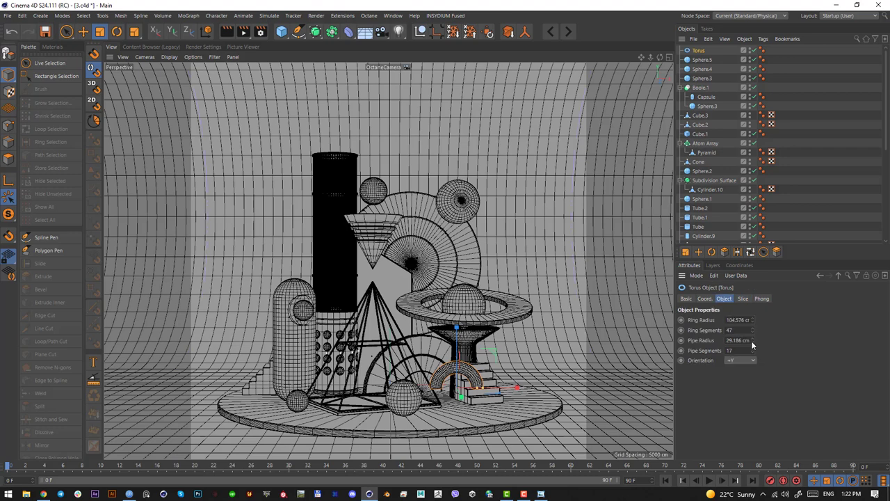
left_click_drag(752, 343, 765, 343)
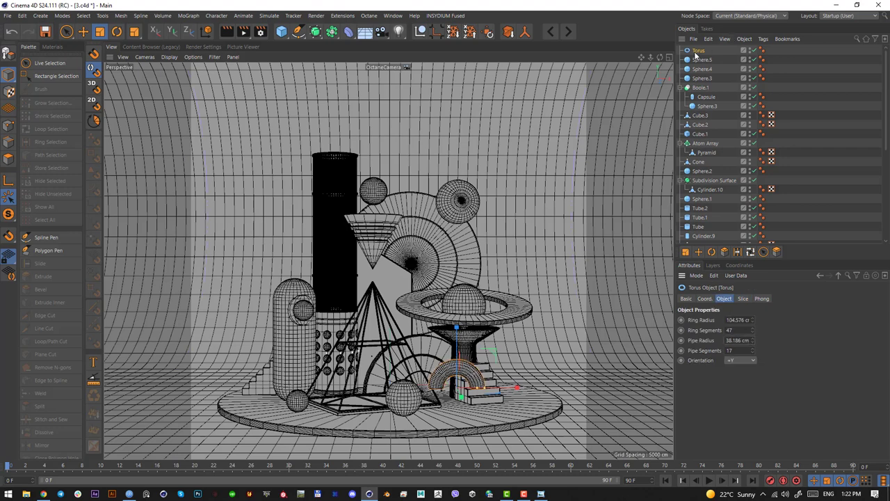
Step: Duplicate the half torus and rotate the copy to form the lower half of the ring
key("ctrl+v")
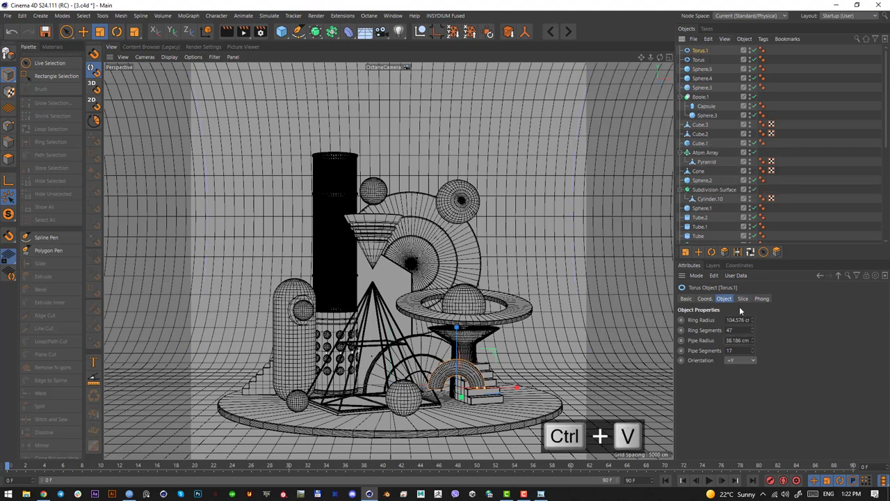
left_click(743, 298)
left_click(724, 298)
key("r")
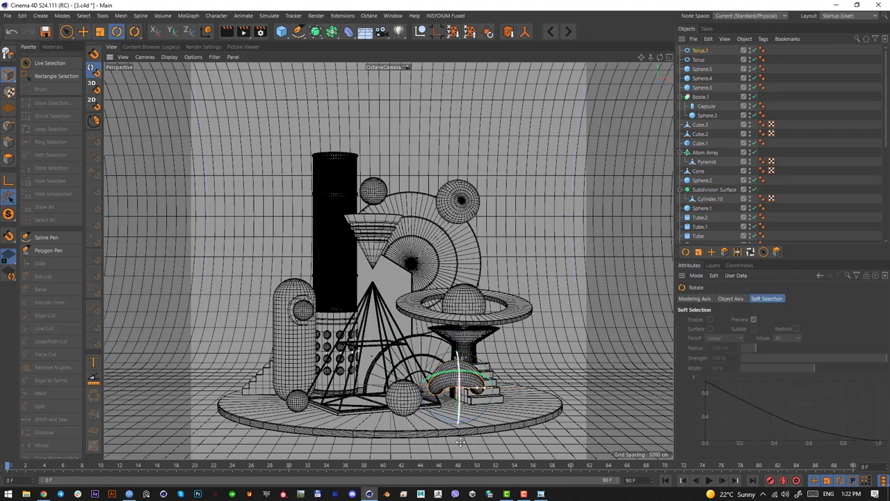
left_click_drag(479, 34, 495, 163)
Step: Make the lower torus half thinner with a pipe radius of 26.186 cm and a ring radius of 105.576 cm
left_click(698, 51)
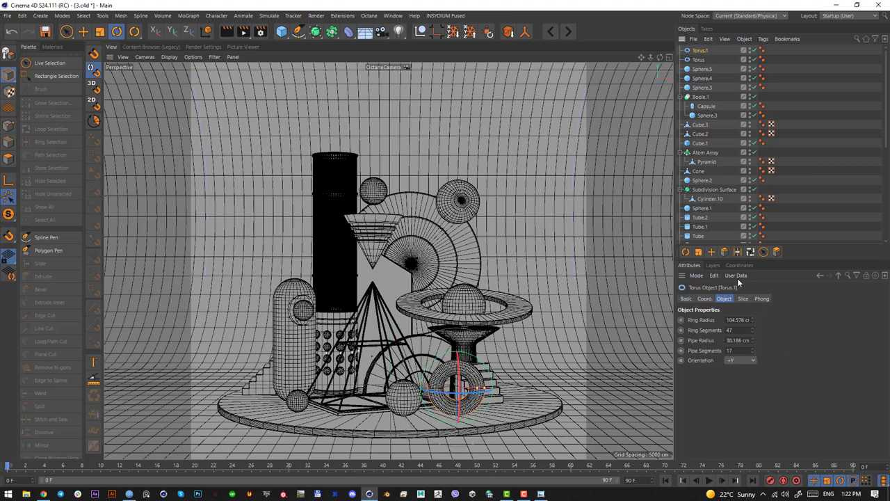
left_click(752, 322)
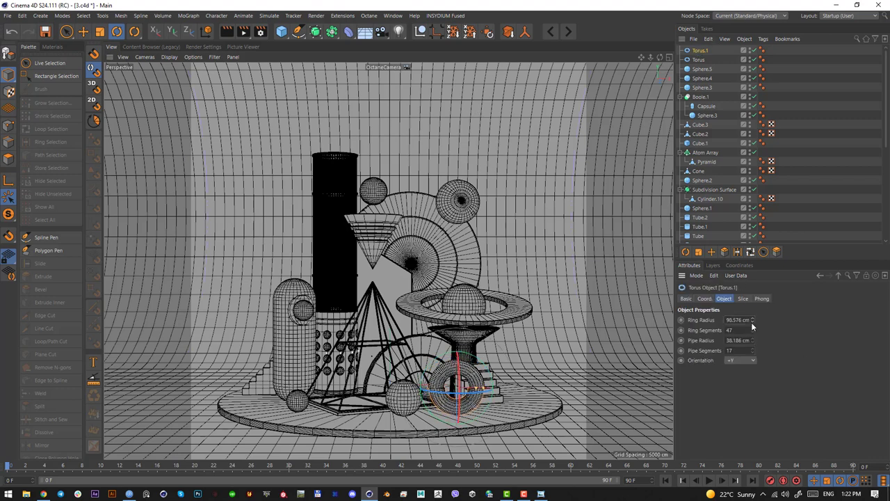
key("ctrl+z")
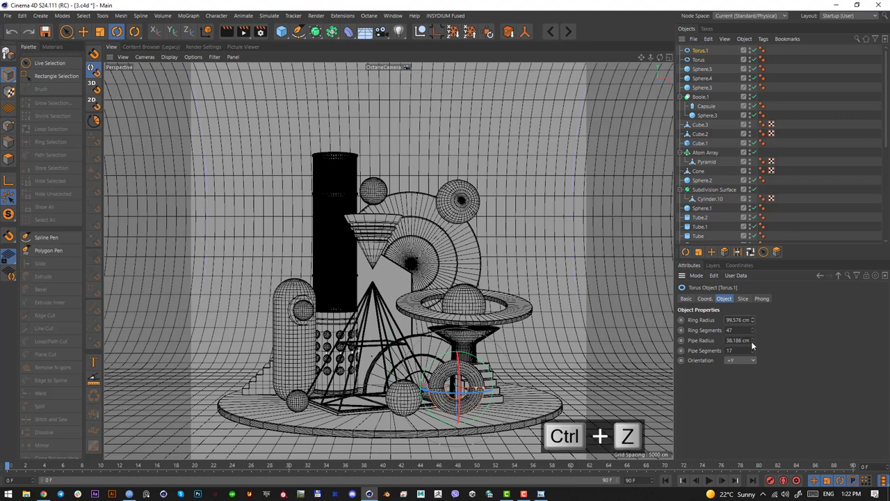
left_click(754, 342)
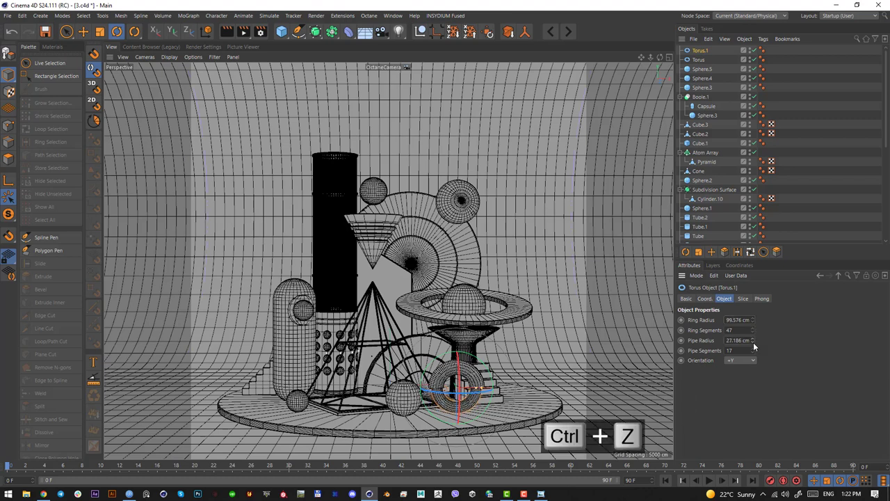
key("ctrl+z")
left_click(753, 319)
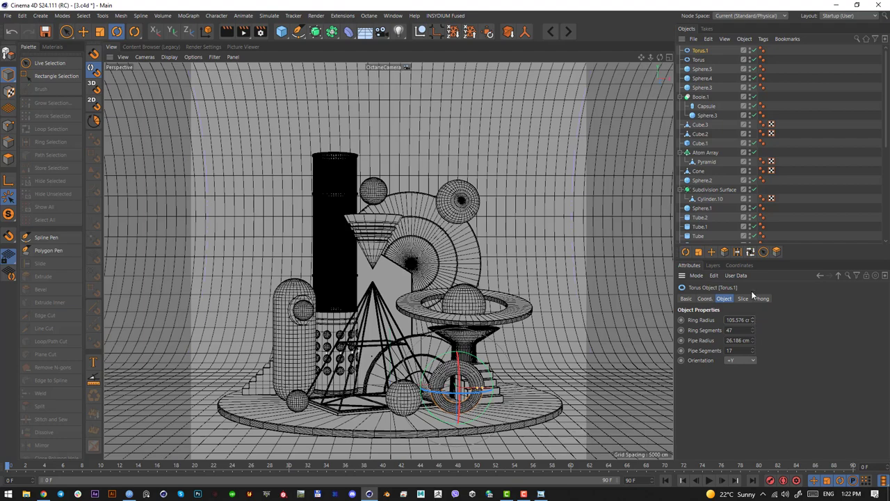
Step: Select both torus halves and move them in the side view so that the ring rests on the platform
left_click(696, 60, "ctrl")
key("F3")
scroll(271, 367, "up", 5)
middle_click_drag(213, 399, 314, 389, "alt")
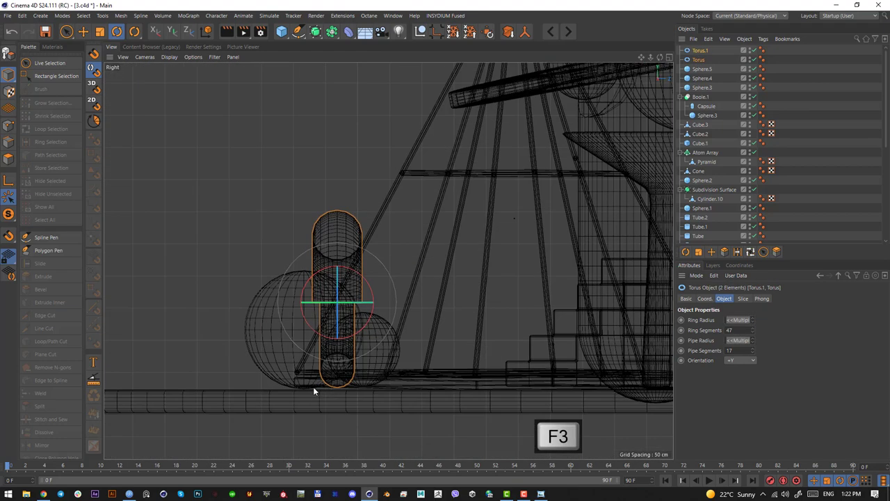
key("e")
scroll(388, 238, "up", 5)
key("F1")
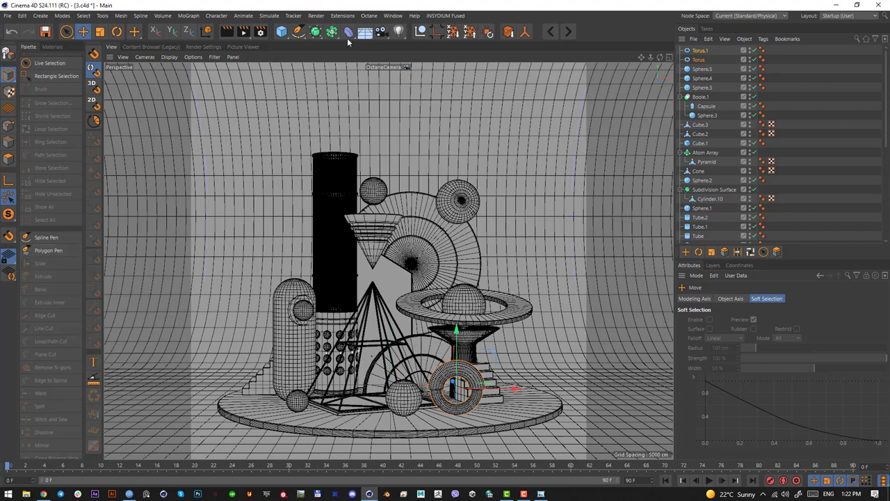
Step: Add a pyramid and place it on the platform just to the right of the small stairs
left_click(281, 32)
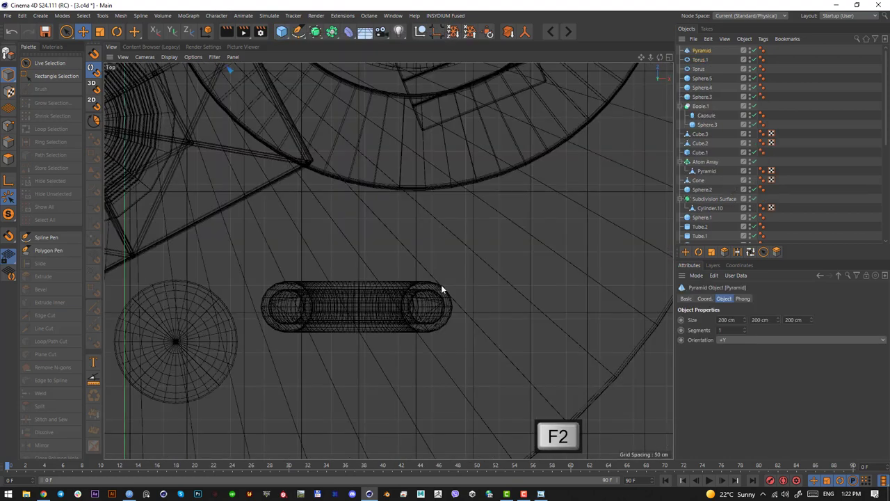
left_click(320, 94)
key("F2")
scroll(489, 251, "down", 5)
key("F1")
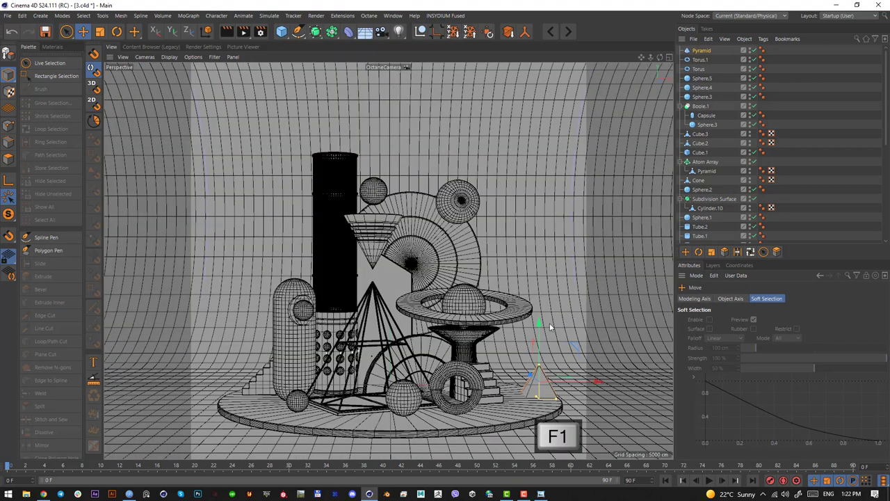
key("r")
key("e")
left_click_drag(567, 393, 569, 330)
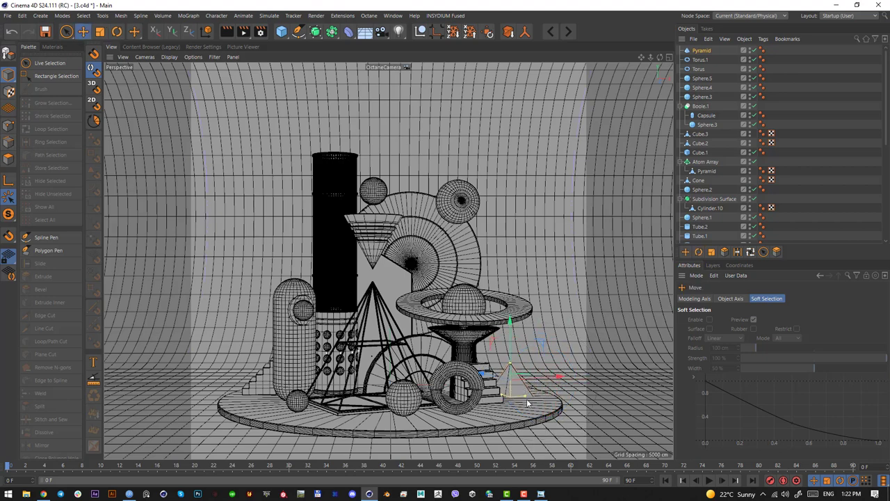
Step: Make the pyramid editable, bevel all its edges slightly, return to model mode and save the project
left_click(7, 139)
key("ctrl+a")
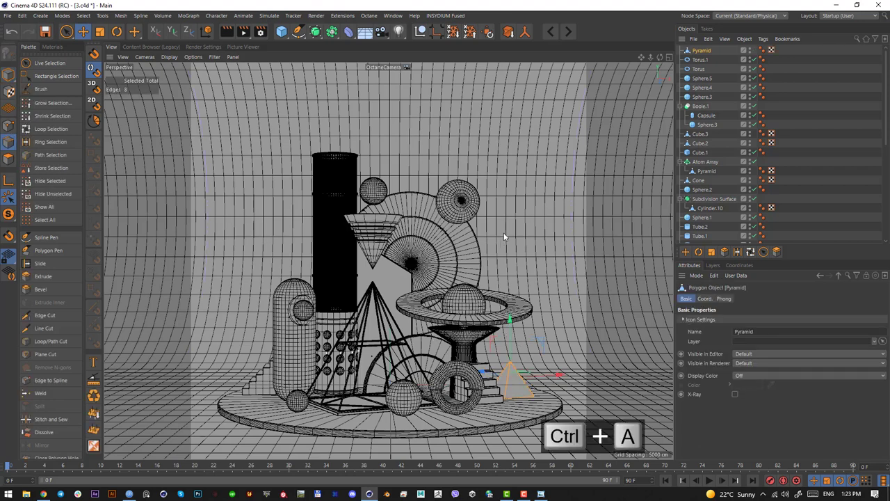
key("m")
key("s")
left_click_drag(306, 190, 321, 189)
left_click_drag(516, 221, 507, 221)
left_click(9, 74)
key("ctrl+s")
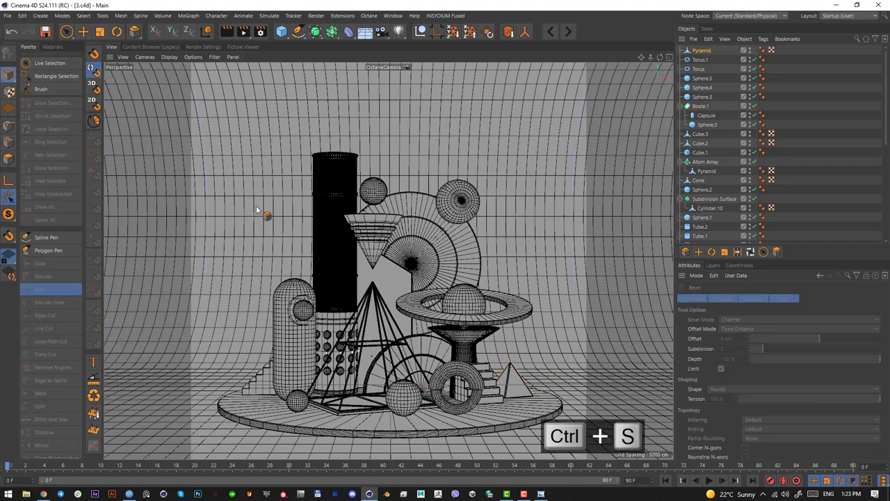
Step: Add another torus, tilt it, scale it down and hang it under the right edge of the saucer ring
left_click(279, 31)
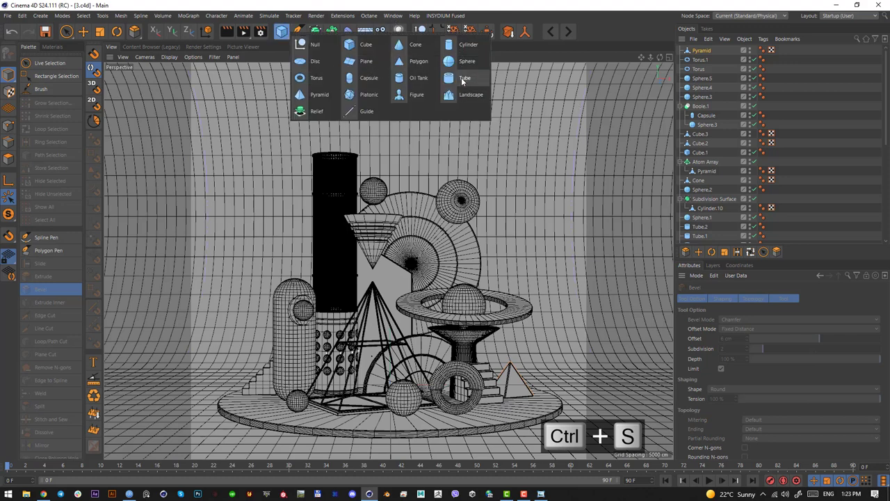
left_click(316, 77)
key("F2")
key("e")
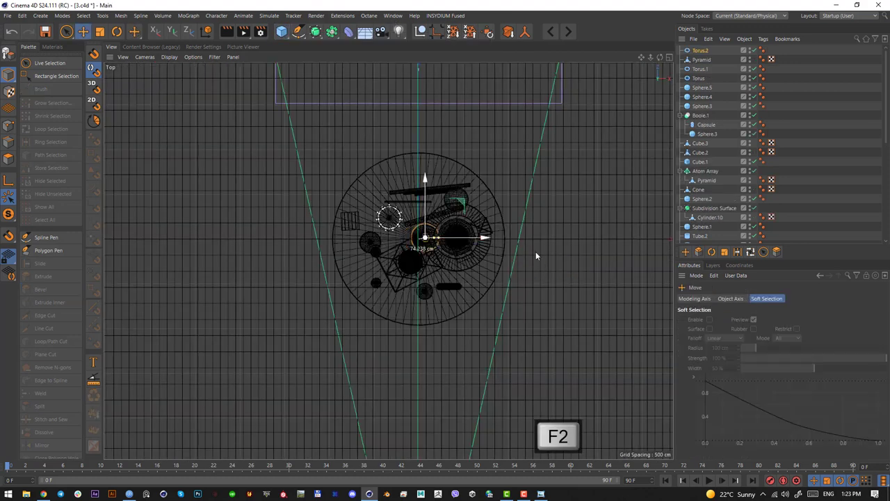
key("F1")
key("r")
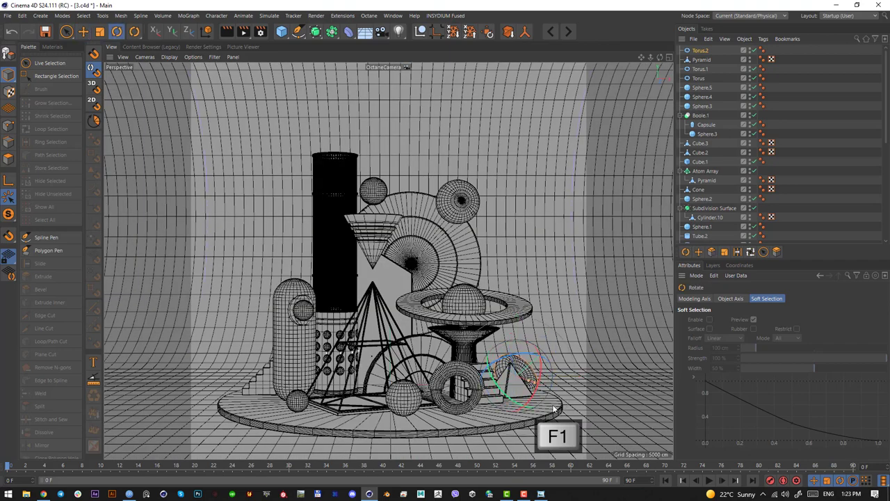
key("t")
left_click_drag(555, 342, 542, 356)
key("e")
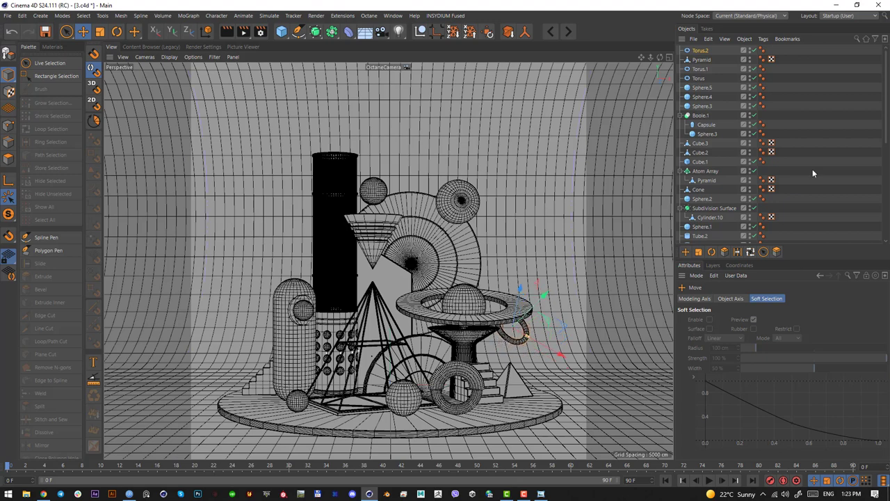
Step: Set the small hanging torus to 46 ring segments and save the project
left_click(698, 51)
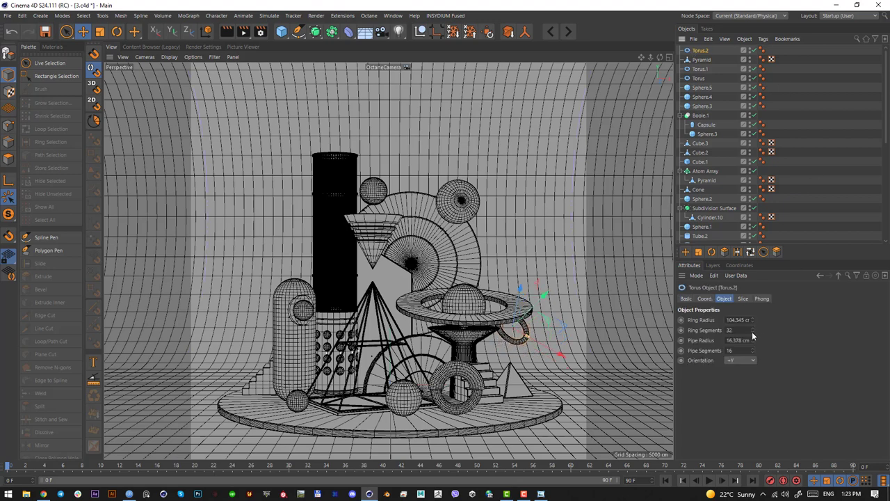
left_click_drag(752, 332, 752, 327)
key("ctrl+s")
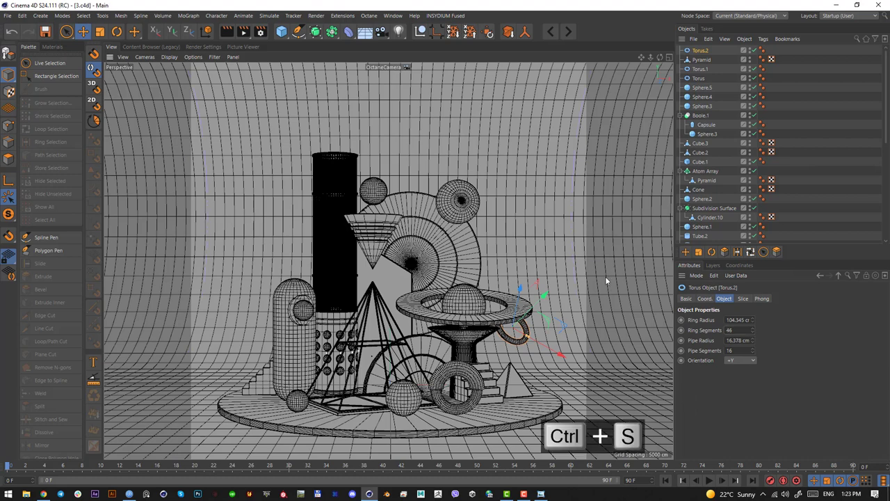
Step: Duplicate the small torus three times above the composition, rotating each copy to a different angle
left_click_drag(532, 197, 502, 67, "ctrl")
key("r")
left_click_drag(487, 255, 459, 213)
key("e")
left_click_drag(515, 268, 460, 213)
key("r")
left_click_drag(412, 95, 542, 157)
key("e")
left_click_drag(535, 150, 536, 149, "ctrl")
key("r")
left_click_drag(496, 104, 481, 114)
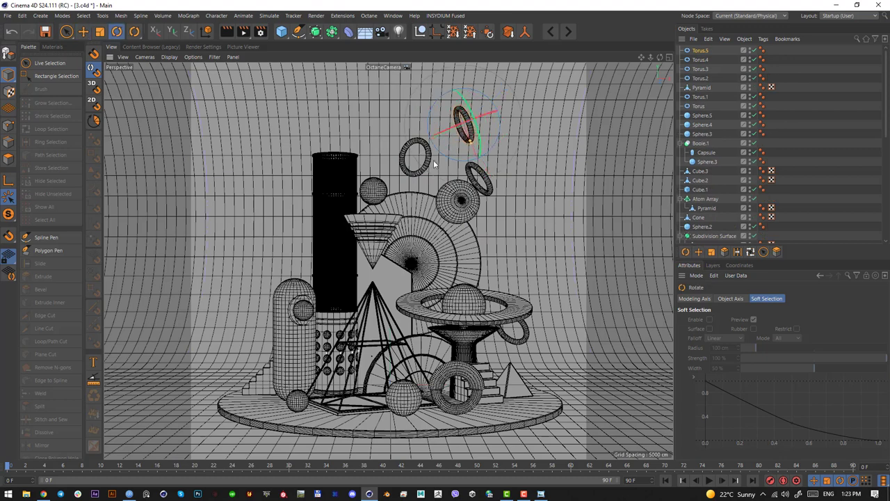
Step: Adjust the position of the topmost floating ring and scale it down to the smallest of the rings
key("e")
left_click_drag(417, 146, 402, 152)
key("r")
key("e")
left_click_drag(465, 114, 513, 182)
key("F2")
key("F1")
key("t")
key("e")
left_click_drag(551, 128, 537, 134)
key("t")
key("e")
left_click_drag(537, 134, 550, 96)
Step: Scale down the floating ring above the small sphere beside the tall cylinder
left_click(428, 163)
key("t")
left_click_drag(503, 179, 445, 204)
key("e")
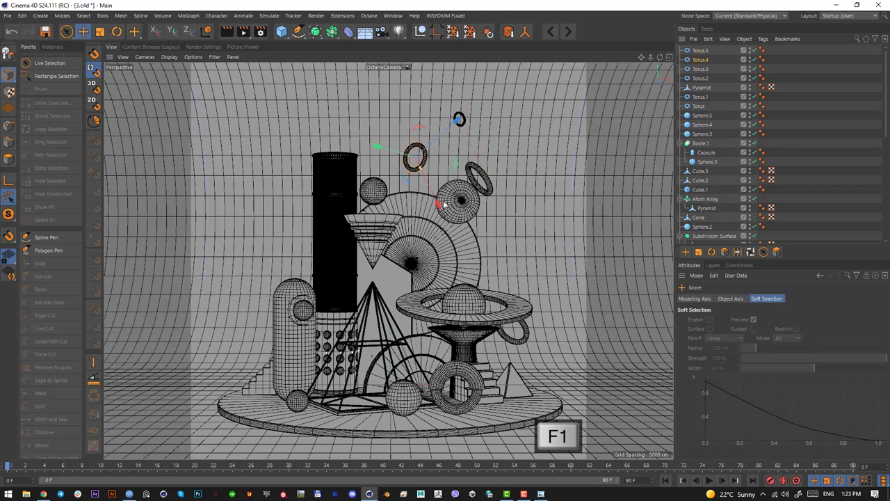
Step: Check the reference image, add a sphere, move it up to the large disc's upper edge and scale it down to a tiny ball
left_click_drag(0, 93, 413, 72)
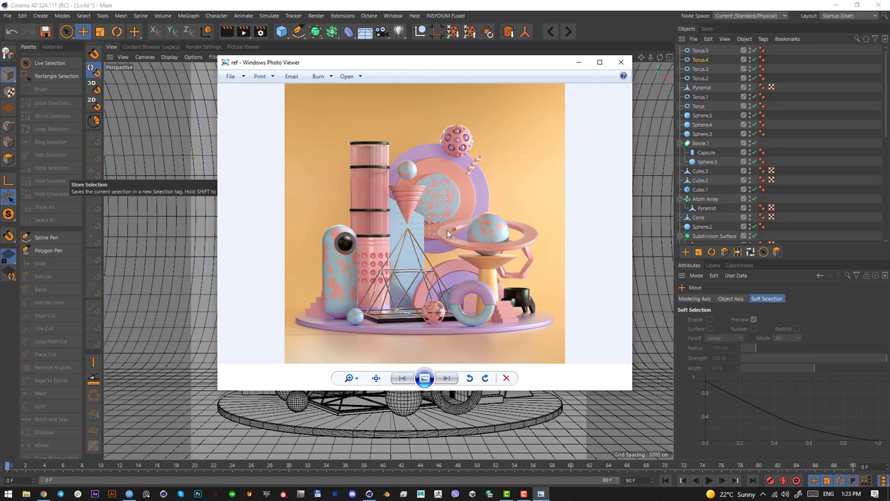
left_click_drag(489, 64, 0, 65)
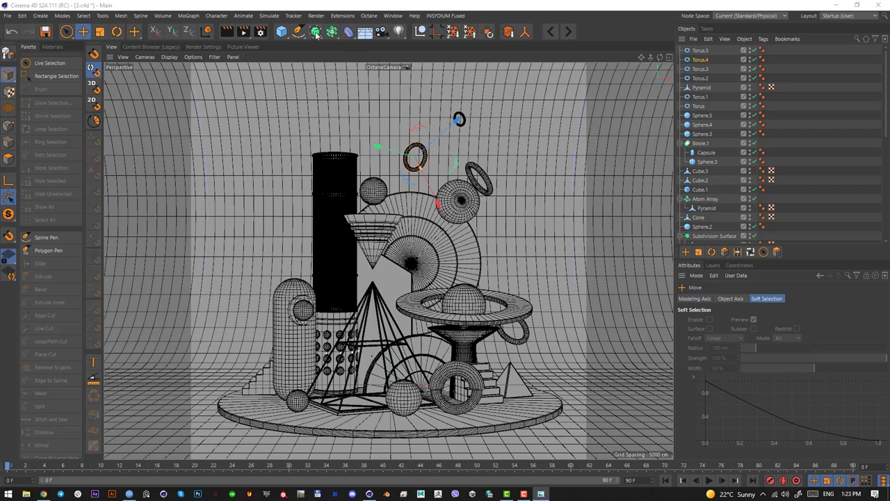
left_click(284, 33)
left_click(462, 60)
key("e")
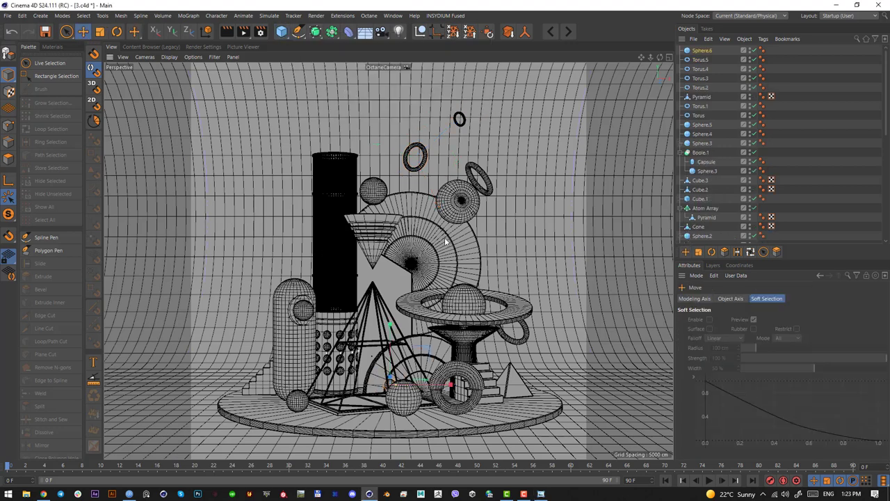
left_click_drag(446, 241, 474, 62)
key("t")
left_click_drag(468, 97, 265, 352)
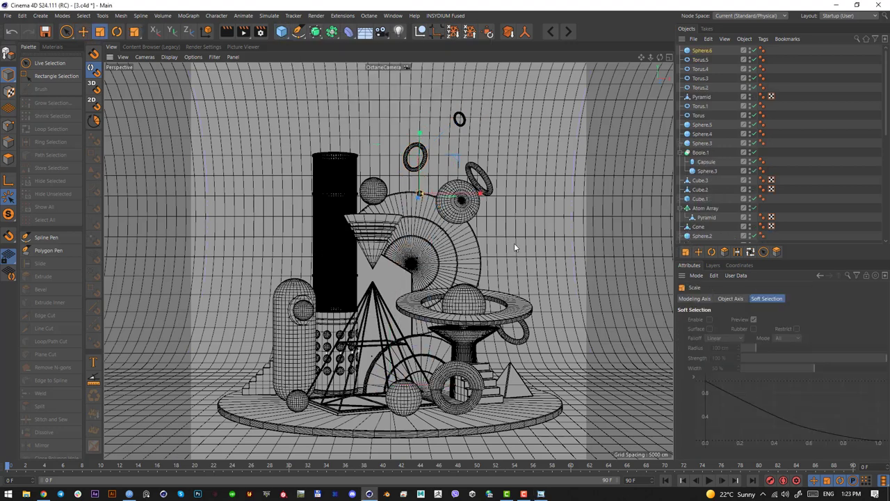
Step: Move the tiny sphere into the empty space above the composition and scale it down further
key("e")
left_click_drag(515, 247, 450, 259)
key("t")
left_click_drag(450, 259, 421, 202)
key("e")
key("t")
key("e")
Step: Add a MoGraph Cloner with the tiny sphere as its child
left_click(282, 31)
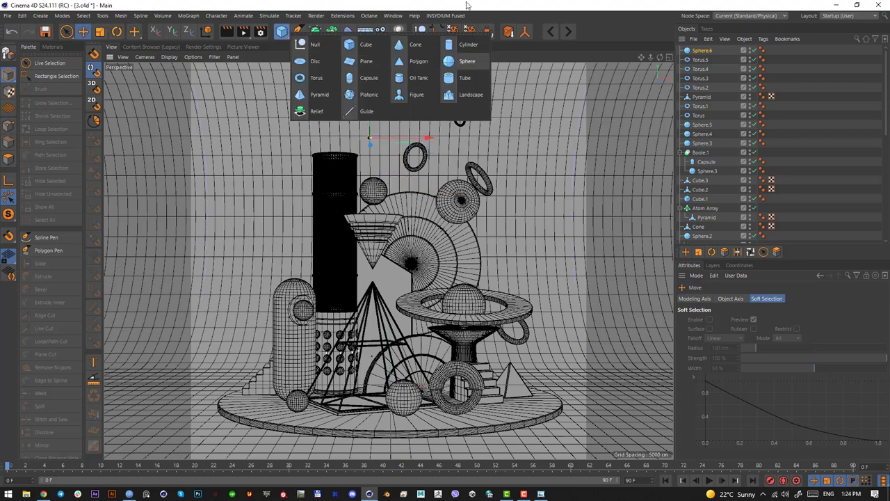
left_click(189, 15)
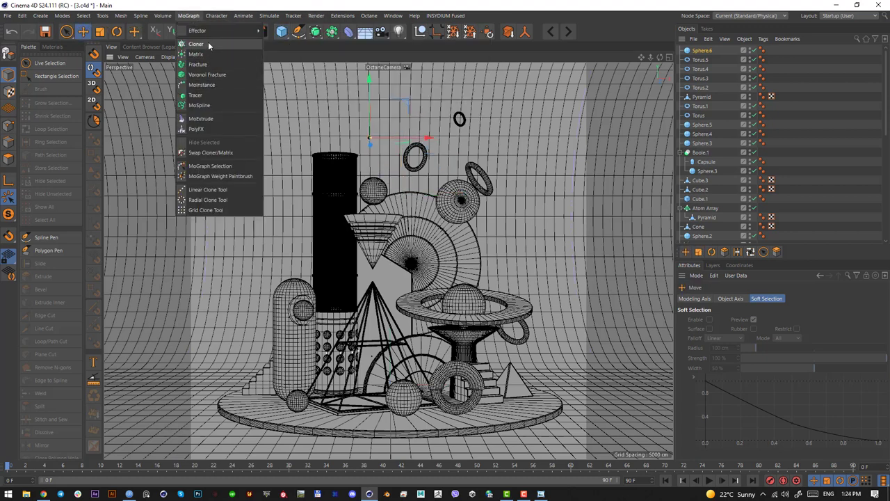
left_click(197, 44)
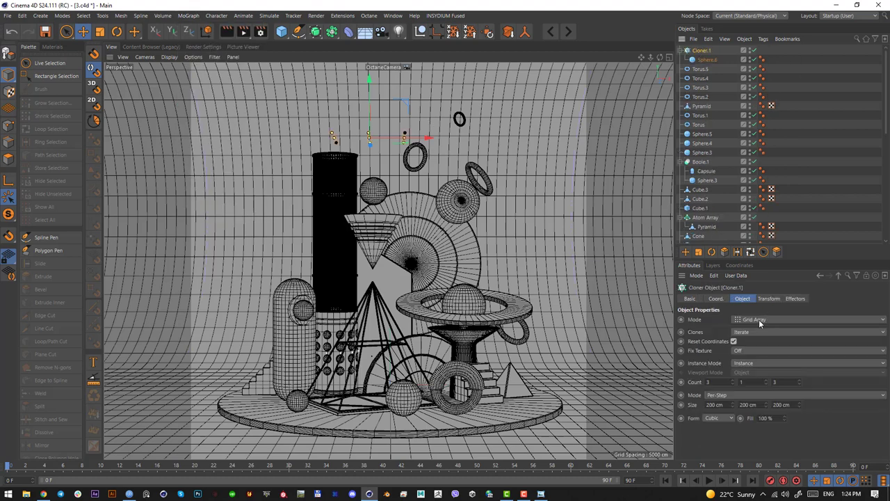
Step: Set the cloner's grid array count to 10 by 10 by 1
left_click(801, 384)
left_click(801, 384)
left_click(766, 381)
left_click(766, 381)
left_click(767, 381)
left_click(766, 382)
left_click(766, 382)
left_click(767, 381)
left_click(766, 382)
left_click(733, 381)
left_click(733, 381)
left_click(733, 381)
left_click(733, 380)
left_click(733, 380)
left_click(732, 381)
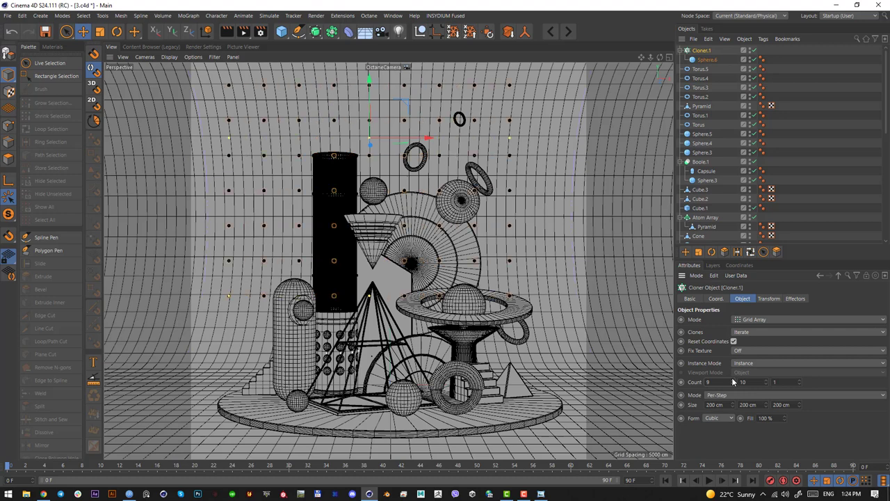
left_click(733, 381)
Step: Set the cloner's per-step spacing to 63 cm in both X and Y
left_click_drag(733, 405, 732, 500)
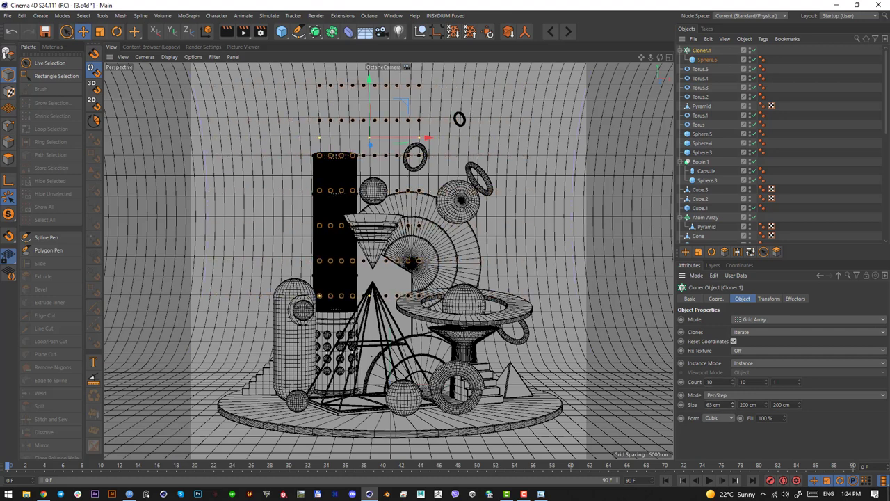
left_click(724, 405)
key("ctrl+a")
key("ctrl+c")
left_click(756, 405)
key("ctrl+a")
key("ctrl+v")
left_click(787, 406)
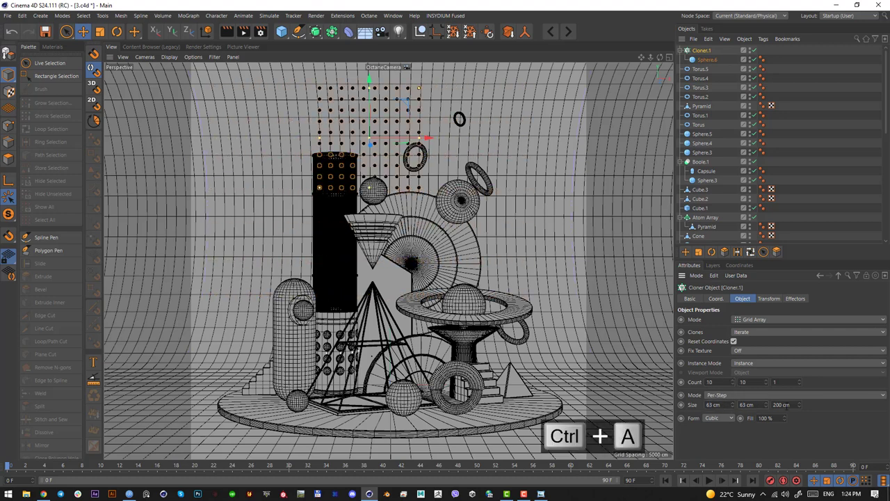
Step: Scale down the whole cloned grid of tiny spheres
left_click(687, 54)
key("t")
mouse_move(496, 210)
left_mouse_down()
mouse_move(462, 195)
mouse_move(506, 275)
left_mouse_up()
key("e")
Step: Move the sphere grid in front of the large disc beside the inverted cone, checking depth from above, and save the project
key("F2")
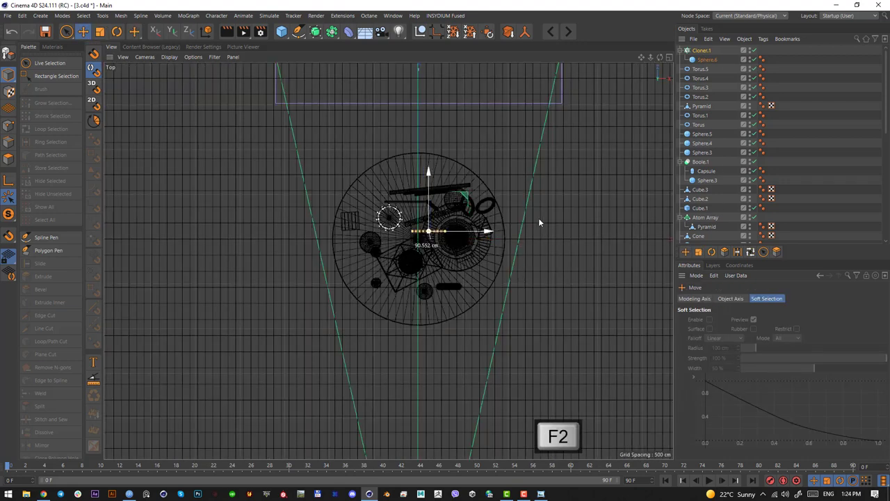
key("F1")
key("r")
key("e")
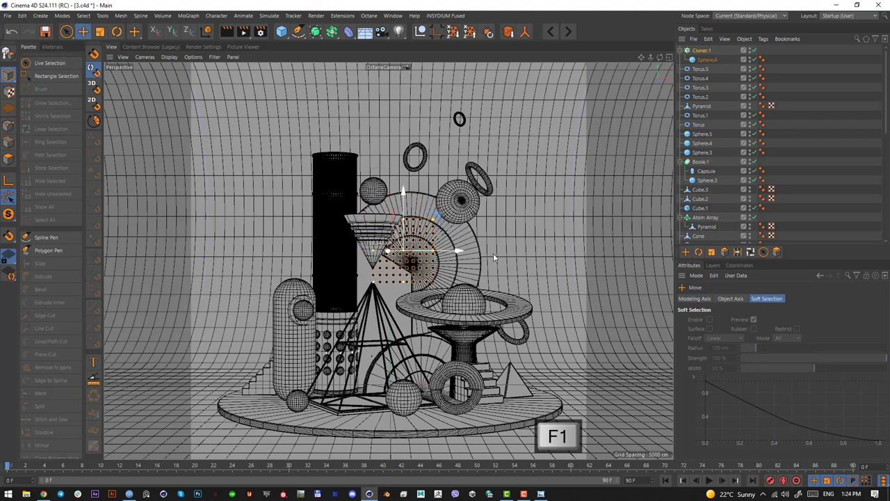
key("ctrl+s")
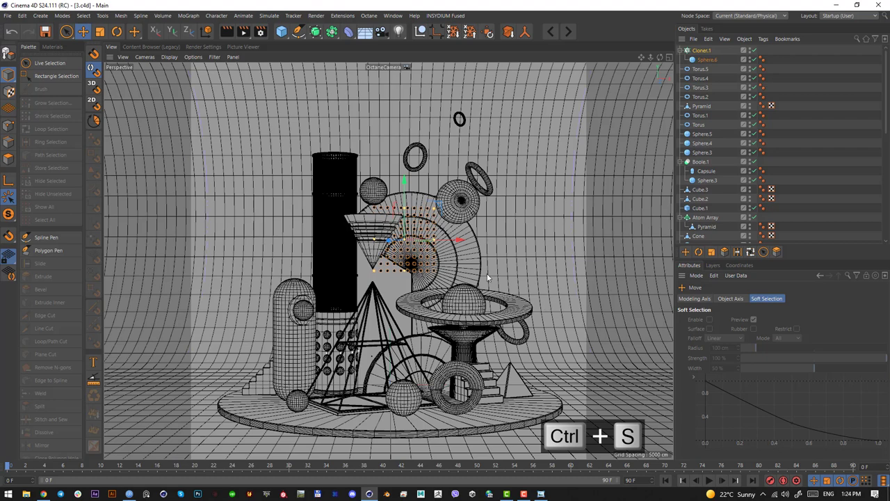
scroll(729, 167, "down", 5)
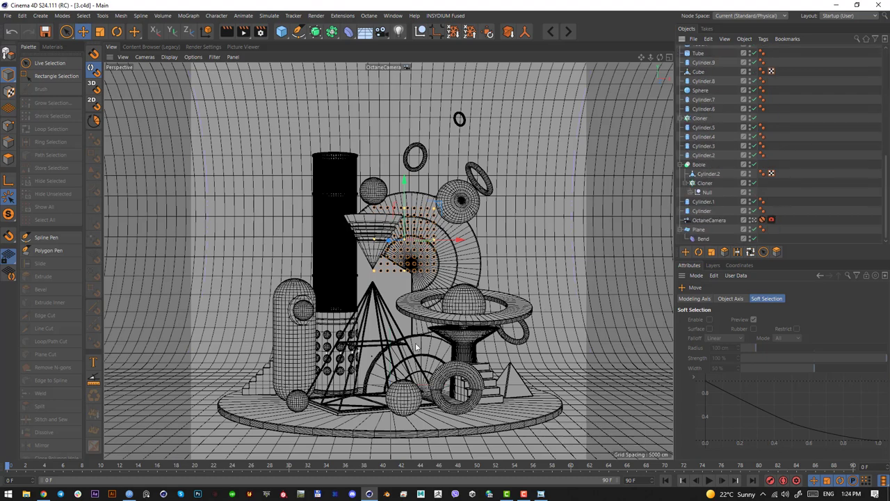
left_click_drag(416, 344, 404, 312, "alt")
key("Print")
left_click_drag(209, 61, 593, 147)
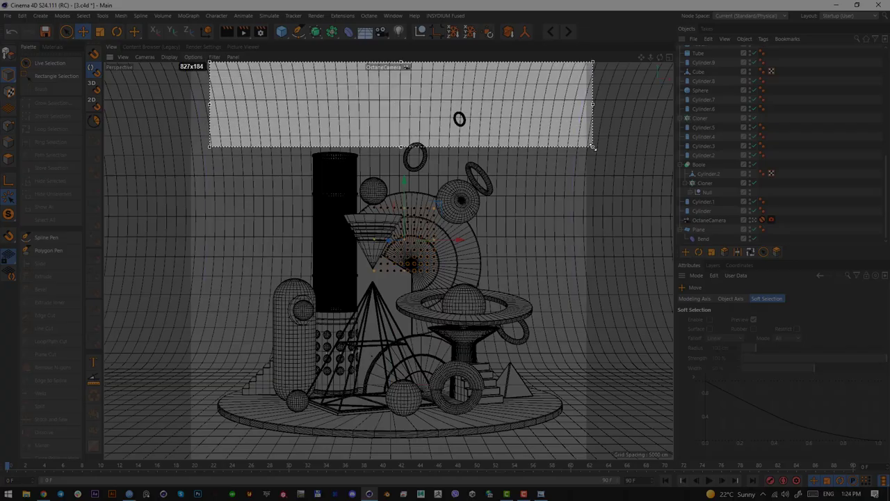
key("Escape")
Step: Delete the protection tag from OctaneCamera and reframe the composition slightly higher in the camera view
left_click(812, 232)
left_click(763, 221)
key("Delete")
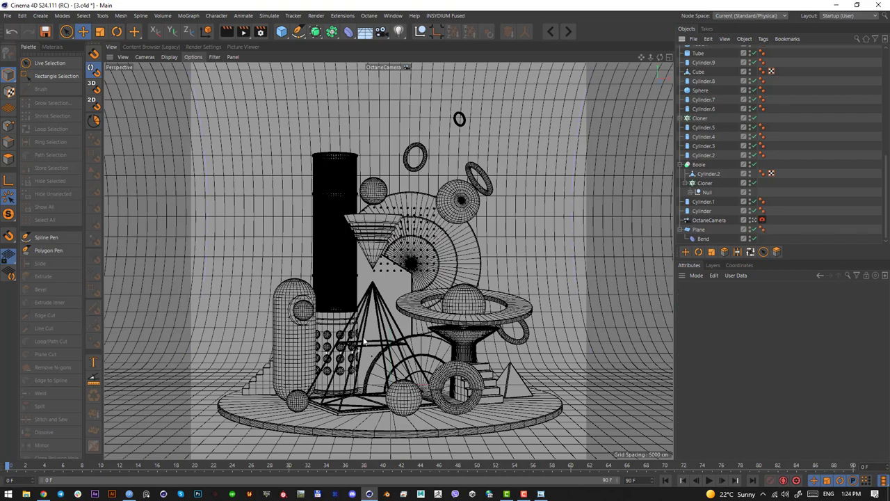
middle_click_drag(419, 300, 412, 280, "alt")
left_click_drag(412, 284, 397, 267, "alt")
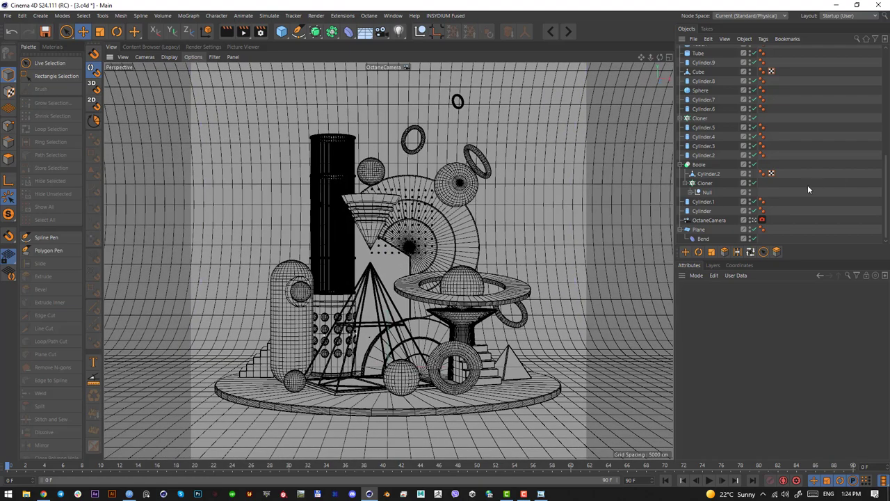
Step: Set OctaneCamera's focal length to Tele (135 mm), pull the camera back to frame the whole composition, and save the project
left_click(708, 220)
left_click(816, 349)
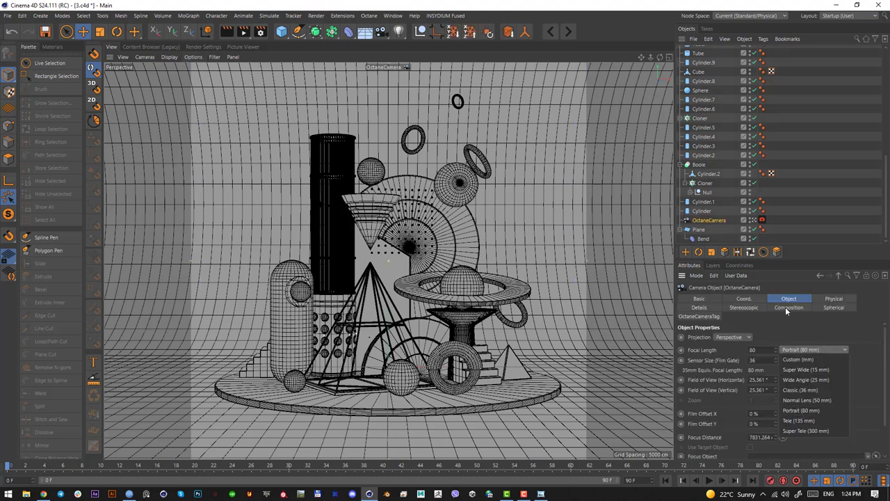
left_click(829, 421)
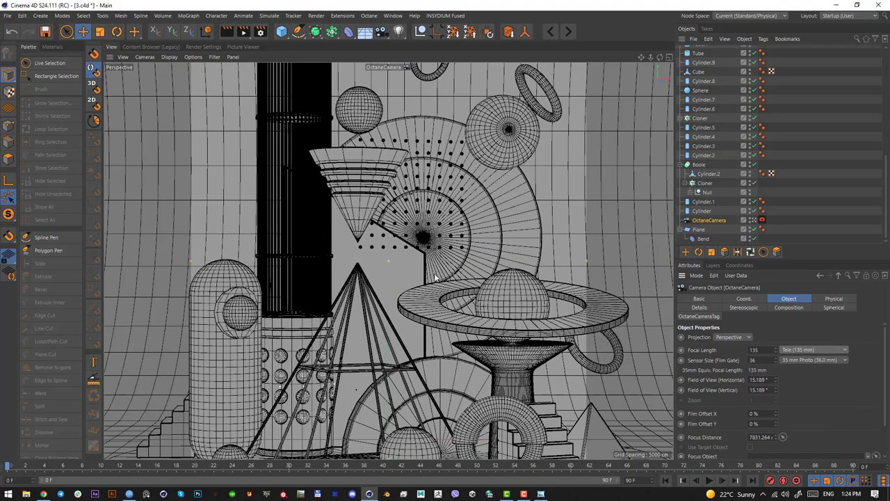
scroll(325, 290, "down", 5)
scroll(326, 290, "down", 5)
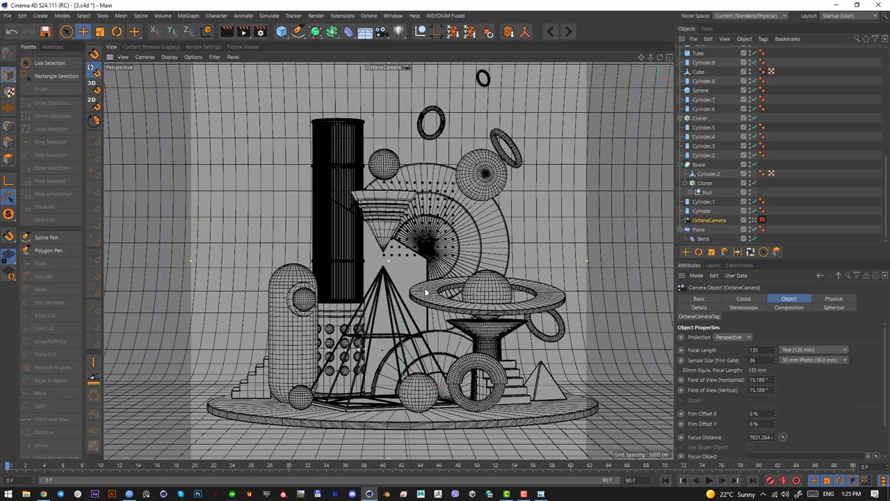
left_click_drag(415, 302, 422, 282, "alt")
middle_click_drag(422, 283, 420, 270, "alt")
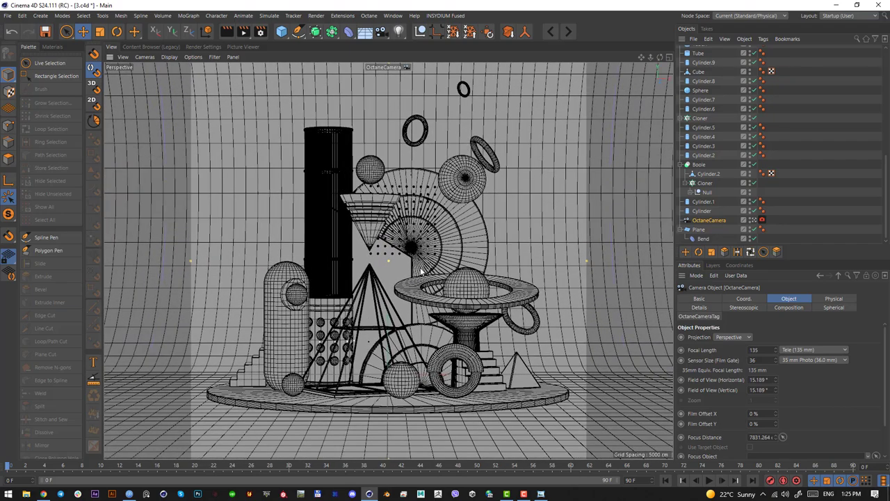
key("ctrl+s")
Step: Copy all six Octane materials from the 2.c4d project and paste them into 3.c4d
left_click(568, 31)
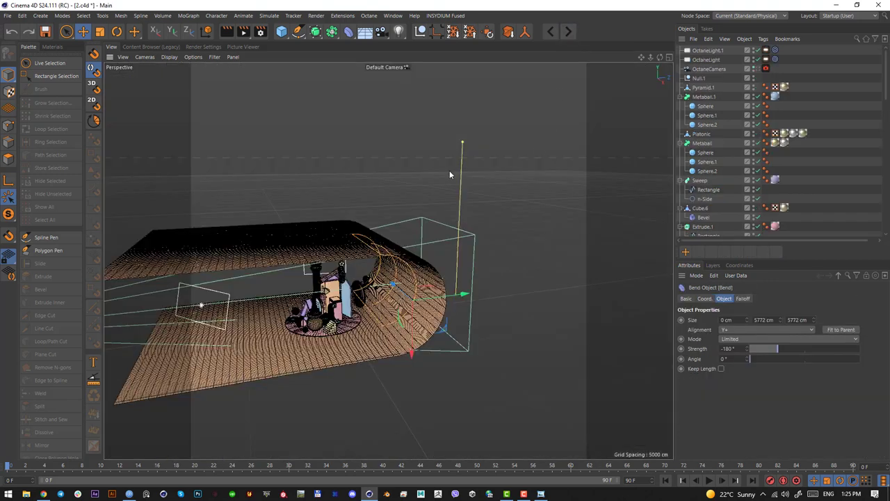
left_click(52, 47)
left_click_drag(71, 201, 21, 64)
key("ctrl+c")
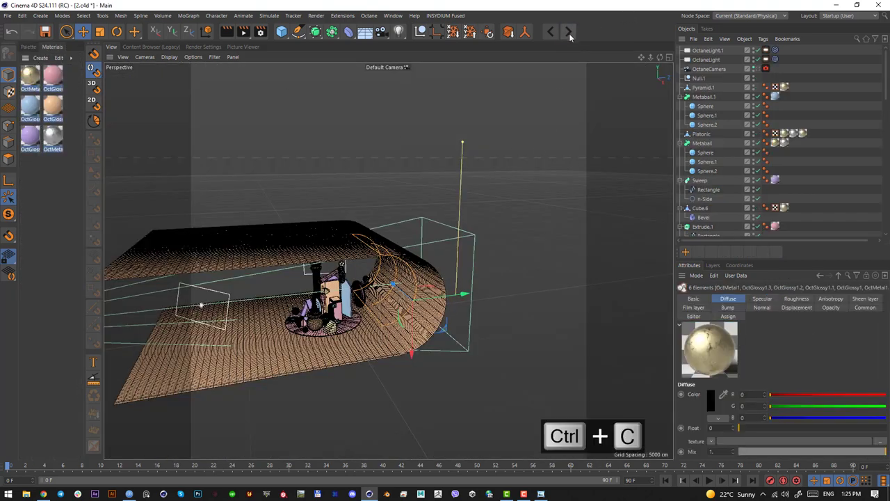
left_click(569, 32)
key("ctrl+v")
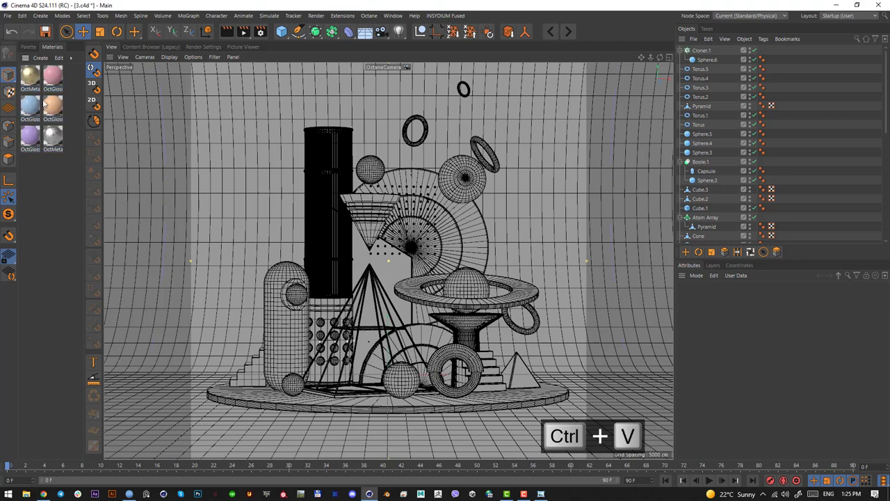
Step: Examine the purple glossy material's specular, roughness and diffuse settings, including its diffuse colour's hex code
double_click(35, 138)
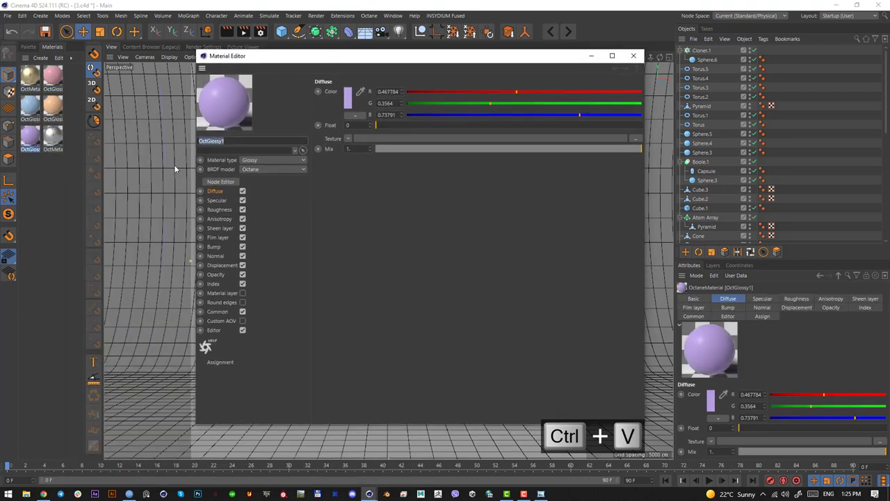
left_click(217, 200)
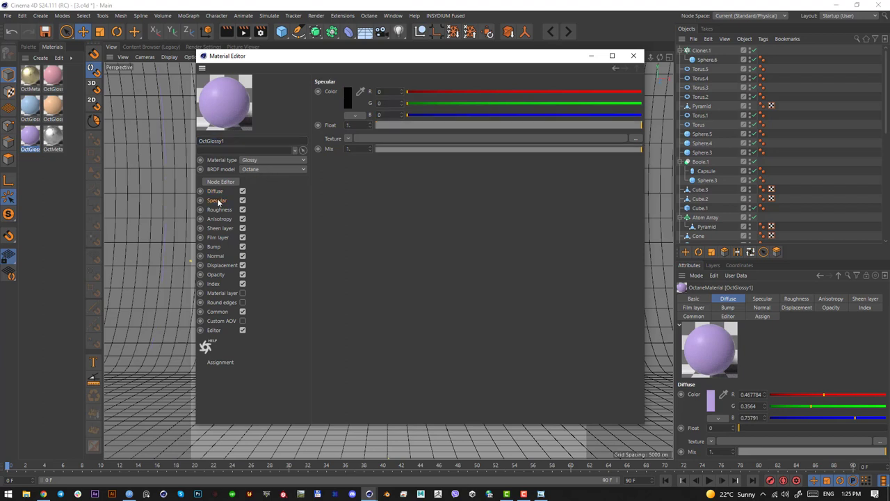
left_click(219, 209)
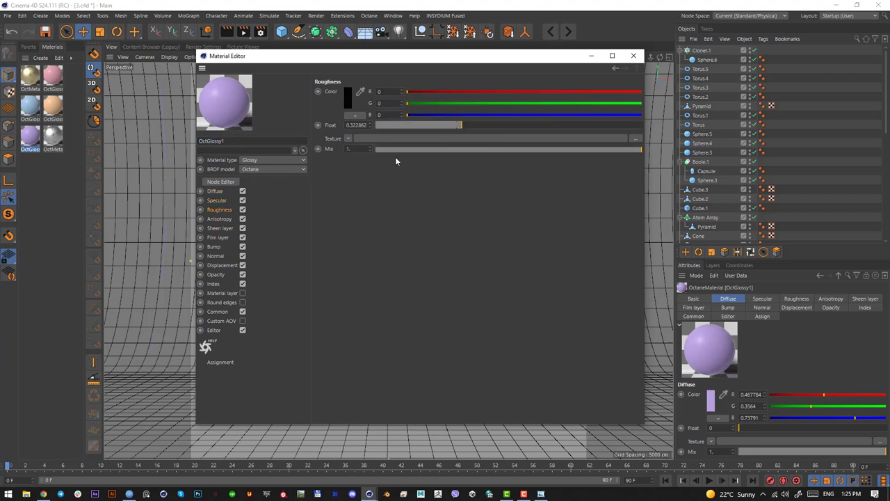
left_click(216, 191)
left_click(348, 101)
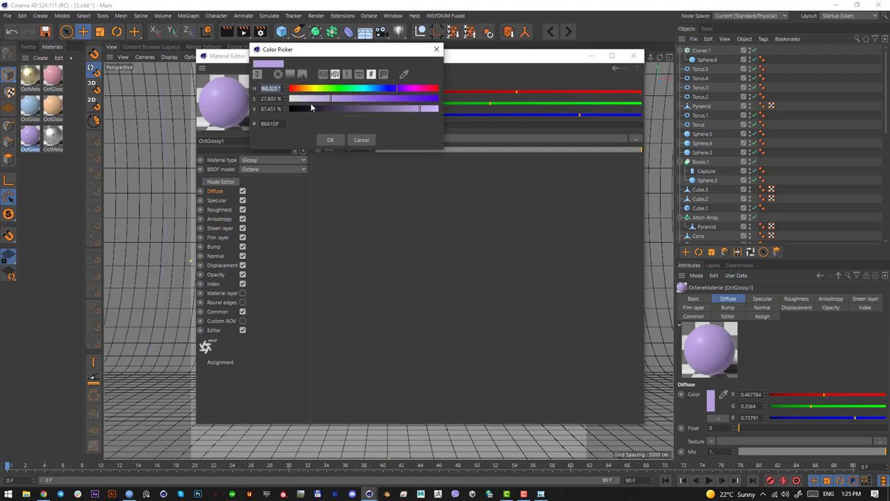
double_click(281, 124)
left_click(281, 127)
left_click(363, 140)
Step: Check the diffuse colour hex codes of the orange, blue and pink glossy materials
left_click(53, 104)
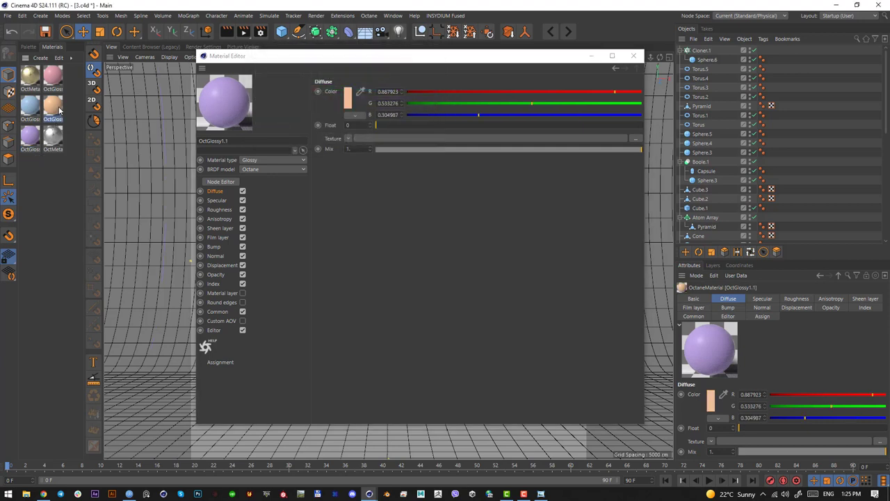
left_click(346, 101)
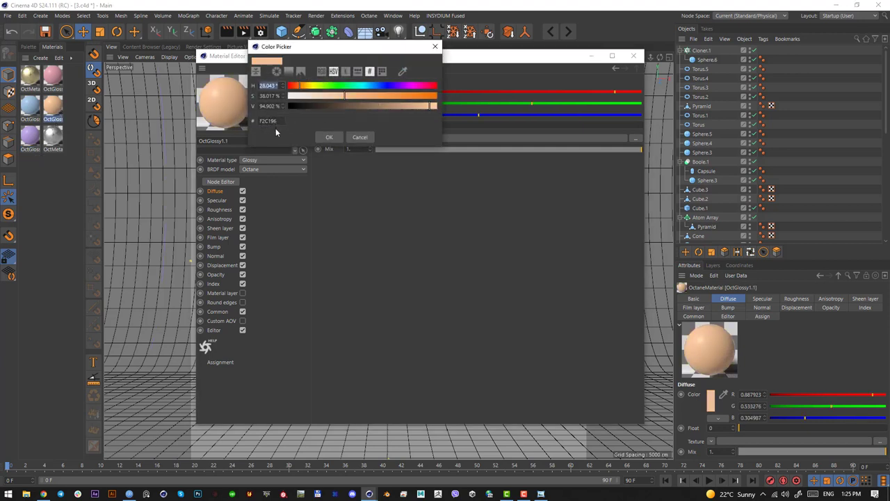
left_click(364, 138)
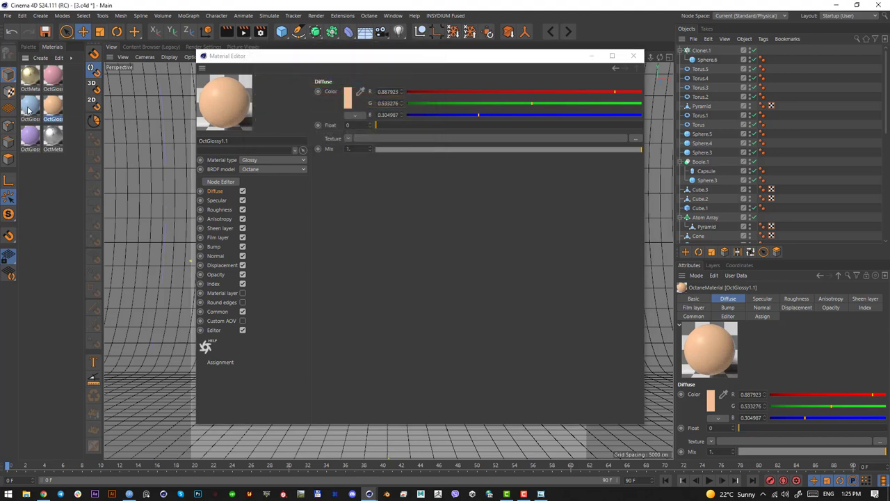
left_click(30, 105)
left_click(346, 104)
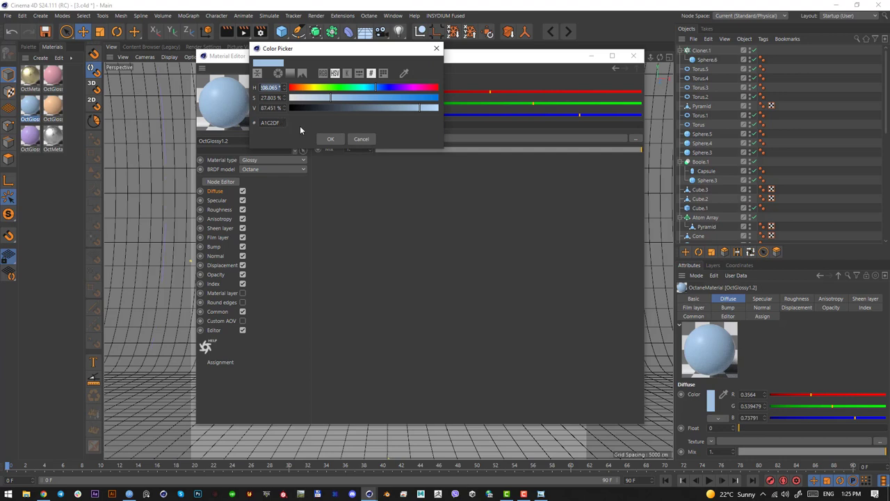
left_click(362, 140)
left_click(53, 76)
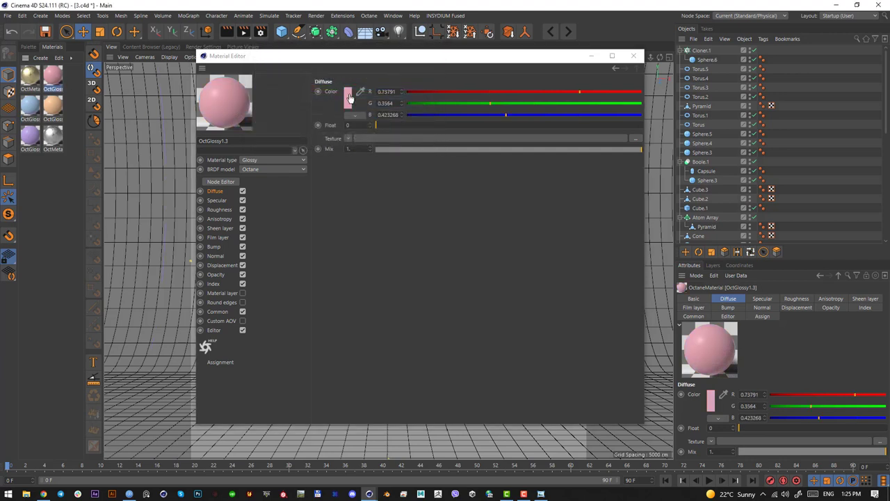
left_click(347, 102)
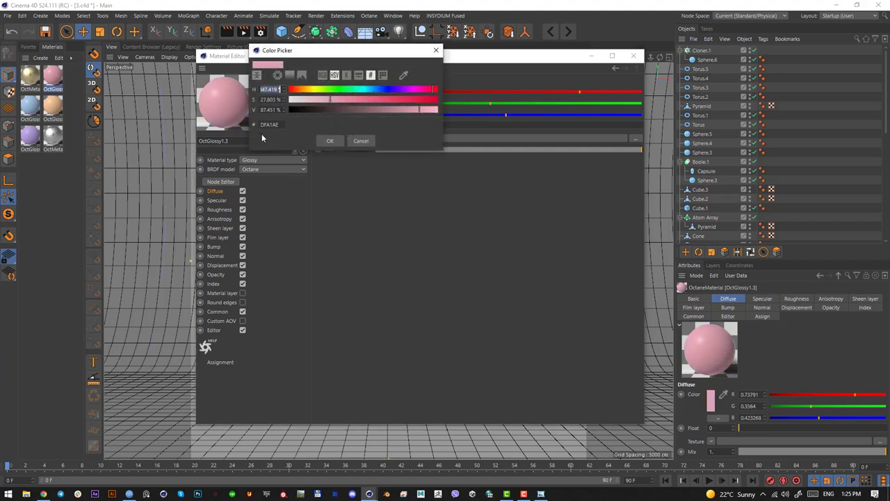
left_click(361, 141)
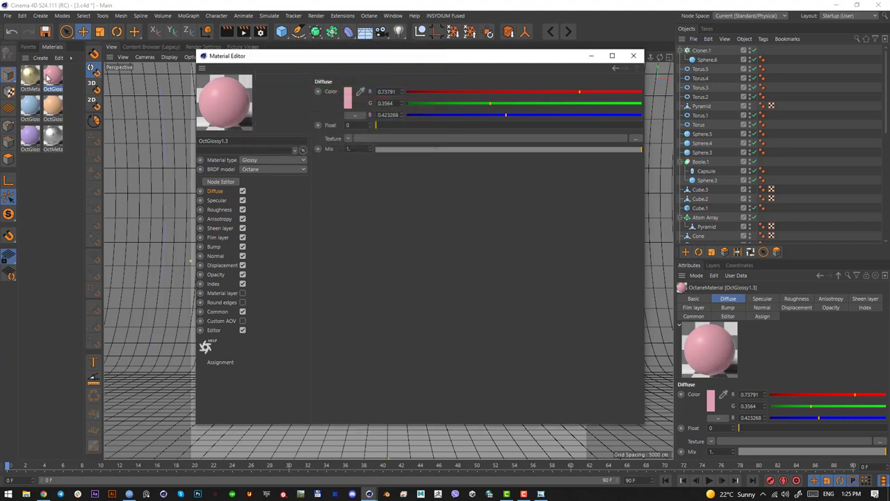
Step: Relink the gold metal material's roughness texture to zomax-net_fingerprints-smudge_8k from the TEXTURES folder
left_click(29, 76)
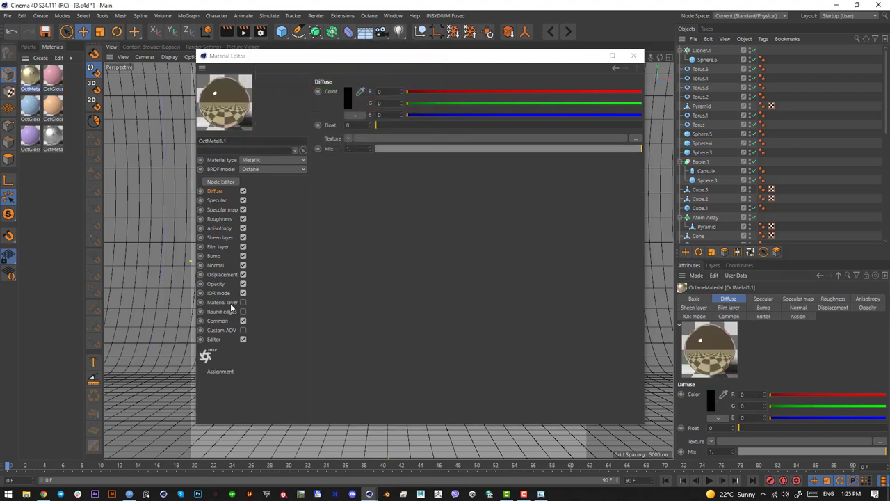
left_click(218, 219)
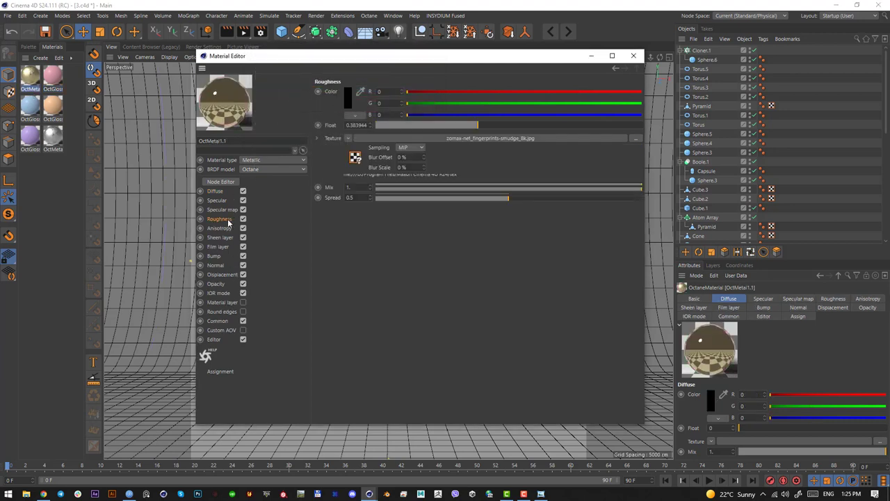
left_click(355, 157)
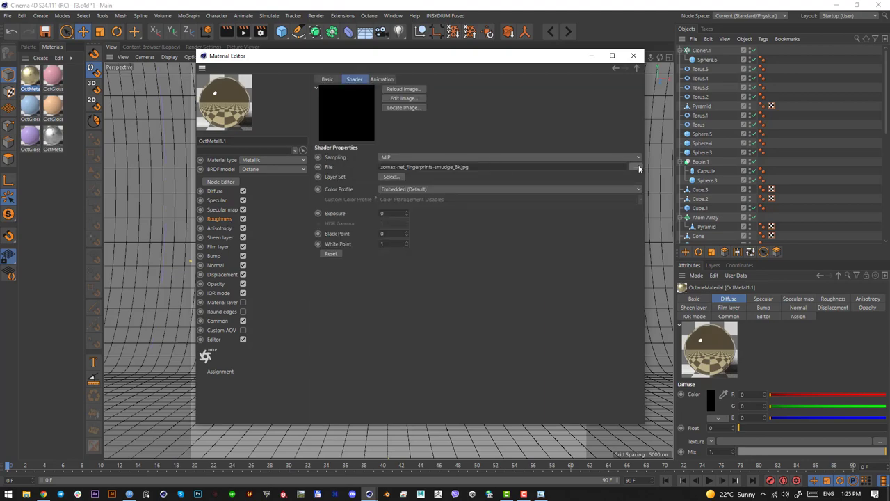
left_click(637, 171)
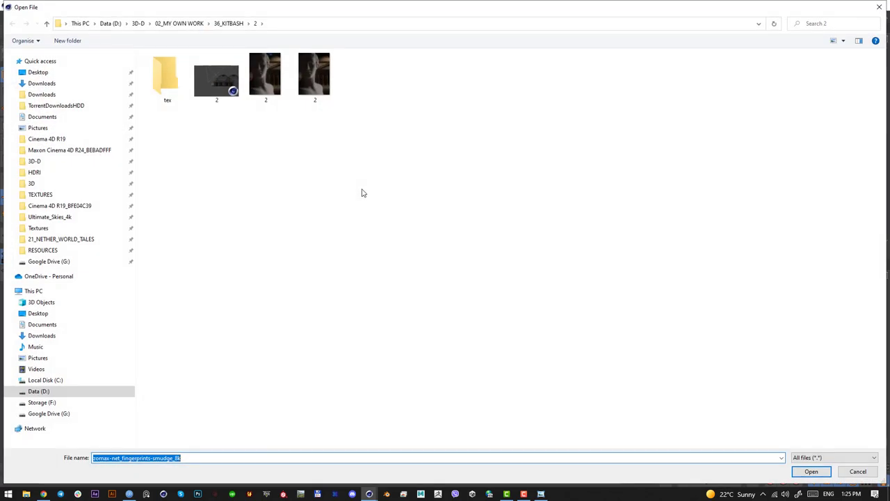
left_click(55, 194)
scroll(452, 292, "down", 3)
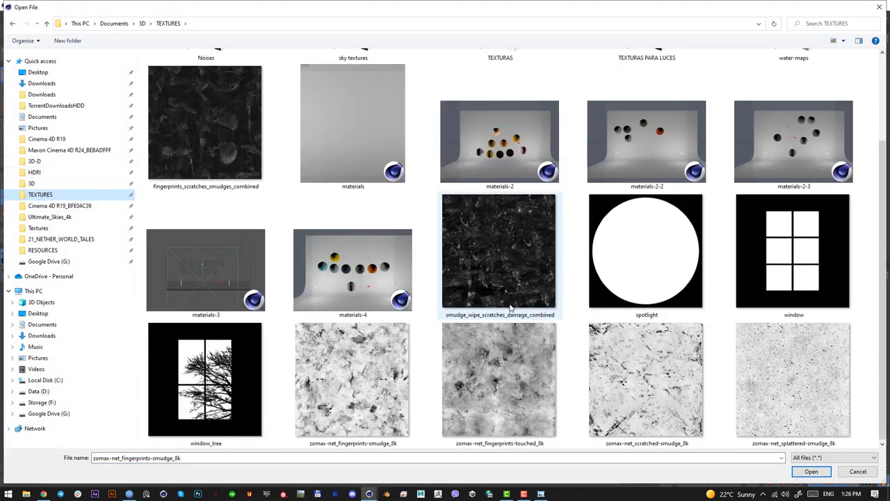
double_click(371, 364)
left_click(513, 288)
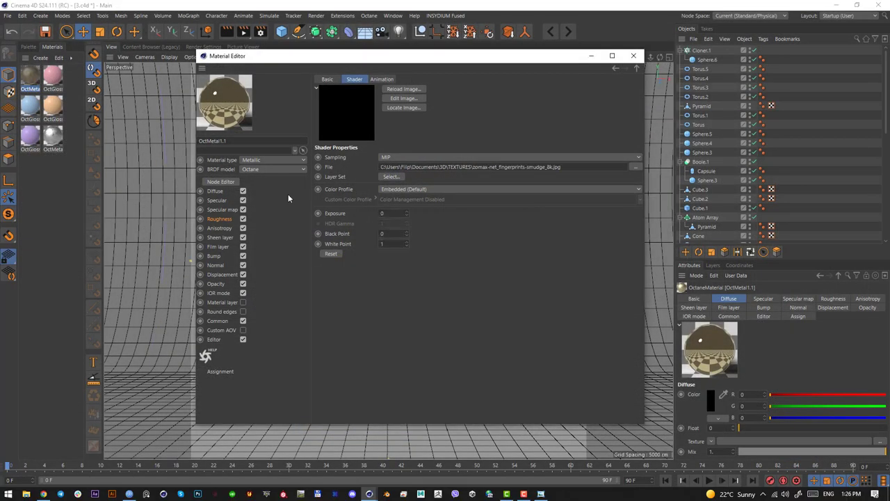
Step: Examine the silver metal's roughness texture and both metals' specular colours, including the gold one's hex code
left_click(52, 136)
left_click(356, 163)
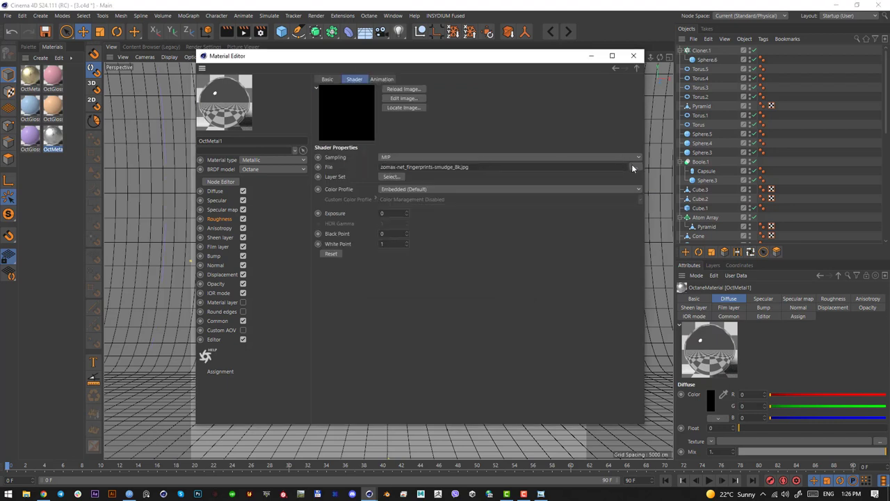
left_click(55, 137)
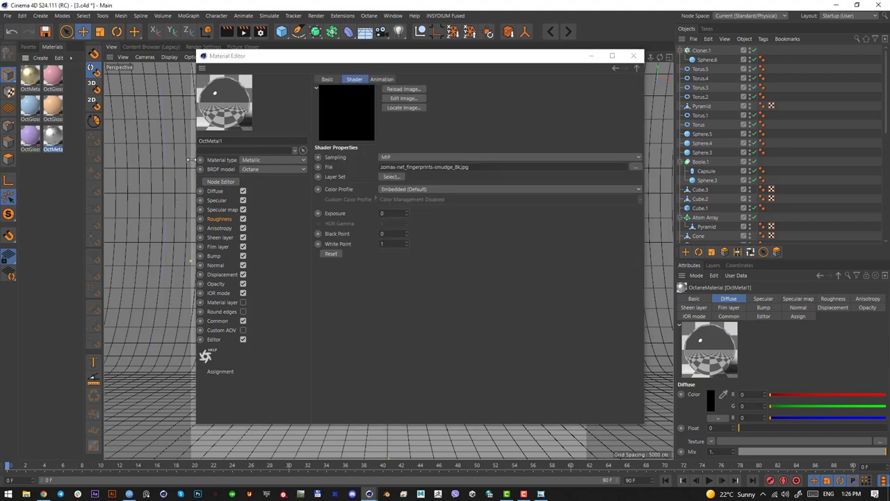
left_click(224, 201)
left_click(218, 192)
left_click(217, 200)
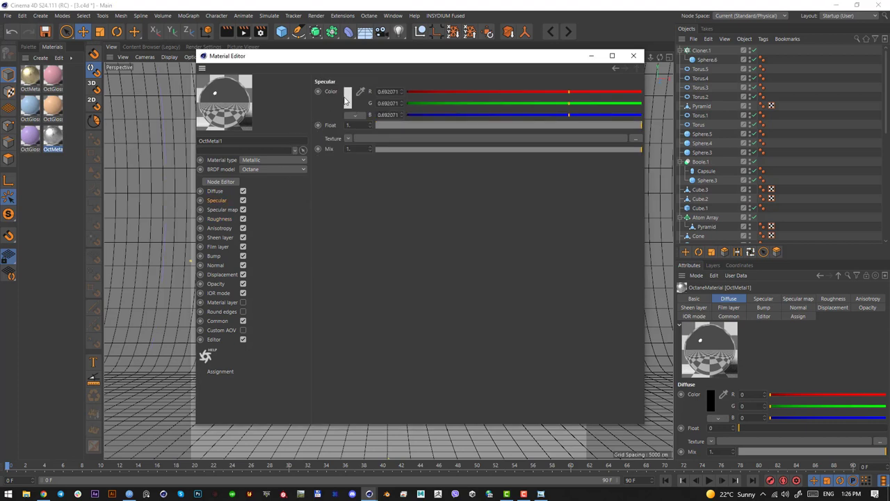
left_click(32, 78)
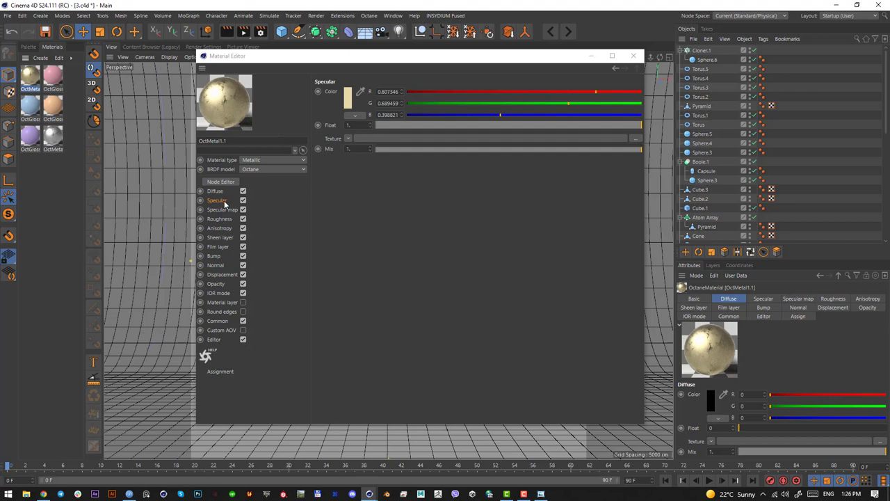
left_click(350, 103)
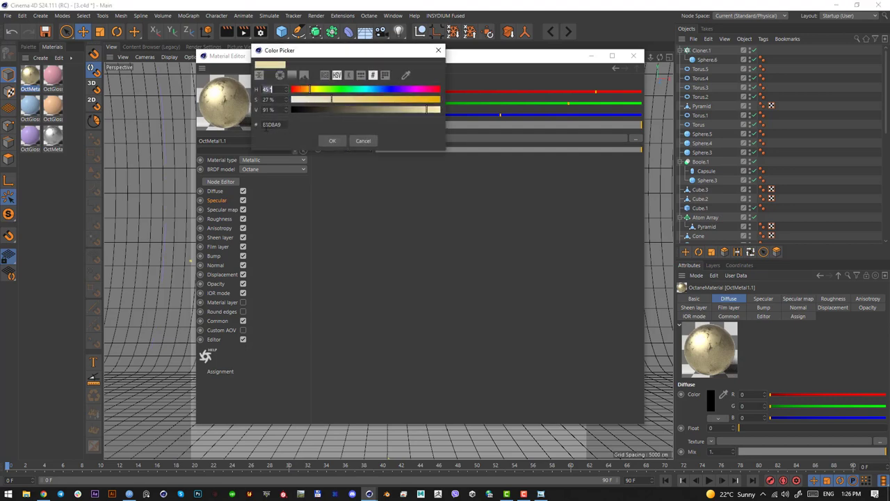
left_click(362, 140)
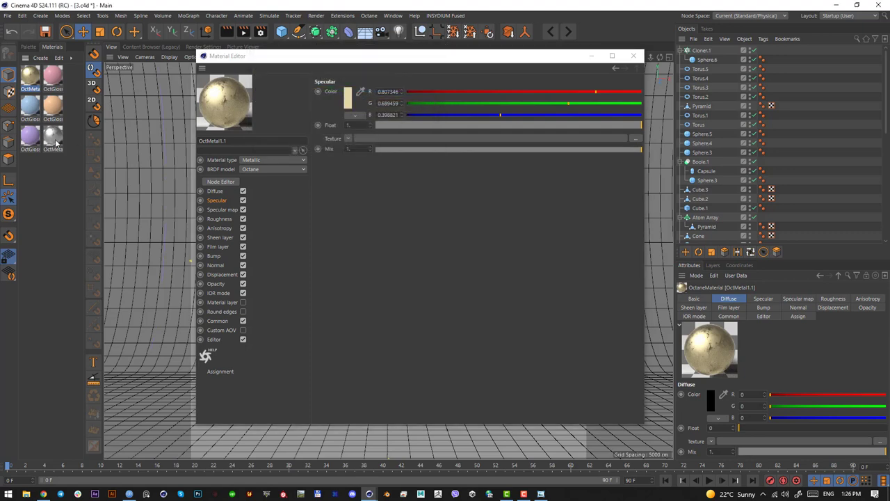
Step: Relink the silver metal material's roughness texture to zomax-net_fingerprints-smudge_8k from the TEXTURES folder
left_click(219, 218)
left_click(360, 164)
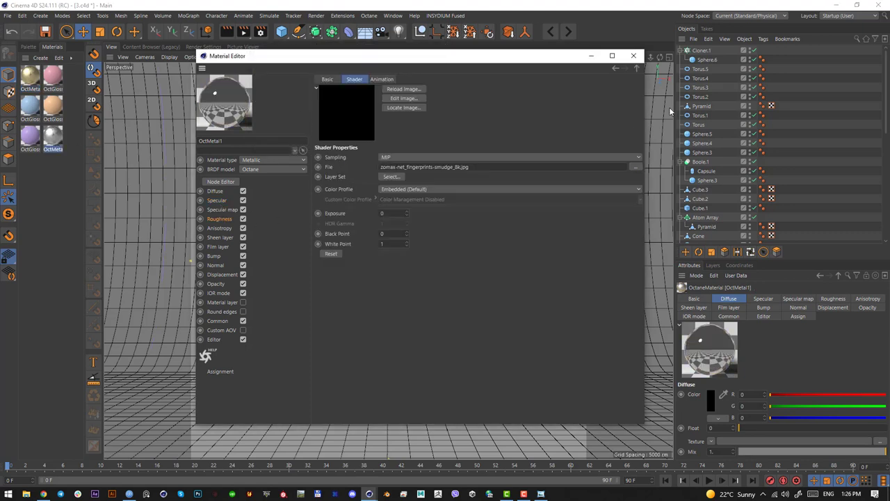
left_click(634, 168)
scroll(375, 368, "down", 3)
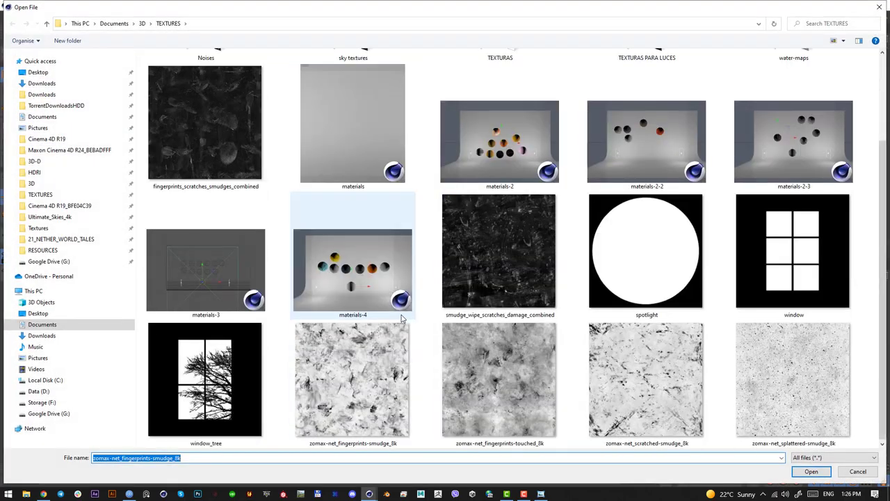
double_click(381, 378)
left_click(513, 288)
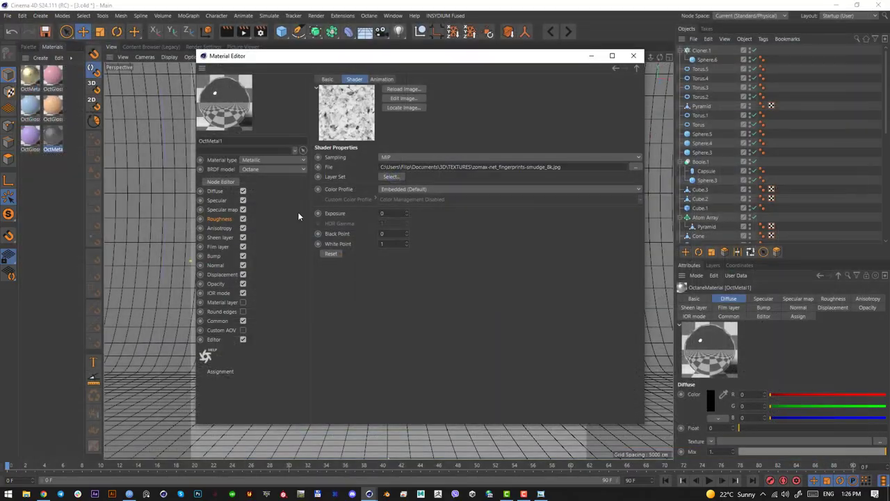
Step: Check the hex code of the silver metal's specular colour and close the material editor
left_click(221, 199)
left_click(349, 98)
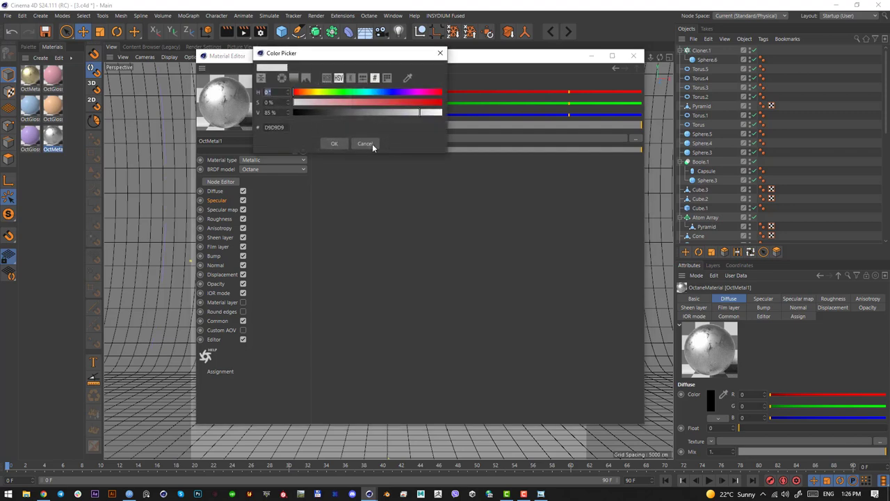
left_click(370, 144)
left_click(633, 56)
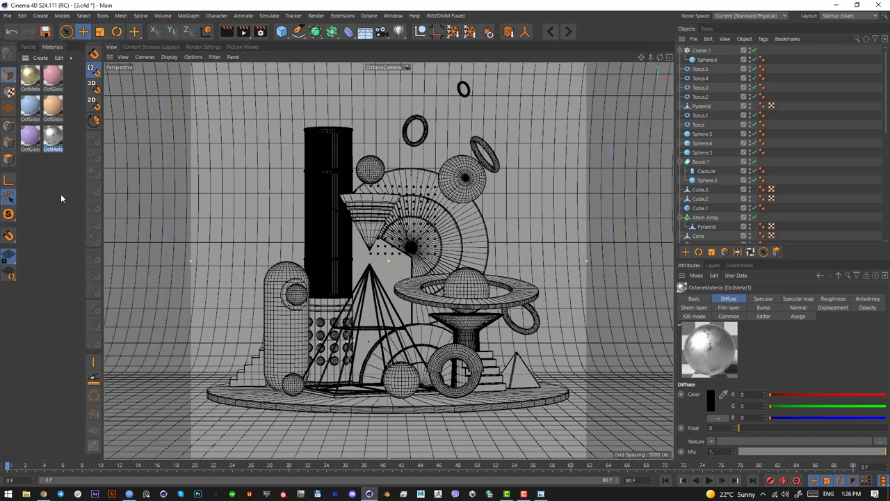
Step: Examine the colour layout of the composition in the ref image in Windows Photo Viewer, then return to Cinema 4D
key("alt+Tab")
key("Print")
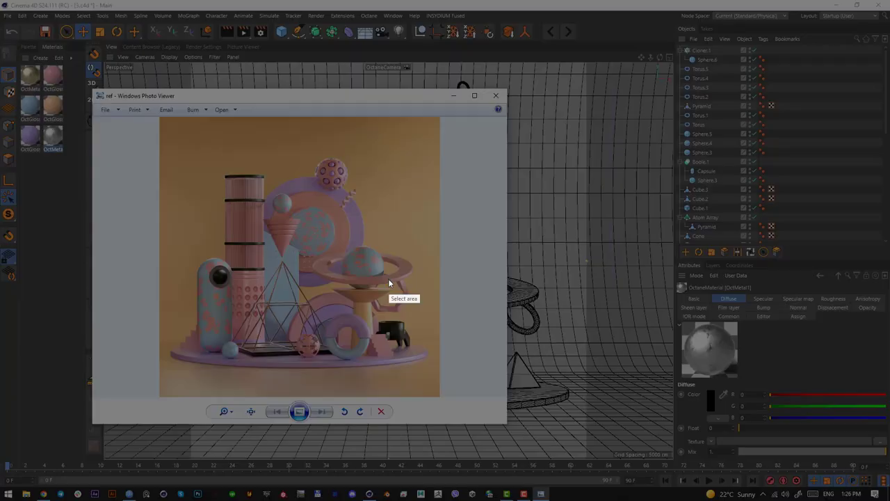
left_click_drag(336, 237, 388, 293)
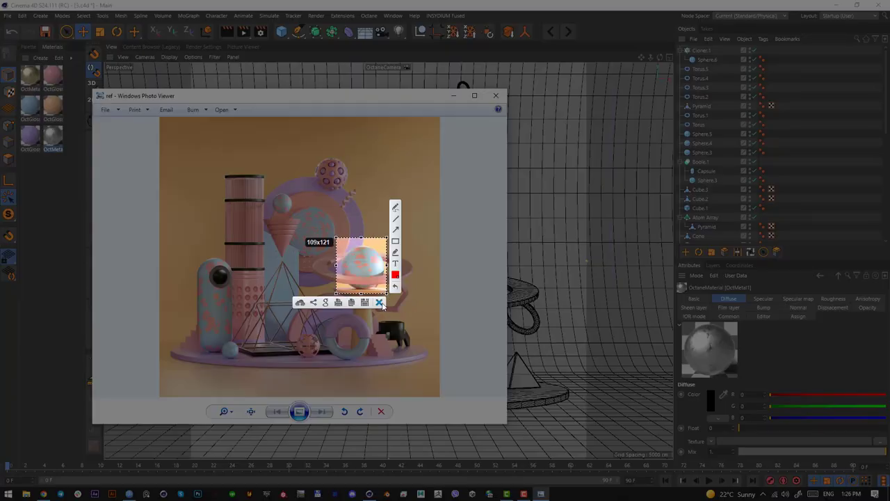
left_click(379, 302)
left_click_drag(391, 103, 458, 96)
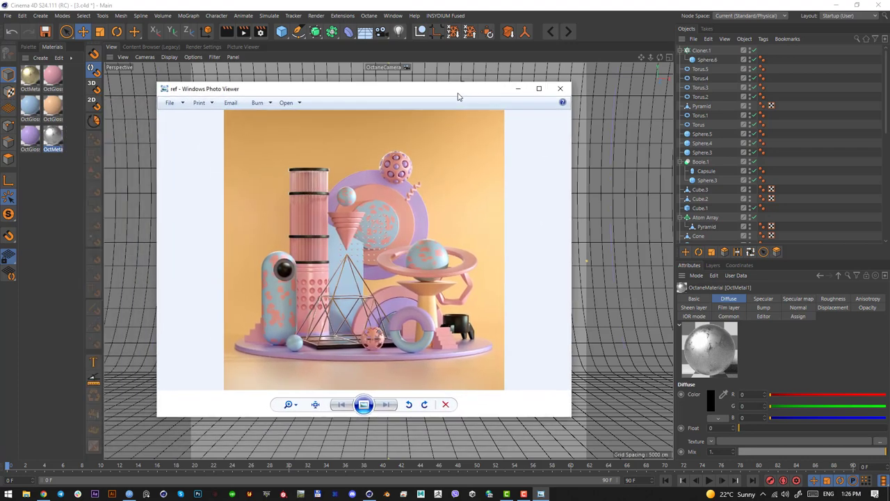
left_click(518, 89)
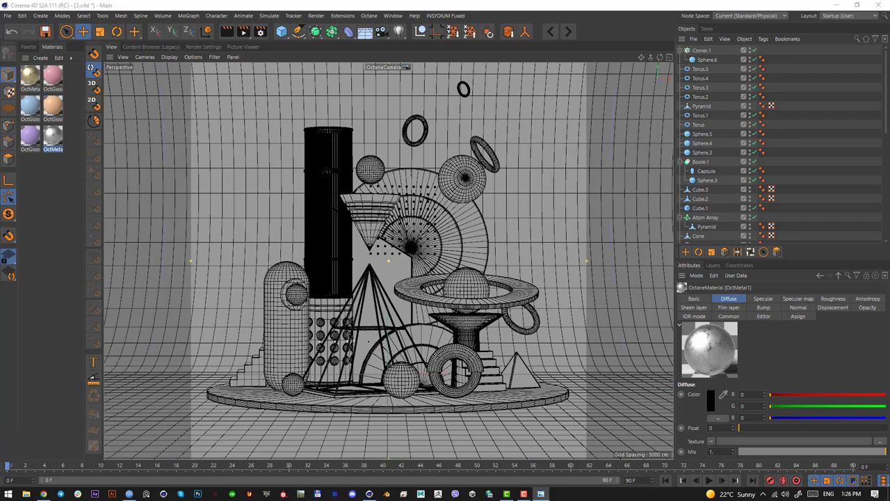
Step: Apply the orange glossy material to the backdrop plane and the purple glossy material to the round platform
left_click_drag(55, 108, 187, 308)
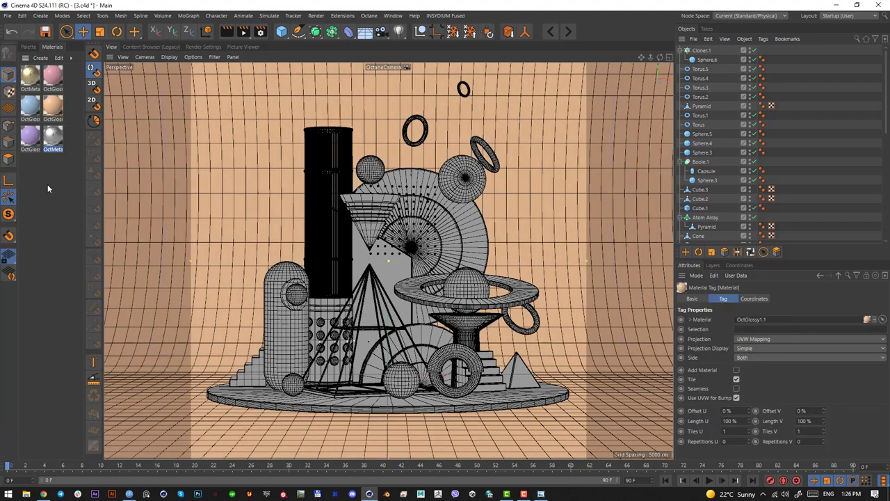
left_click(186, 221)
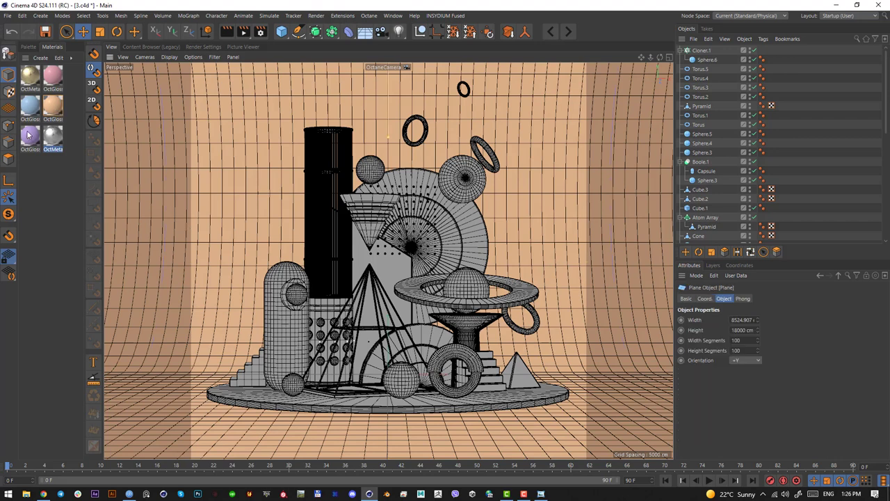
left_click(41, 123)
left_click_drag(30, 135, 245, 374)
left_click_drag(256, 403, 256, 403)
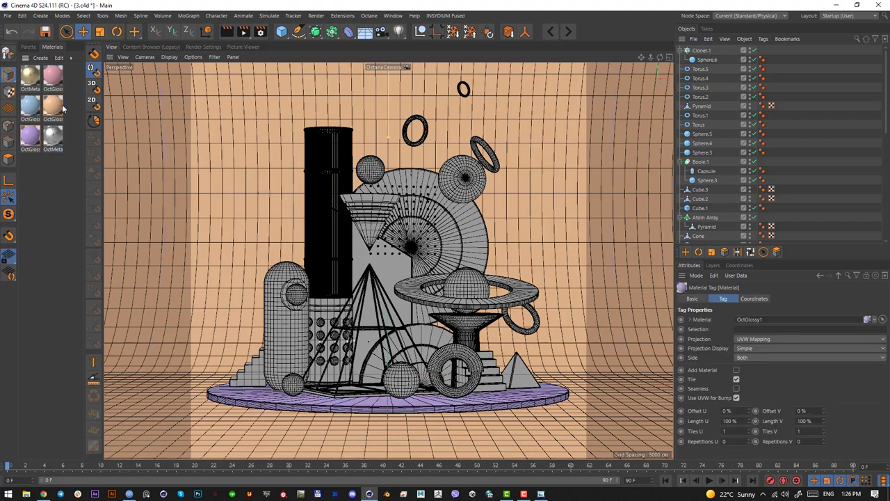
Step: Apply the blue glossy material to the small sphere beside the capsule and the pink glossy material to the stairs behind it
left_click_drag(28, 103, 294, 384)
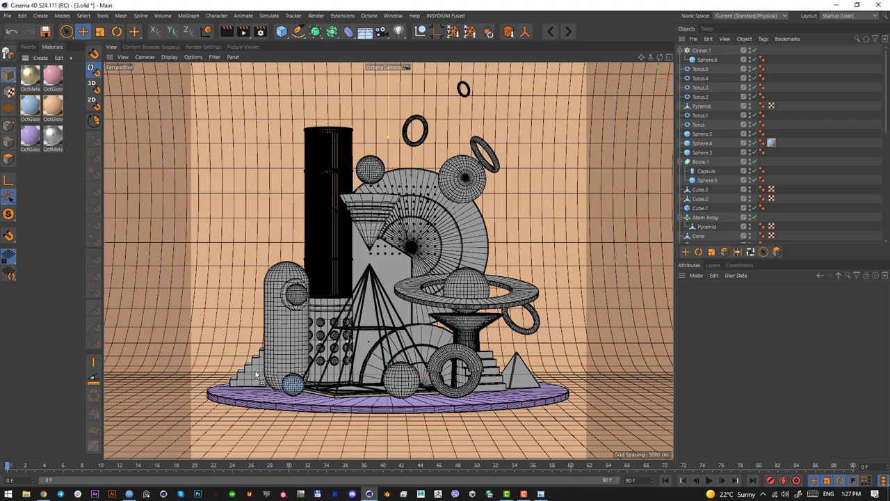
left_click_drag(256, 376, 255, 374)
left_click(50, 210)
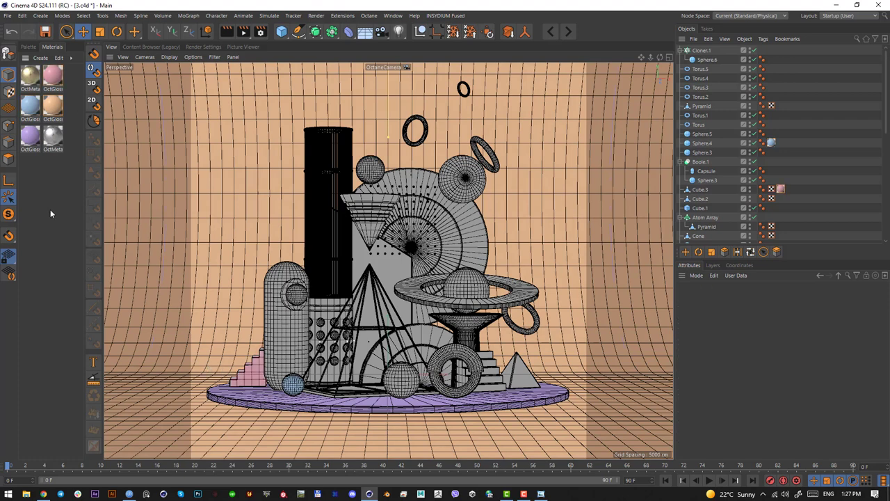
Step: Duplicate the purple glossy material and set the copy's diffuse colour to near black (R 0.006385, G 0.00542, B 0.00854)
double_click(32, 139)
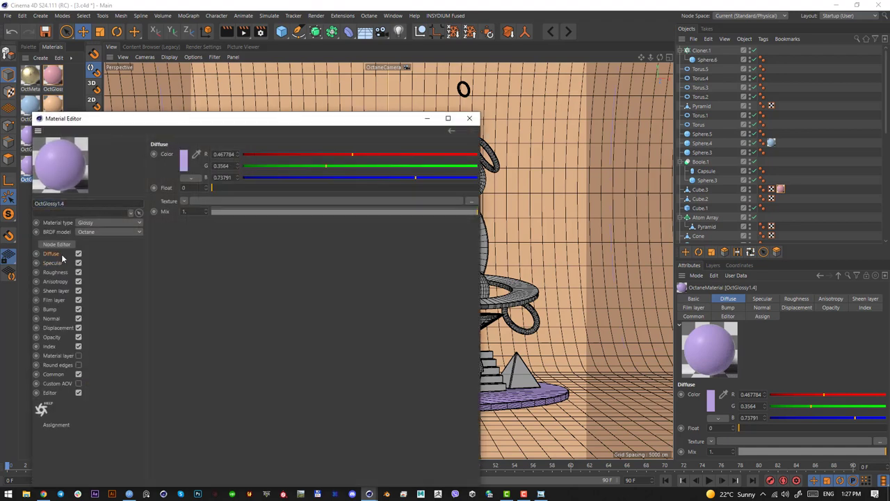
left_click(184, 161)
left_click(160, 169)
left_click(162, 206)
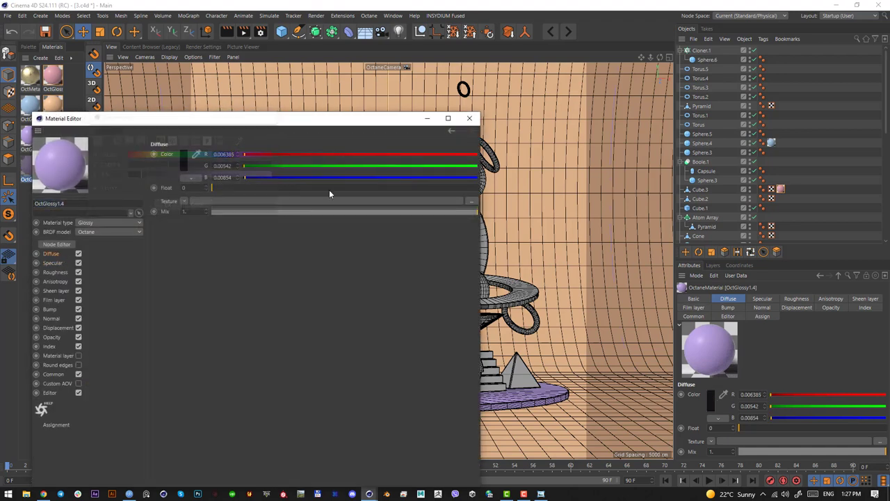
left_click(469, 118)
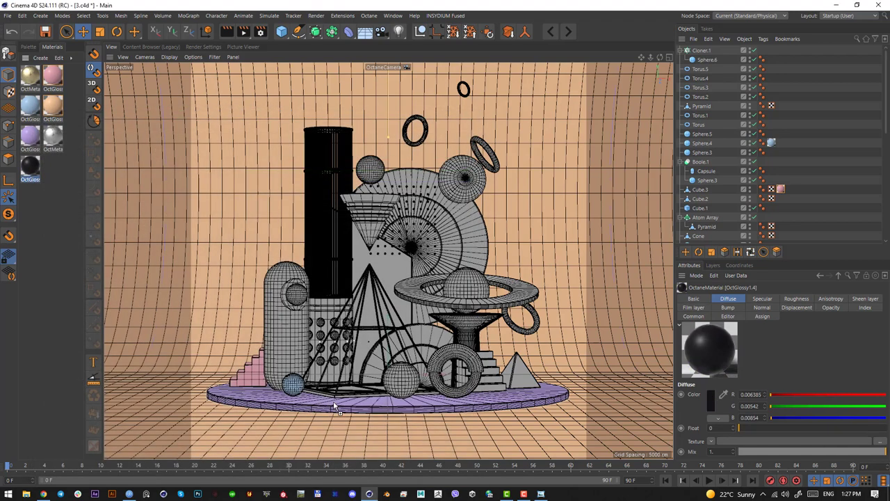
Step: Apply black glossy to the slab under the wireframe pyramid, silver metal to the pyramid's Atom Array, and pink glossy to the dotted cylinder
left_click_drag(337, 401, 338, 403)
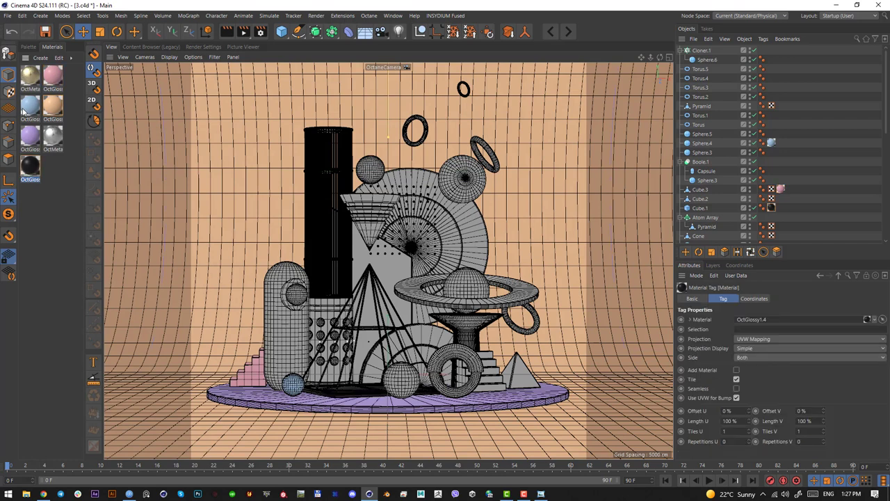
left_click_drag(355, 364, 349, 380)
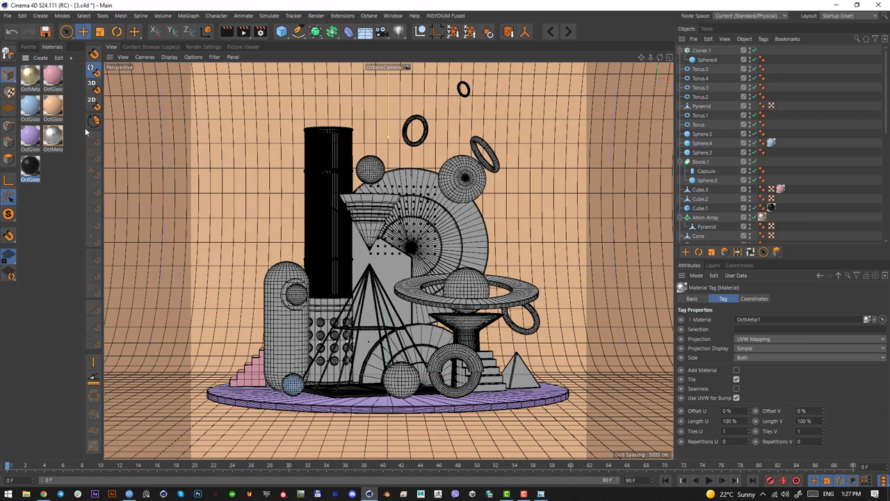
left_click_drag(54, 105, 341, 290)
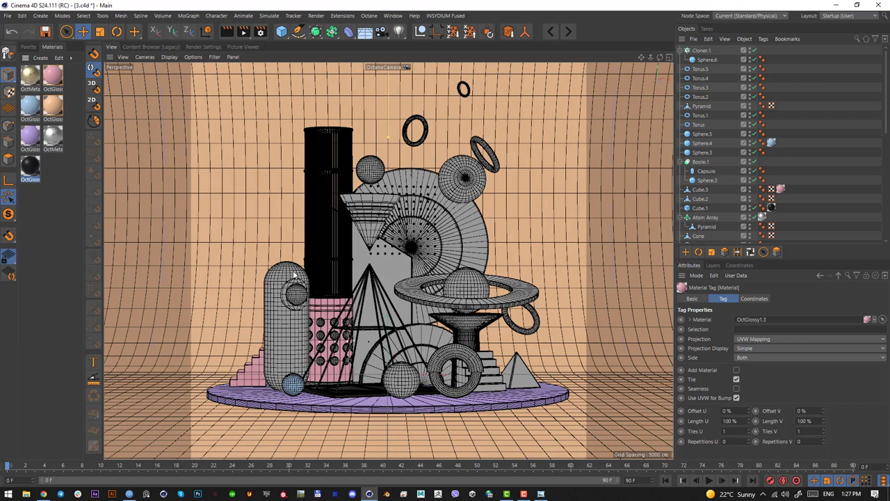
Step: Select the four thin black-band cylinders around the tall column and apply the black glossy material to them
left_click(341, 264)
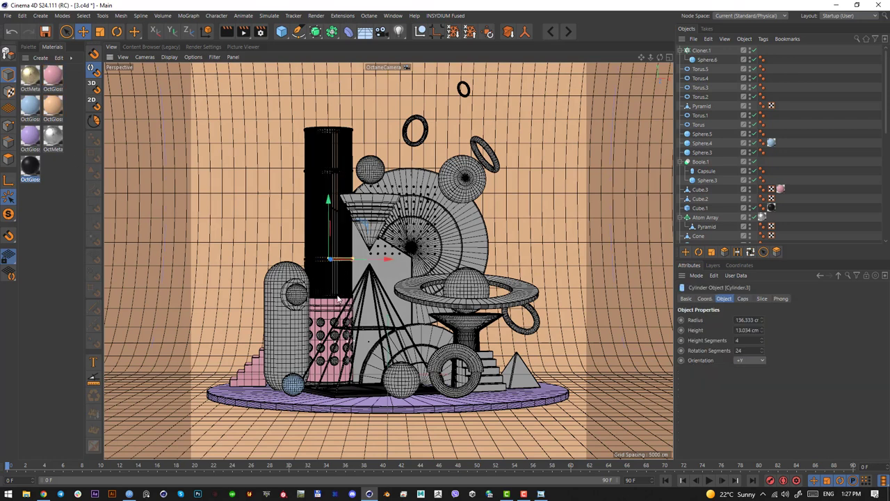
left_click(339, 299, "shift")
left_click(326, 175, "shift")
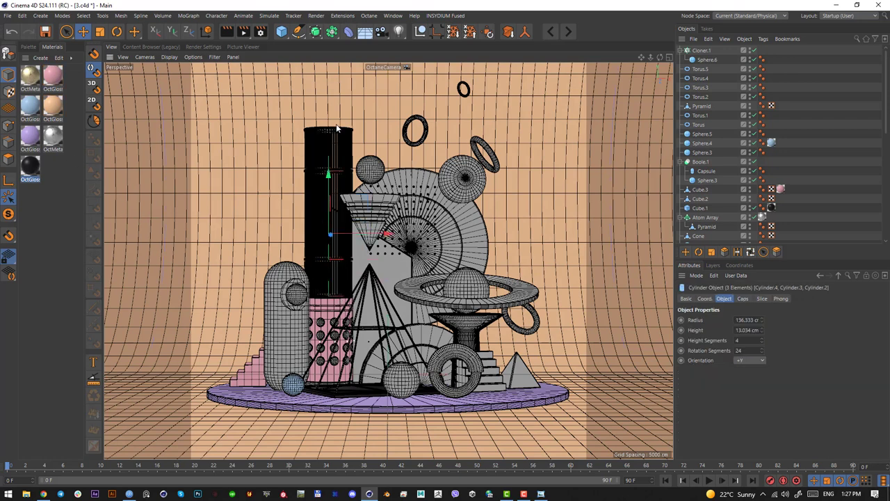
left_click(319, 129, "shift")
key("ctrl+z")
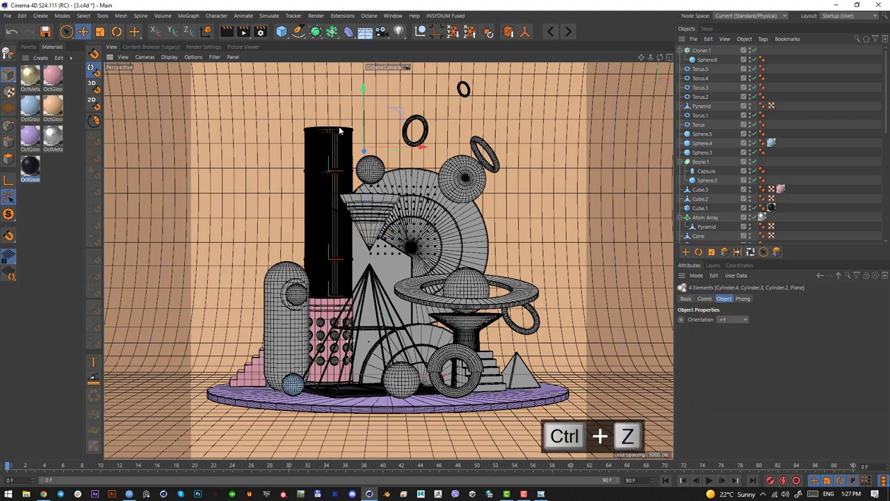
left_click(332, 131, "shift")
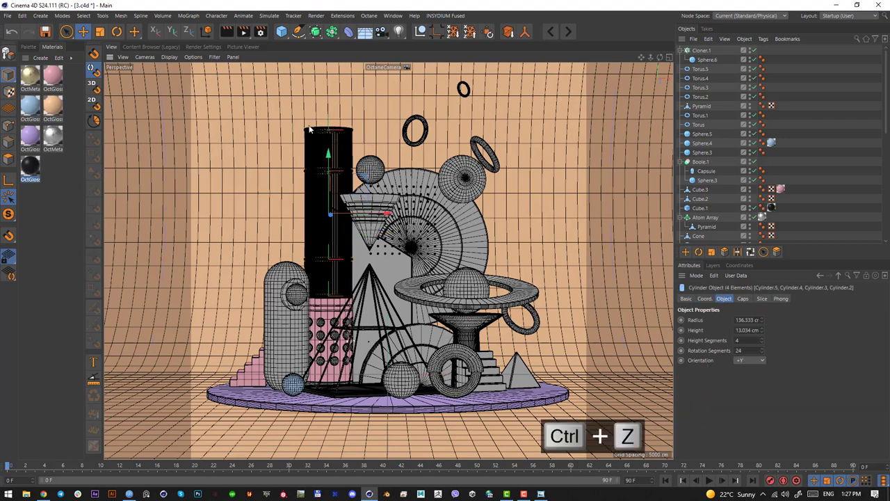
left_click_drag(328, 155, 325, 96)
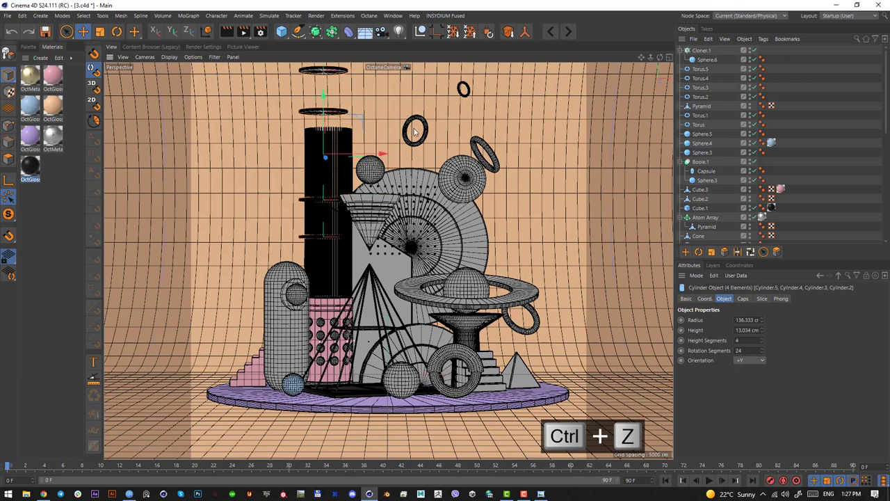
key("ctrl+z")
right_click(30, 170)
left_click(81, 256)
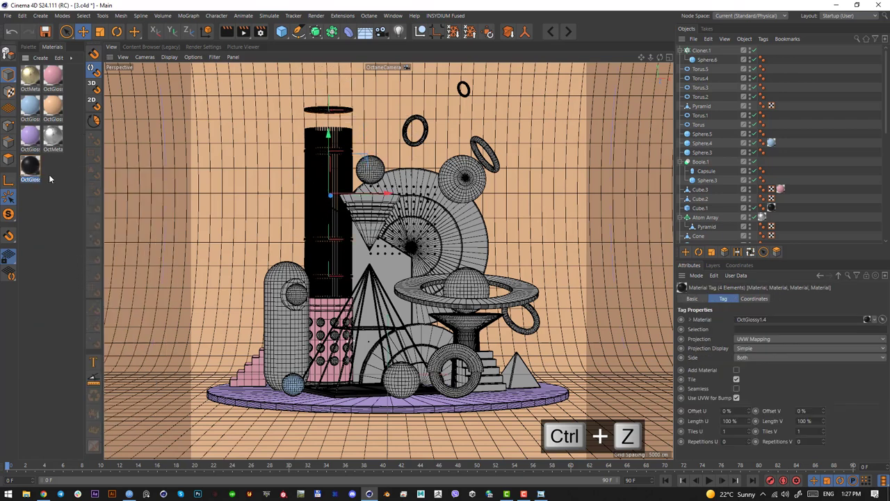
Step: Apply blue glossy to the slab behind the pyramid, pink, purple and blue to the nested arches, and pink and blue to the torus halves
left_click_drag(30, 104, 400, 277)
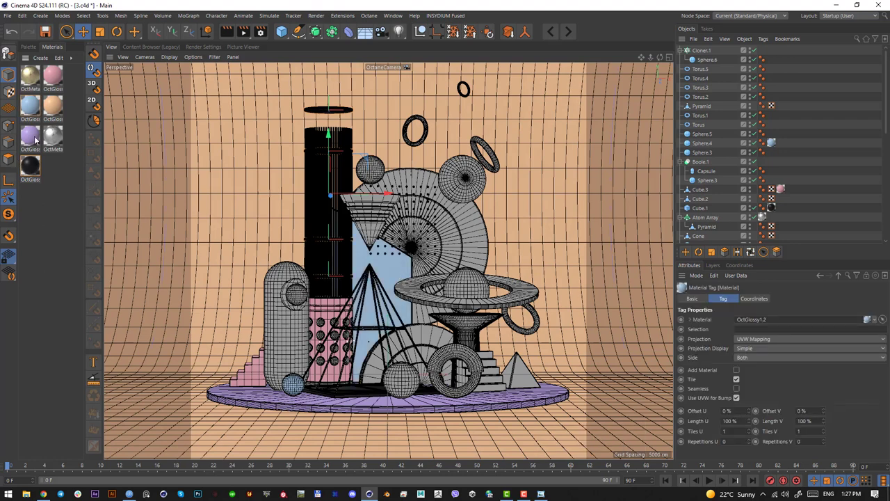
left_click_drag(30, 135, 418, 336)
left_click_drag(37, 109, 419, 375)
left_click_drag(33, 108, 477, 365)
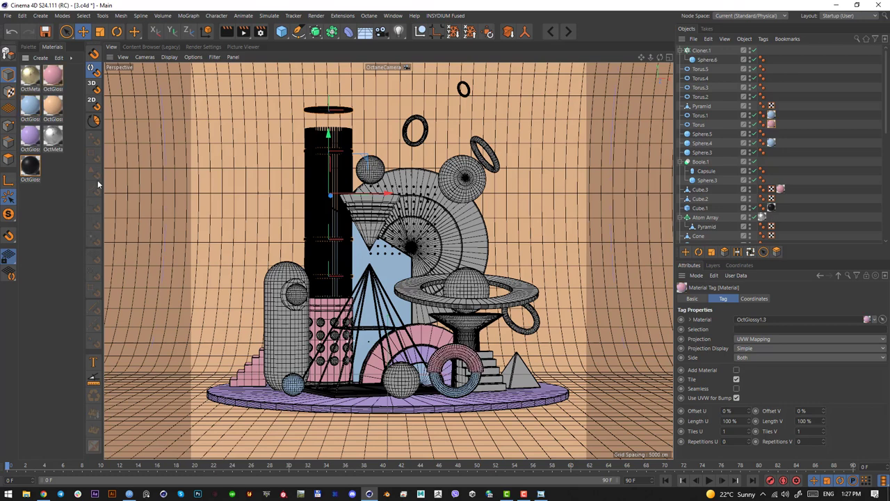
Step: Apply orange glossy to the funnel stand and the small ring beside it, pink to the wide ring and front stairs, and black to the small pyramid
left_click_drag(59, 108, 487, 338)
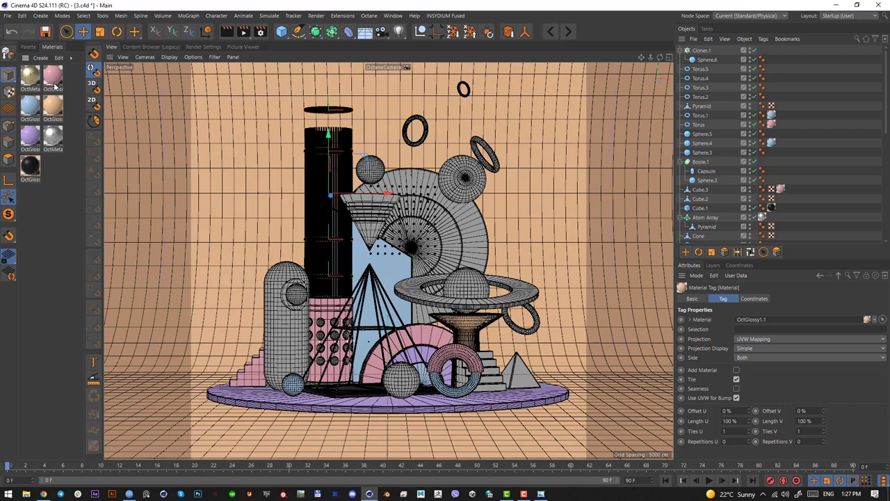
left_click_drag(56, 75, 515, 291)
left_click_drag(60, 106, 525, 324)
left_click_drag(42, 163, 522, 365)
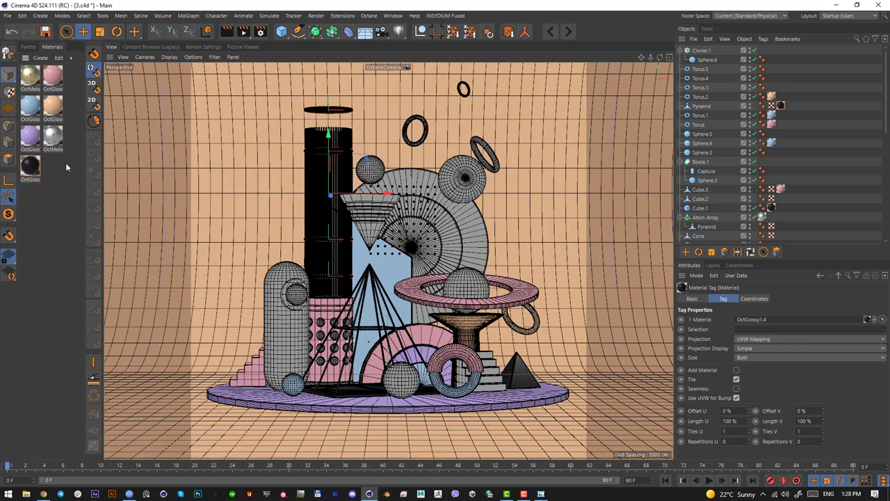
left_click_drag(53, 82, 490, 373)
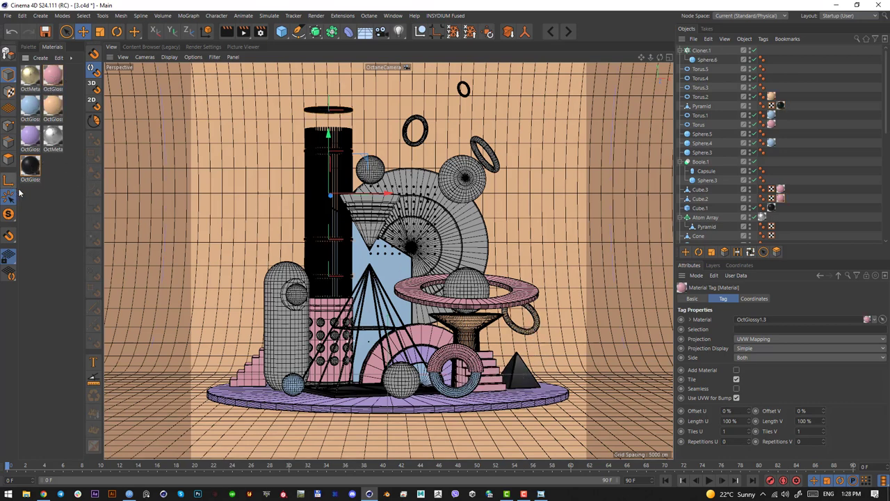
Step: Apply purple glossy to the large back disc and the sphere above it, pink to the middle disc, and silver, gold and blue to the floating rings
left_click_drag(32, 134, 478, 244)
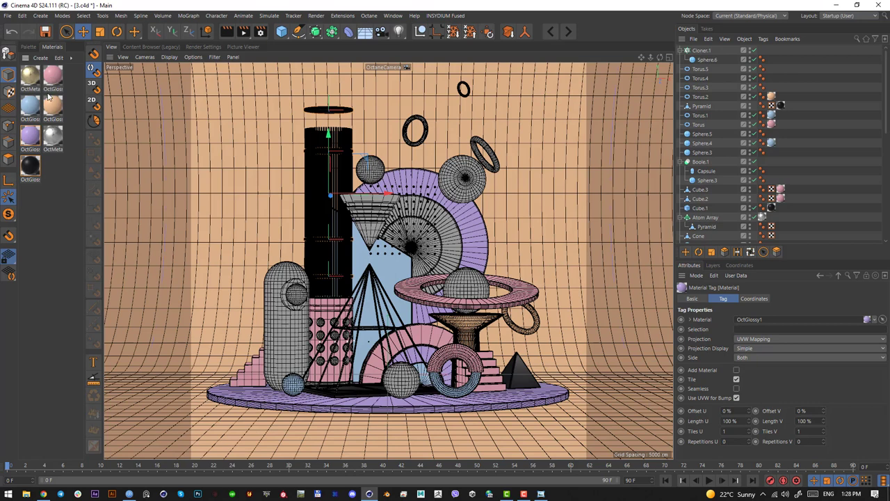
left_click_drag(52, 106, 451, 243)
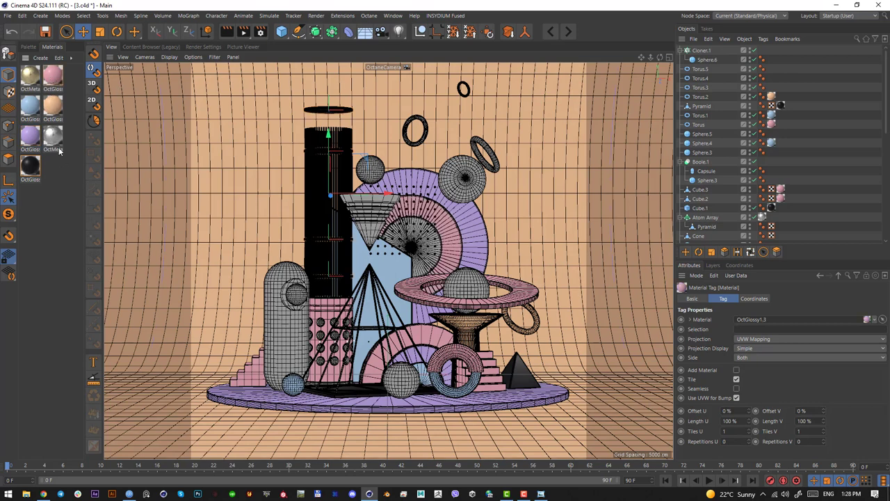
left_click_drag(70, 144, 426, 141)
key("ctrl+z")
left_click_drag(32, 77, 465, 89)
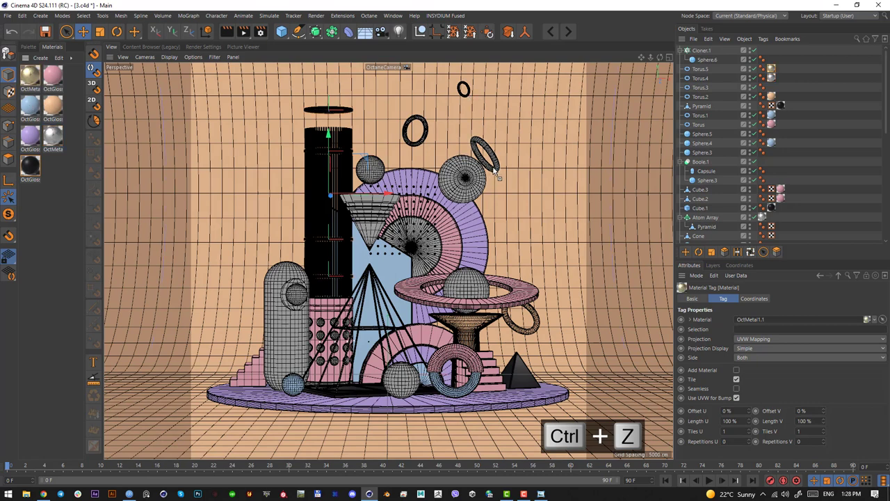
left_click_drag(497, 171, 497, 169)
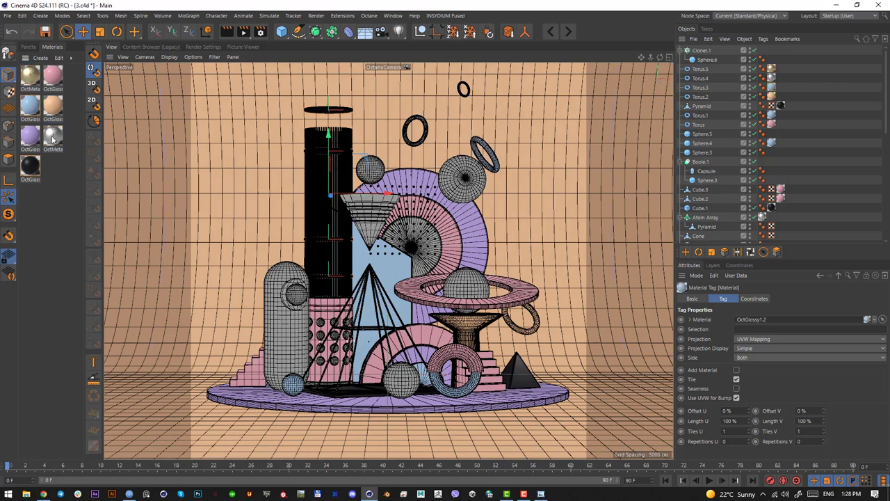
left_click_drag(35, 136, 472, 200)
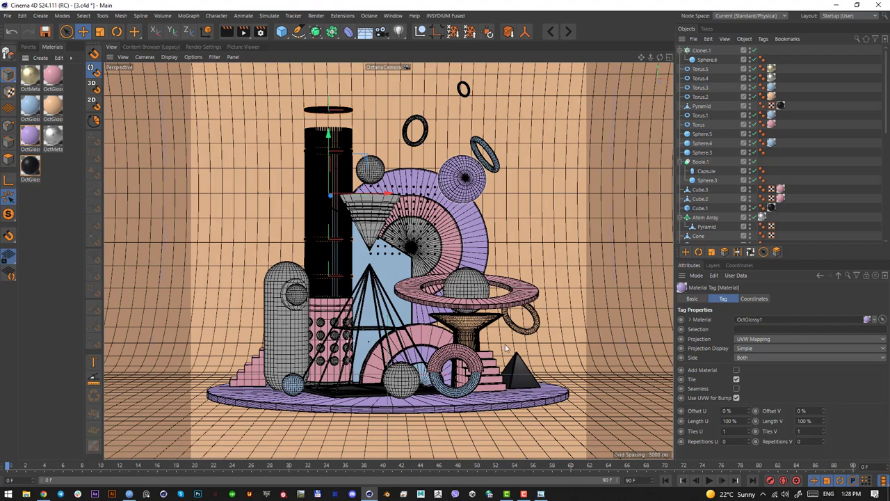
Step: Compare the colours of the composition with the reference image
left_click(70, 265)
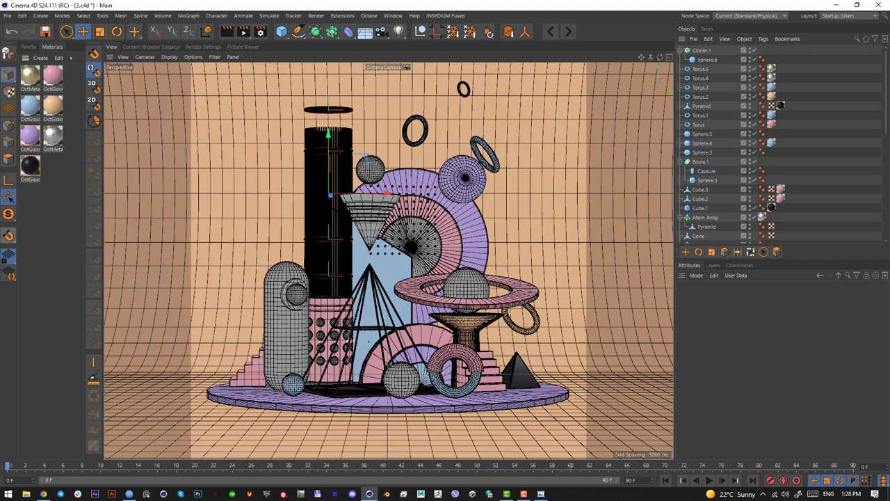
key("alt+Tab")
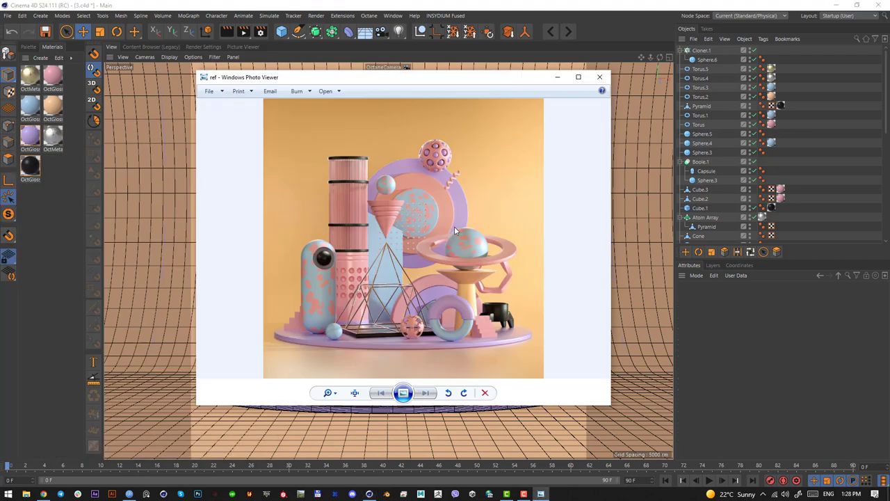
key("Print")
left_click_drag(454, 226, 490, 268)
left_click(481, 277)
left_click_drag(320, 78, 0, 109)
Step: Open the Octane Live Viewer docked beside the viewport and narrow the material area to enlarge the viewport
left_click(342, 17)
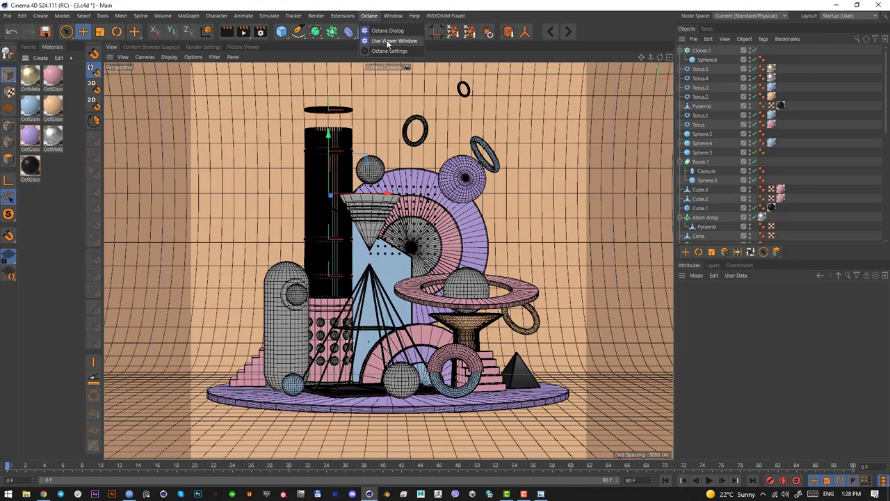
left_click(389, 30)
left_click_drag(192, 39, 675, 292)
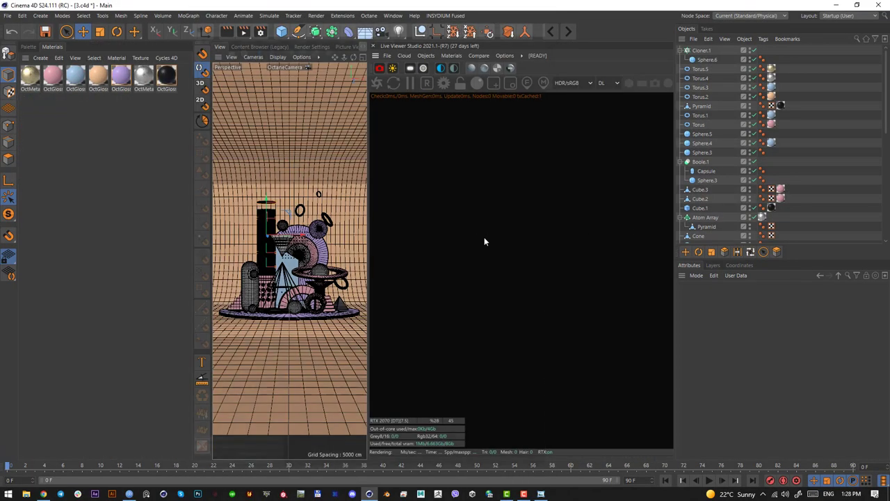
left_click_drag(189, 214, 69, 214)
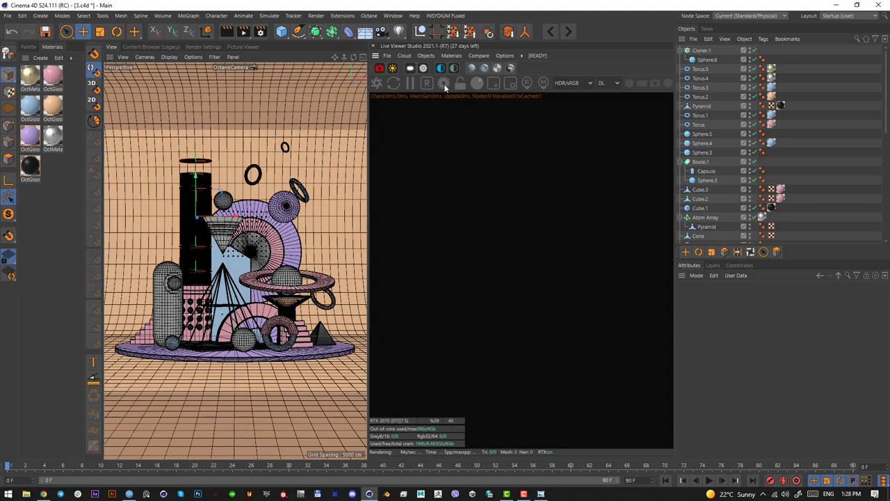
Step: Open the Octane render settings, load the saved custom rendering preset, and enlarge the settings window
left_click(444, 83)
left_click_drag(184, 26, 358, 84)
left_click(305, 96)
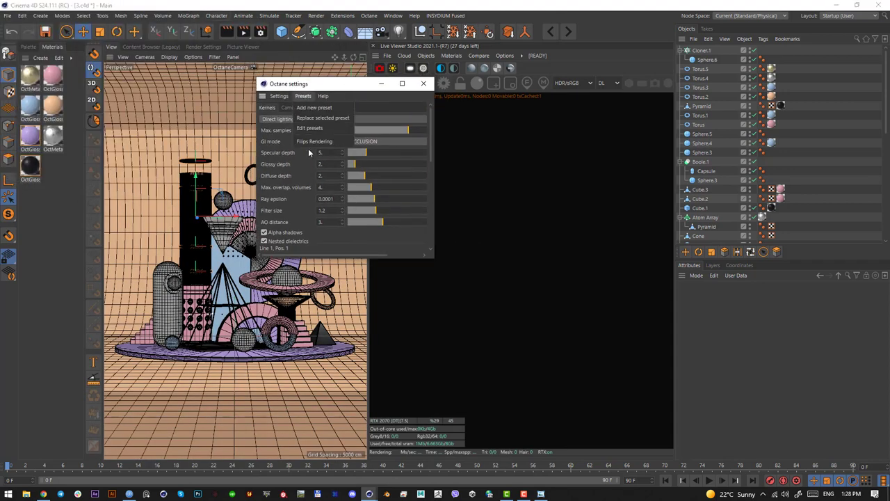
left_click(322, 142)
left_click_drag(434, 258, 637, 422)
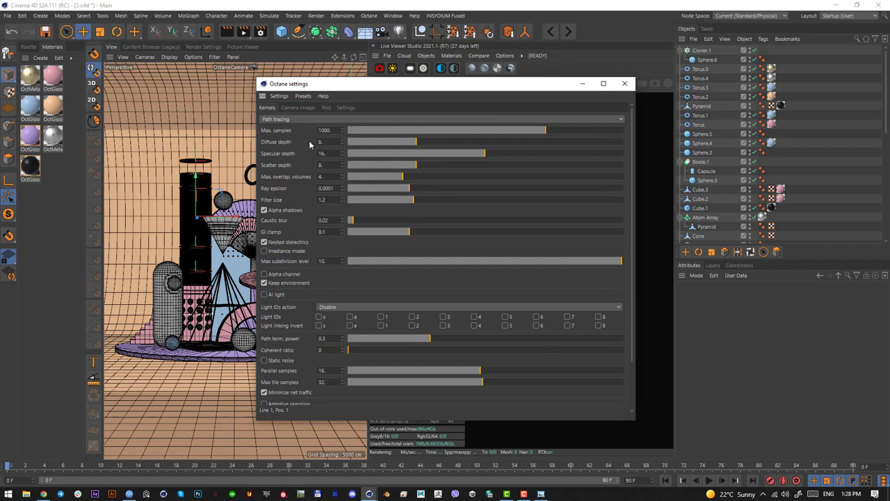
Step: Set the path tracing kernel's maximum samples to 500 and close the Octane settings
type("200")
key("Return")
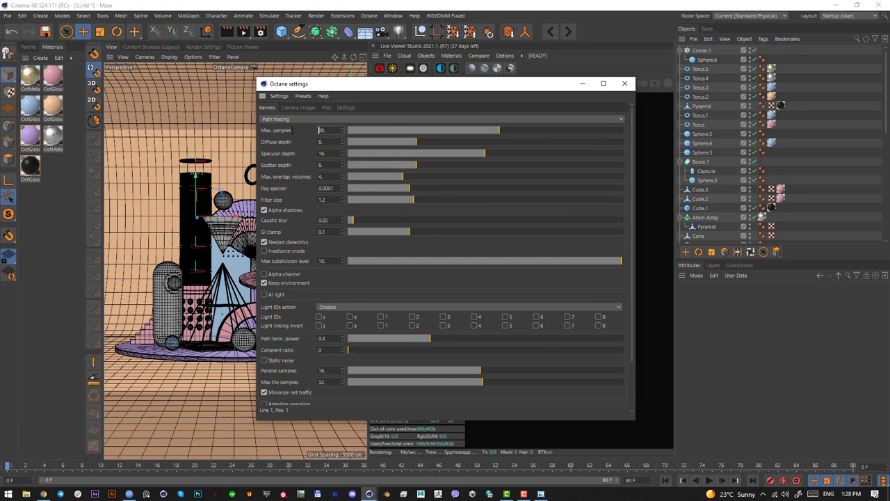
type("5")
key("Return")
left_click(625, 84)
Step: Enable the Camera Imager on the OctaneCamera's tag and go through its Spectral AI denoiser options
scroll(823, 193, "down", 5)
left_click(763, 221)
left_click(814, 298)
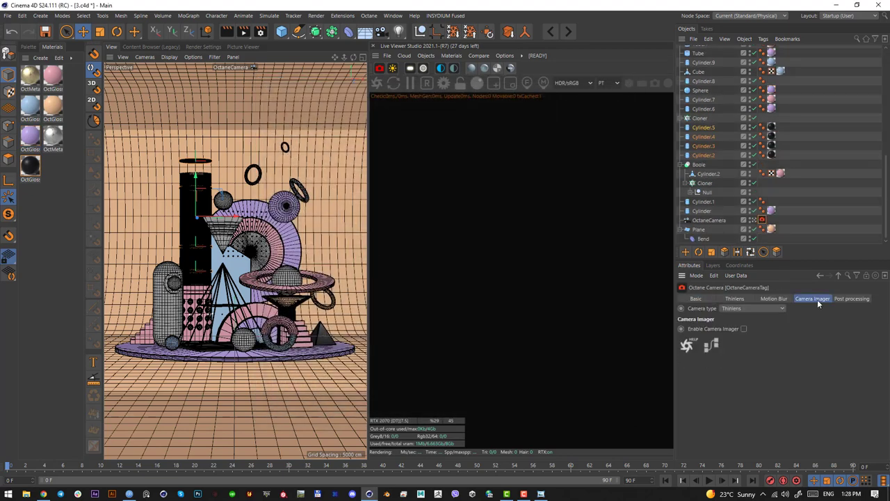
left_click(743, 329)
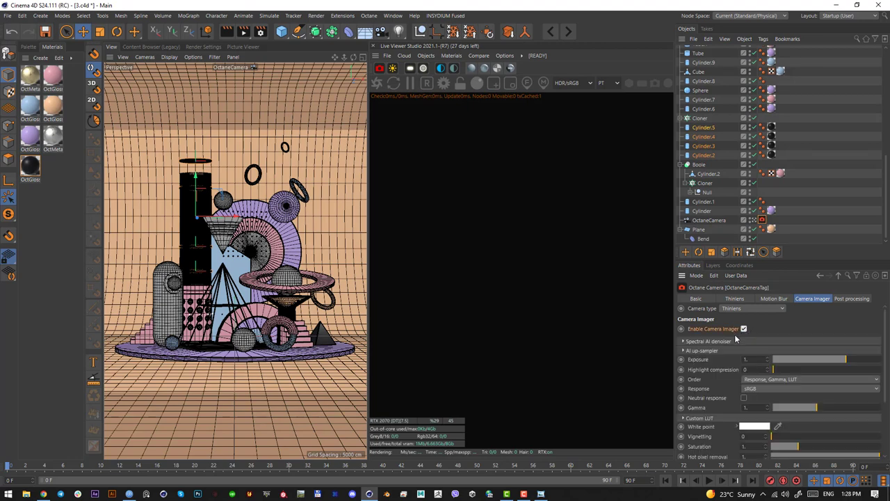
left_click(702, 341)
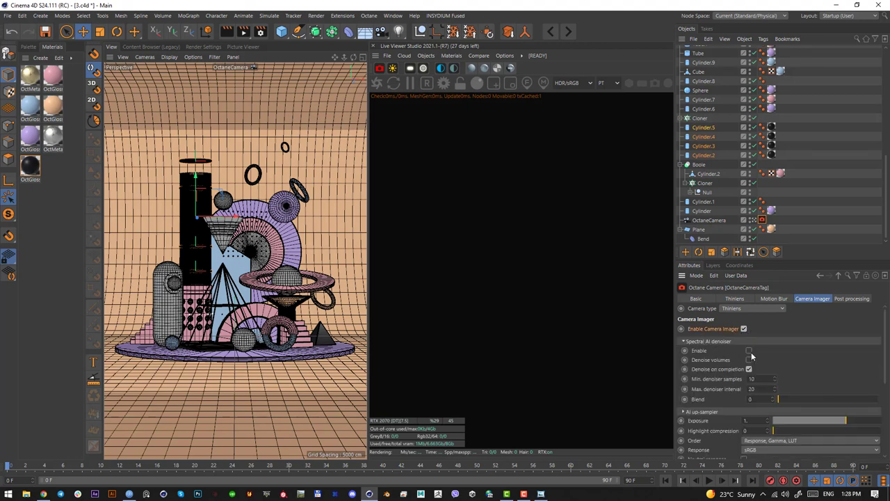
left_click(693, 341)
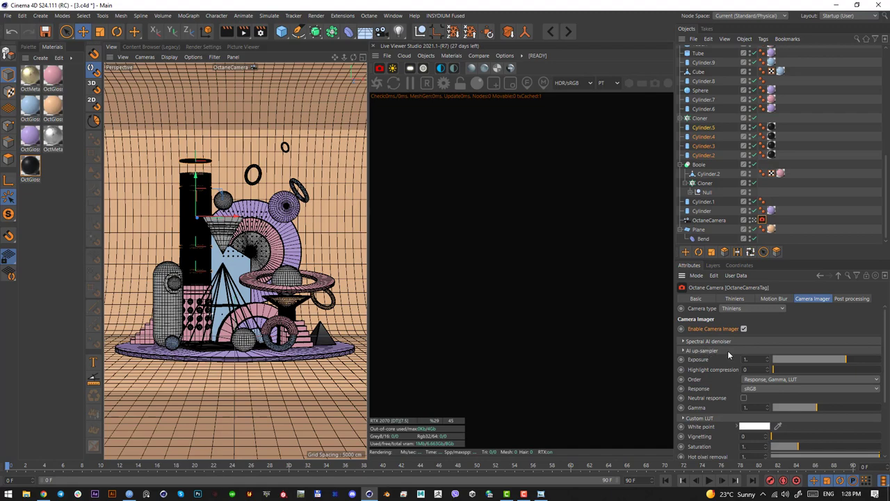
Step: Add an Octane HDRI environment with the "2 Light setup CB" image from the HDRI folder as its texture, and start the live render
left_click(442, 69)
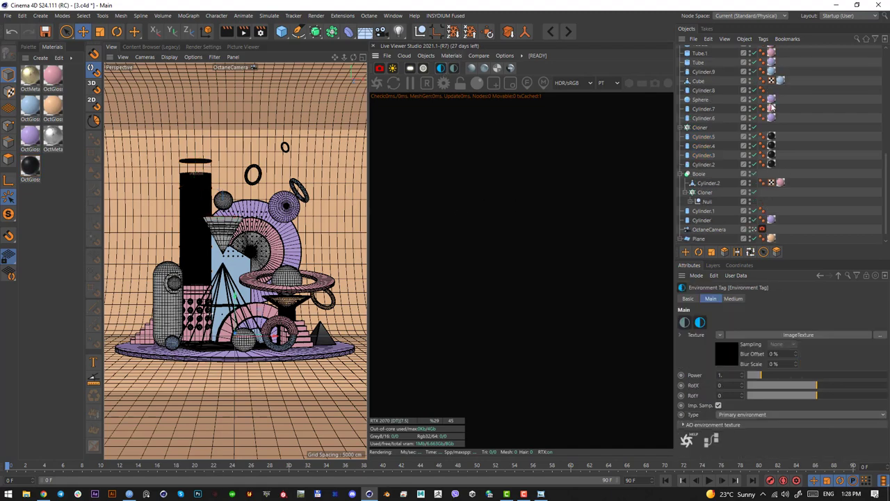
left_click(739, 357)
left_click(881, 321)
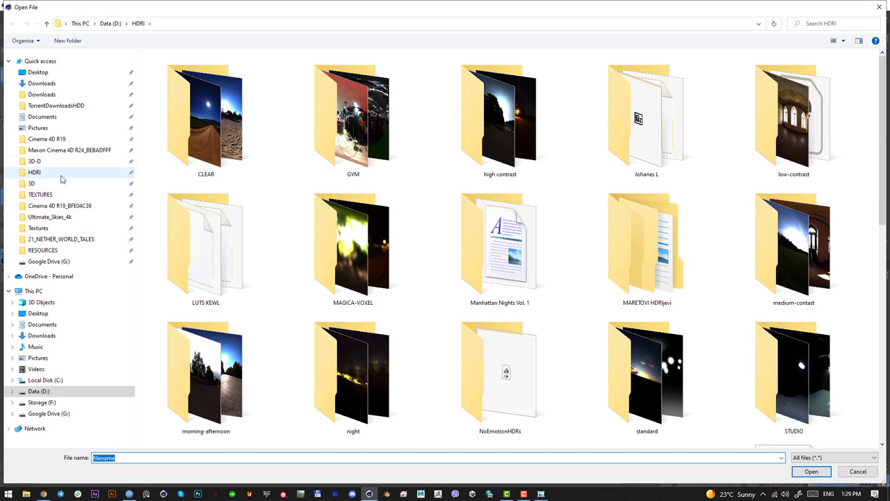
scroll(533, 255, "down", 10)
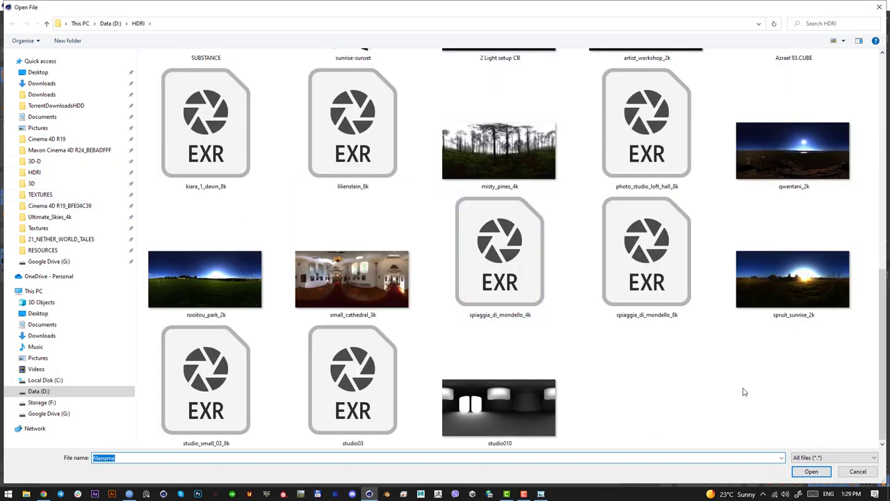
scroll(703, 432, "up", 3)
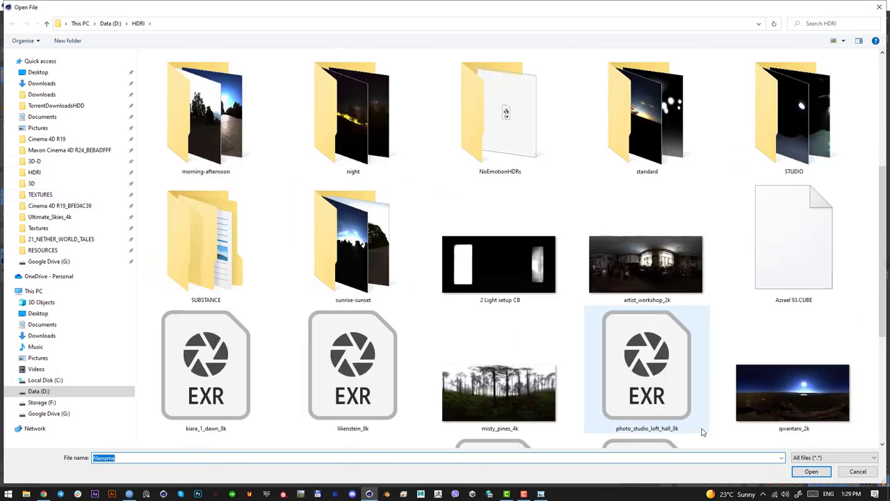
left_click(517, 285)
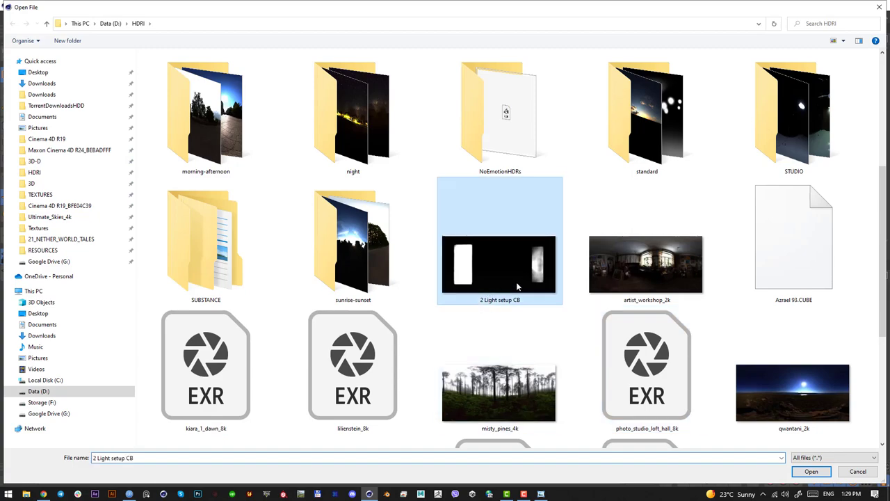
double_click(517, 286)
left_click(516, 288)
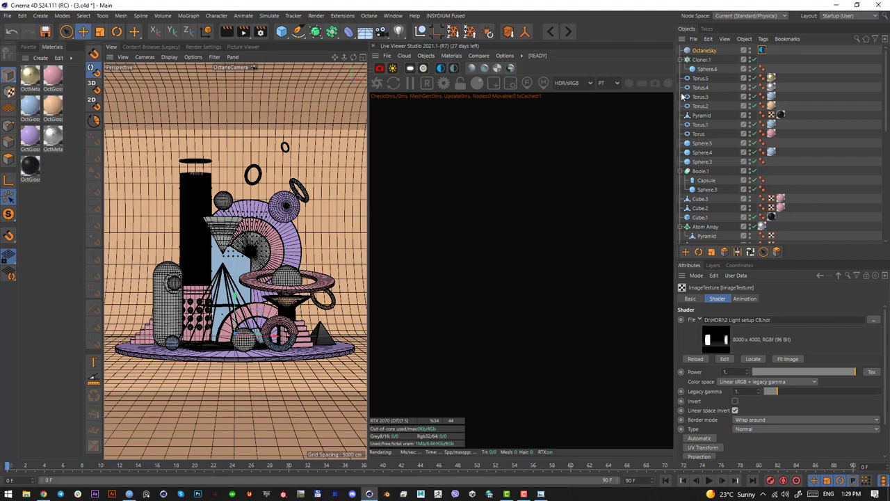
left_click(376, 82)
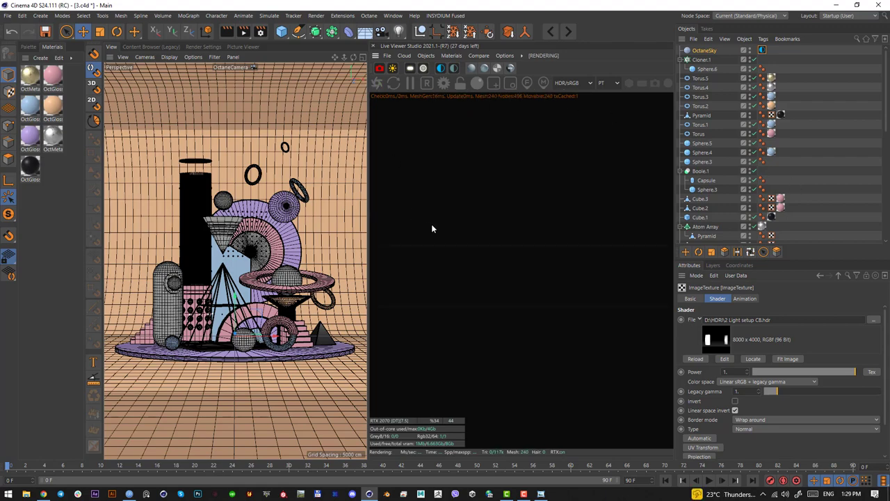
Step: Save the scene and lower the thin floating disc onto the top of the tall column
key("ctrl+s")
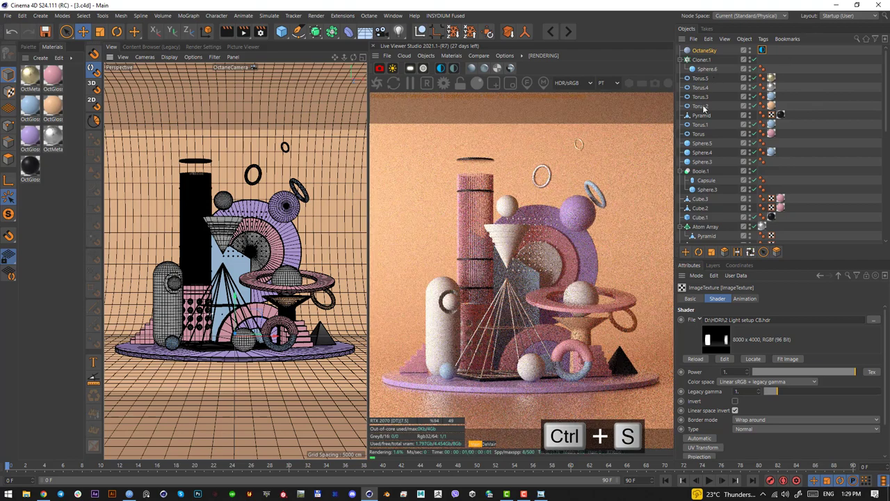
left_click(200, 162)
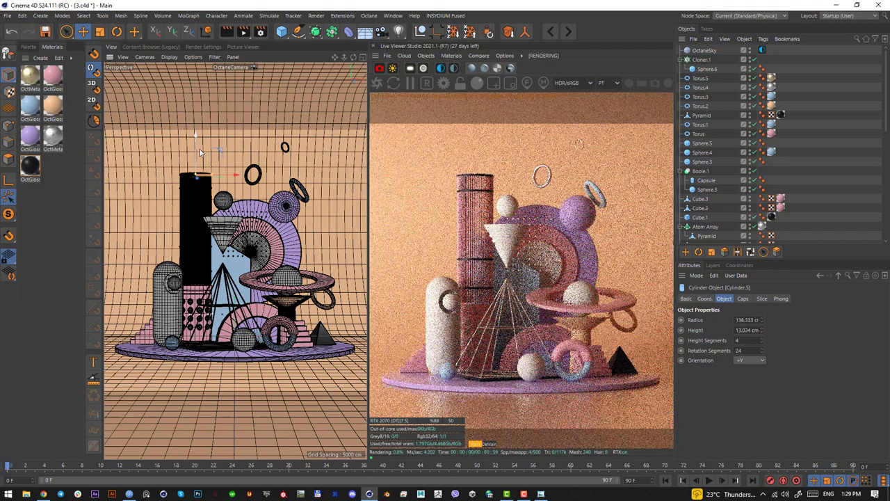
left_click_drag(200, 152, 200, 151)
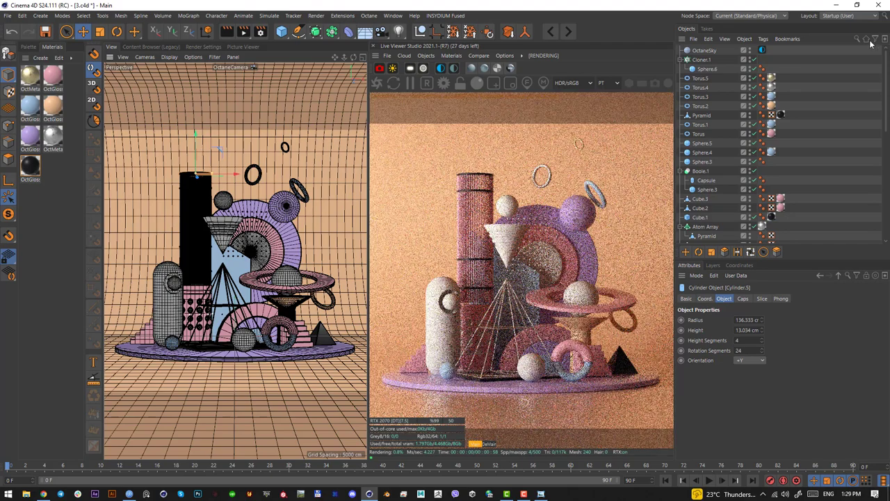
Step: Rotate the OctaneSky environment's HDRI to a RotX of about 0.302, comparing the lighting on the column and shapes
left_click(761, 50)
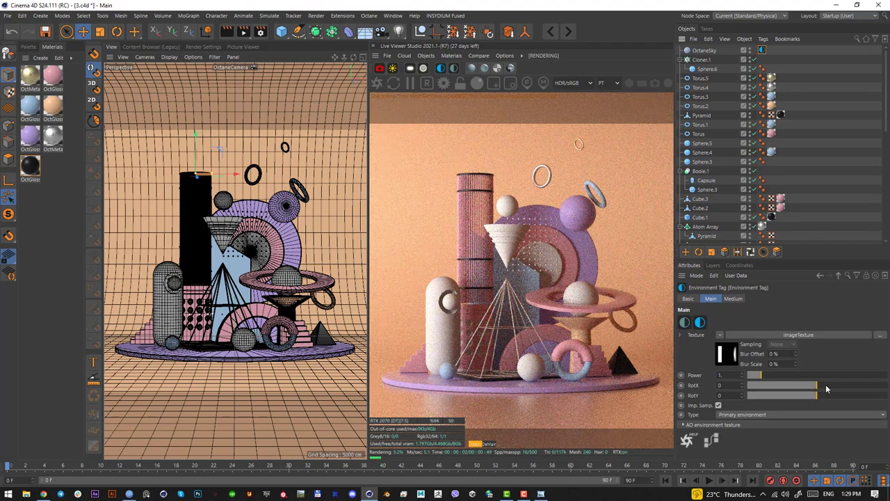
left_click_drag(818, 385, 837, 390)
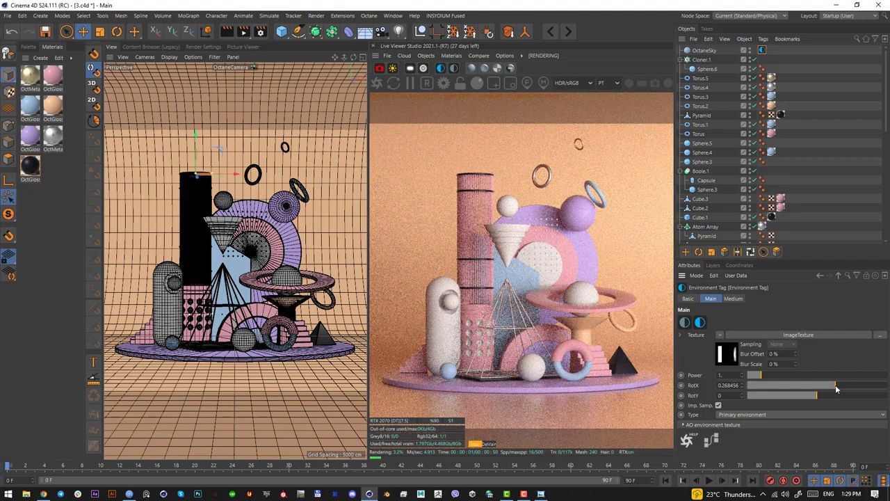
left_click_drag(836, 388, 843, 388)
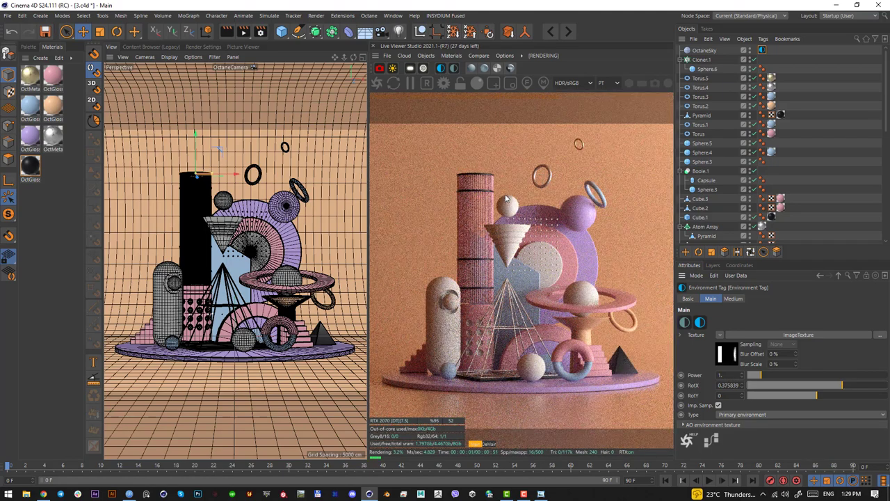
left_click_drag(504, 192, 460, 284)
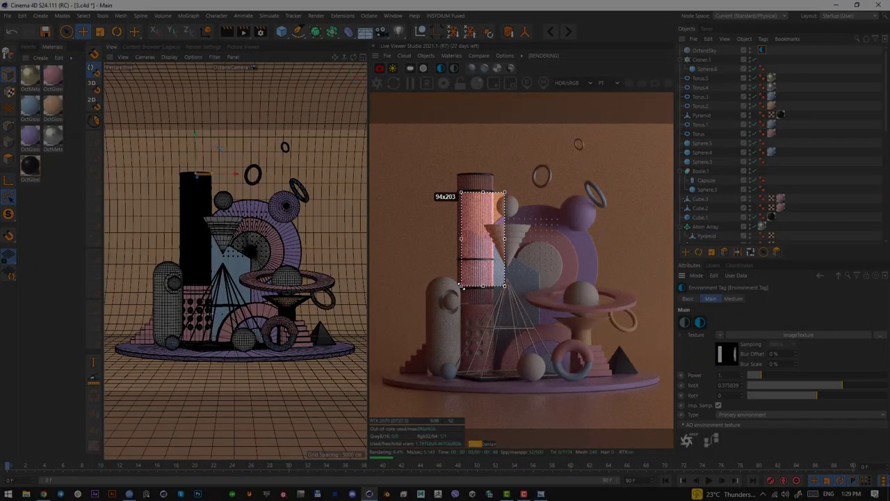
left_click(499, 296)
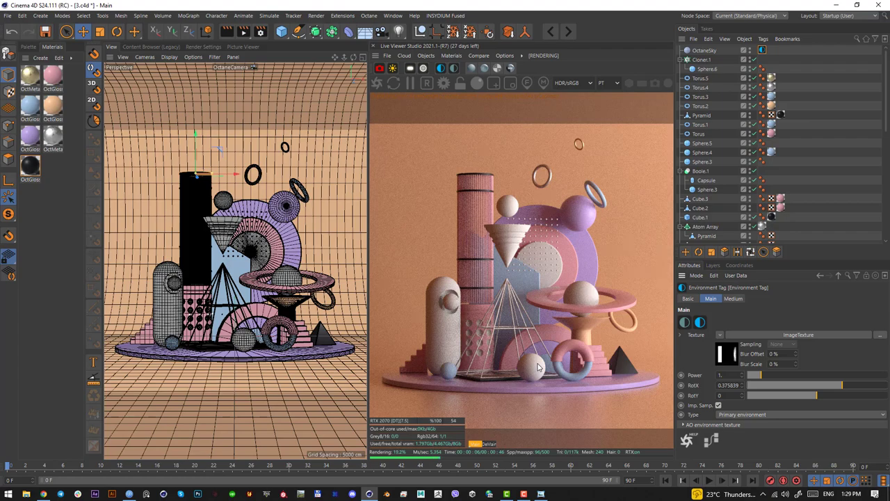
left_click_drag(842, 386, 839, 387)
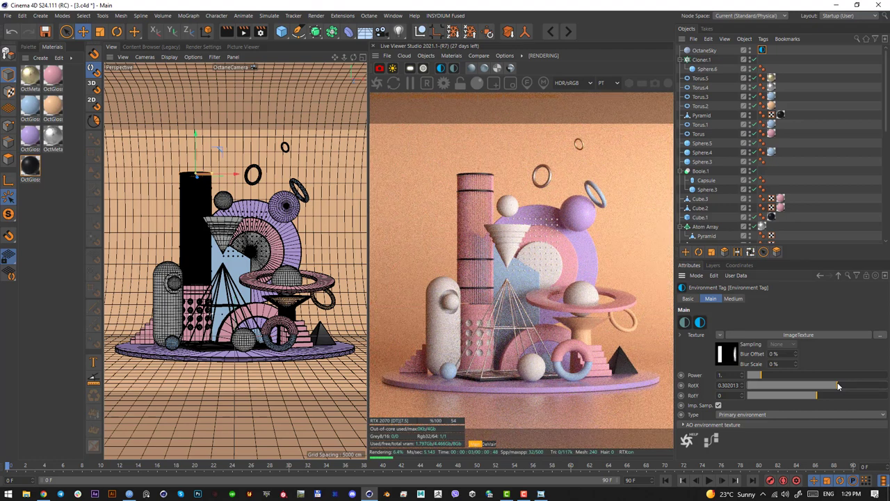
Step: Add an Octane ImageTexture with zomax-net_fingerprints-smudge_8k.jpg to the purple glossy material's roughness, without copying the image to the project
double_click(30, 136)
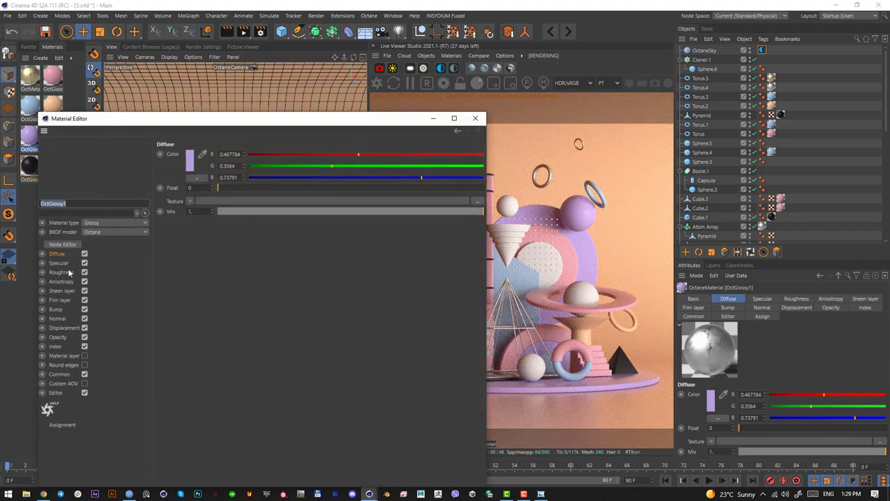
left_click(61, 272)
left_click(190, 201)
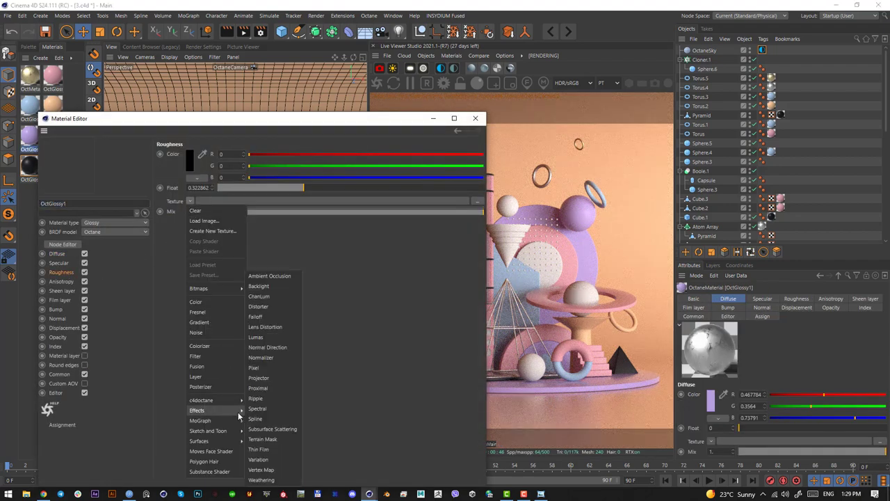
mouse_move(201, 400)
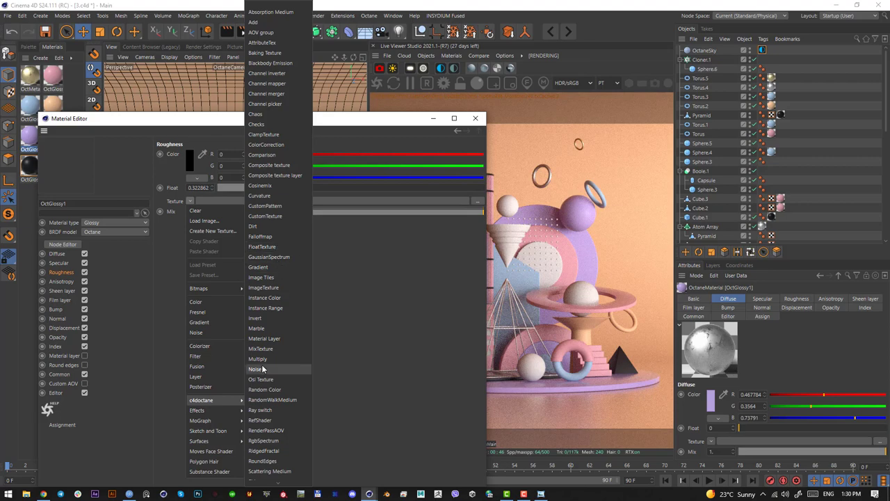
left_click(282, 288)
left_click(477, 162)
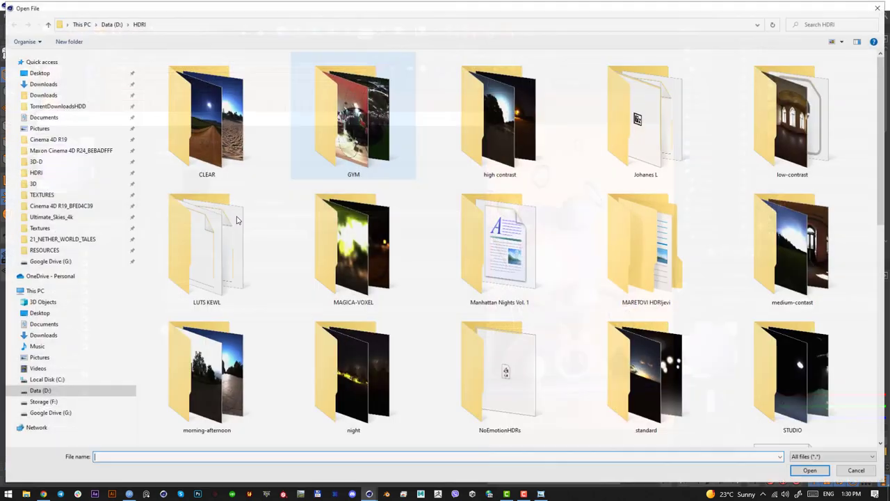
scroll(367, 297, "down", 5)
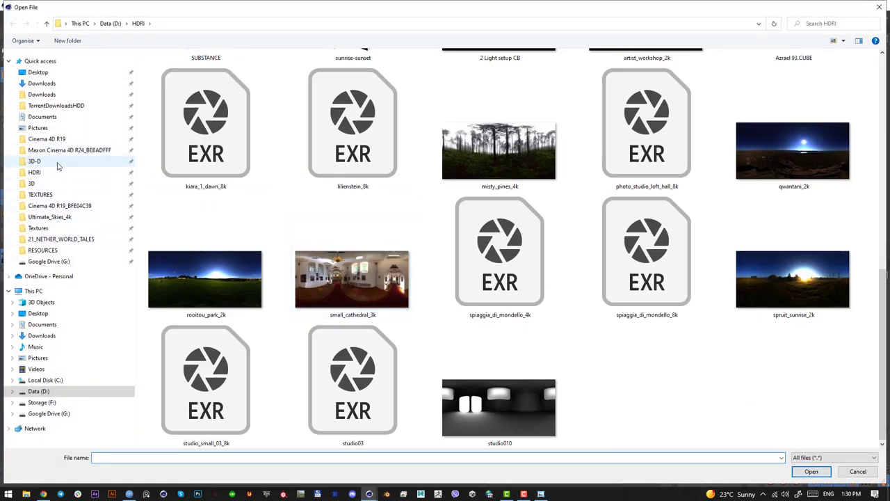
left_click(40, 194)
double_click(353, 376)
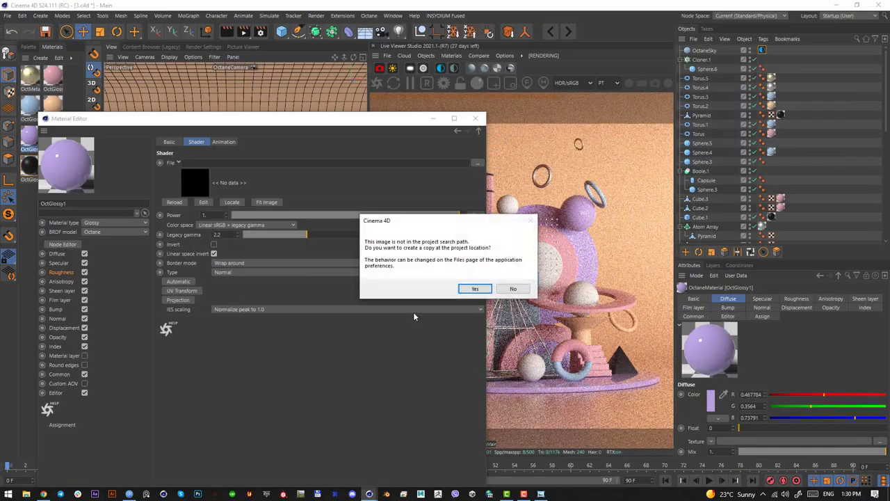
left_click(513, 288)
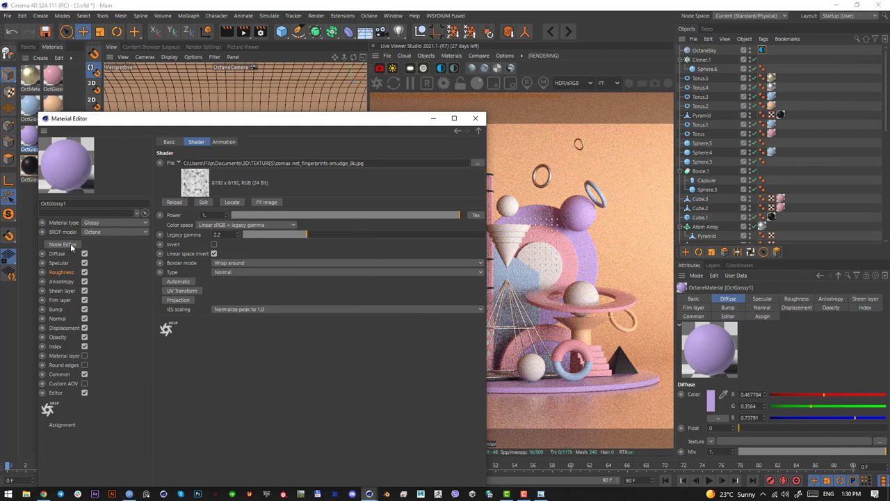
Step: Try the zomax-net_fingerprints-smudge_8k.jpg ImageTexture as the purple material's bump map, and clear it from the channel
left_click(67, 309)
left_click(188, 157)
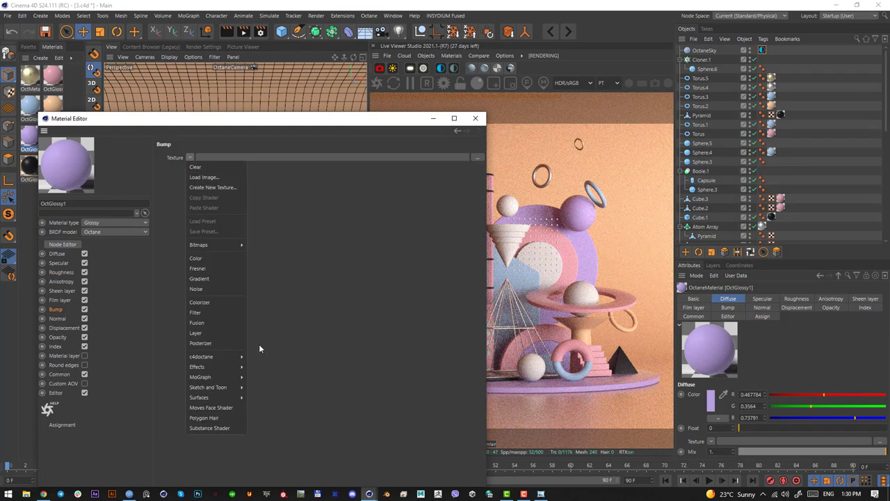
mouse_move(243, 356)
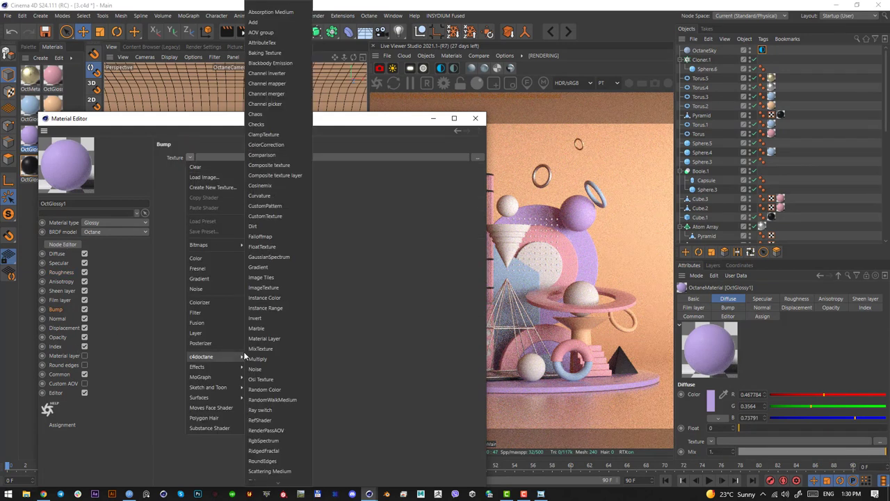
left_click(285, 288)
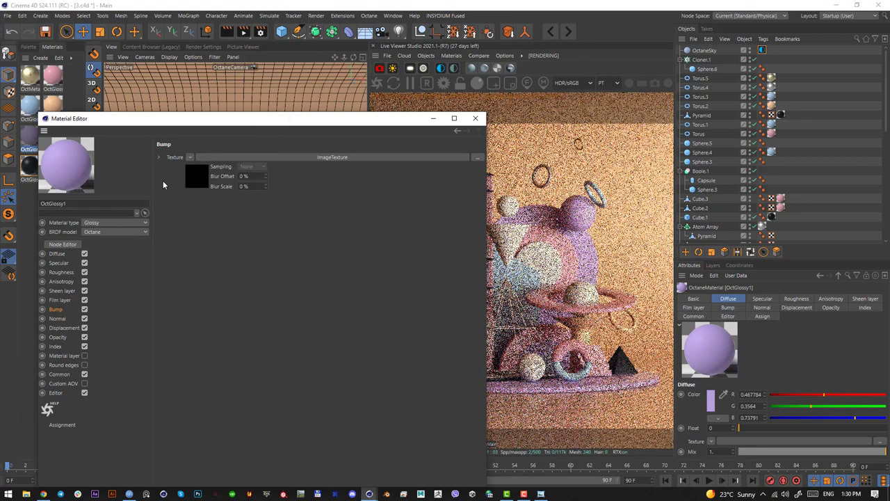
left_click(197, 177)
left_click(479, 164)
scroll(354, 295, "down", 2)
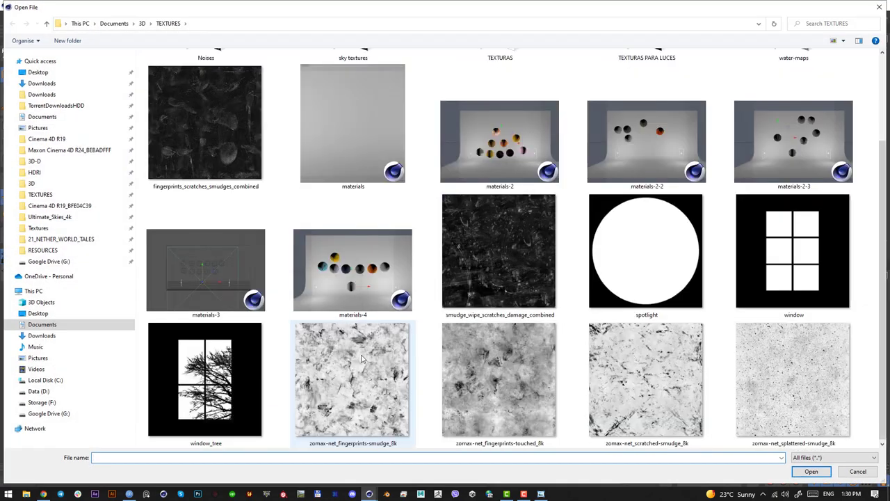
double_click(363, 347)
left_click(510, 290)
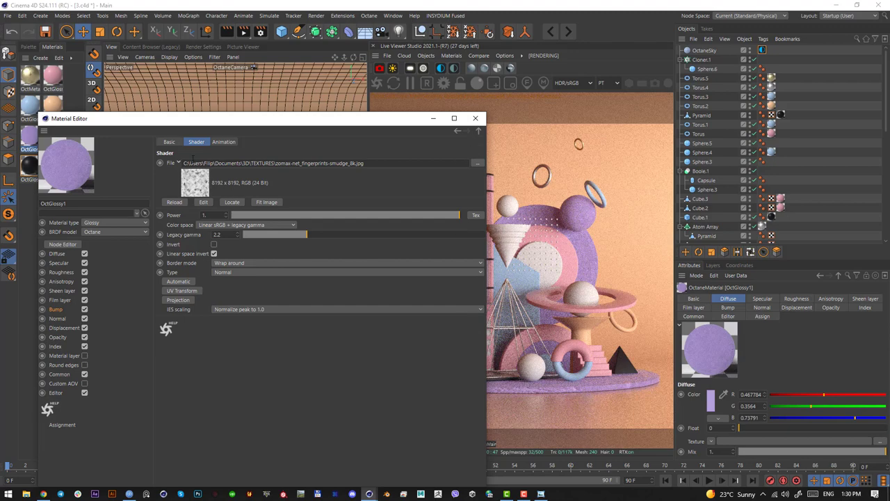
left_click(57, 309)
left_click(190, 157)
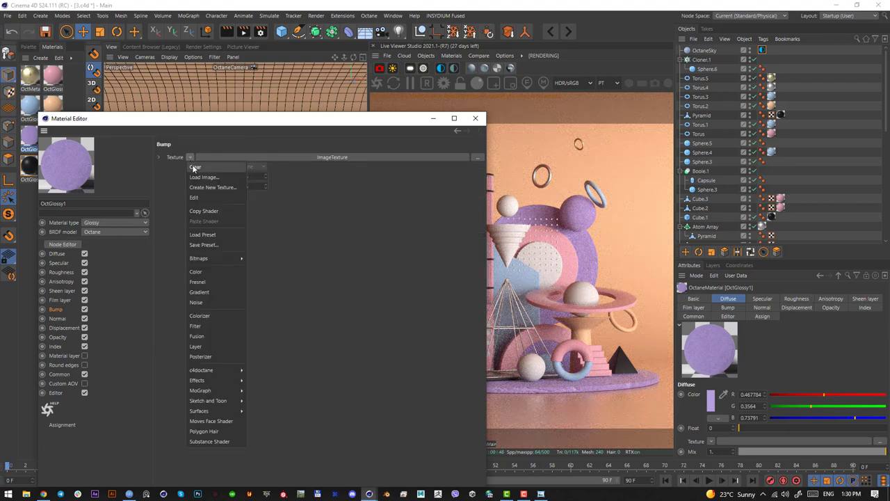
left_click(195, 168)
Step: Add a new Octane ImageTexture shader to the purple glossy material's bump channel
left_click(190, 157)
mouse_move(201, 356)
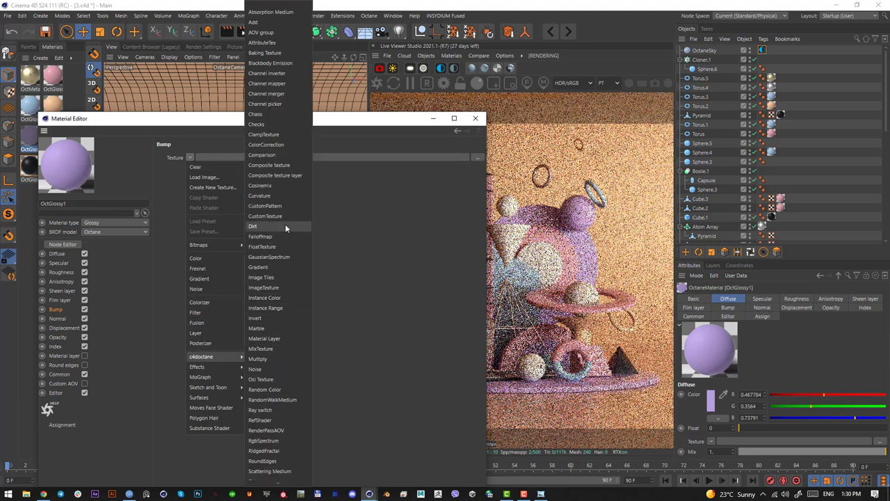
left_click(285, 289)
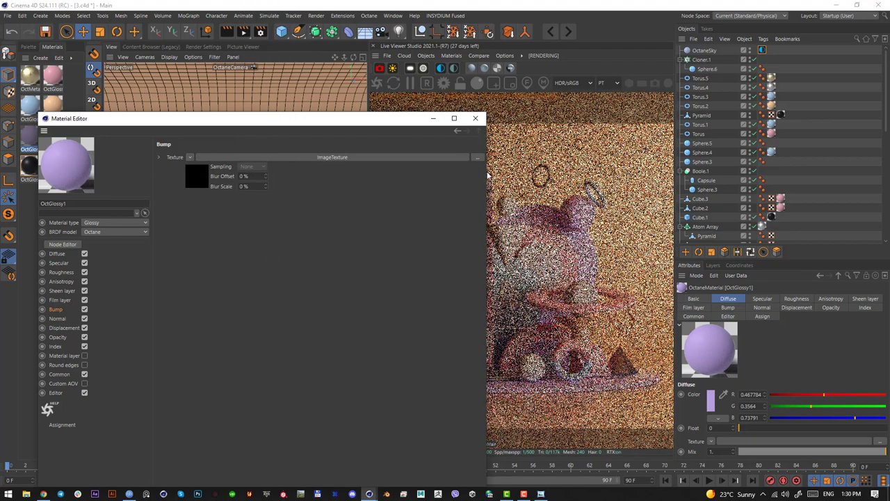
Step: Load ScratchesLight001_OVERLAY_VAR1_HIRES.jpg from the POLIIGON Surface Imperfections Scratches folder as the bump image, without copying it to the project
left_click(479, 164)
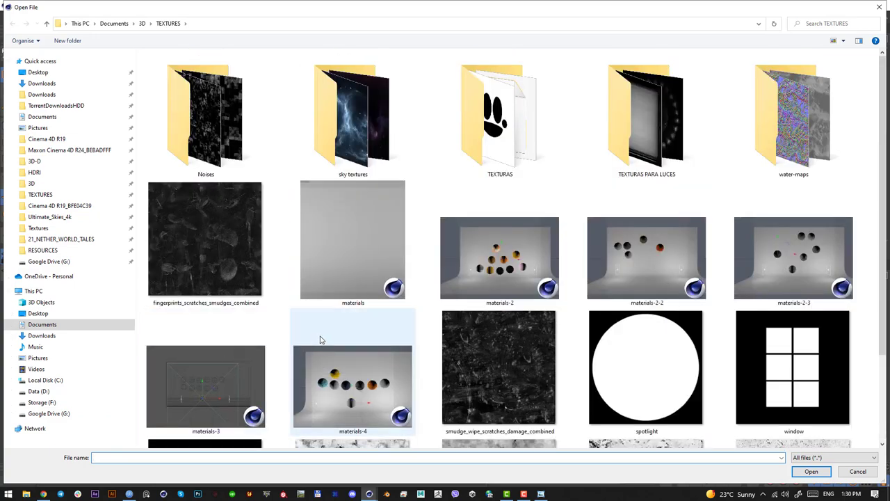
double_click(495, 158)
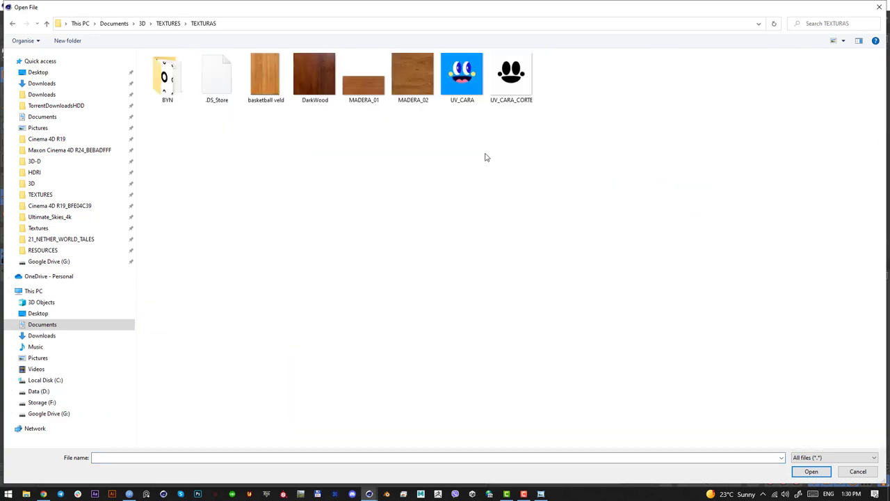
left_click(58, 404)
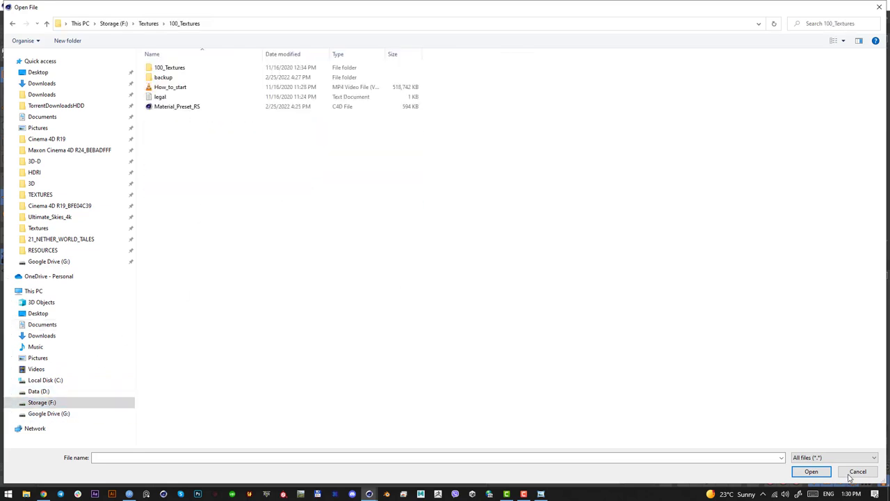
left_click(143, 25)
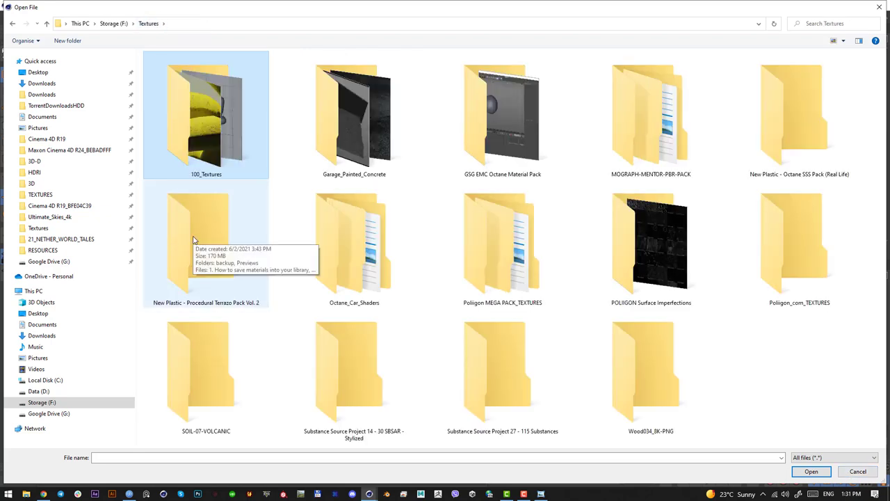
double_click(697, 252)
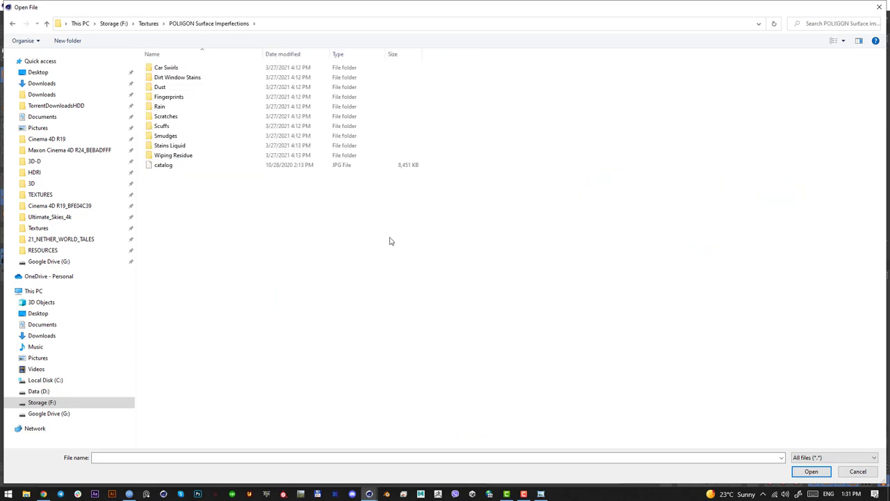
double_click(185, 130)
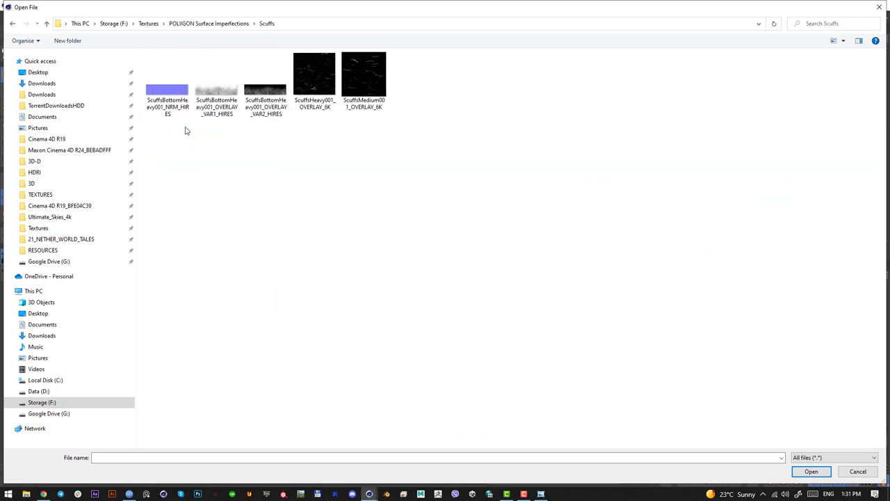
left_click(12, 23)
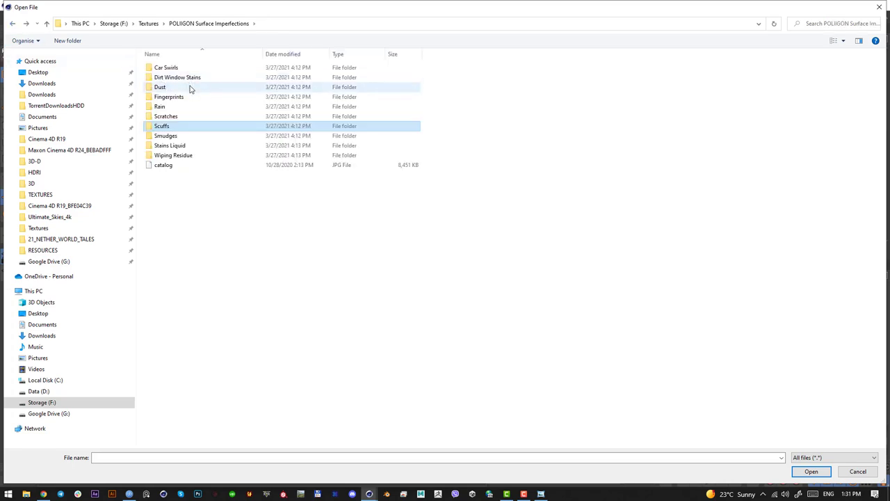
double_click(195, 117)
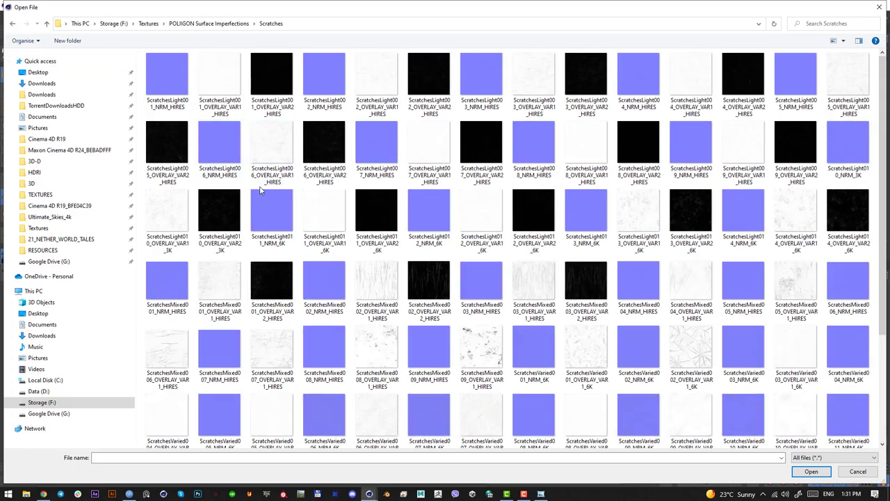
double_click(224, 115)
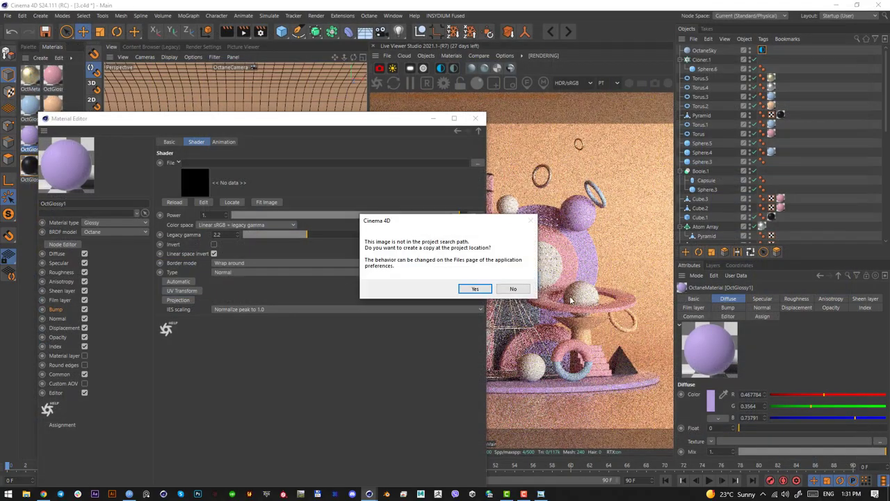
left_click(512, 288)
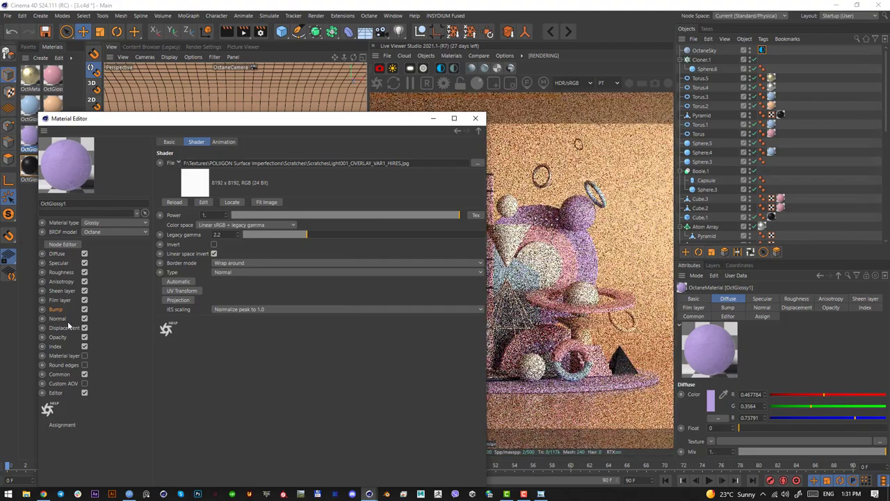
Step: Load ScratchesLight001_NRM_HIRES.jpg into the purple glossy material's Normal channel without copying it to the project, and close the Material Editor
left_click(63, 319)
left_click(477, 157)
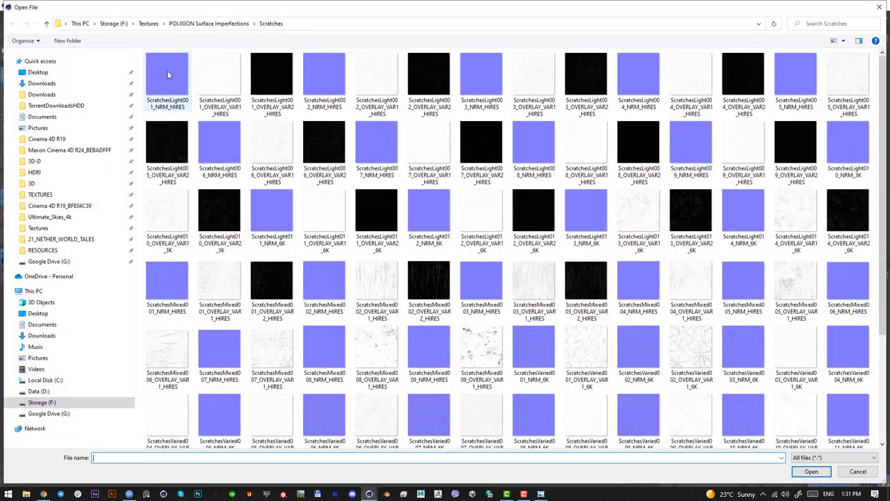
double_click(171, 73)
left_click(513, 288)
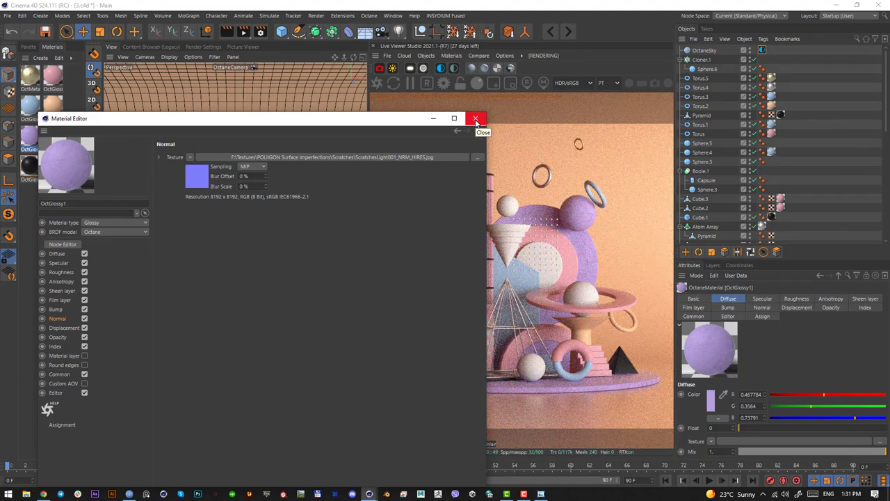
left_click(476, 120)
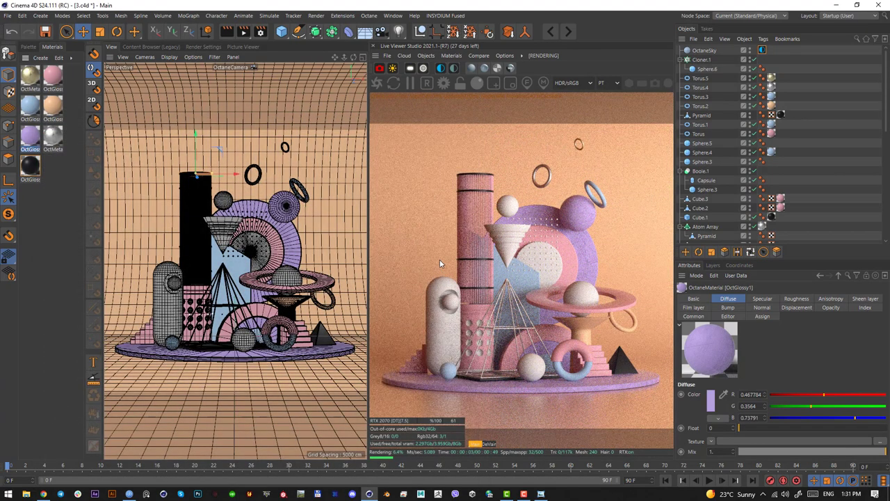
Step: Apply the gold metal material to the small floor sphere in front of the pyramid frame and to the stepped inverted cone
left_click(75, 121)
left_click_drag(216, 306, 249, 341)
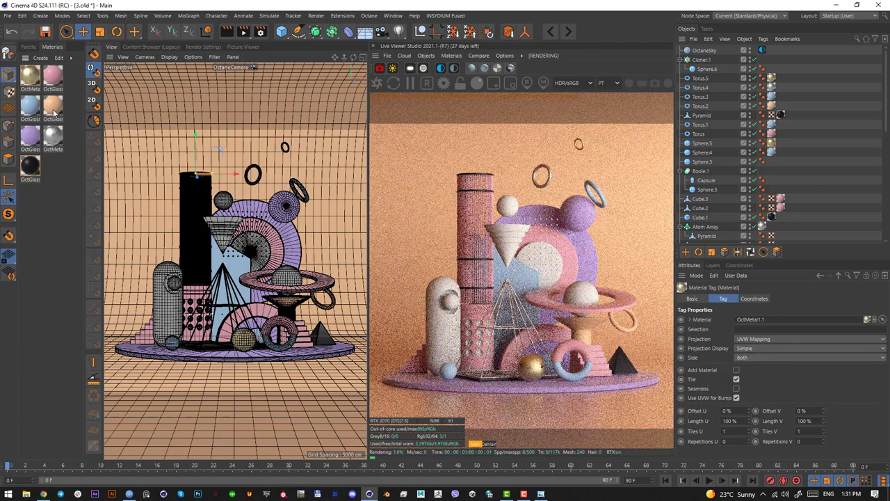
left_click_drag(37, 78, 220, 233)
left_click_drag(179, 273, 181, 272)
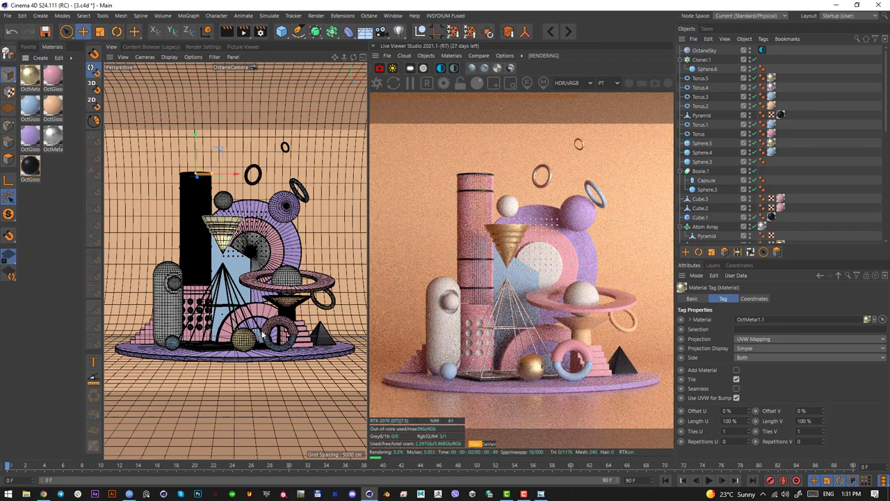
Step: Check the composition against the reference image
left_click(246, 352)
key("r")
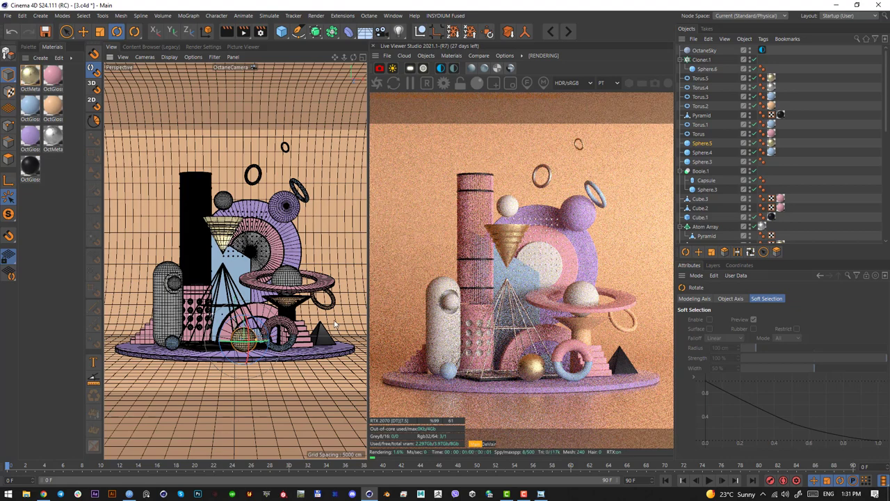
left_click(60, 228)
left_click_drag(0, 157, 622, 150)
key("alt+Tab")
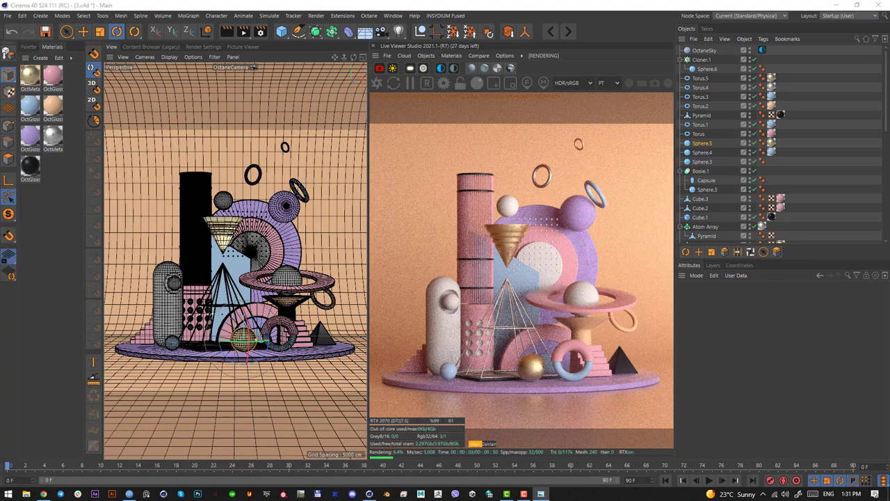
Step: Duplicate the light blue glossy material
left_click(30, 106)
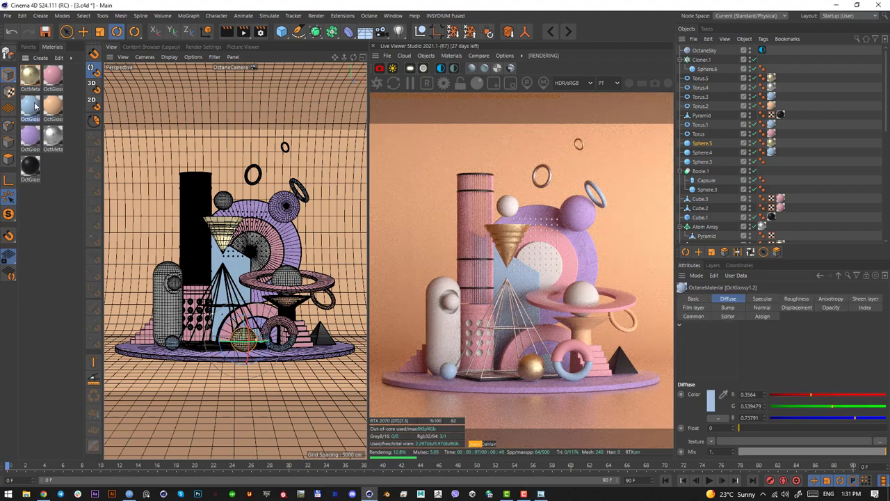
key("ctrl+c")
key("ctrl+v")
double_click(30, 75)
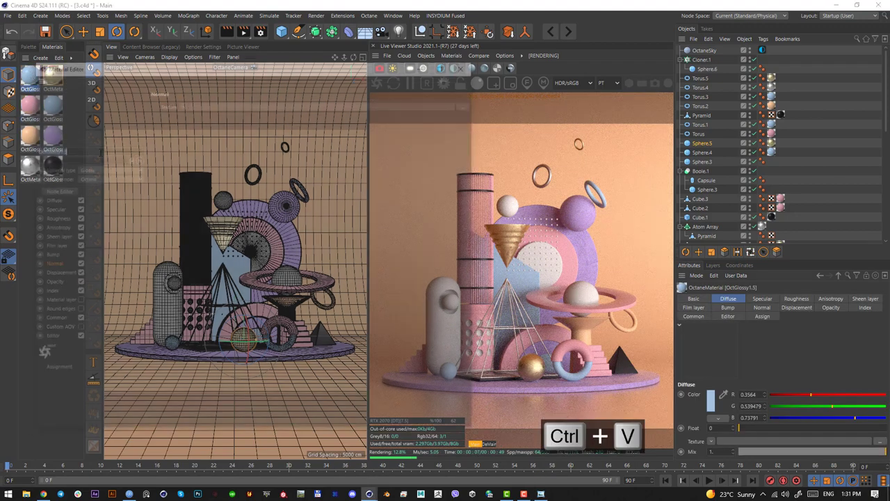
left_click(62, 189)
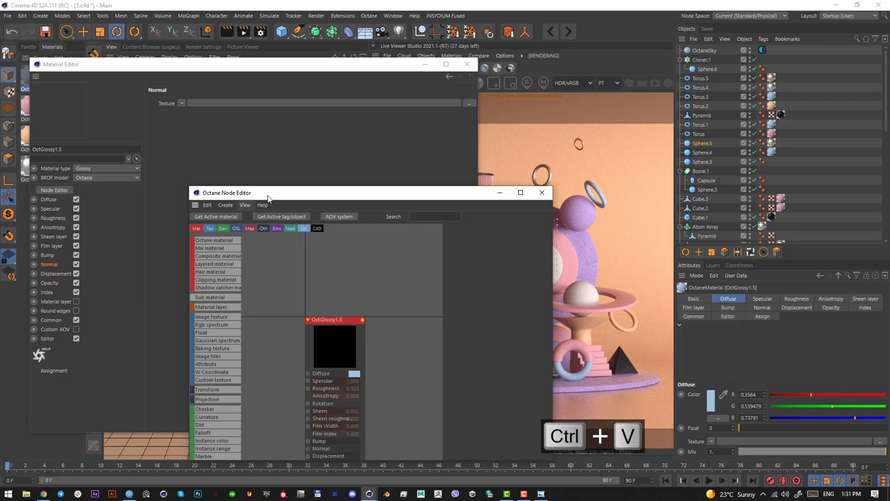
left_click_drag(269, 198, 139, 105)
left_click_drag(65, 65, 75, 67)
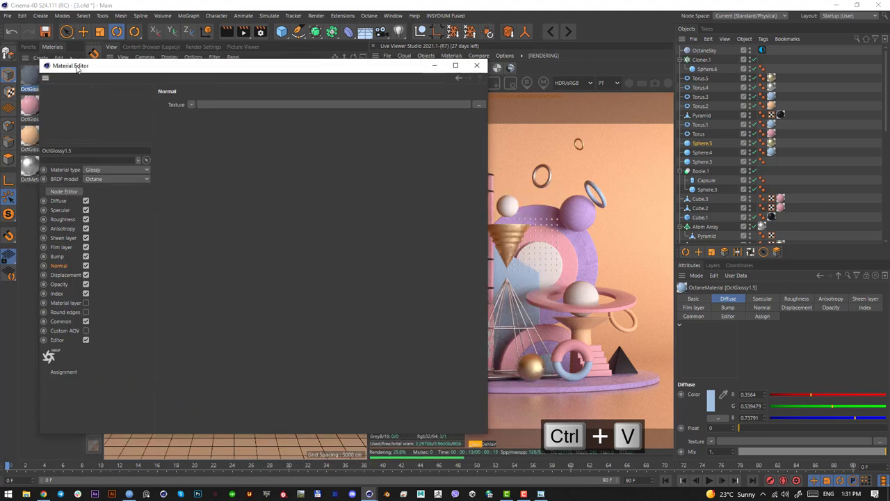
left_click(458, 66)
left_click(416, 93)
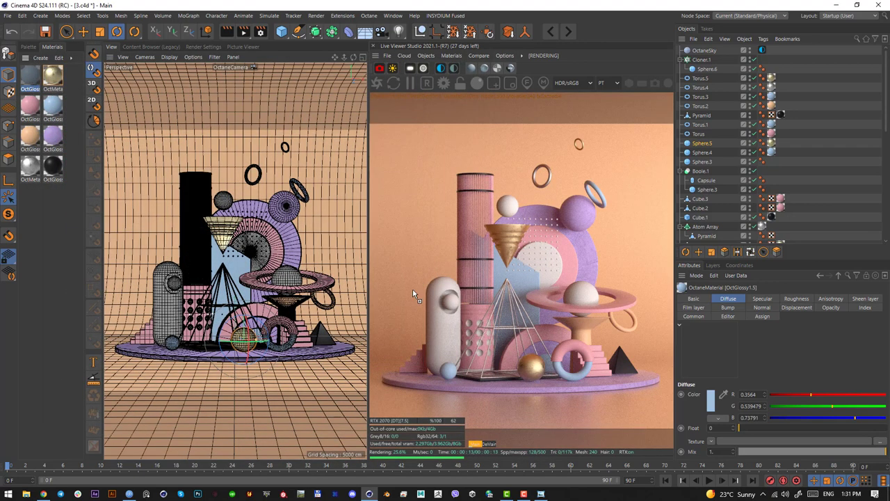
Step: Apply the duplicated blue glossy material to the tall capsule and open that material in the Octane Node Editor
left_click_drag(419, 322, 439, 325)
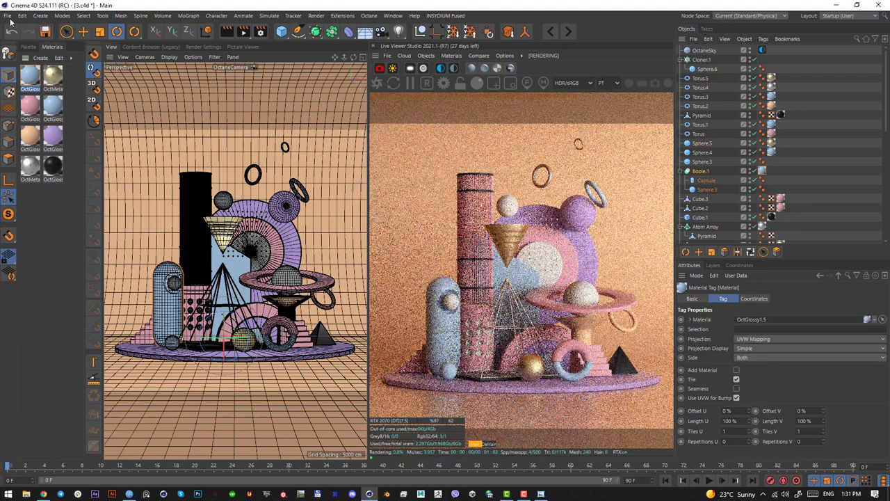
double_click(30, 77)
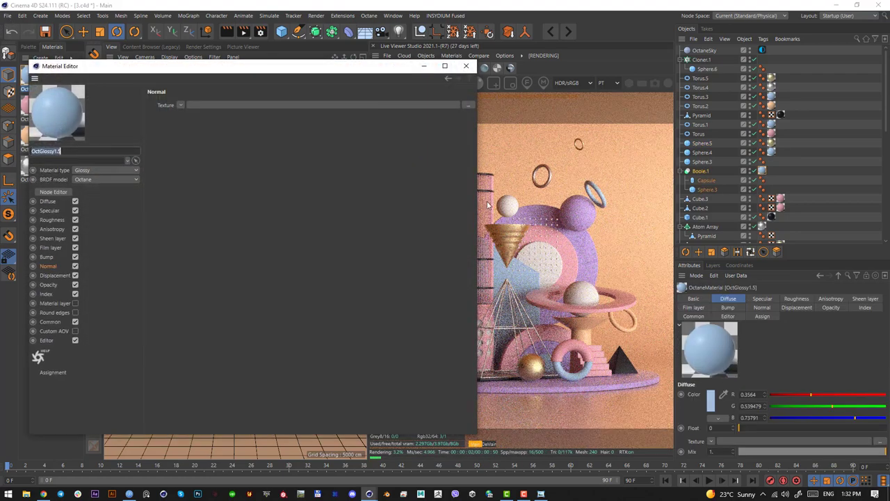
left_click_drag(478, 199, 51, 81)
left_click(53, 191)
left_click_drag(100, 239, 151, 192)
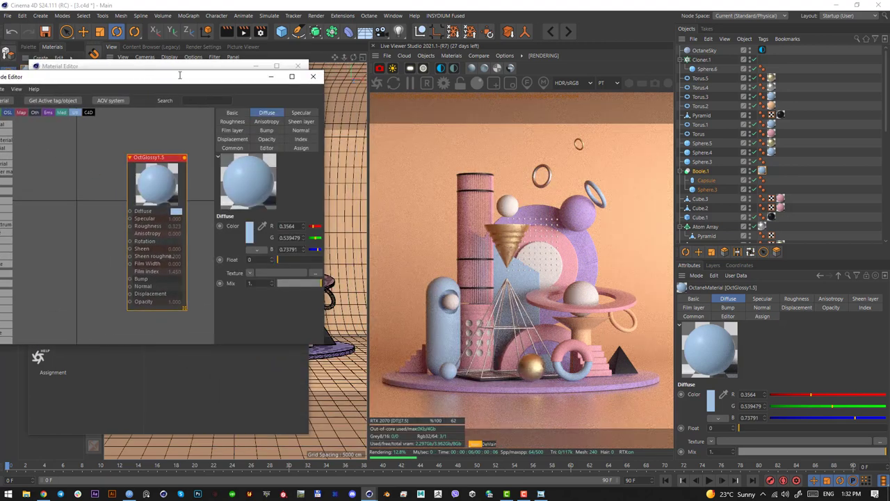
left_click_drag(149, 82, 247, 74)
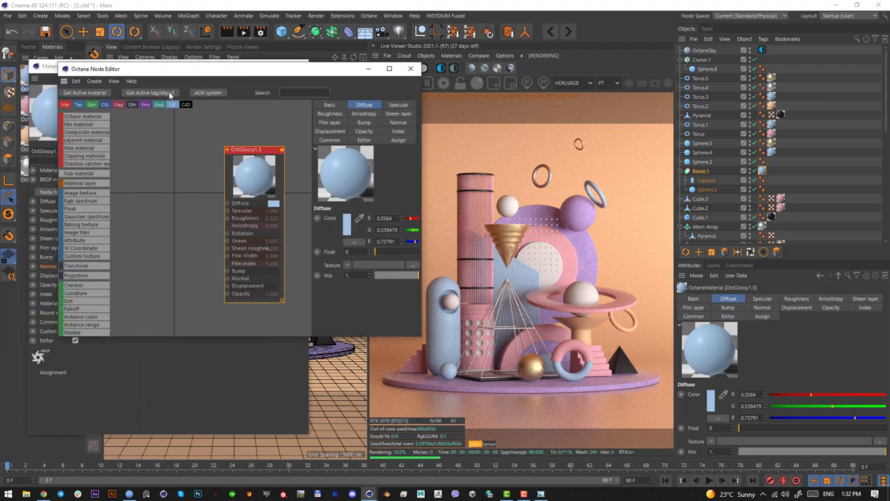
Step: Add a Gradient generator node to the capsule material's node graph
left_click(294, 93)
type("grad")
left_click_drag(86, 117, 145, 203)
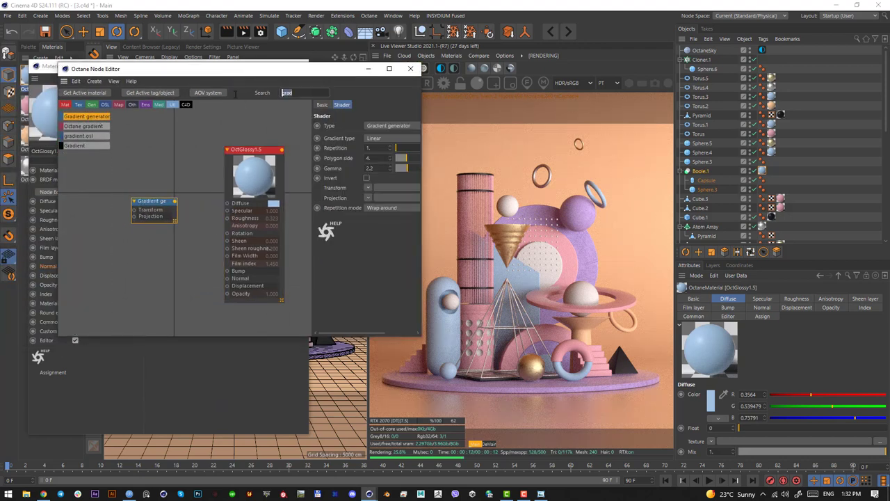
Step: Add an Octane noise node beside the capsule material and delete the Gradient generator node
type("noise")
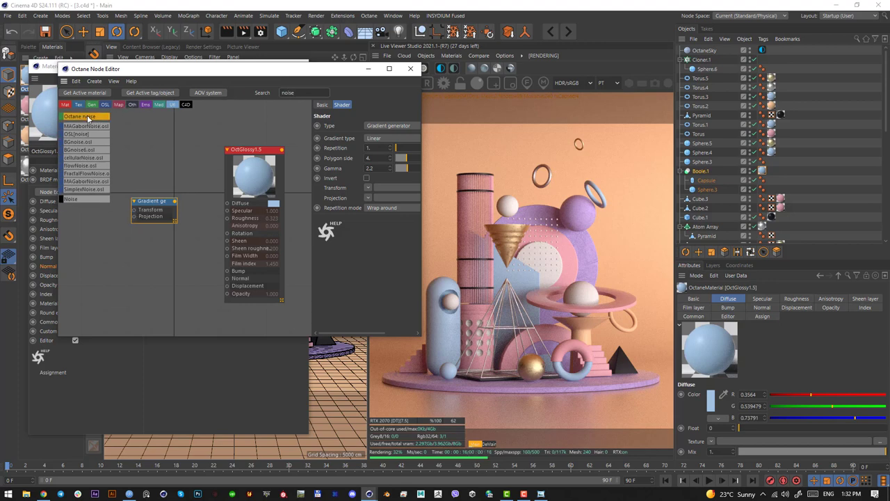
left_click_drag(176, 172, 176, 172)
left_click_drag(156, 202, 110, 212)
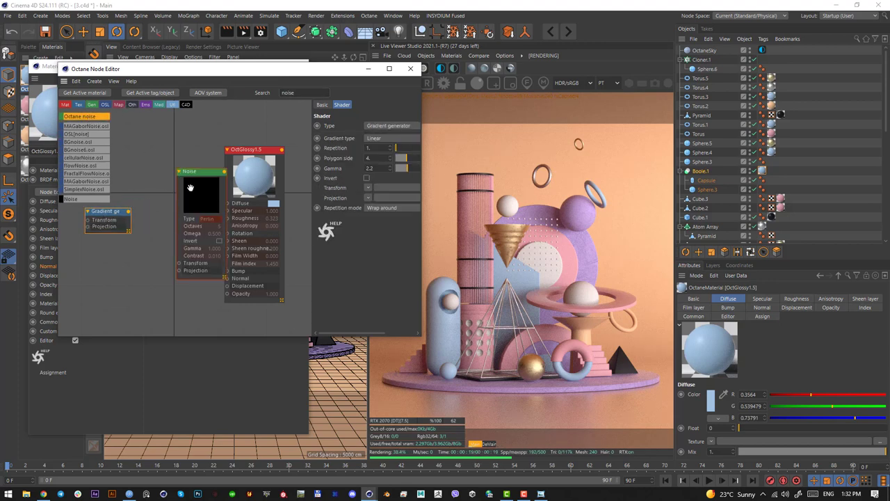
left_click_drag(189, 187, 158, 183)
left_click_drag(112, 214, 117, 229)
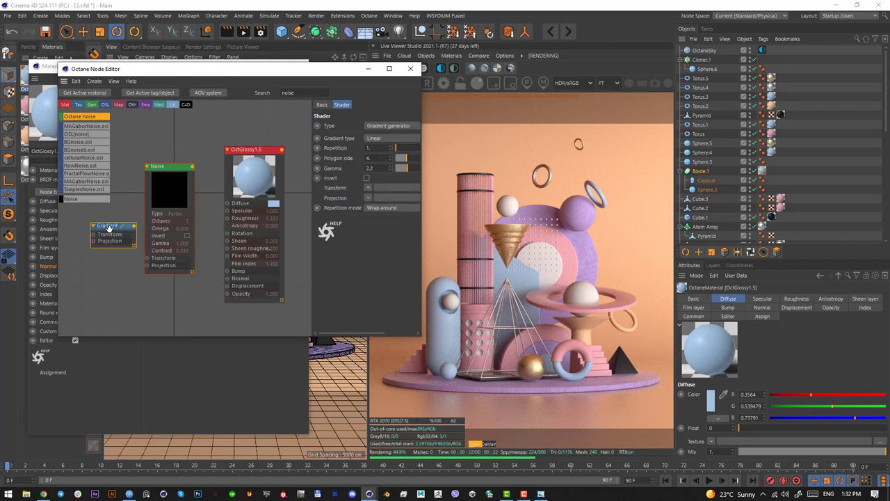
key("Delete")
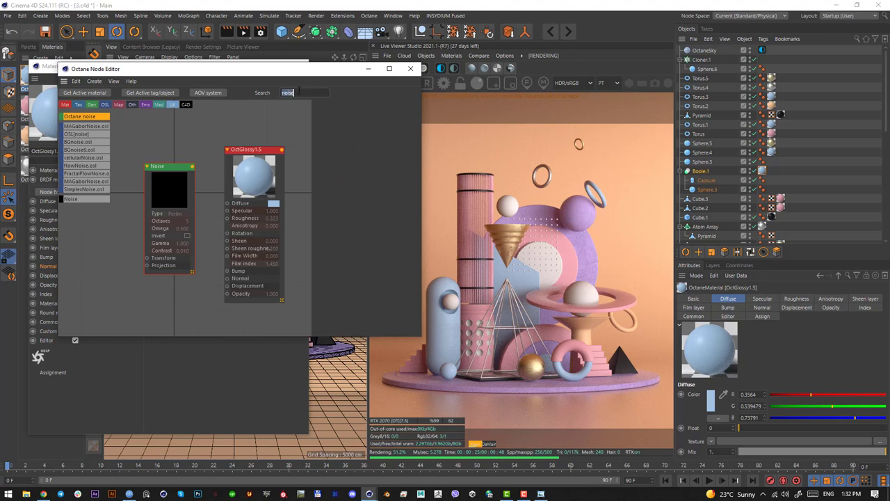
Step: Add an Octane gradient node, feeding the Noise node into its texture and its output into the material's Diffuse
type("grad")
left_click_drag(106, 128, 141, 217)
left_click_drag(180, 186, 227, 203)
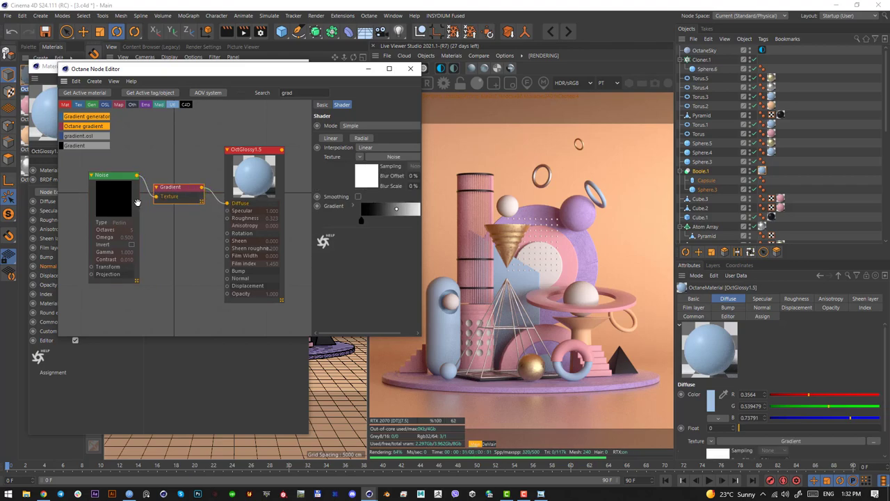
Step: Raise the Noise node's contrast to the maximum for a hard-edged patch pattern
mouse_move(115, 196)
left_mouse_down()
mouse_move(123, 198)
mouse_move(116, 198)
left_mouse_up()
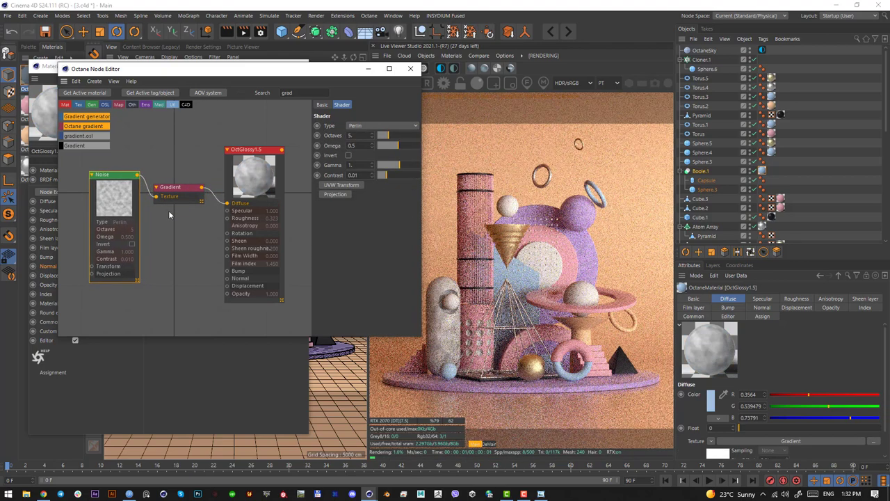
left_click(371, 221)
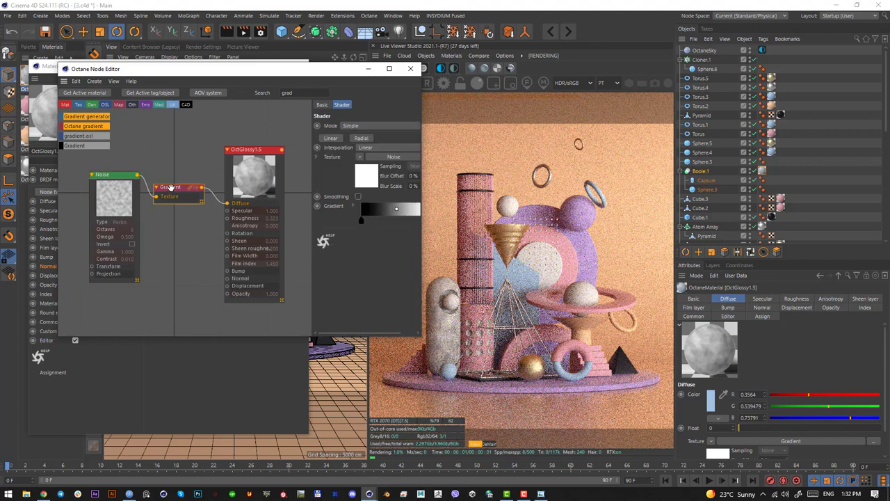
left_click(129, 202)
left_click_drag(388, 175, 457, 181)
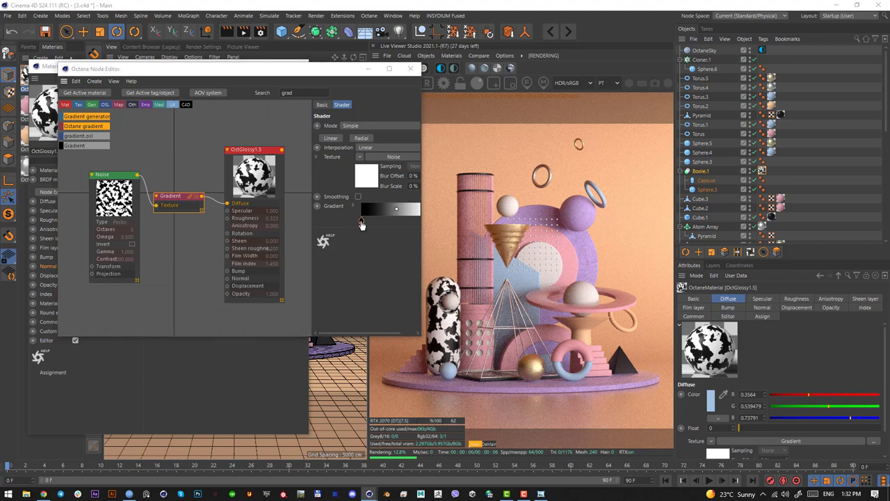
Step: Set the gradient's black knot to grey-blue A3B3BC by sampling the blue shape in the render
double_click(360, 222)
left_click(339, 210)
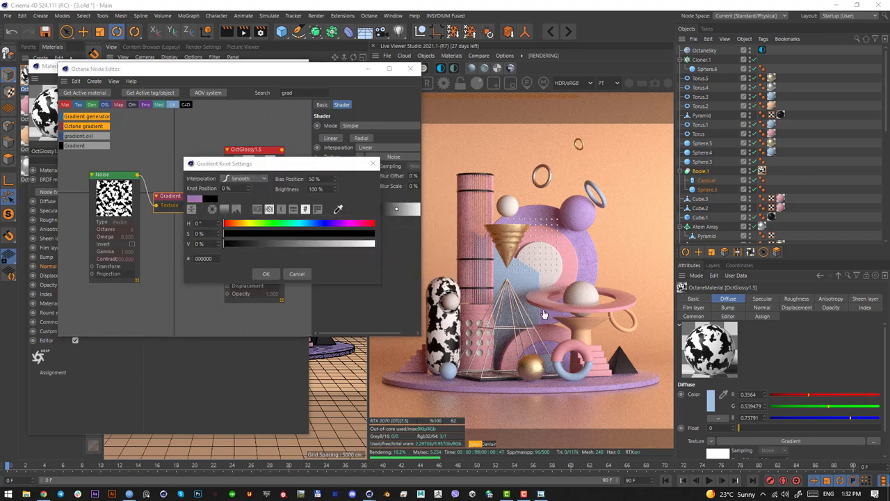
left_click(528, 314)
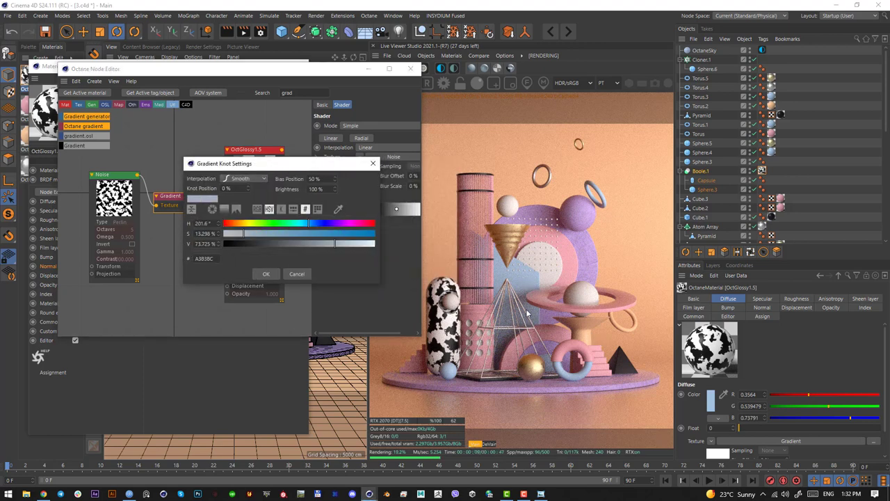
left_click(265, 275)
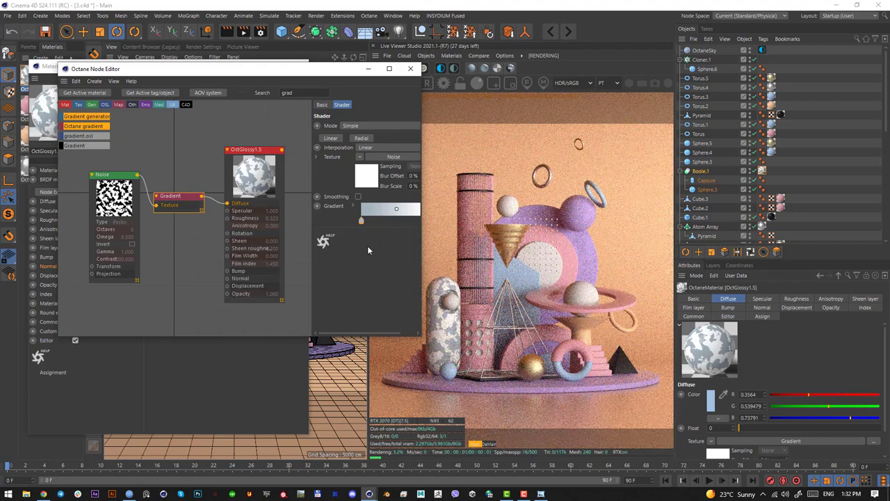
Step: Set the gradient's white knot to a light orange and close the Node Editor and Material Editor
scroll(415, 249, "right", 1)
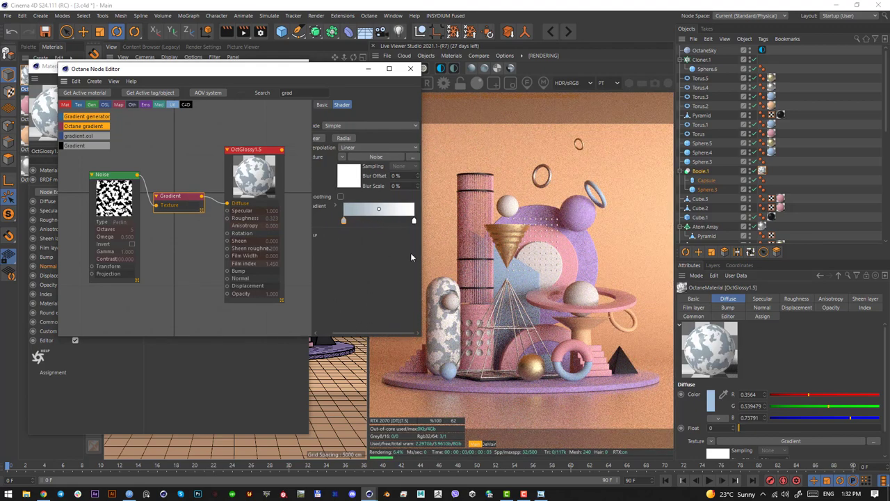
double_click(415, 223)
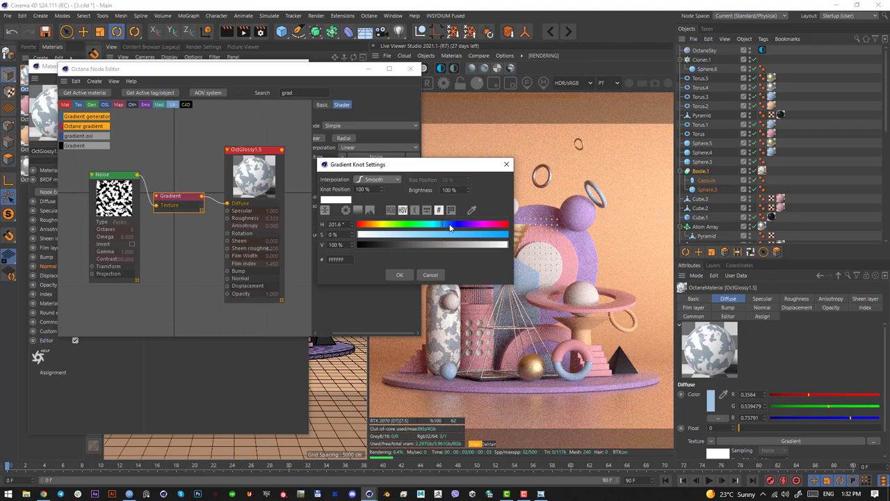
left_click_drag(443, 225, 417, 235)
left_click(409, 275)
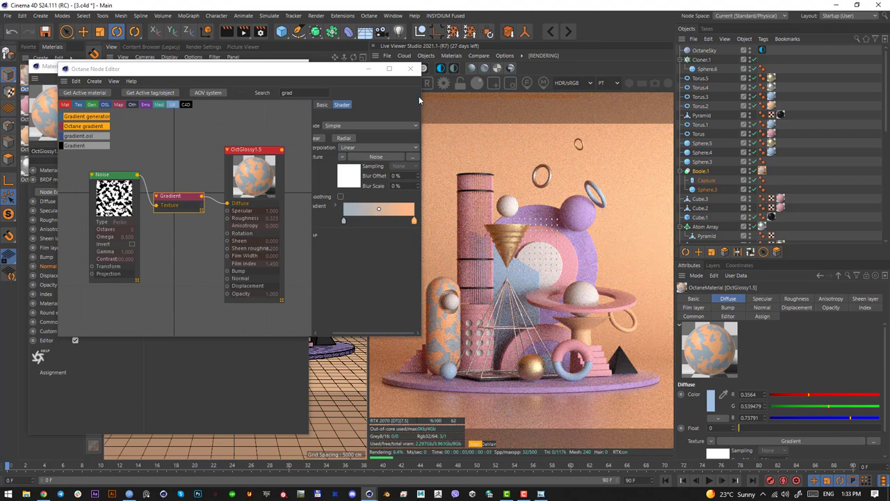
left_click(410, 68)
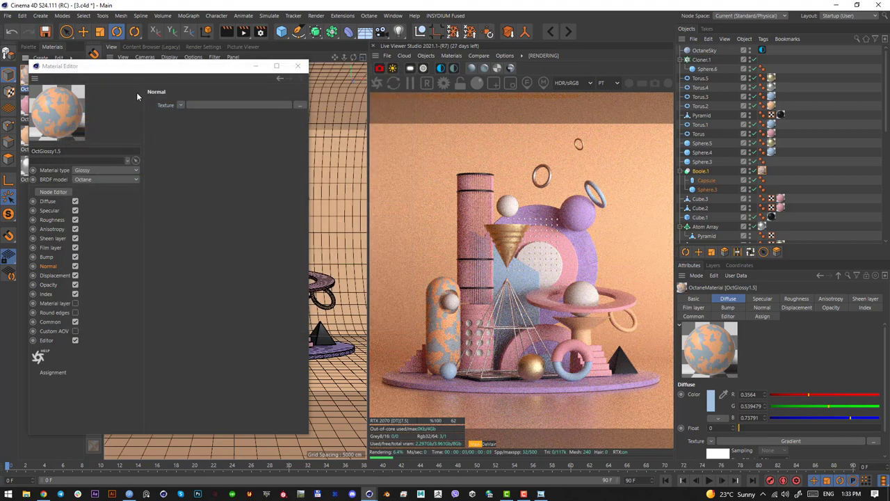
left_click(298, 66)
Step: Apply gold metal to the capsule's small sphere, and the orange-blue patched material to the white dotted disc and the spheres above the cone and pink ring
left_click_drag(60, 81, 176, 285)
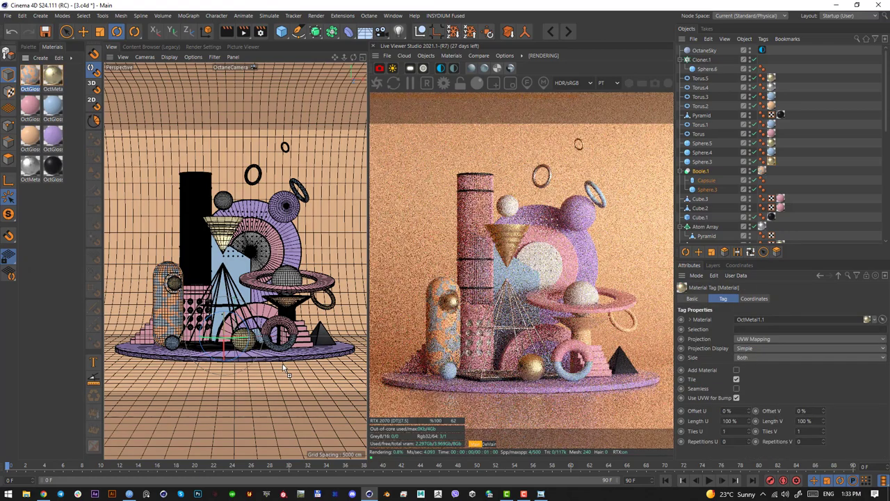
left_click_drag(285, 372, 285, 279)
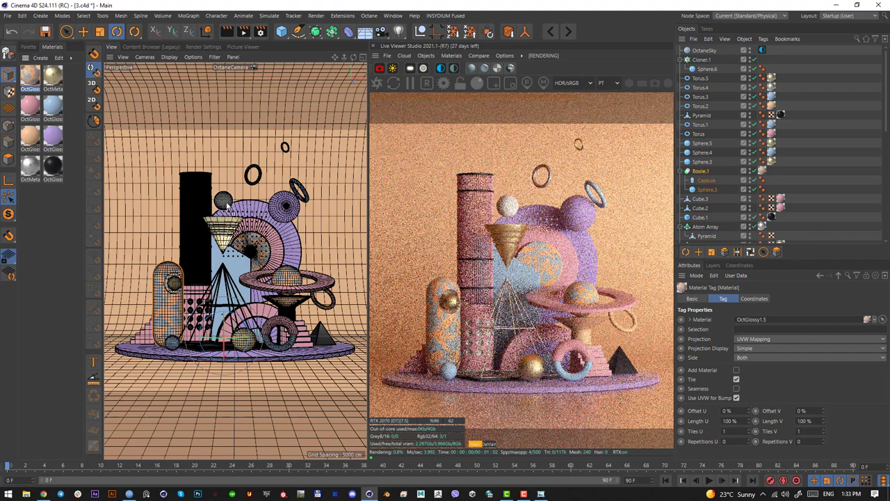
left_click_drag(227, 204, 225, 203)
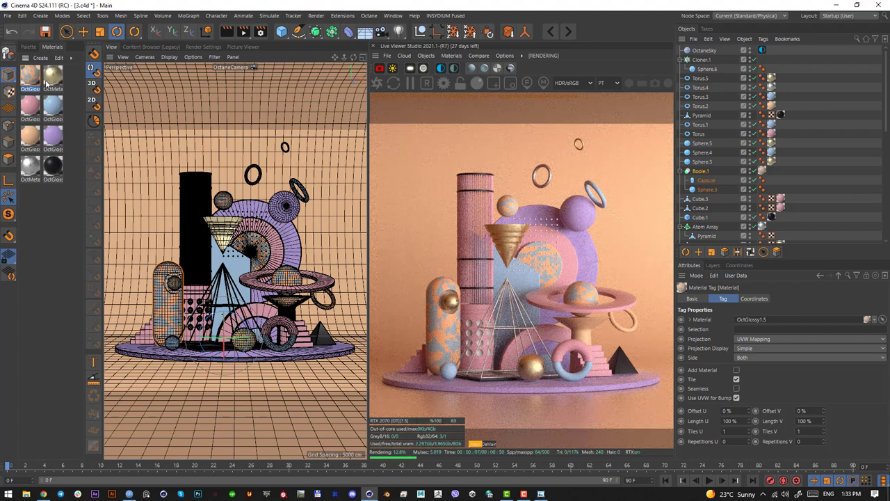
Step: Set the clone count of the radial Cloner around the tall column to 74
left_click(66, 32)
left_click(208, 192)
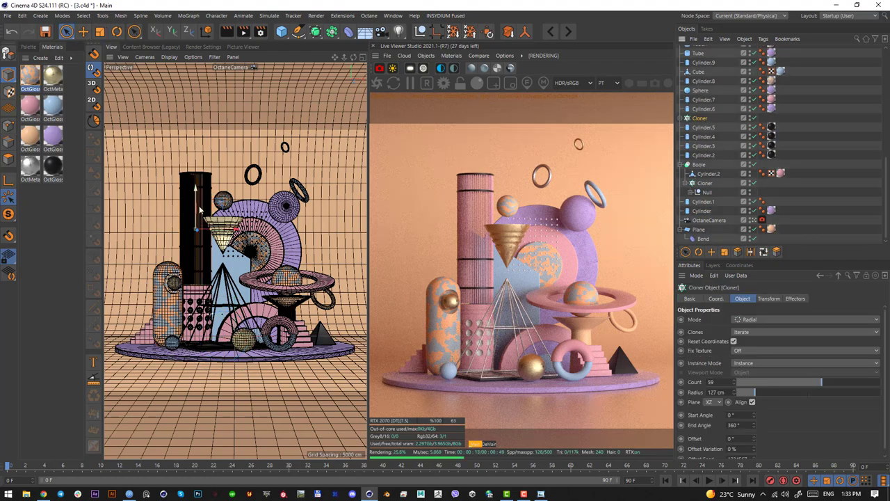
left_click_drag(197, 204, 197, 205)
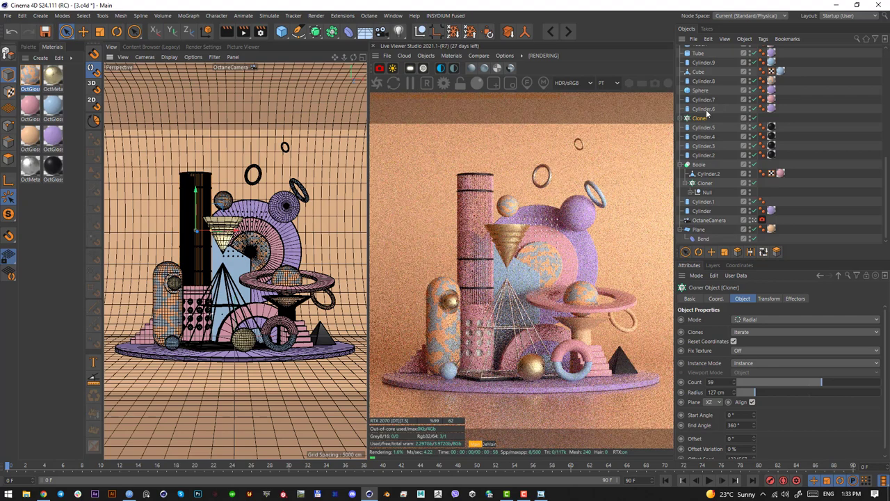
left_click_drag(833, 379, 843, 380)
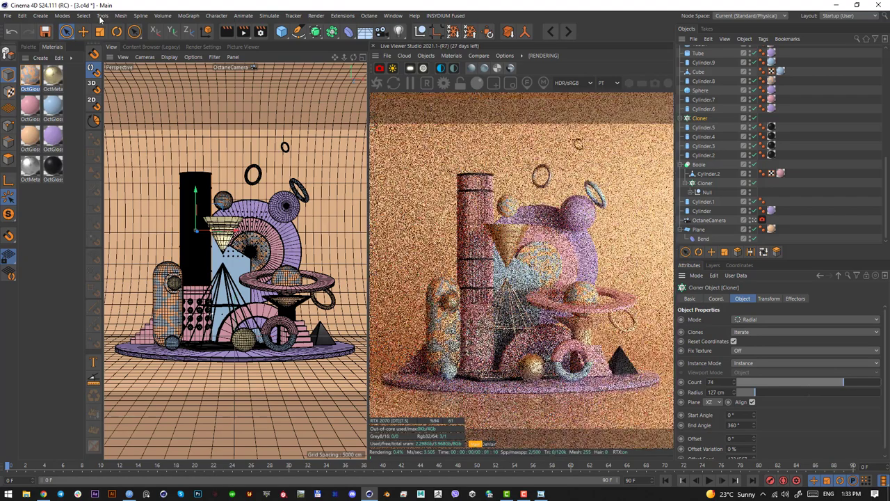
Step: Set the four black column bands, Cylinder.2 to Cylinder.5, to a height of 26.034 cm and a radius of 156.333 cm
left_click(66, 31)
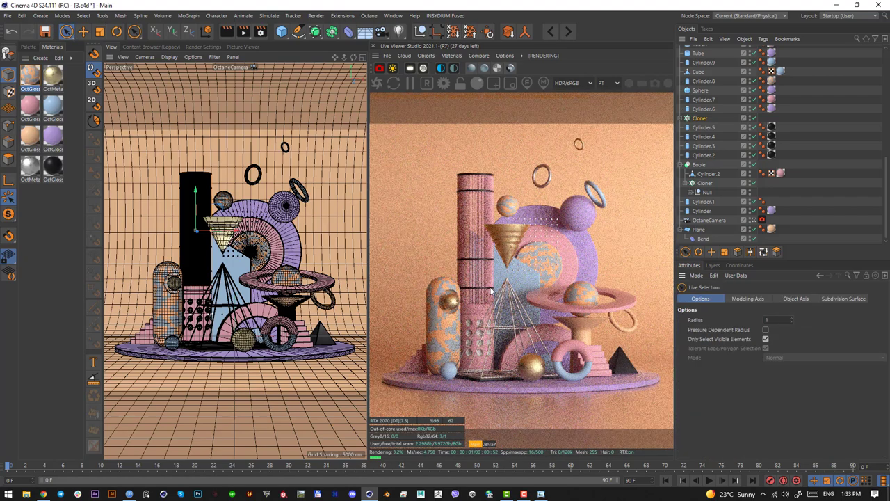
left_click(707, 129)
left_click(711, 155, "shift")
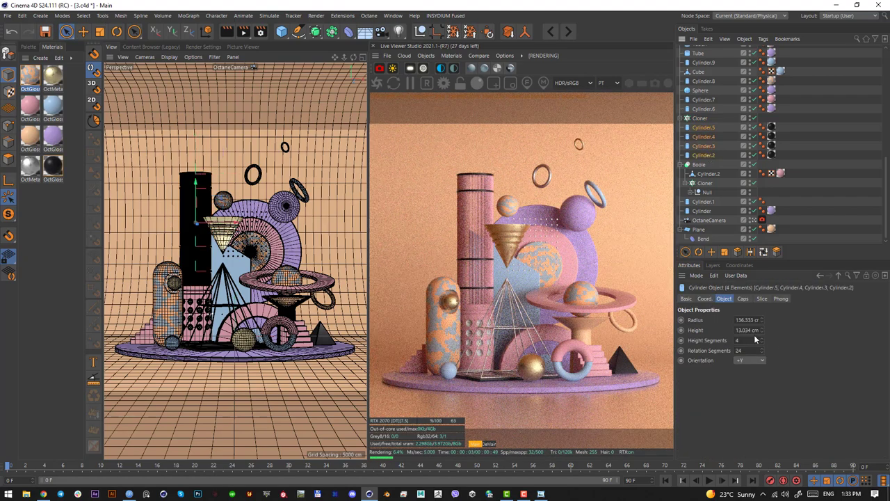
scroll(752, 330, "up", 16)
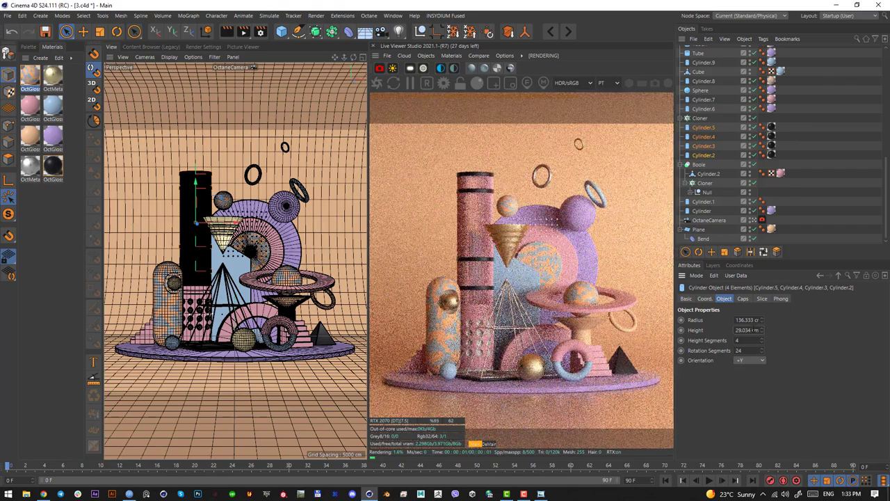
scroll(752, 330, "down", 1)
scroll(757, 320, "up", 16)
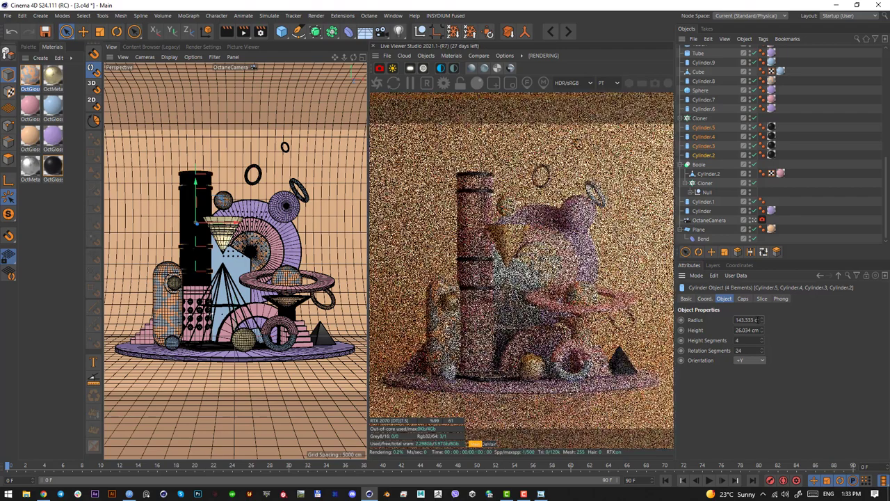
scroll(757, 319, "up", 4)
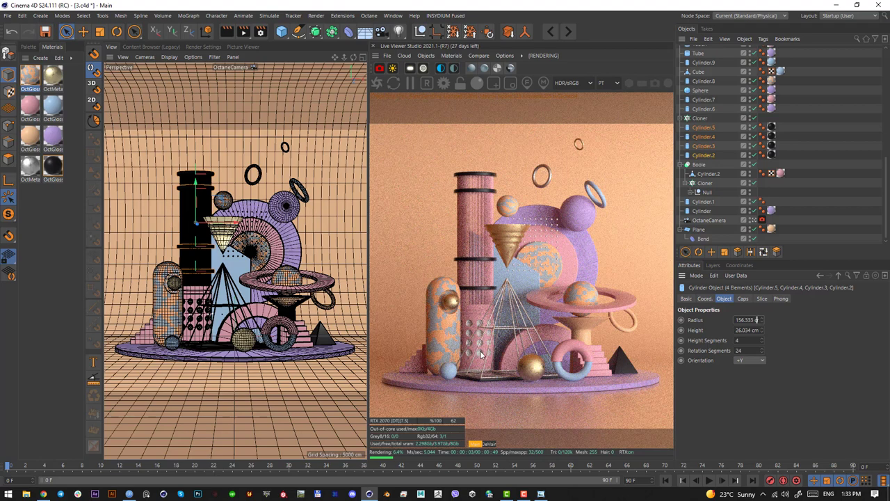
Step: Copy the pink material tag from Cylinder.2 in the Boole to the Null holding the cloned cutting spheres
left_click(711, 183)
left_click(702, 193)
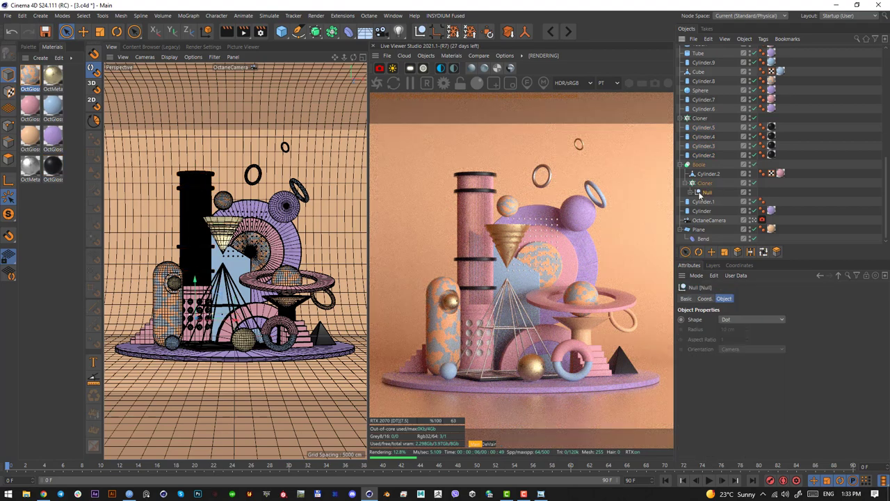
left_click(700, 192)
left_click(706, 183)
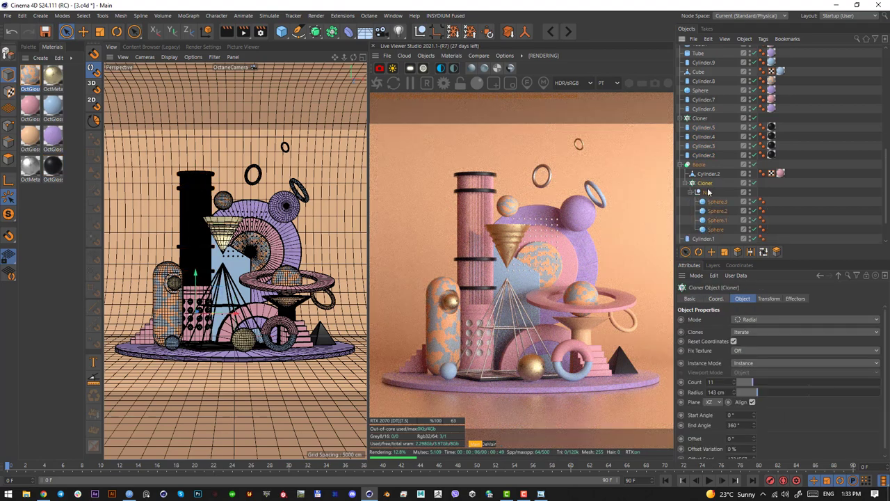
left_click(780, 174)
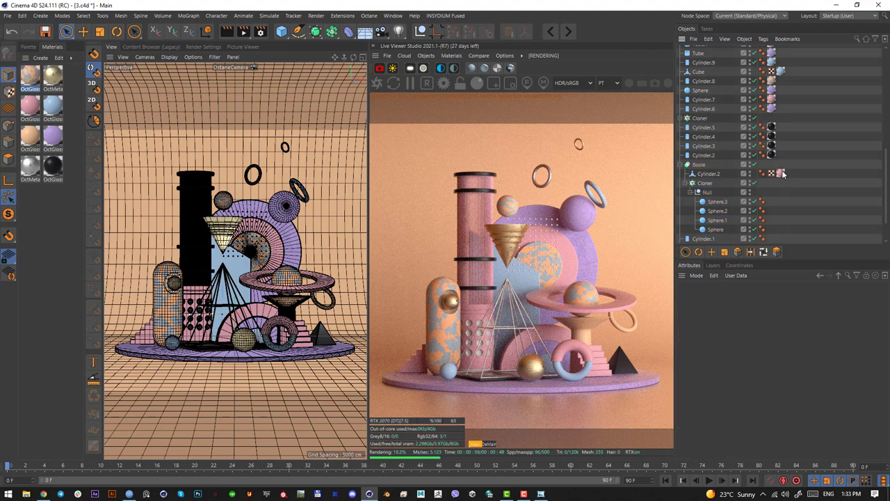
left_click_drag(782, 179, 763, 192, "ctrl")
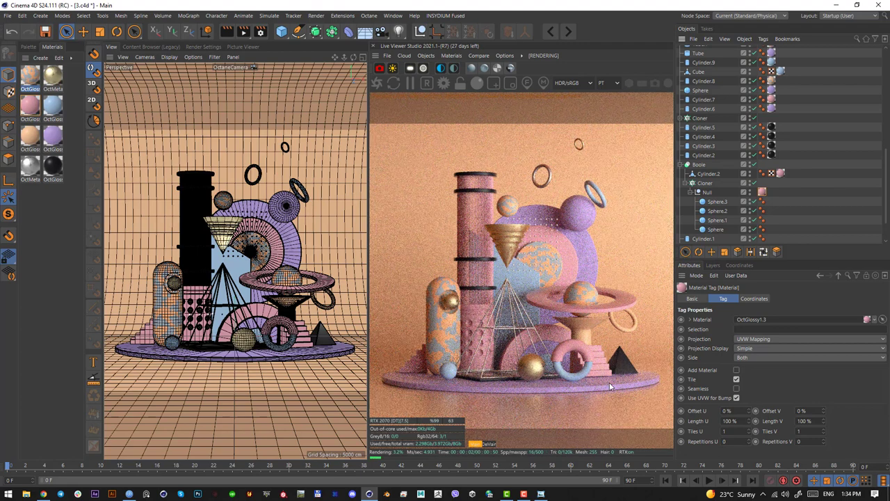
Step: Try the purple glossy material on the perforated cylinder at the column's base
left_click(310, 344)
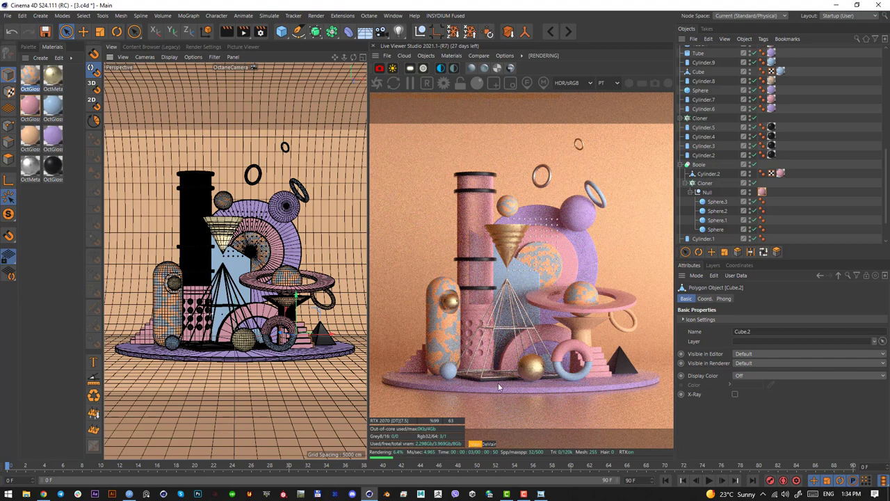
left_click_drag(53, 137, 198, 342)
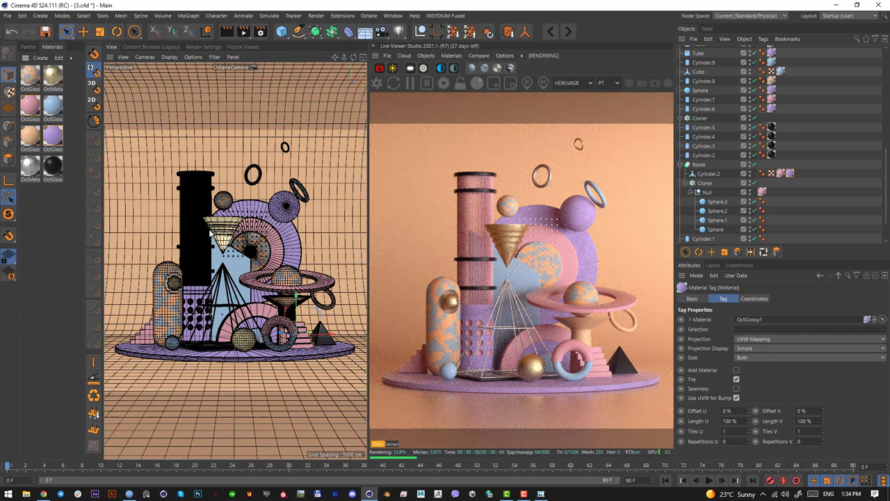
Step: Apply the silver OctMetal1 material to Cloner.1, the grid of small spheres in front of the discs
left_click(262, 243)
scroll(831, 101, "up", 10)
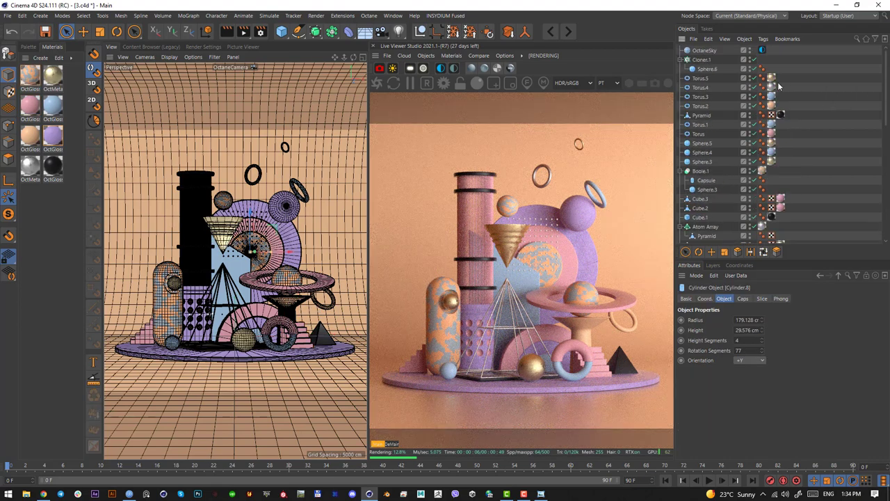
left_click(703, 60)
right_click(30, 169)
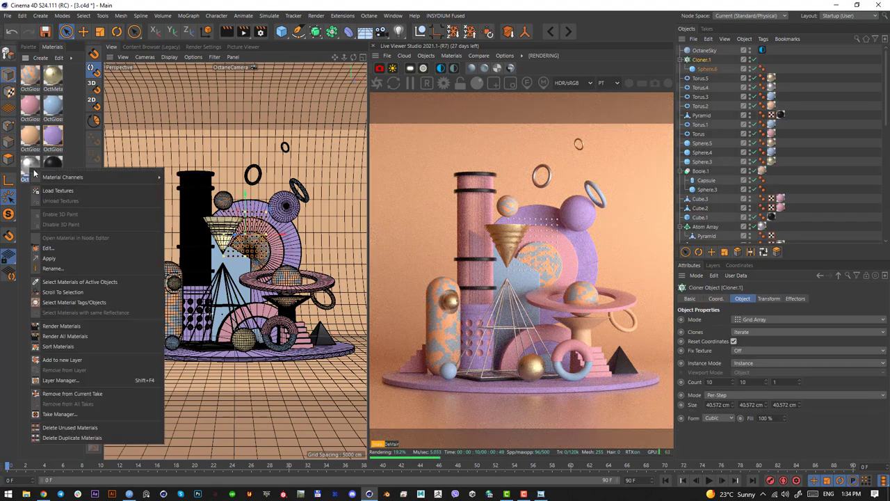
left_click(64, 260)
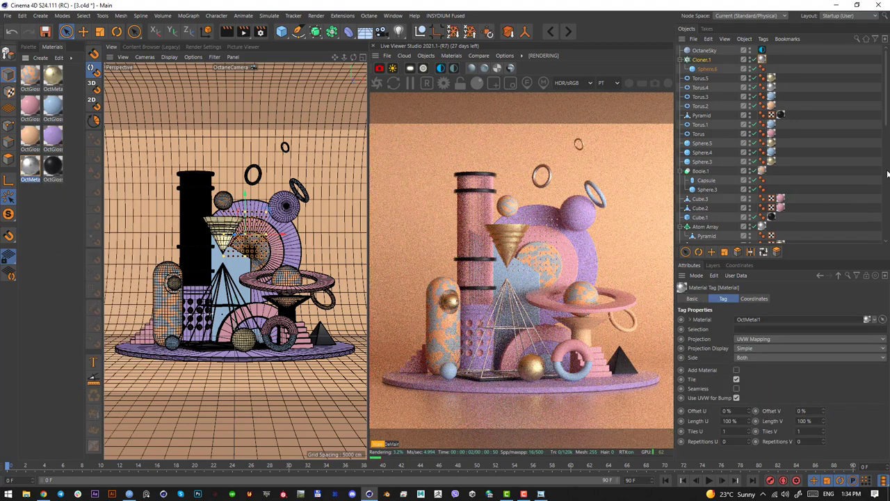
Step: Inspect the set and backdrop from outside the Octane camera, and return to the camera view
scroll(807, 194, "down", 5)
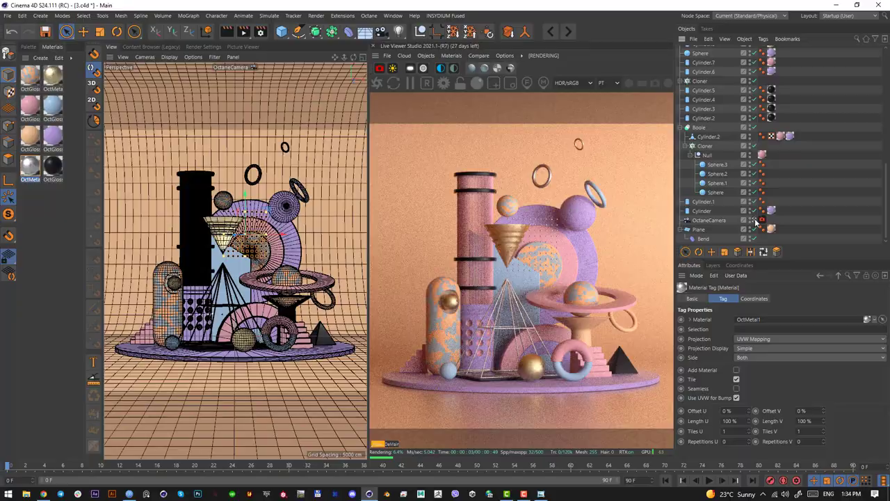
left_click(755, 221)
left_click_drag(318, 288, 80, 272, "alt")
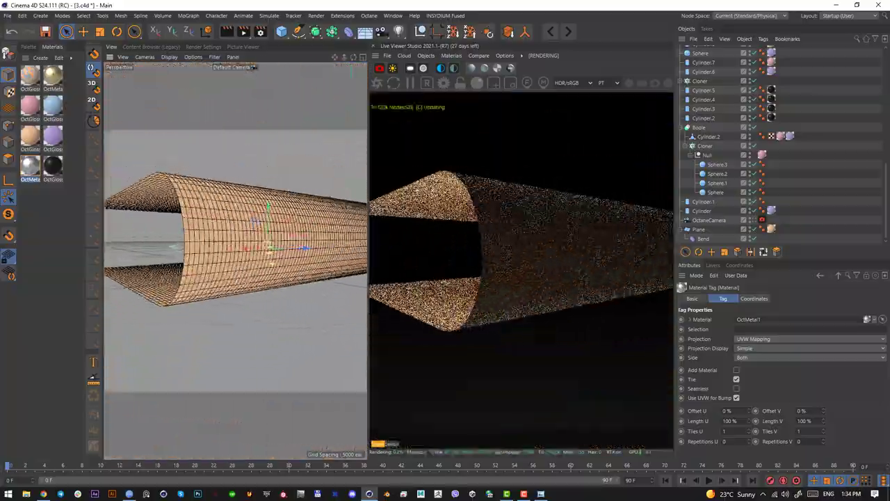
left_click_drag(230, 277, 255, 255, "alt")
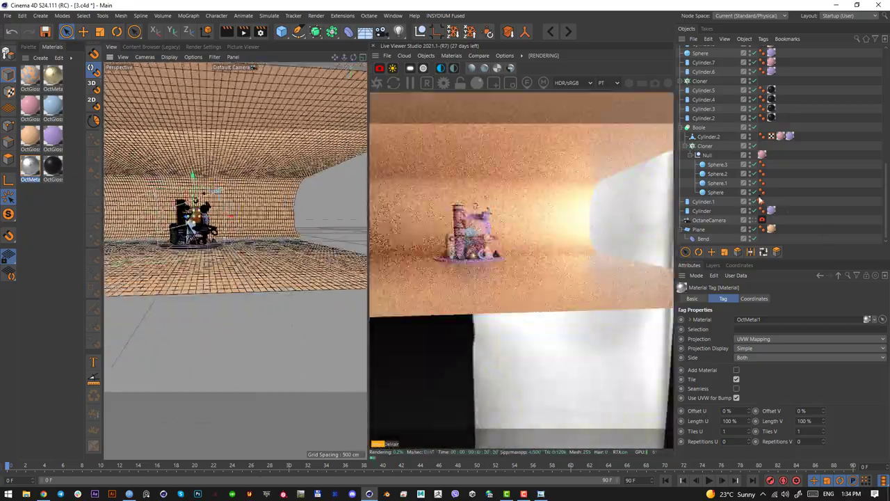
left_click(763, 219)
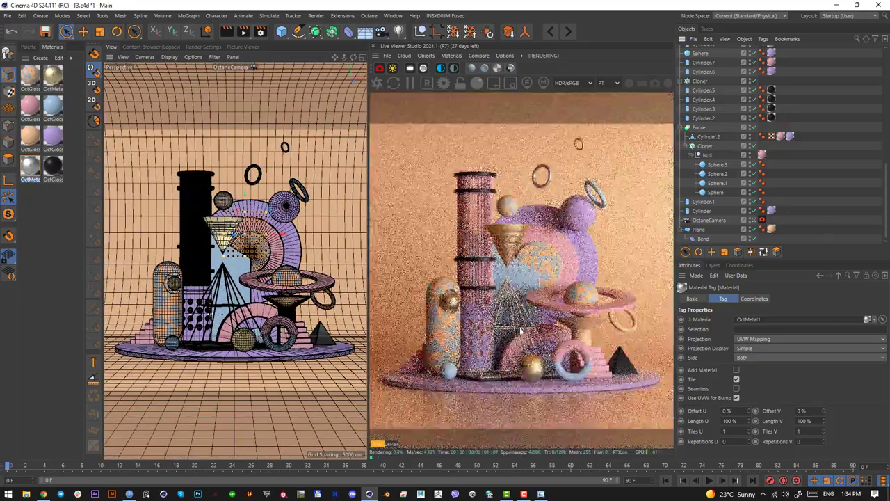
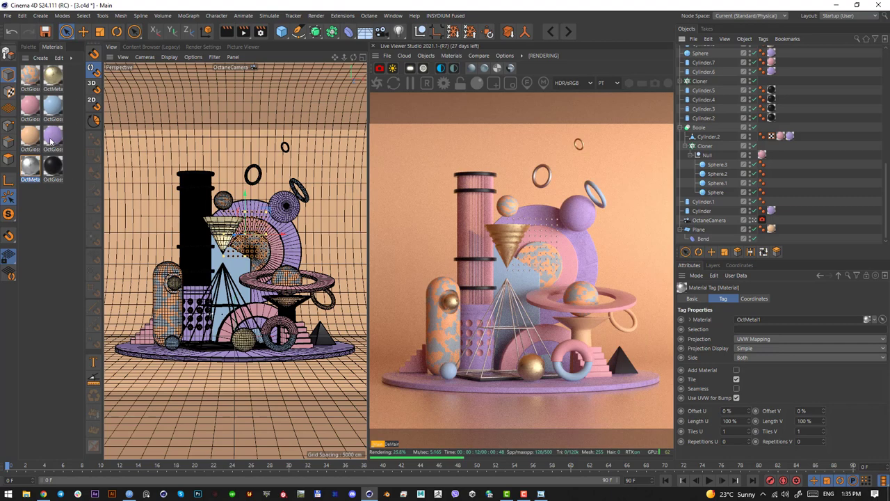
Step: Apply the pink OctGlossy1.3 material to the perforated cylinder at the column's base
left_click(49, 198)
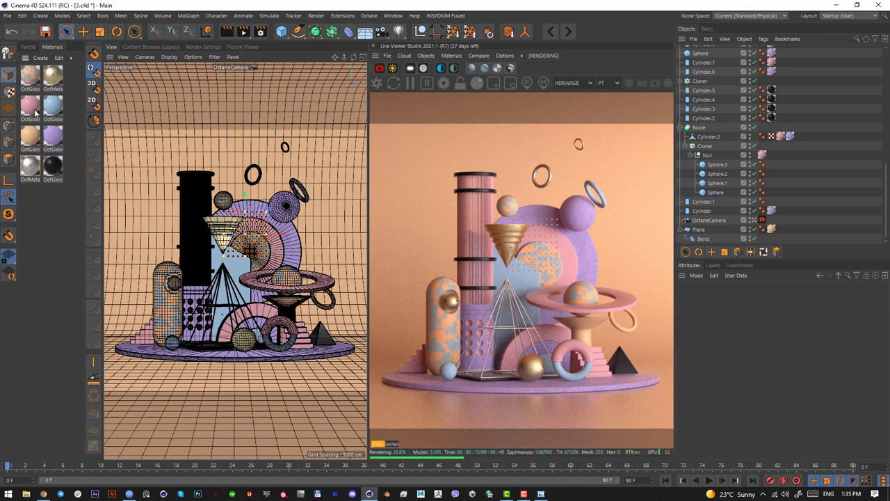
left_click_drag(35, 112, 200, 339)
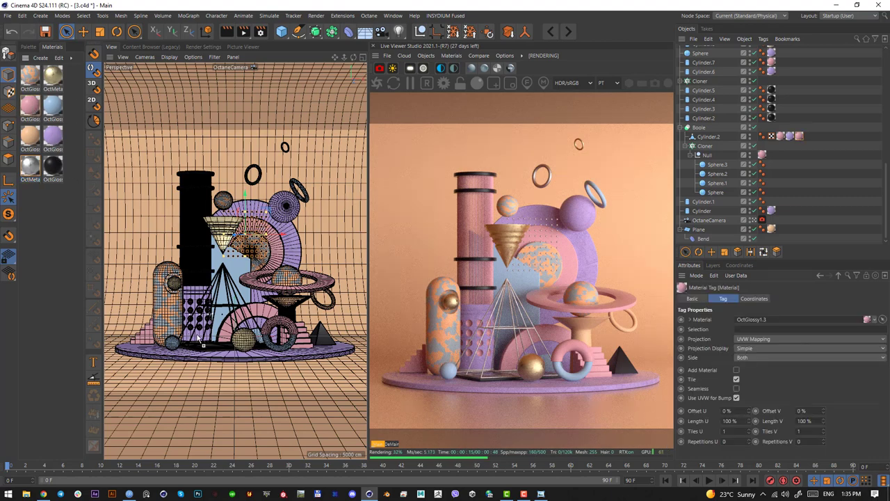
left_click(74, 192)
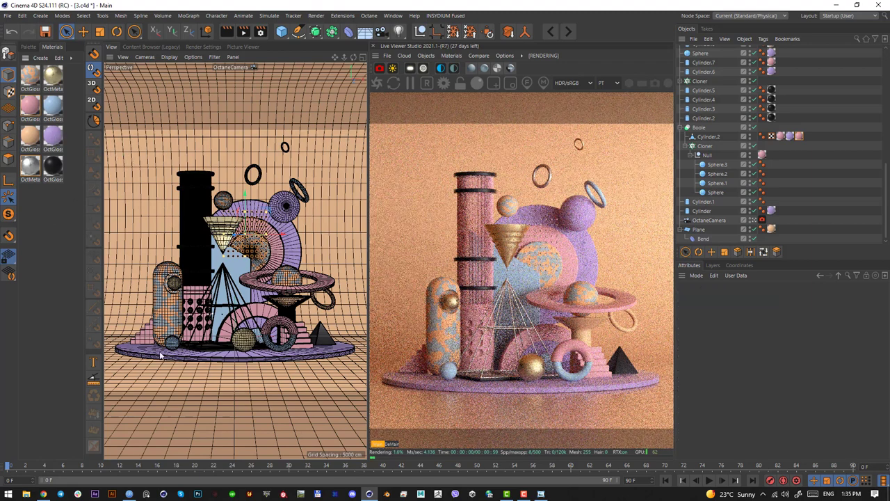
Step: Apply the purple OctGlossy1 material to Cylinder.1 at the foot of the perforated cylinder and save the scene
left_click(200, 339)
left_click(704, 202)
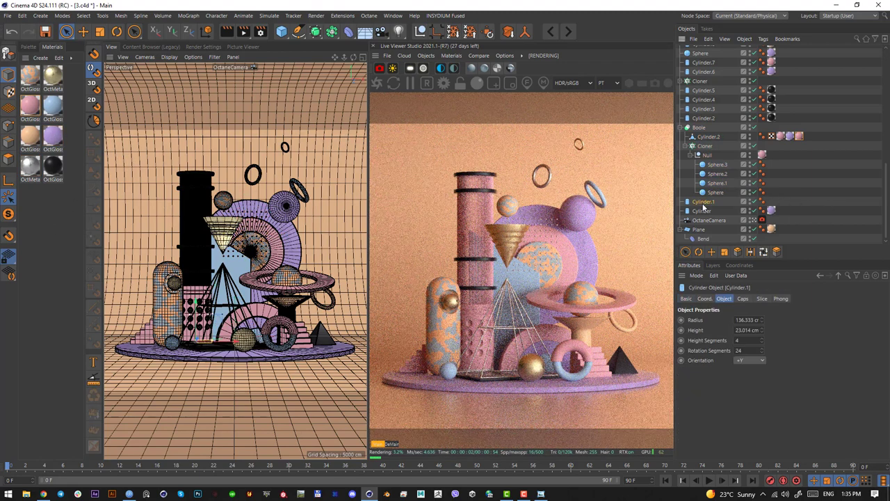
right_click(46, 137)
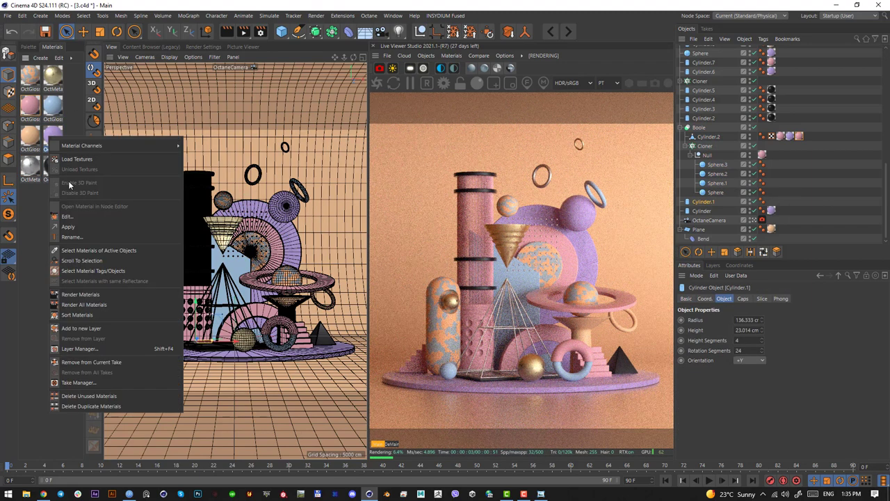
left_click(77, 230)
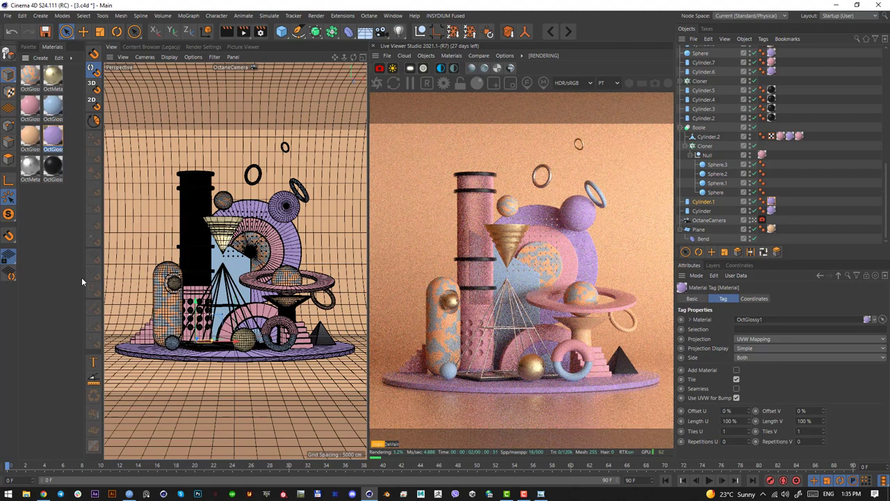
left_click(30, 104)
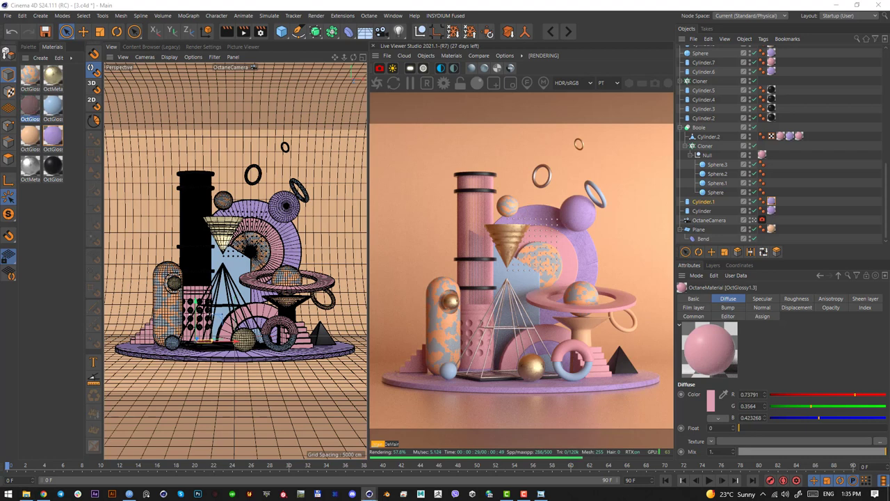
key("ctrl+s")
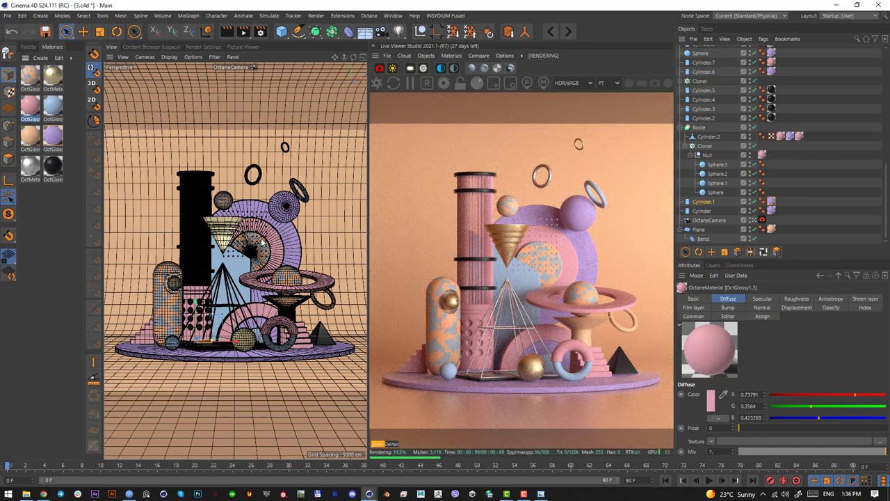
Step: Apply the gold OctMetal1.1 material to the larger floating ring, Torus.4, and save the scene
left_click(257, 178)
right_click(56, 141)
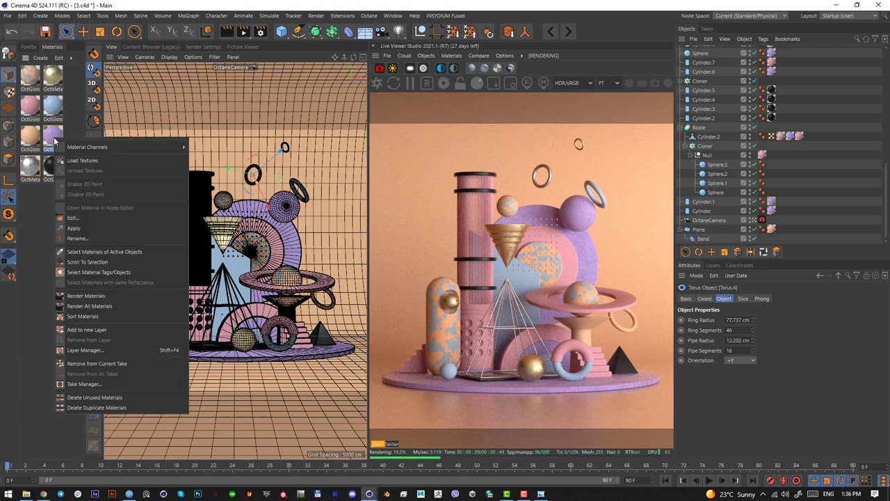
left_click(36, 139)
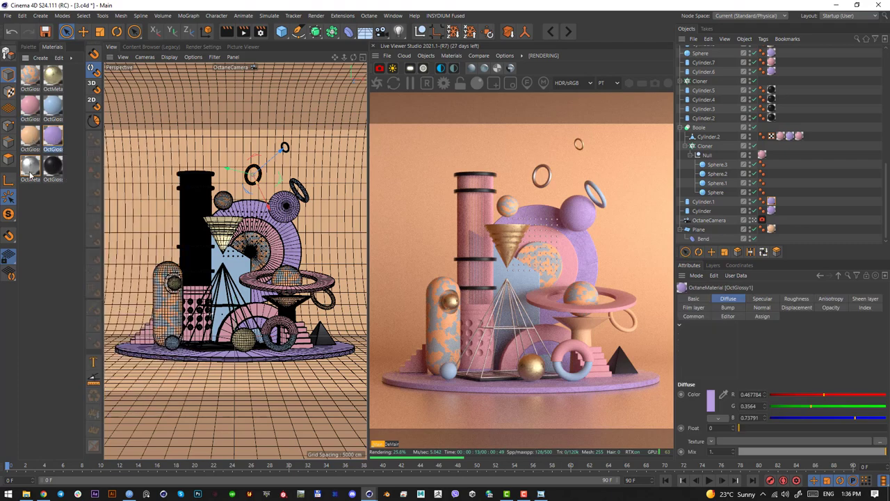
right_click(46, 76)
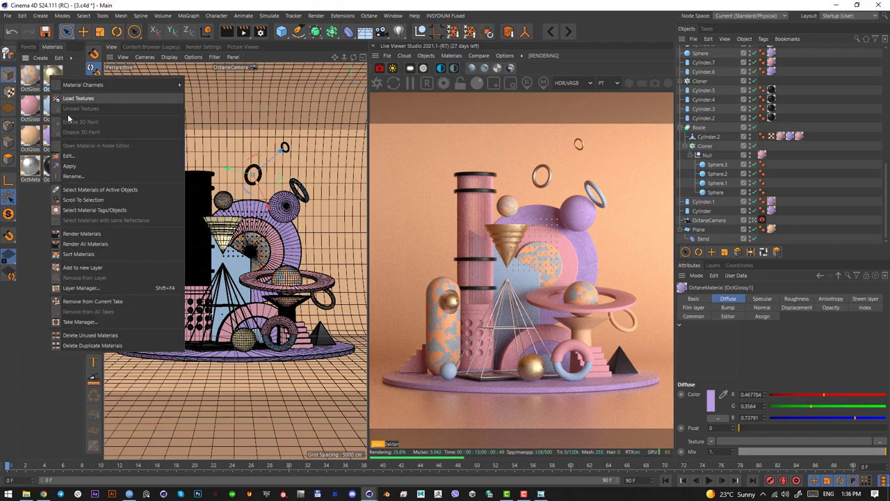
left_click(84, 167)
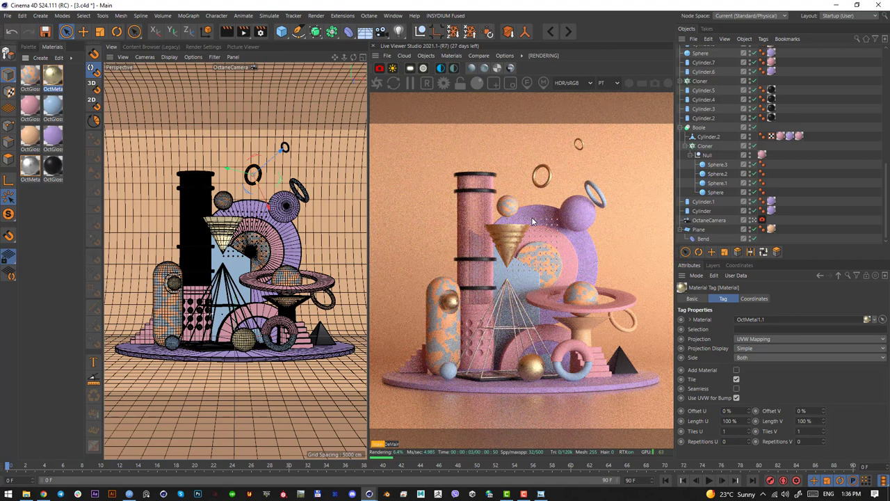
key("ctrl+s")
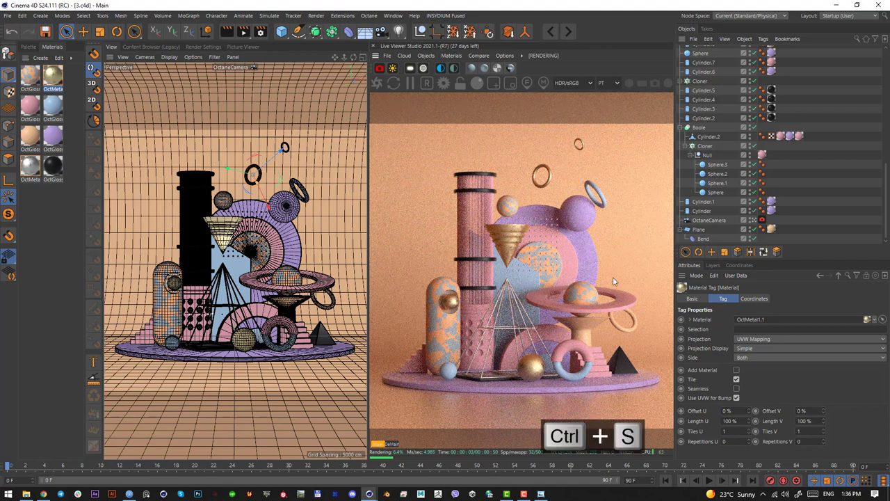
Step: Set the fillet radius of the wide pink ring, Tube.2, to 8 cm and select the pink glossy material
left_click(326, 286)
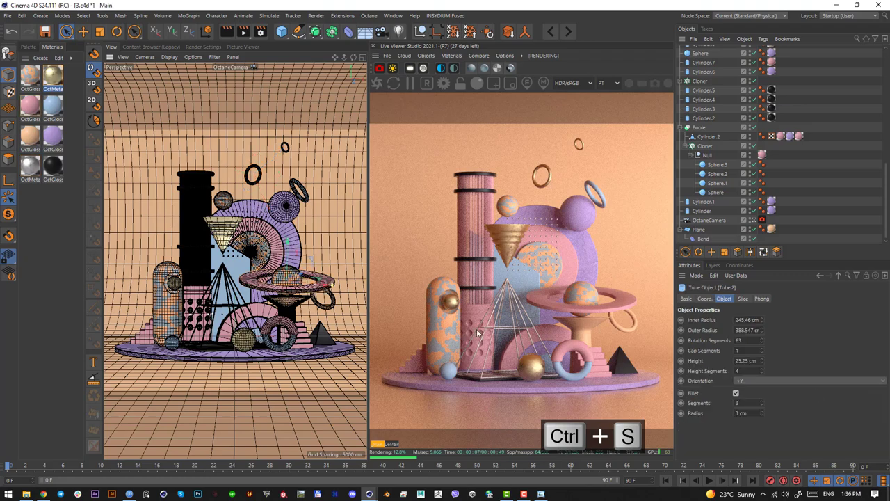
left_click(763, 411)
left_click(763, 411)
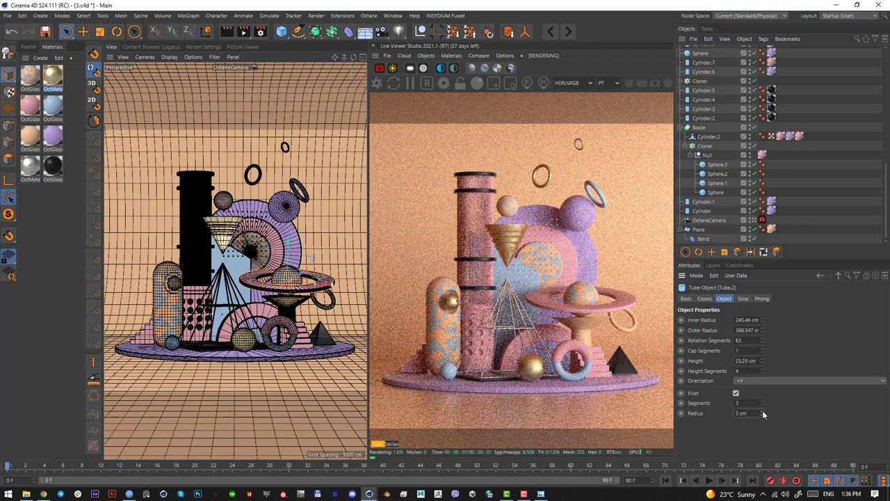
left_click(764, 411)
left_click(764, 411)
left_click(763, 411)
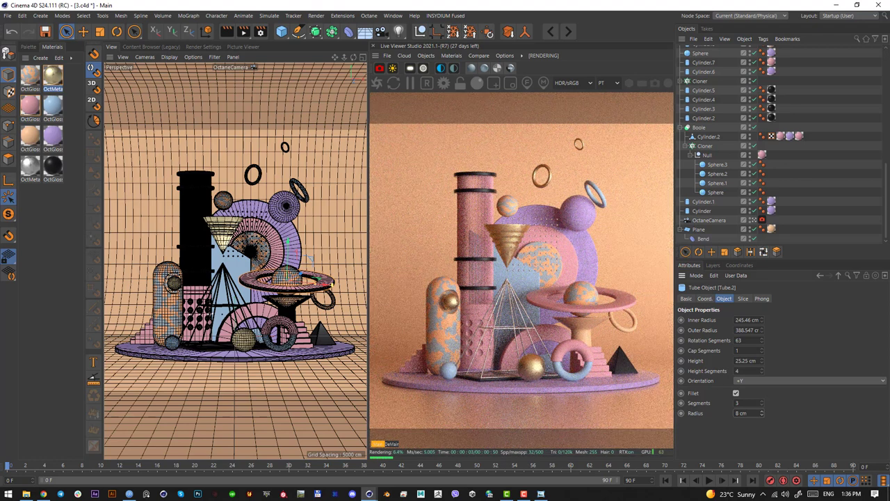
left_click(30, 105)
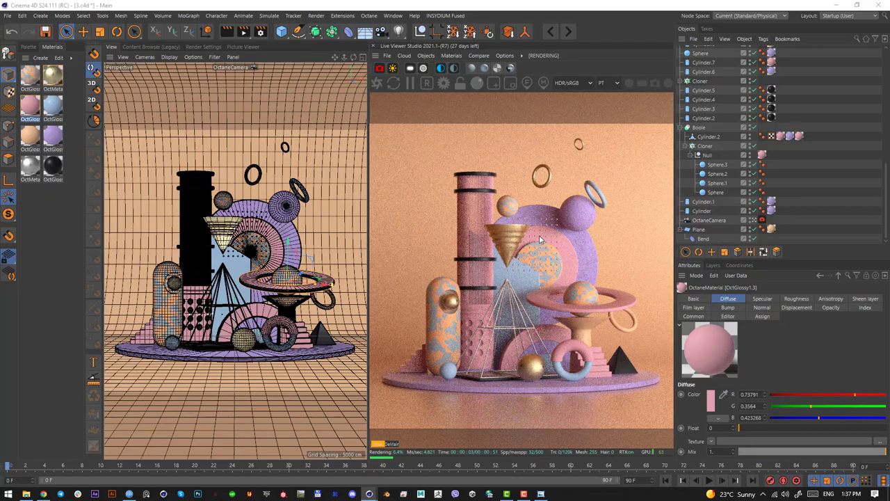